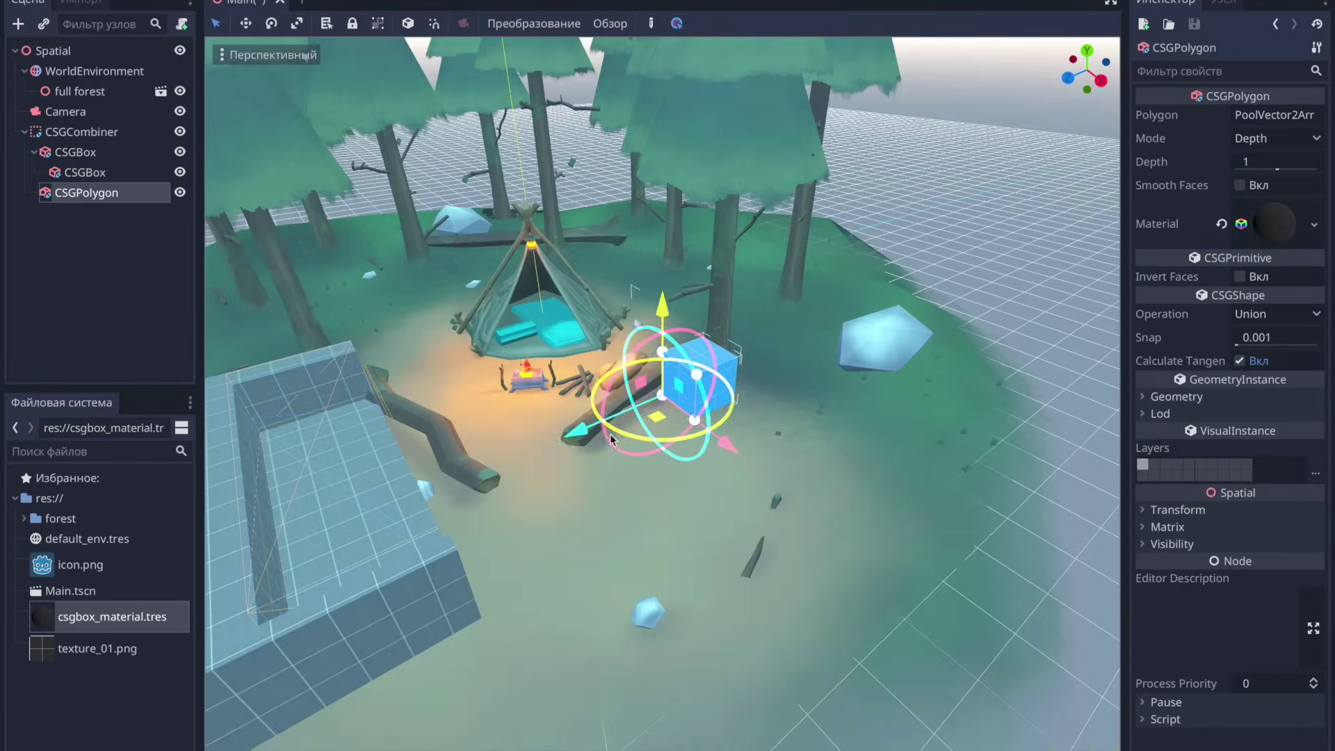
Slide the CSGPolygon left along Z, stretch the nine-patch rectangle taller, and type in menu.gd.
drag(611, 440, 564, 442)
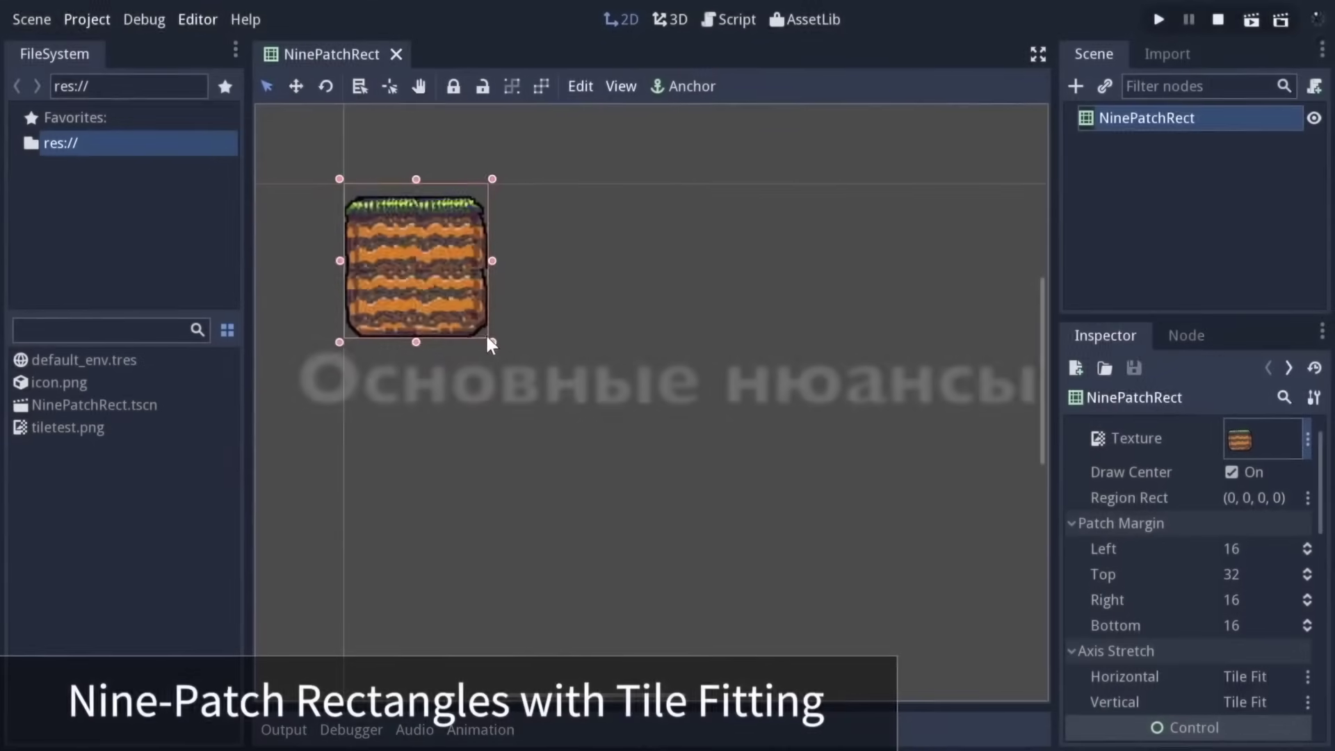
mouse_move(491, 344)
mouse_down()
mouse_move(530, 450)
mouse_move(655, 406)
mouse_up()
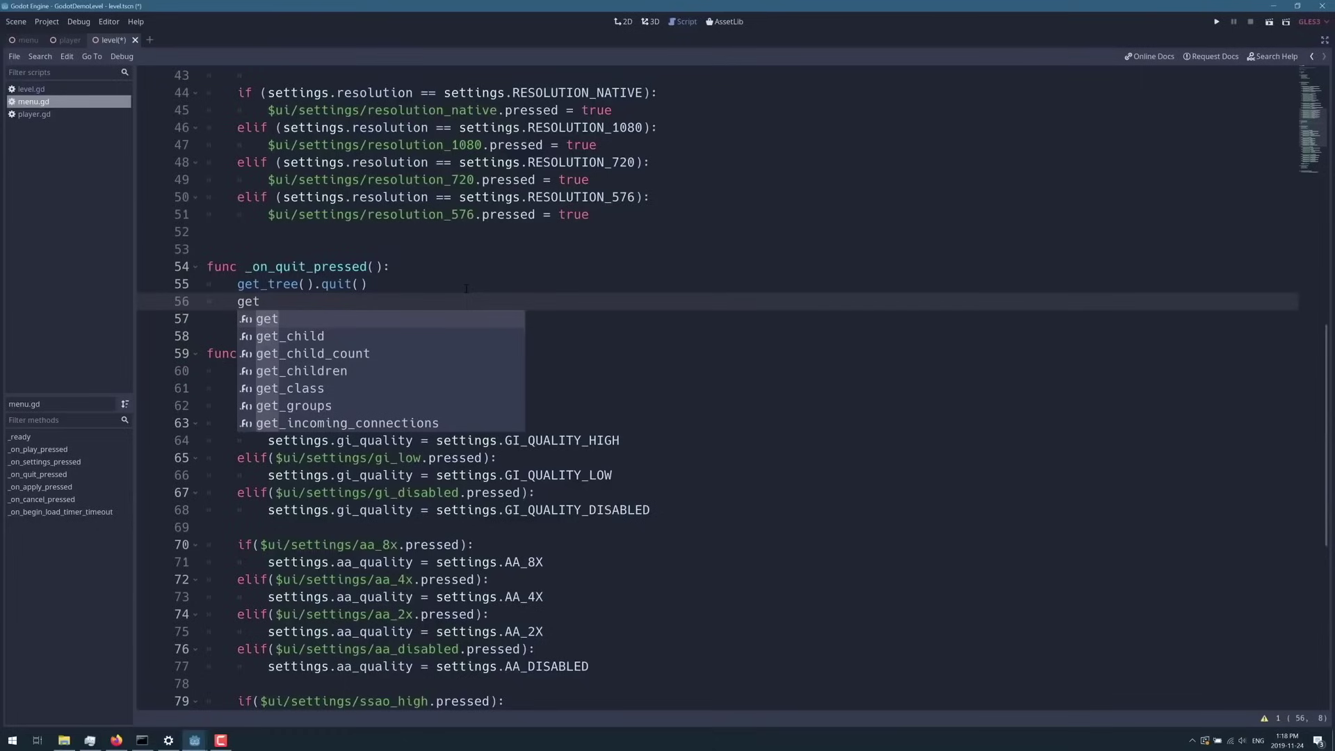
text(_c)
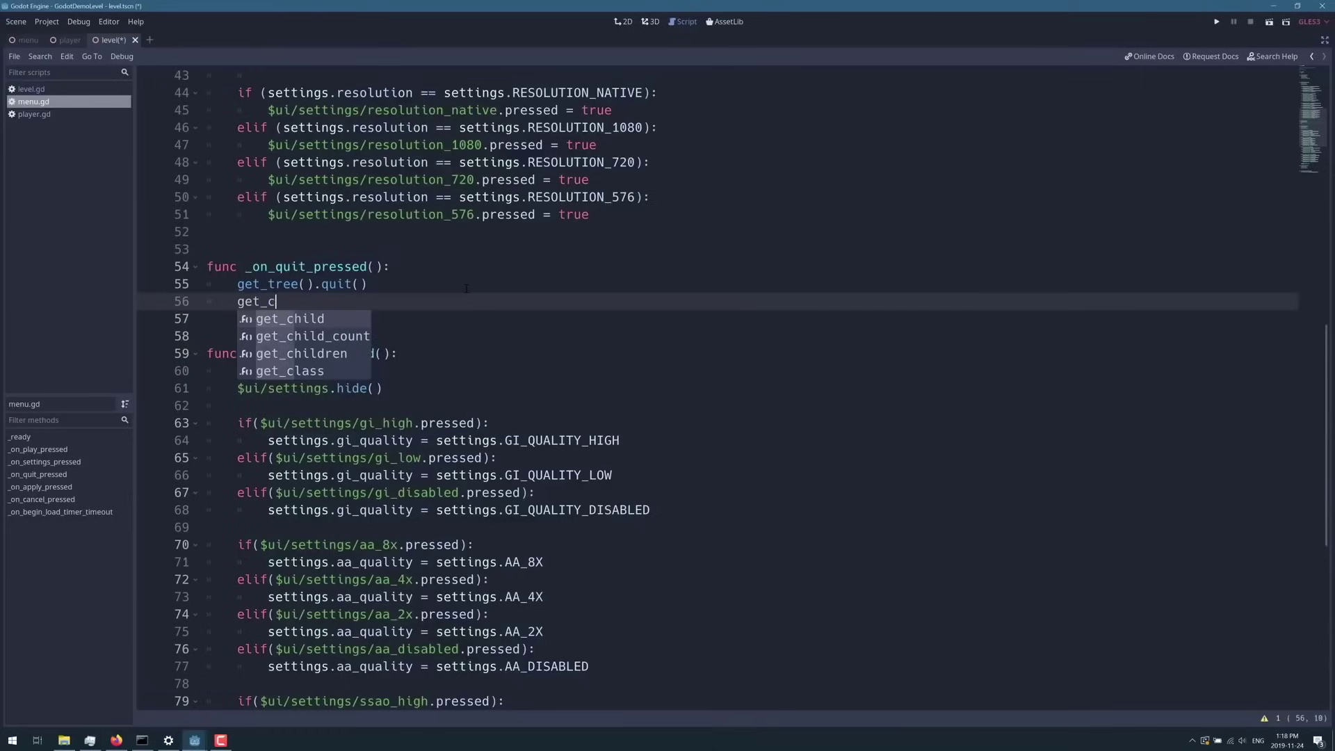
text(hiuld)
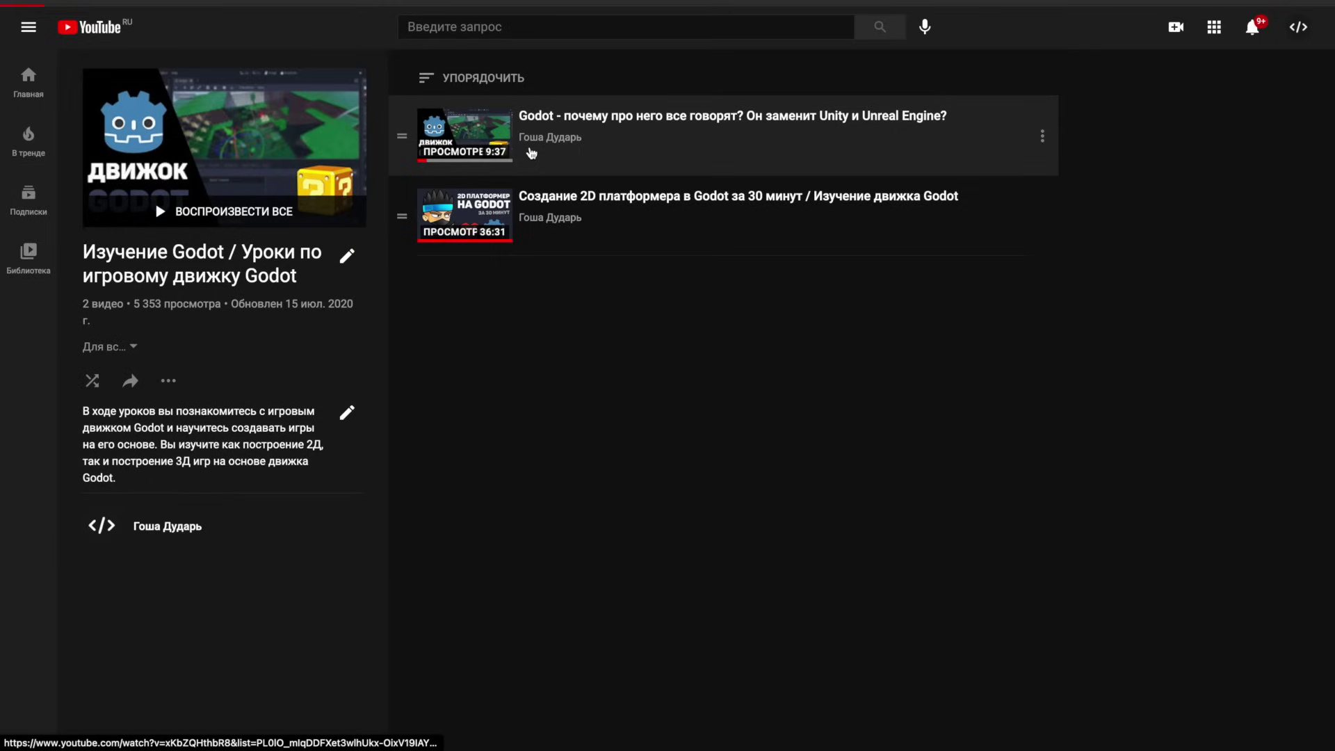
Open the Godot playlist and play its second video, the 30-minute 2D platformer tutorial.
click(530, 149)
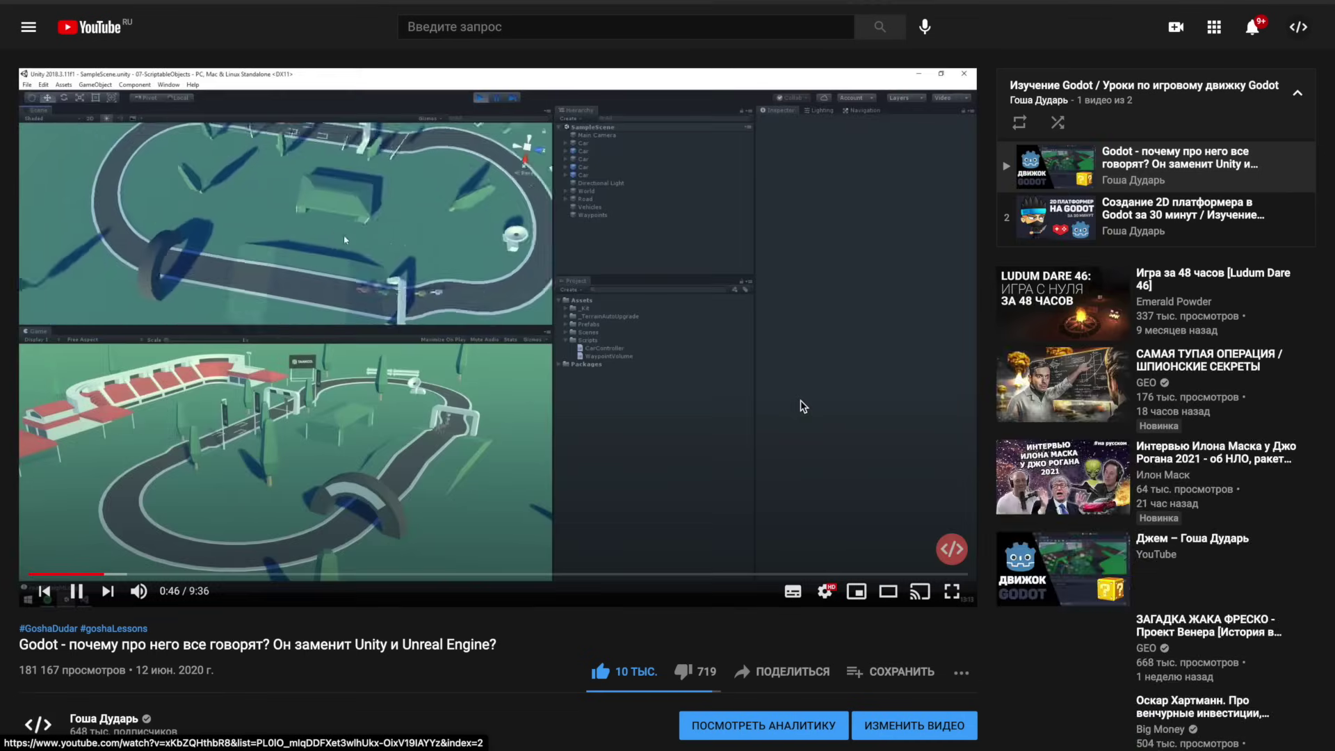
click(1051, 235)
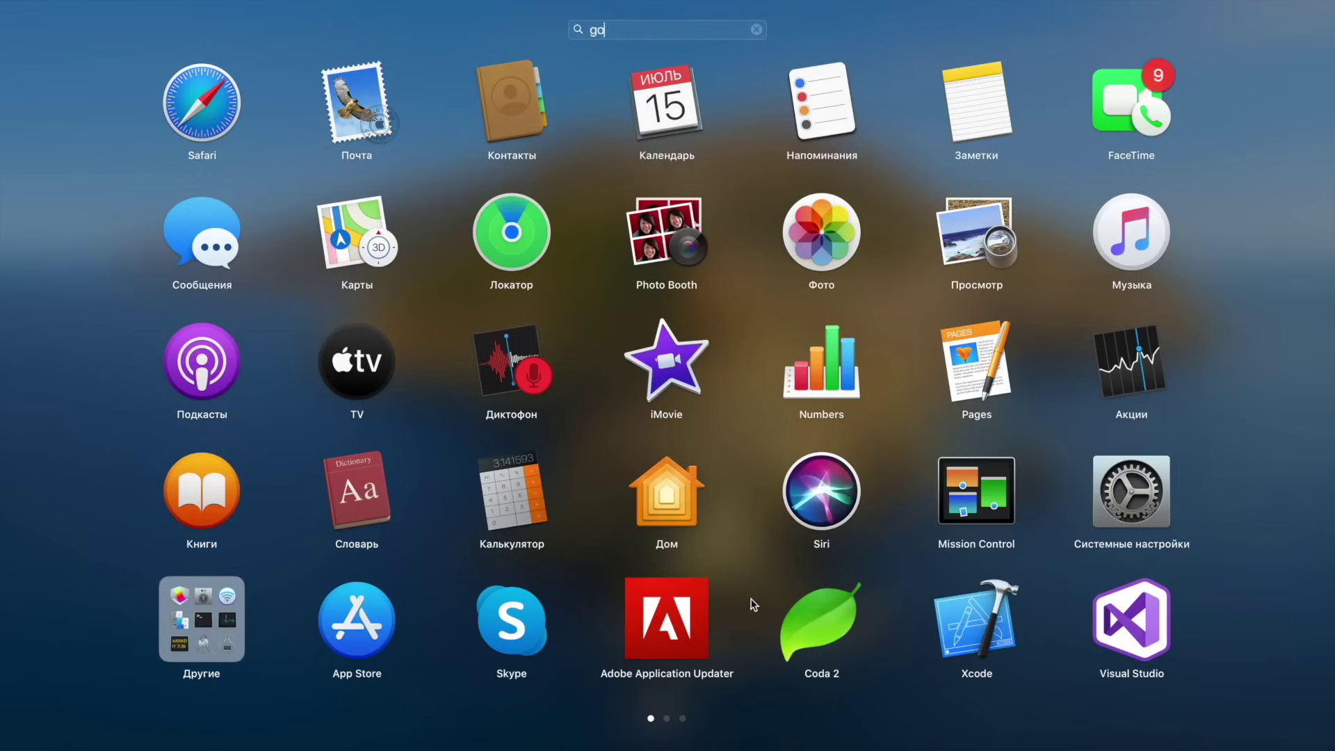
Create a new project named 'Best Game Ever' in the Downloads folder.
text(d)
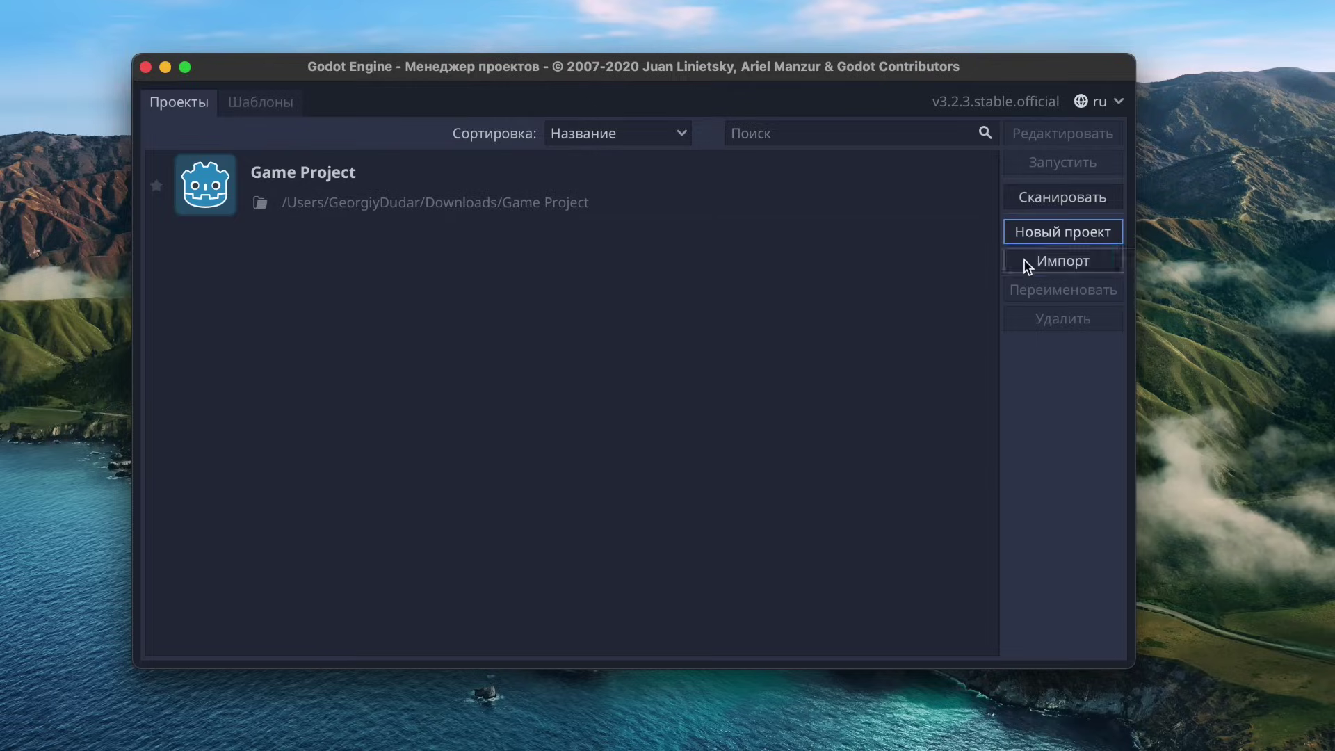
click(1062, 235)
text(Best )
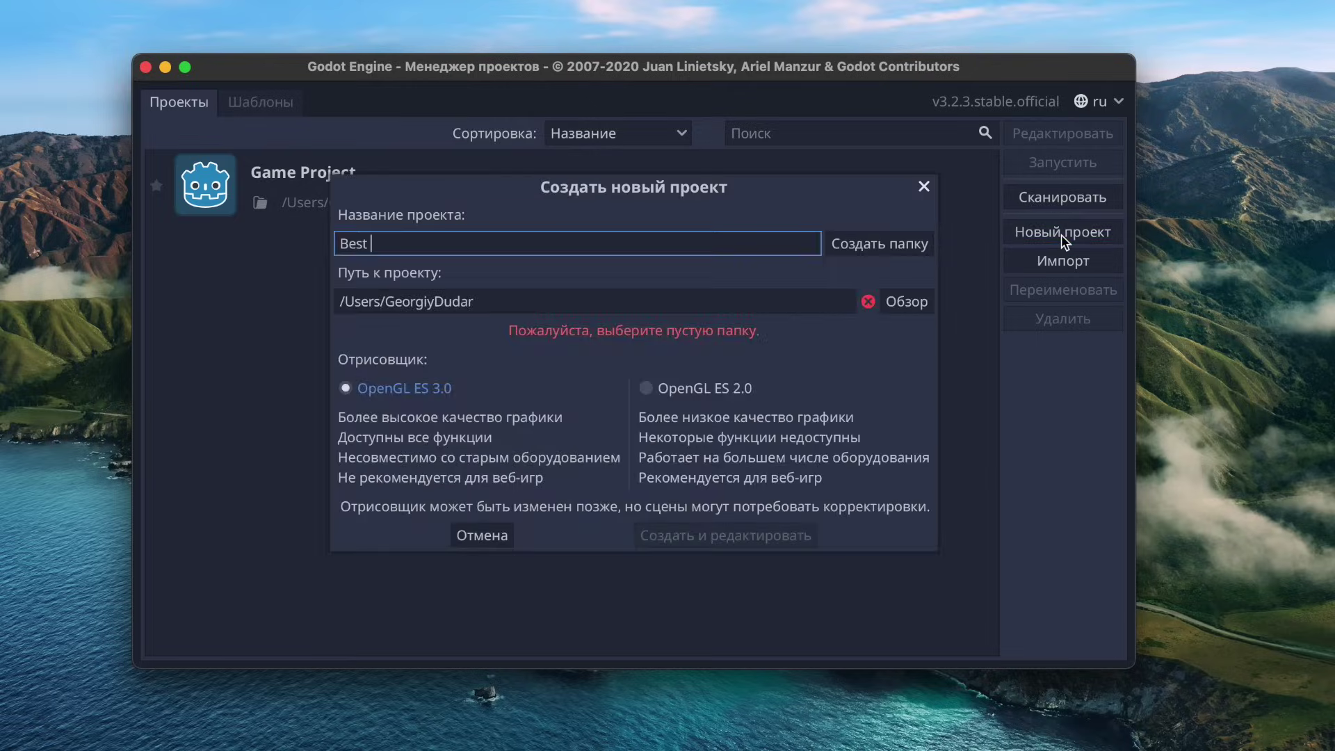
text(er)
click(907, 301)
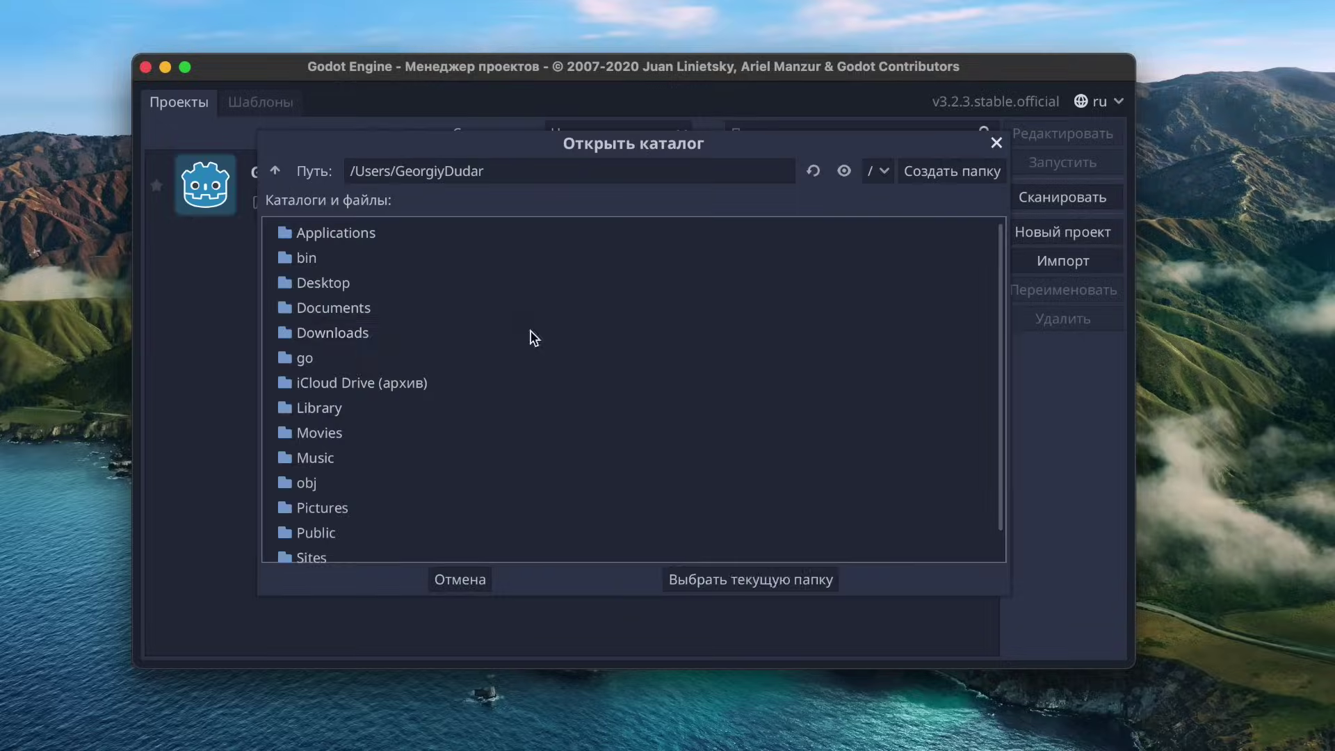
click(724, 588)
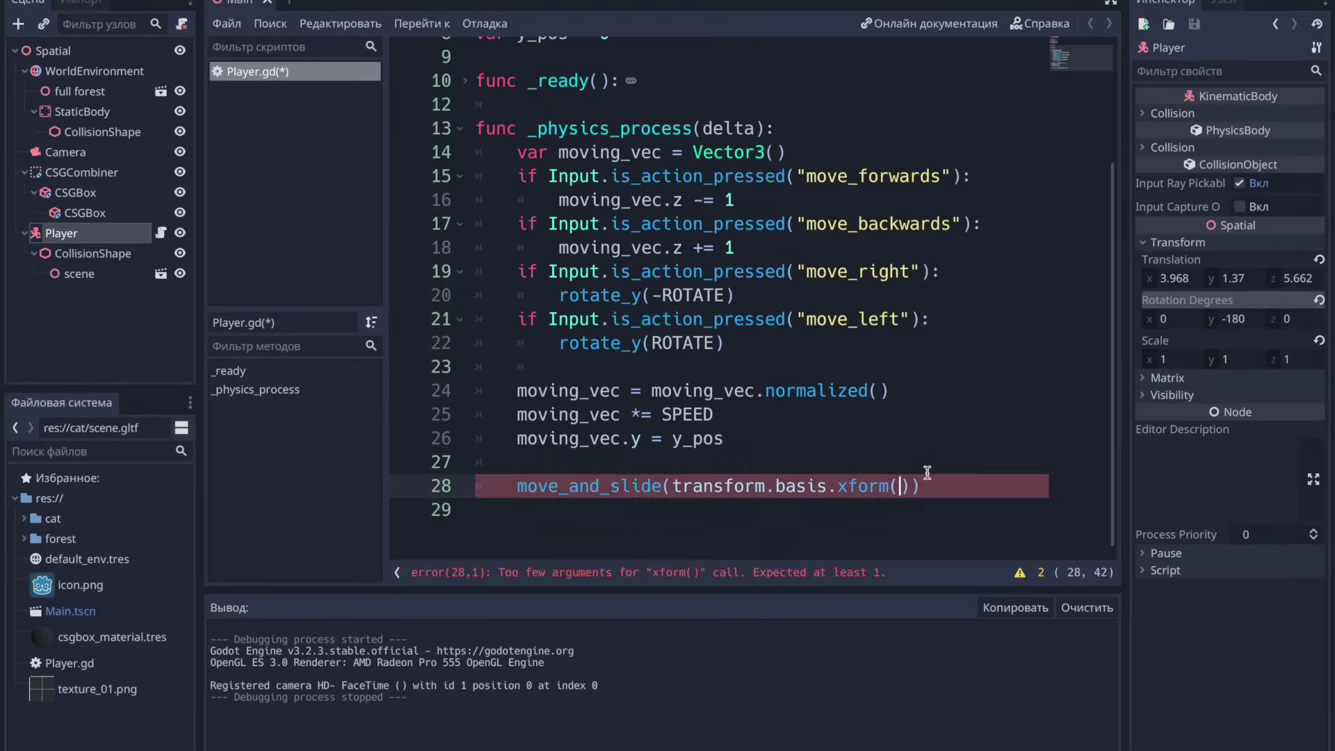
Add a Camera node to the scene and move it up and to the right.
text(Vector3()
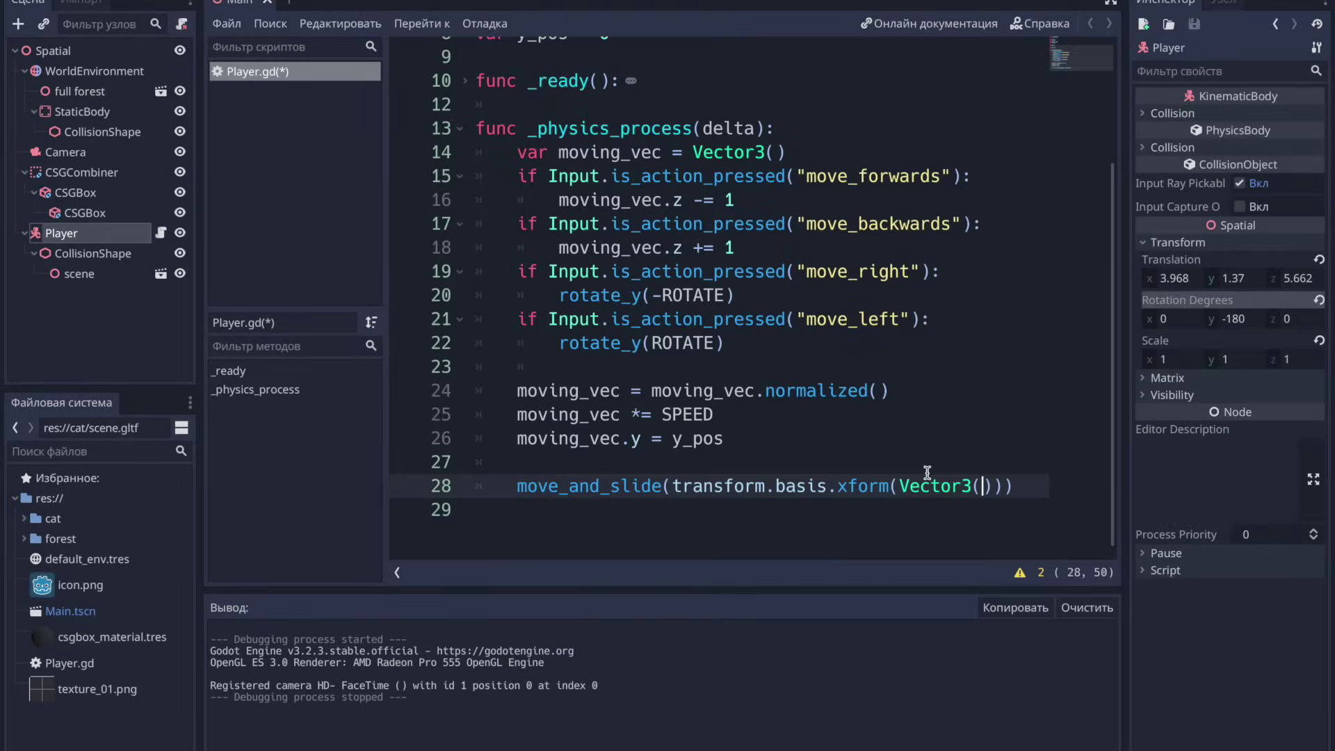
text(0, y_pos, mo)
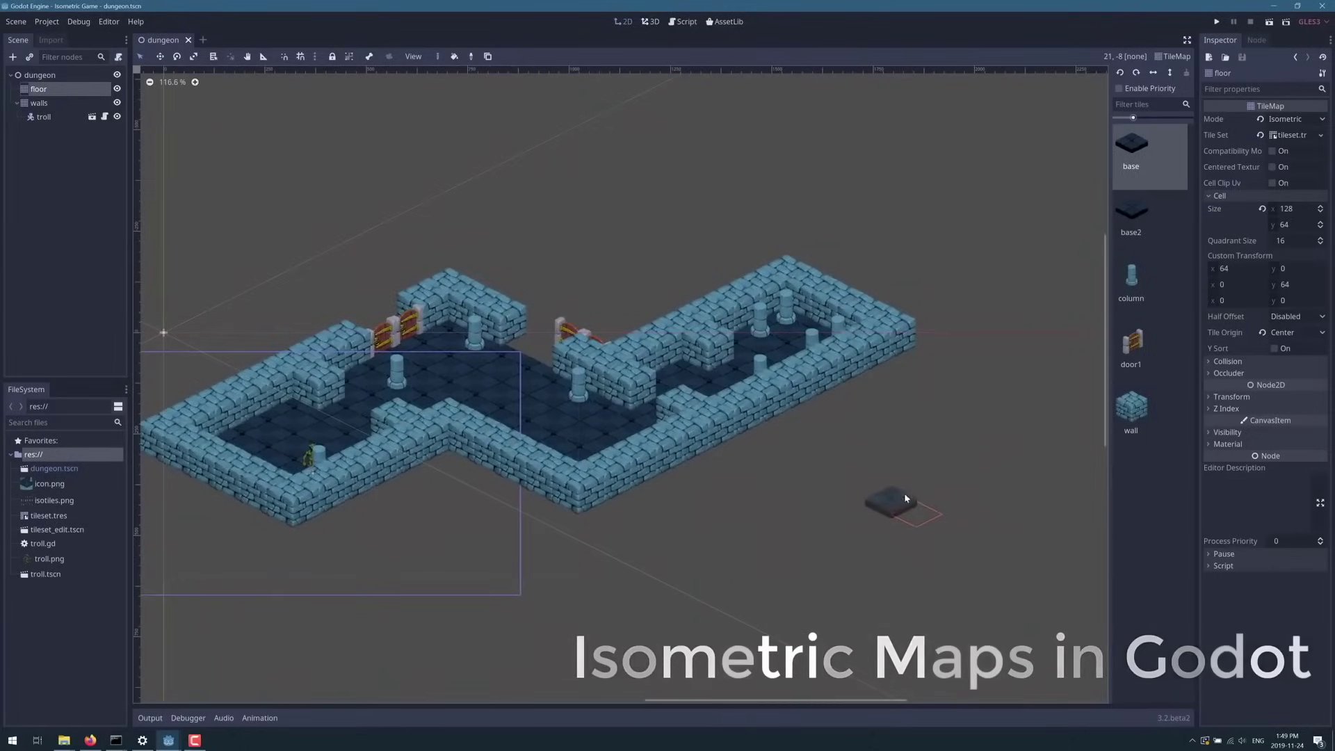
scroll(904, 497, up, 2)
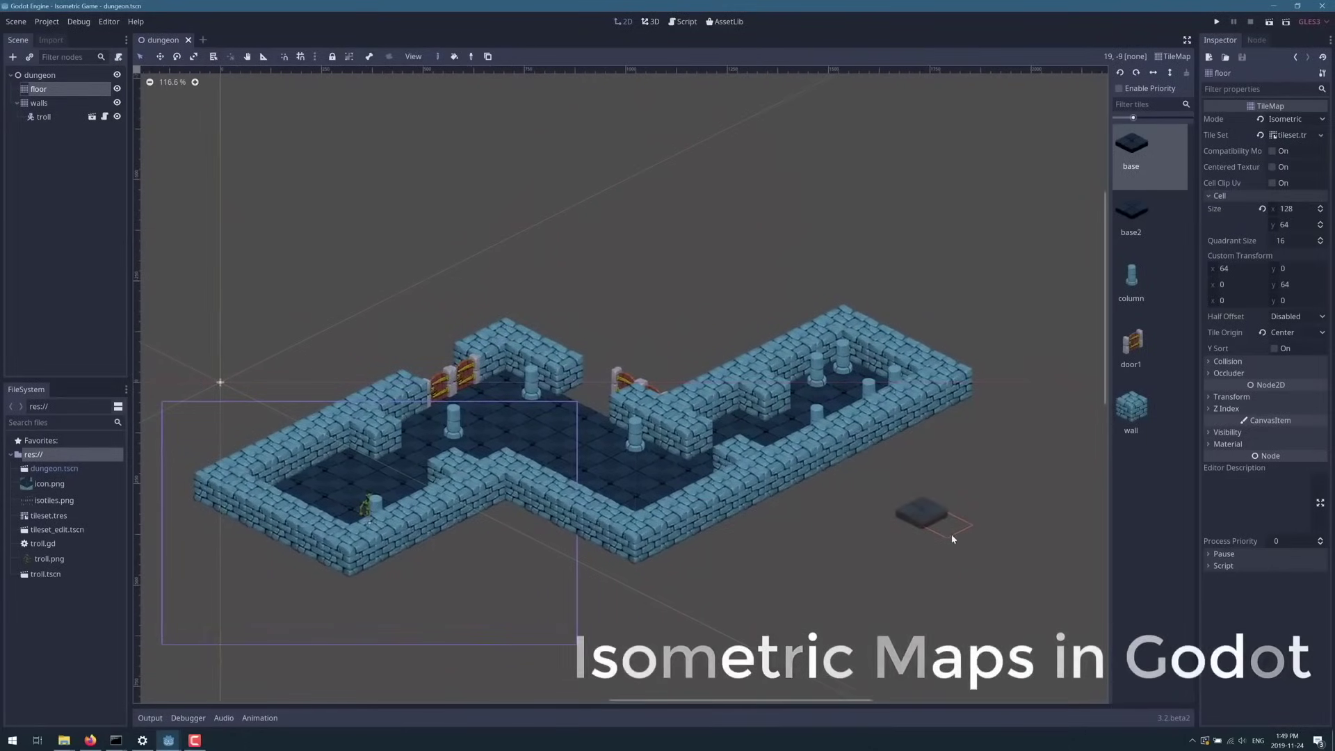
middle_drag(938, 529, 1044, 539)
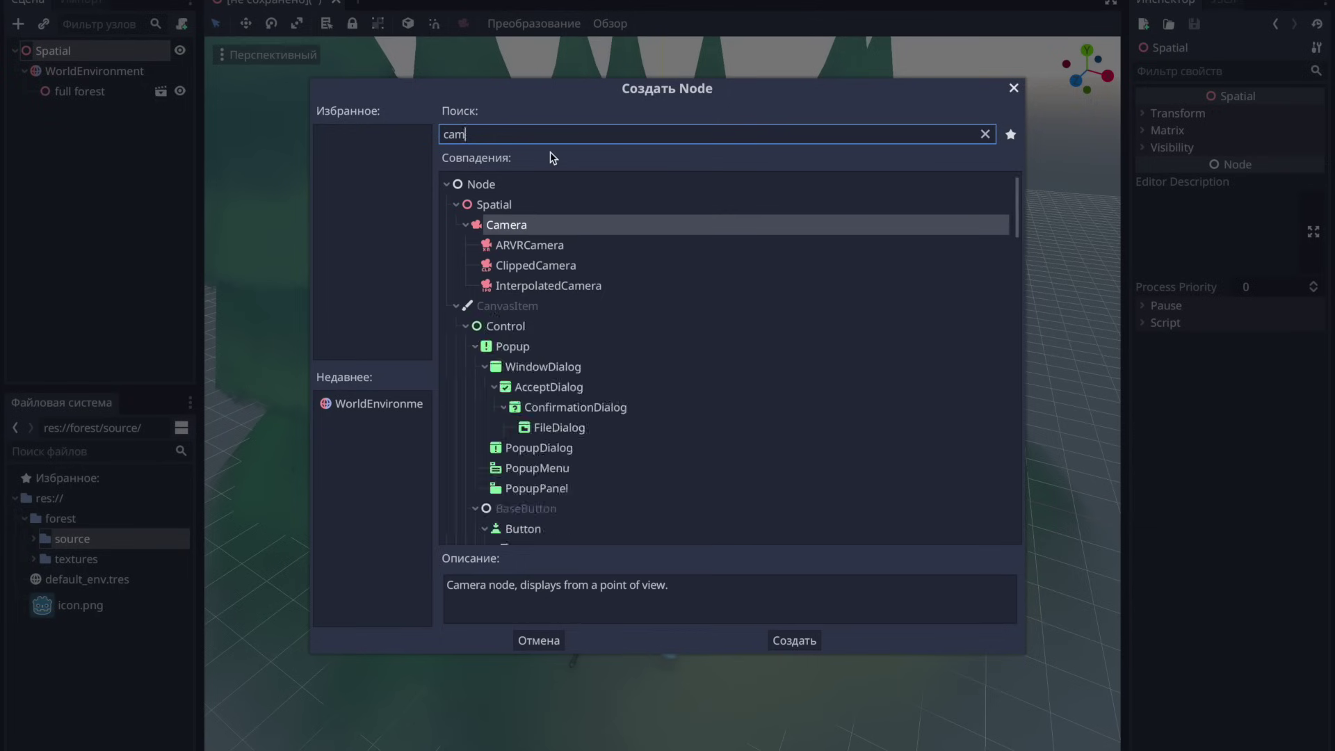
text(e)
click(811, 643)
drag(835, 465, 1011, 168)
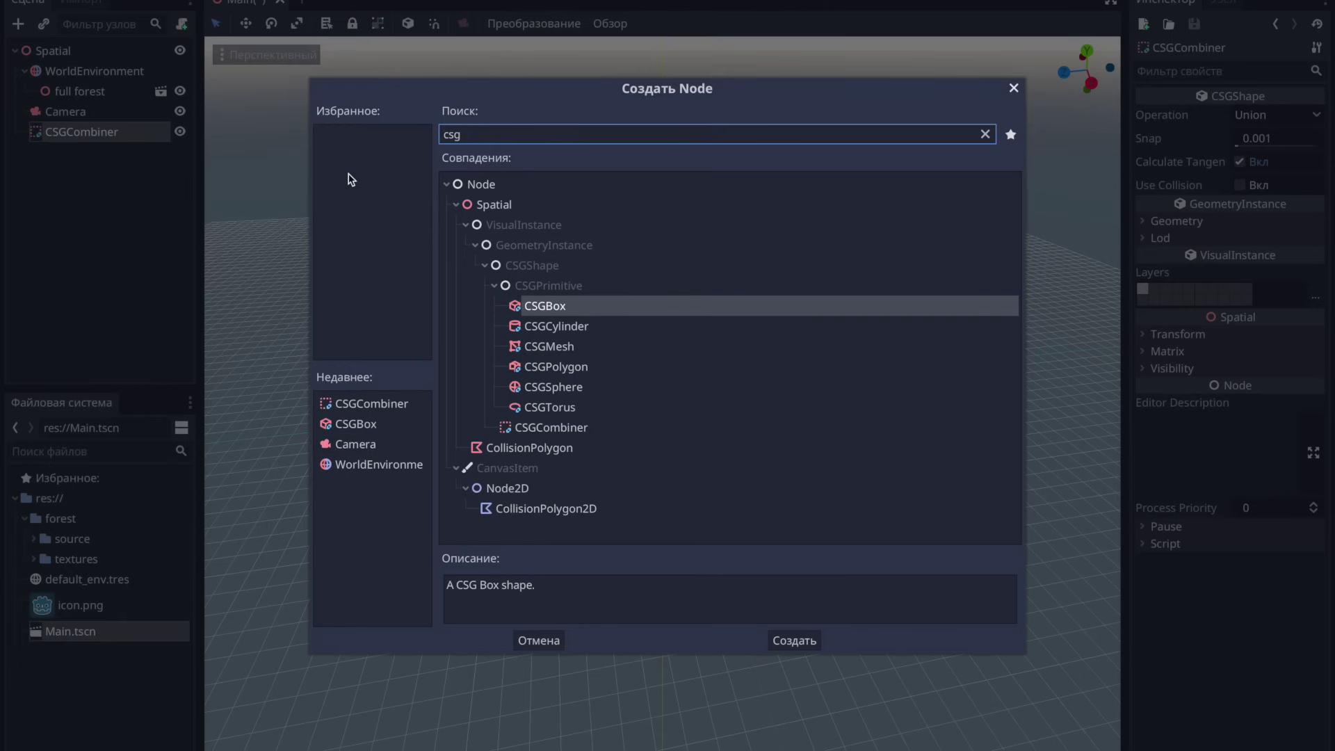
Add a CSGBox, shift it left along X, and set texture_01.png as its albedo texture.
key(Return)
drag(605, 547, 524, 540)
scroll(524, 540, up, 5)
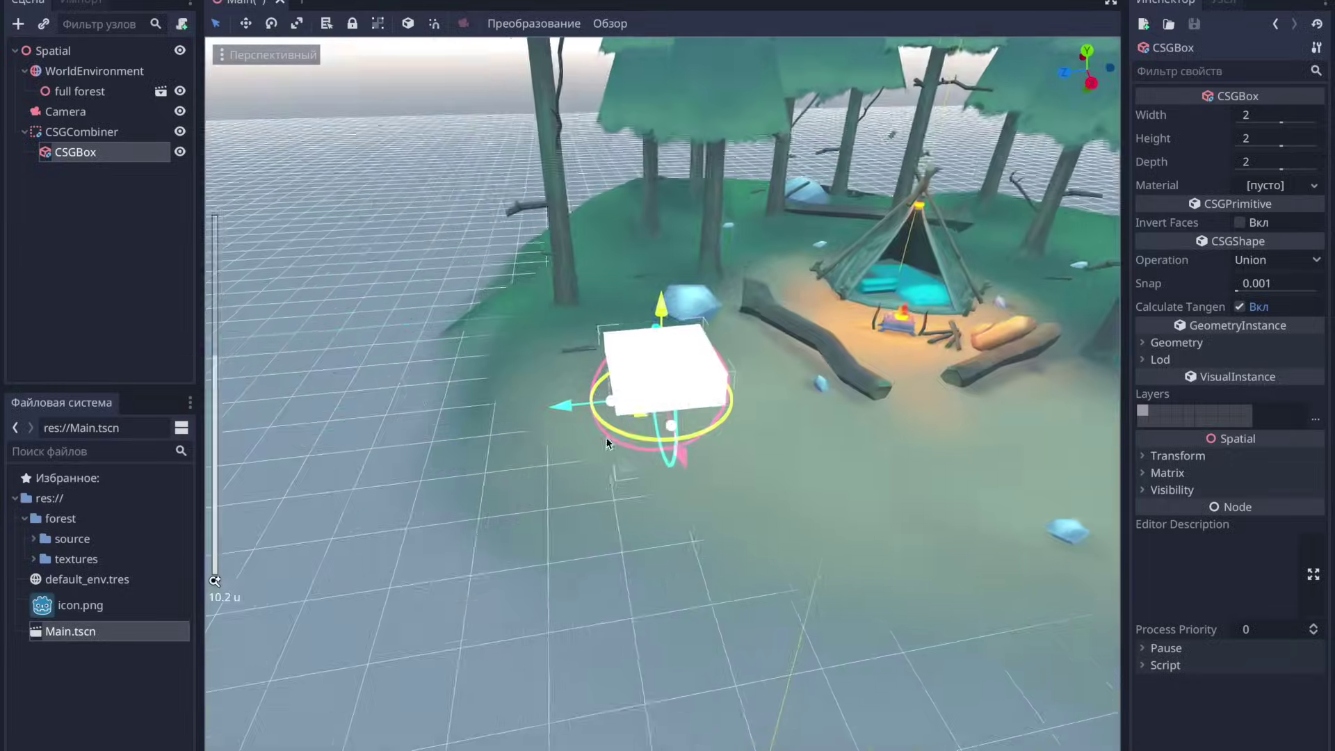
middle_drag(523, 540, 628, 418)
right_click(77, 617)
key(Escape)
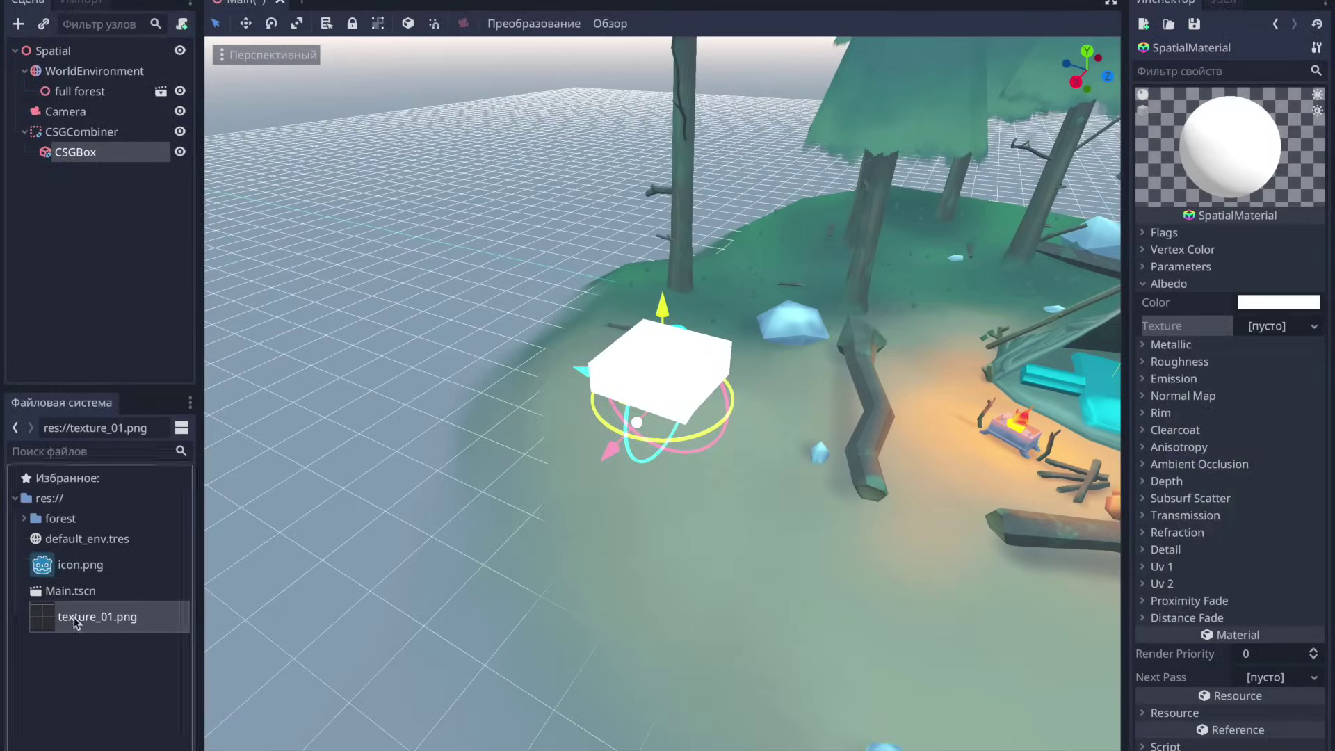
drag(56, 617, 1269, 327)
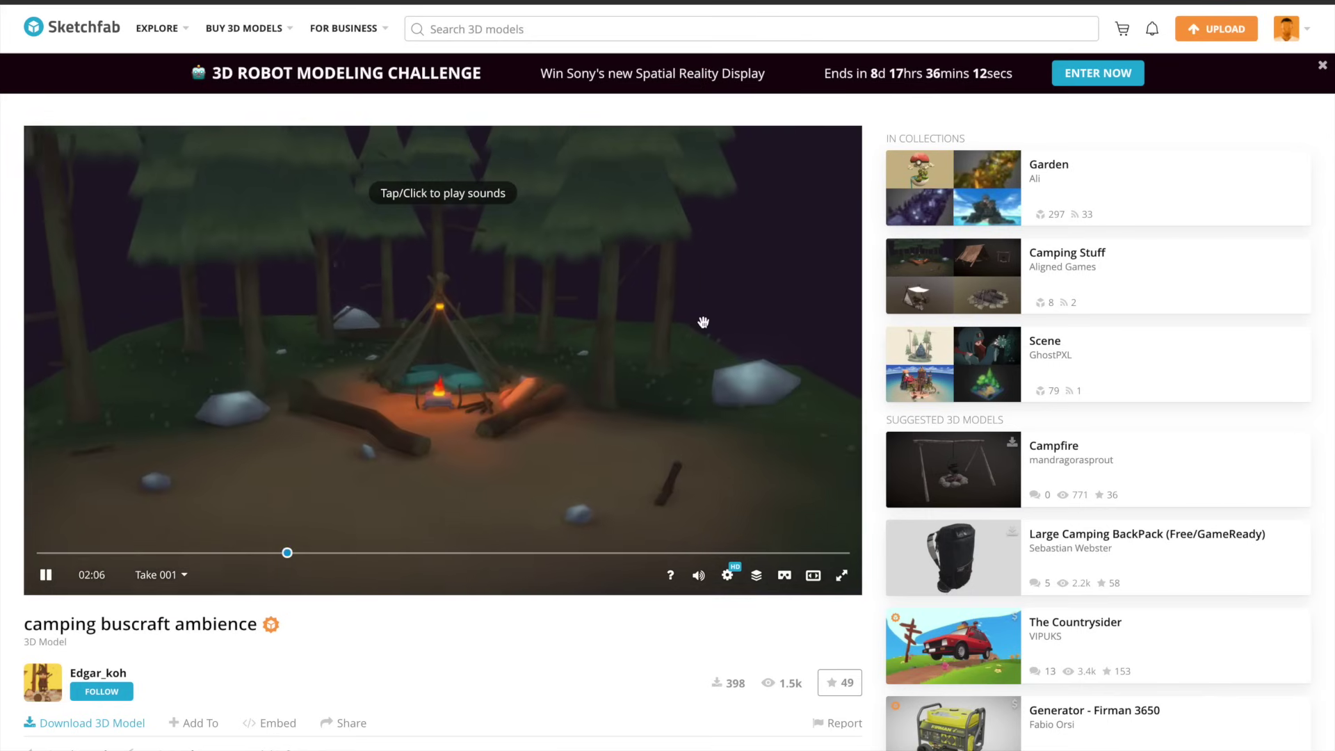
Download the camping buscraft ambience model as original FBX and import its forest folder into res://.
scroll(131, 615, down, 2)
click(131, 614)
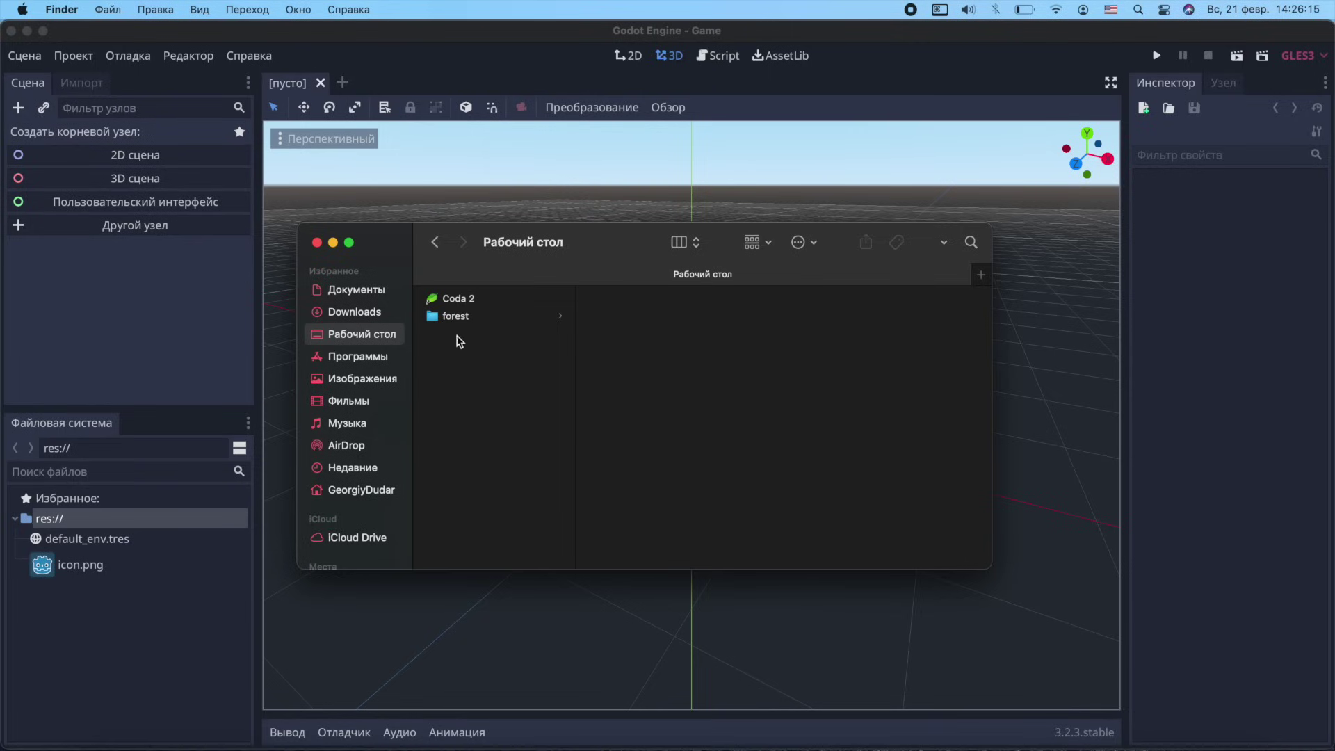
drag(449, 314, 62, 519)
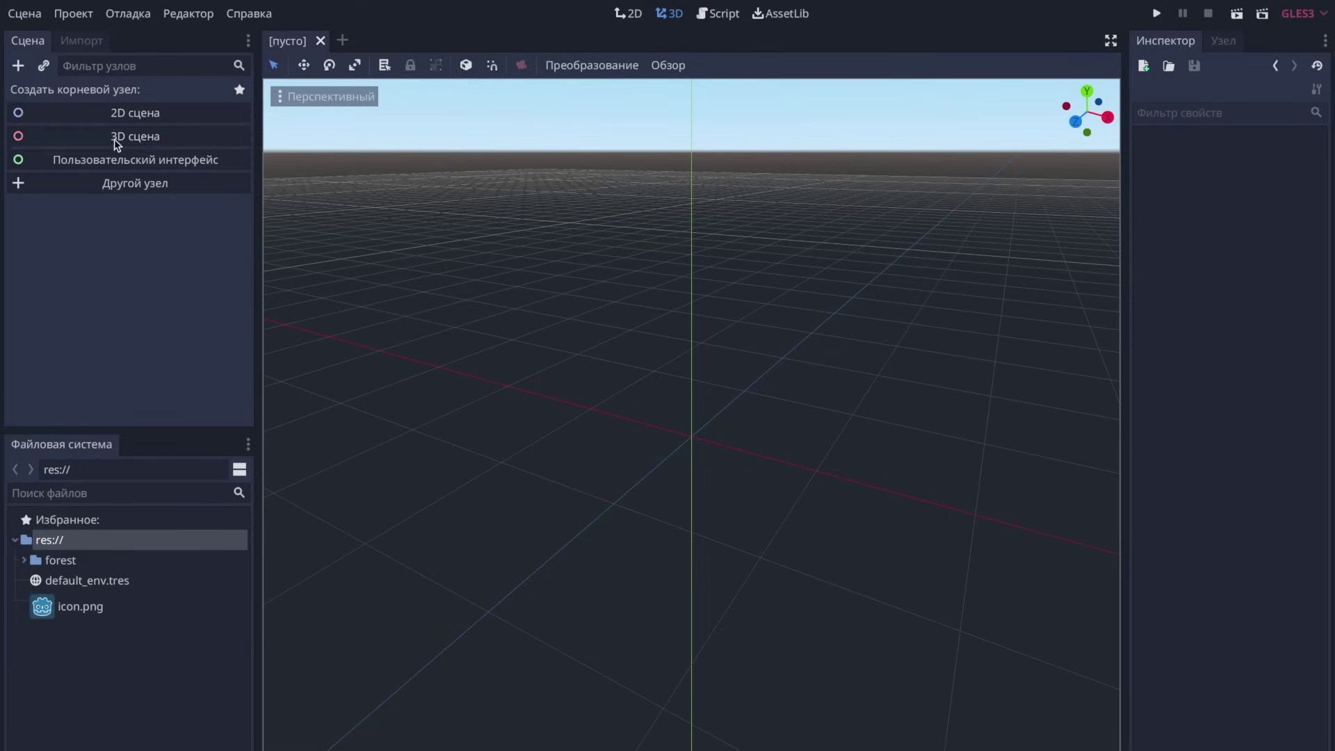
Create a 3D scene with a Spatial root, select it, and briefly expand the forest folder.
click(174, 143)
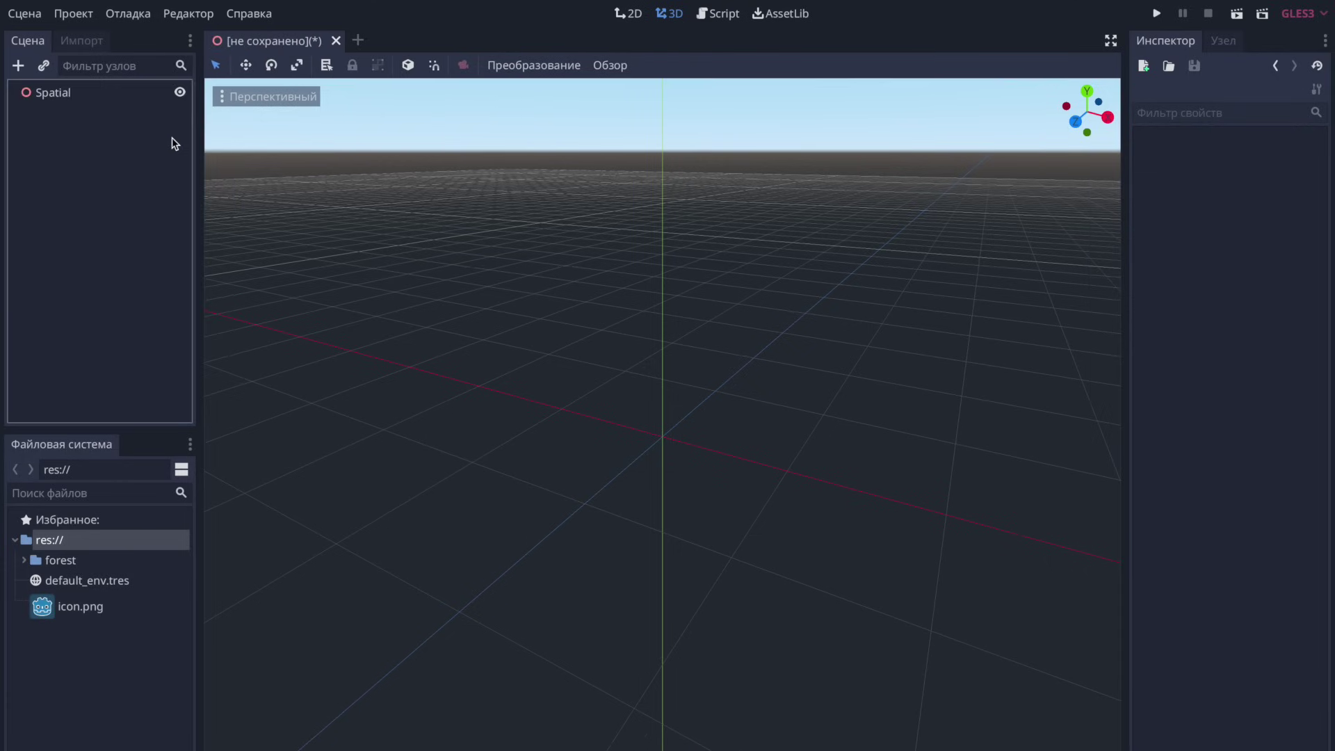
click(54, 100)
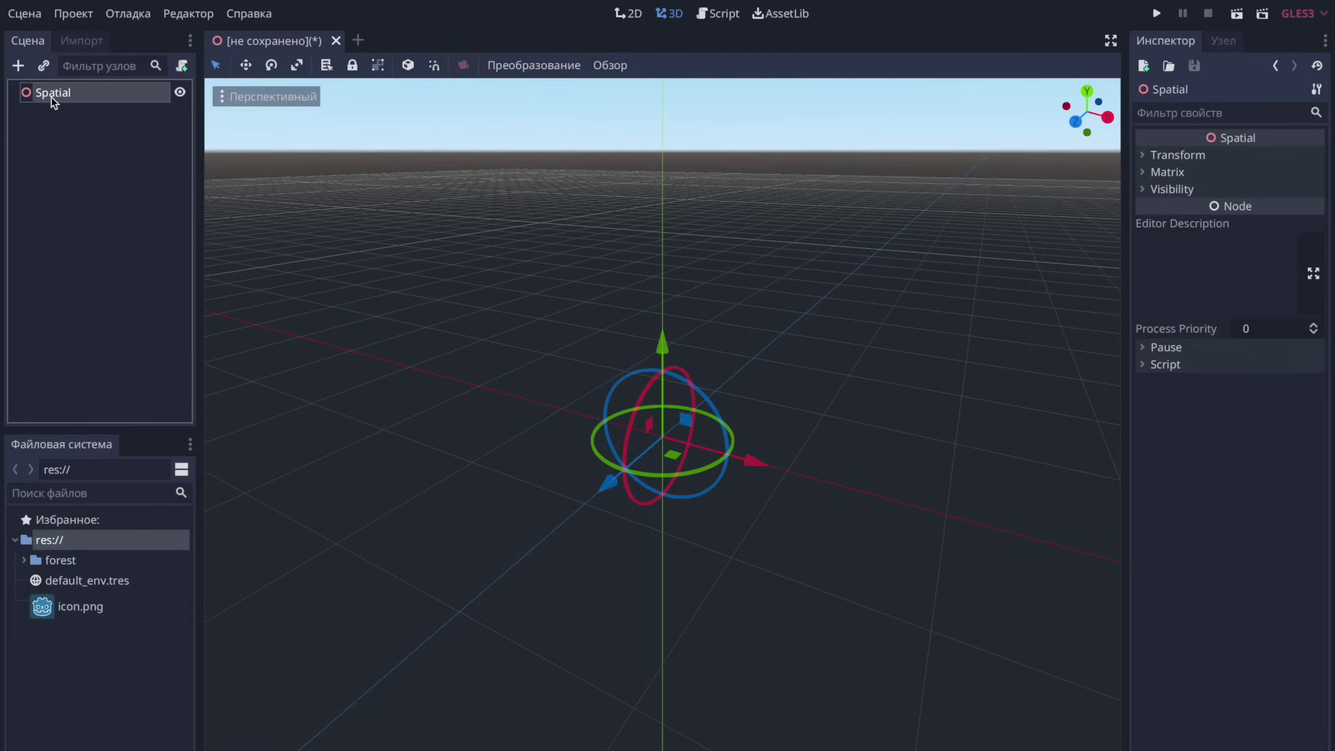
click(23, 561)
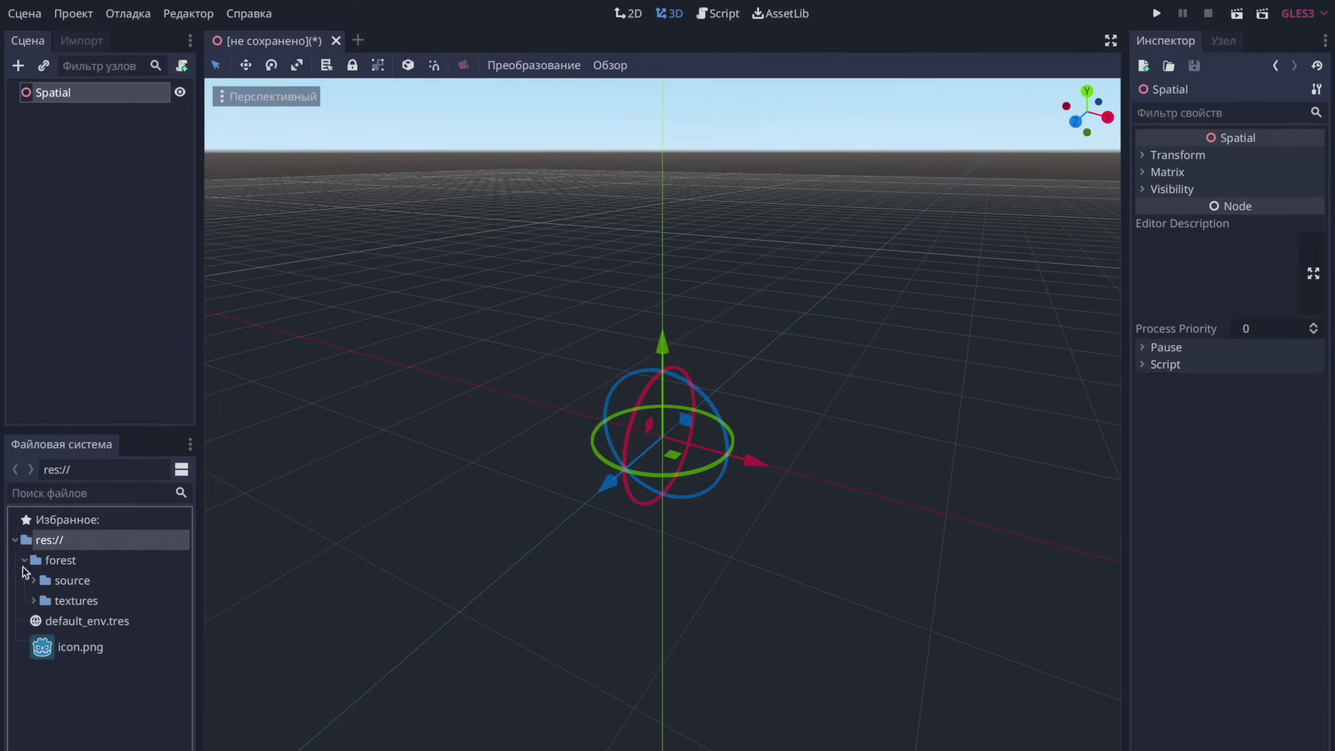
click(25, 562)
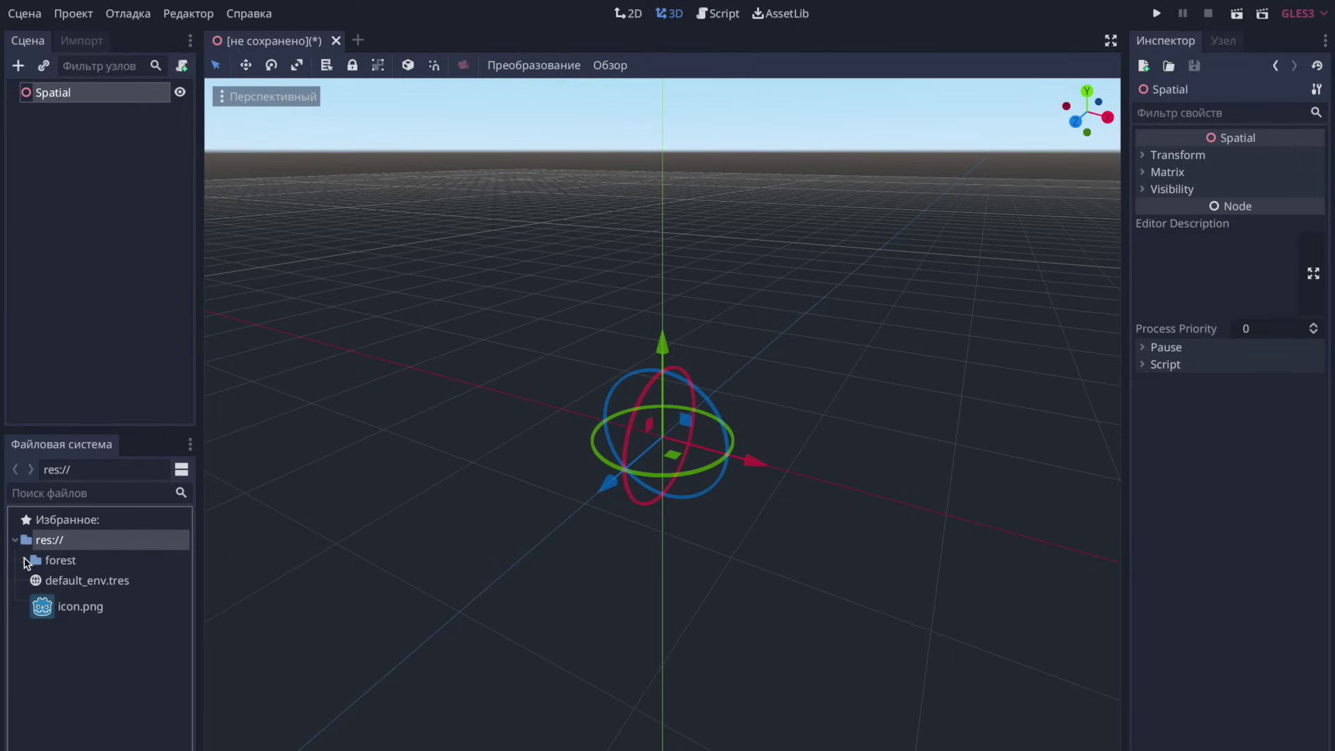
Add a WorldEnvironment child node under Spatial by searching 'worl'.
right_click(76, 95)
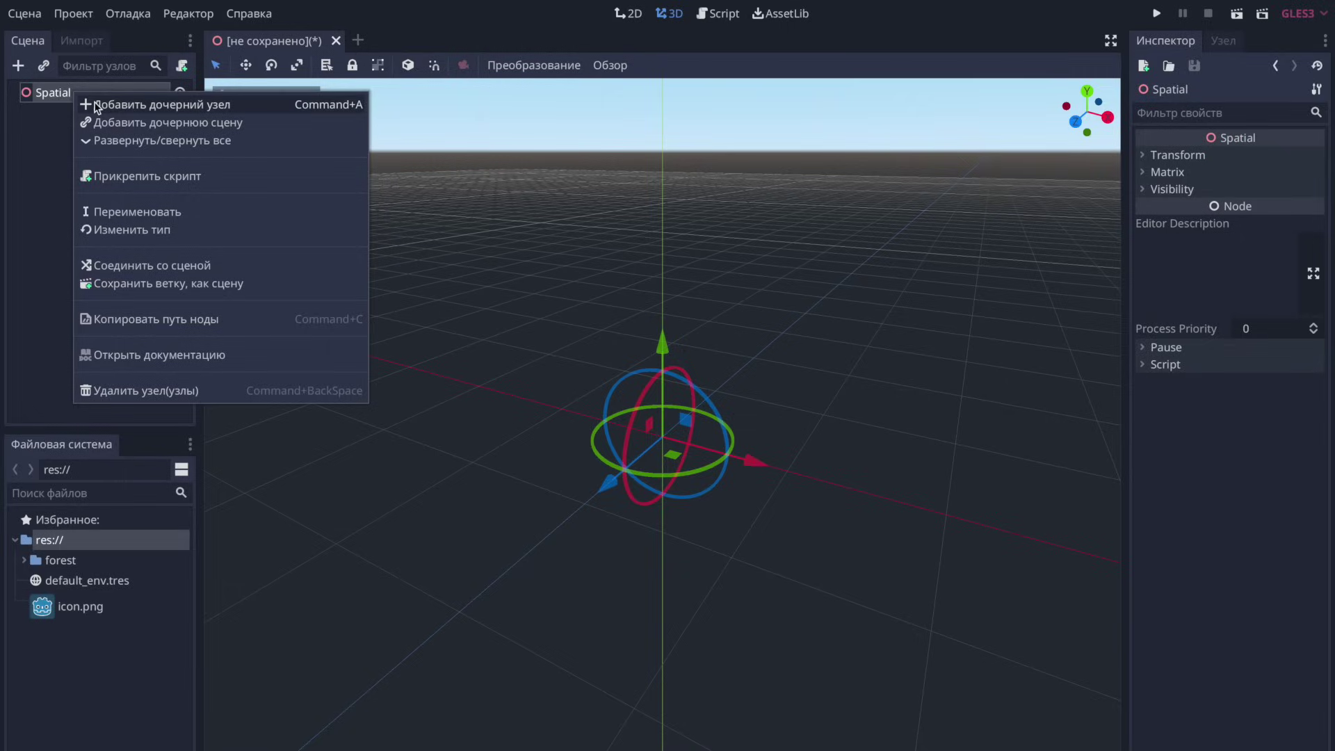
click(123, 106)
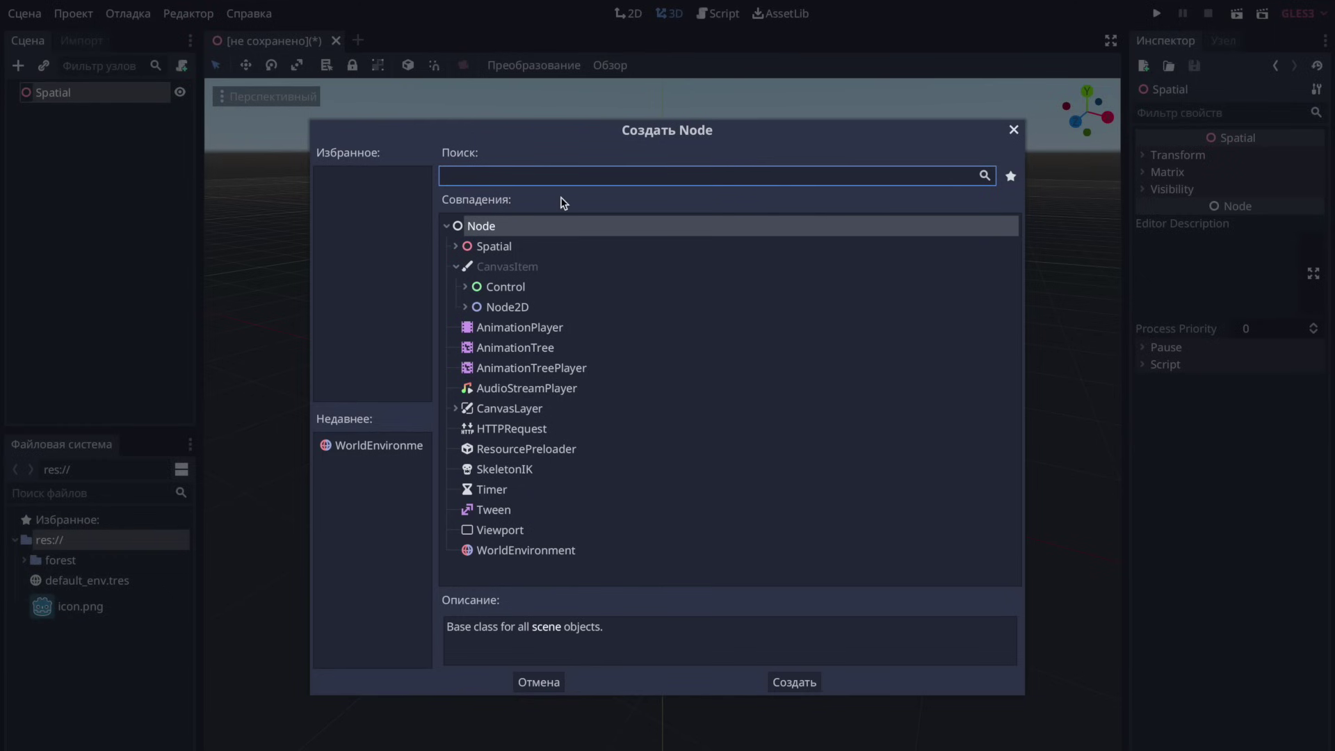
text(worl)
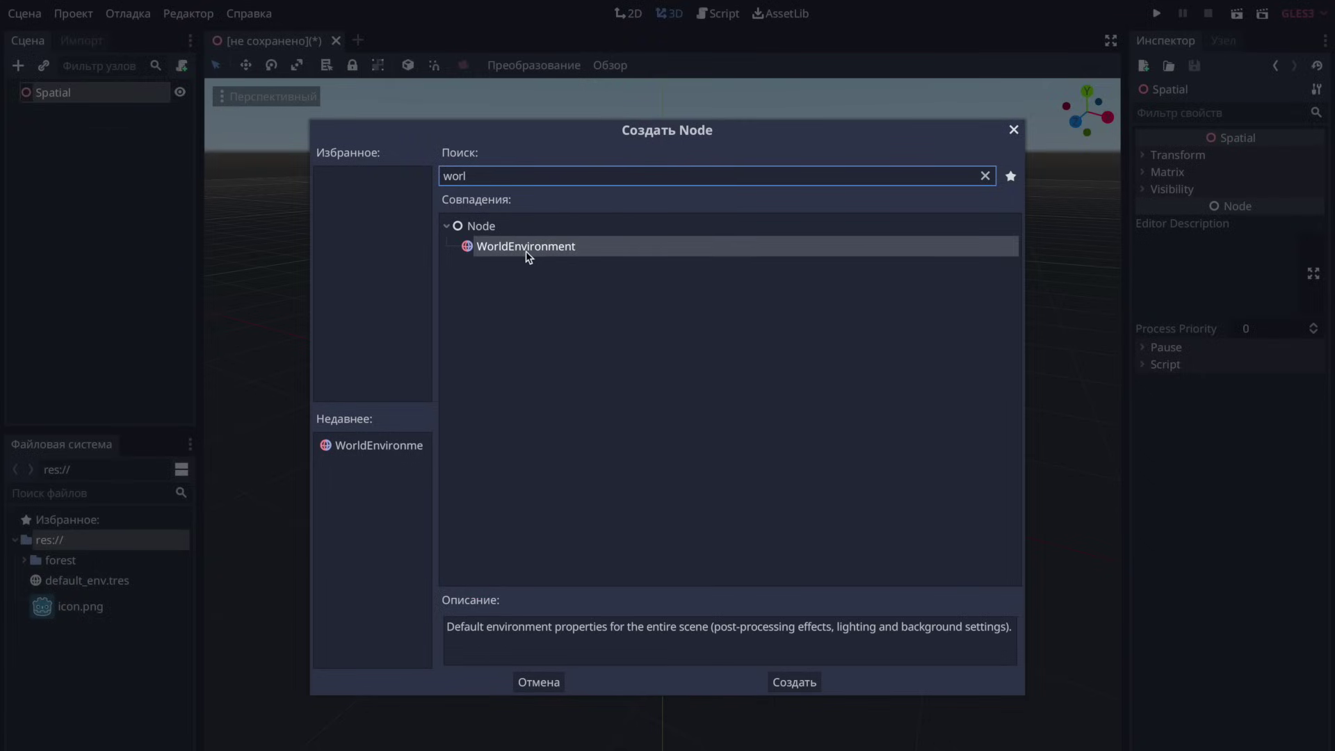
double_click(526, 256)
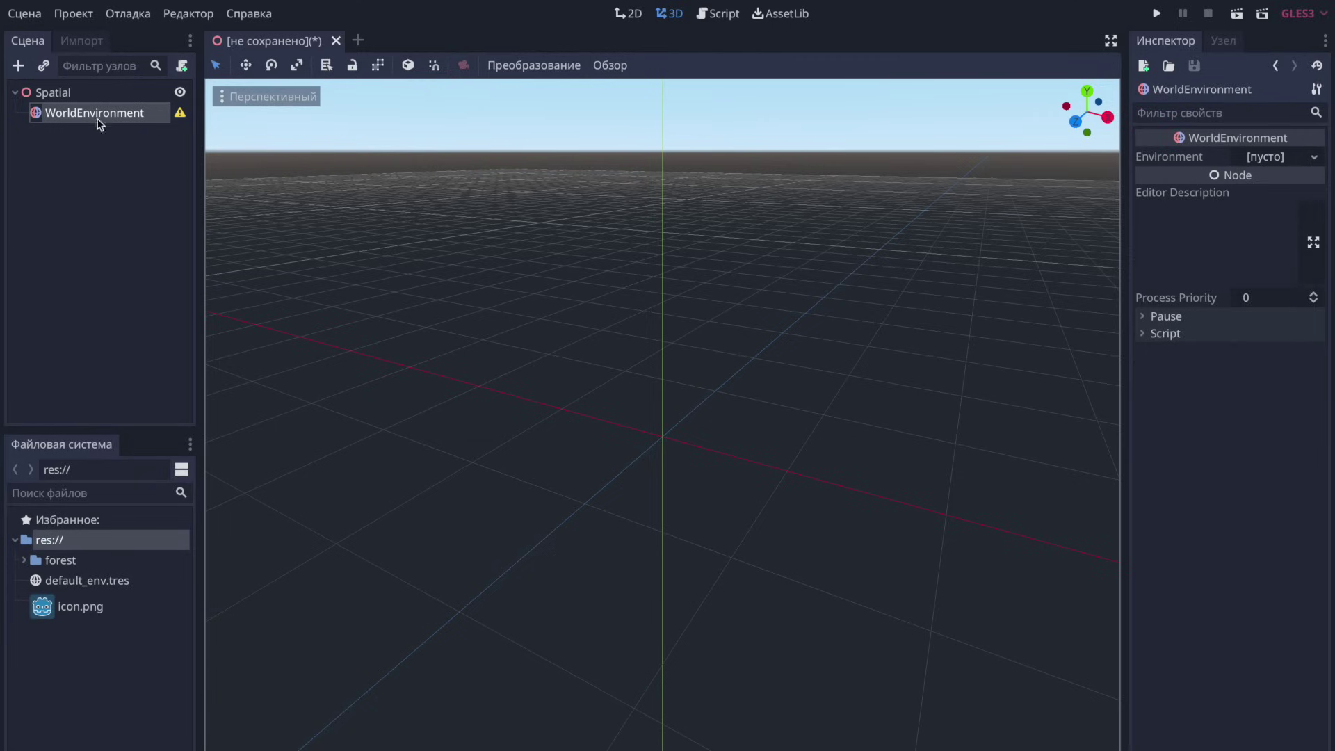
Give the WorldEnvironment a new Environment resource and open it for editing.
click(1297, 159)
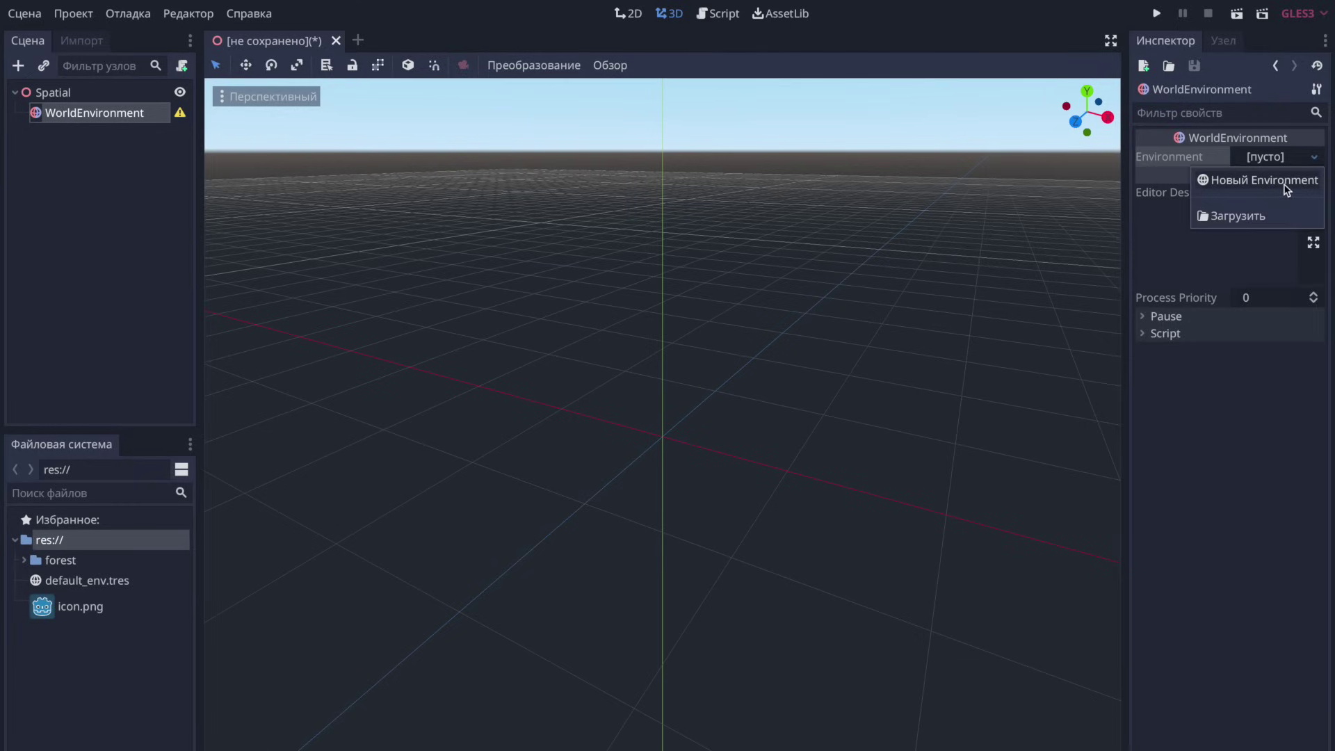
click(1264, 180)
click(1312, 160)
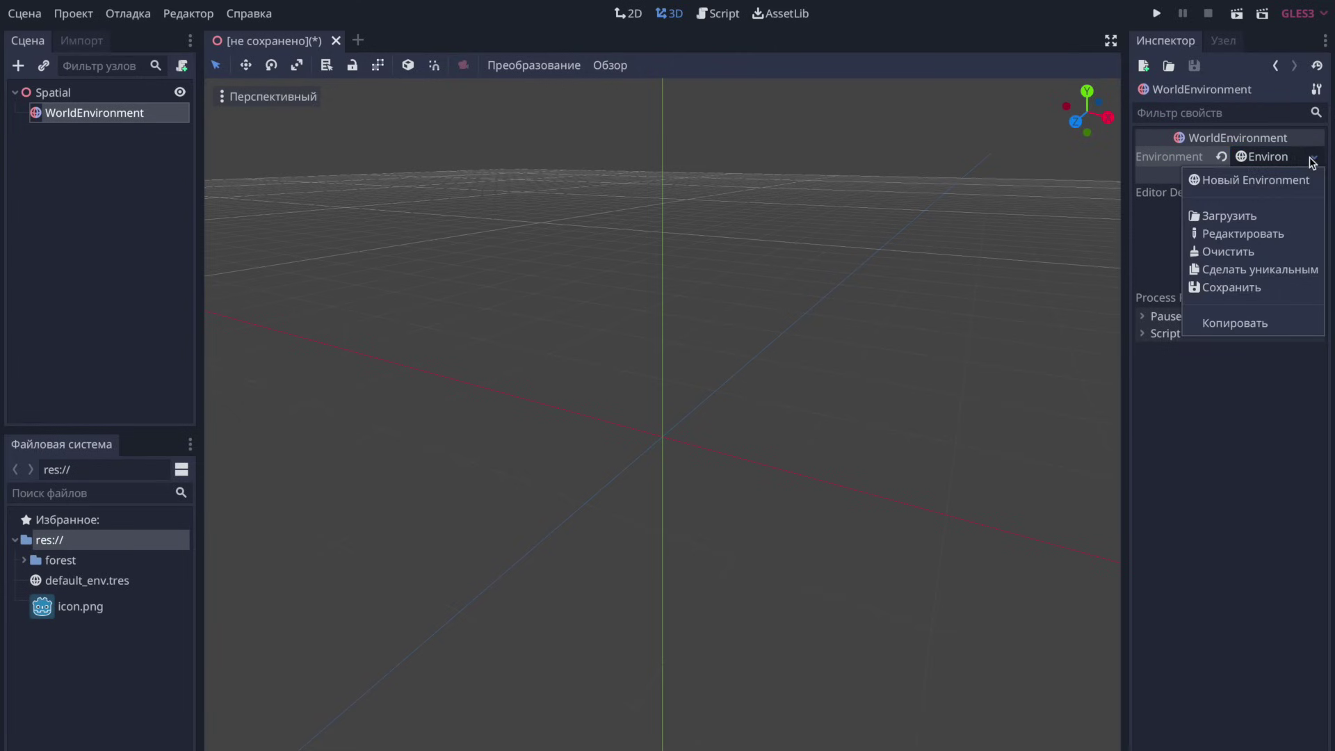
click(1224, 235)
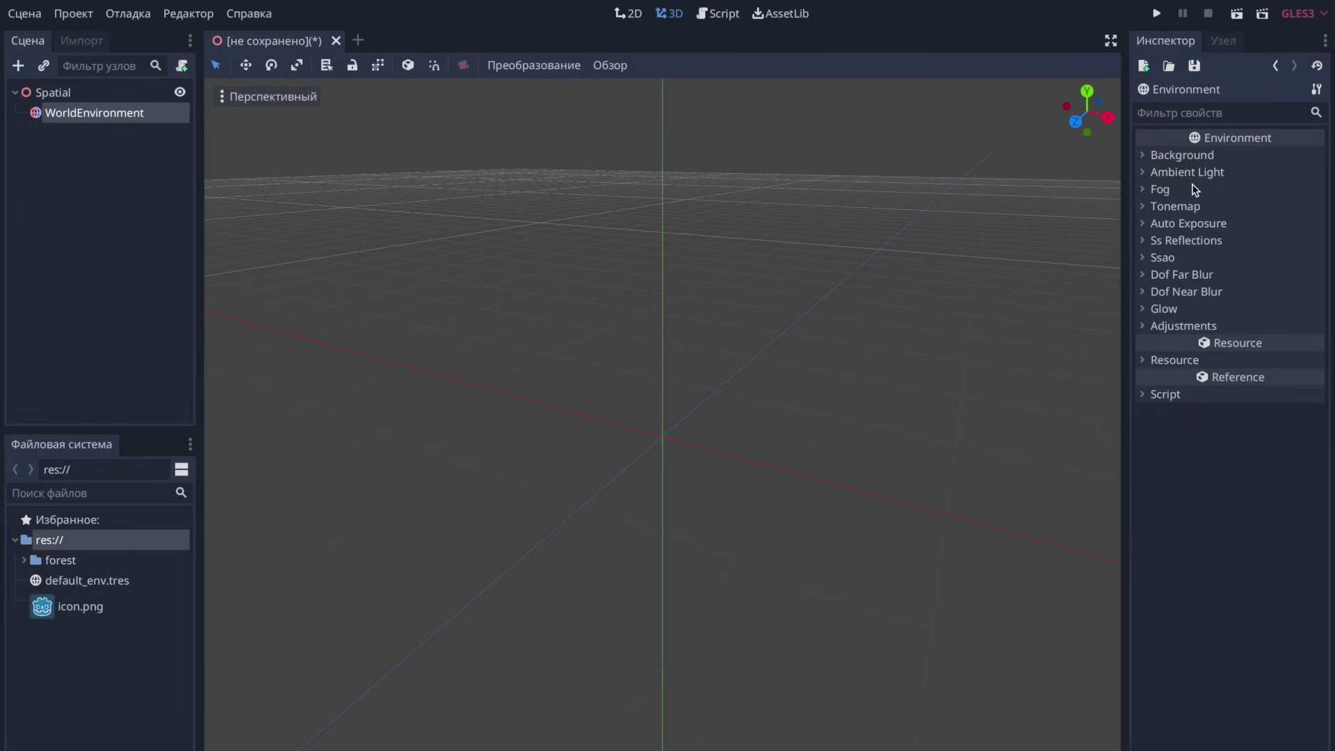
Set the background mode to Sky with a new ProceduralSky.
click(1149, 158)
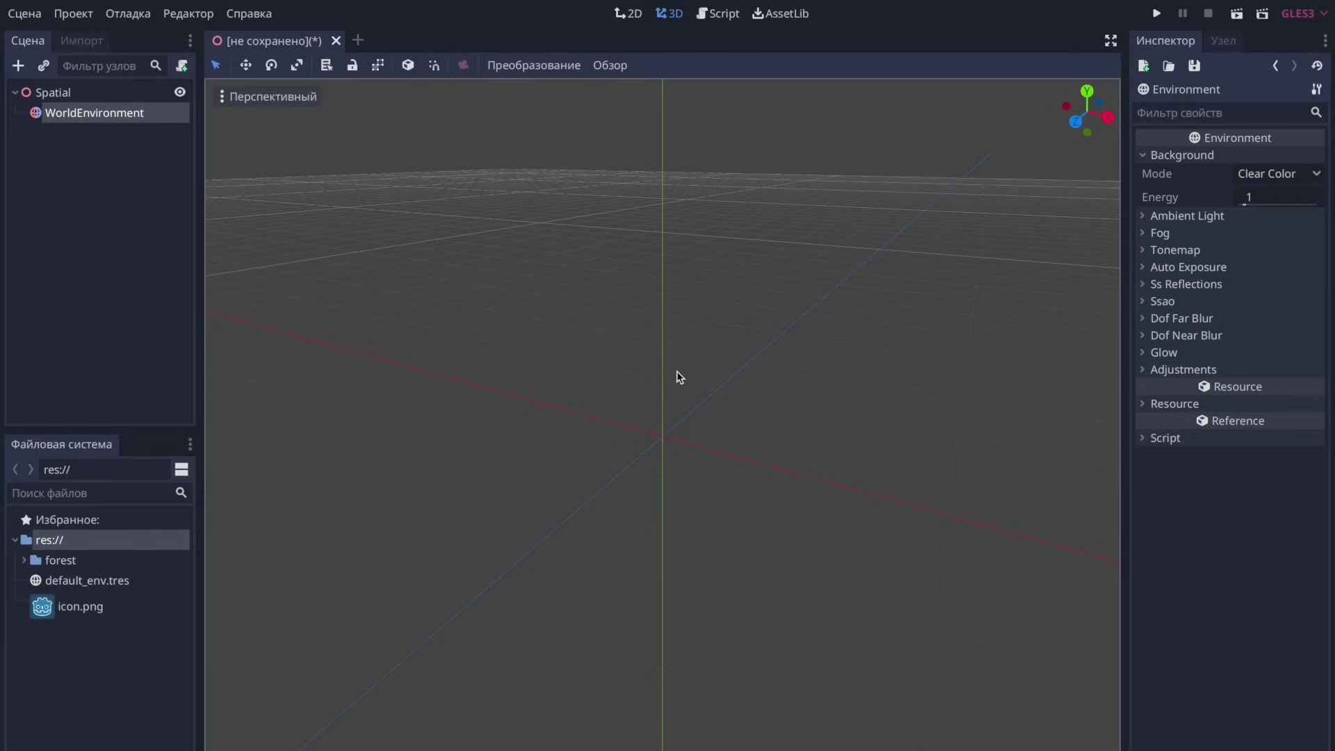
click(1286, 174)
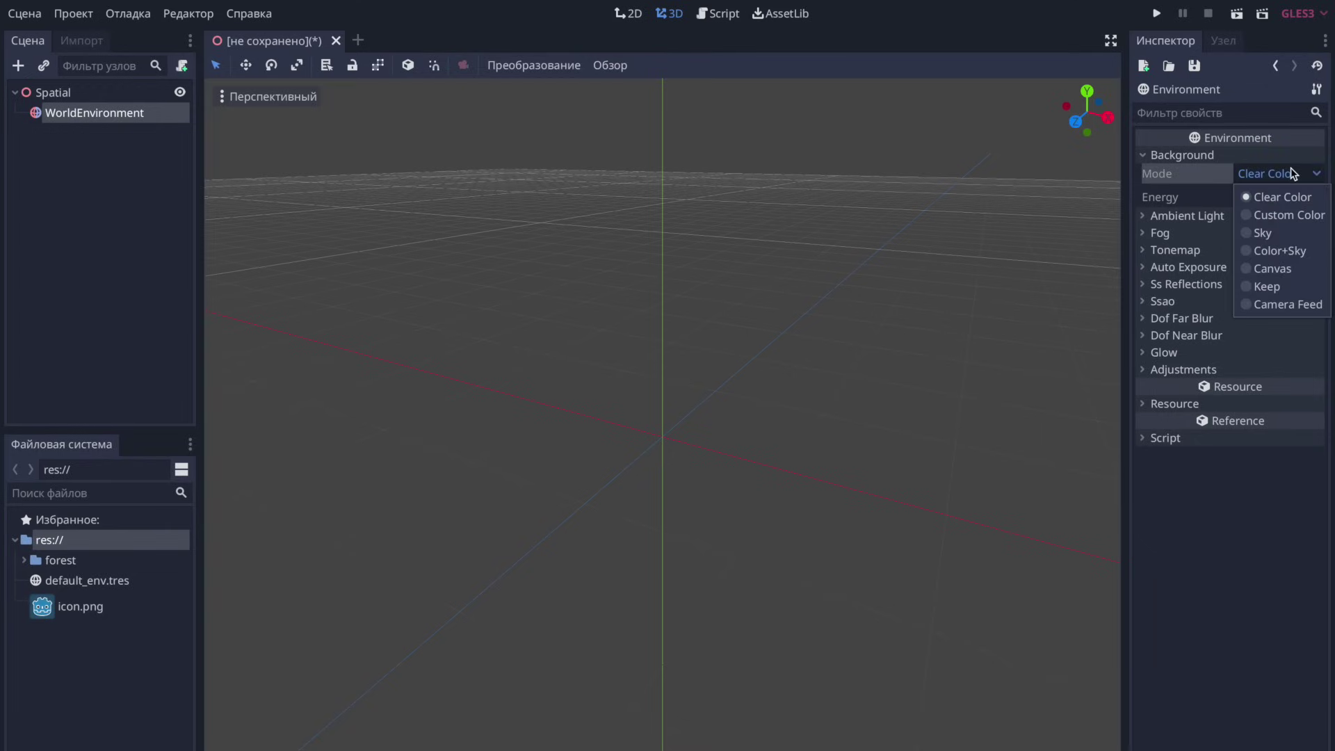
click(1275, 234)
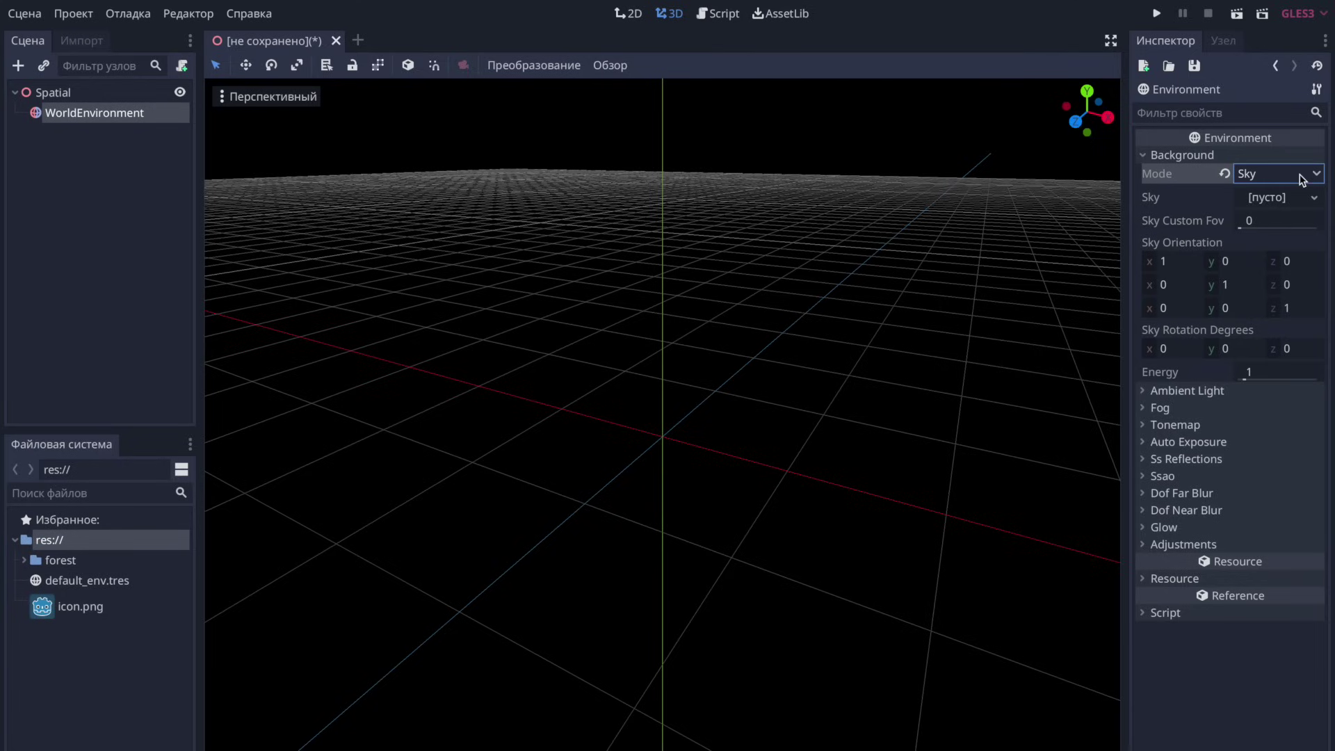
click(1318, 203)
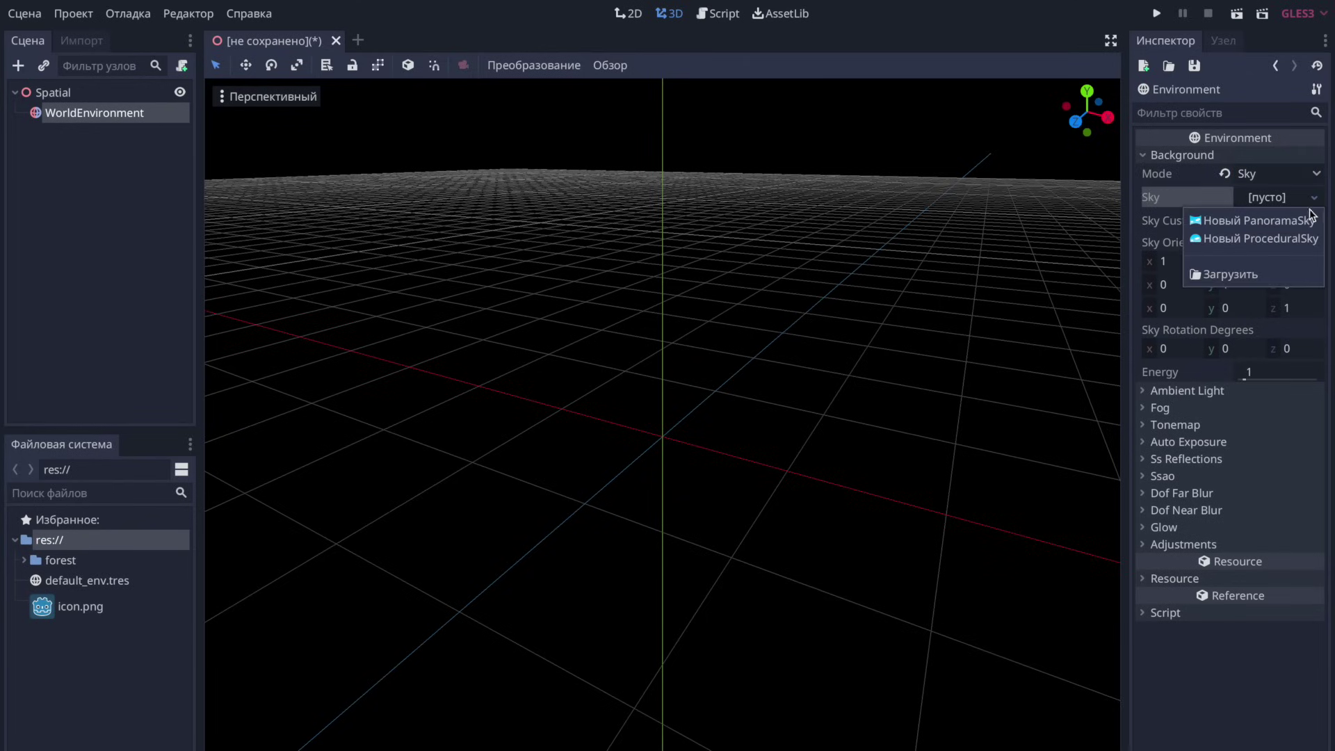
click(1263, 241)
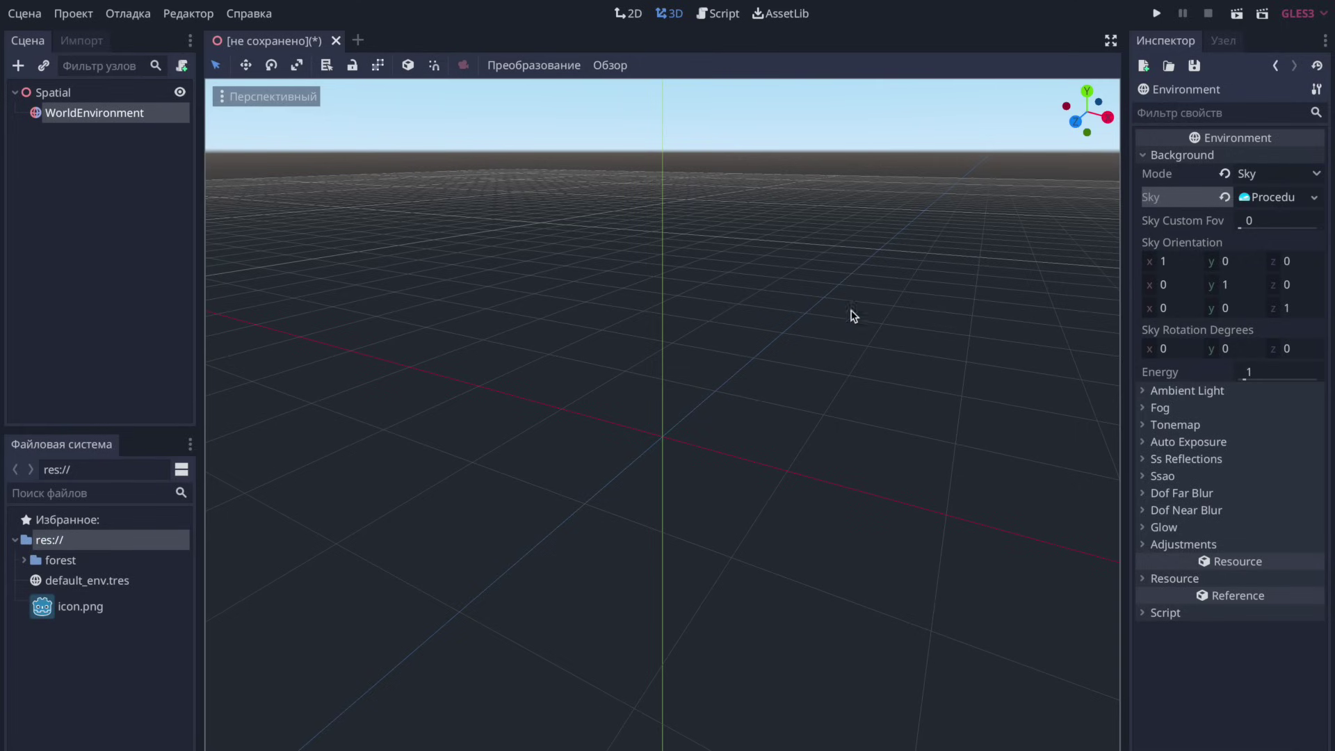
Set the tonemap mode to Filmic after briefly trying ACES.
click(1146, 425)
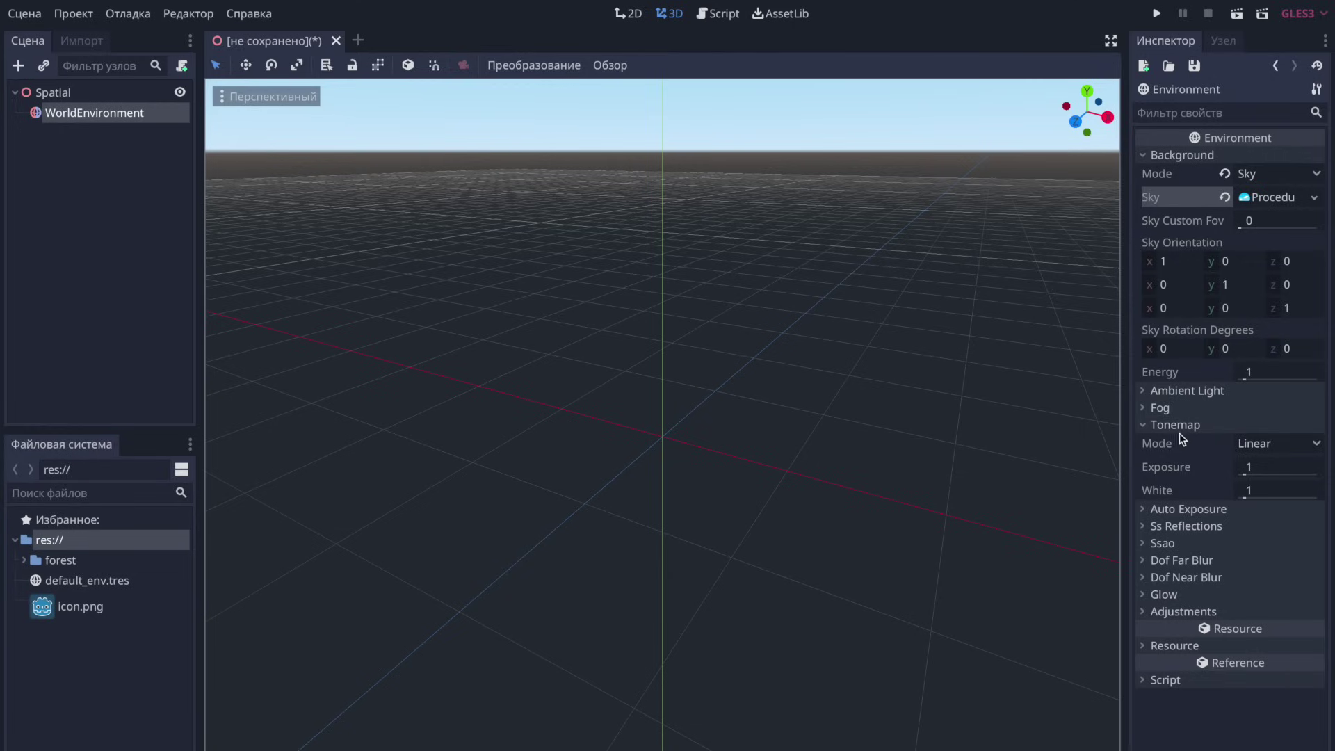
click(1267, 445)
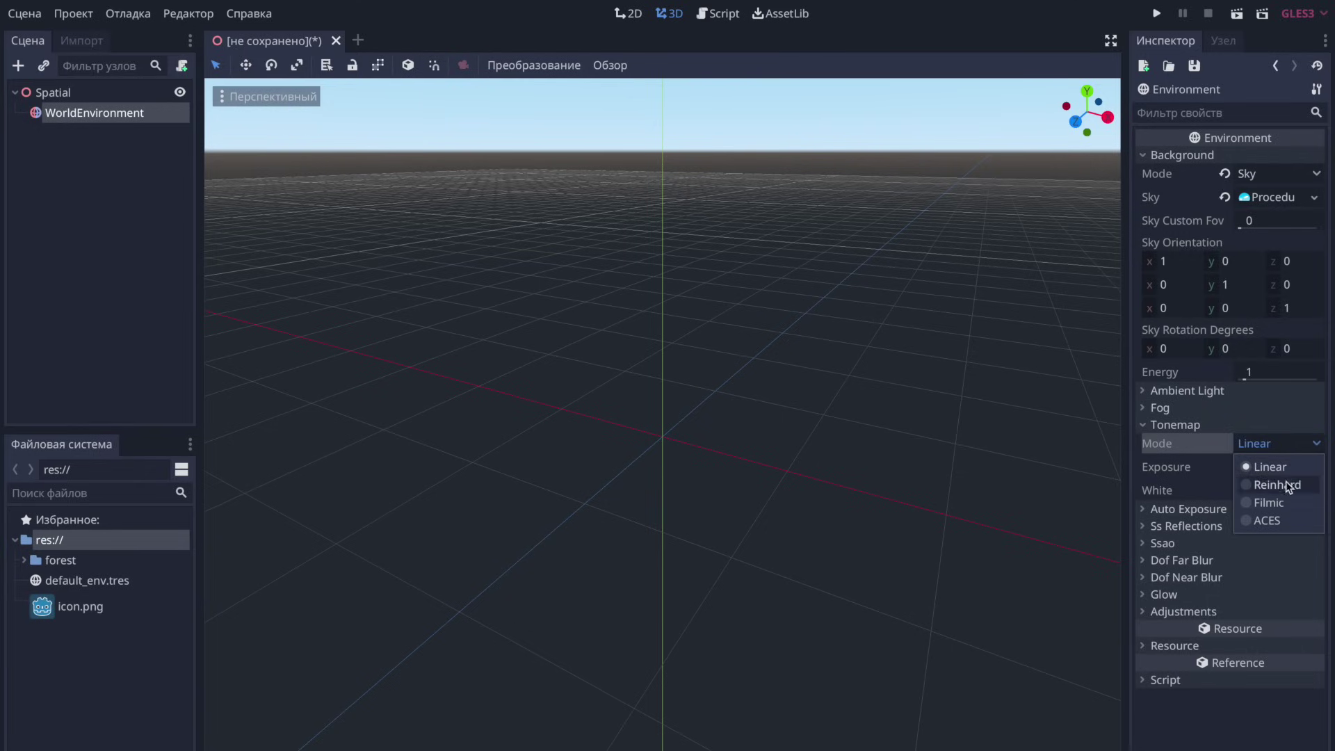
click(1287, 504)
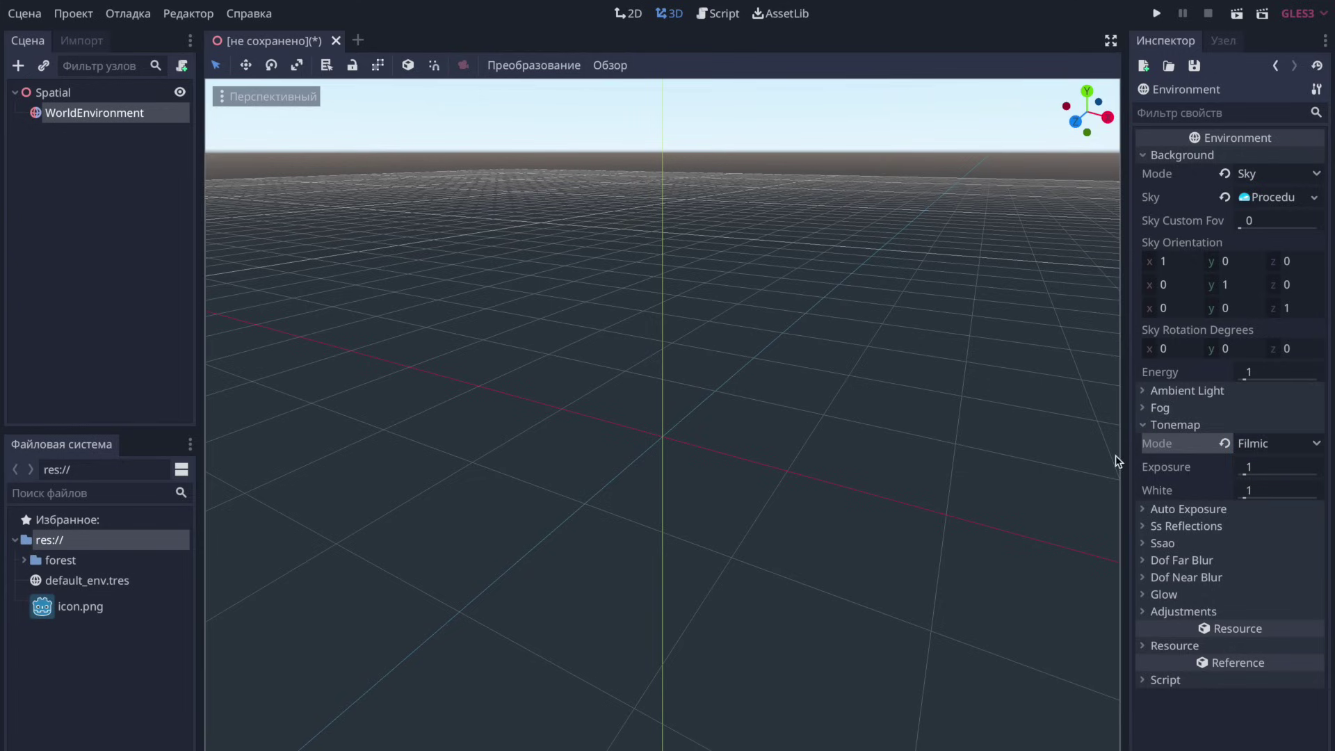
click(1313, 445)
click(1264, 522)
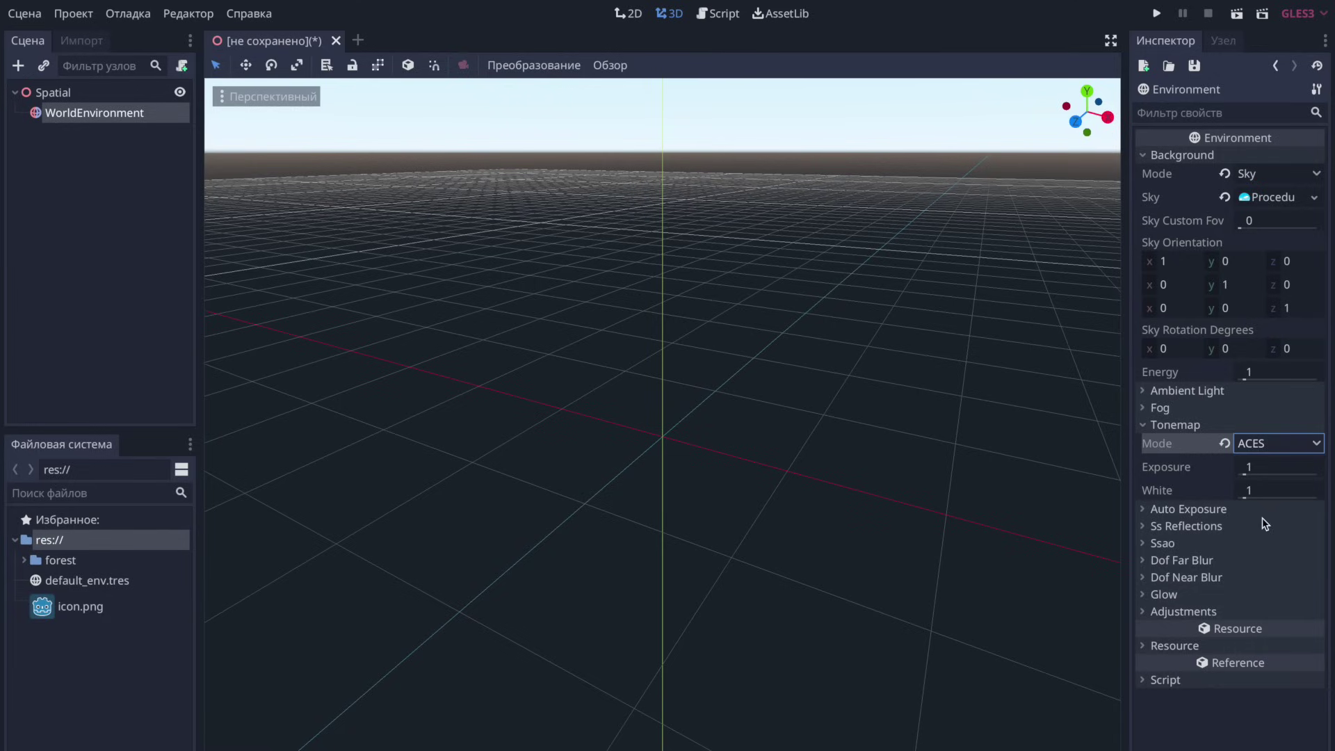
click(1266, 448)
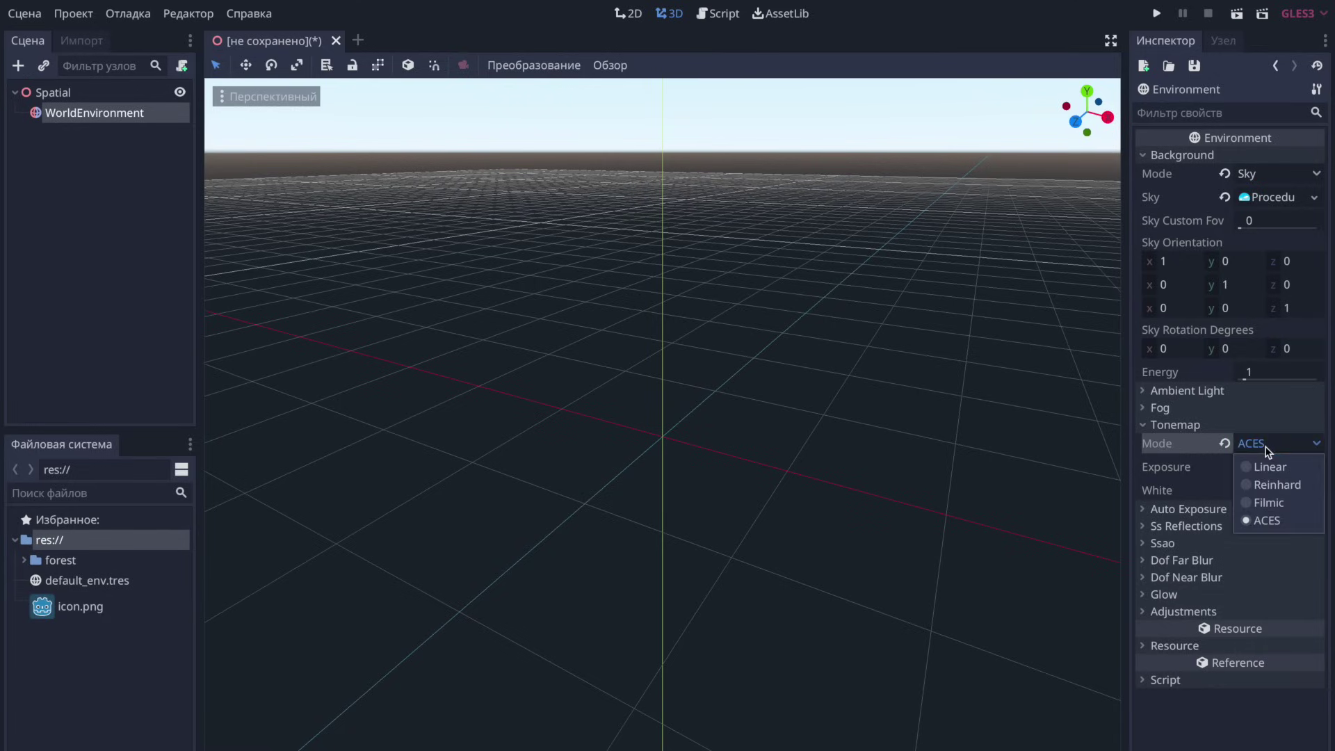
click(1255, 501)
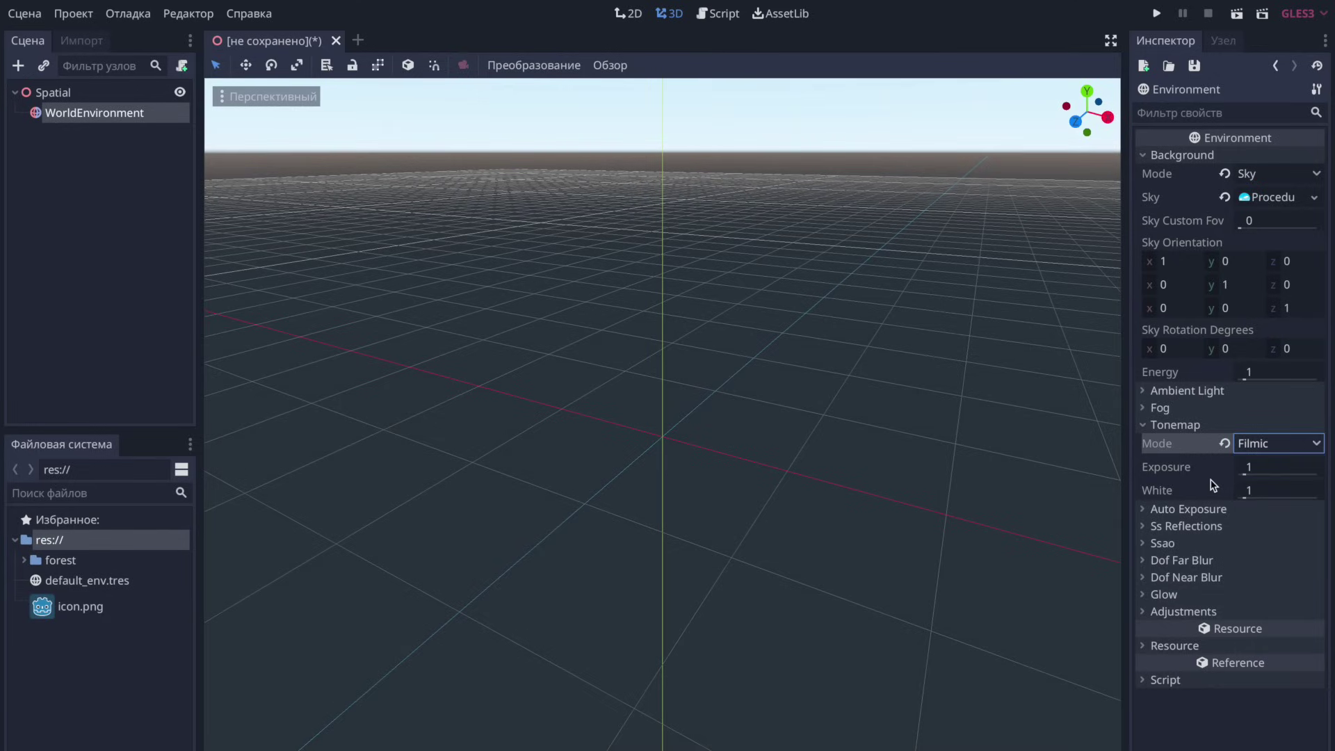
Keep exposure at 1 and enable auto exposure.
drag(1246, 476, 1250, 476)
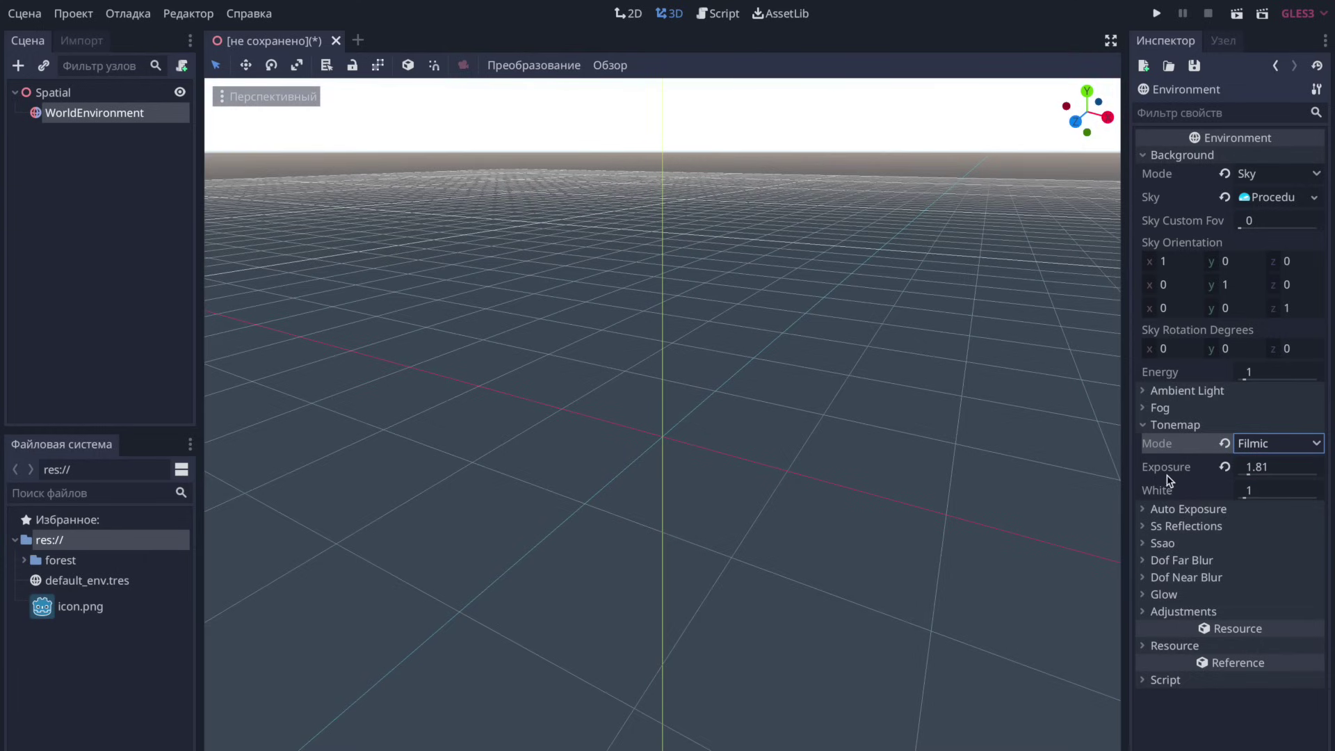
click(1224, 467)
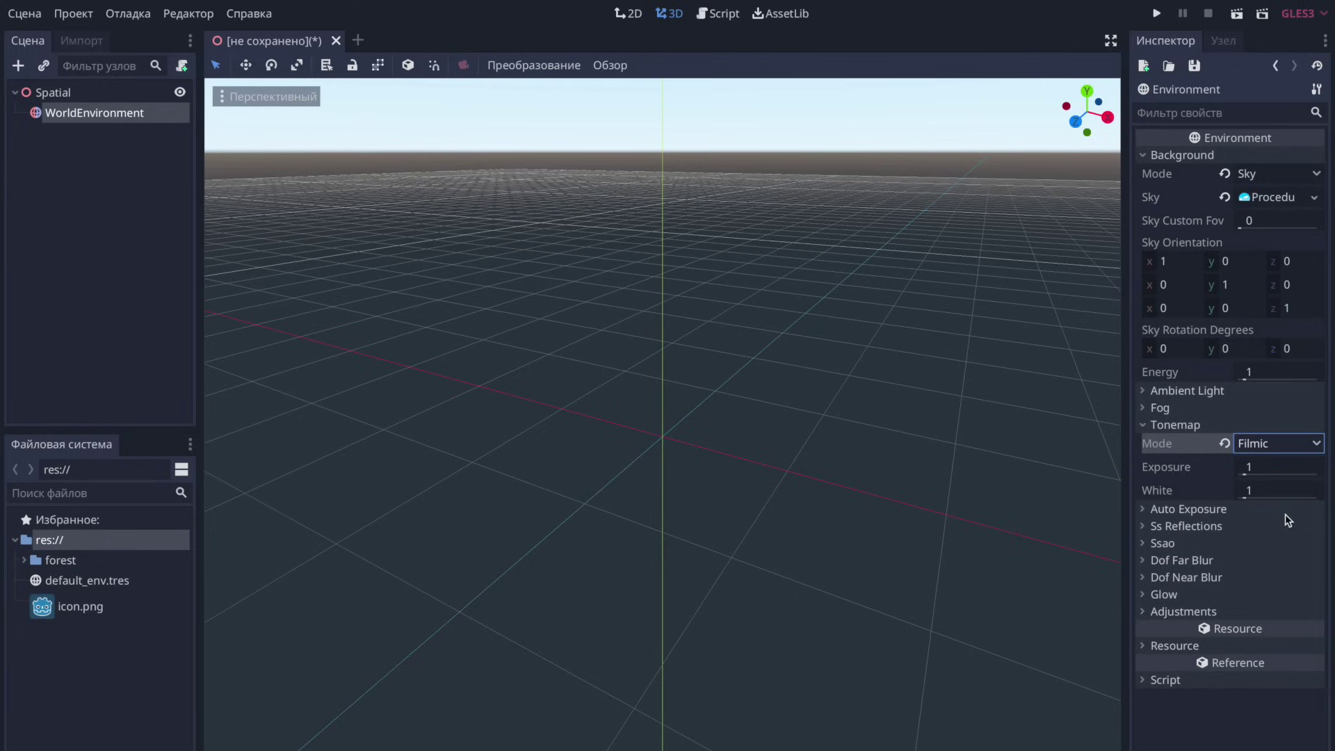
click(1174, 511)
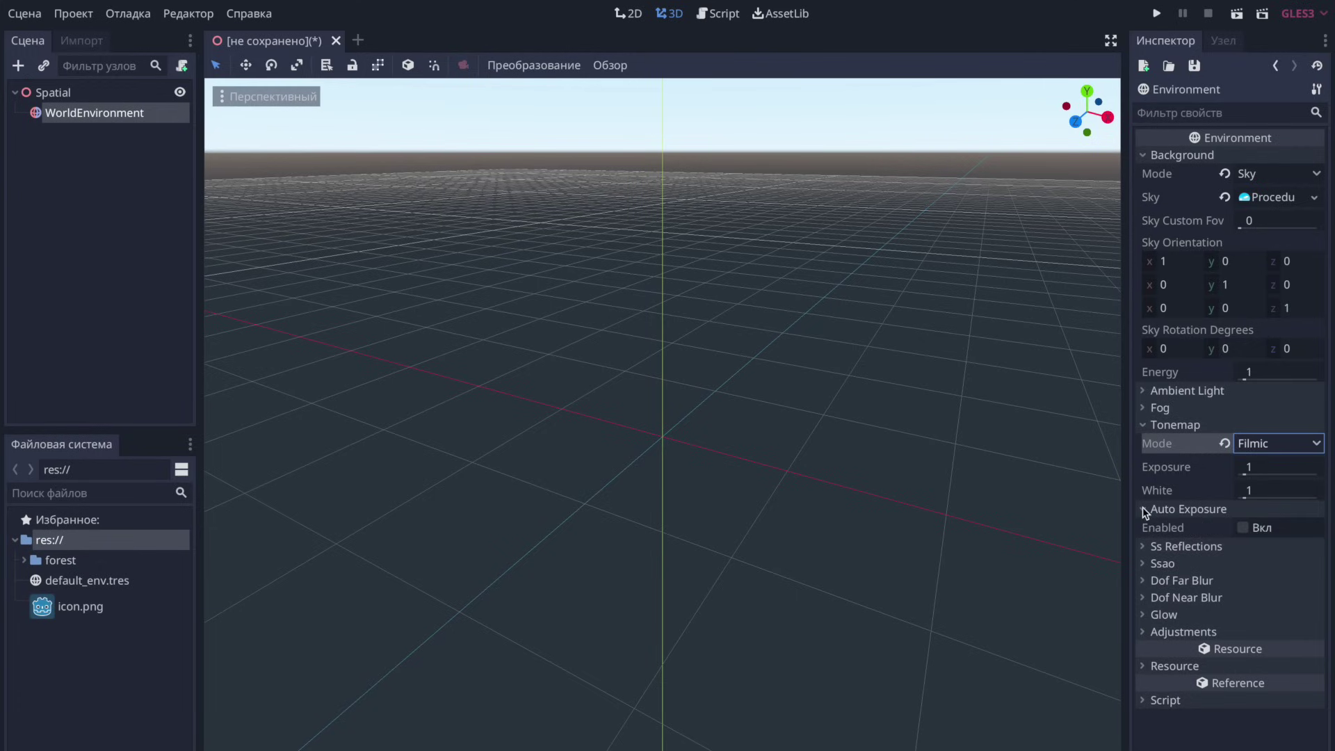
click(1246, 530)
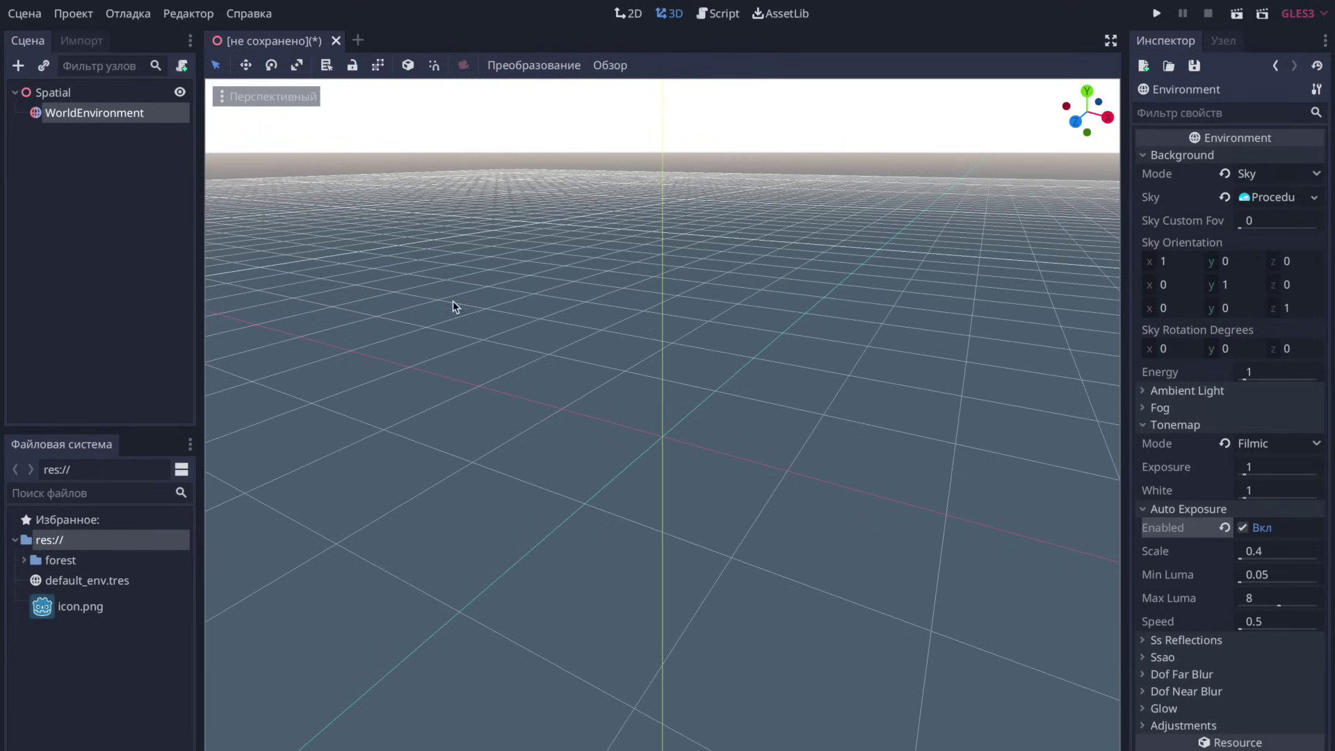
Add full forest.fbx from forest/source into the 3D scene.
click(26, 560)
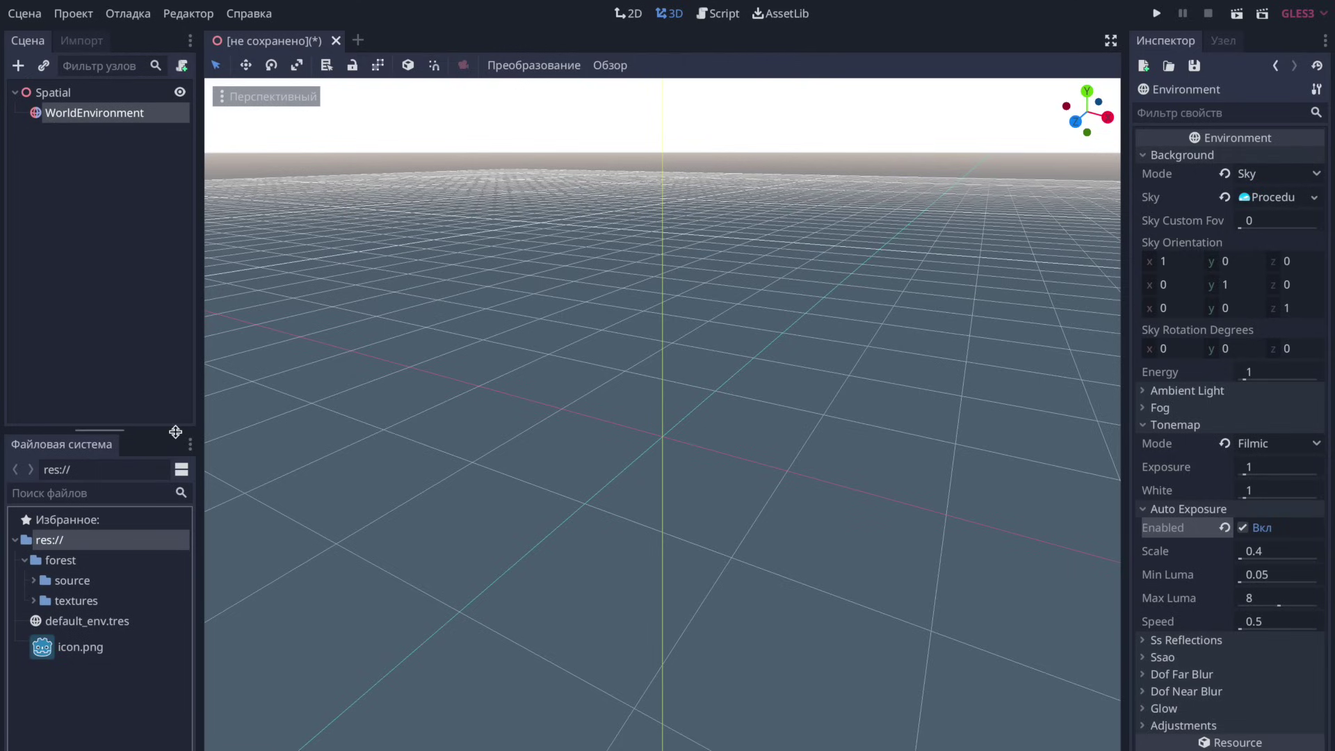
click(34, 580)
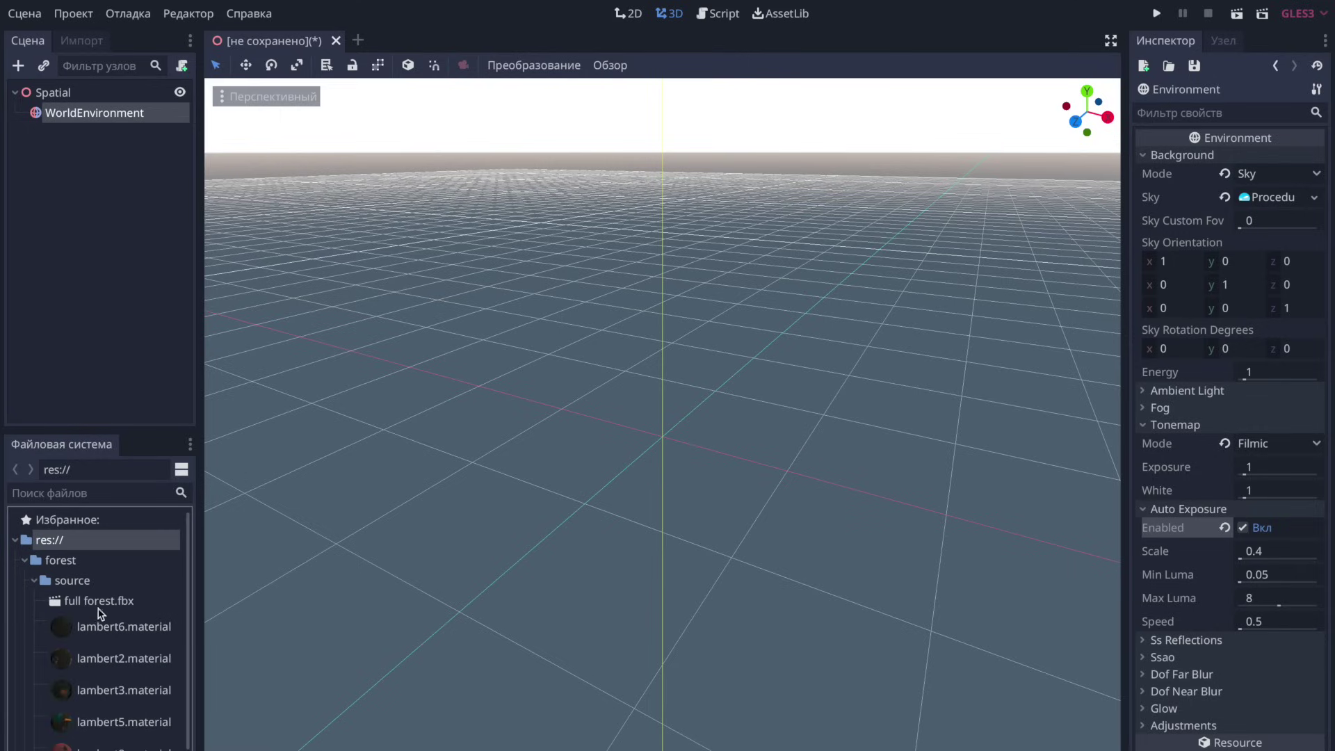
drag(104, 603, 130, 605)
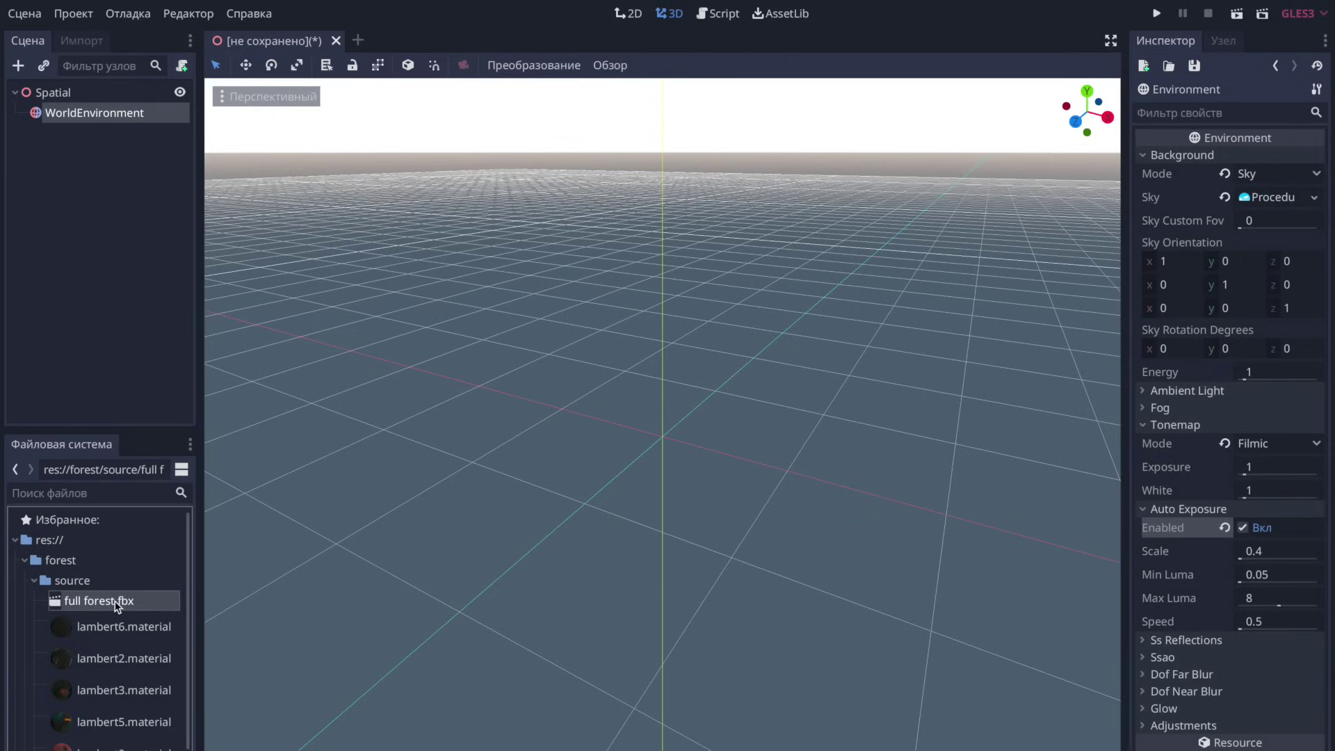
drag(117, 605, 583, 395)
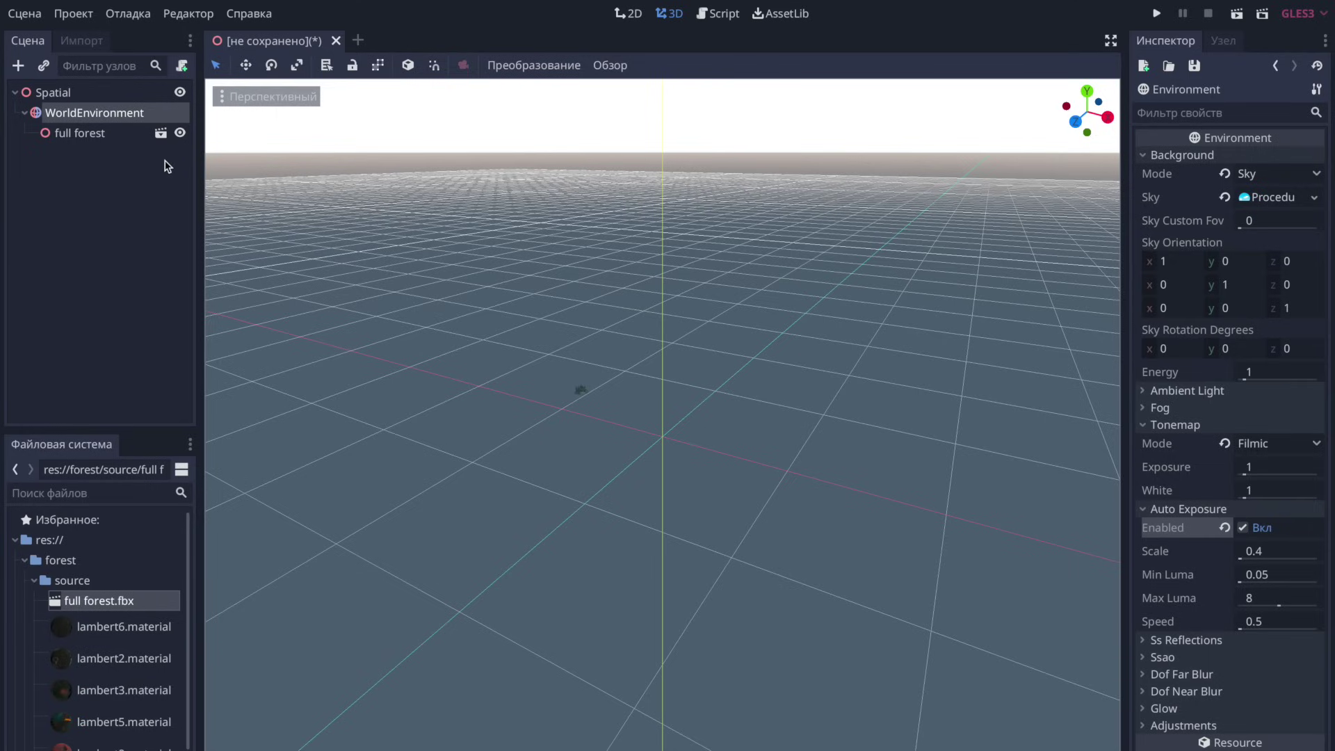
Set the full forest node's translation to 0, 0, 0.
click(82, 135)
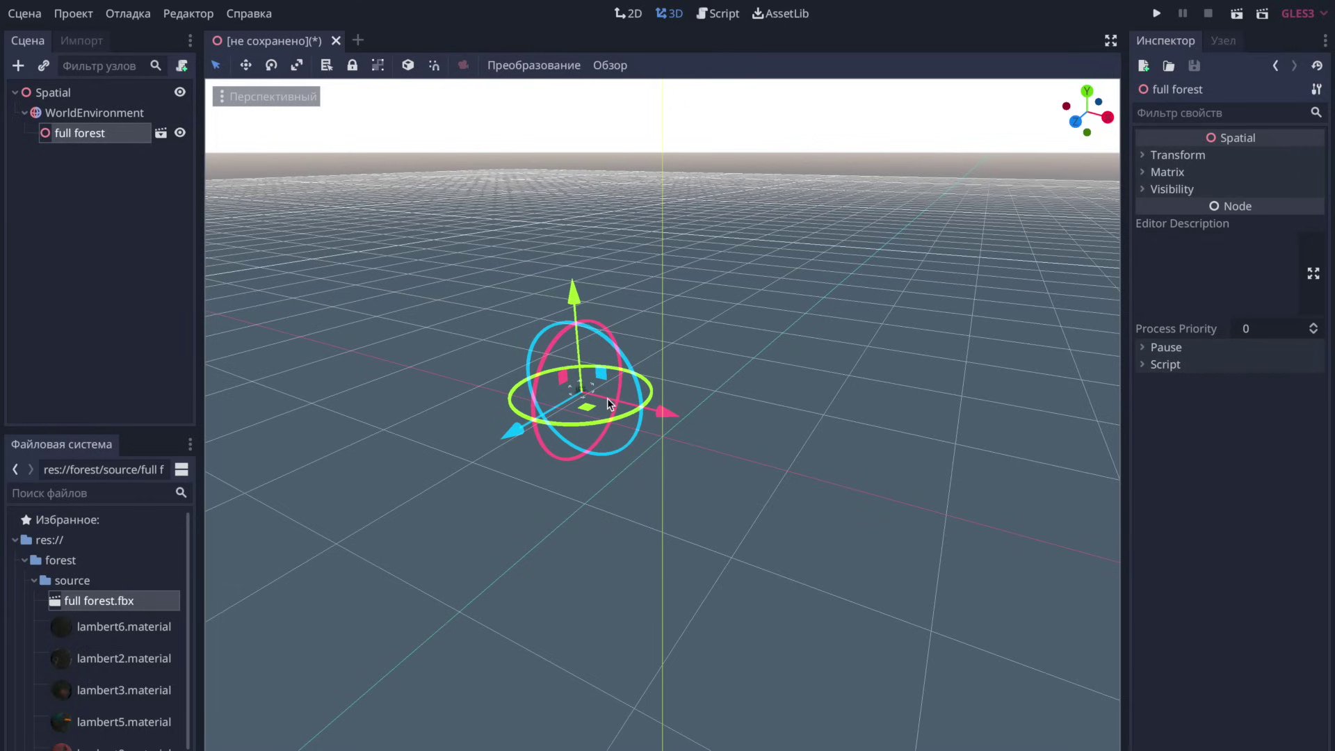
click(1146, 157)
click(1195, 194)
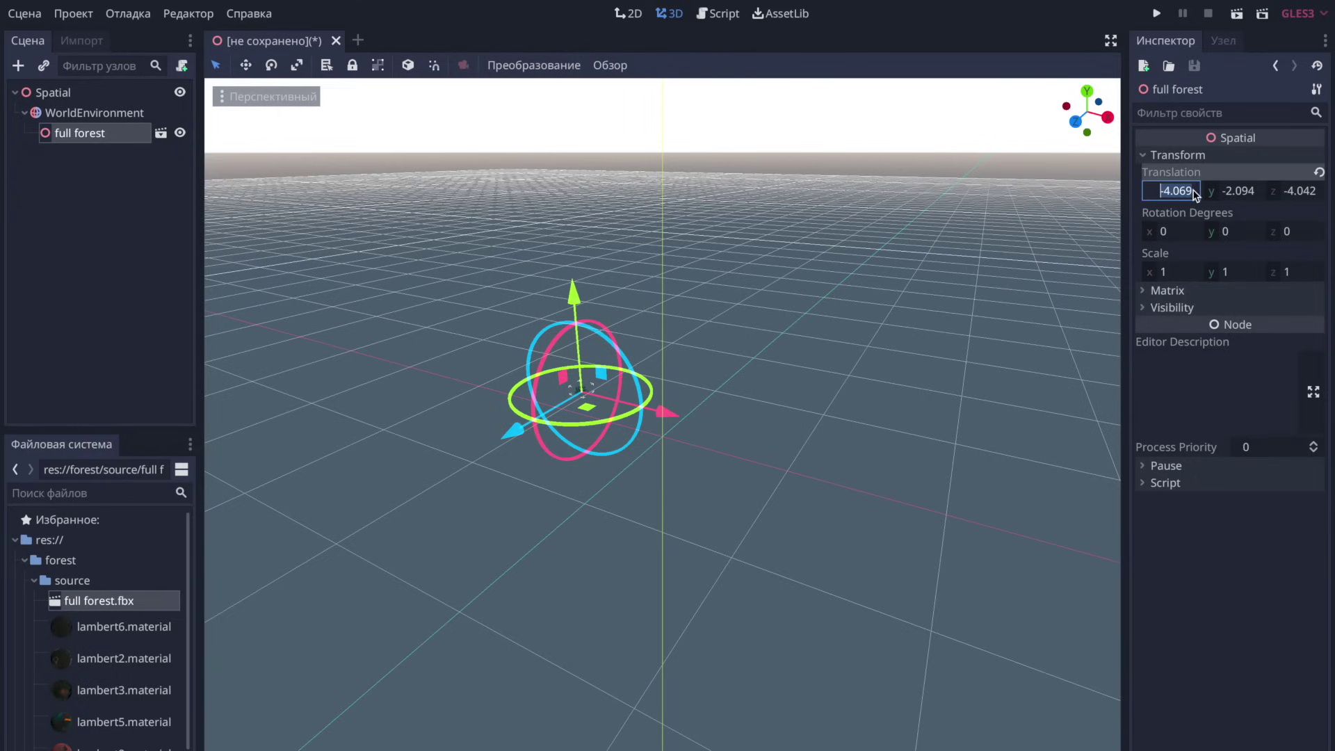
text(0)
key(Tab)
text(0)
key(Tab)
text(0)
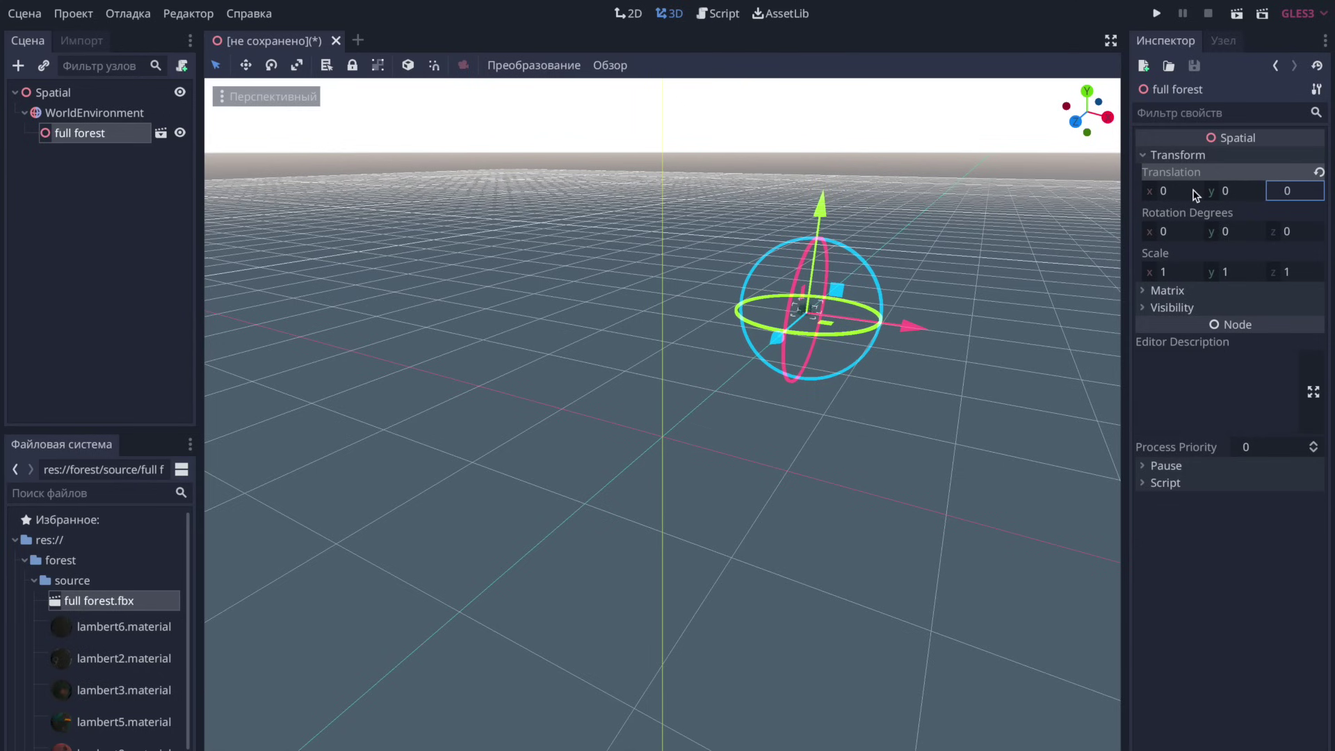
key(Return)
Set the full forest node's scale to 100 on X, Y and Z.
click(1181, 275)
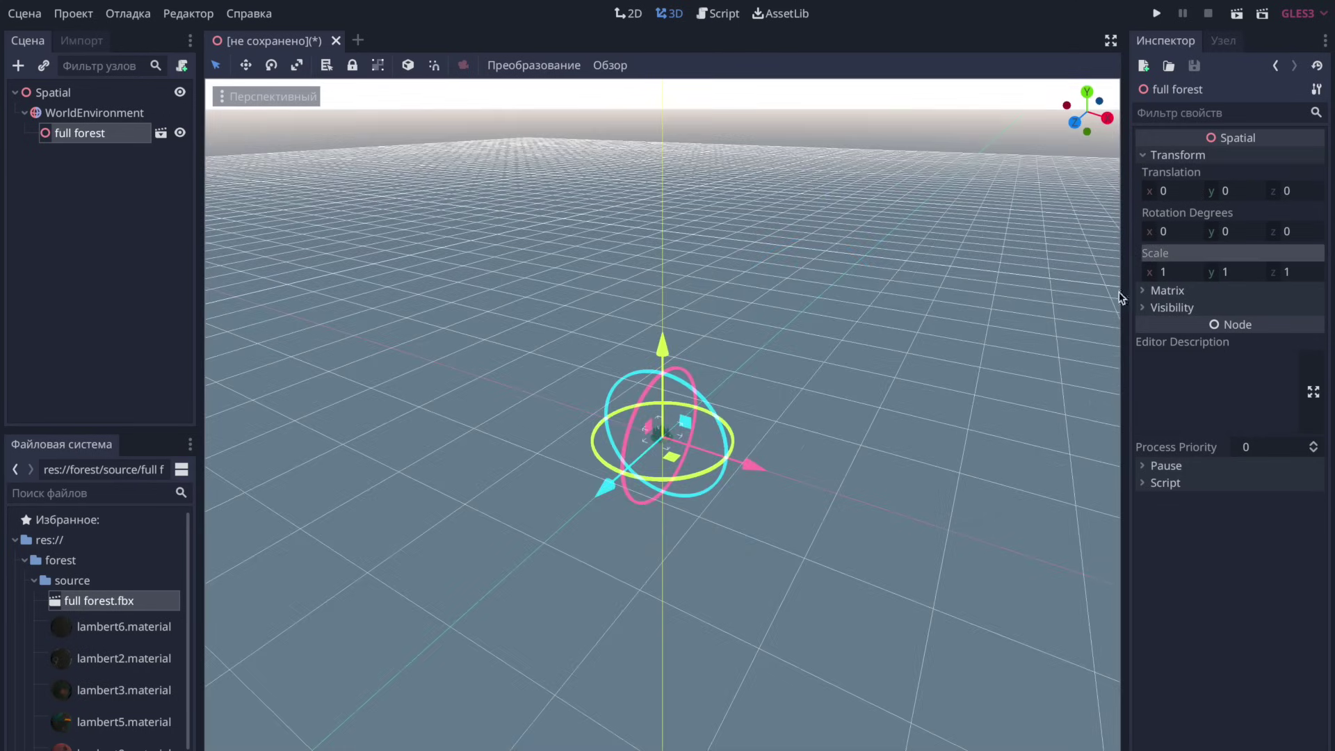
text(100)
key(Tab)
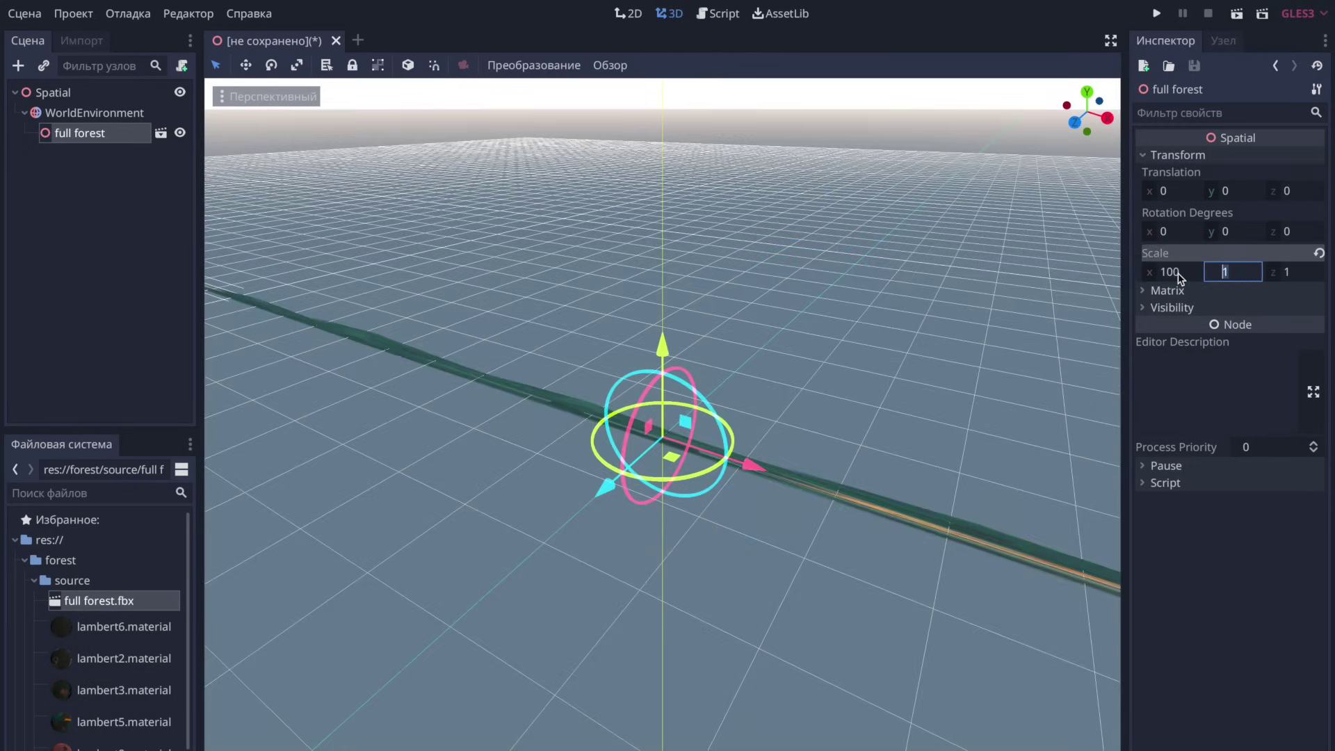
text(00)
key(Tab)
text(100)
key(Return)
scroll(827, 394, down, 4)
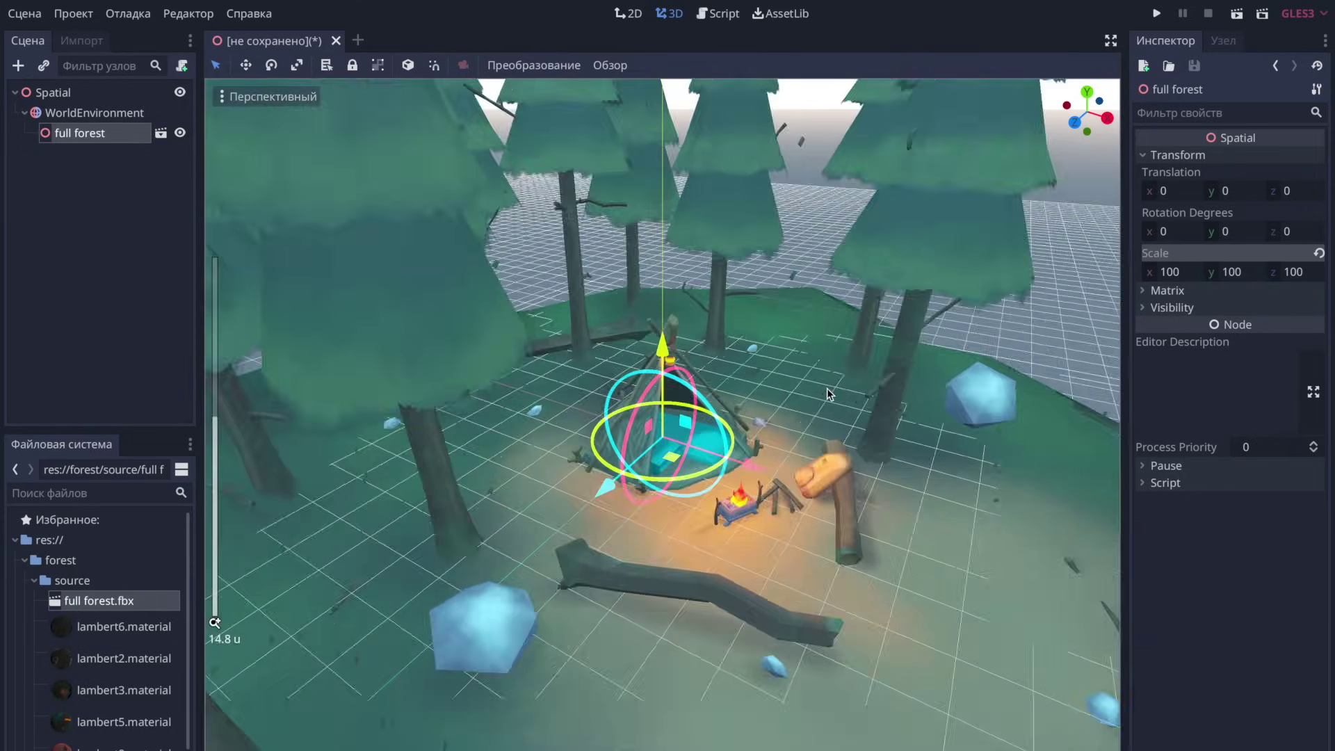
scroll(828, 394, down, 4)
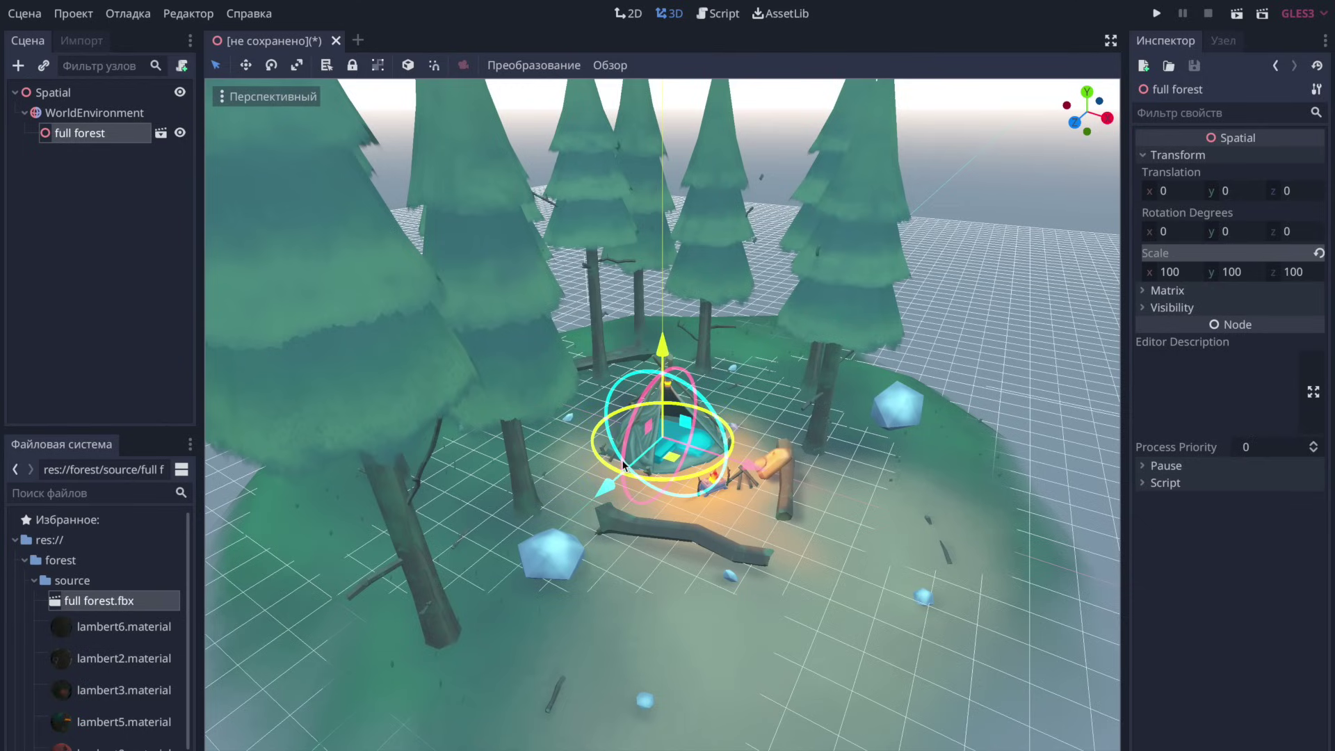
Lift the full forest model to translation Y 0.12 and browse the source folder in FileSystem.
drag(666, 351, 666, 348)
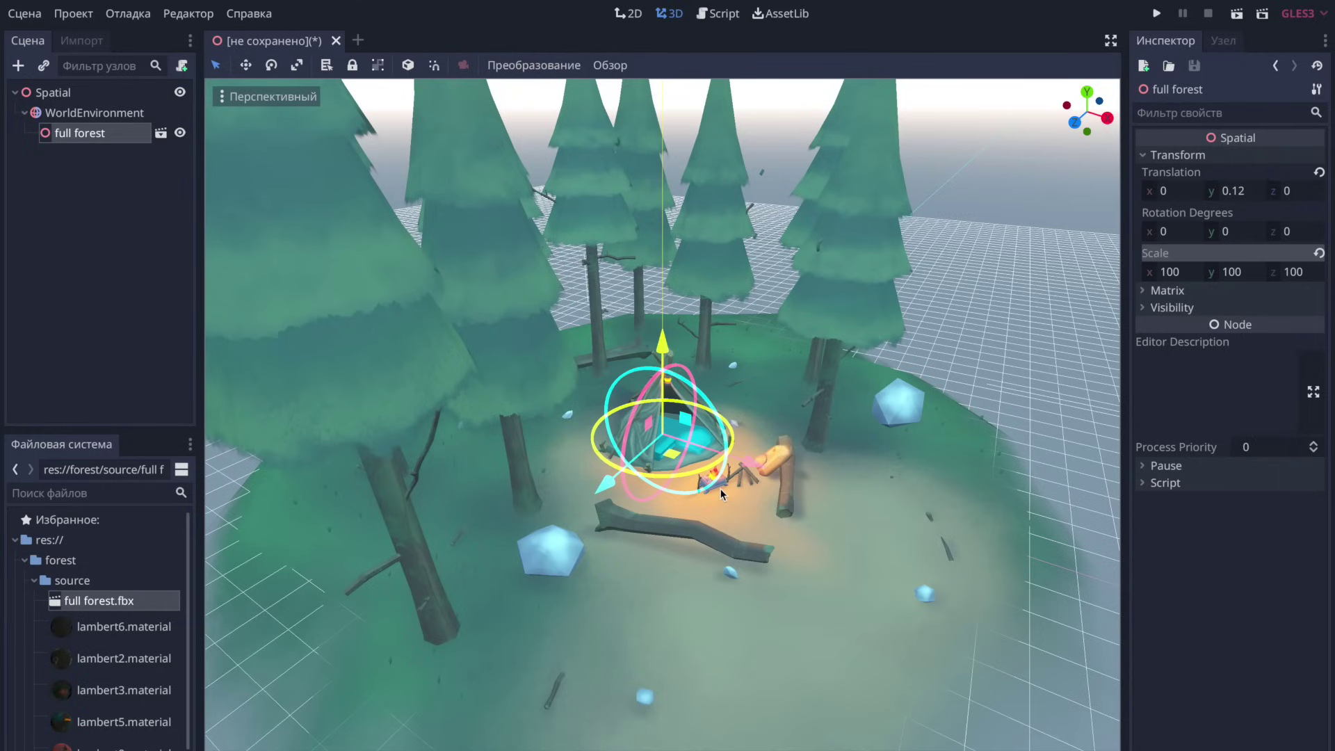
click(33, 581)
click(34, 582)
click(36, 583)
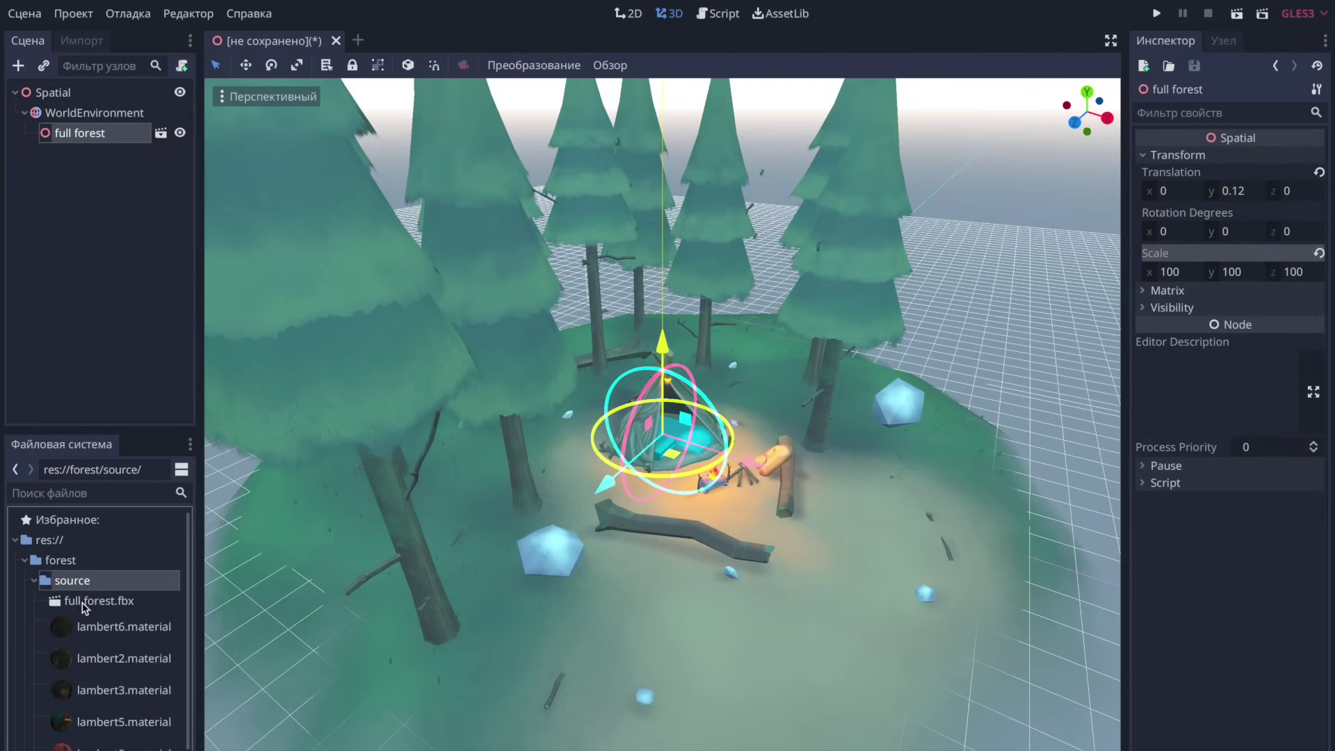
click(33, 582)
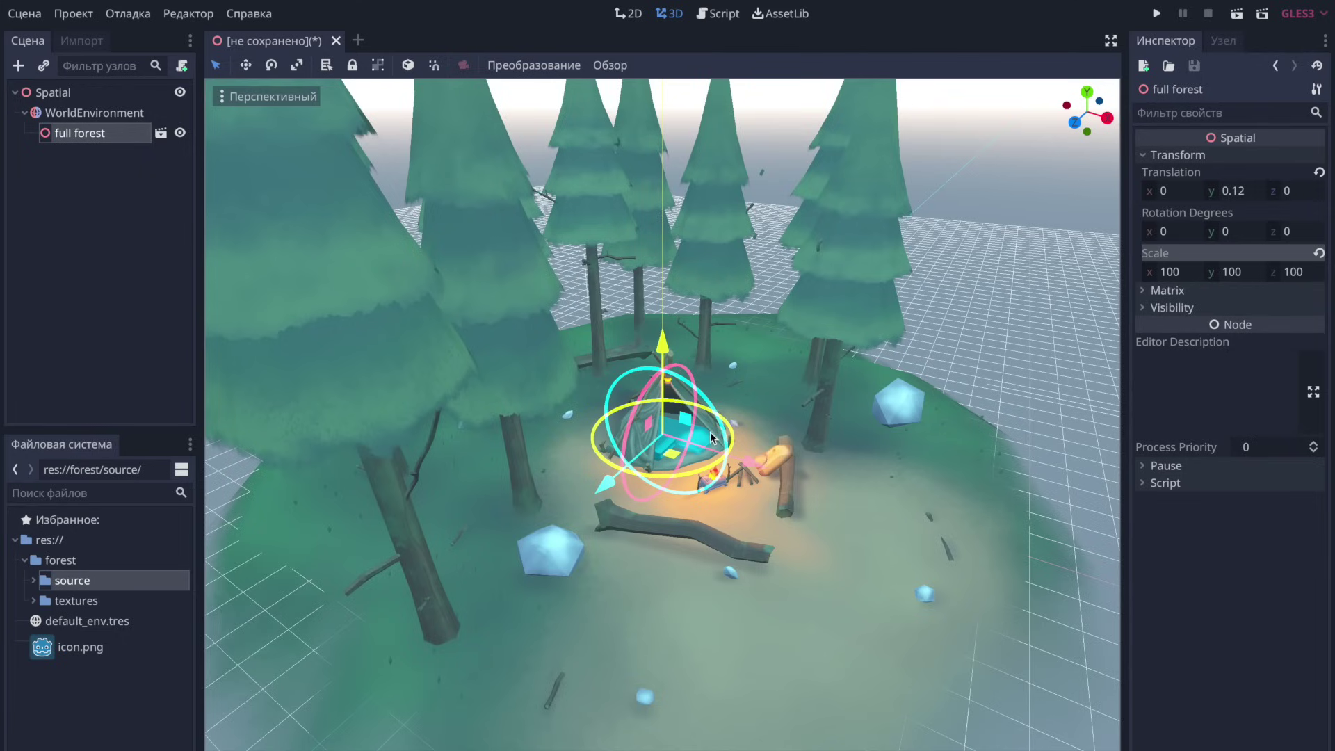
middle_drag(678, 367, 670, 367)
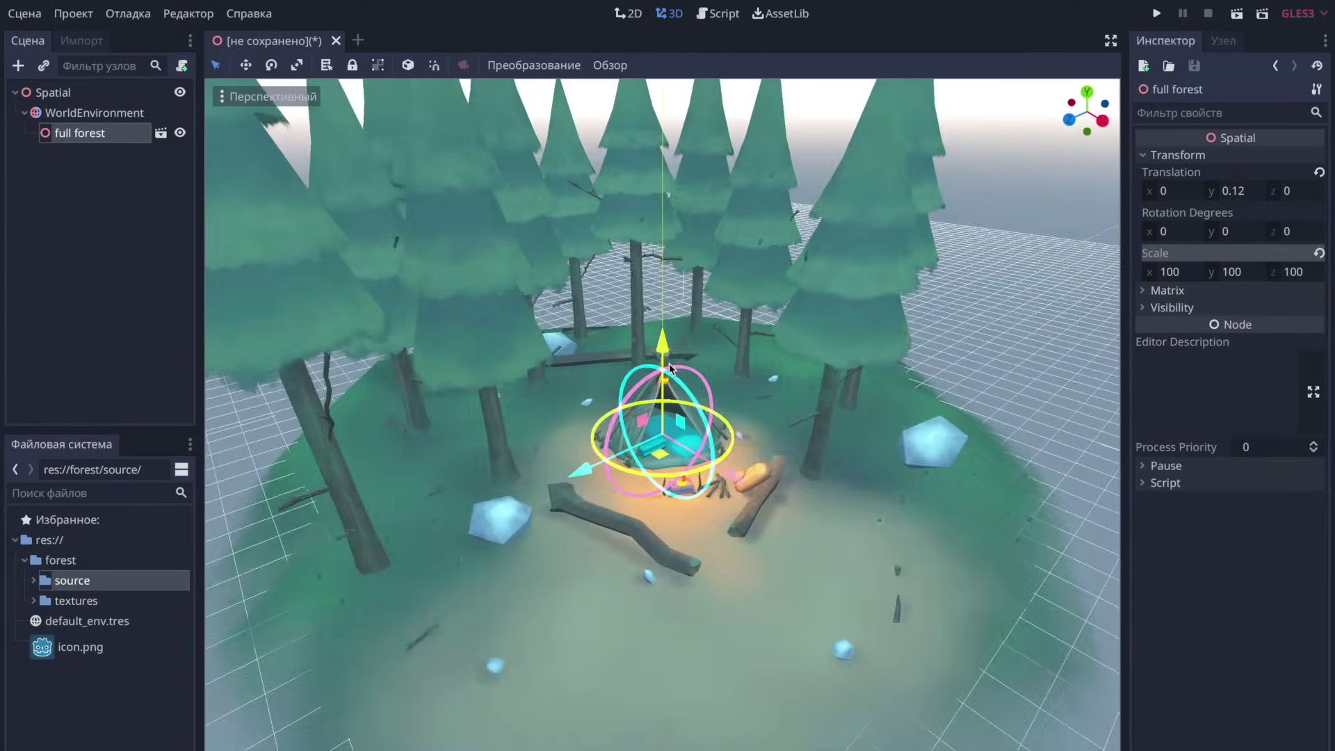
Add a Camera child under the root Spatial node by searching 'came'.
right_click(54, 94)
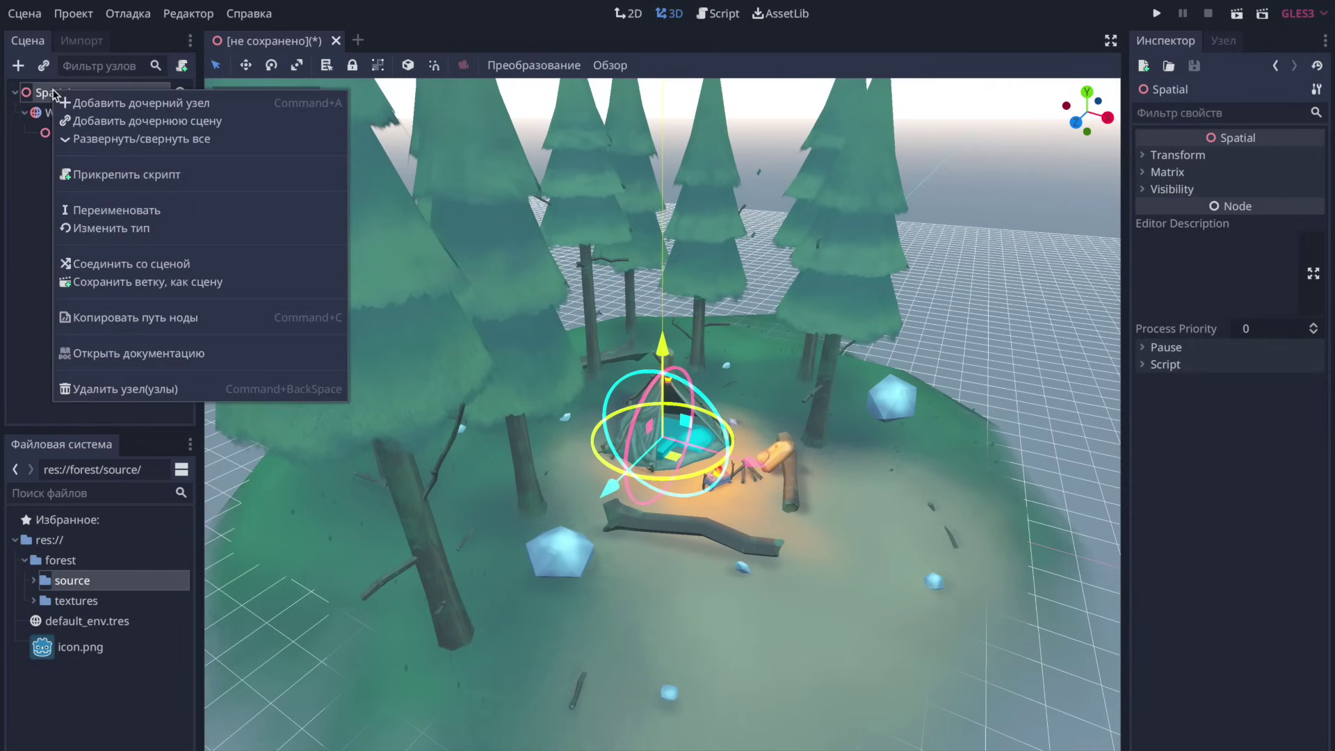
click(101, 101)
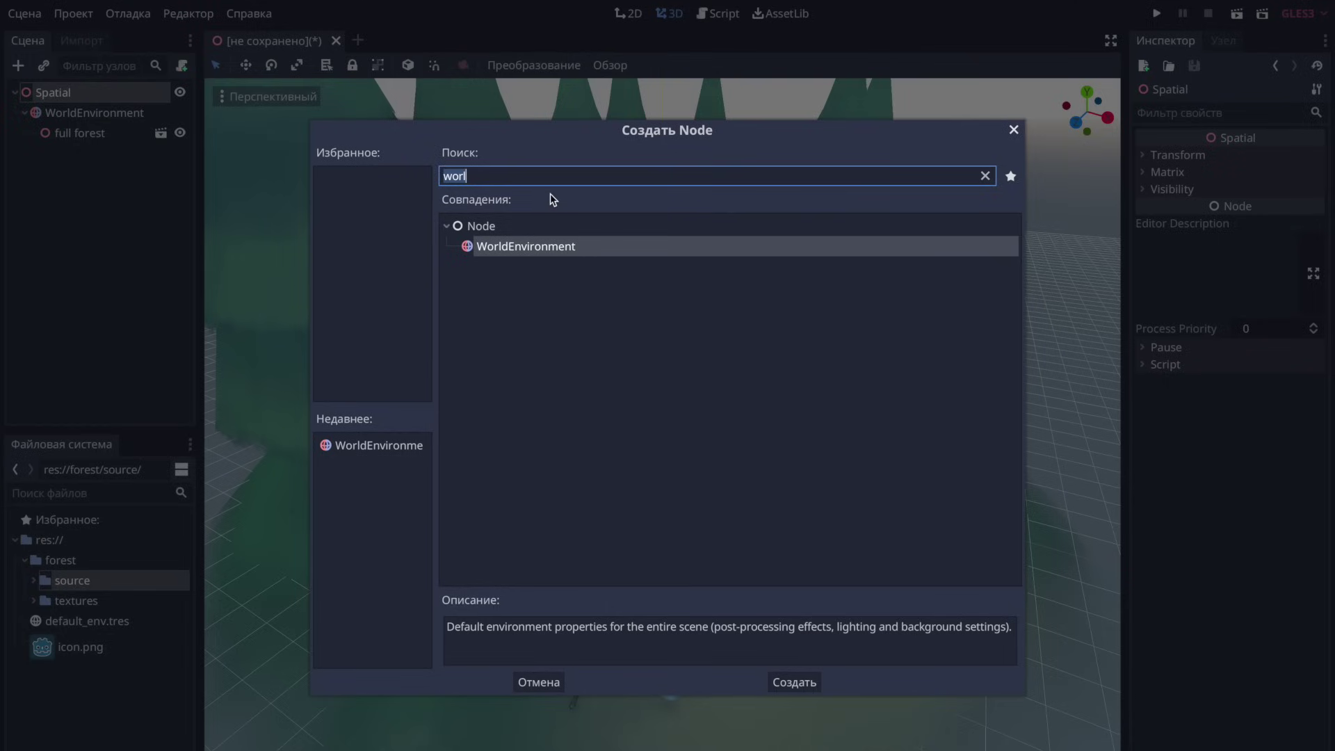
text(came)
click(501, 274)
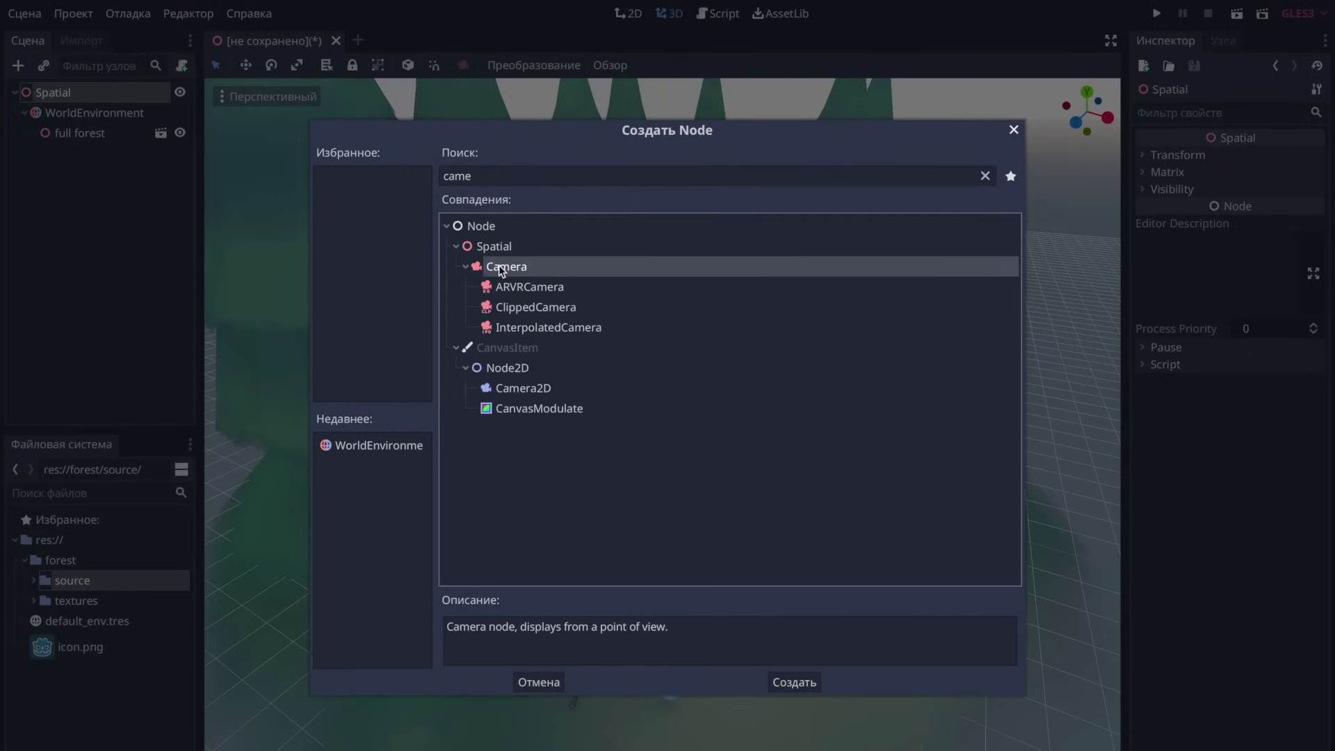
click(811, 684)
click(811, 684)
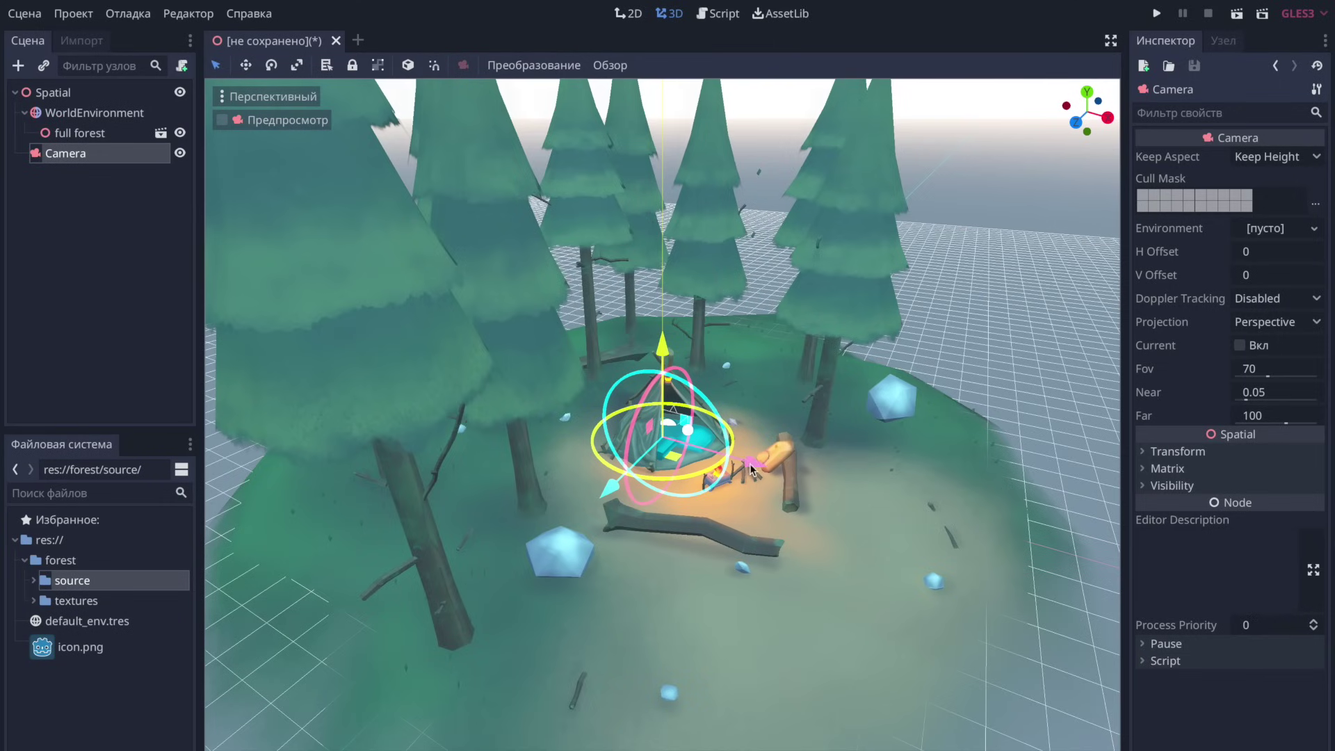
middle_drag(751, 470, 932, 426)
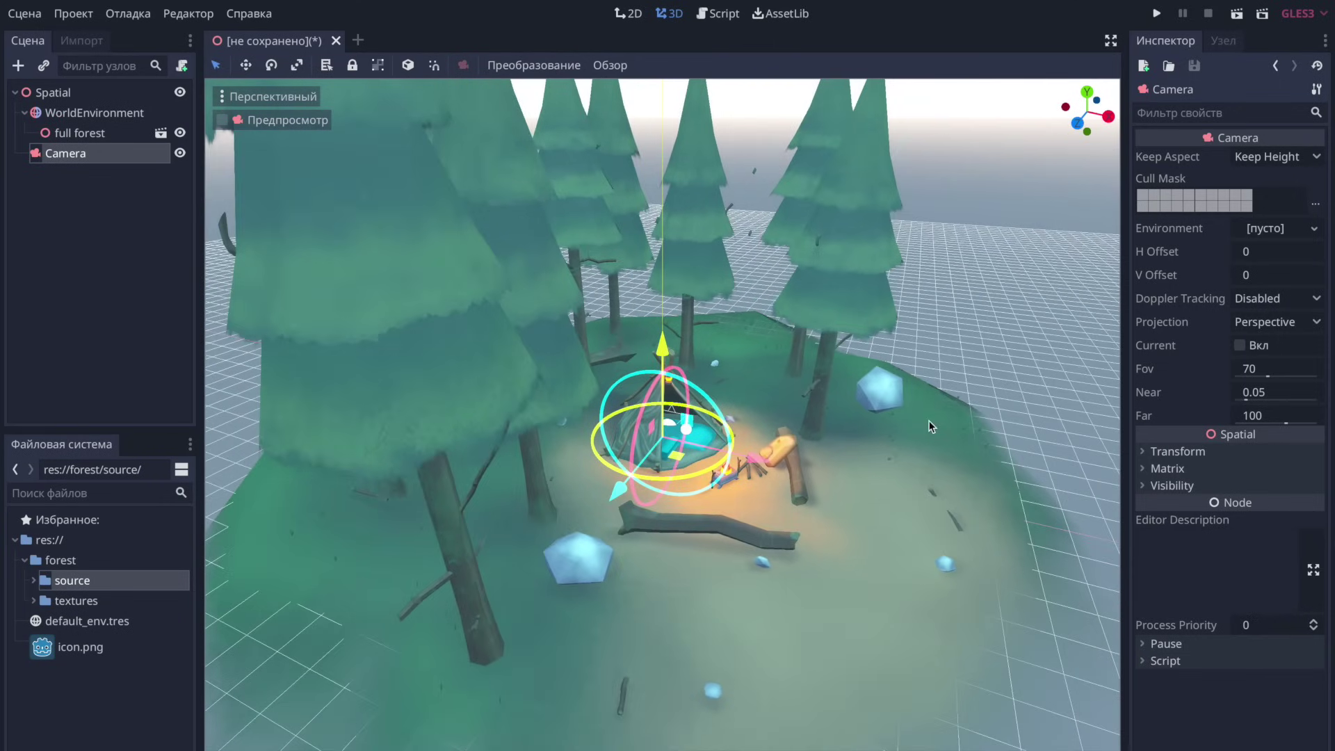
Move the camera to X 8.149, Y 4.378 and turn it 99.264° on Y toward the tent.
click(1154, 453)
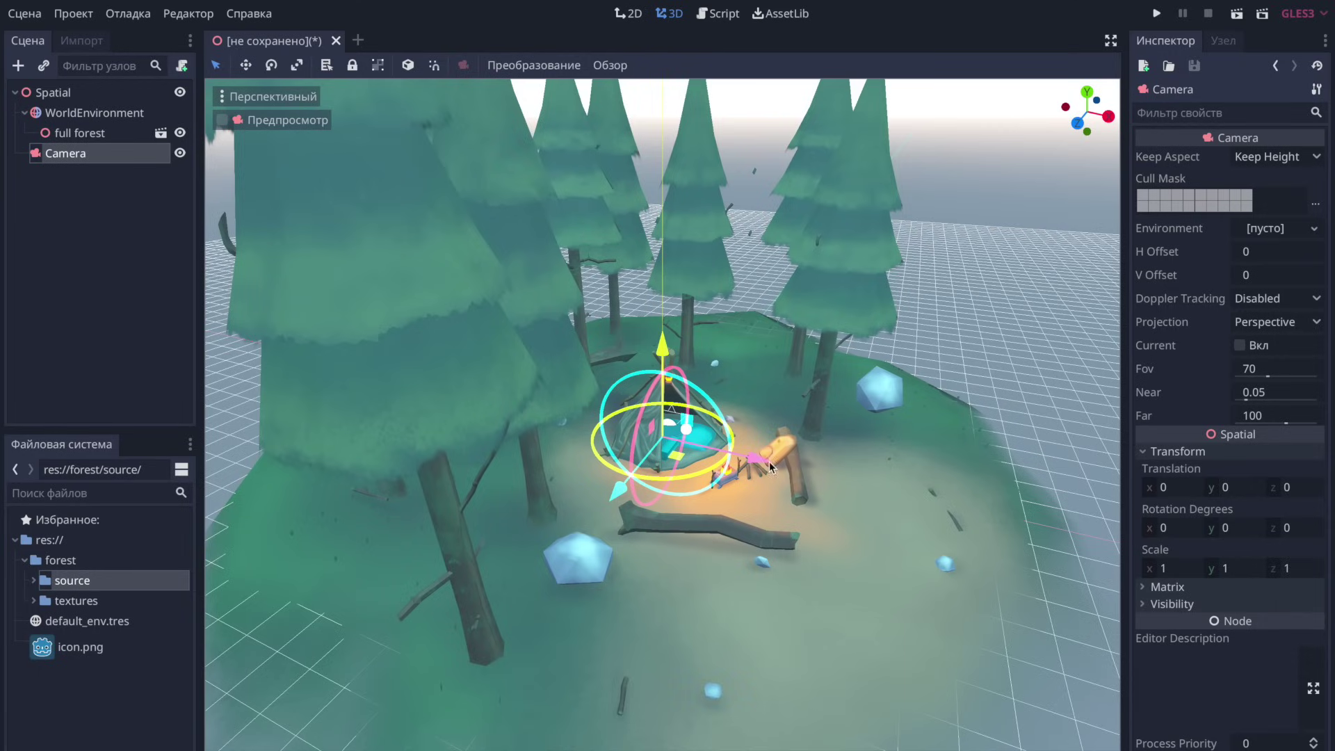
drag(770, 468, 1015, 523)
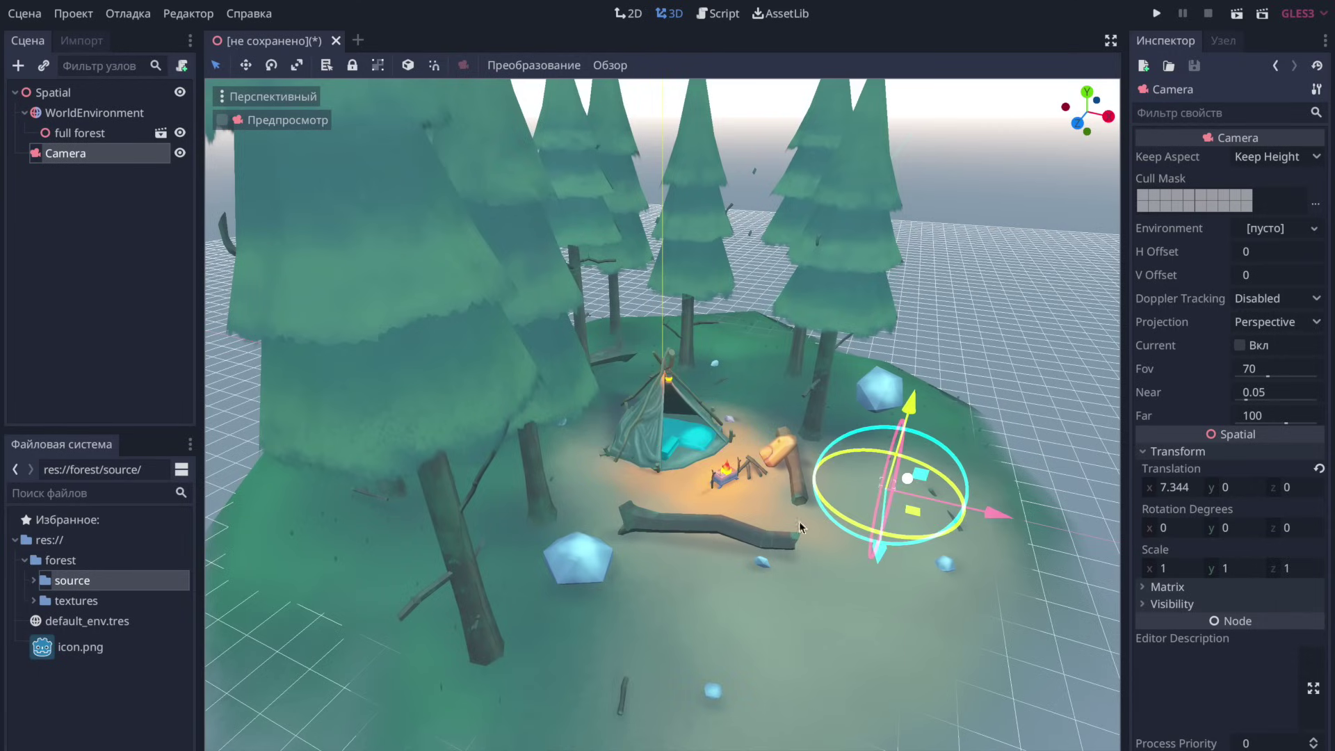
drag(999, 515, 1028, 521)
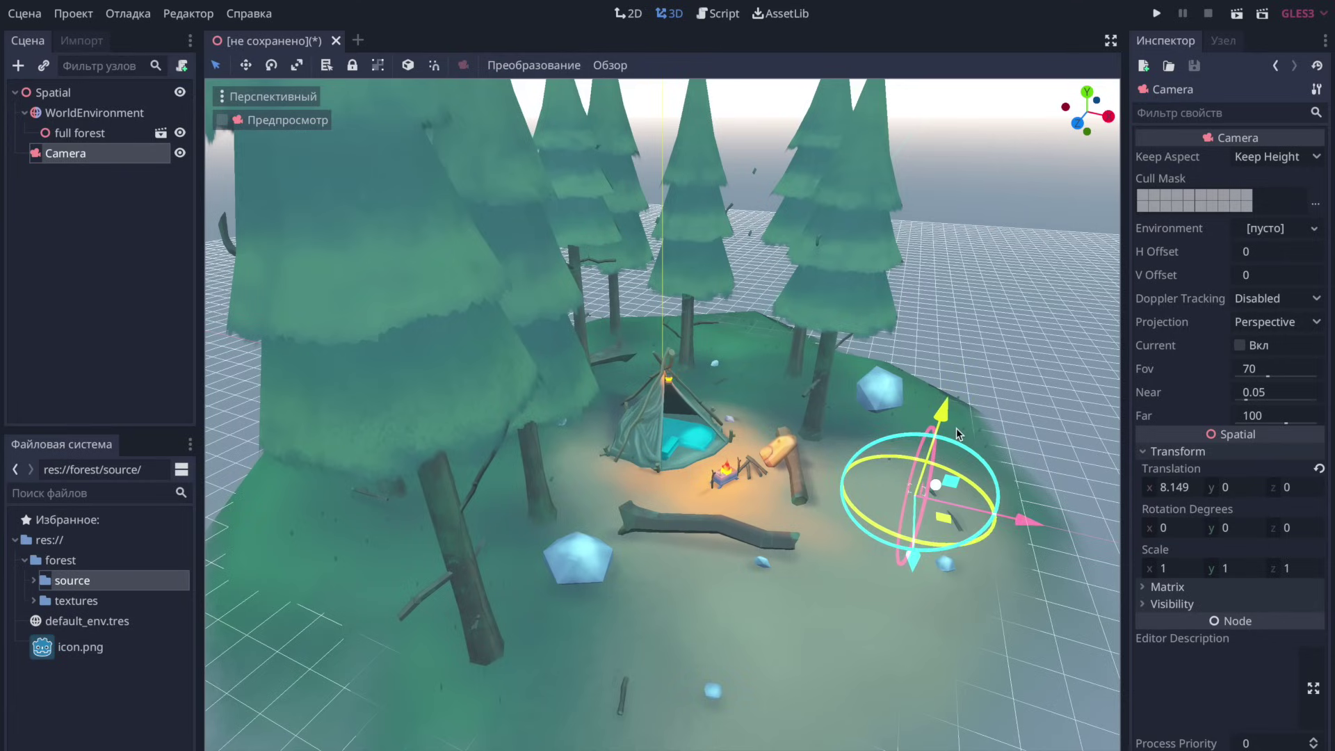
drag(950, 411, 1023, 250)
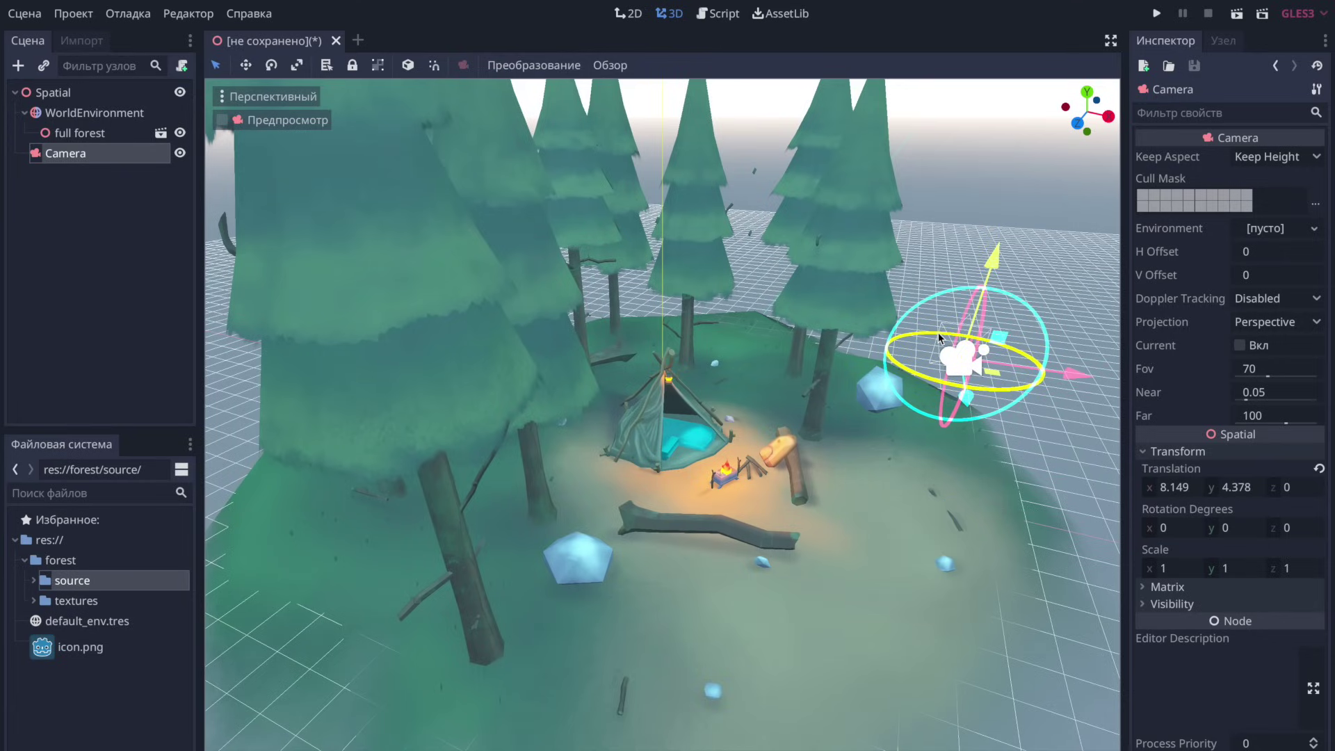
click(222, 122)
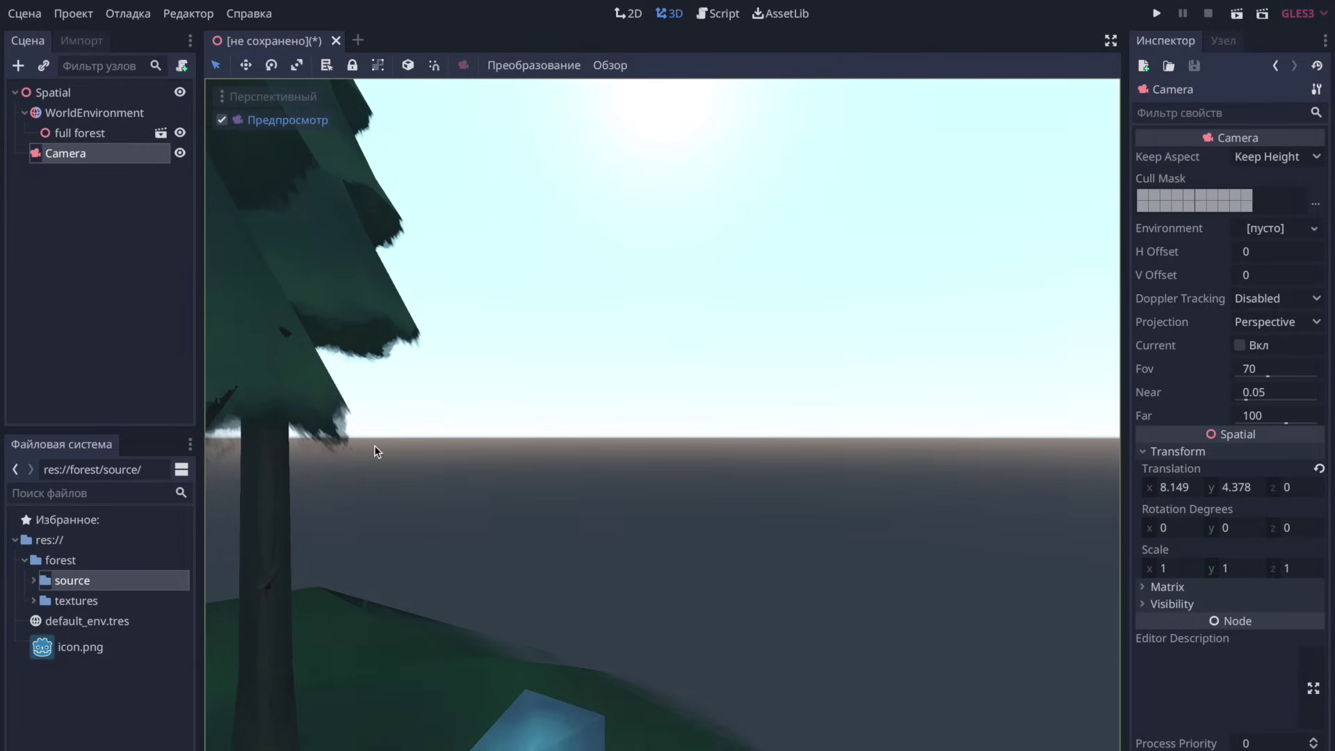
click(222, 119)
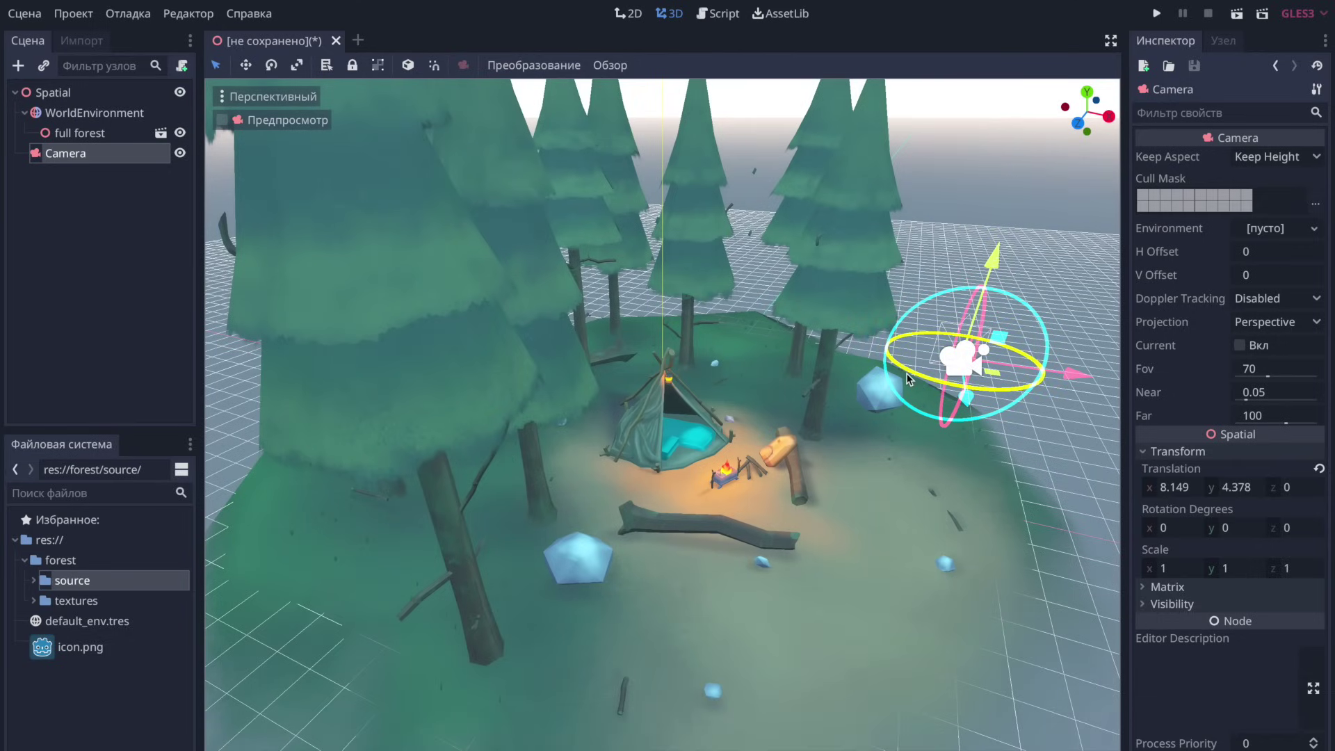
drag(905, 372, 1048, 393)
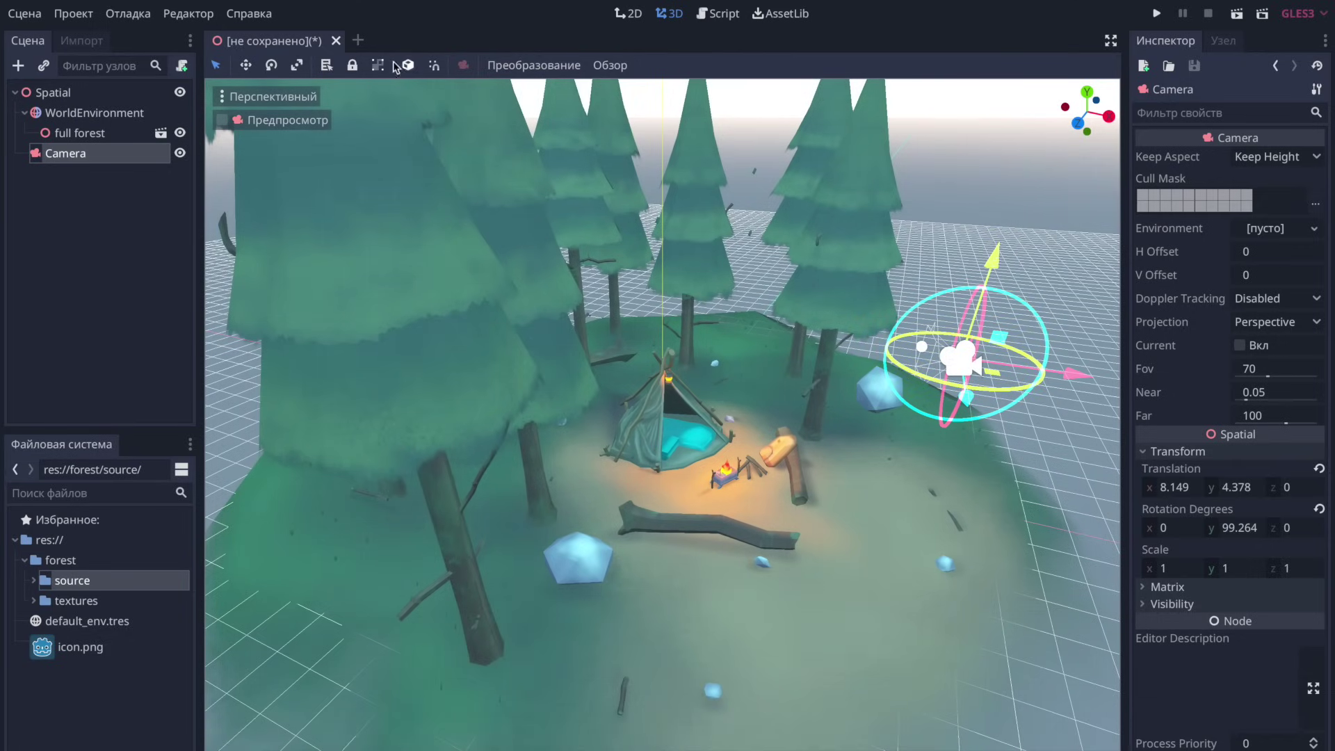
click(263, 125)
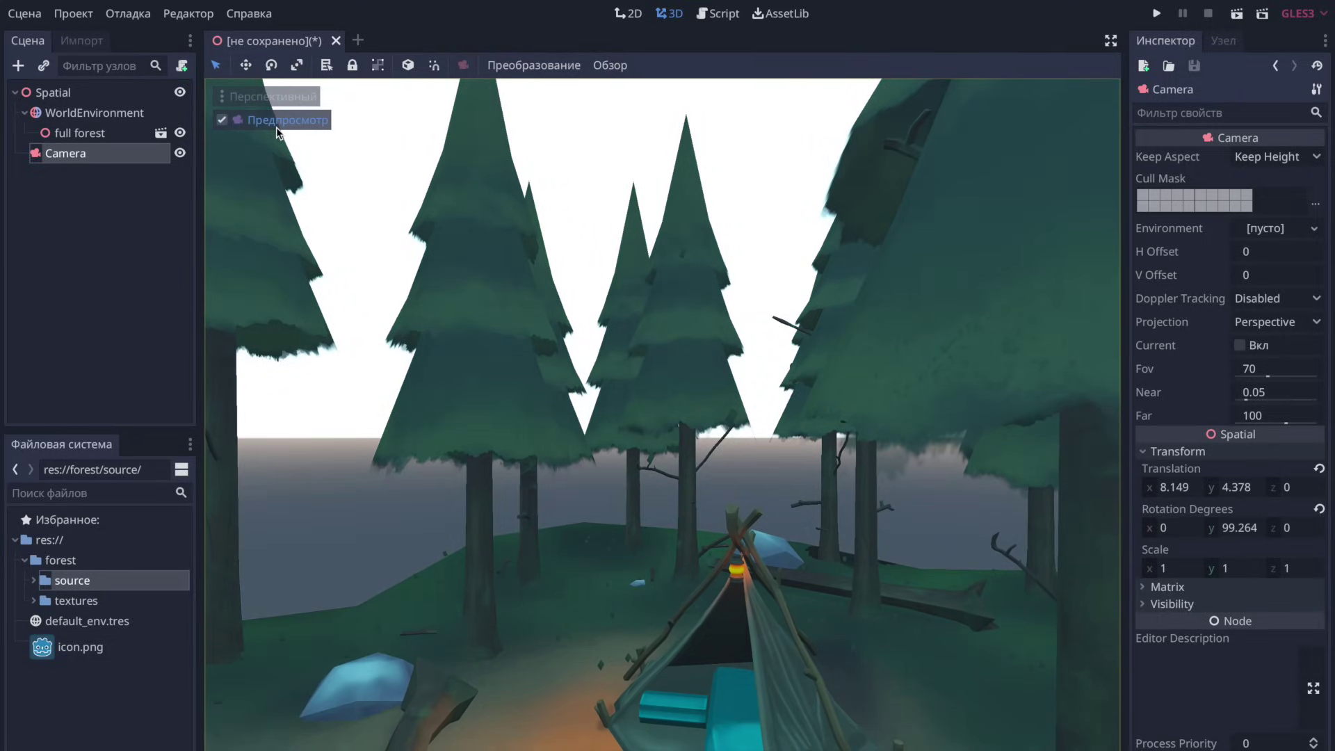
Reframe the camera at 10.021, 4.378, 3.479 with rotation -17.62, 83.309, -2.97, checking in Preview.
click(277, 127)
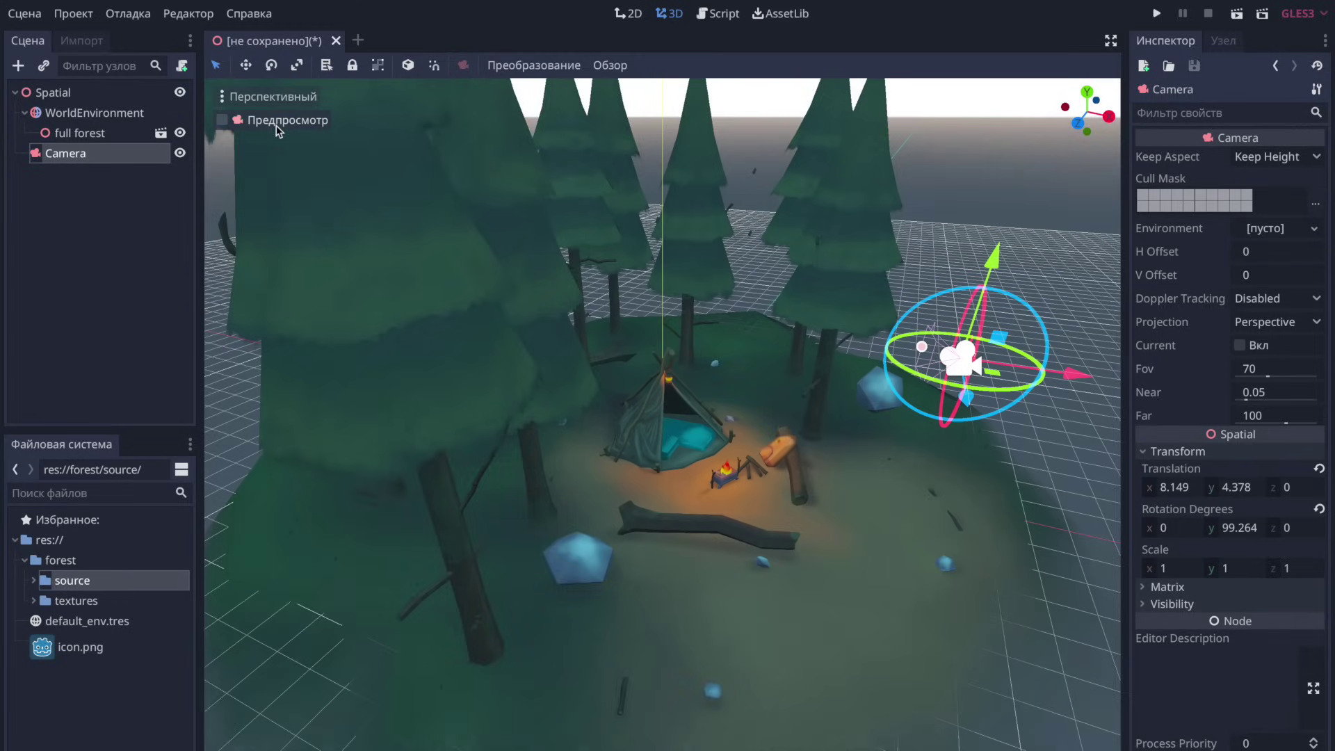
mouse_move(925, 298)
mouse_down()
mouse_move(911, 309)
mouse_move(980, 386)
mouse_up()
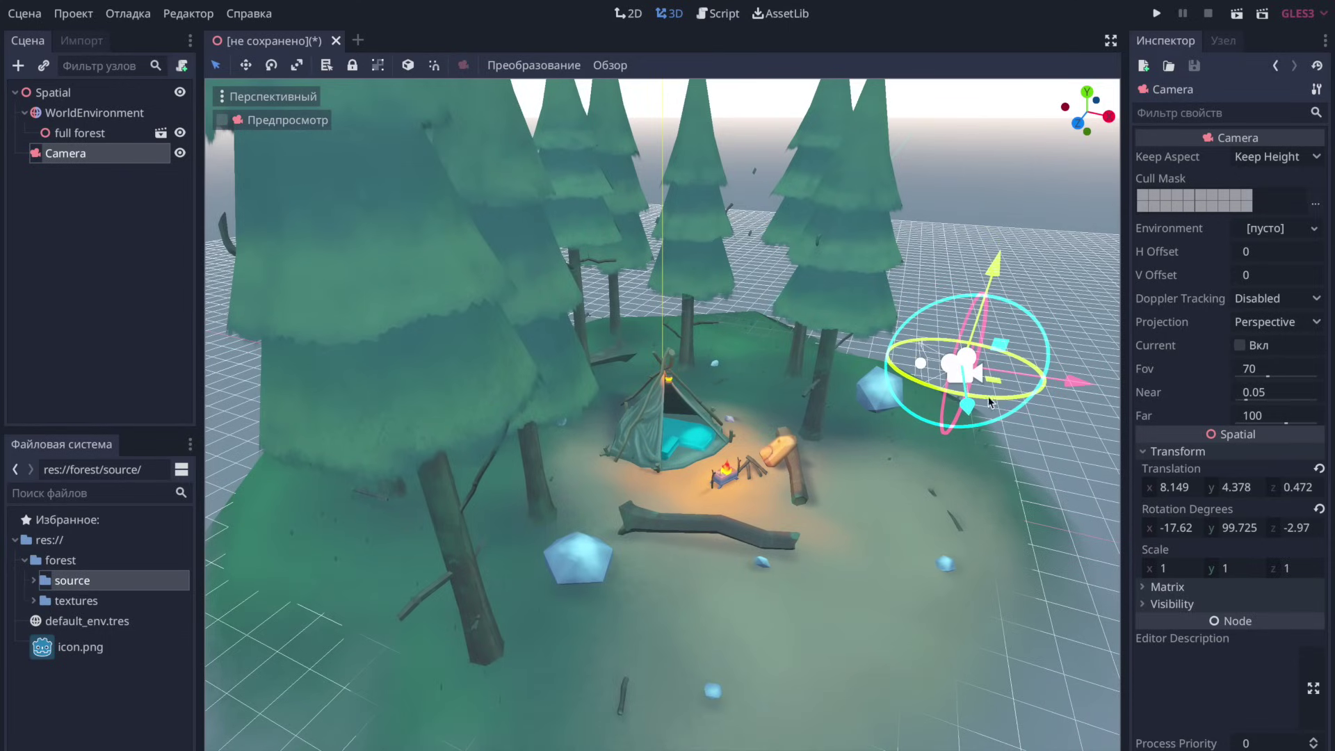
drag(999, 387, 966, 491)
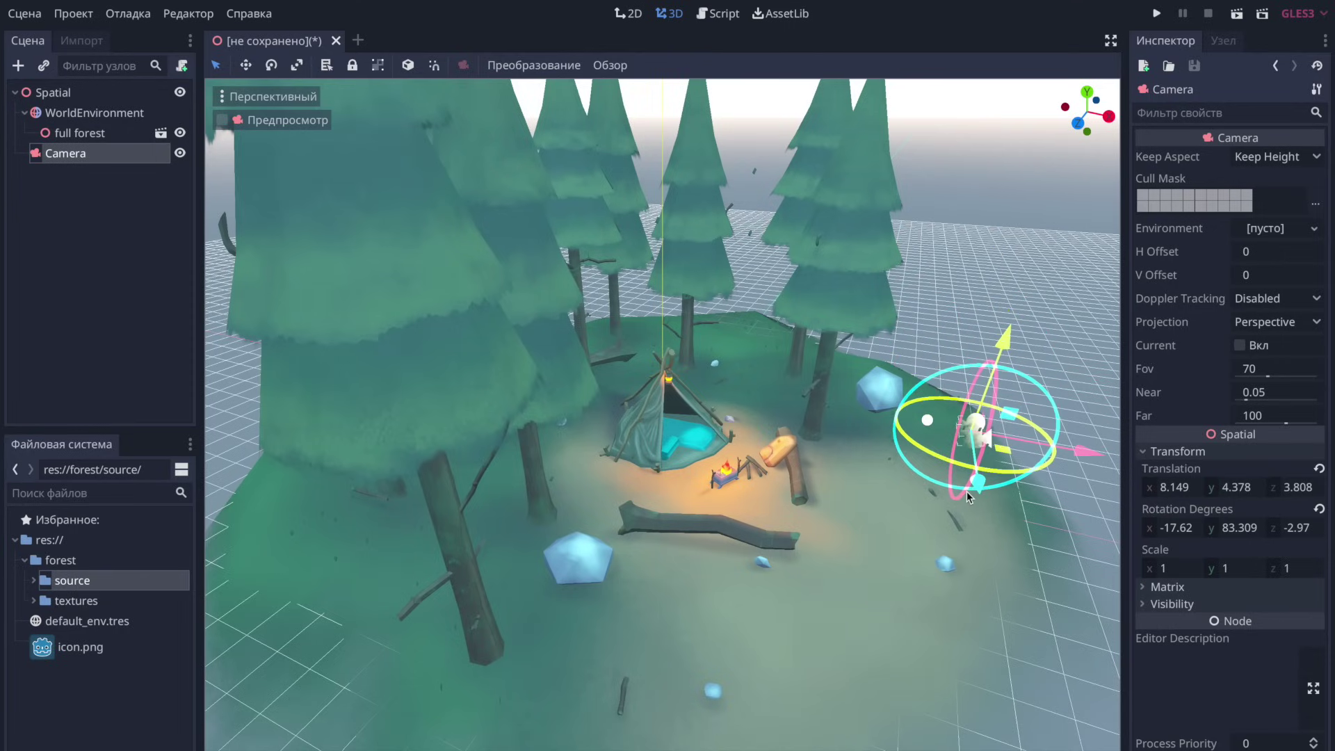
middle_drag(1032, 449, 702, 488)
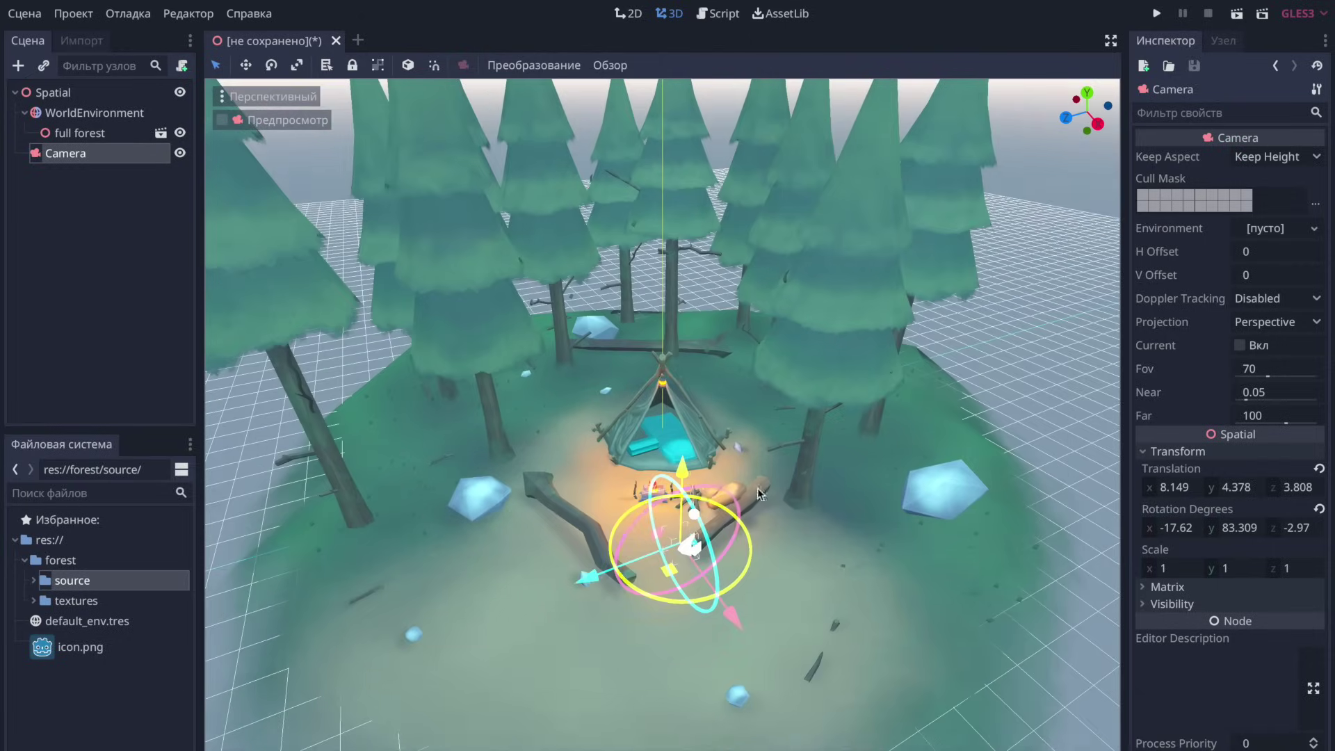
drag(569, 579, 591, 578)
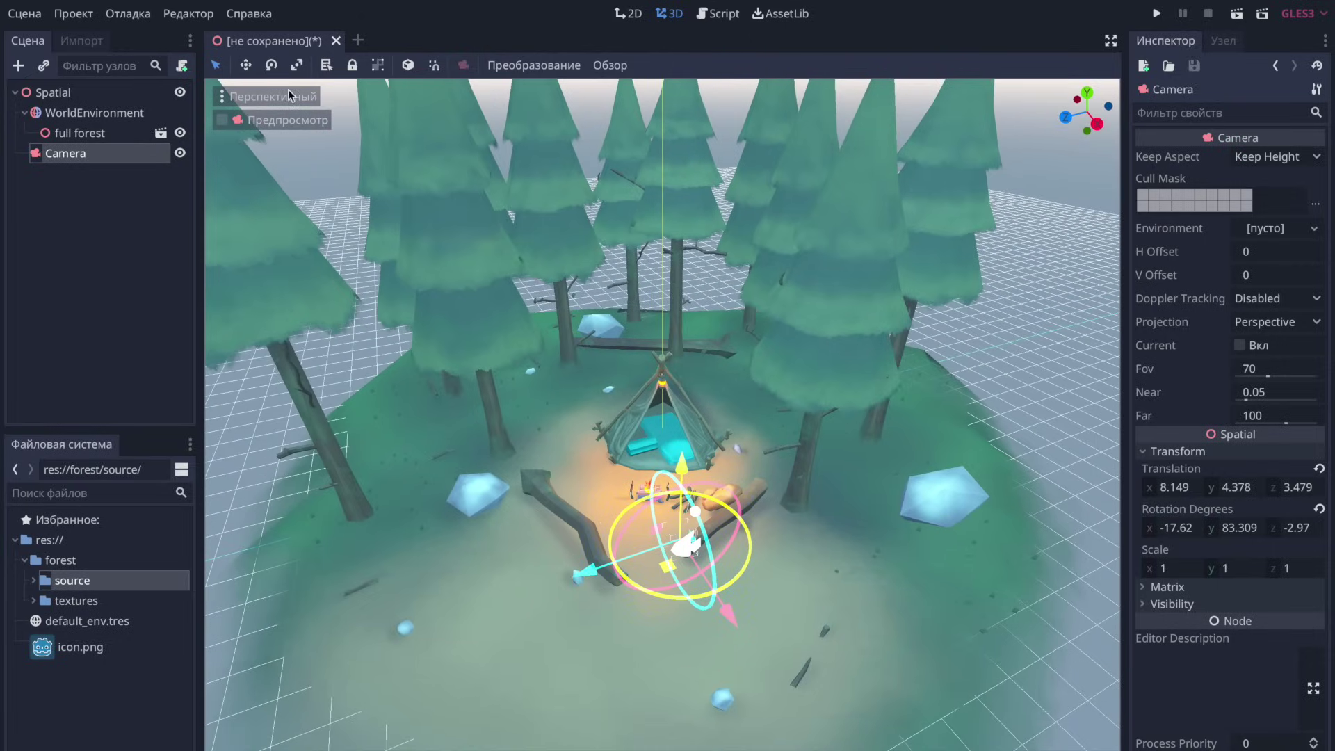
click(222, 120)
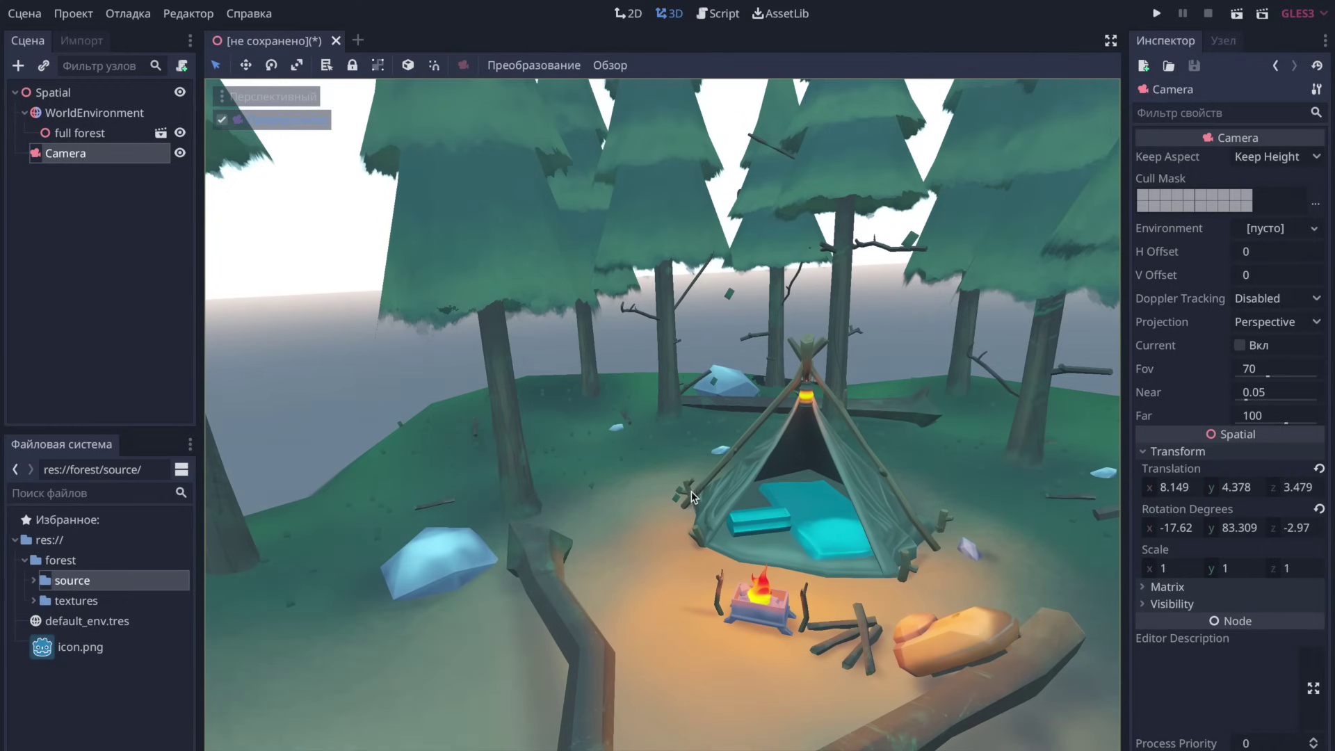
click(224, 120)
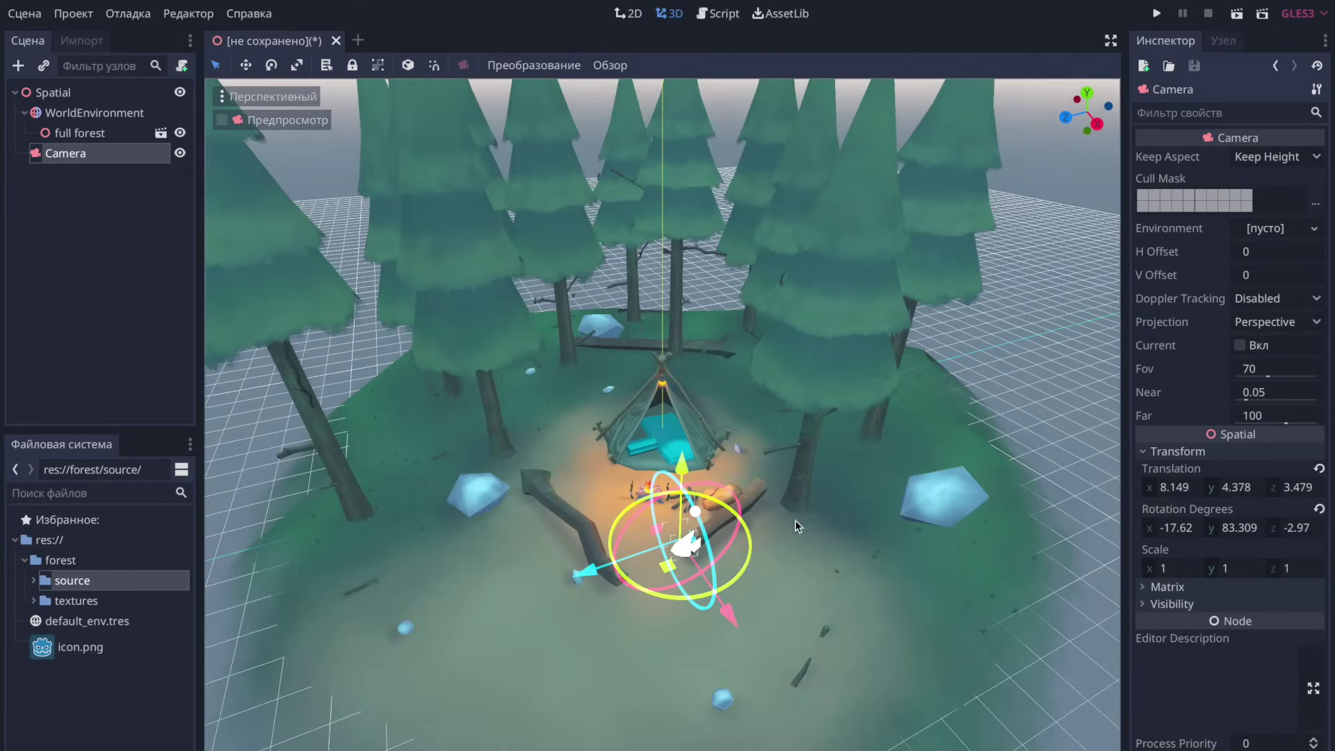
drag(733, 627, 696, 682)
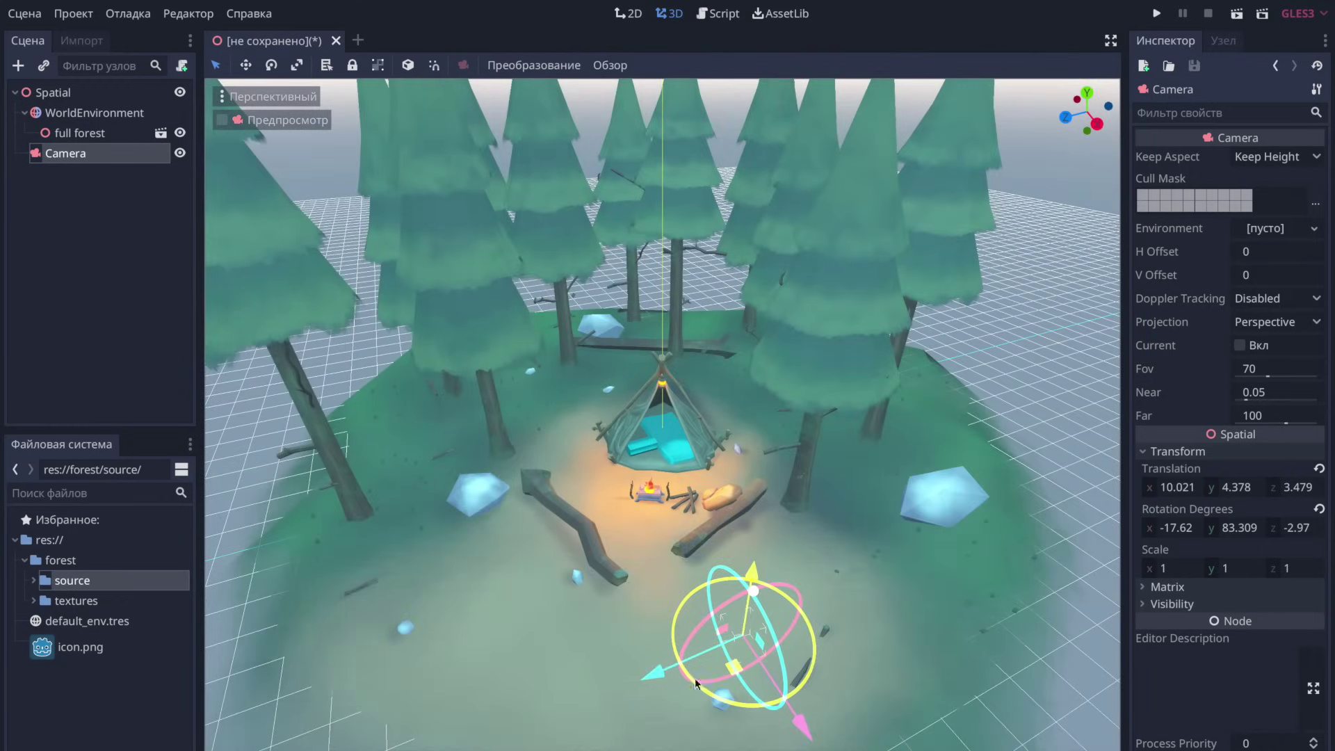
click(269, 119)
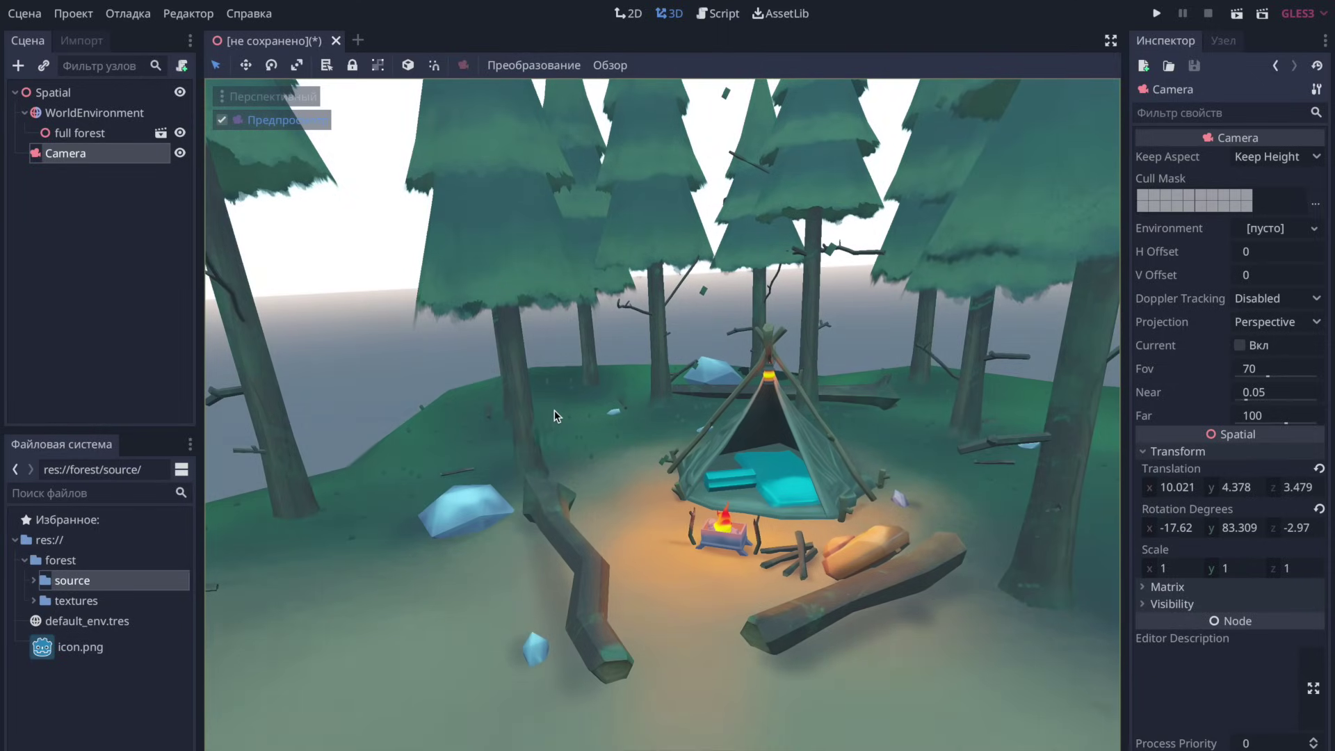
click(258, 119)
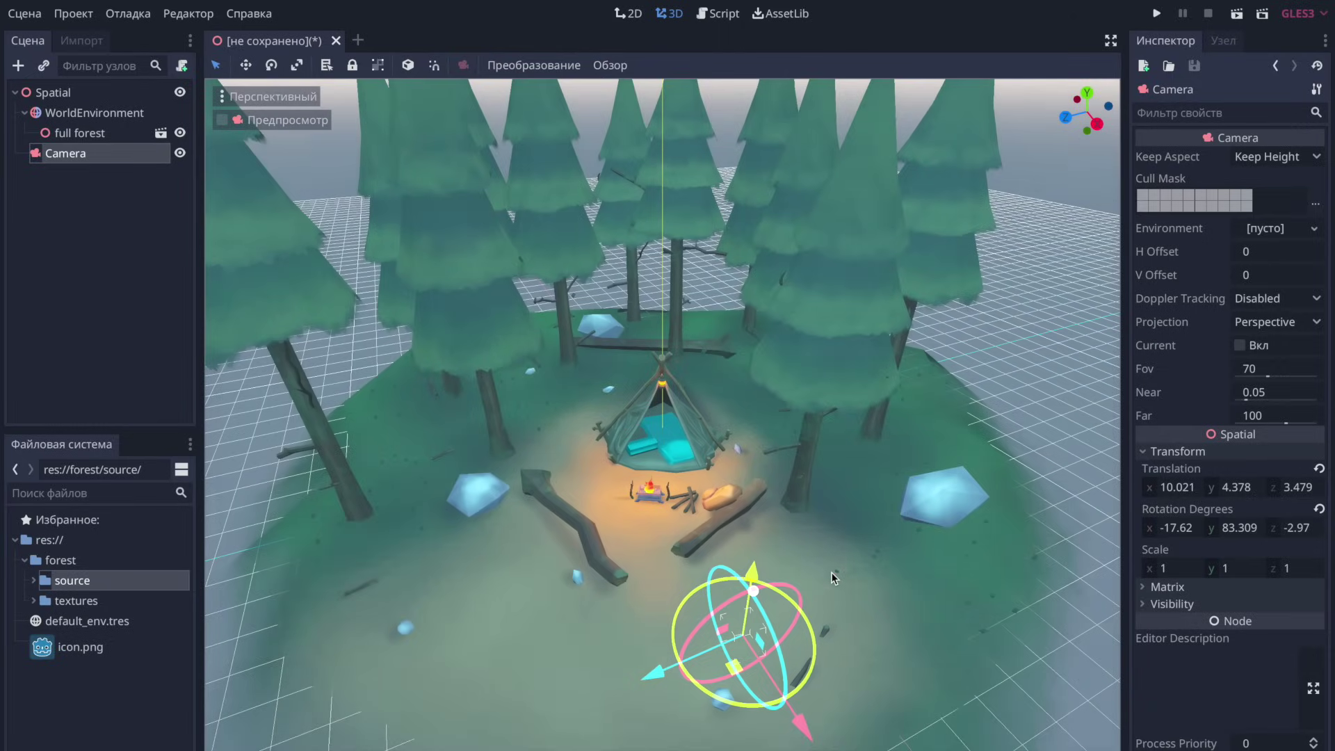
middle_drag(832, 573, 440, 633)
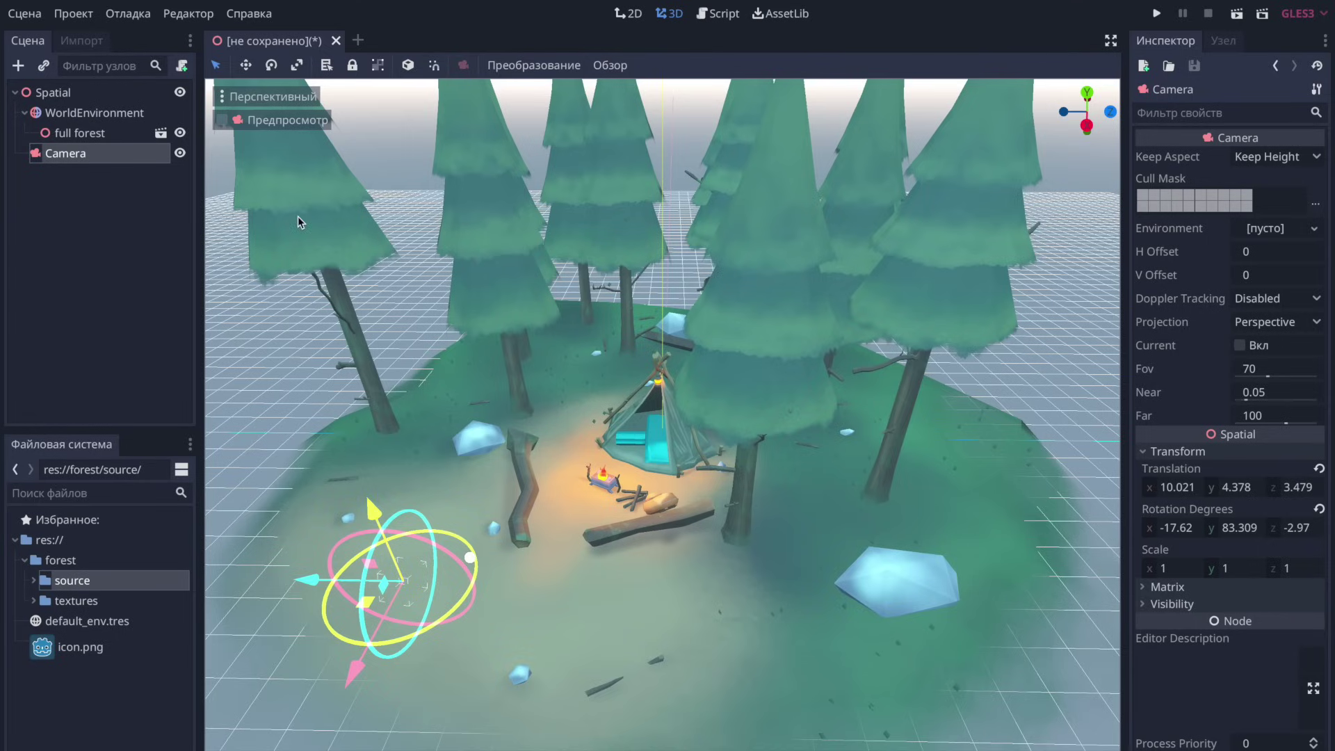
Save the scene as Main.tscn in res:// and select it in FileSystem.
click(35, 19)
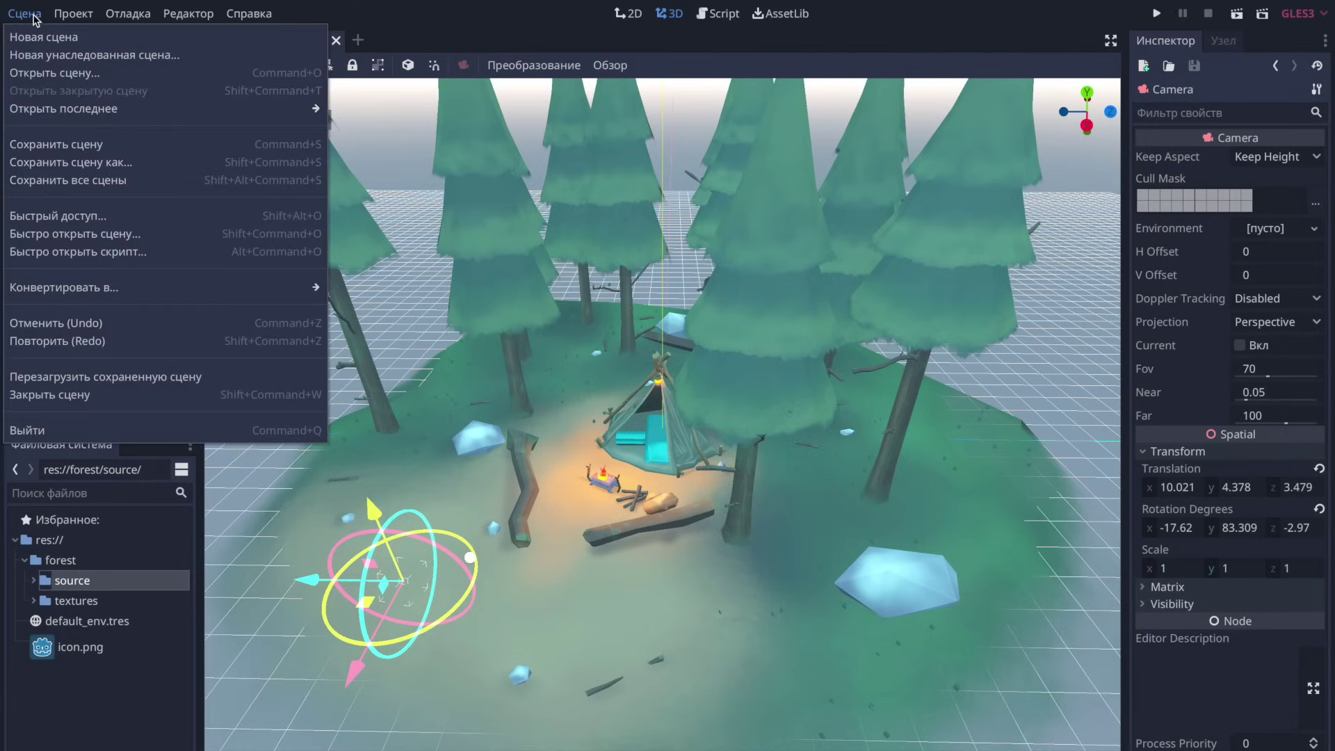
click(80, 150)
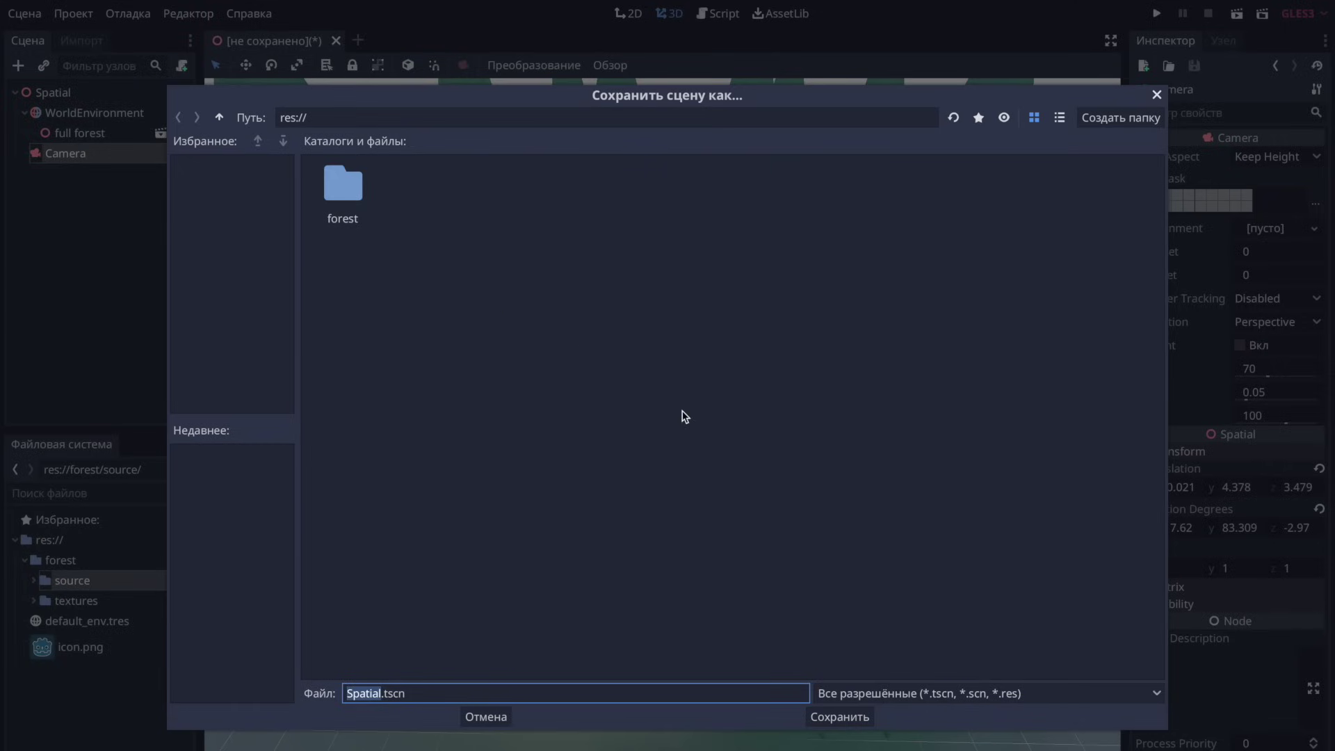
drag(567, 99, 555, 55)
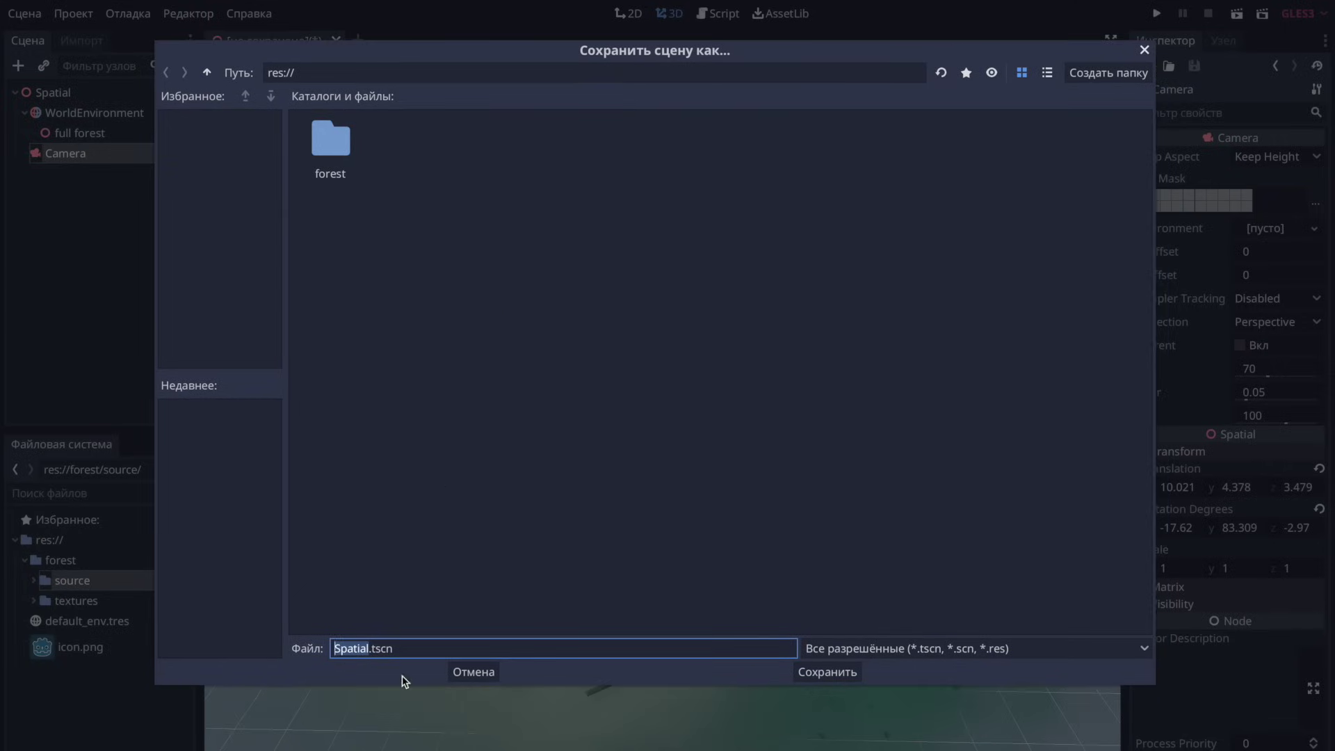
text(ь)
key(BackSpace)
text(Main)
click(825, 669)
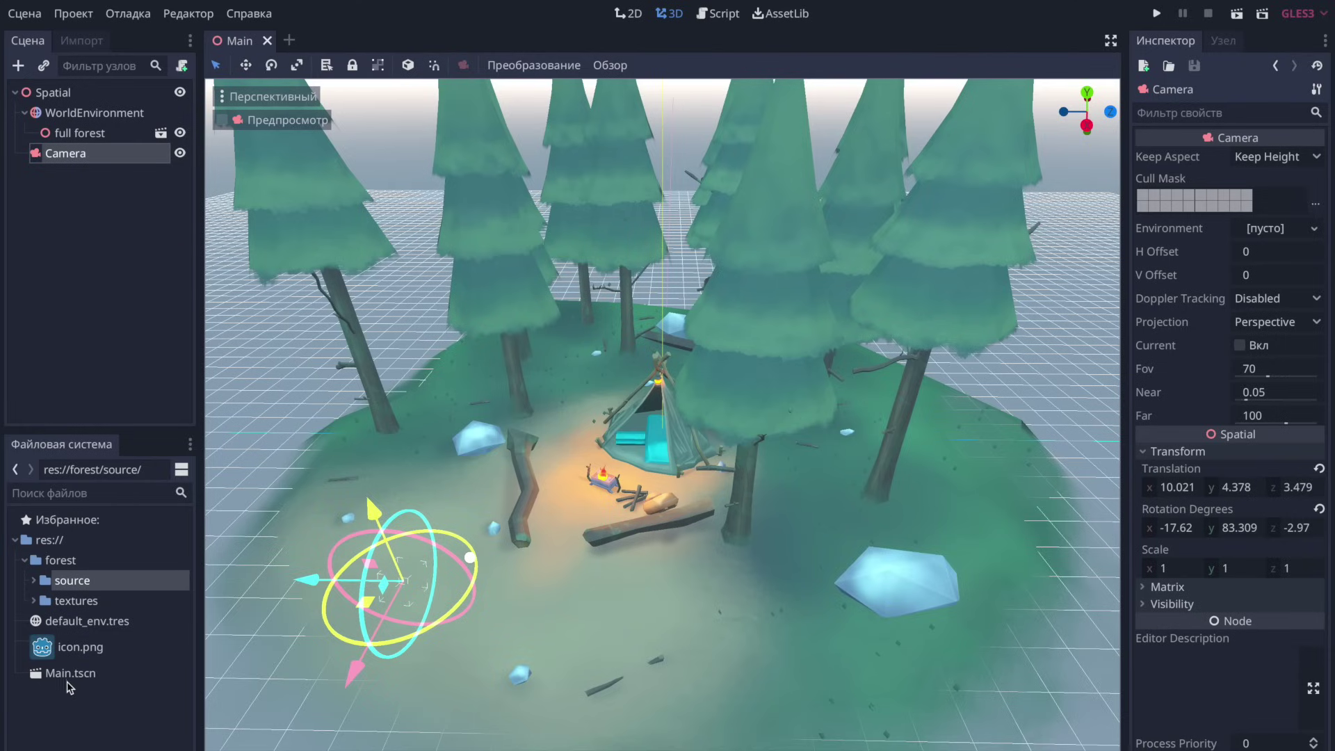
click(67, 675)
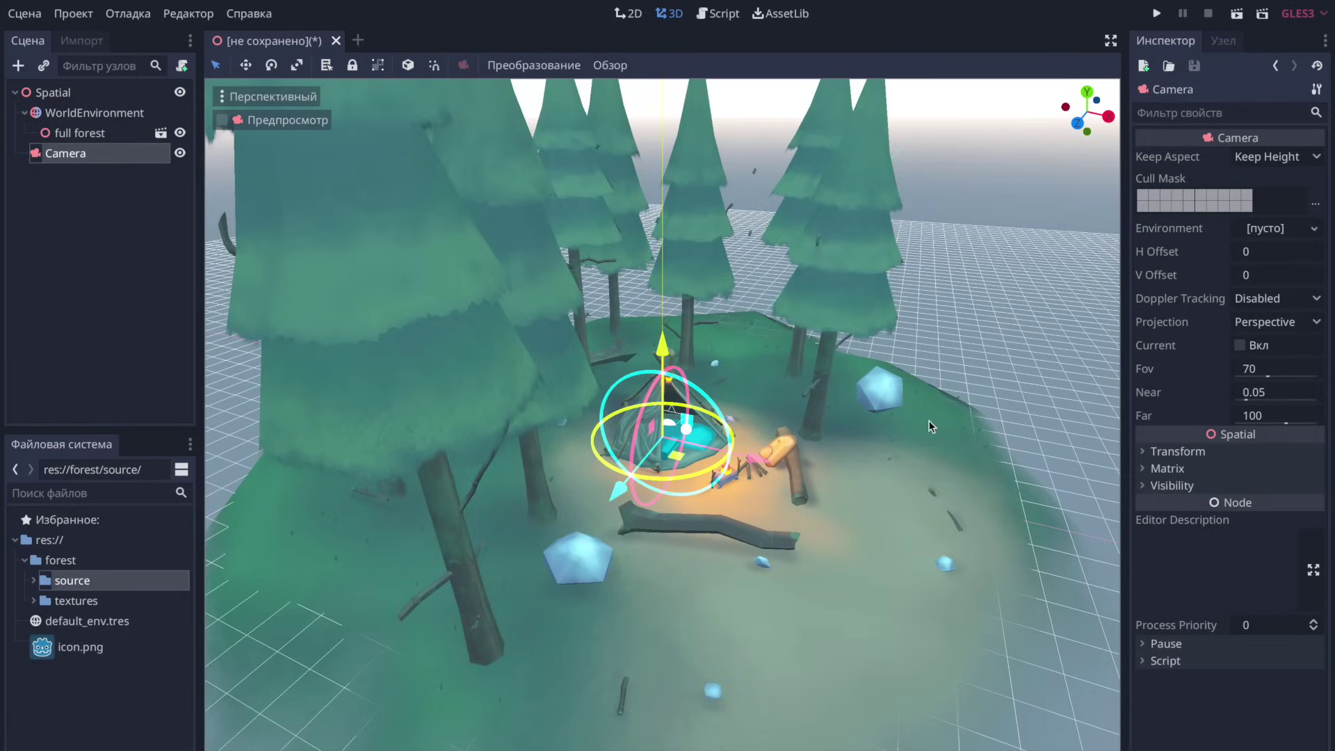
Expand the Inspector's Transform section to show Translation, Rotation Degrees and Scale.
click(1148, 452)
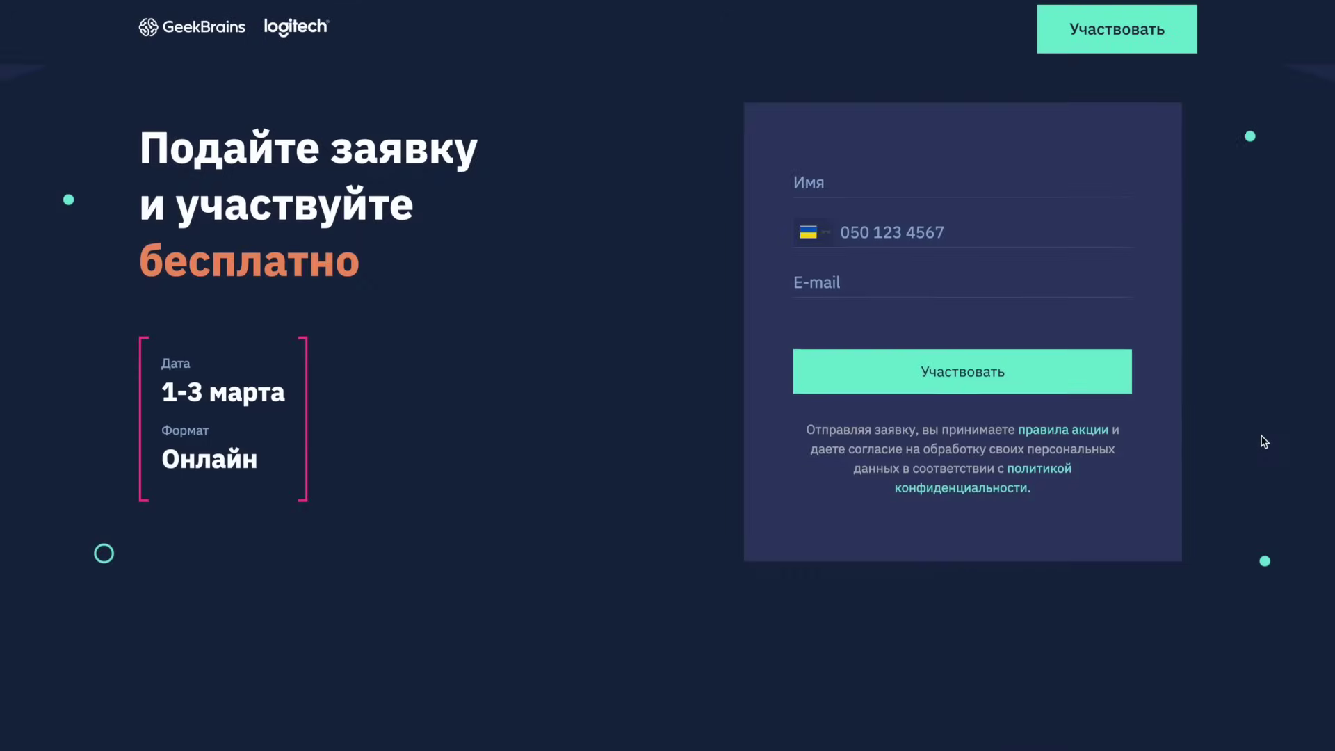
Enter a first name, a phone number and an e-mail address in the signup form.
click(930, 180)
text(Георгий)
click(931, 230)
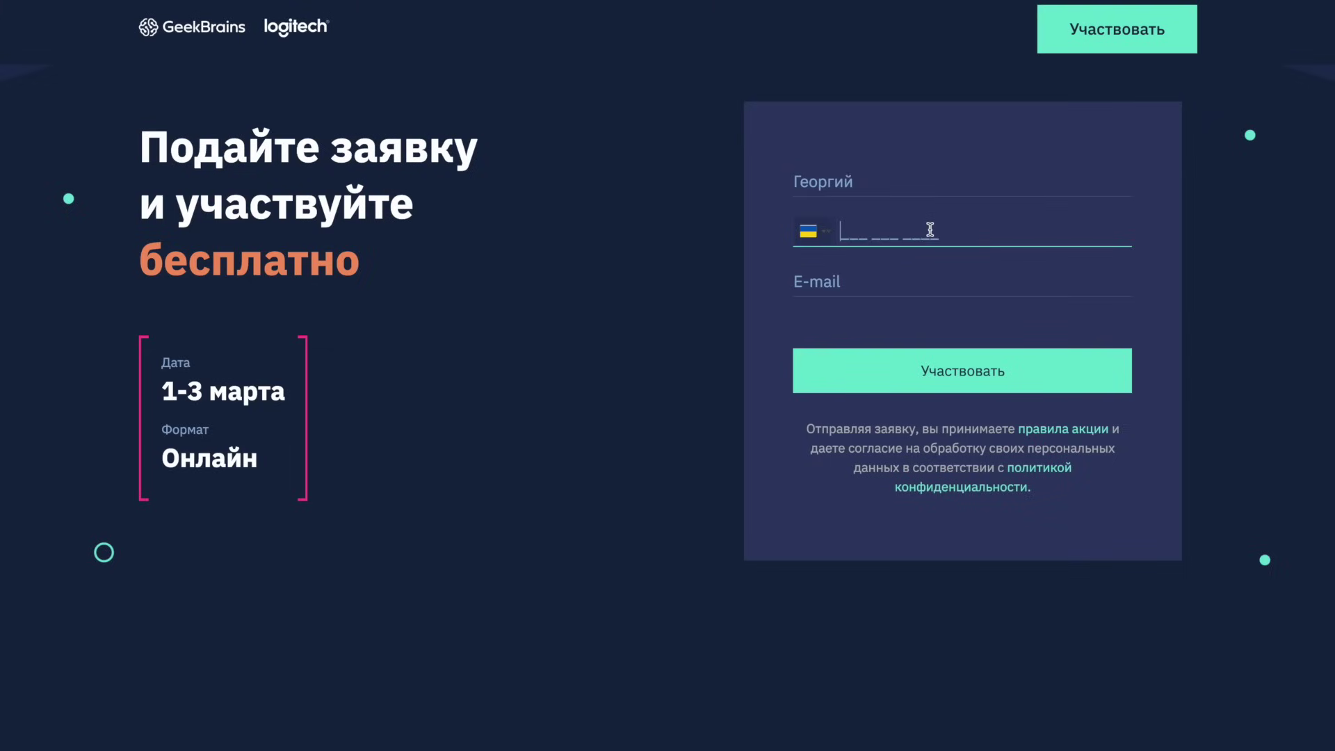
click(821, 282)
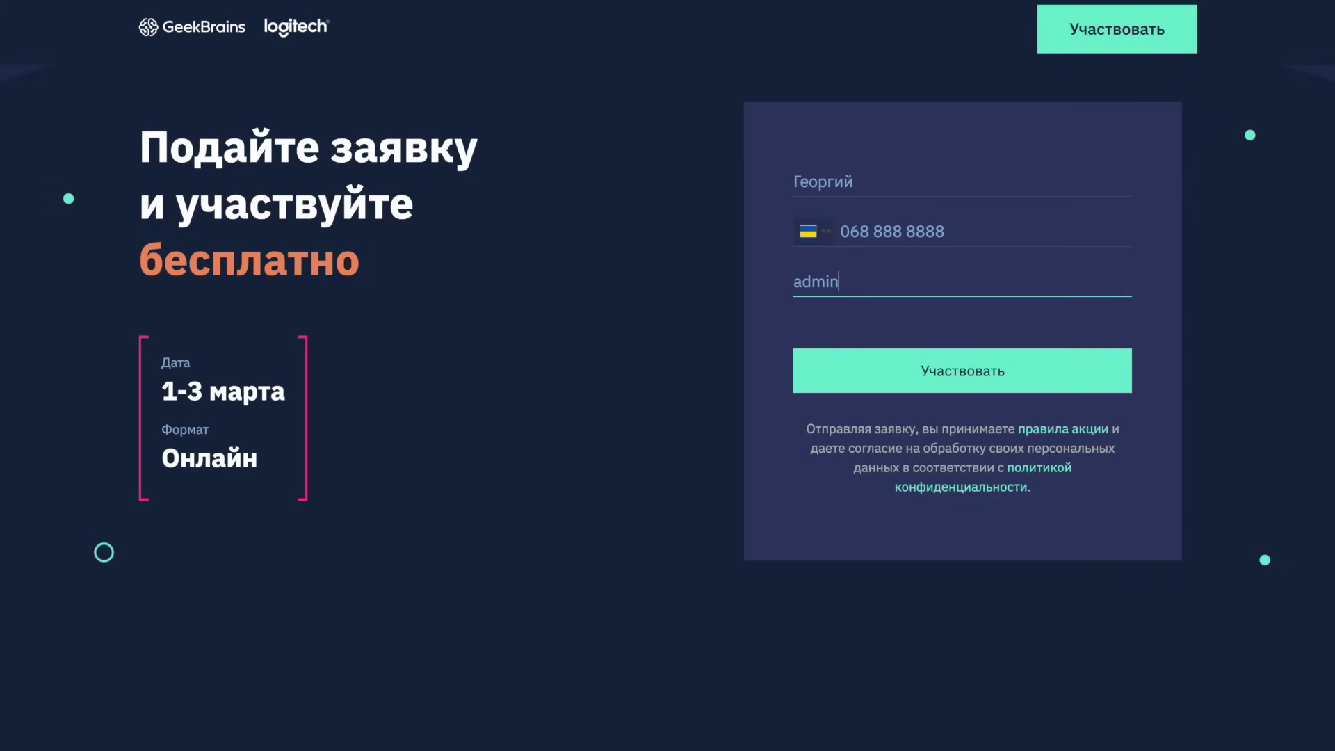
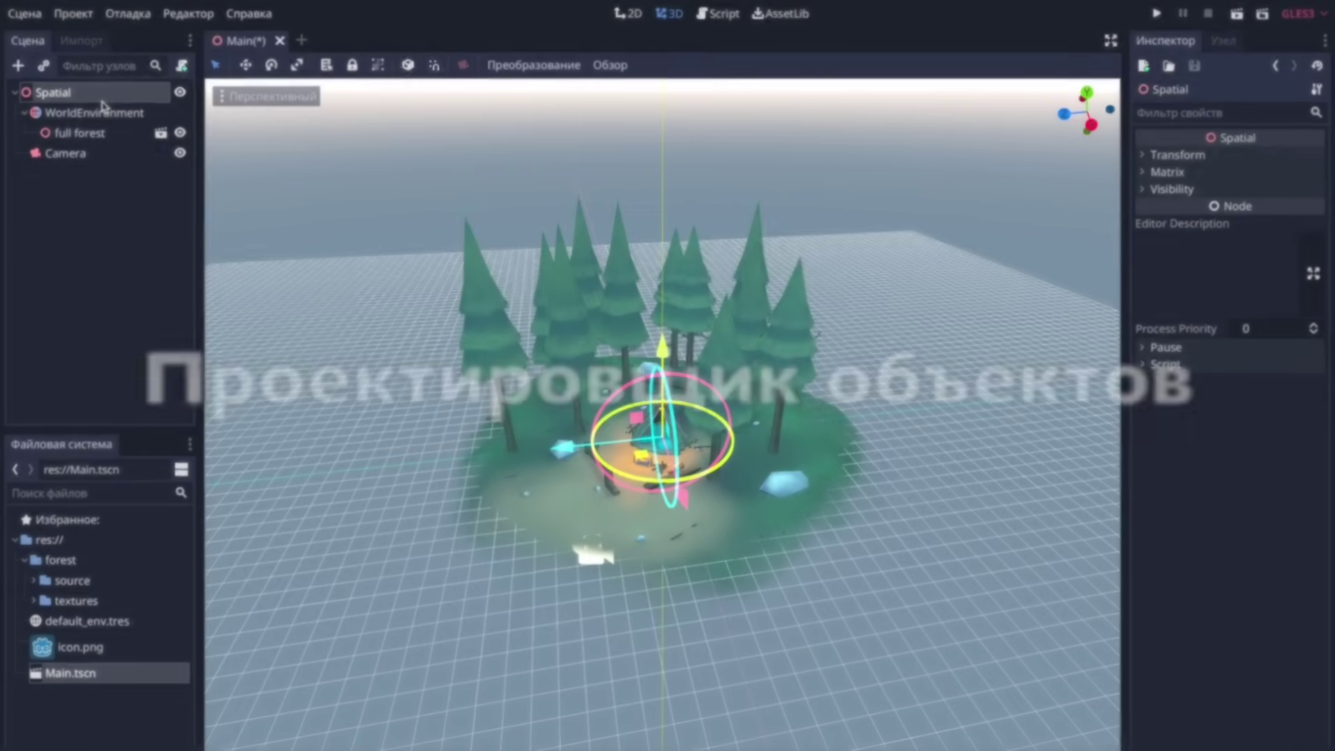
Add a CSGCombiner child under Spatial by searching 'csgc'.
right_click(118, 96)
click(146, 104)
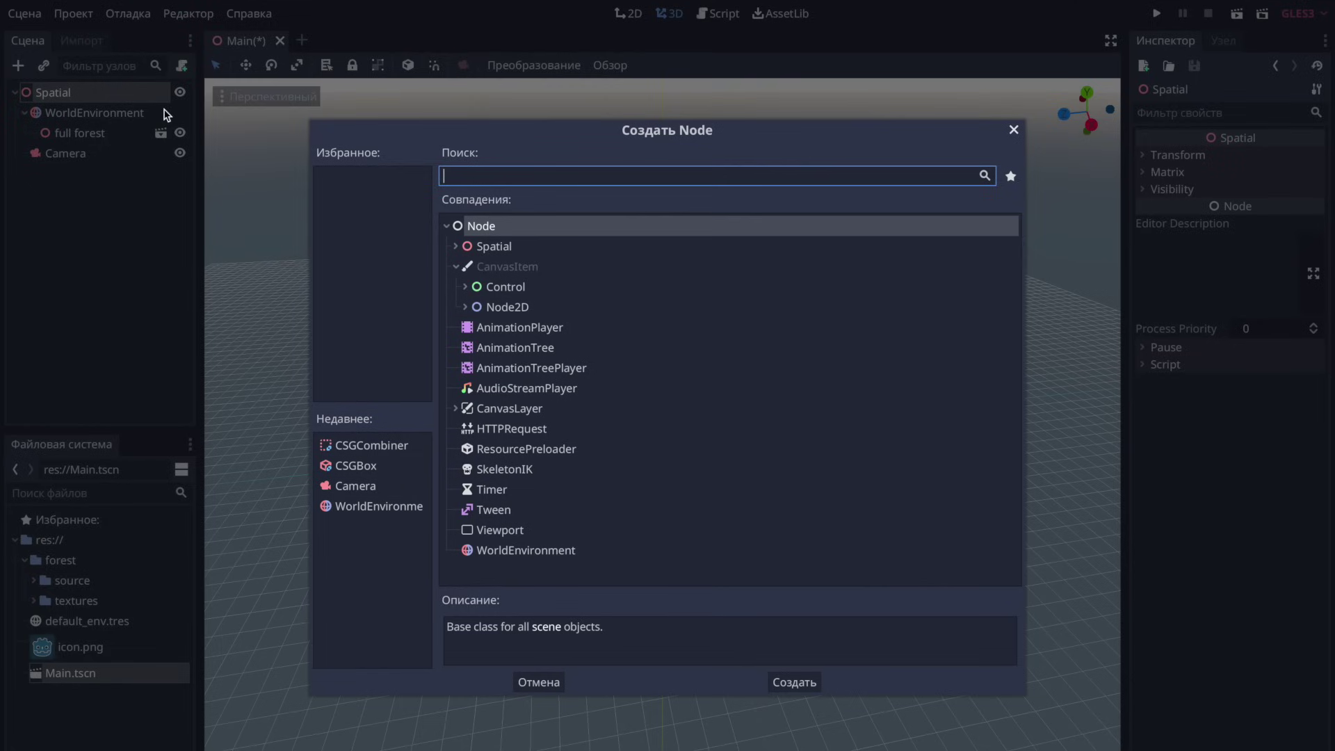
text(csg)
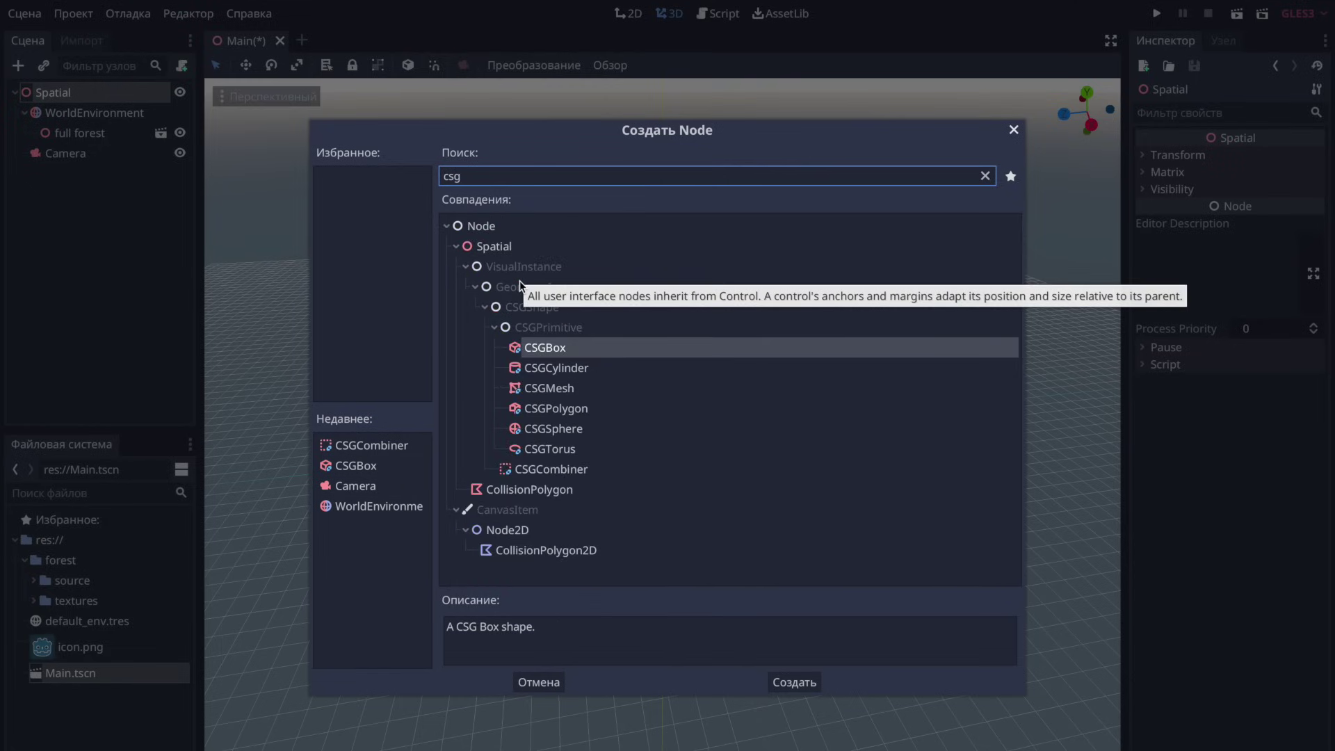
text(c)
key(Return)
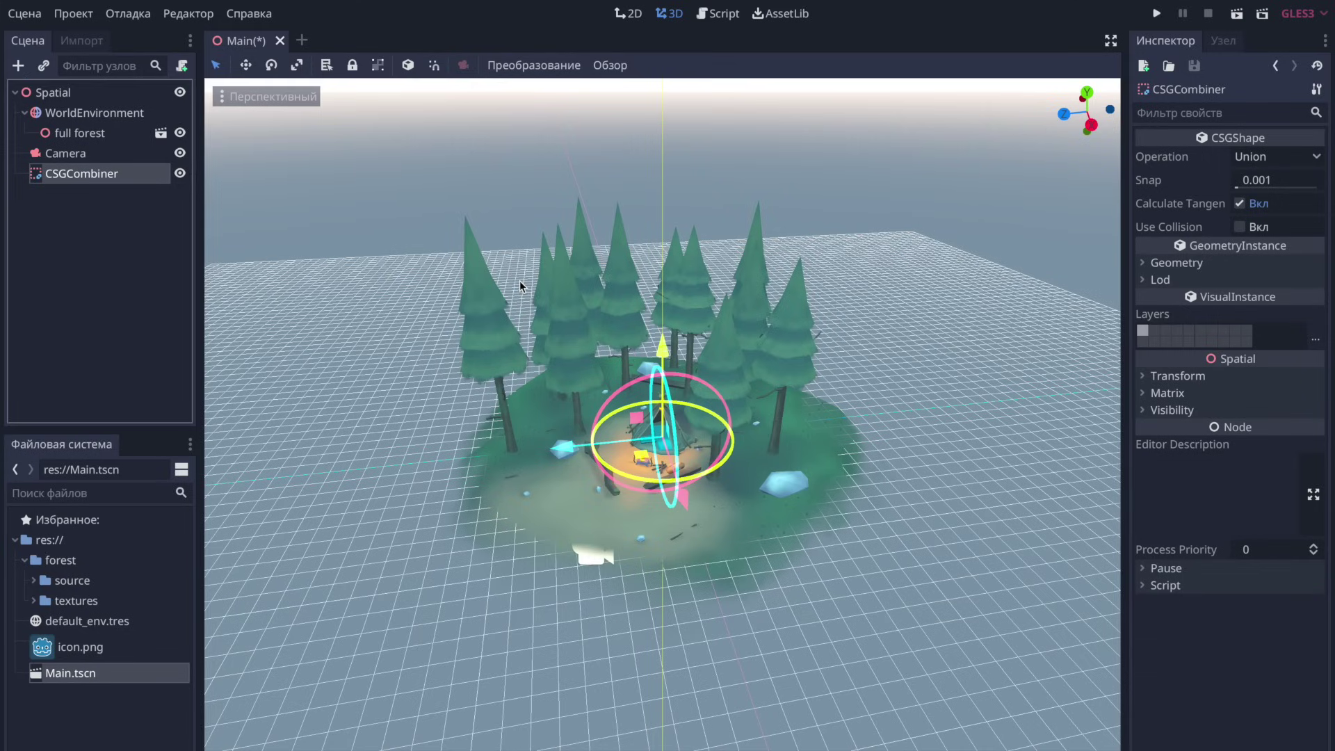
Add a CSGBox as a child of the CSGCombiner.
right_click(109, 179)
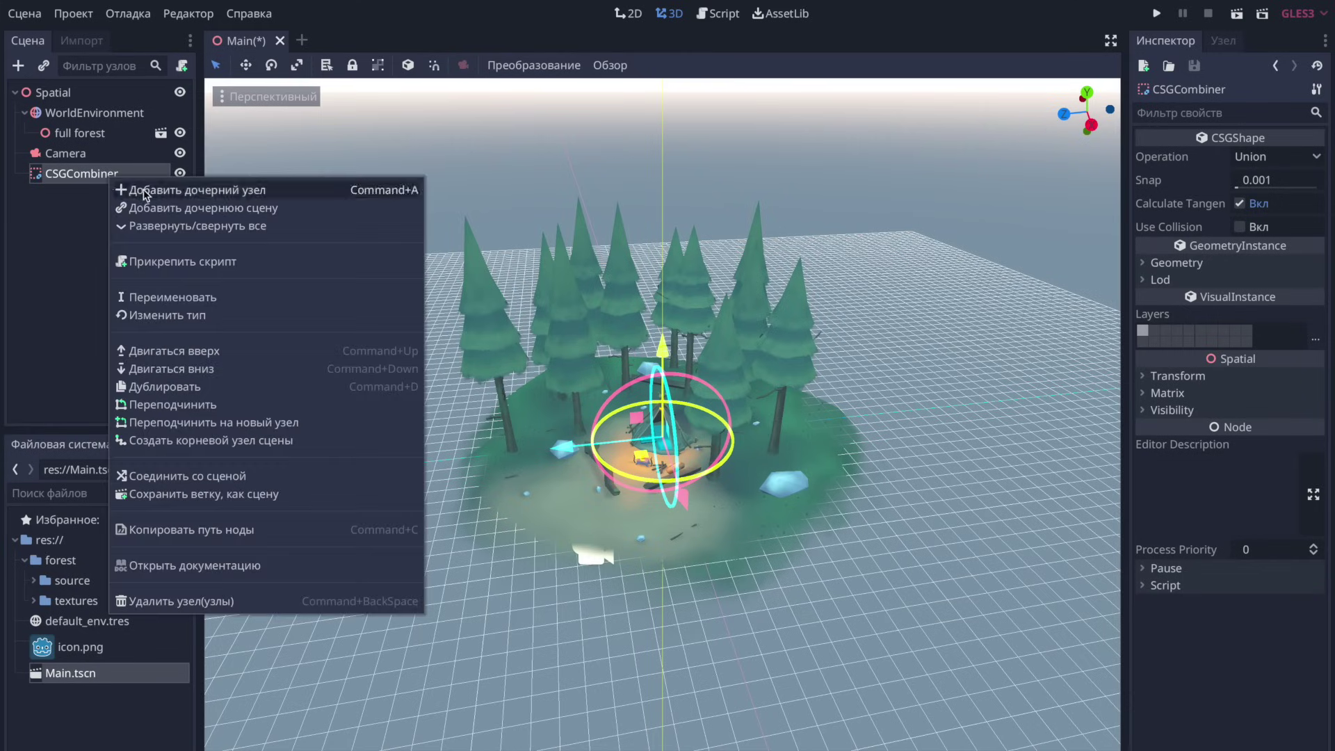
click(143, 189)
key(Right)
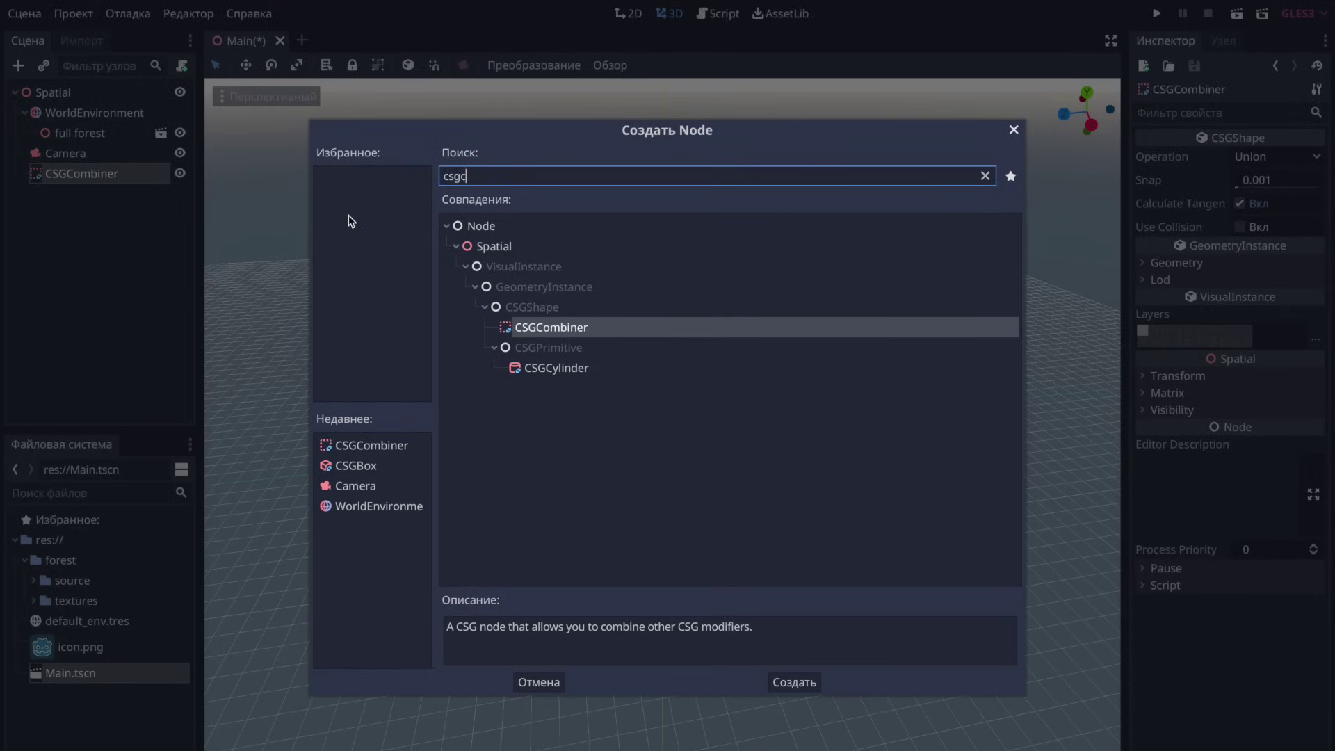
key(BackSpace)
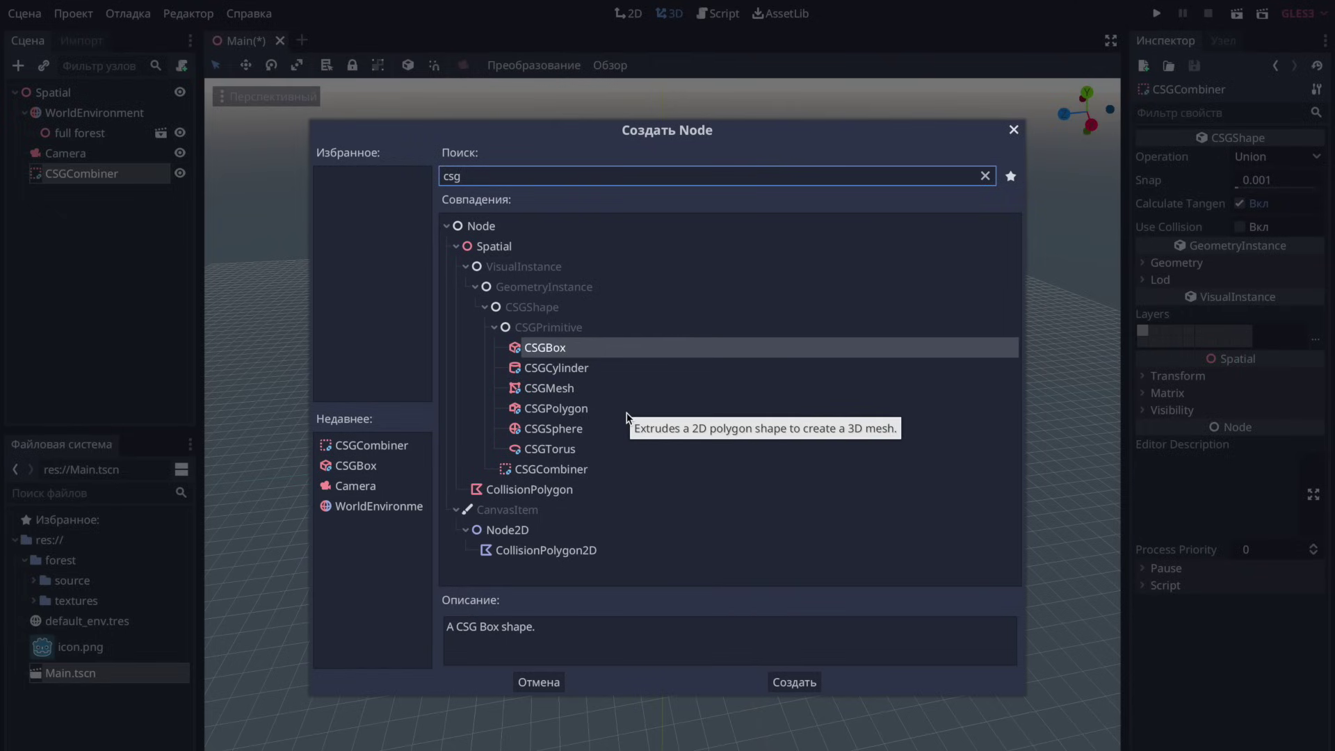
double_click(550, 352)
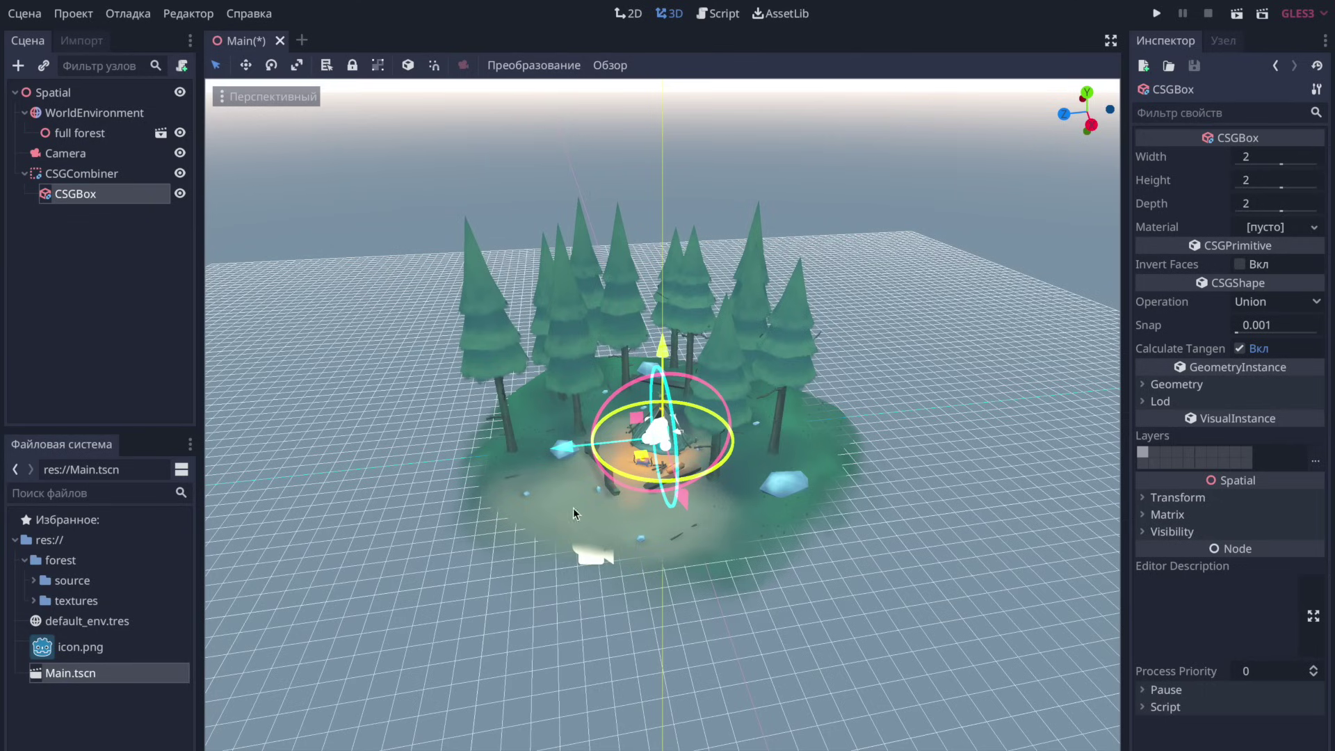
Move the CSGBox left along X and forward onto open ground beside the campsite.
drag(565, 450, 436, 458)
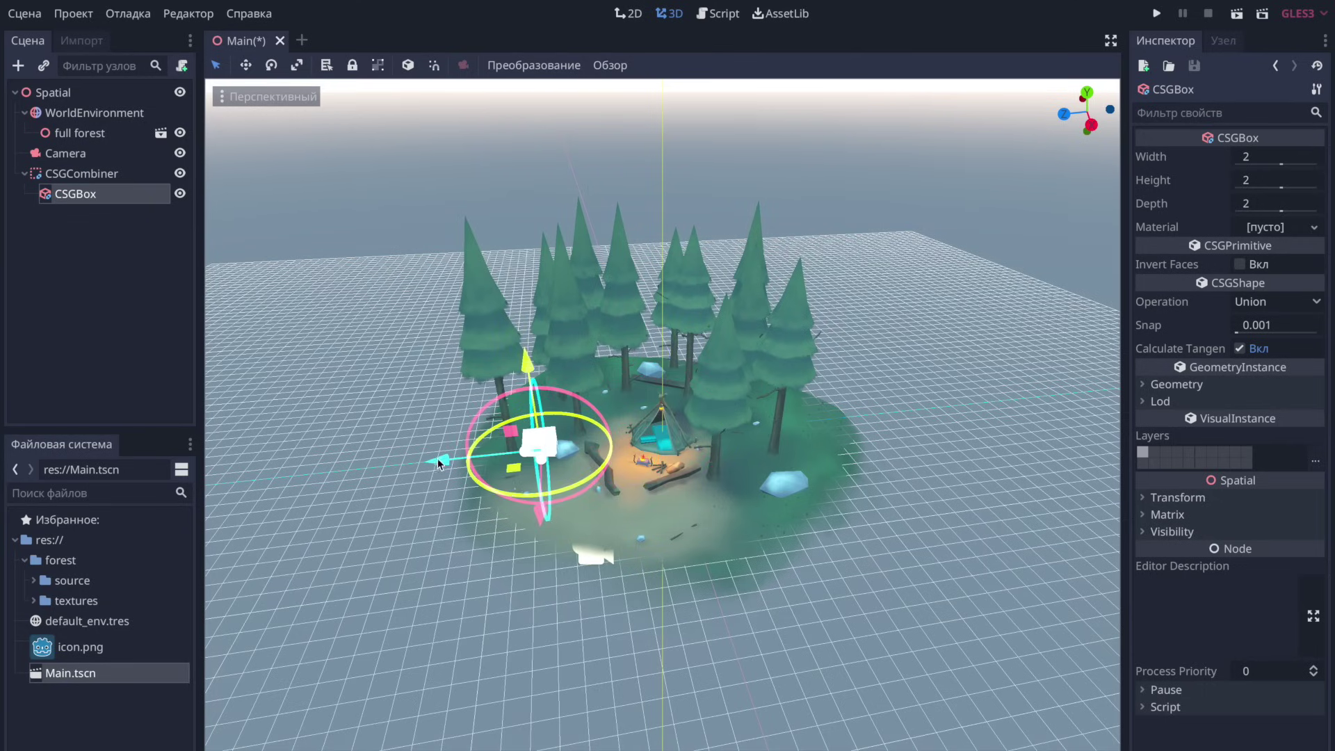
drag(543, 524, 523, 582)
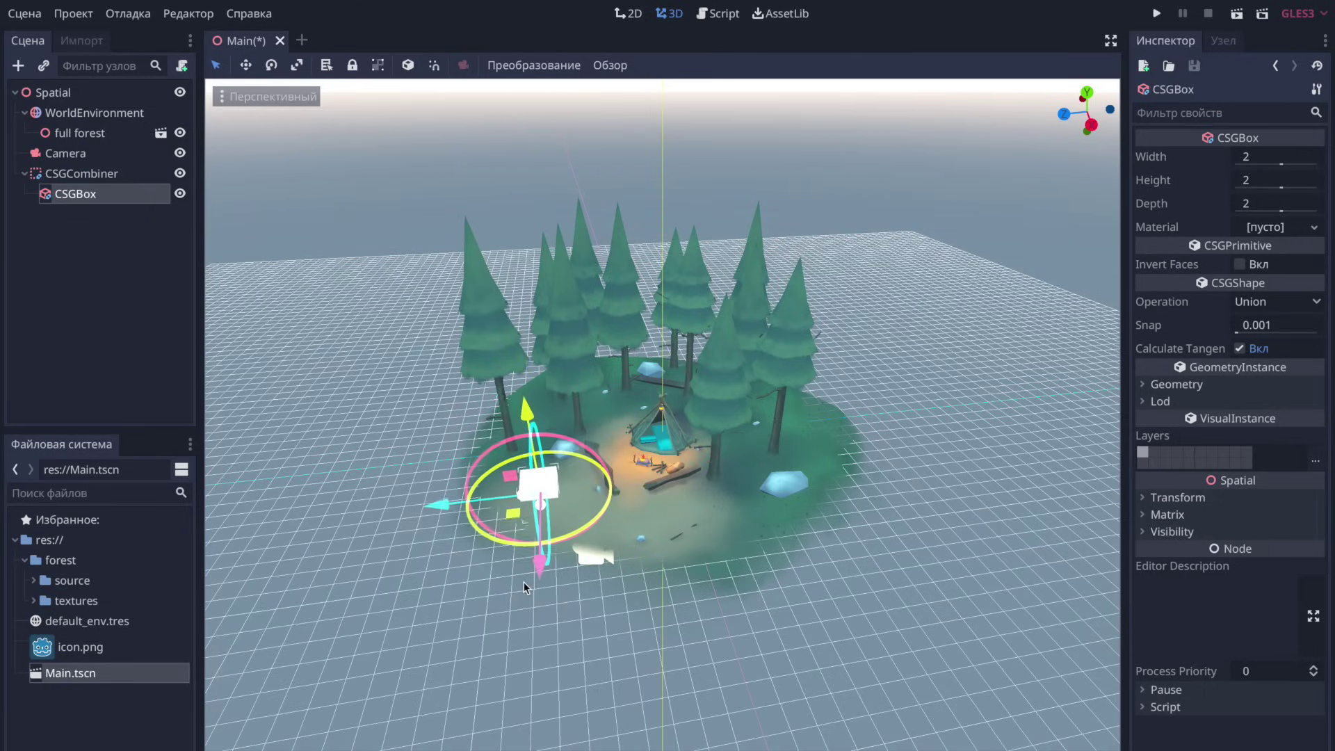
scroll(537, 535, up, 10)
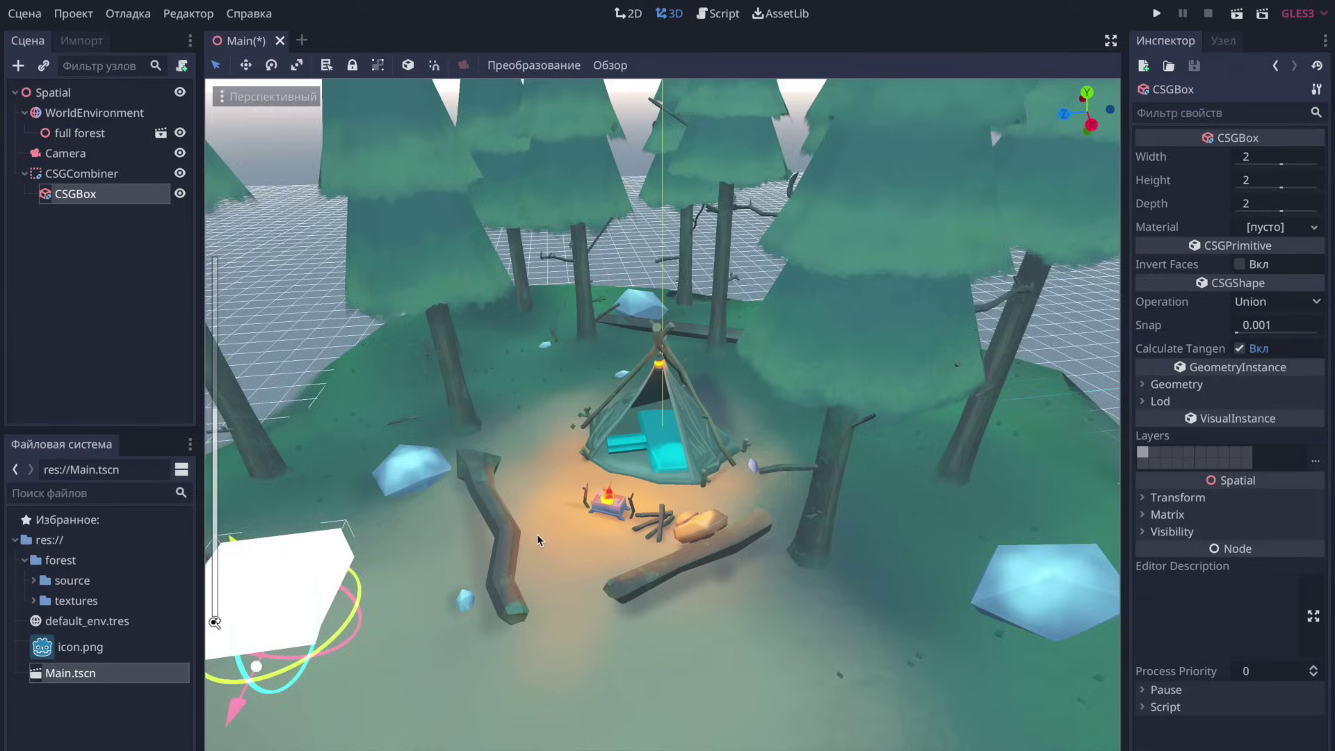
scroll(508, 552, down, 8)
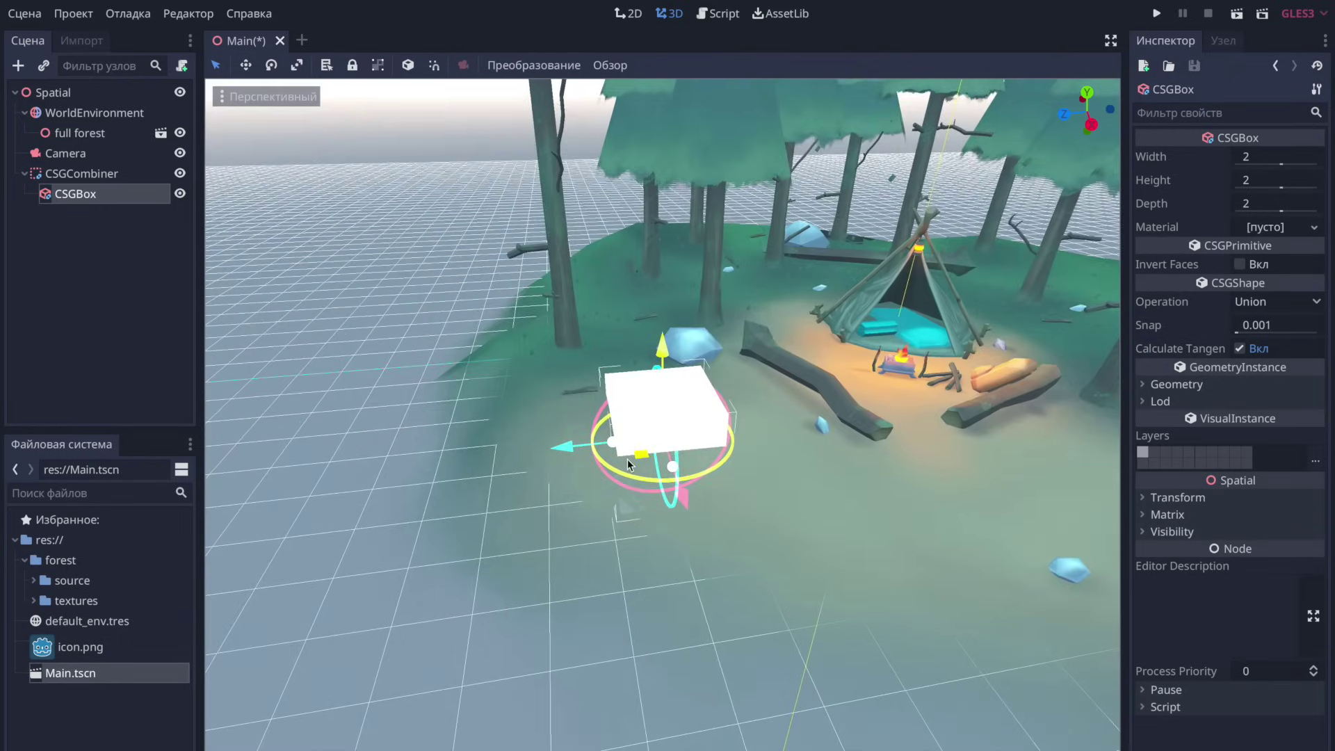
middle_drag(627, 459, 627, 459)
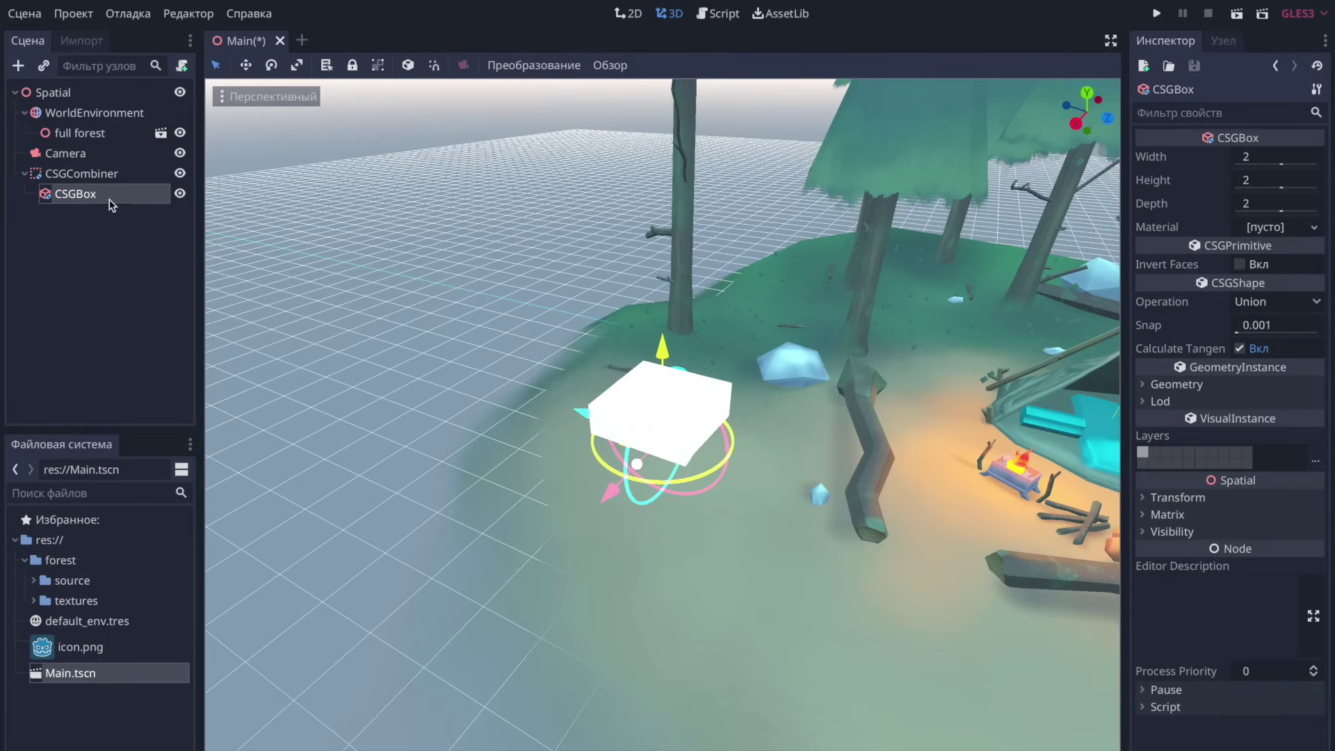
Give the CSGBox a new SpatialMaterial, open it for editing, and collapse the forest folder.
click(1303, 232)
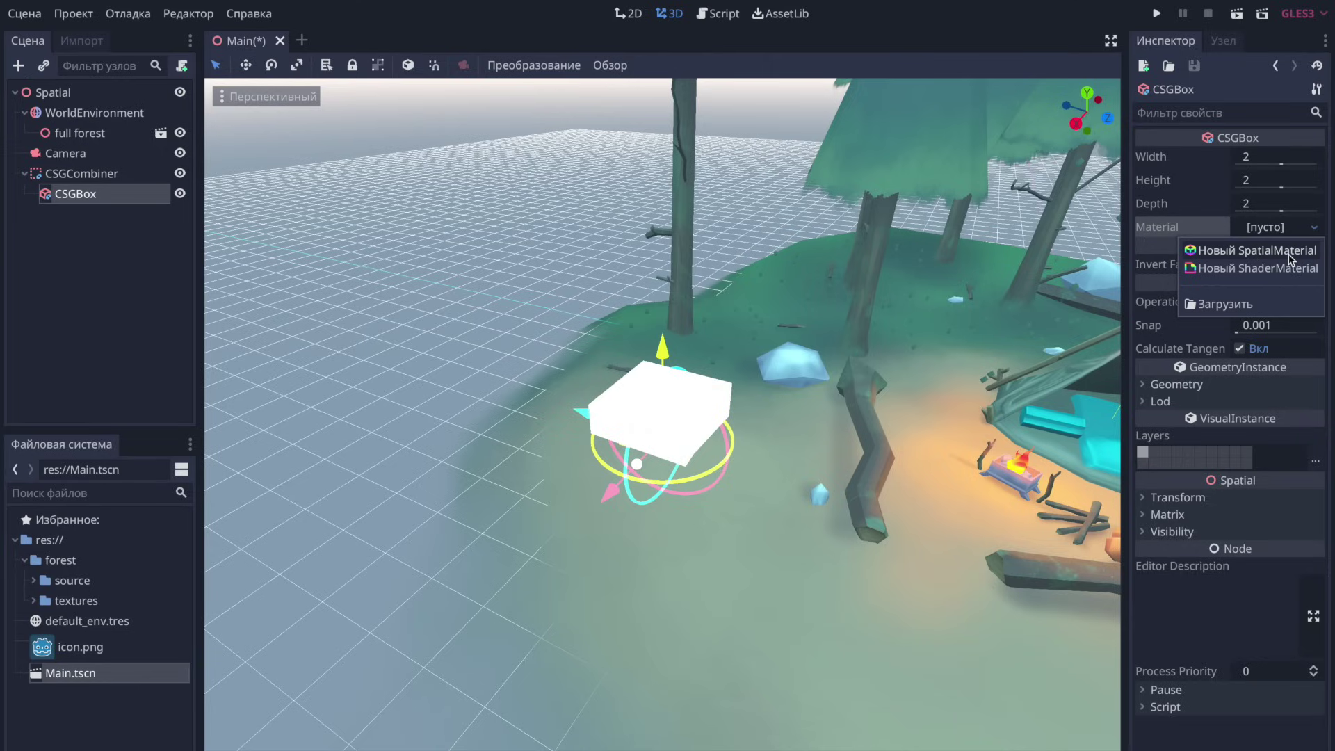
click(1290, 252)
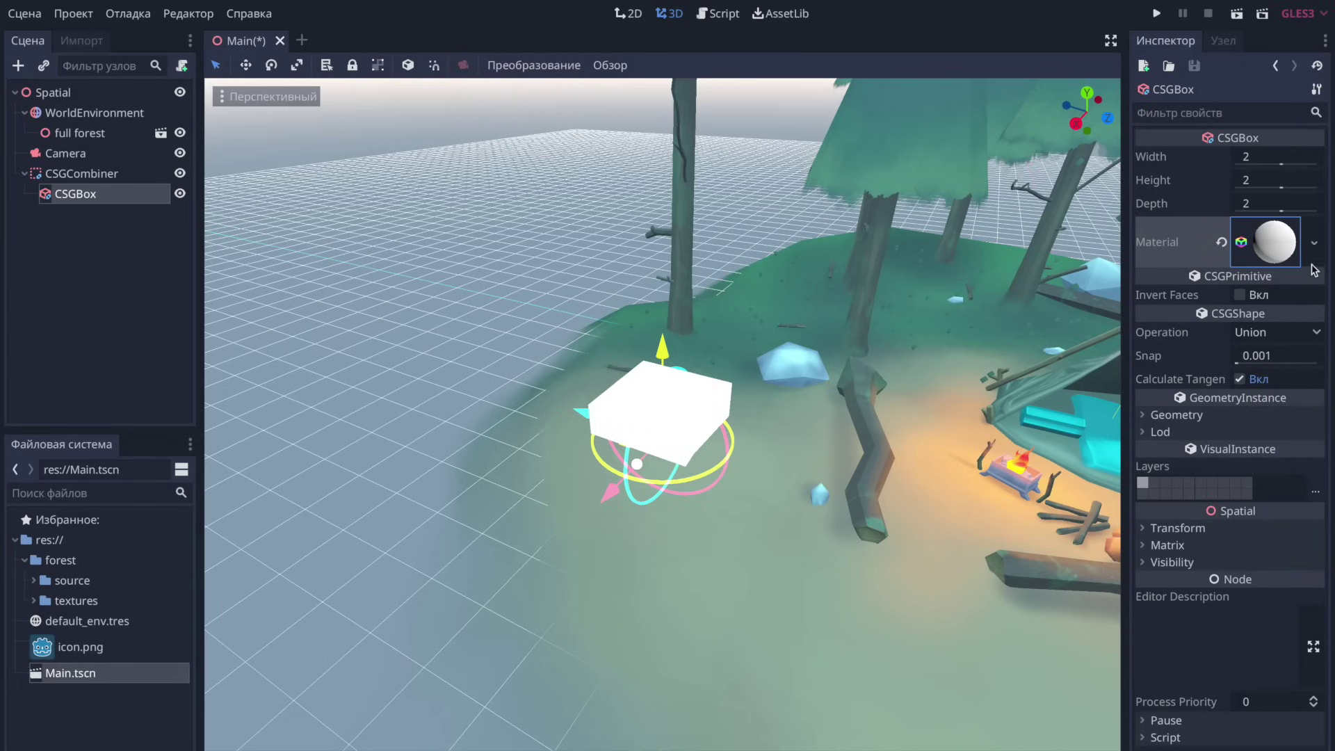
click(1314, 247)
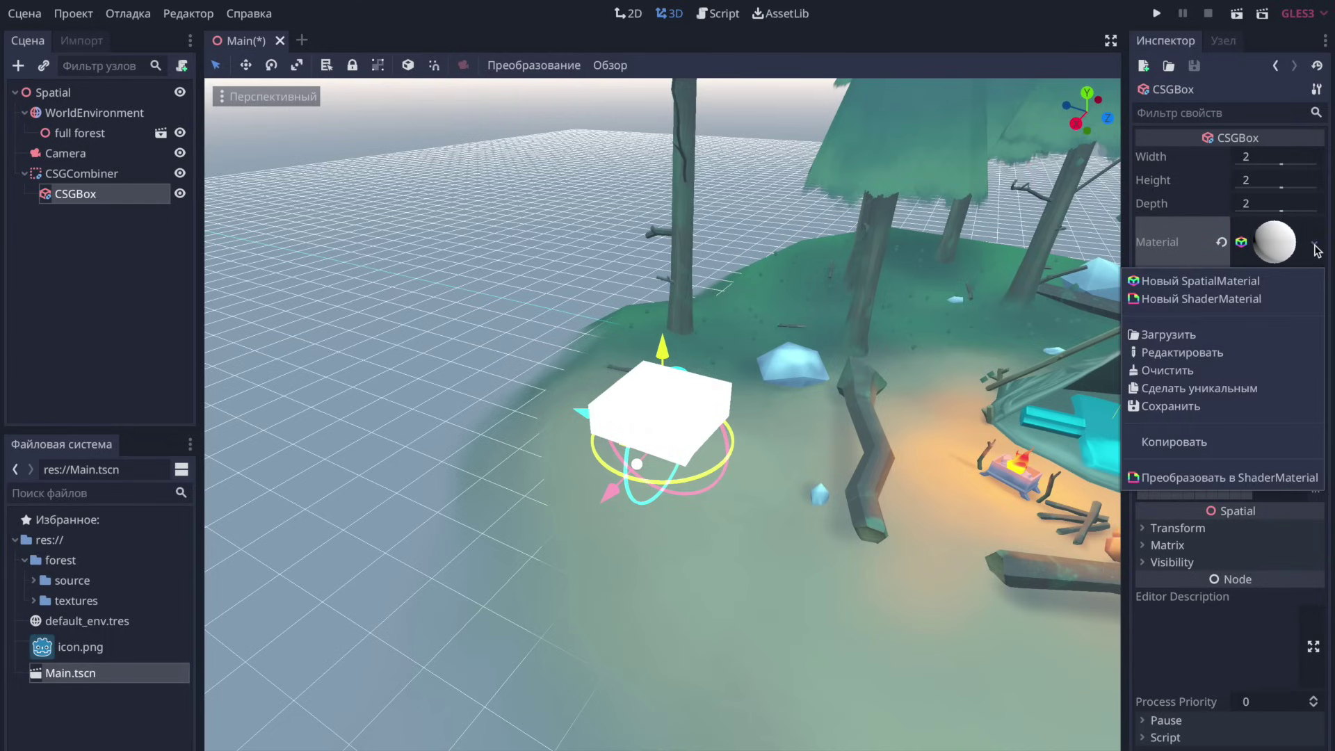
click(1170, 358)
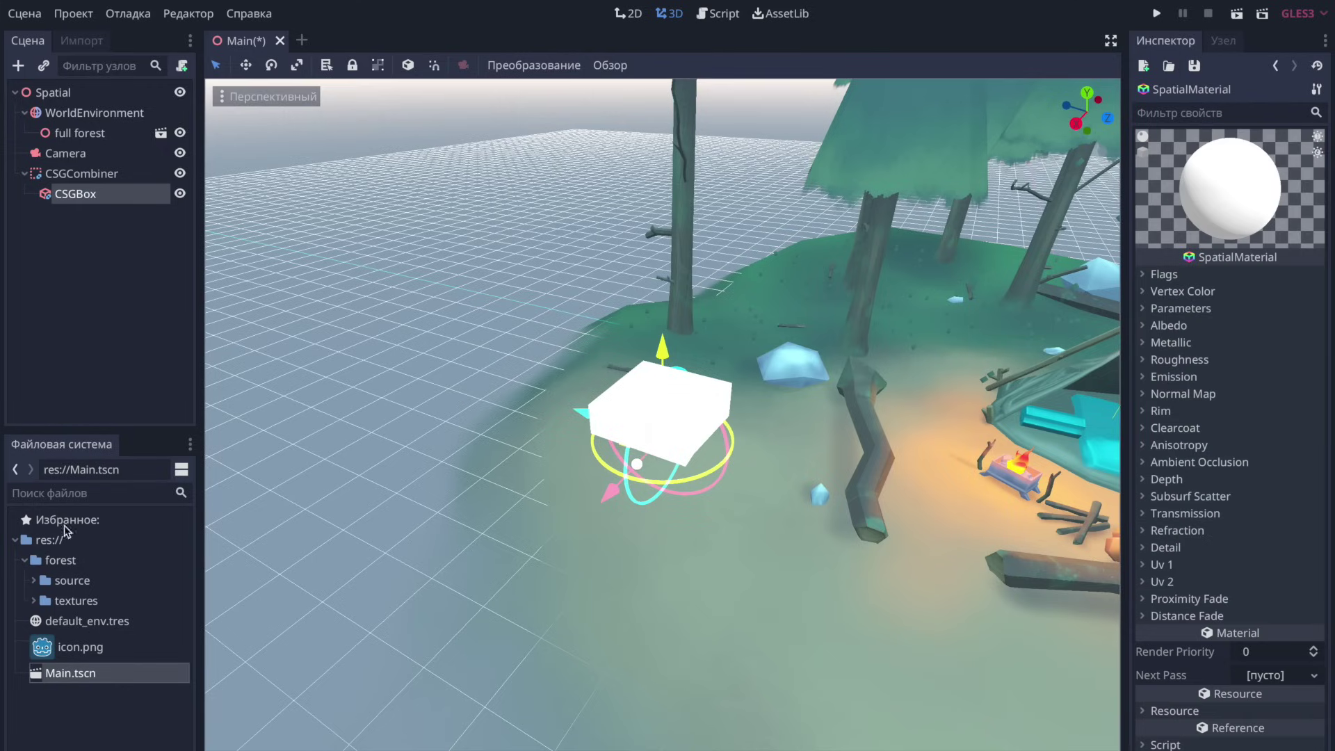
click(24, 560)
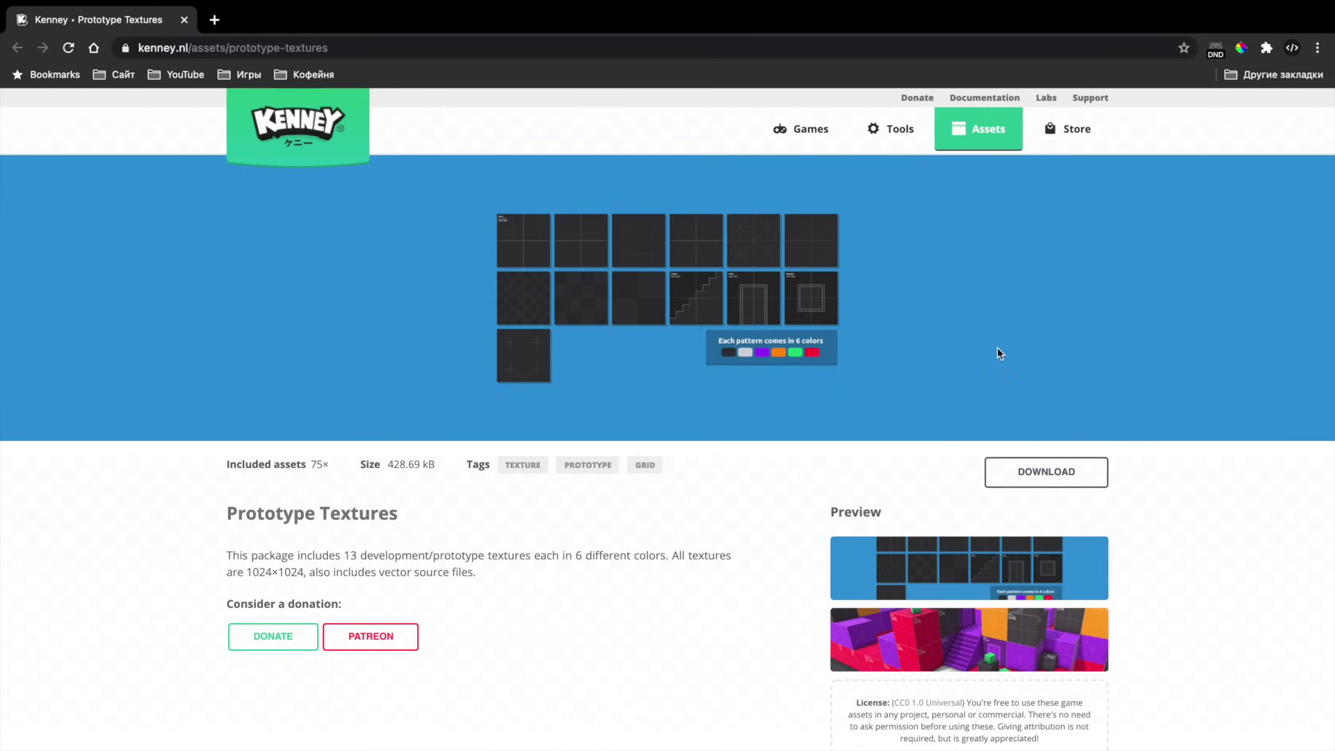
Scroll the Kenney Prototype Textures page, then select the downloaded kenney_prototype_textures folder on the desktop.
scroll(997, 347, down, 2)
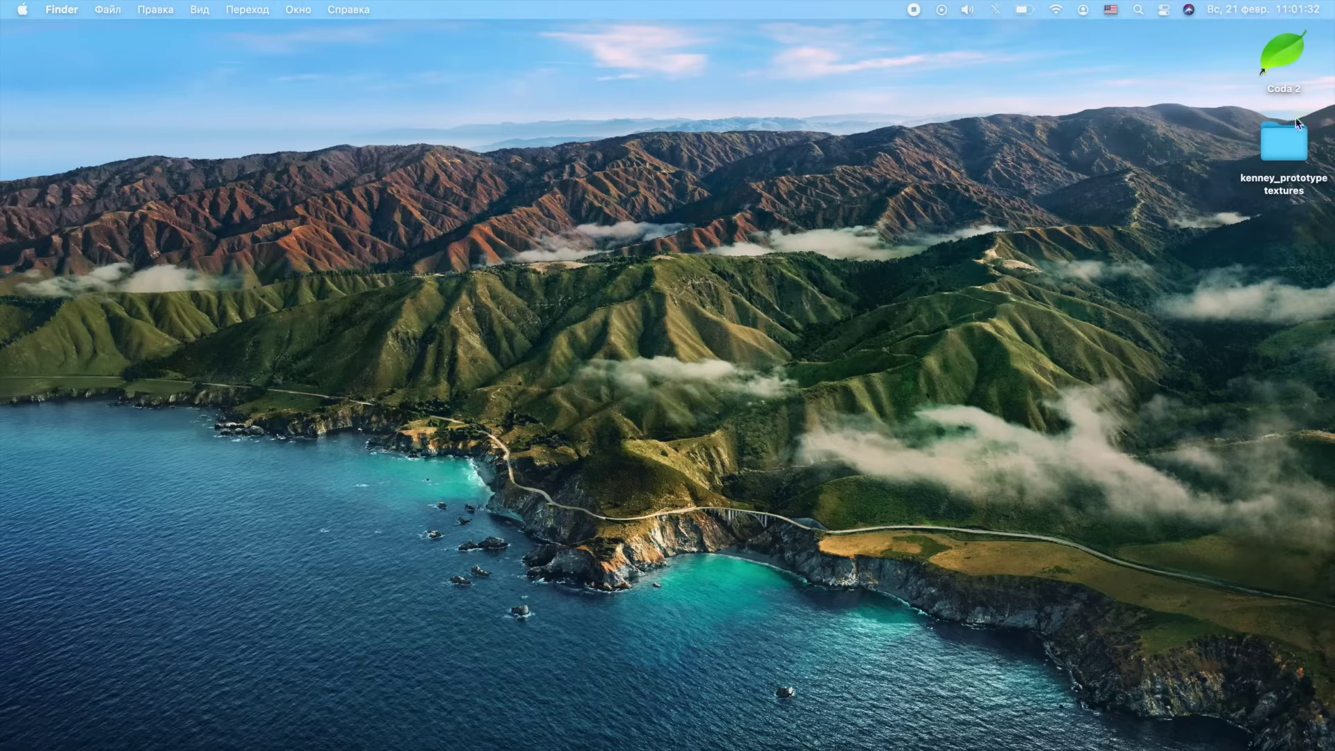
click(1288, 145)
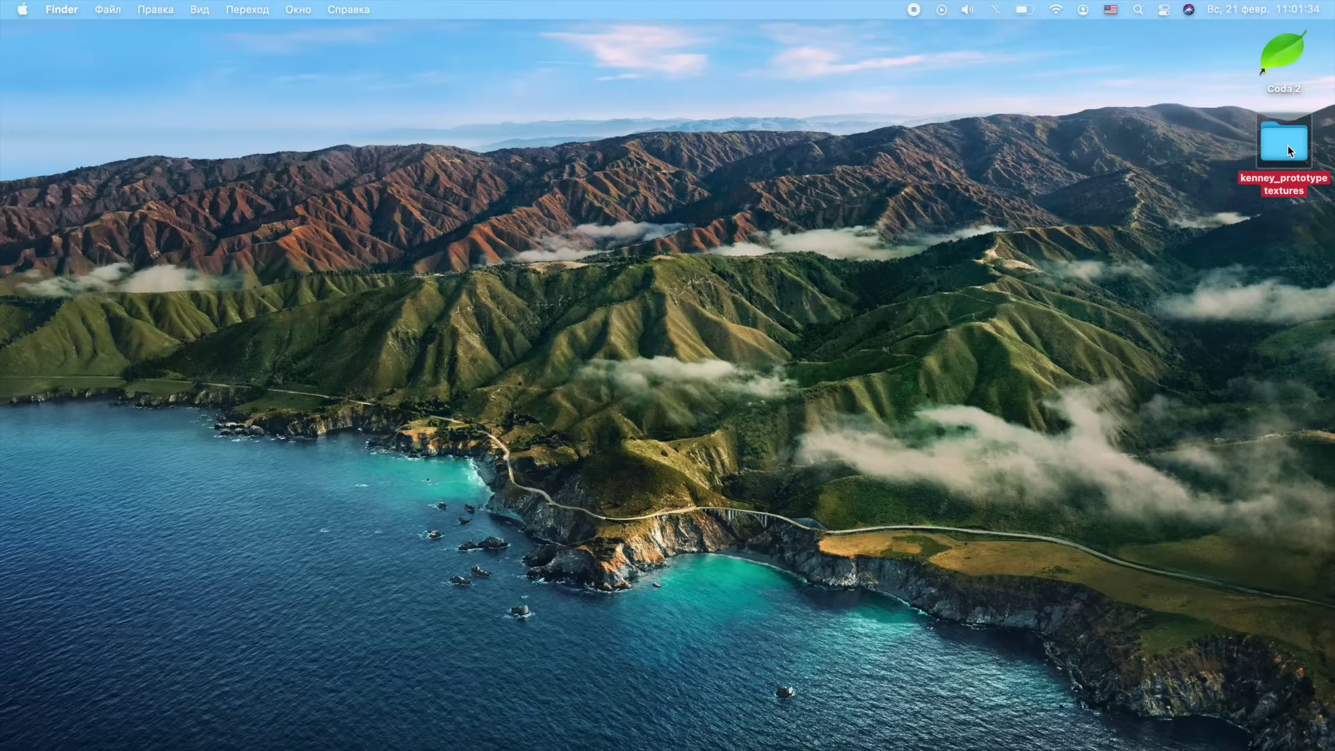
Browse to the pack's PNG > Dark folder and copy texture_01.png into Godot's res:// file system.
double_click(1287, 145)
click(637, 249)
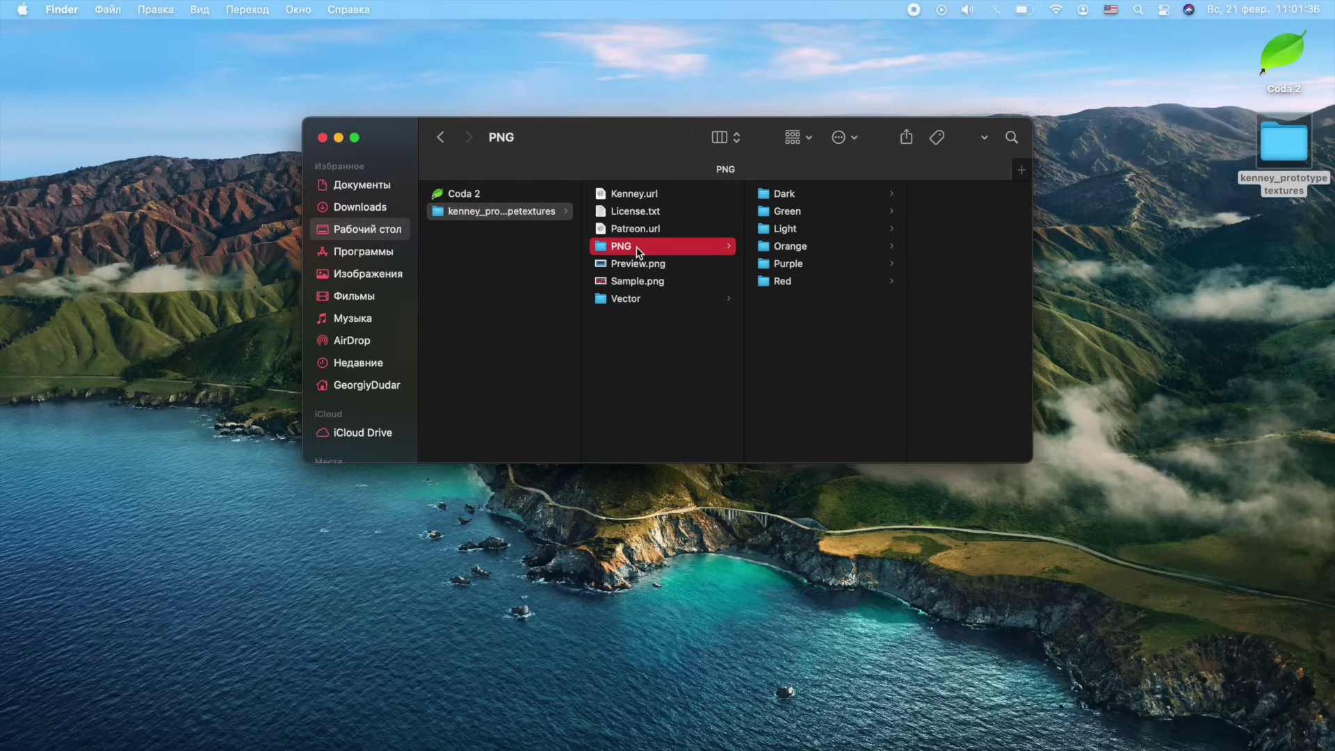
key(Right)
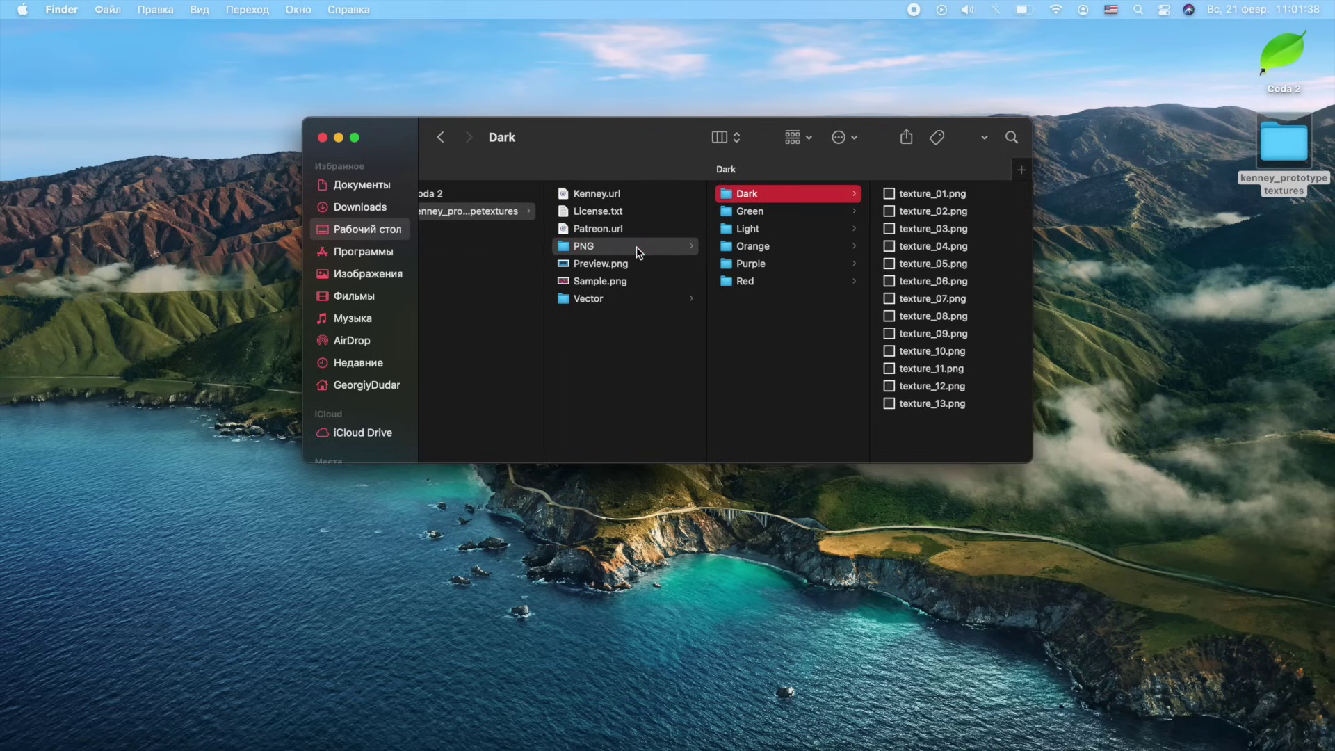
key(Down)
key(Down)
key(Down)
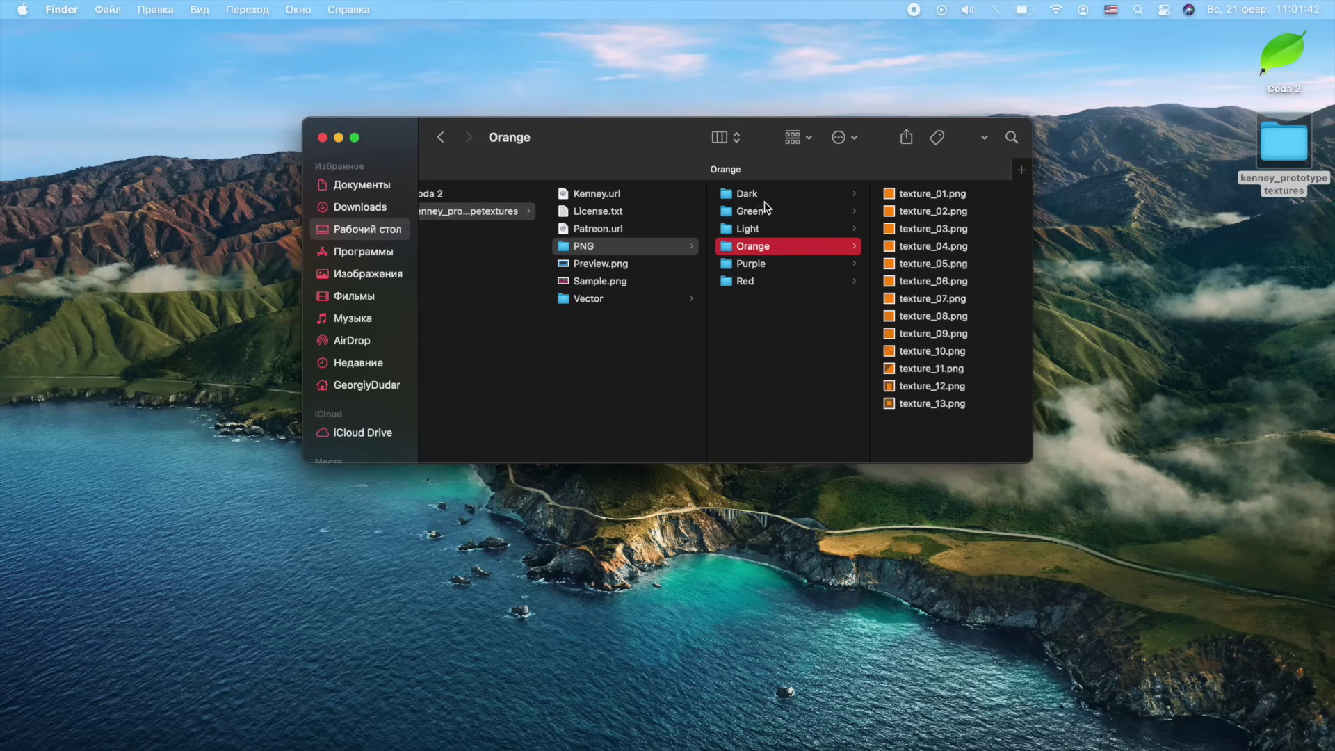
key(Up)
key(Up)
key(Up)
key(Right)
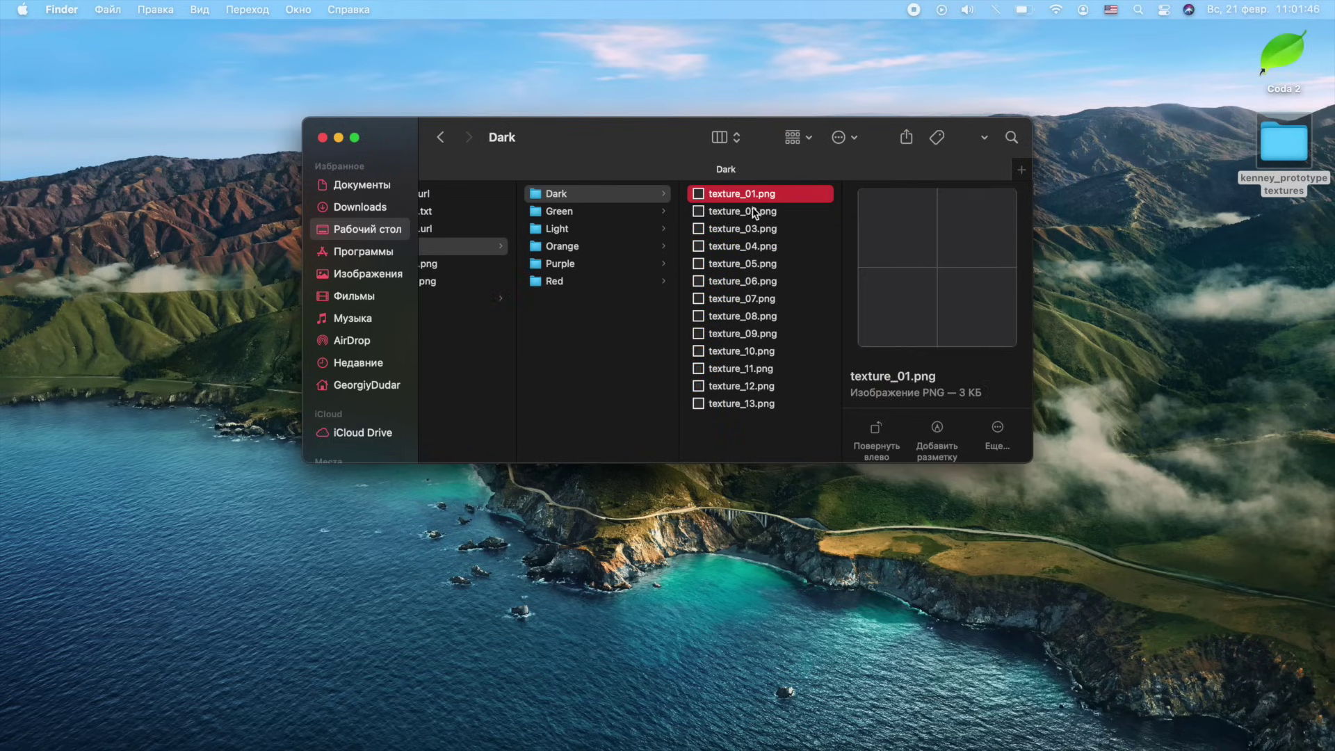
key(super+c)
mouse_move(739, 201)
mouse_down()
mouse_move(769, 193)
mouse_move(44, 548)
mouse_up()
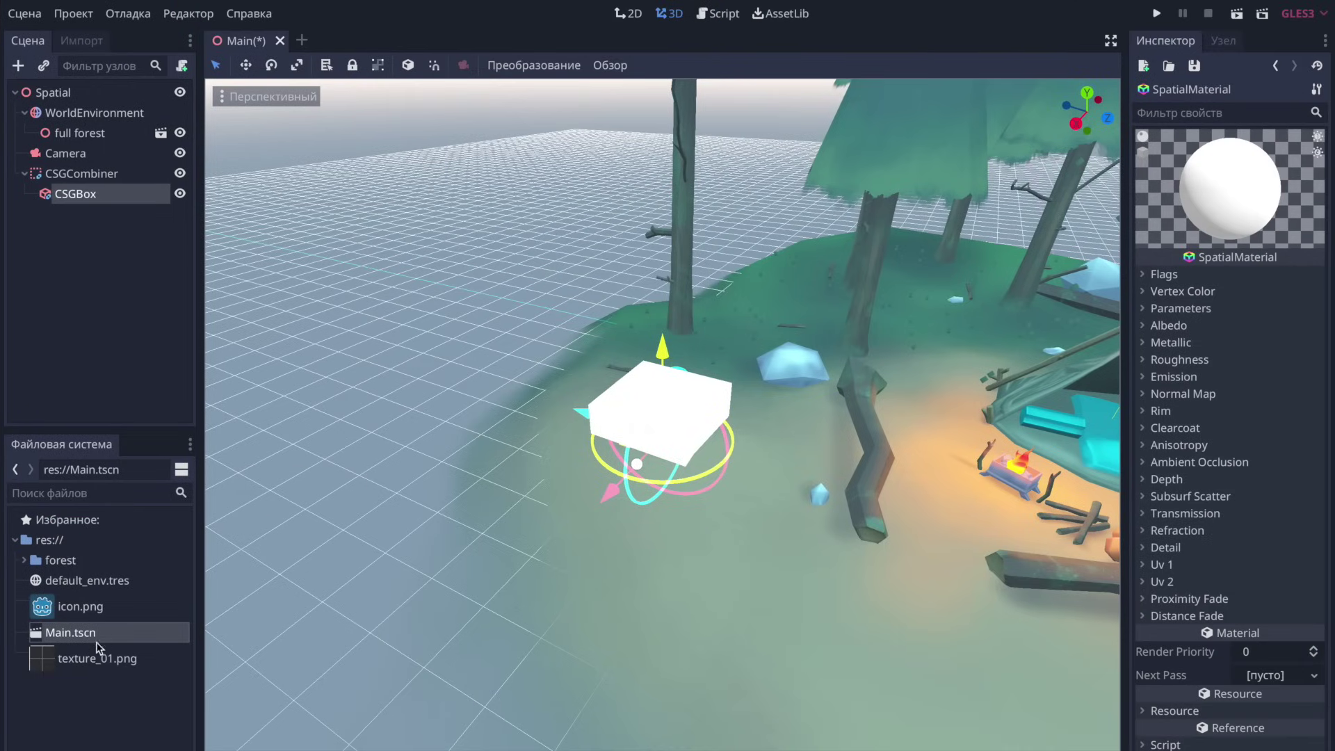
Set texture_01.png as the Albedo texture of the CSGBox's SpatialMaterial and preview it from the Camera.
click(91, 664)
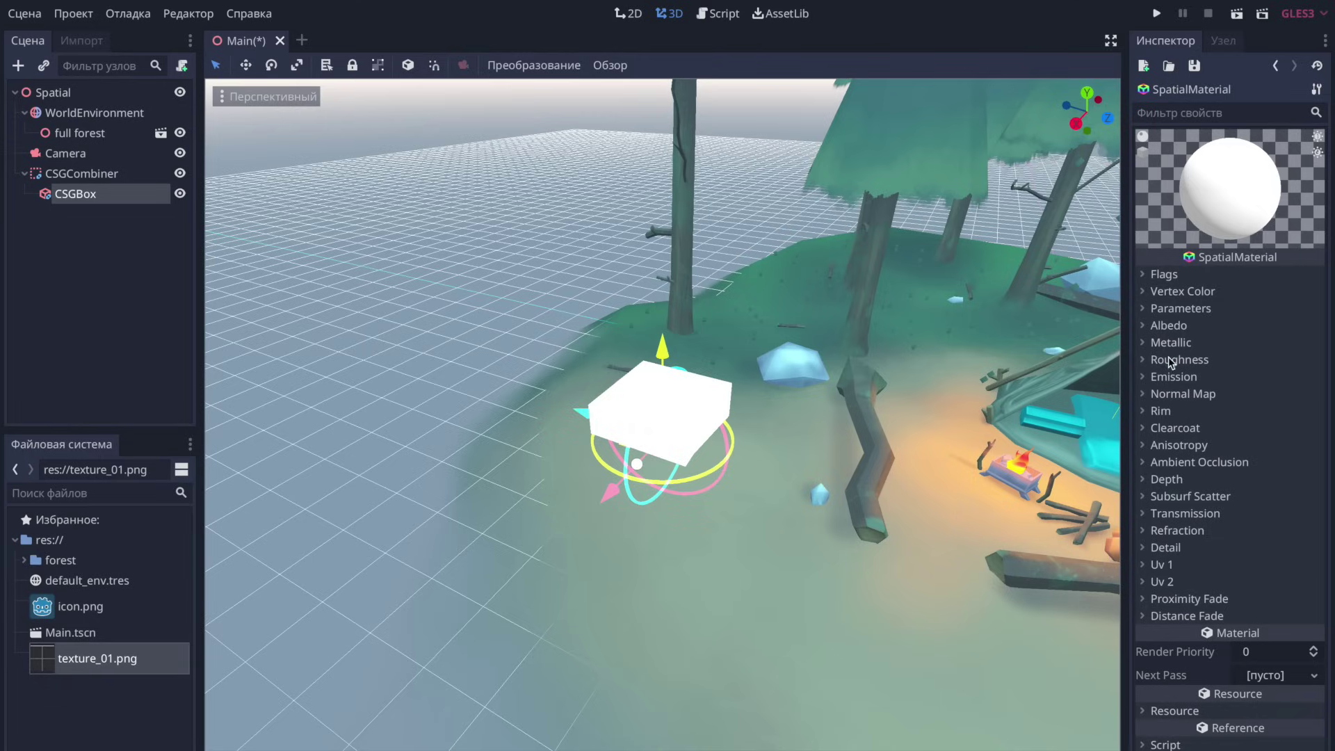
click(1146, 326)
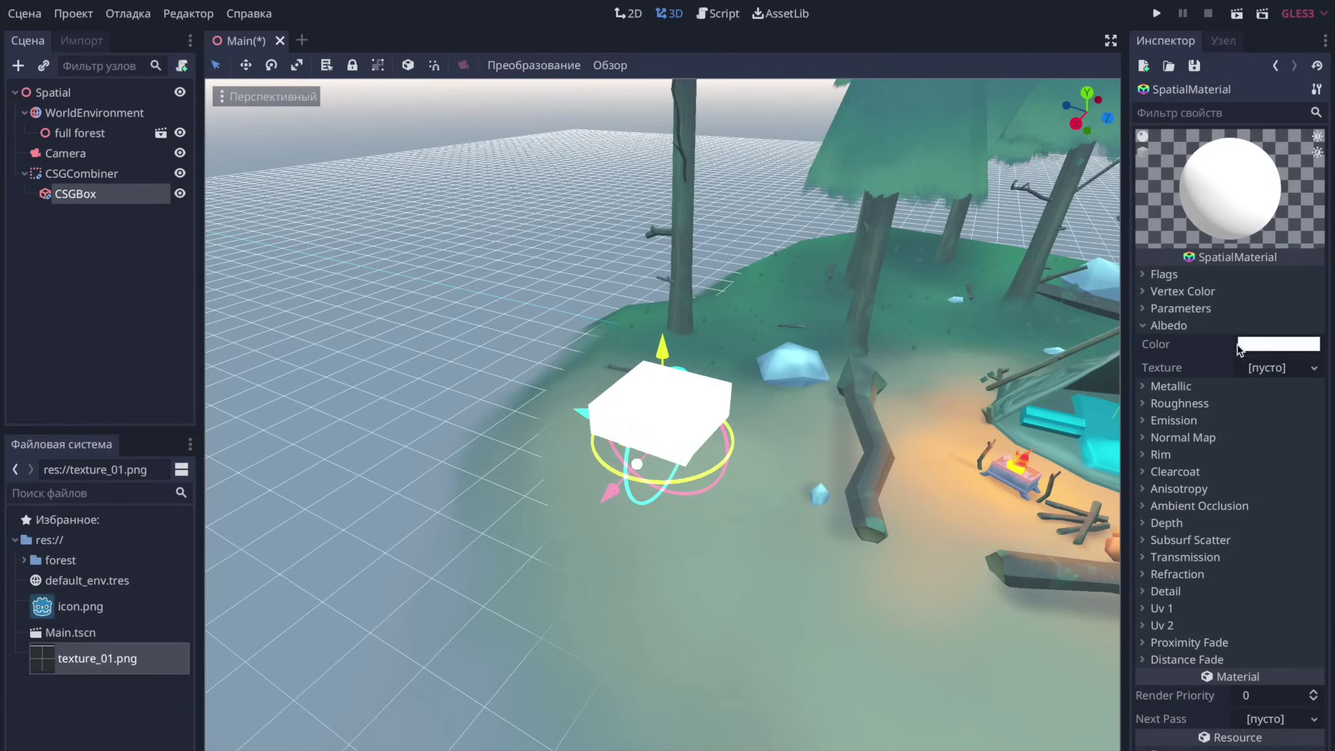
click(1316, 369)
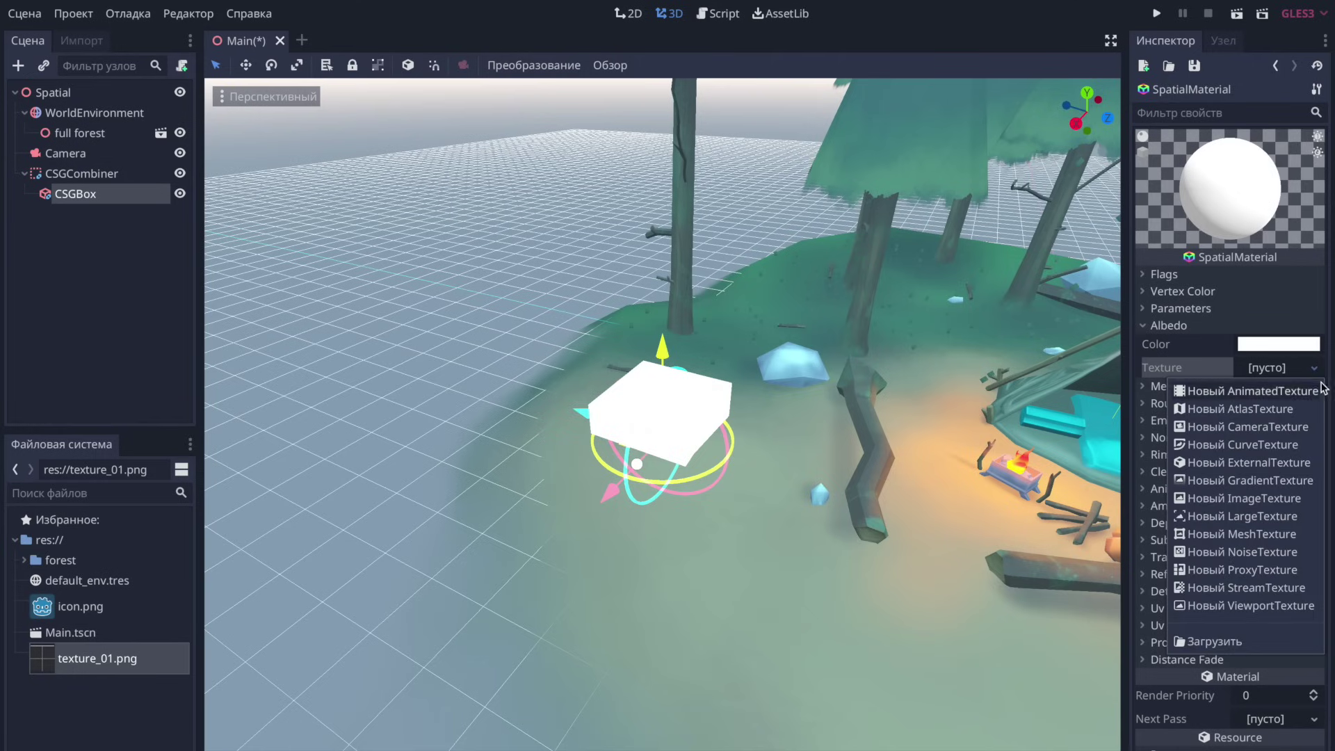
right_click(80, 657)
click(58, 673)
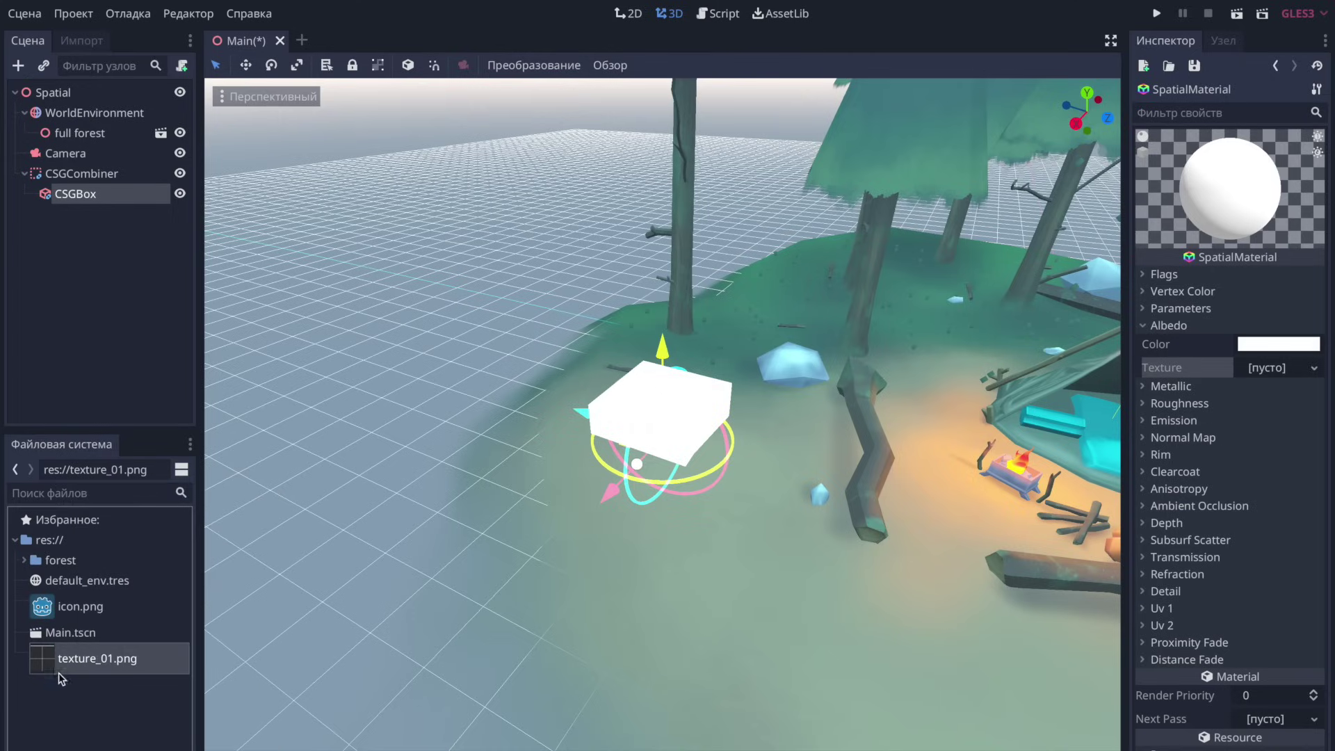
drag(80, 664, 1269, 369)
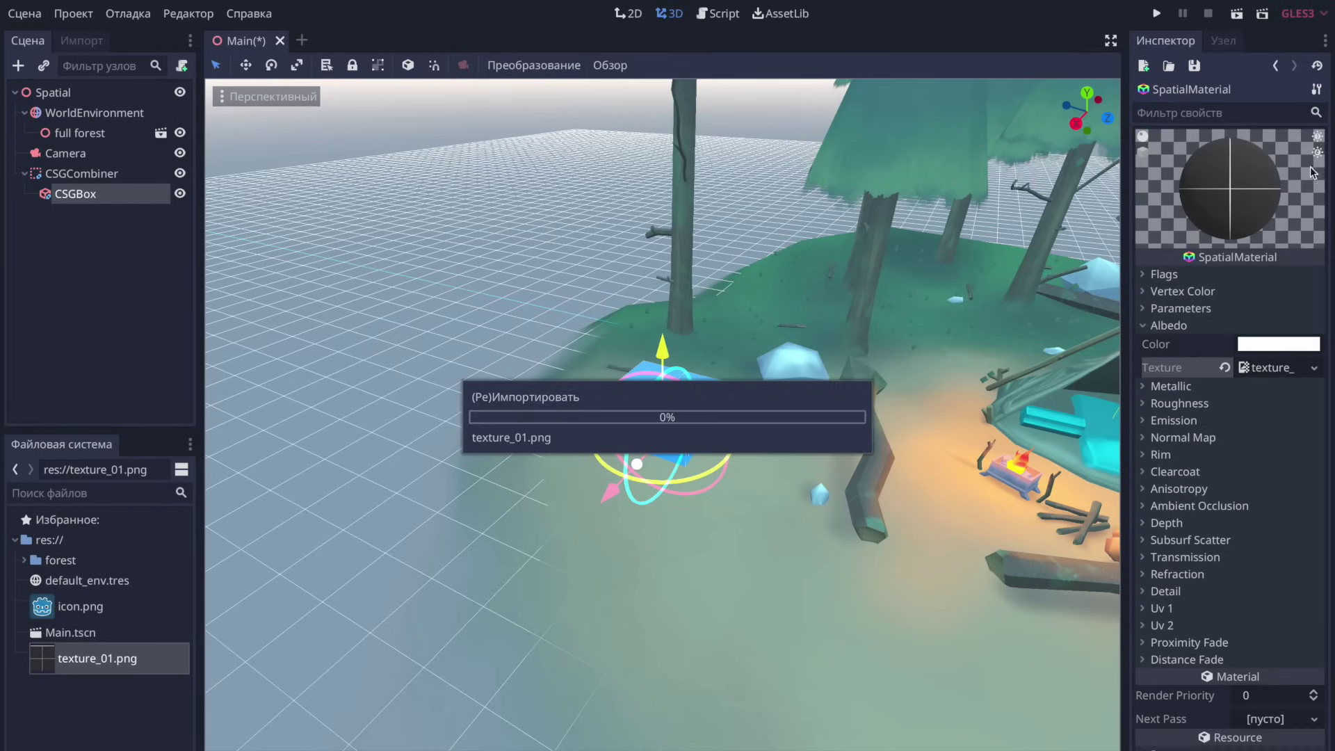
click(62, 154)
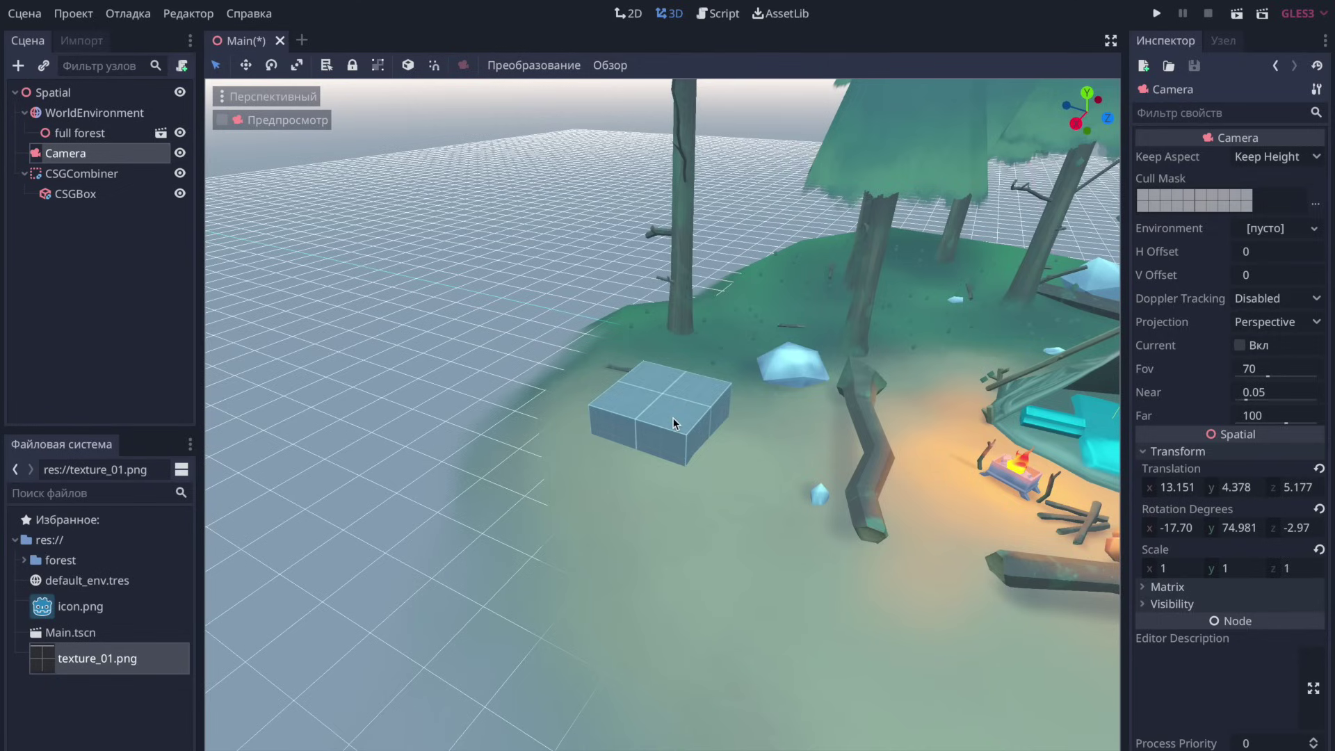
Open the CSGBox's SpatialMaterial for editing, collapsing its Flags and Albedo sections.
click(118, 196)
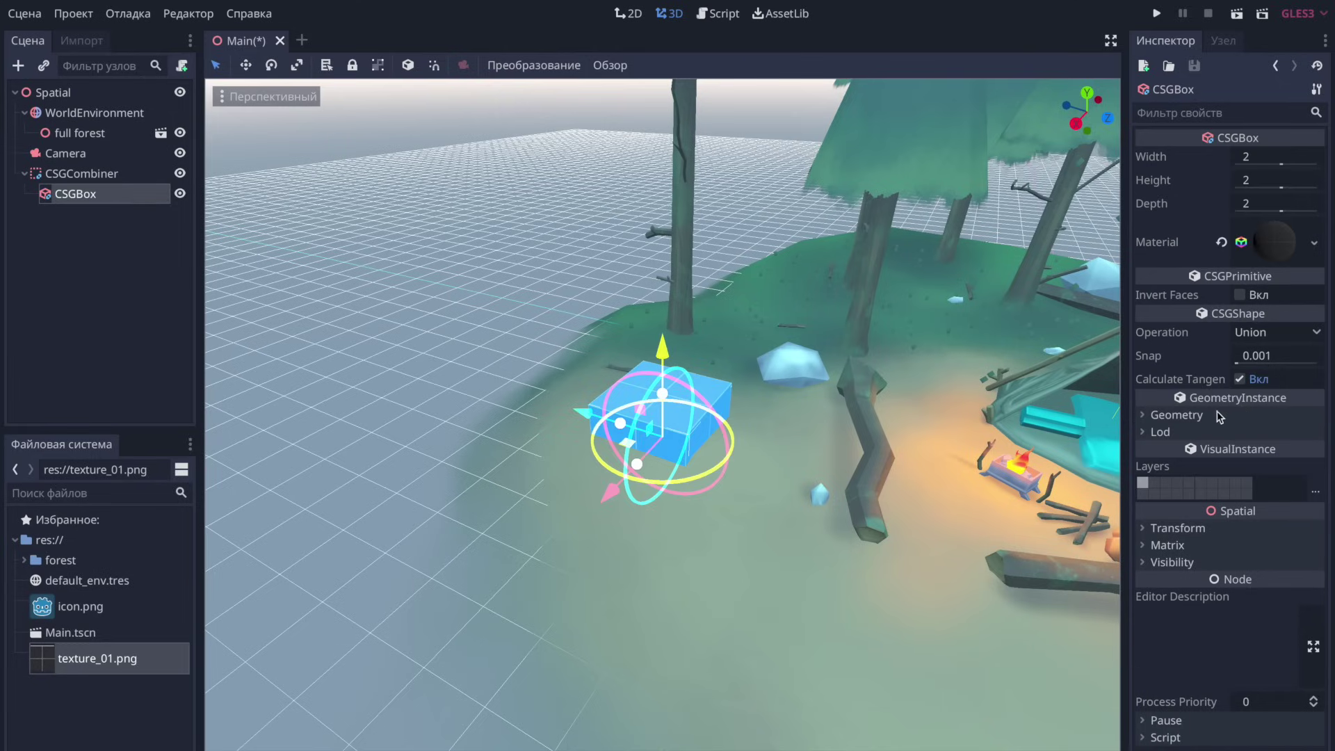
click(1314, 243)
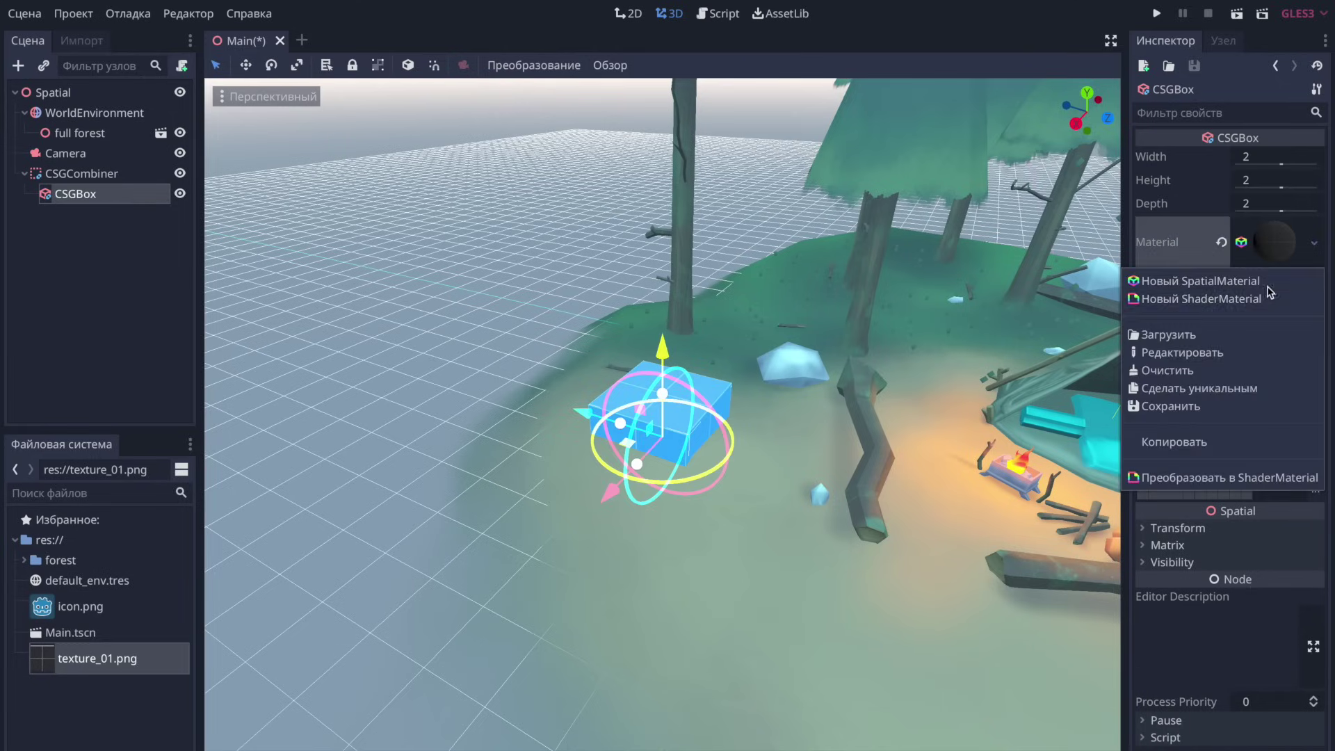
click(1174, 349)
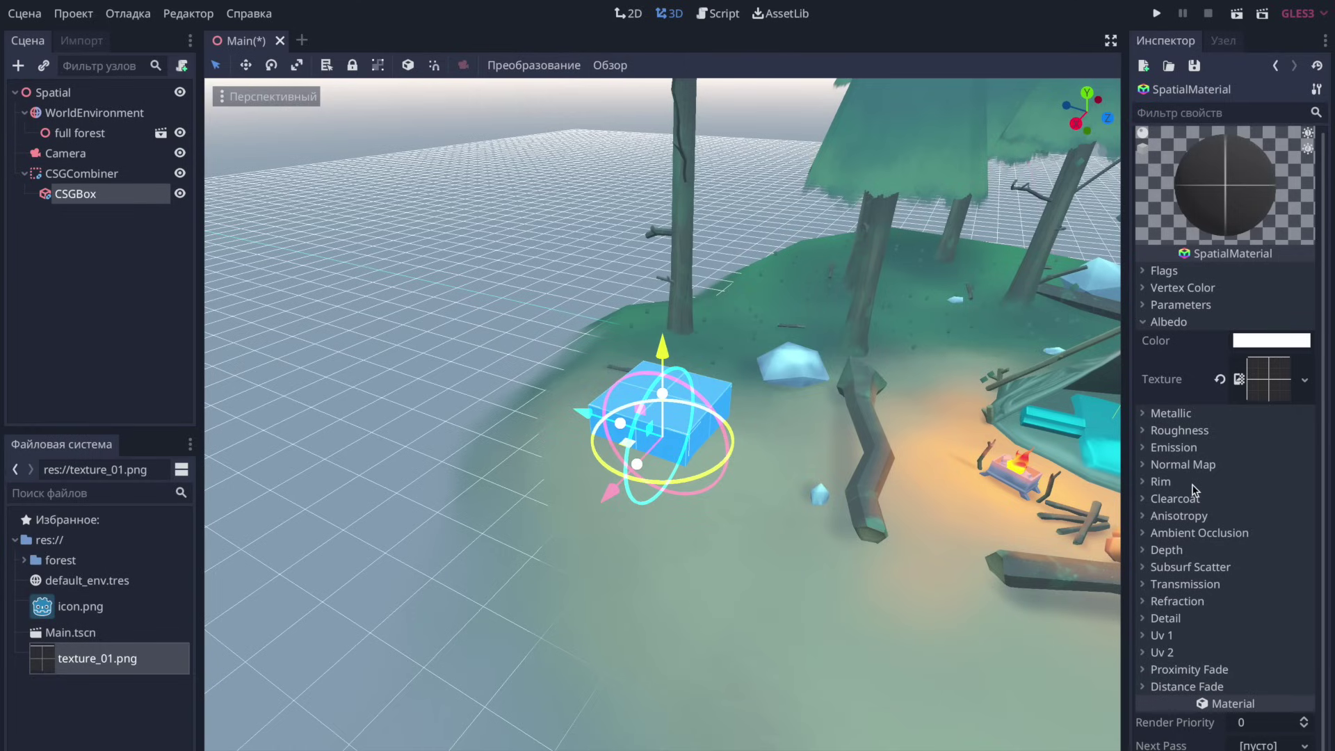
click(1149, 271)
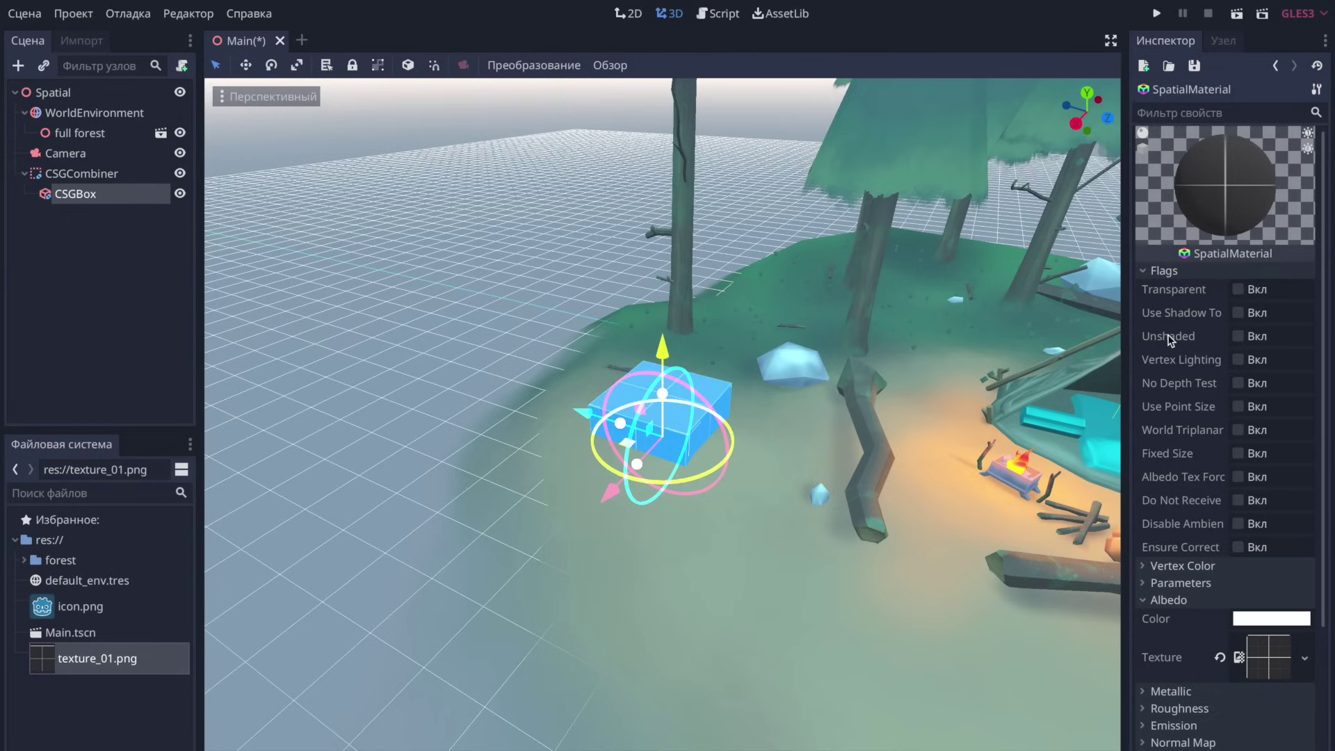
click(1238, 432)
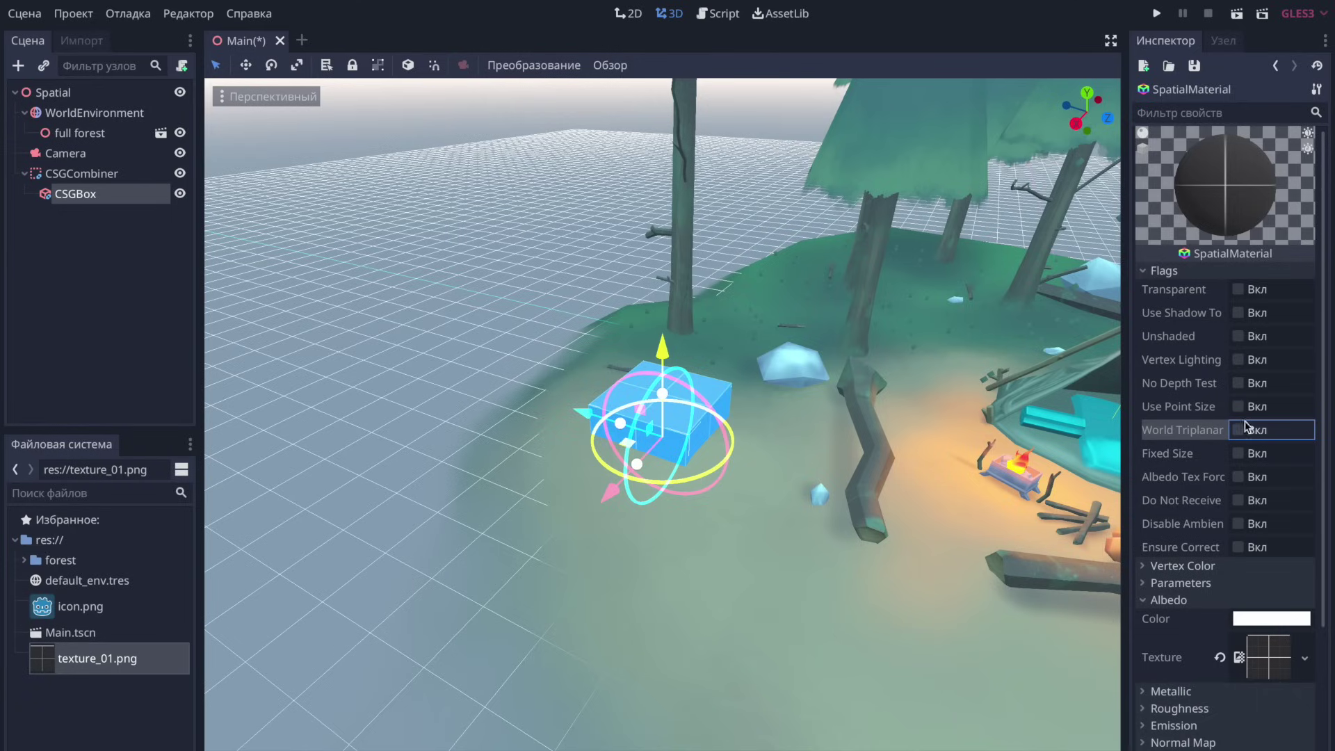
click(1148, 272)
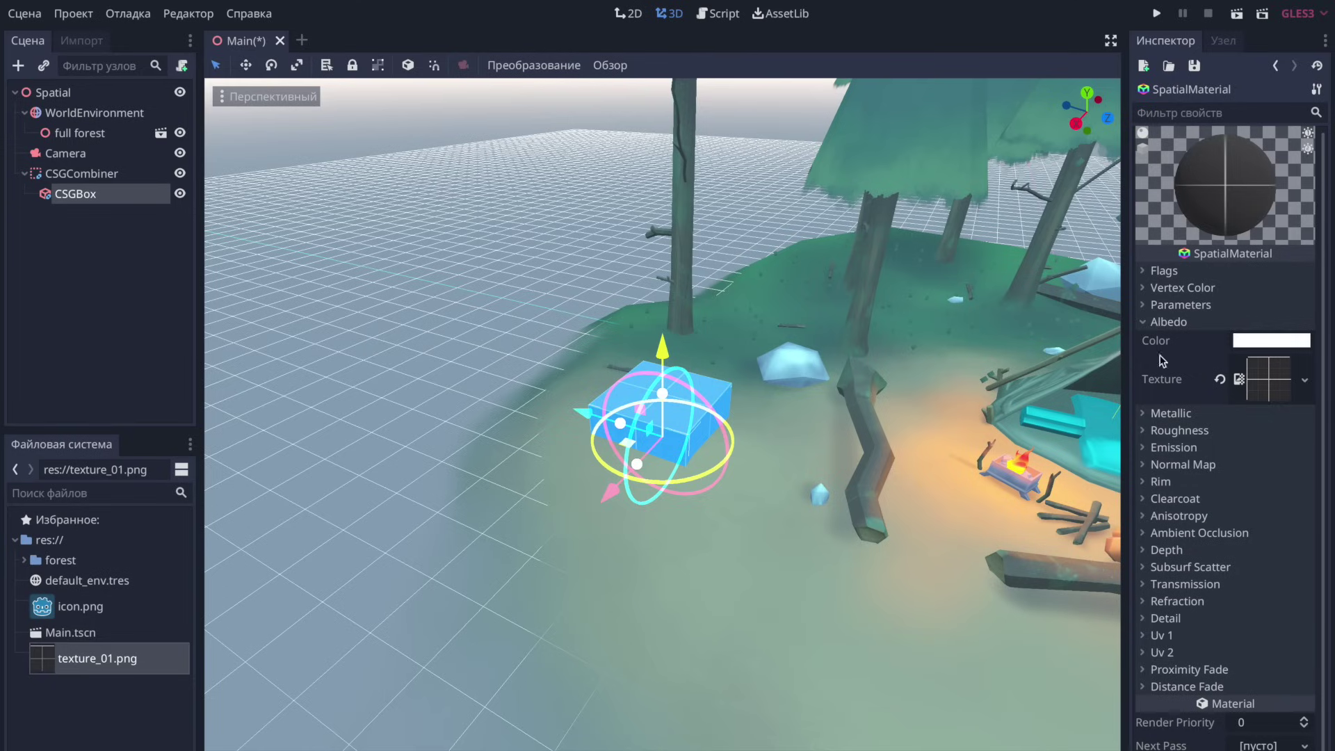
click(1148, 324)
Enable Triplanar under Uv 1 and view the retiled box from the Camera.
click(1146, 563)
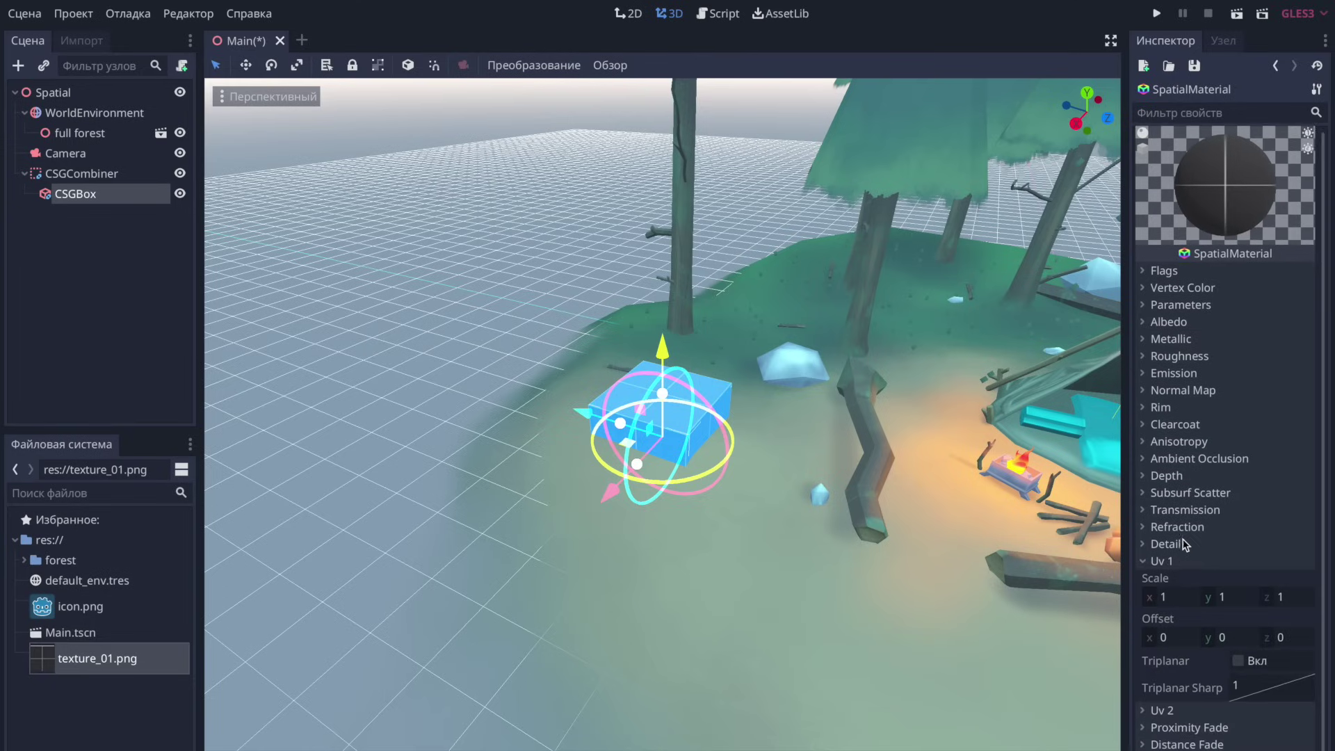
scroll(1185, 543, down, 1)
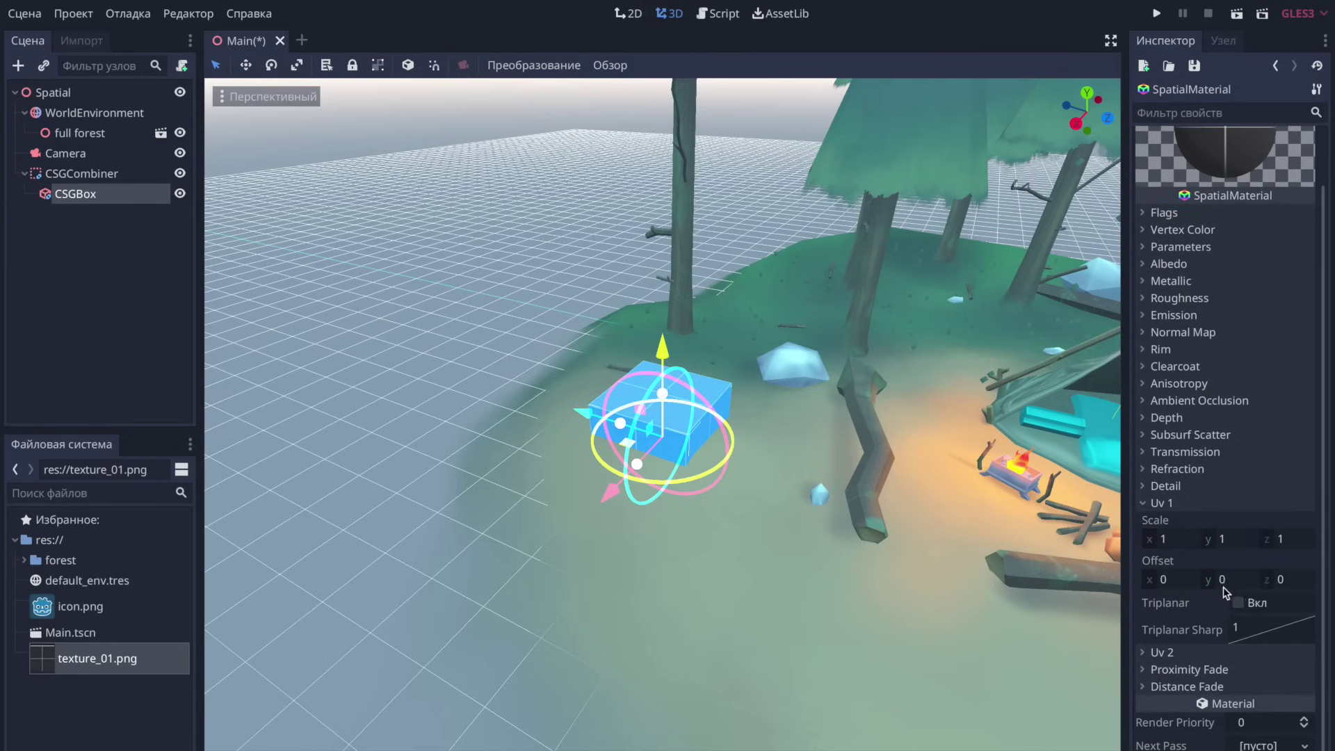
click(1240, 603)
click(1239, 604)
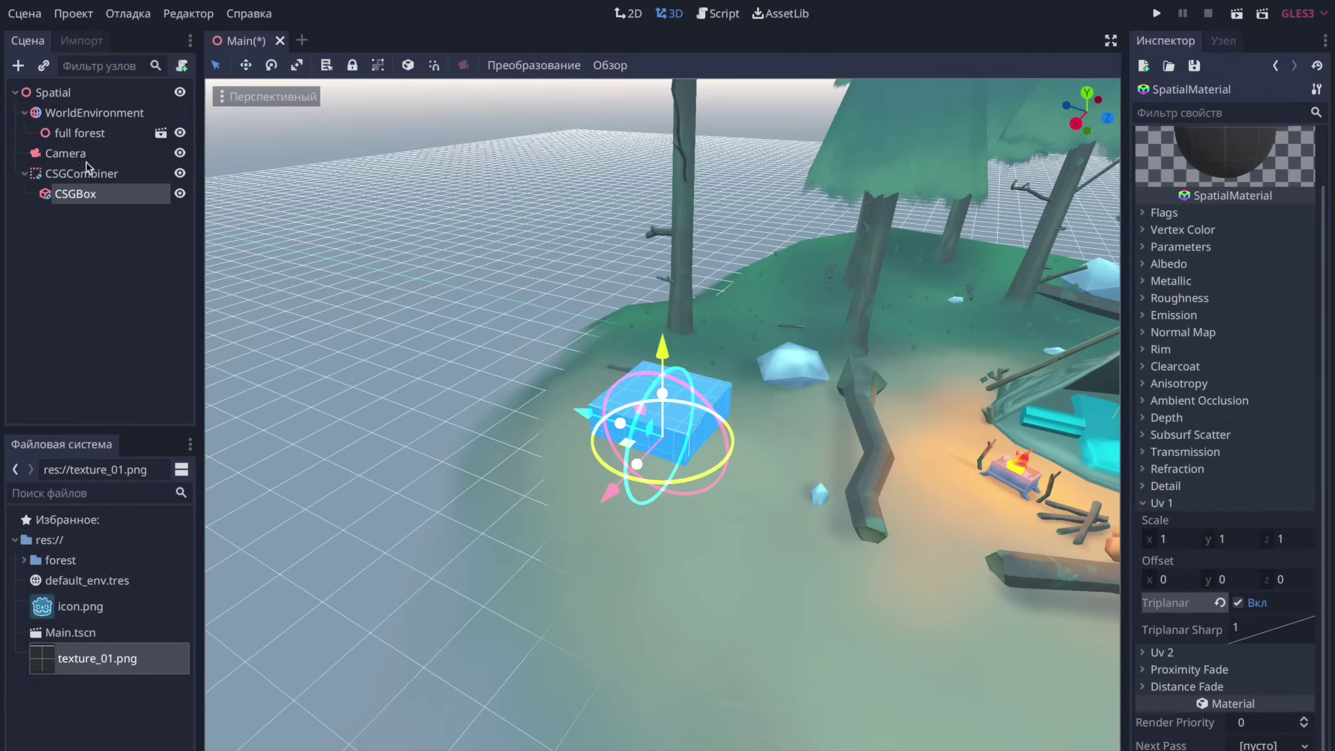
click(81, 154)
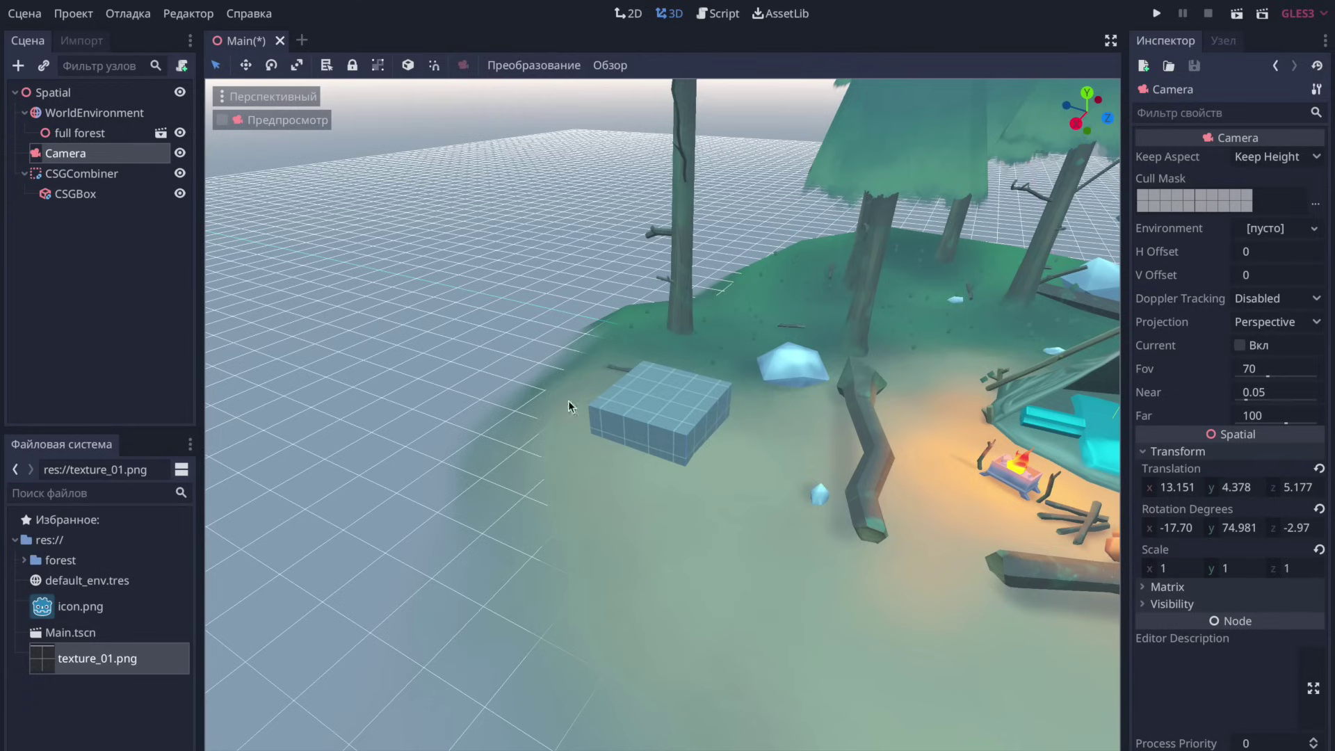
Resize the CSGBox with its viewport handles to width 6.471, height 2.982 and depth 6.278.
click(639, 424)
drag(636, 466, 554, 552)
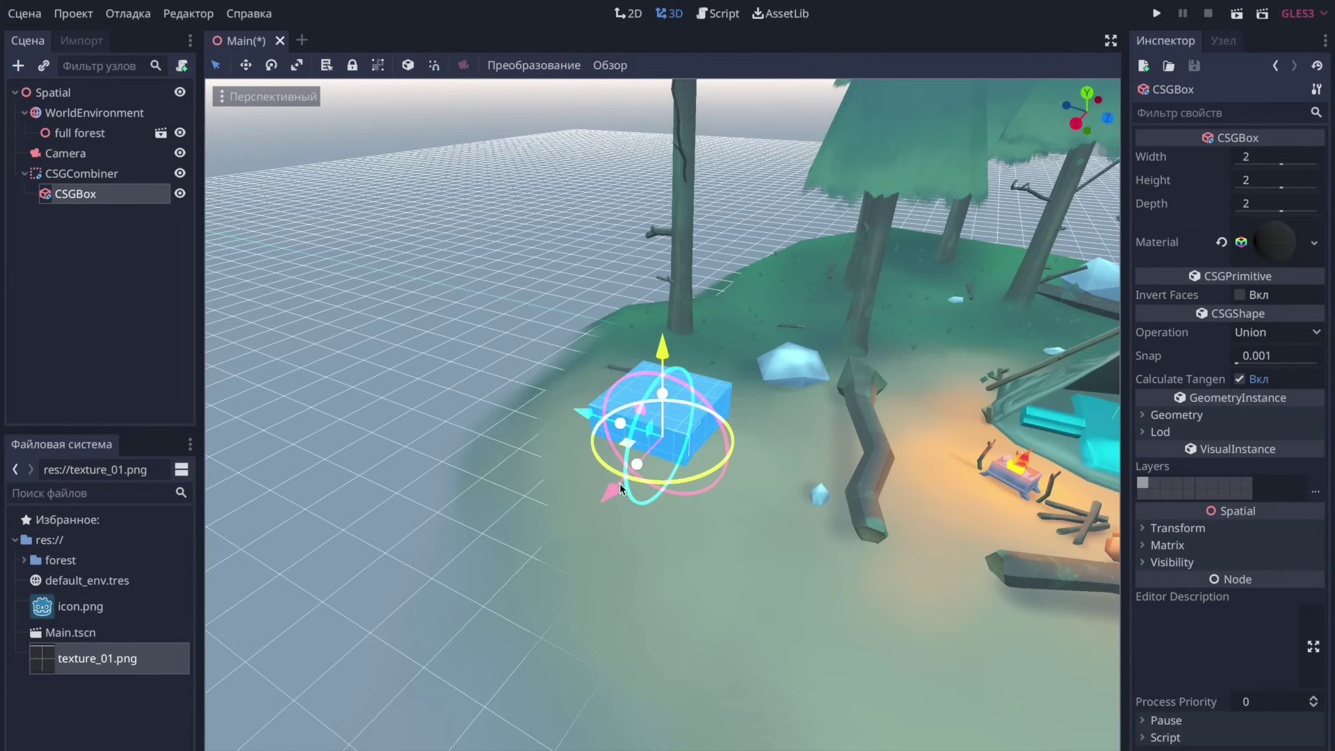
drag(620, 424, 541, 387)
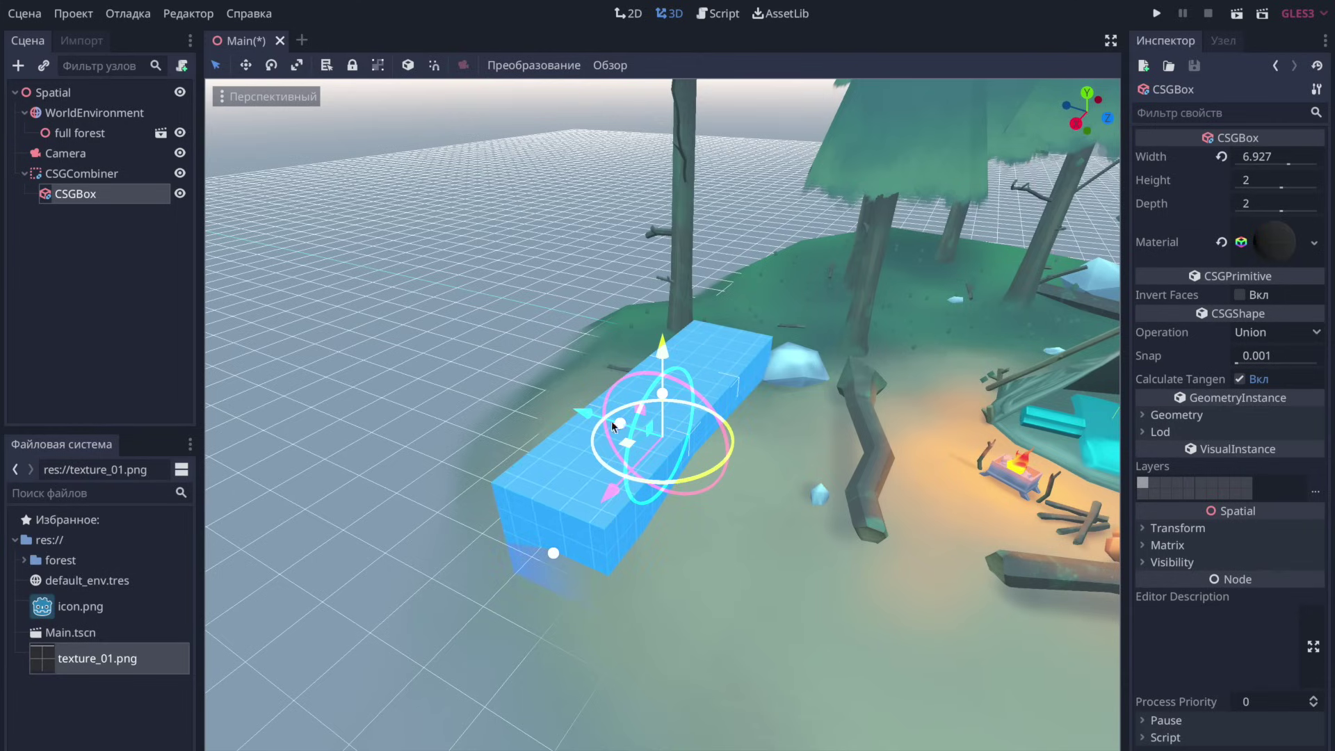
drag(661, 394, 601, 367)
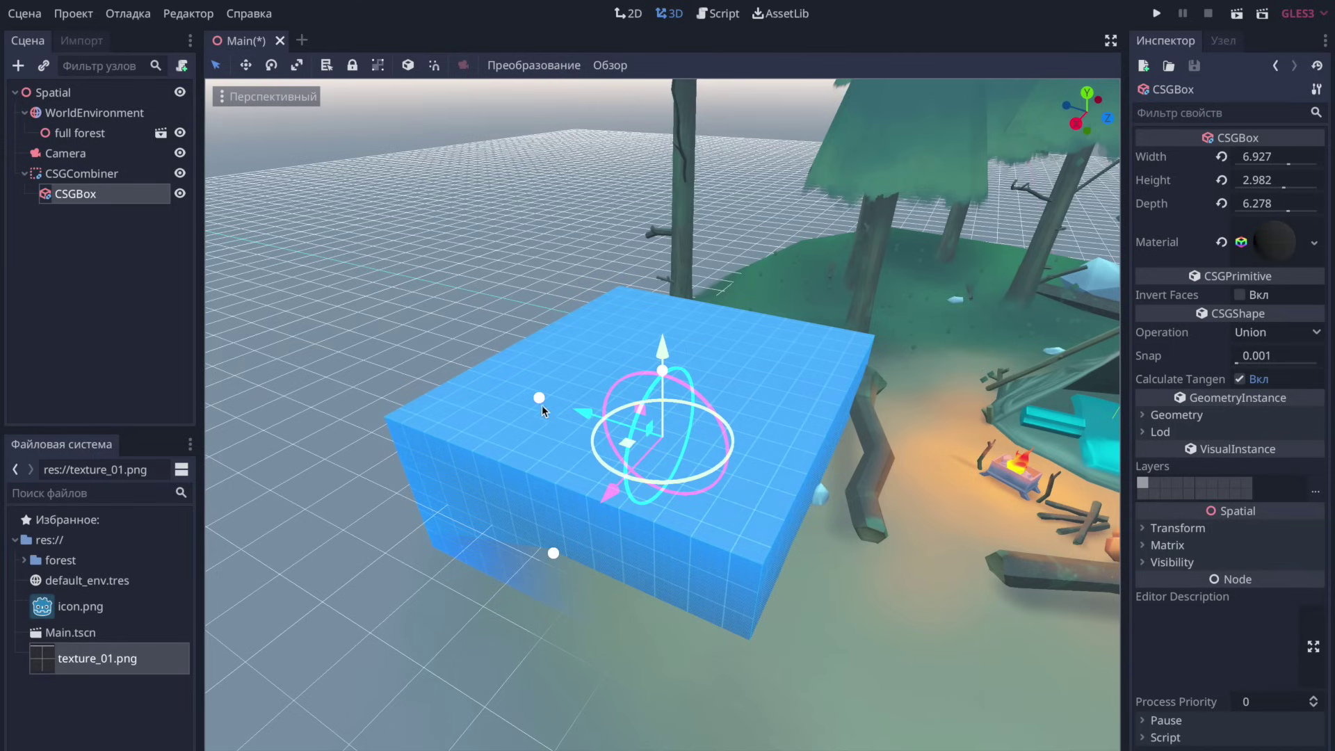
click(96, 158)
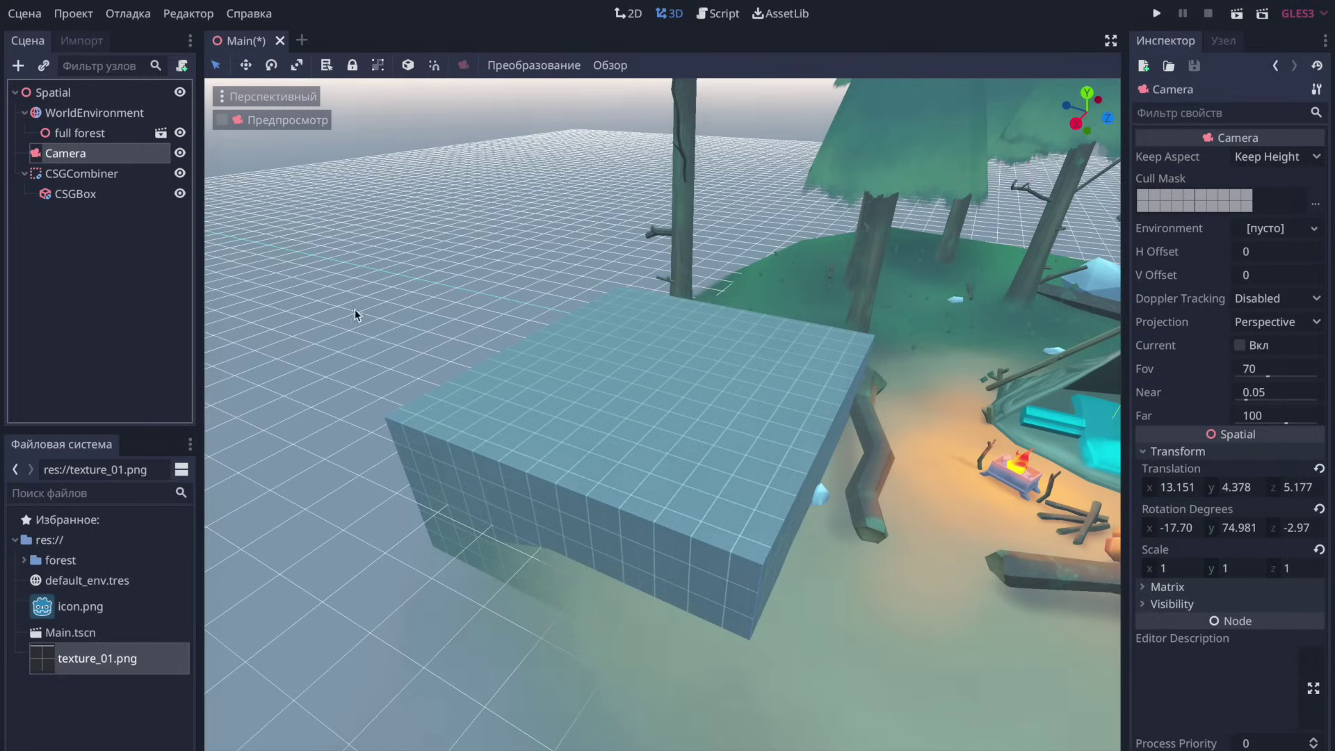
click(635, 494)
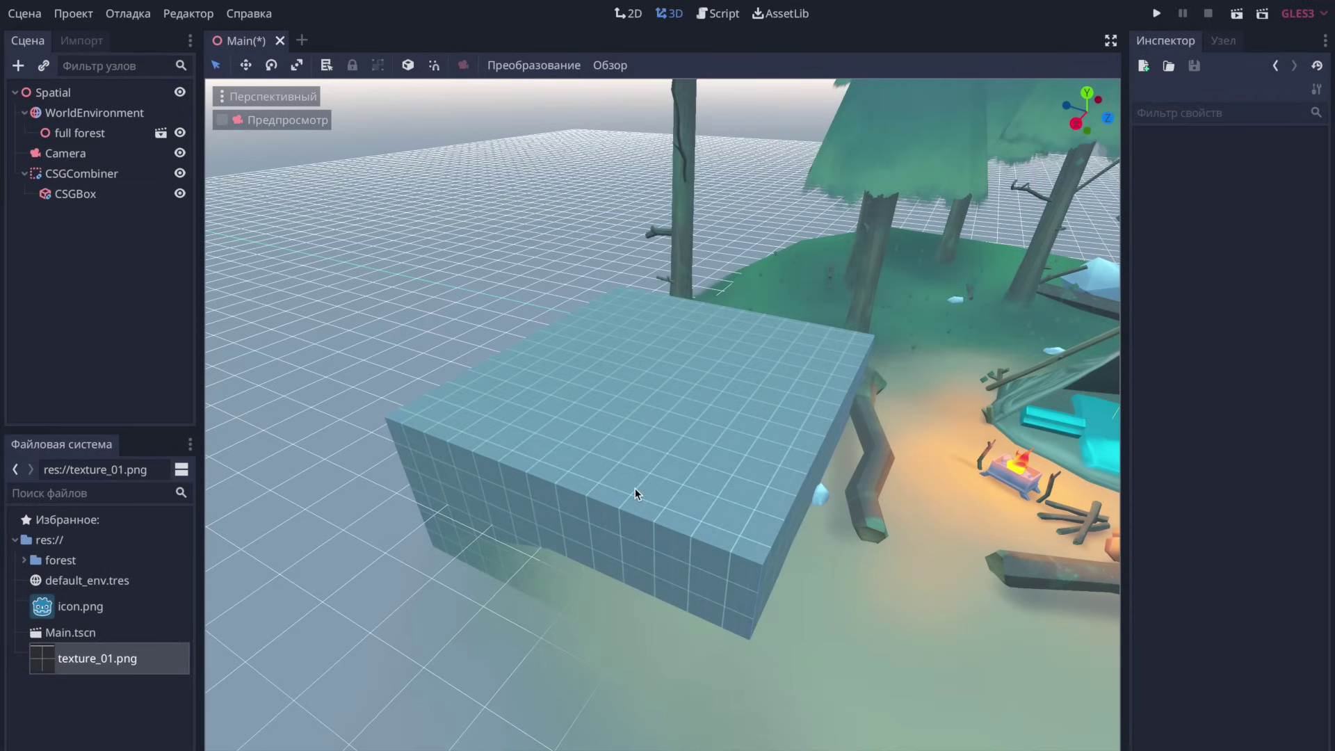
click(79, 197)
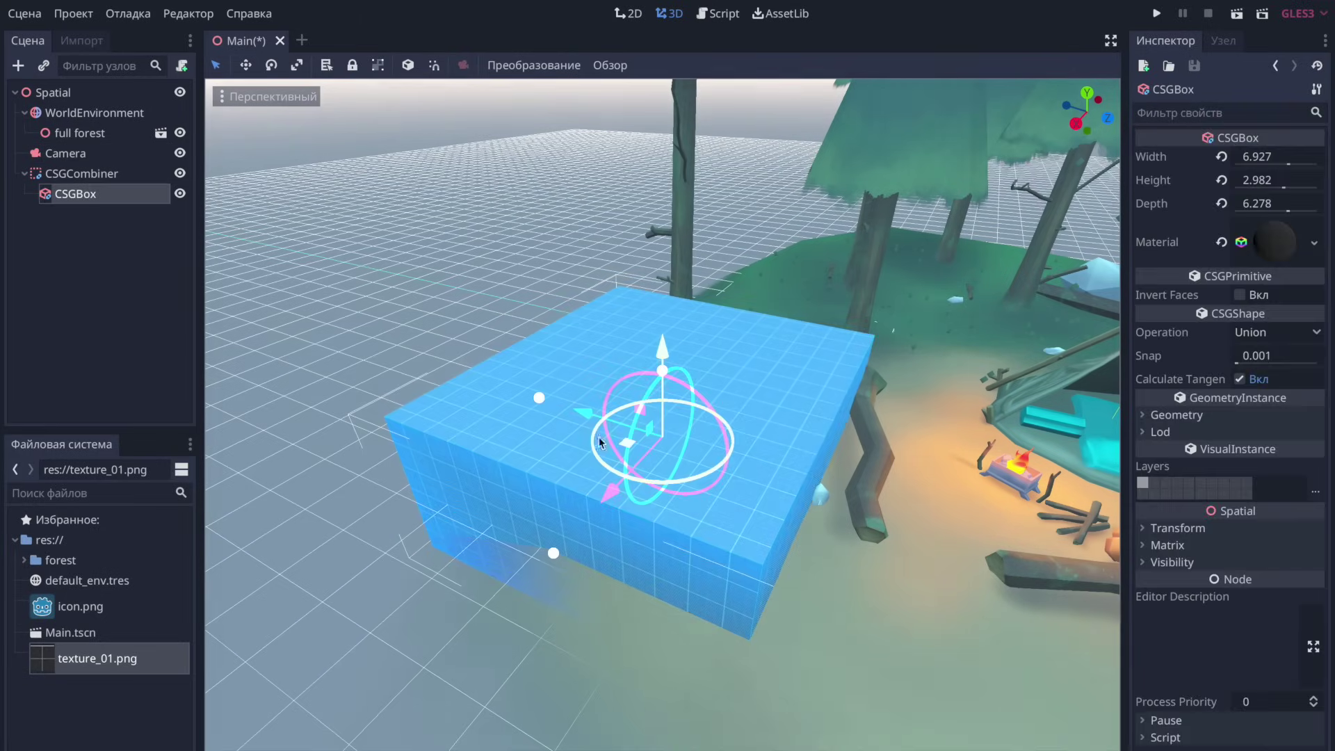
drag(553, 554, 568, 548)
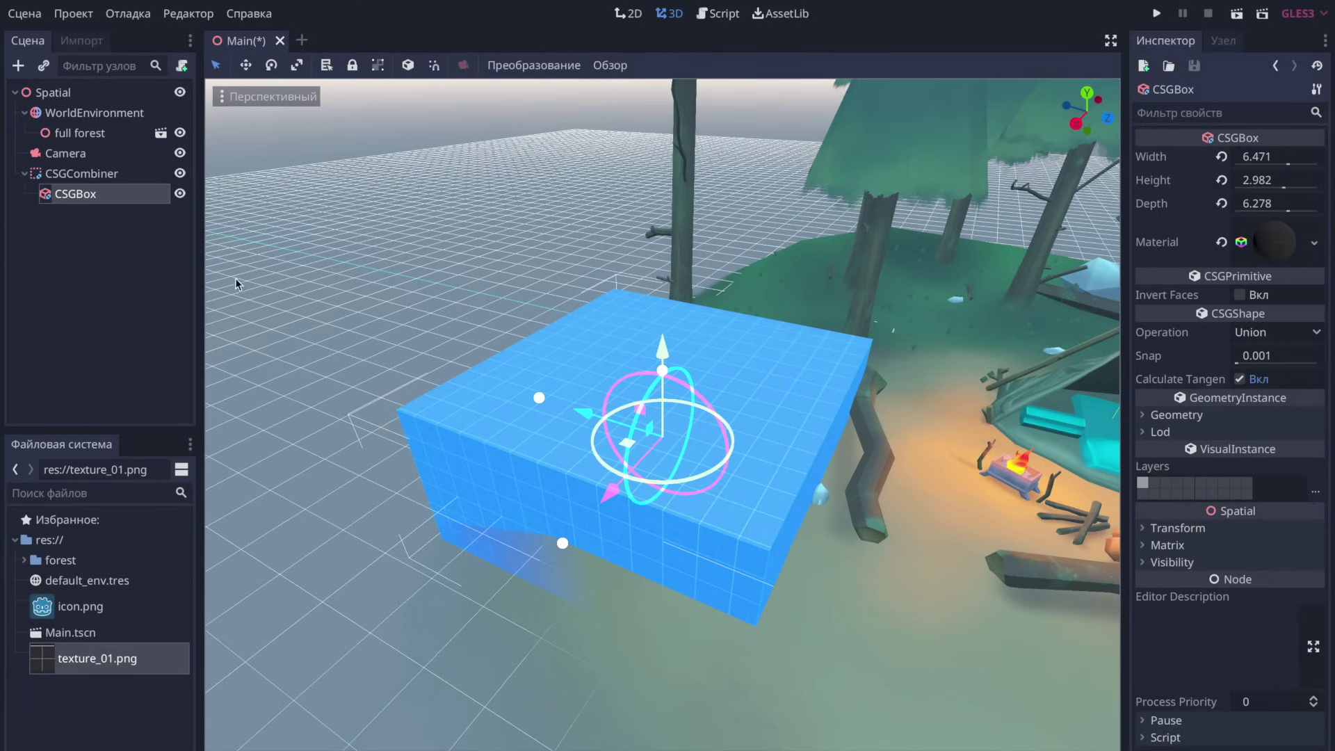
Add a CSGBox child node under the CSGBox and move it above the platform's rear corner.
right_click(74, 192)
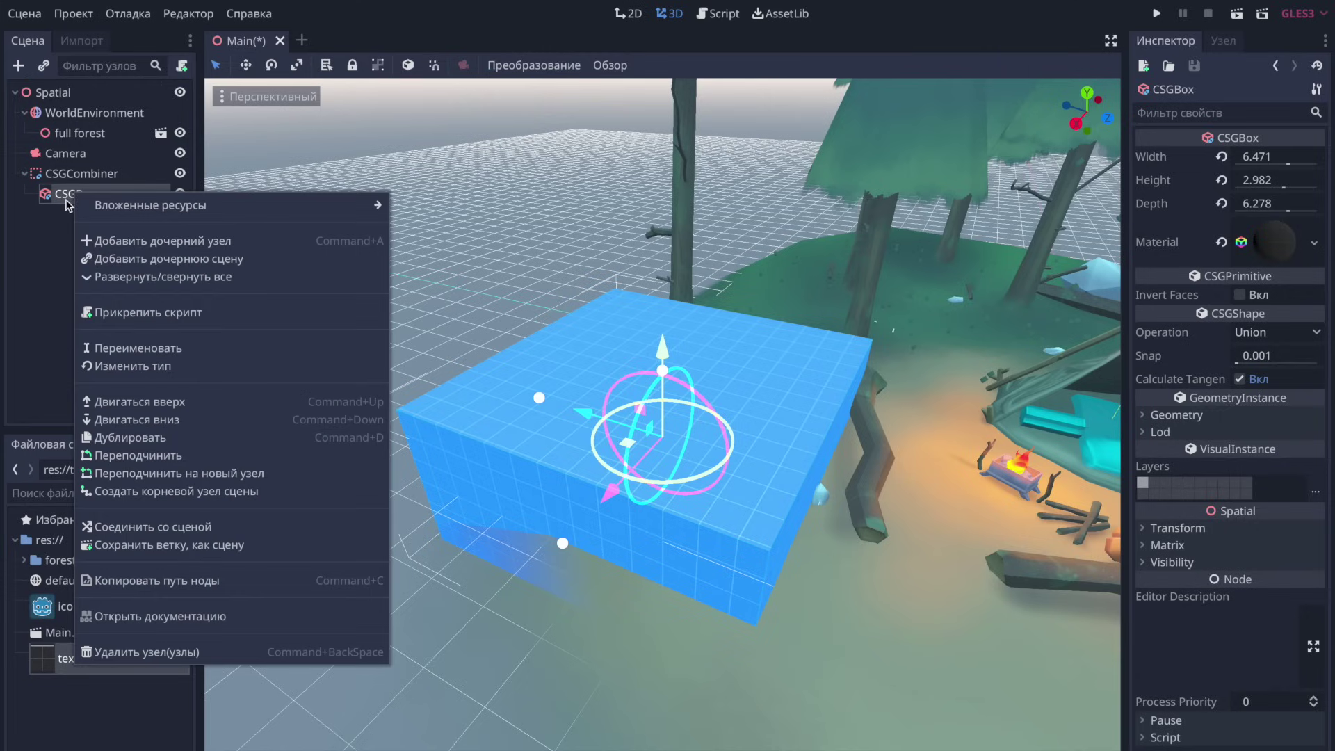
click(202, 245)
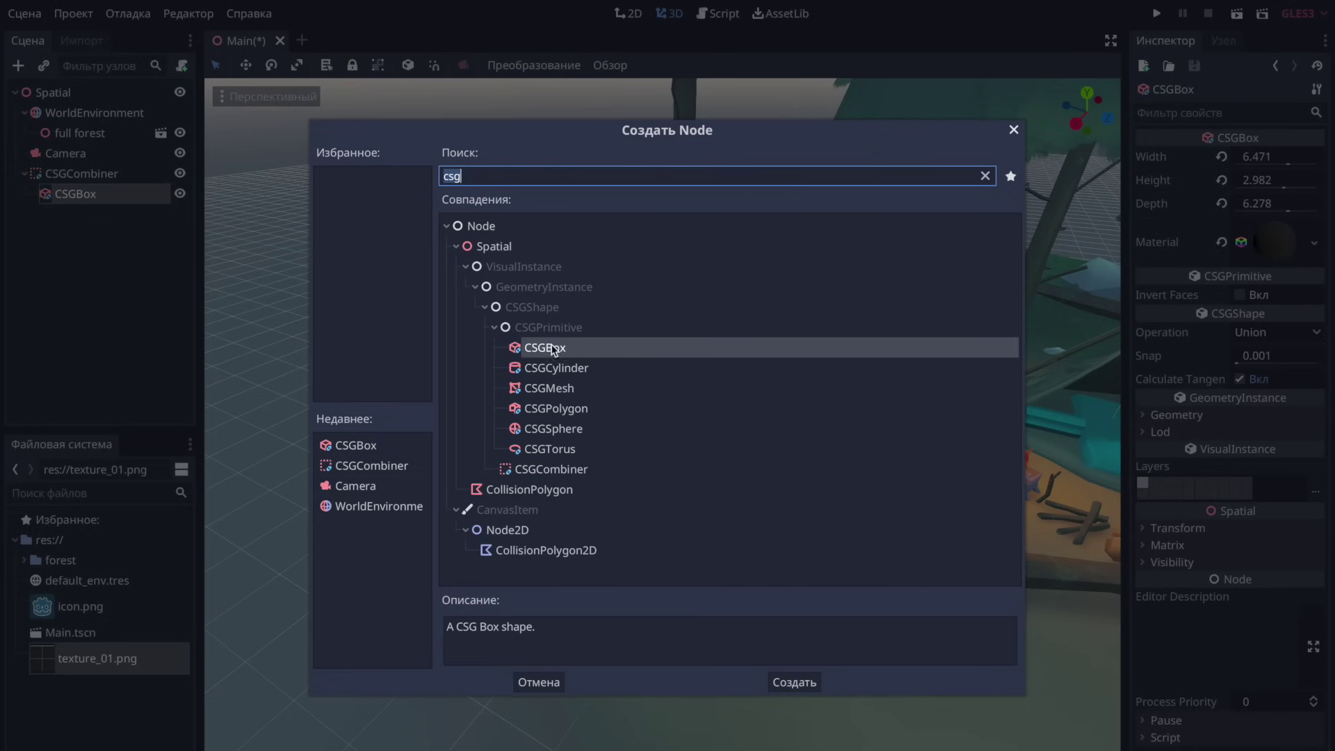
double_click(551, 346)
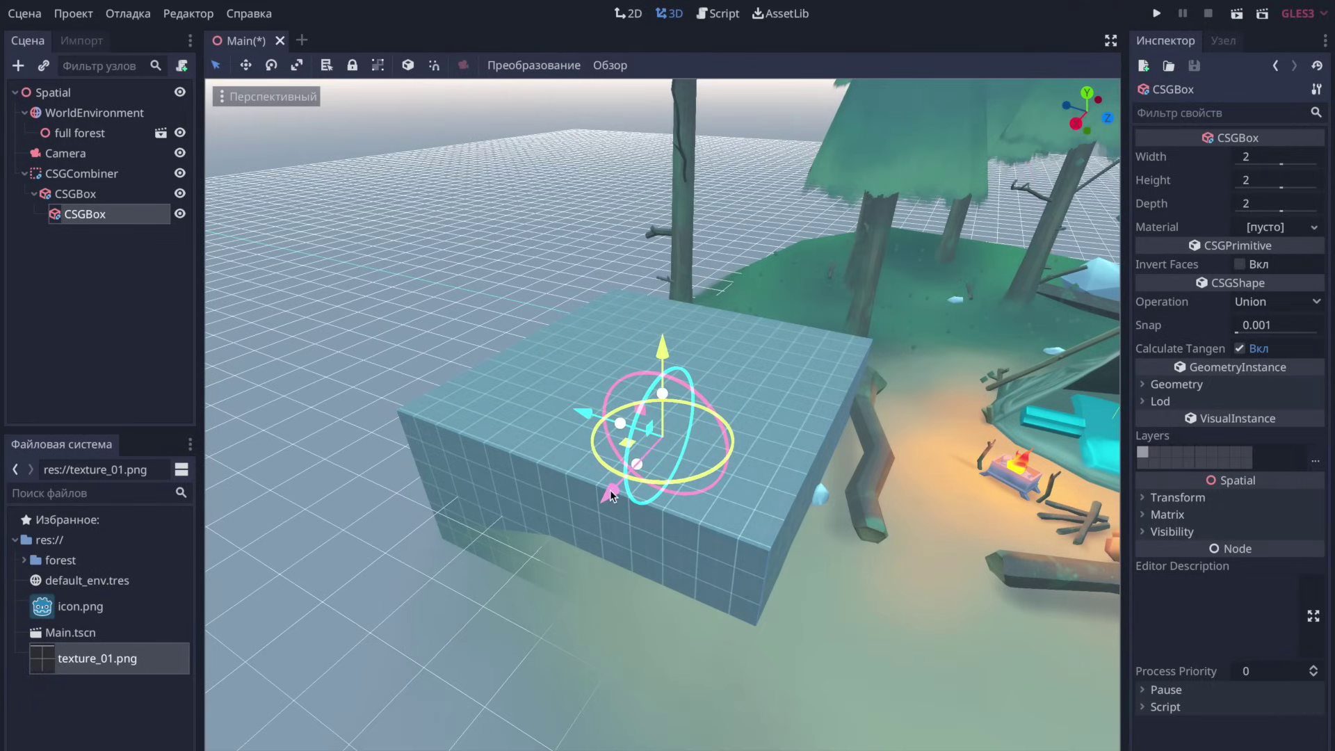
drag(615, 497, 819, 268)
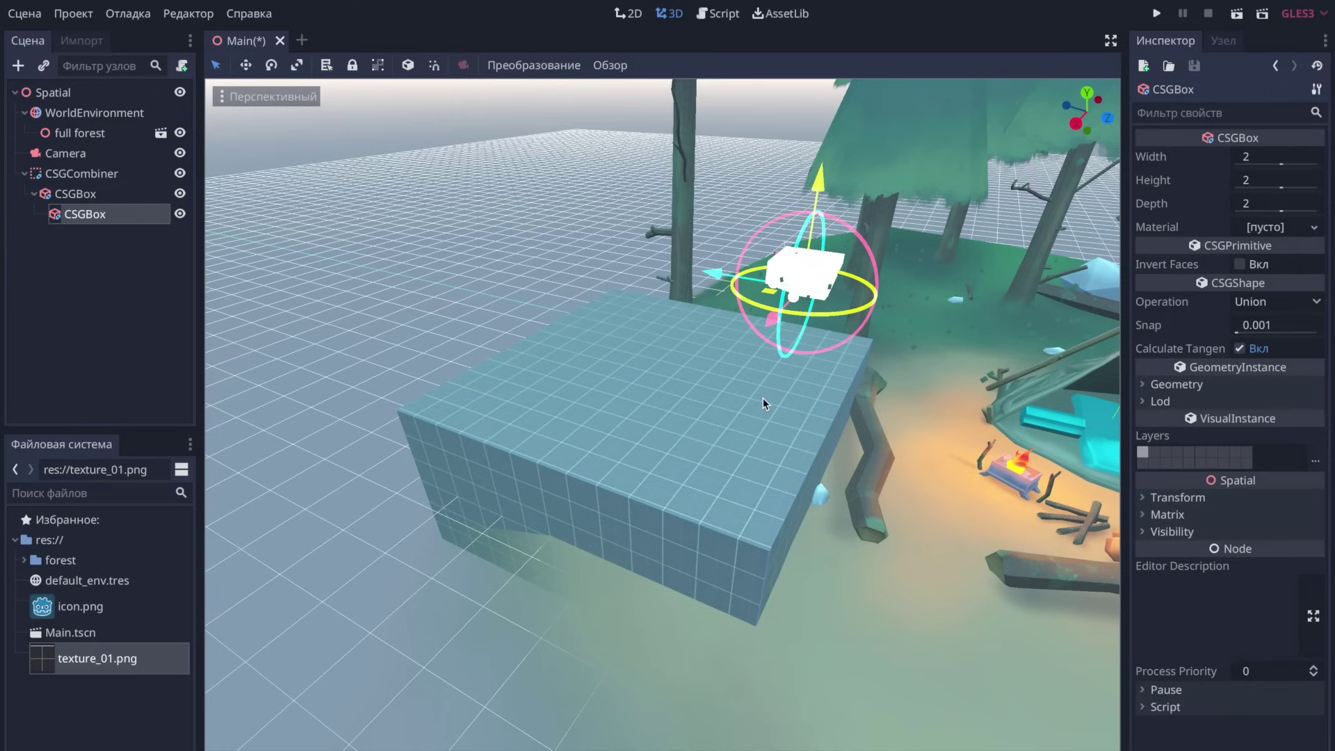
Save the platform's material as csgbox_material.tres and apply it to the small child CSGBox.
click(80, 195)
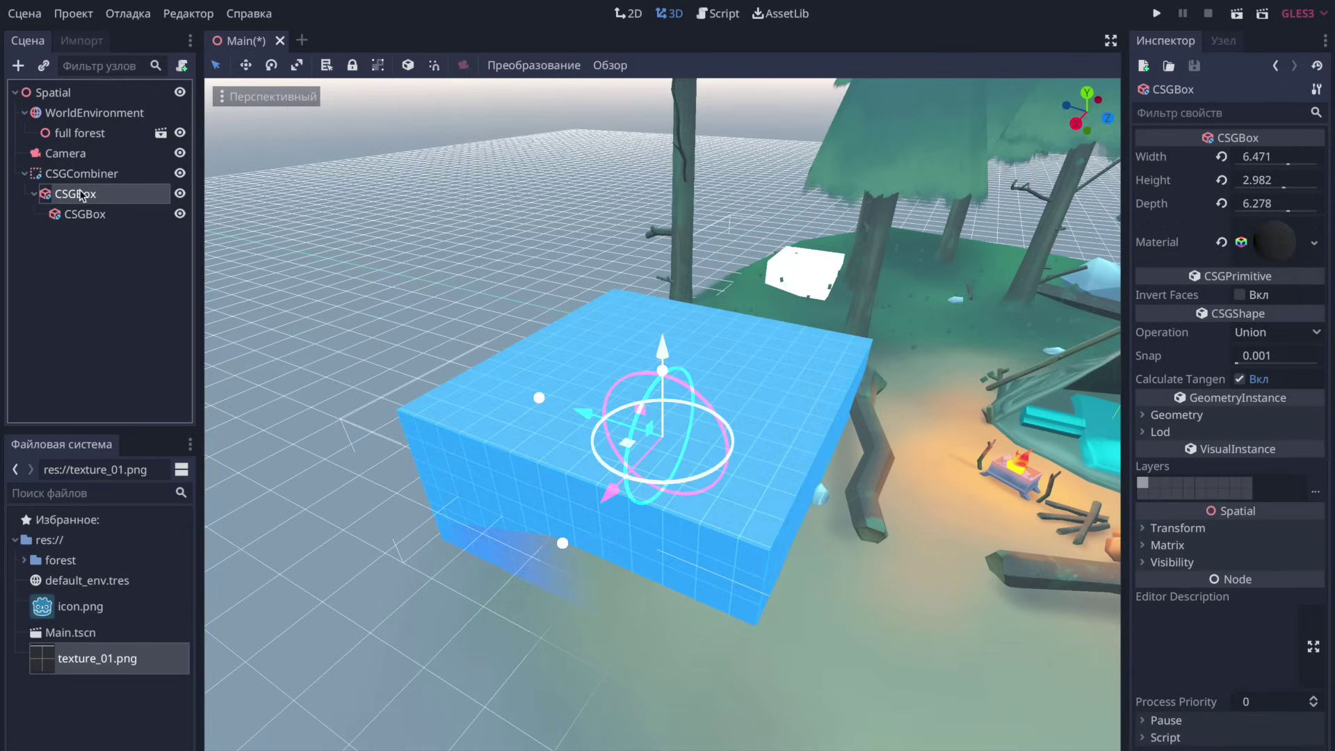
click(1314, 245)
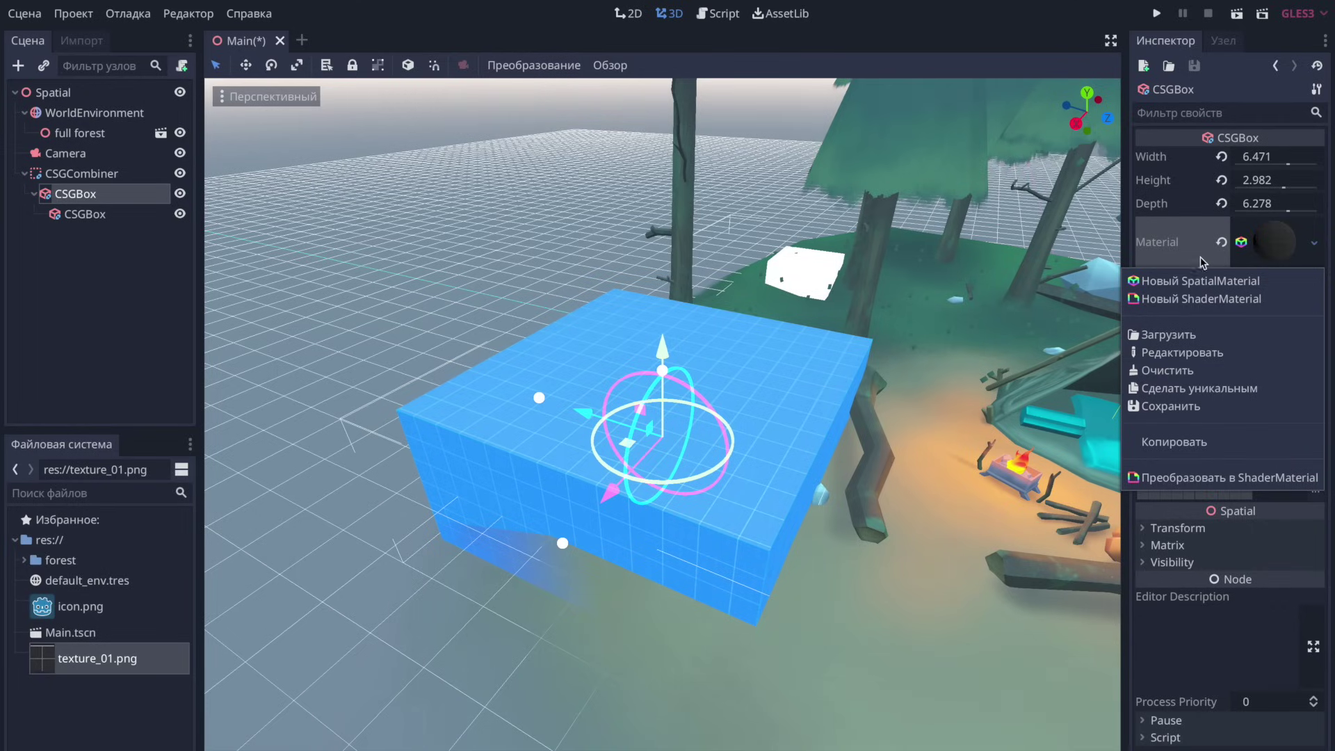
click(1169, 408)
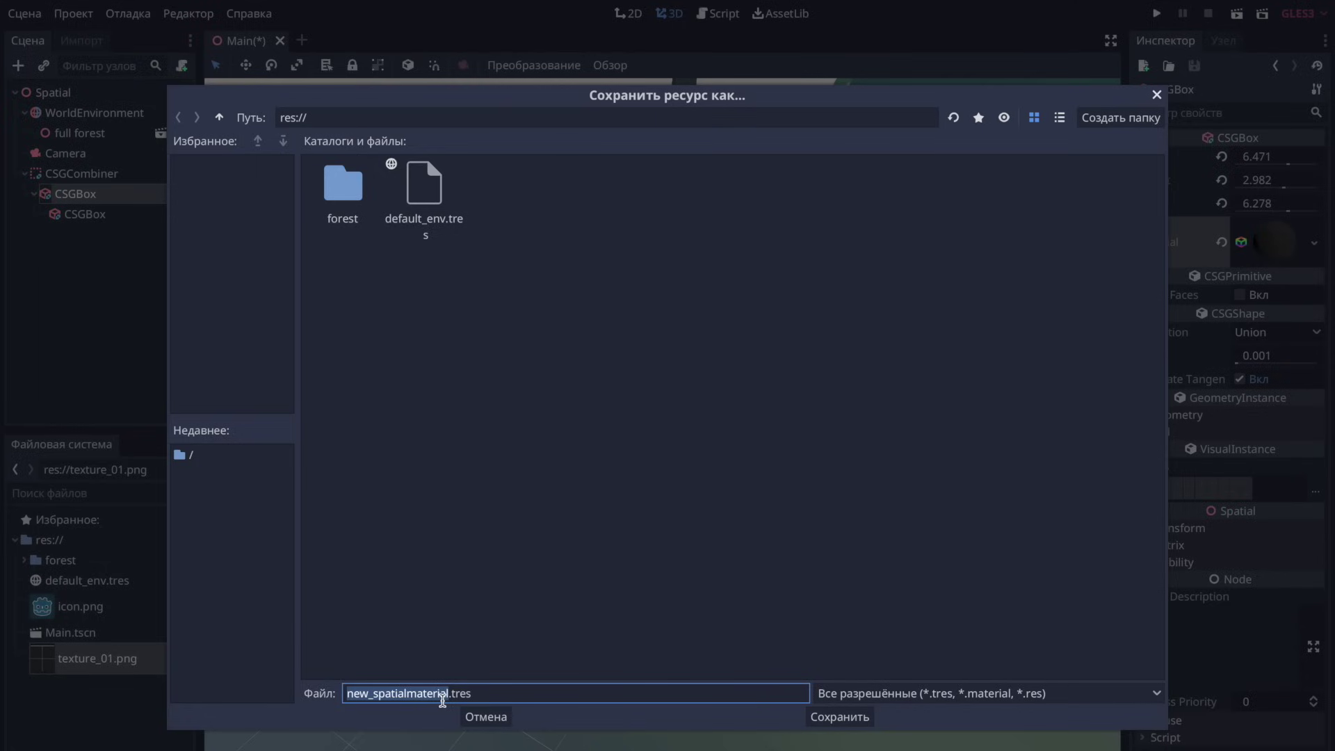
text(csgbox_ma)
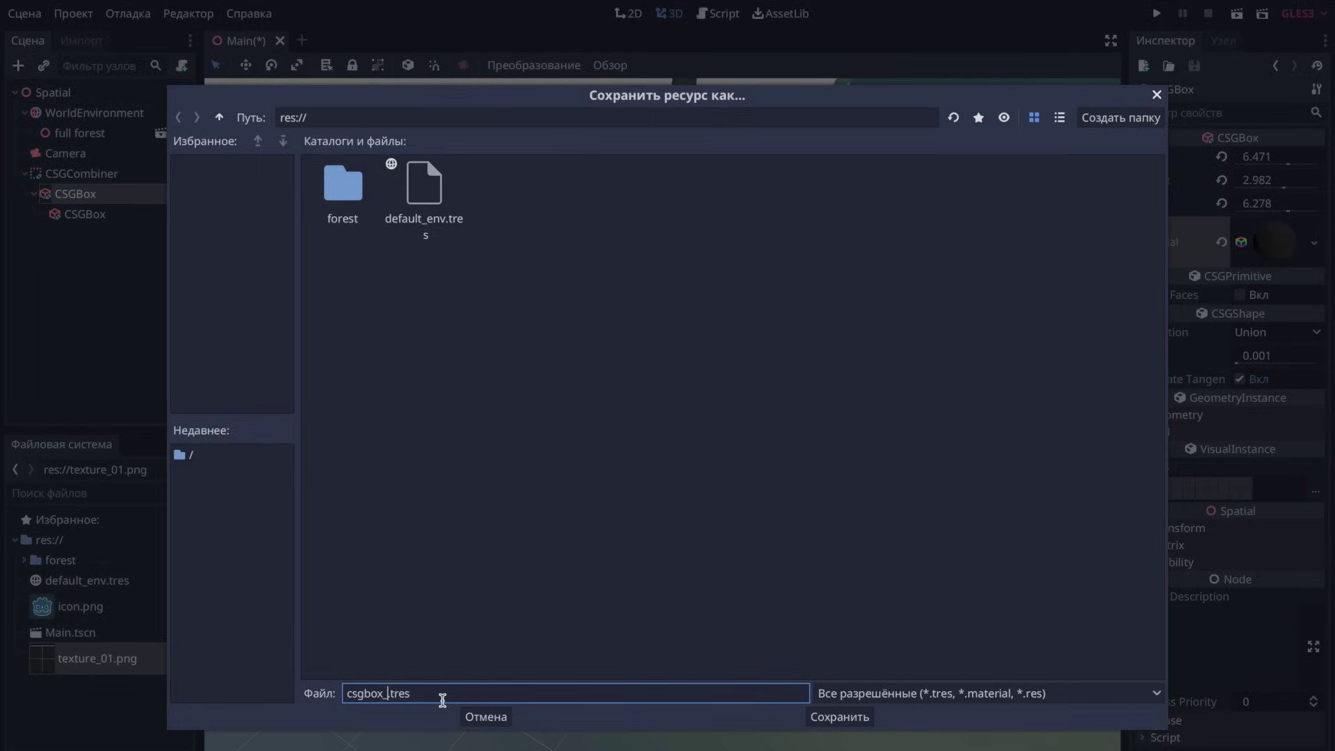
text(terial)
key(Return)
click(82, 215)
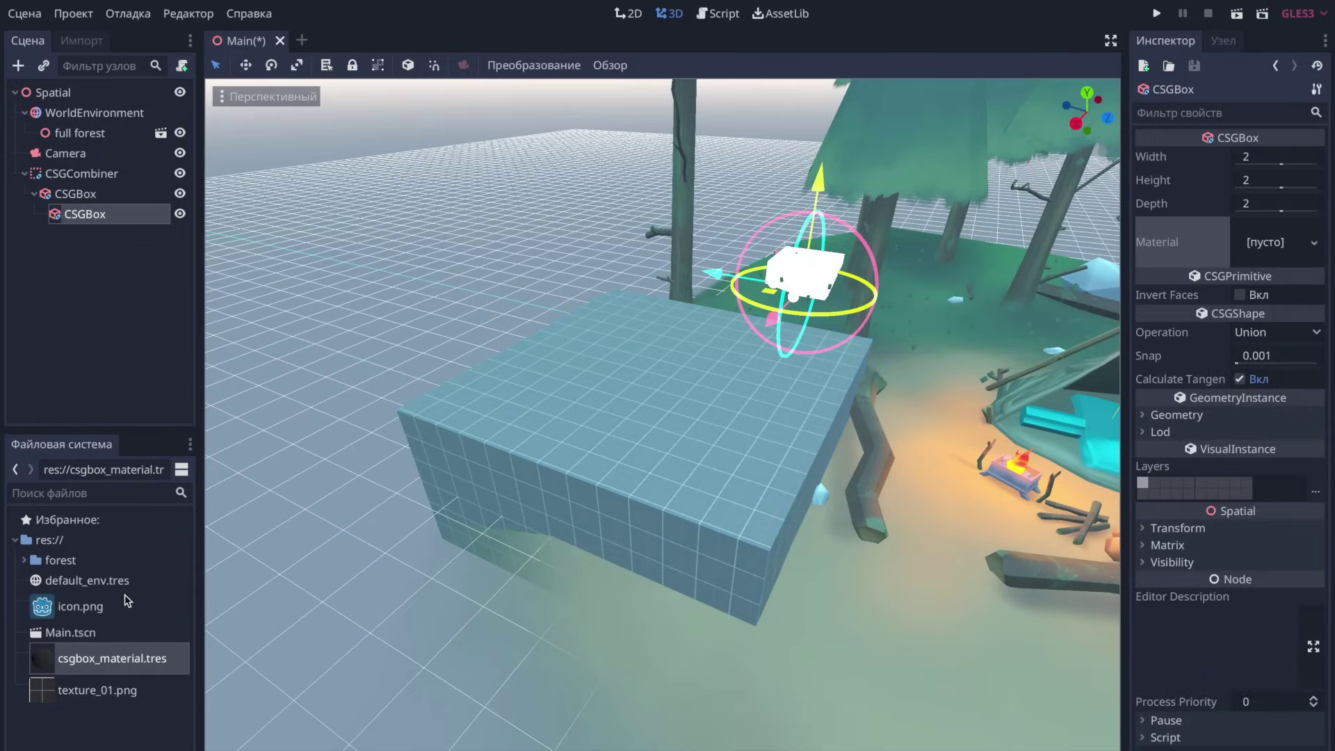
mouse_move(75, 664)
mouse_down()
mouse_move(562, 592)
mouse_move(1260, 240)
mouse_up()
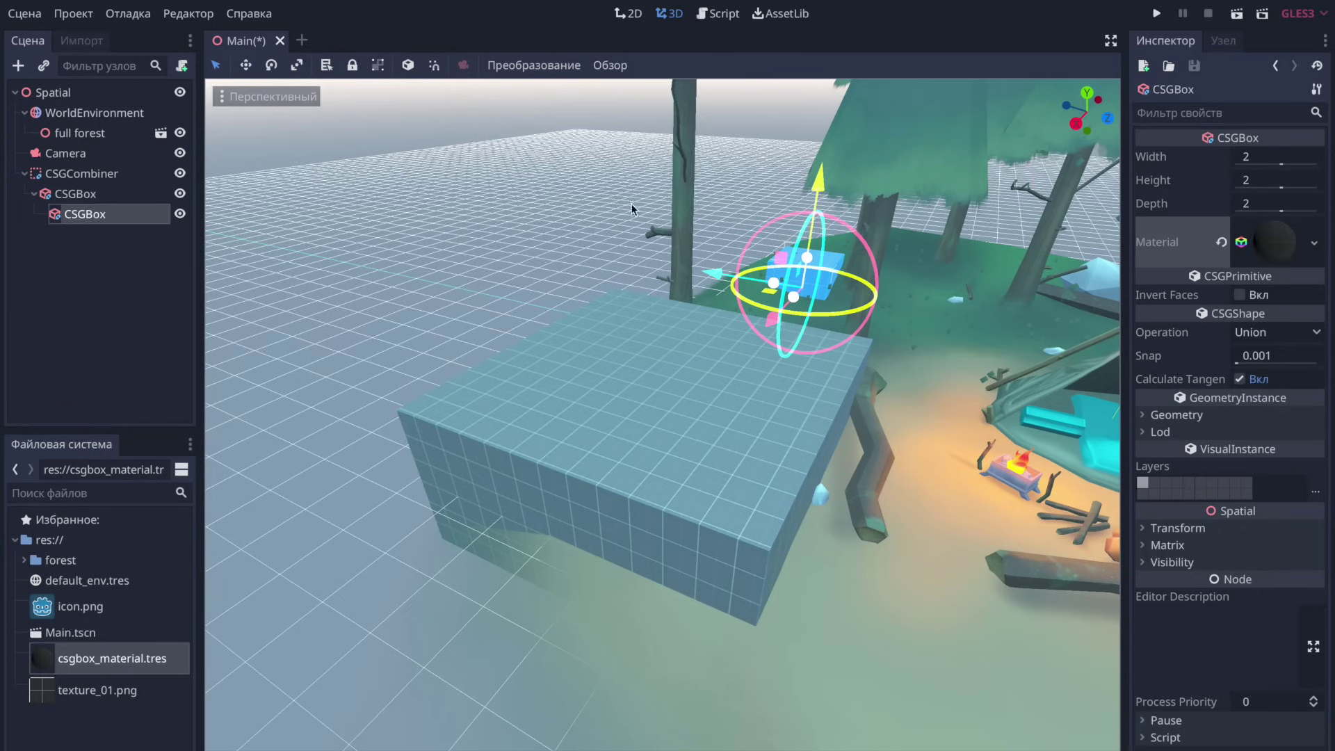
click(73, 193)
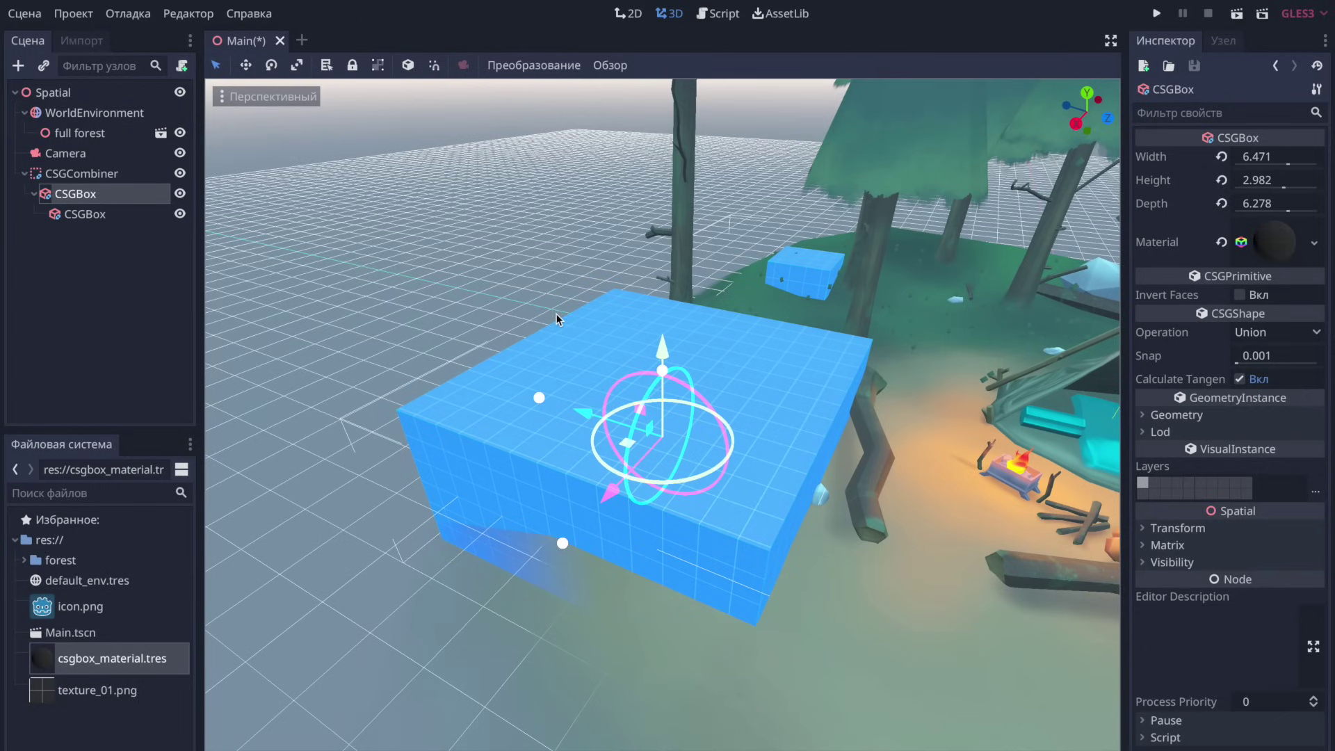
Move the child CSGBox onto the platform and resize it to 5.643 × 3.012 × 2.
click(97, 215)
mouse_move(769, 321)
mouse_down()
mouse_move(632, 407)
mouse_move(706, 411)
mouse_up()
drag(786, 440, 719, 515)
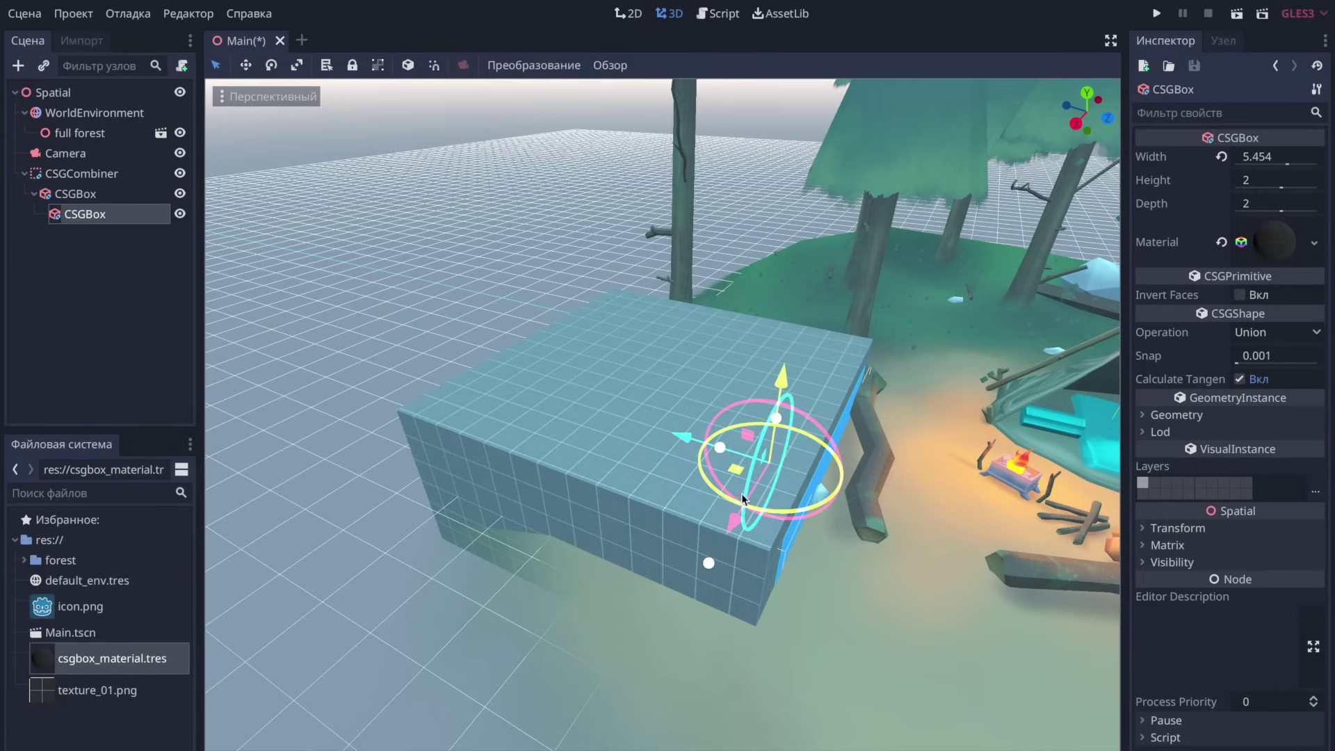
mouse_move(707, 557)
mouse_down()
mouse_move(722, 547)
mouse_move(696, 591)
mouse_up()
drag(778, 418, 766, 391)
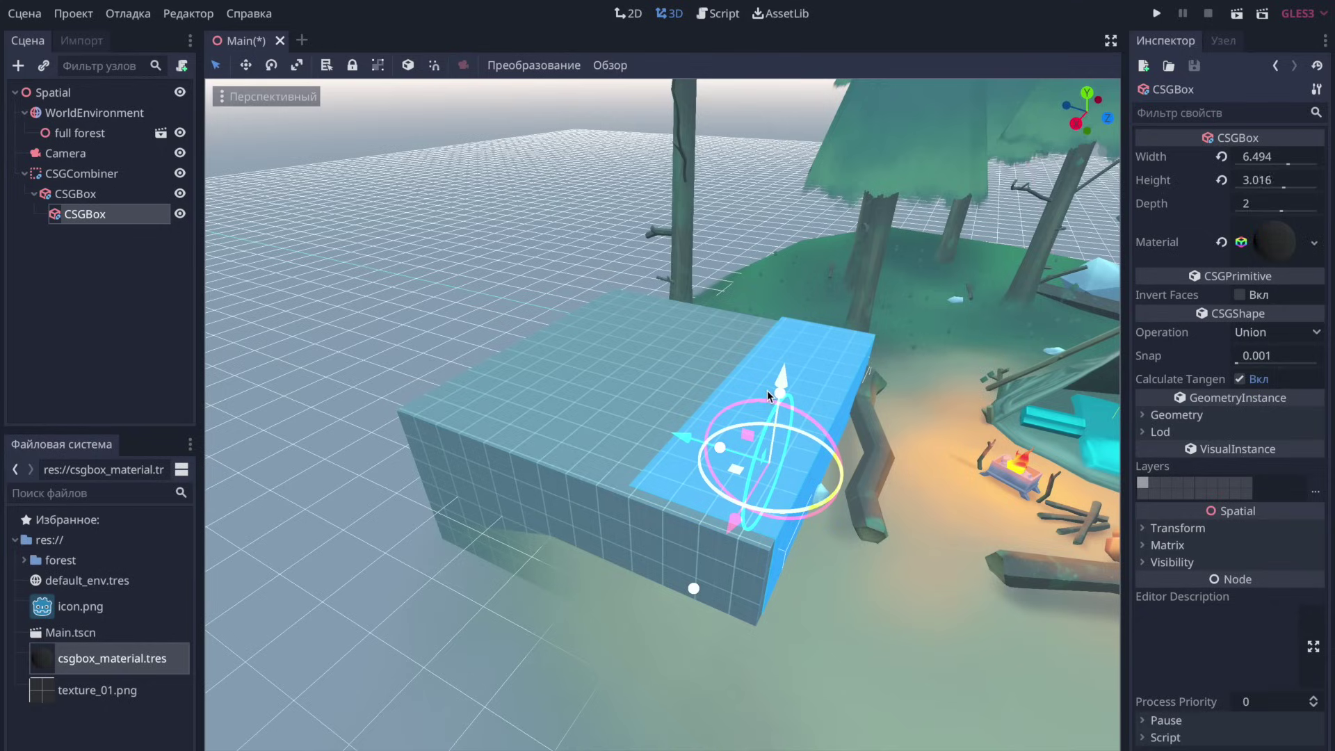
click(688, 590)
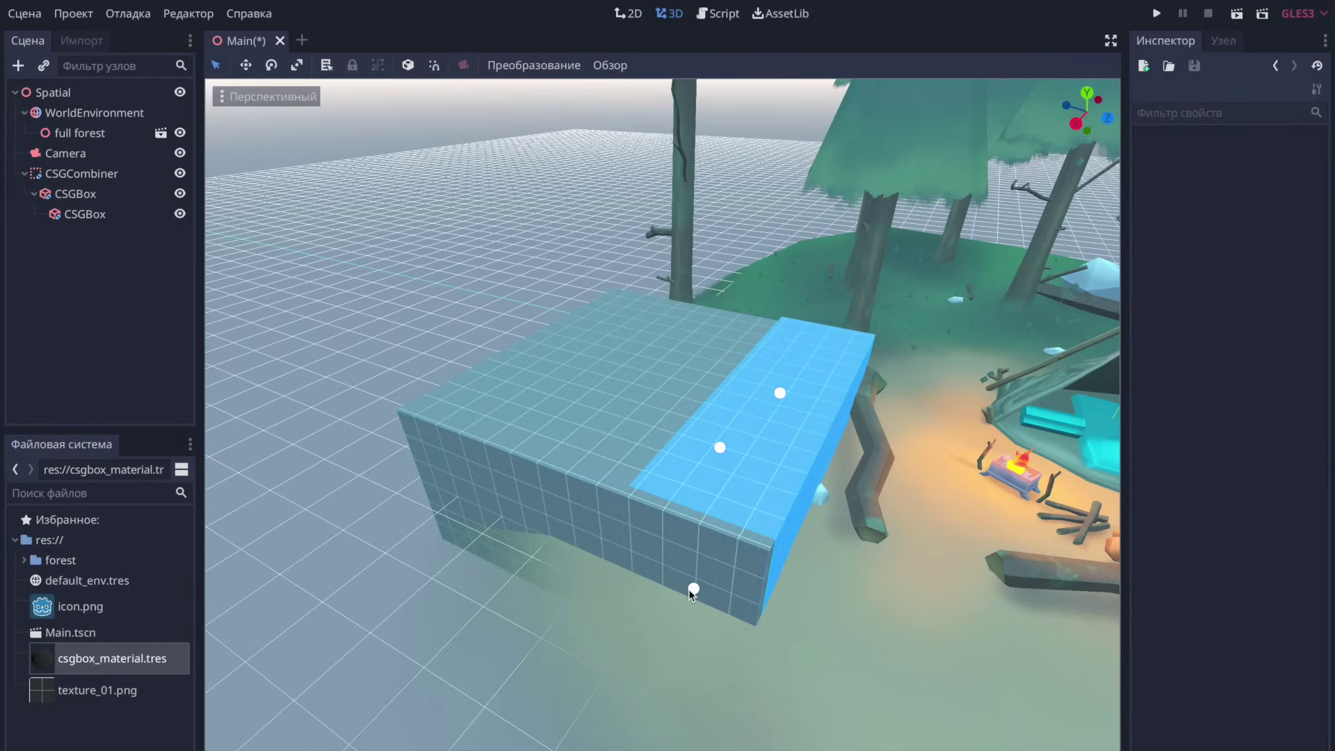
drag(695, 590, 719, 564)
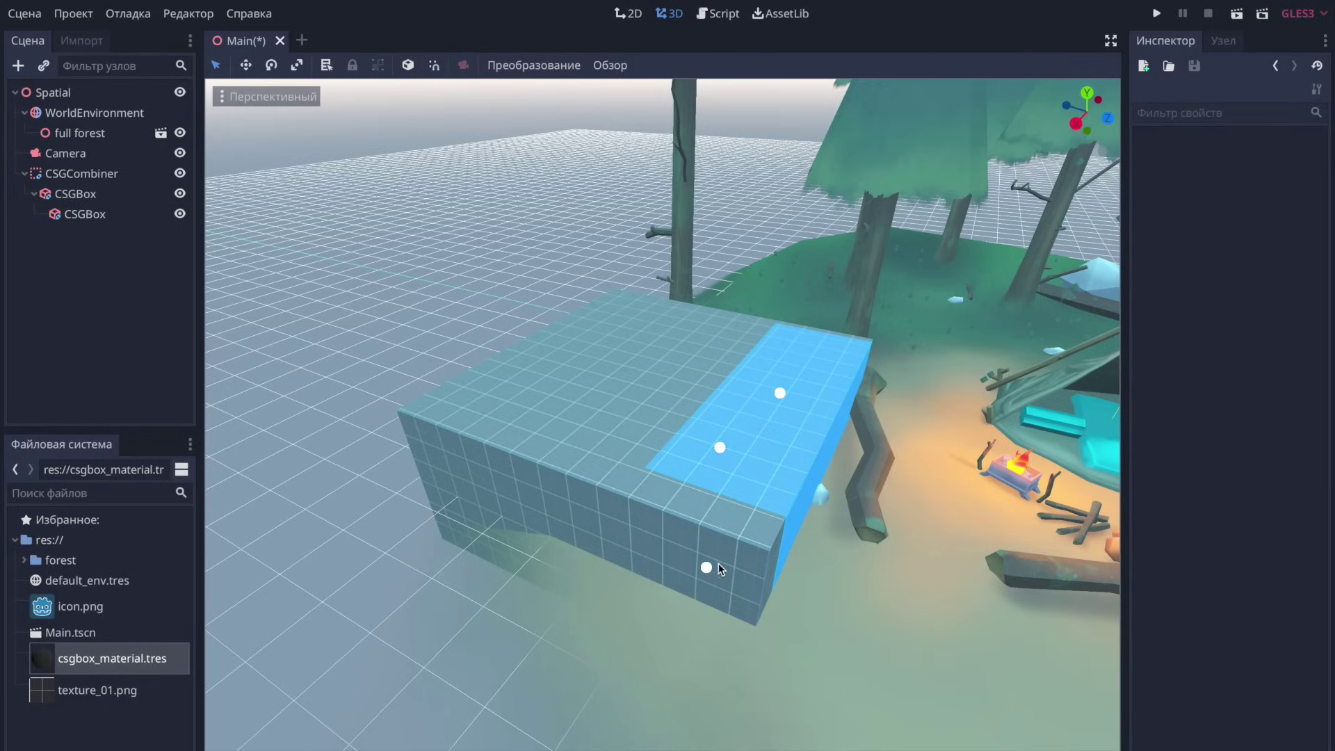
click(769, 445)
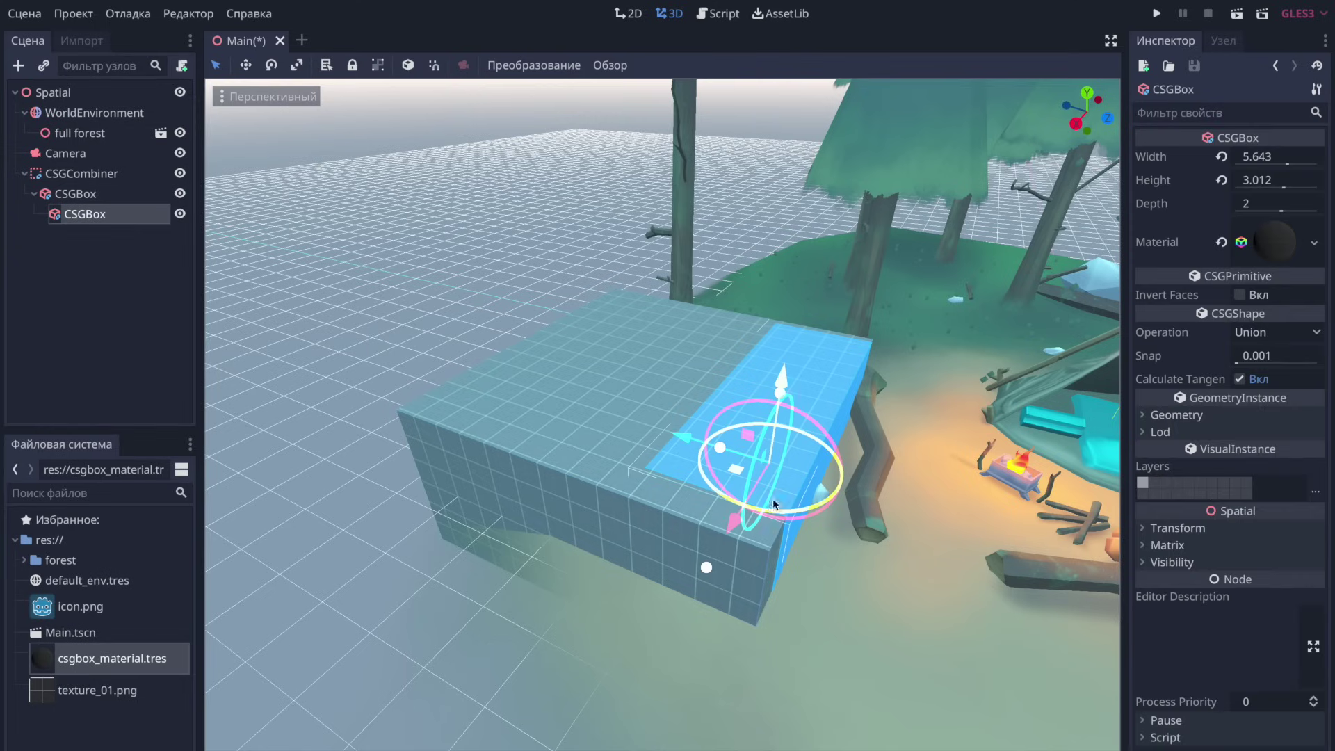
drag(730, 523, 721, 537)
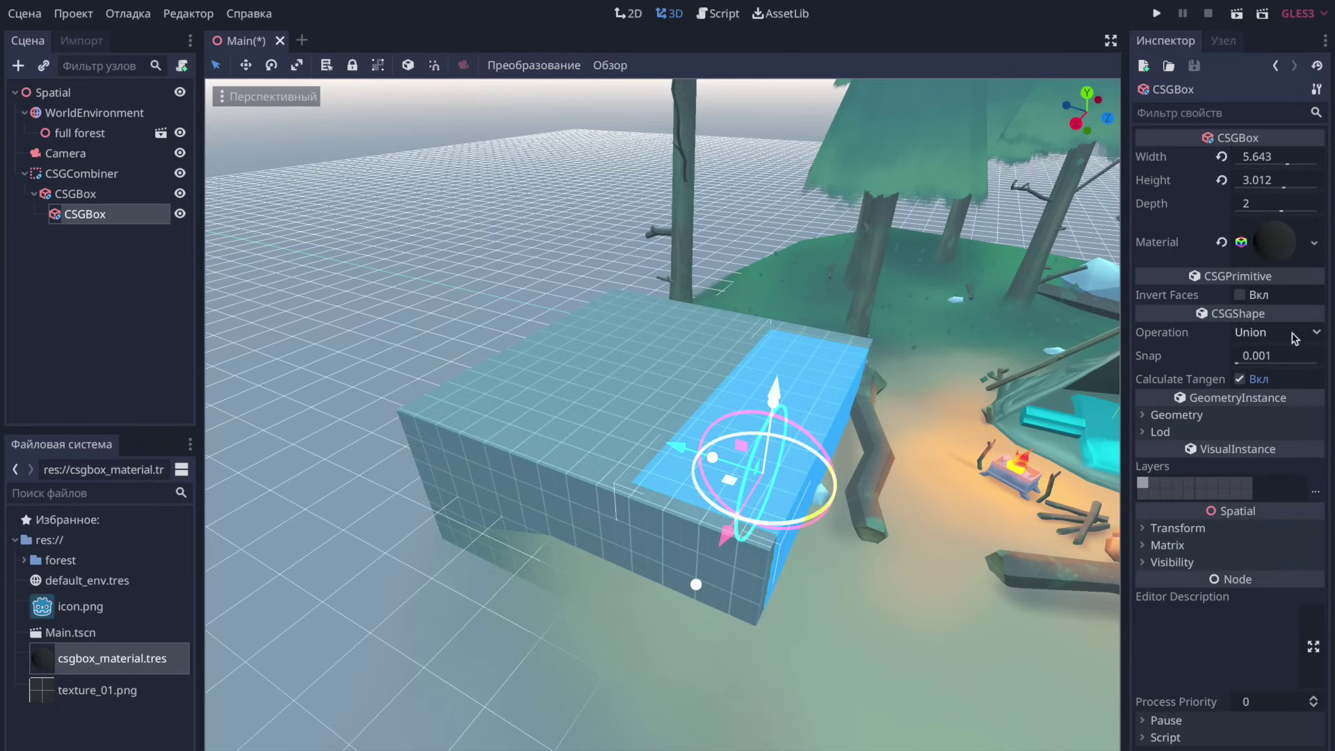
Set the child box's Operation to Subtraction and reduce its height to 1.304, then orbit to inspect.
click(1319, 335)
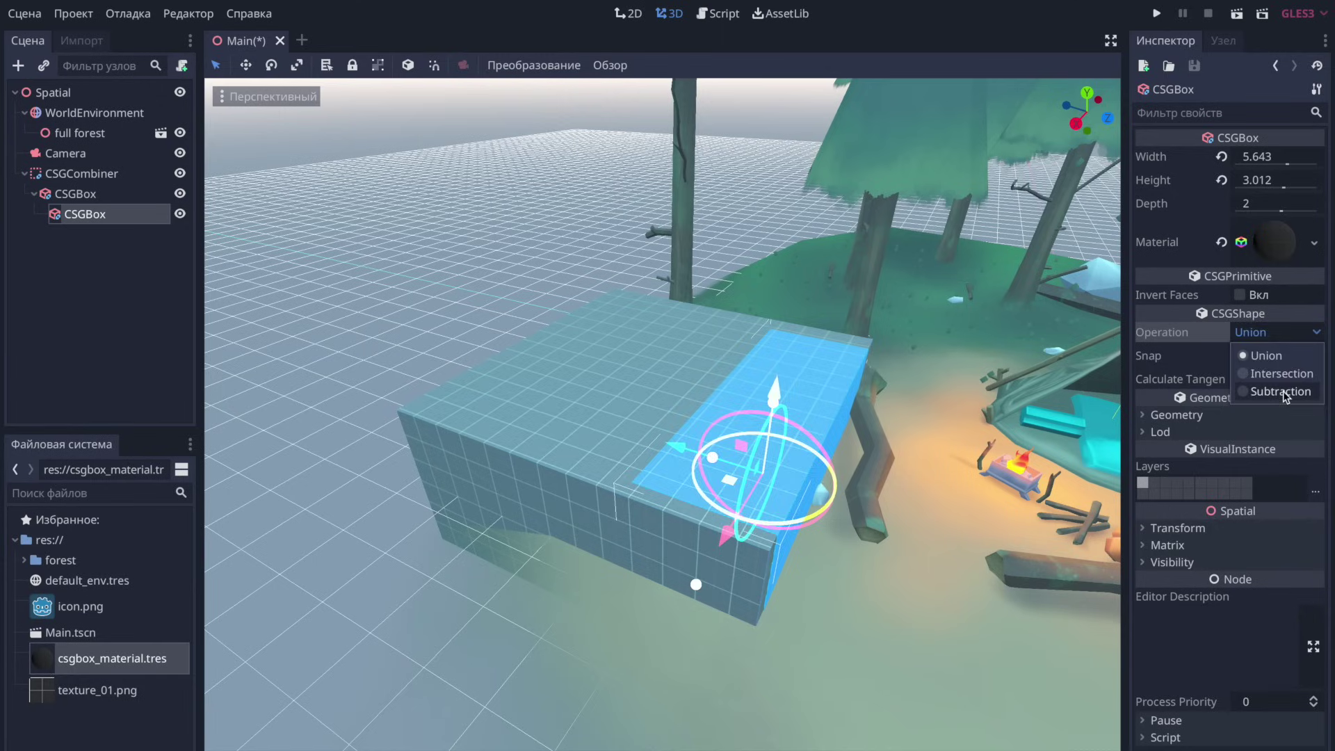
click(1283, 391)
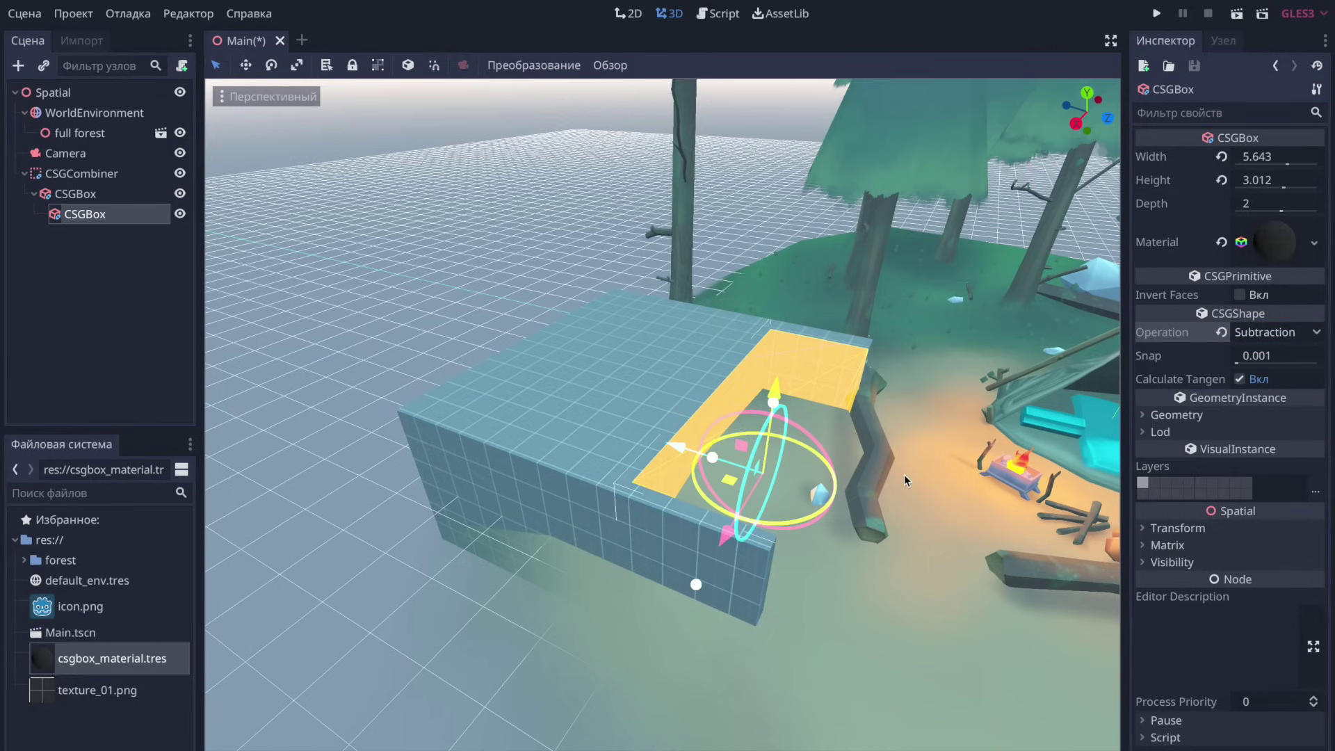
drag(775, 388, 784, 327)
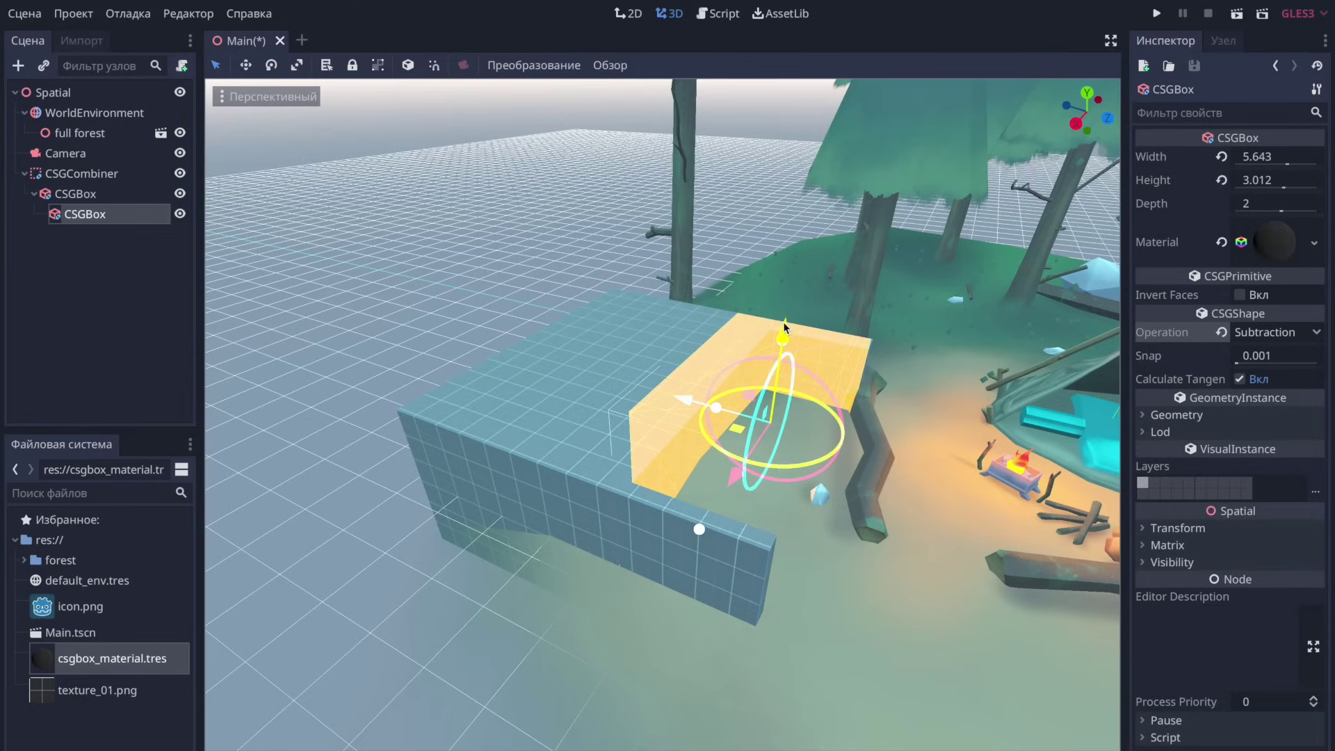
drag(785, 325, 800, 509)
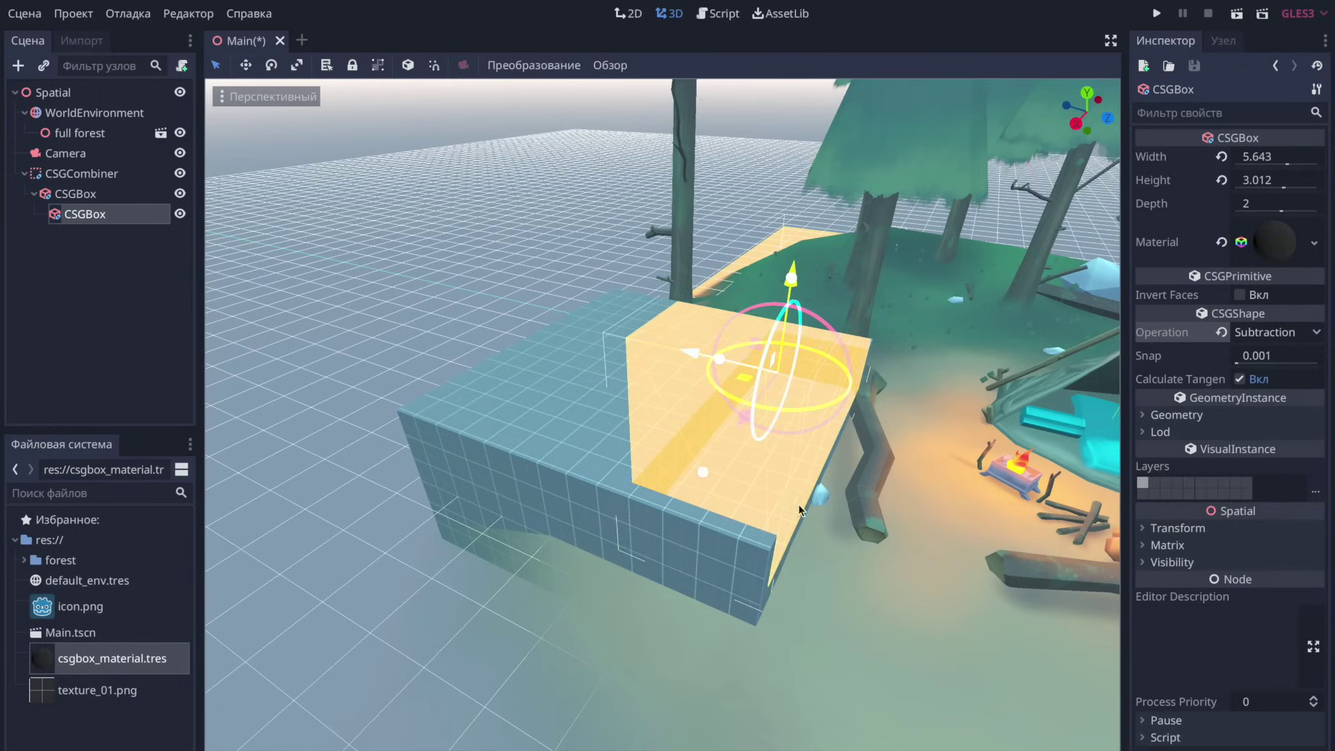
mouse_move(792, 282)
mouse_down()
mouse_move(784, 336)
mouse_move(788, 318)
mouse_up()
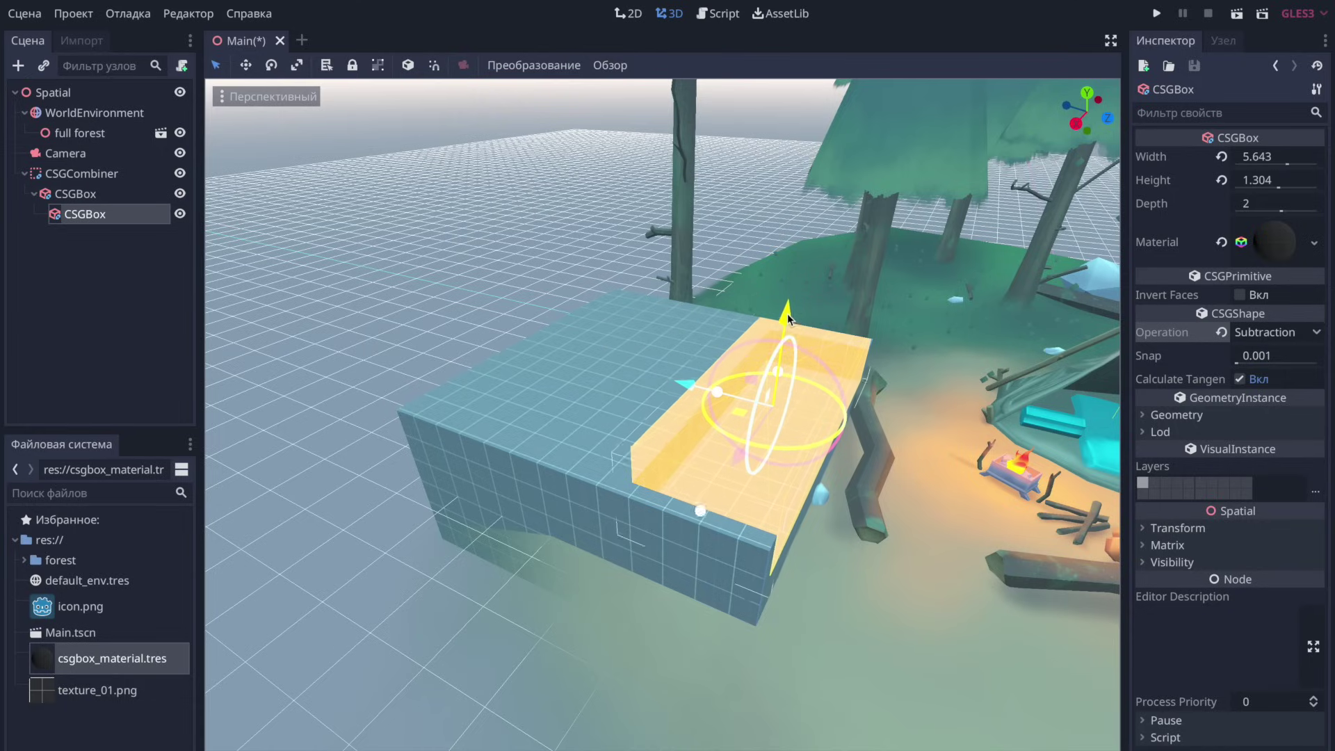
click(87, 154)
right_drag(686, 403, 686, 403)
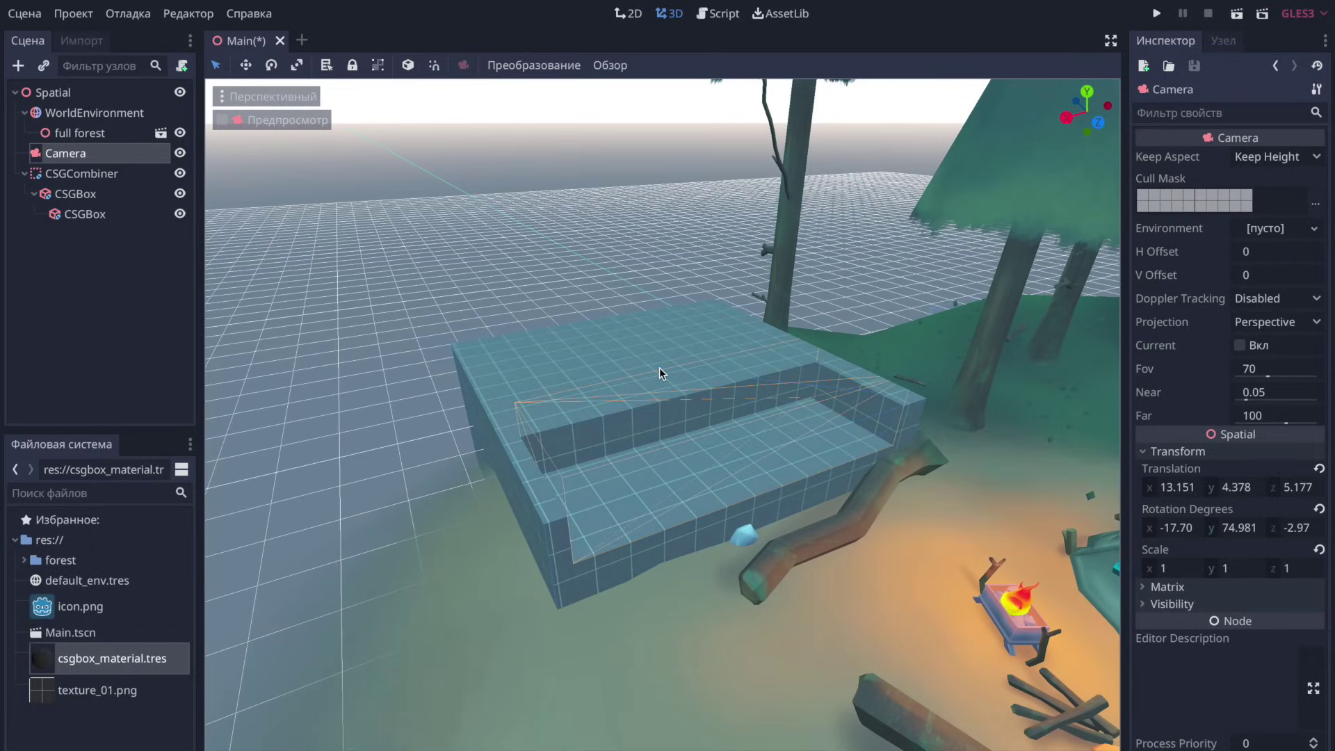
Inspect the carved platform and nudge the cutting CSGBox slightly lower along the Y axis.
right_drag(608, 450, 608, 450)
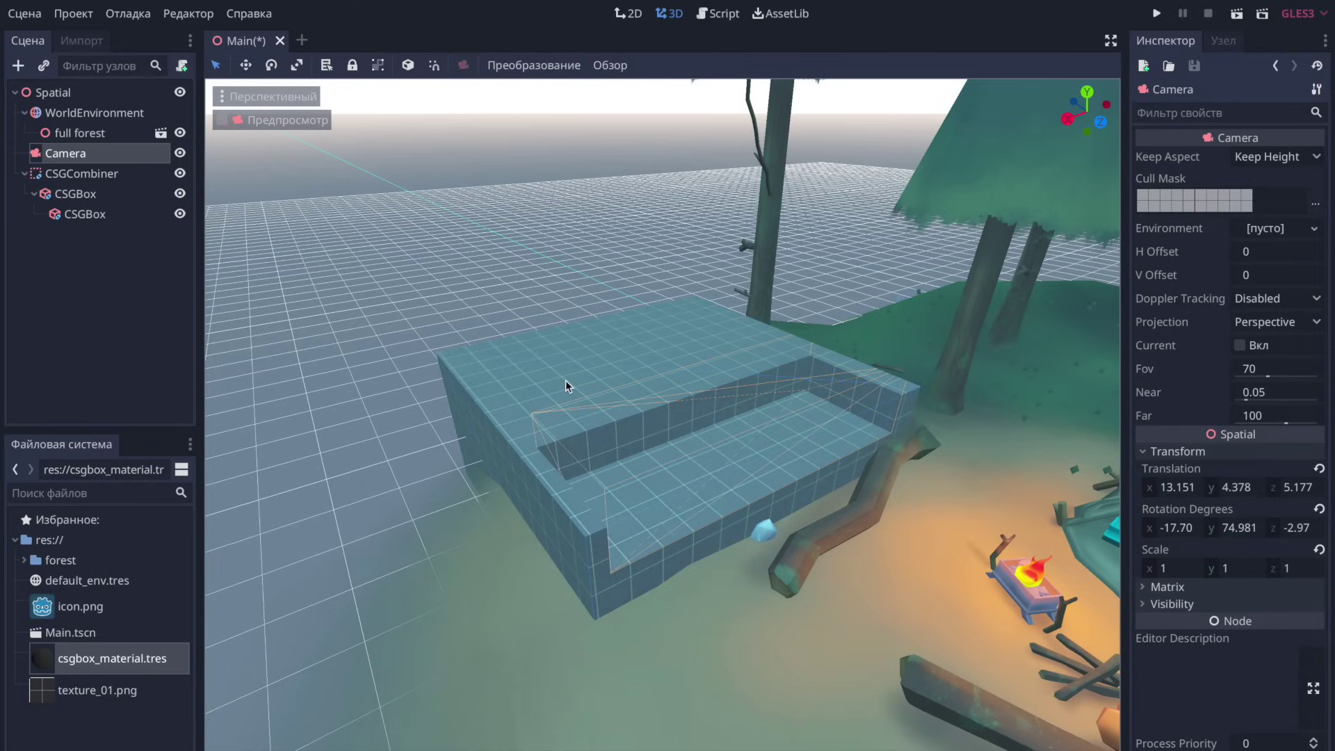
click(87, 215)
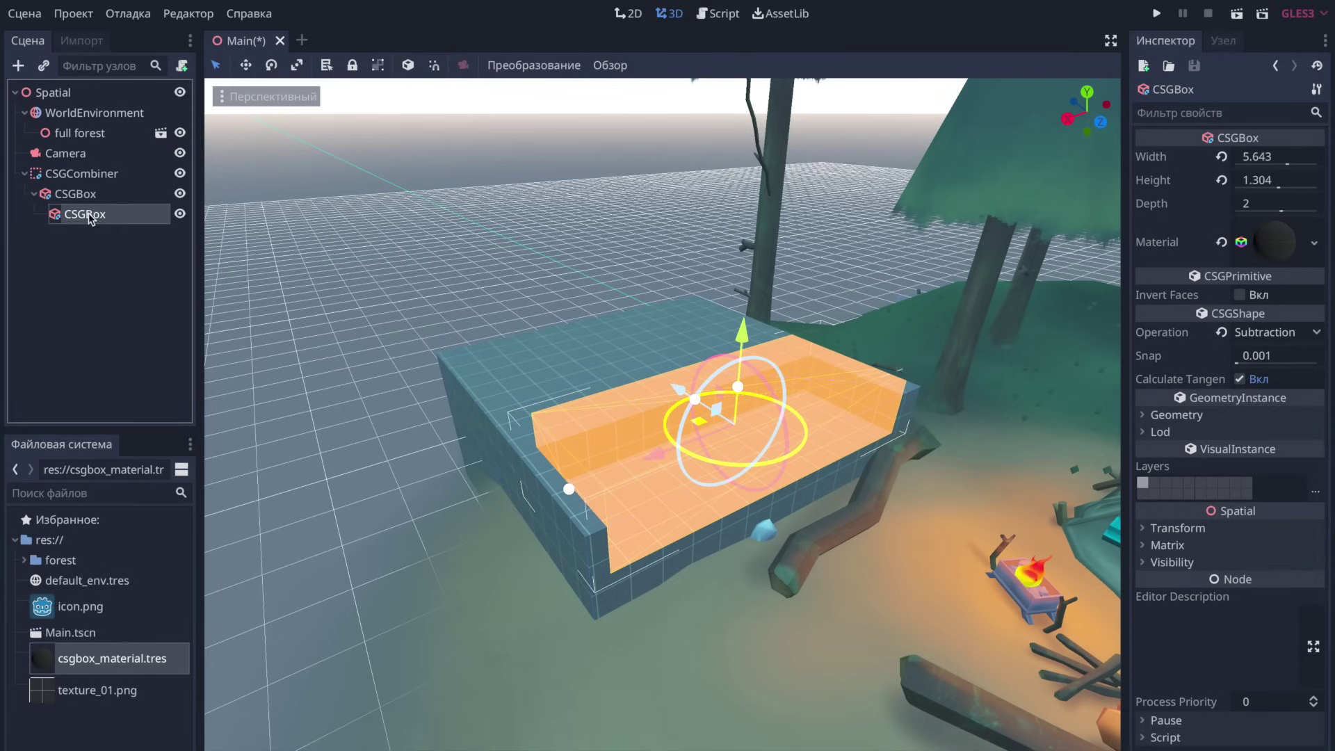
right_click(80, 194)
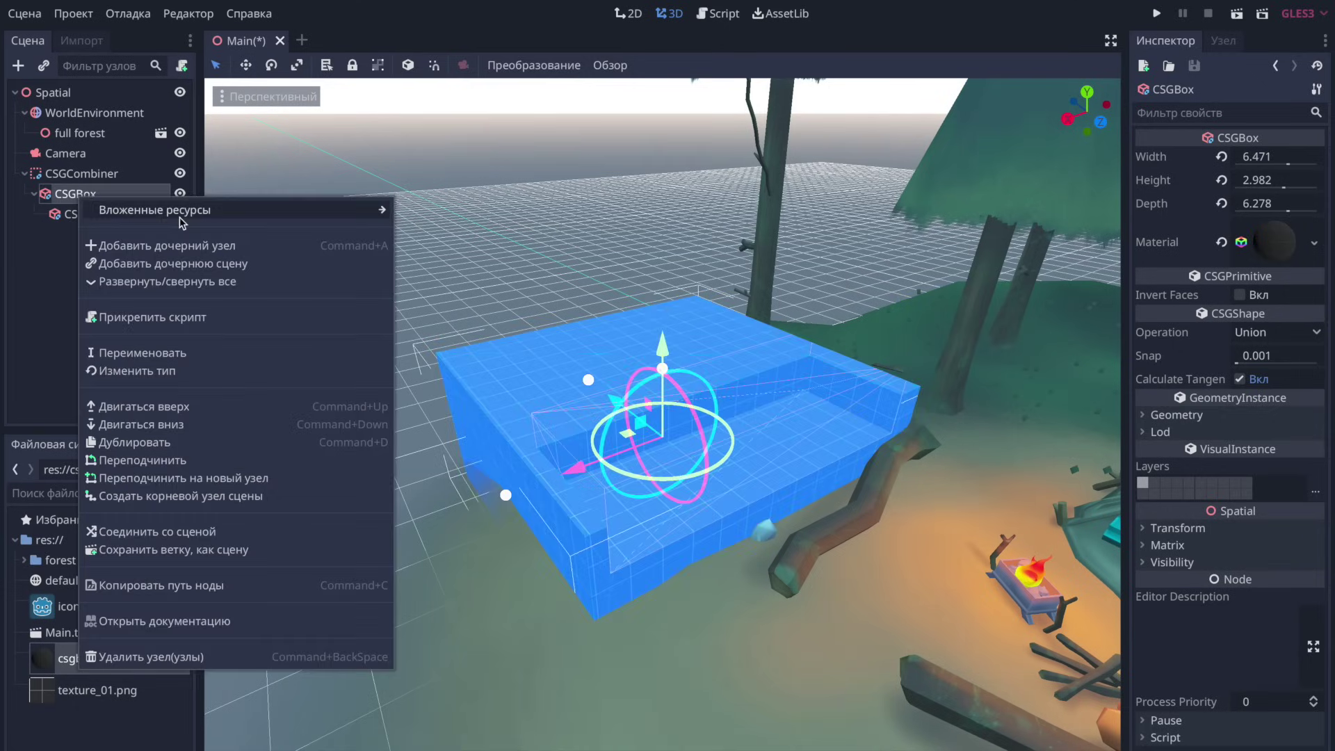
click(196, 249)
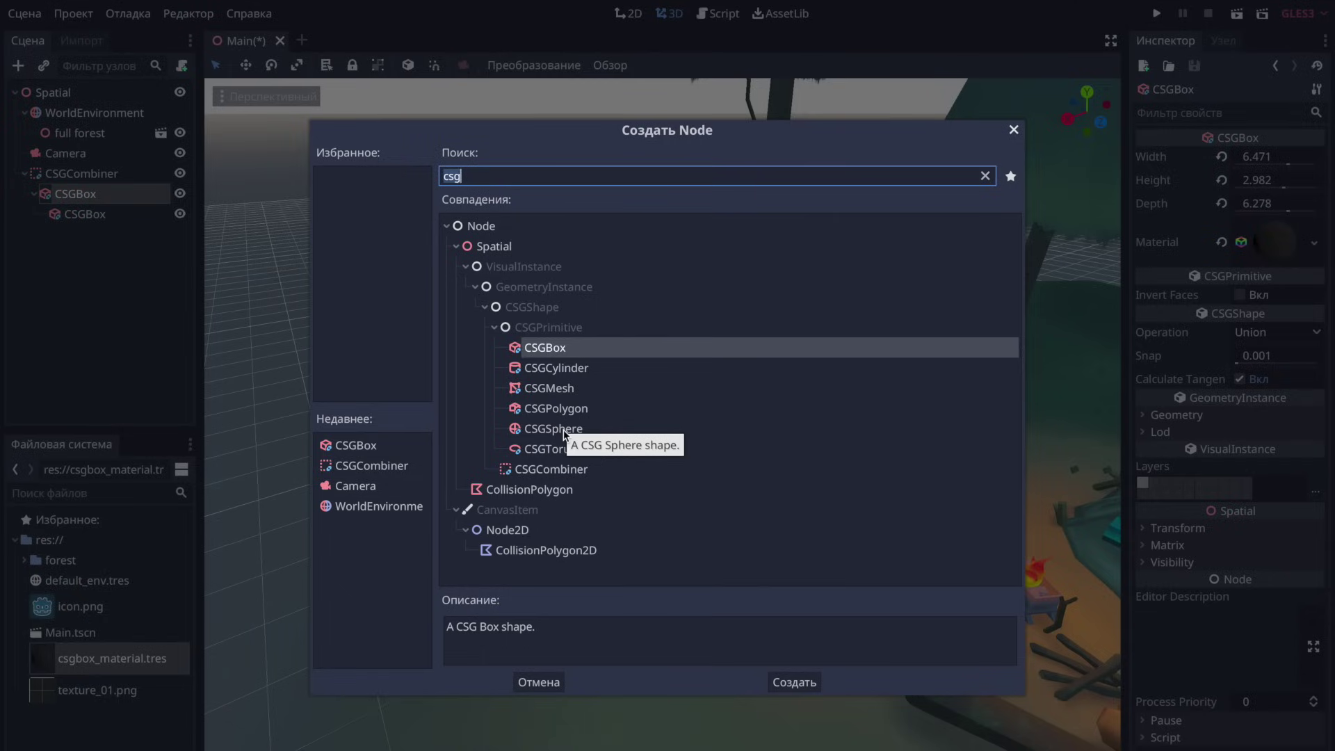
click(1013, 131)
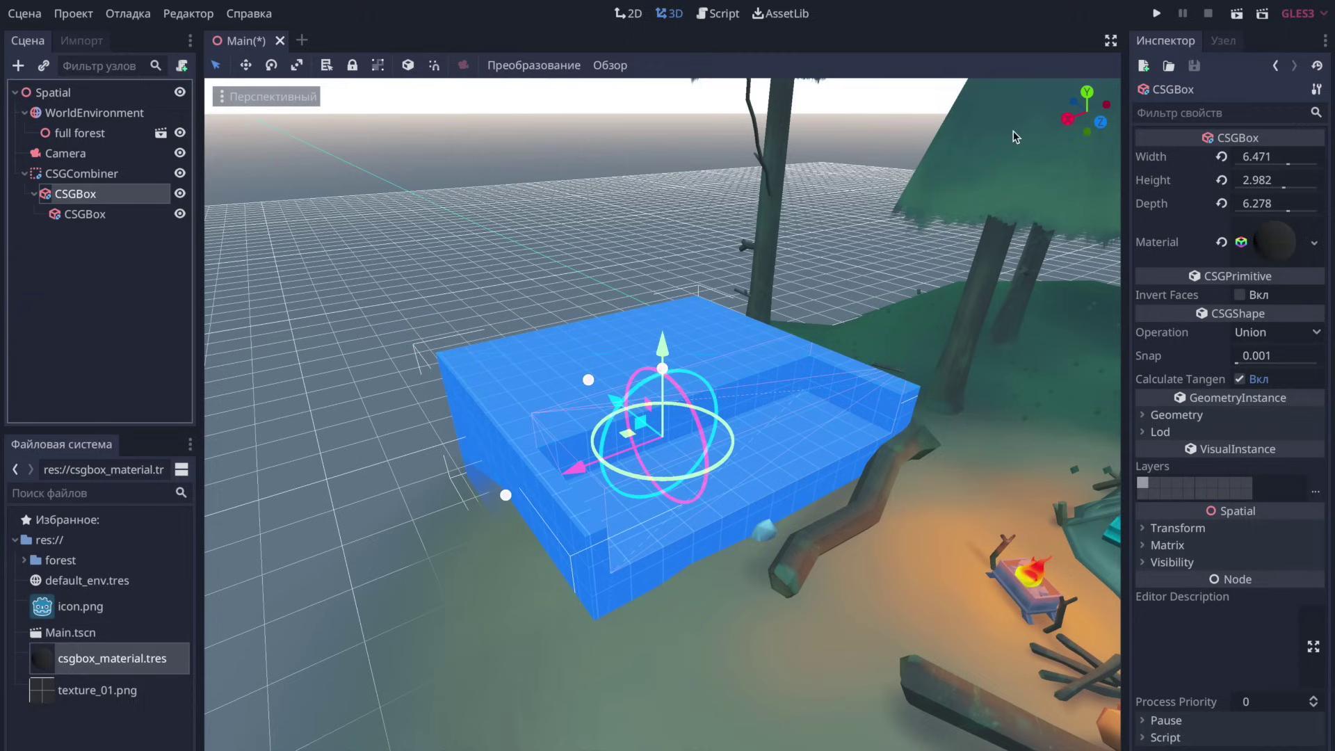
click(80, 213)
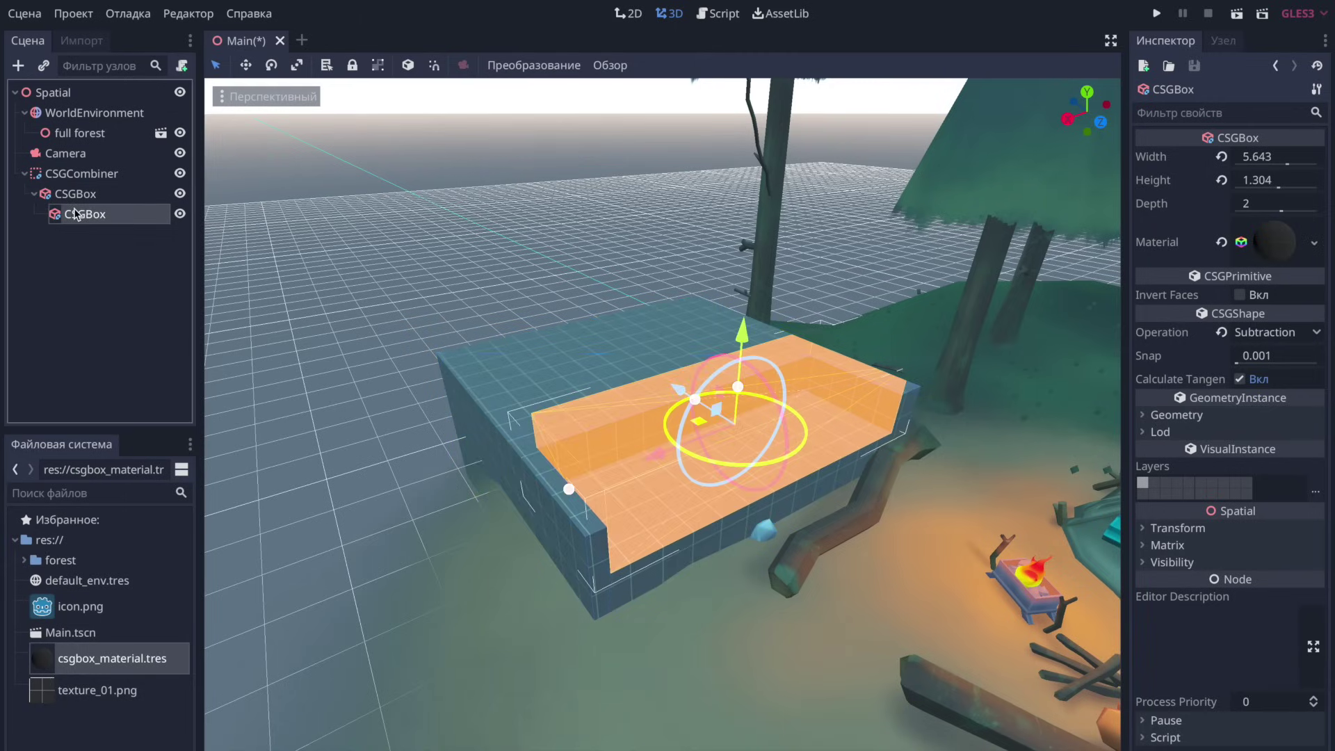
drag(739, 332, 735, 357)
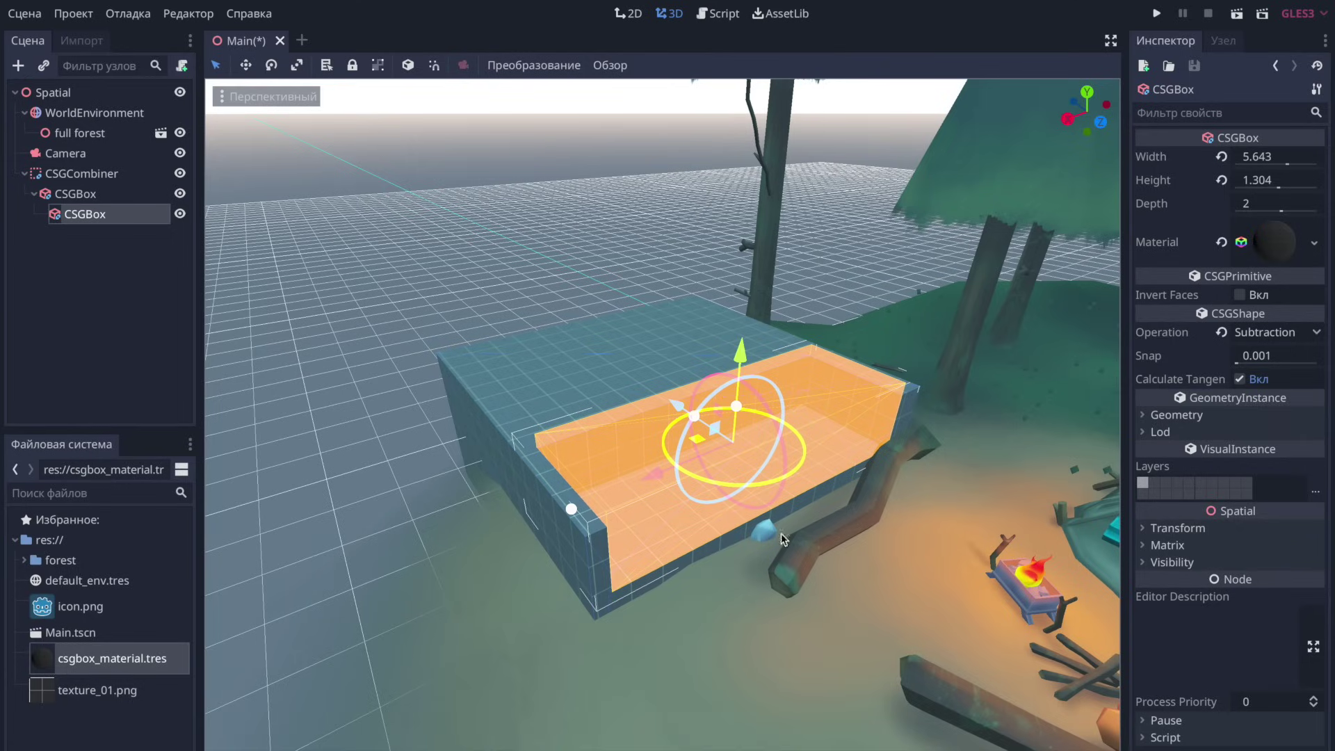
click(87, 175)
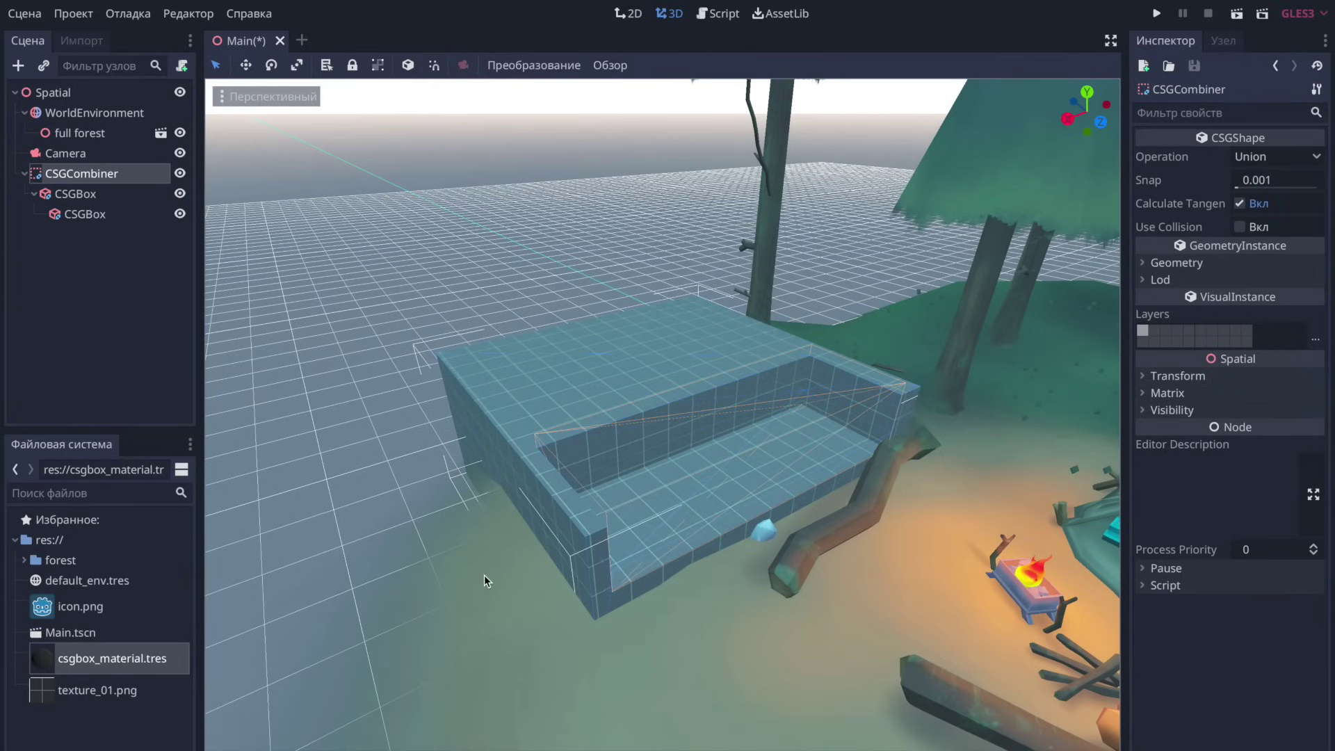
Add a CSGPolygon under the CSGCombiner and move it beside the campfire.
right_click(90, 183)
click(145, 195)
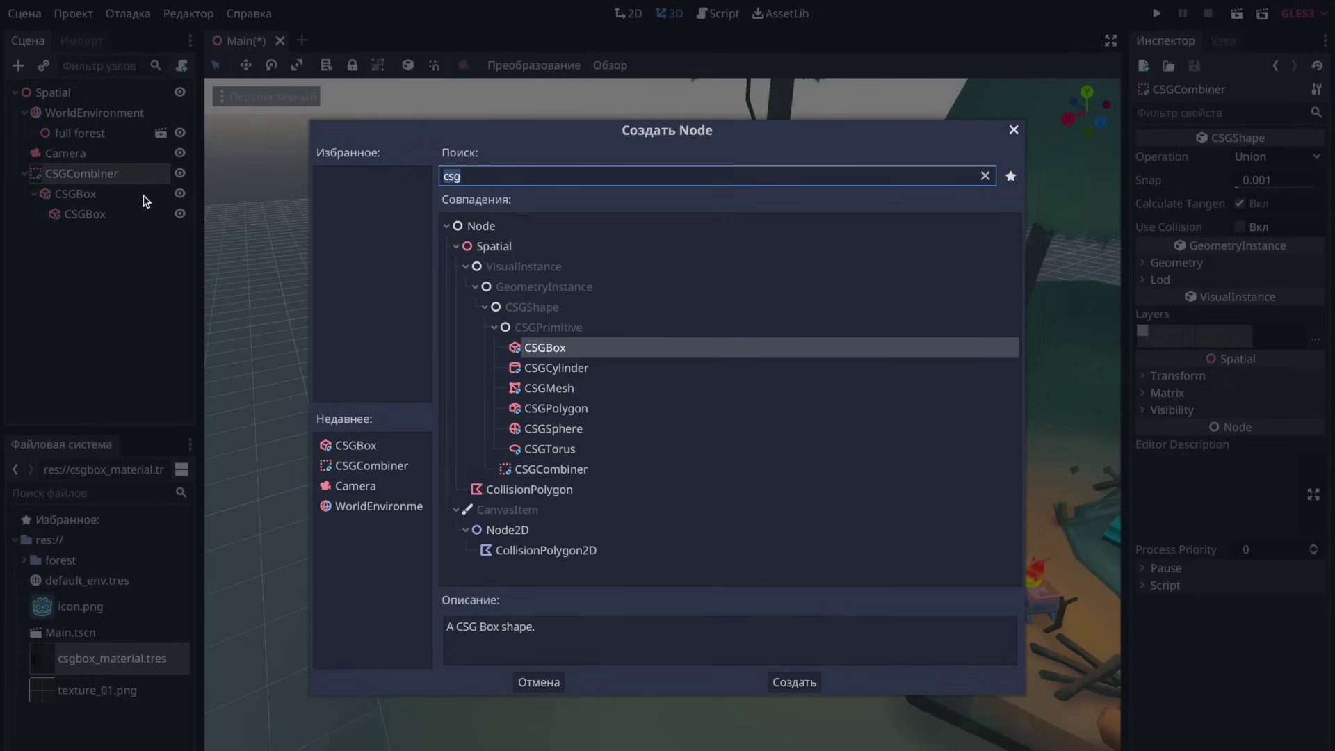
double_click(556, 411)
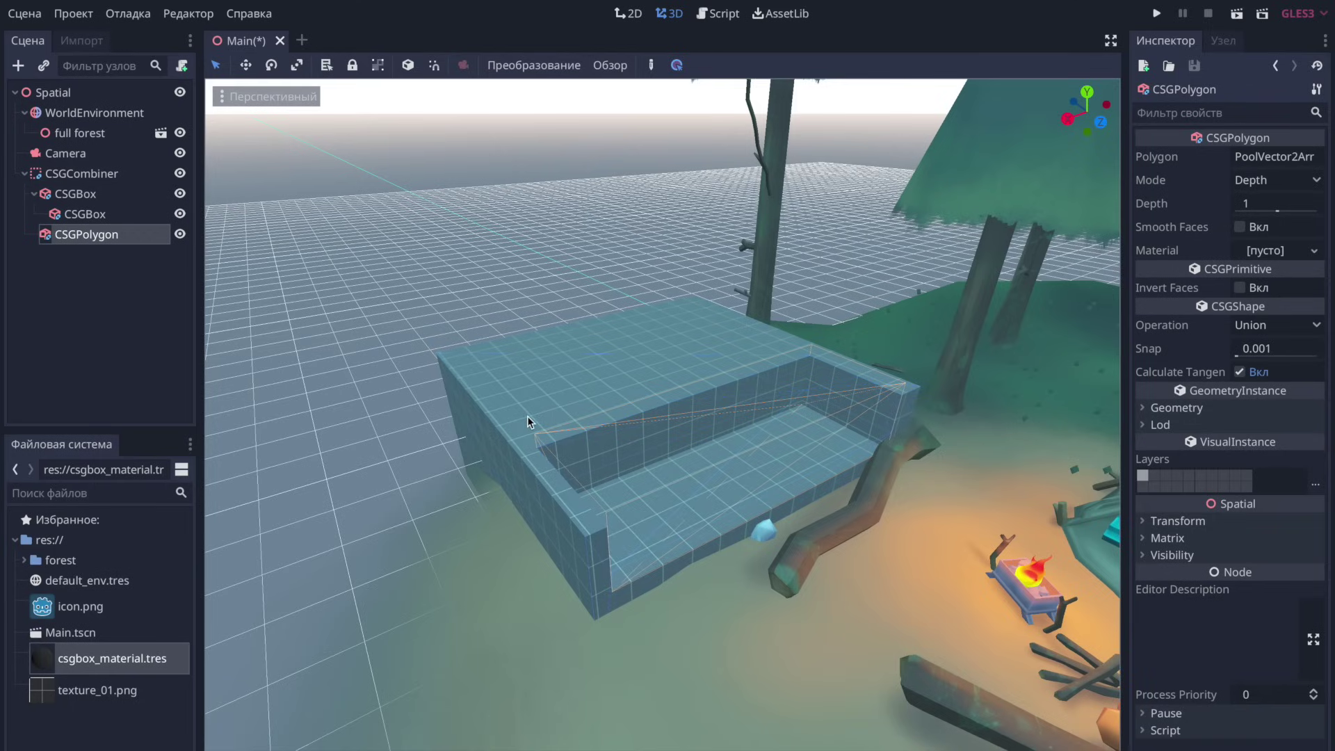
key(f)
drag(586, 470, 240, 591)
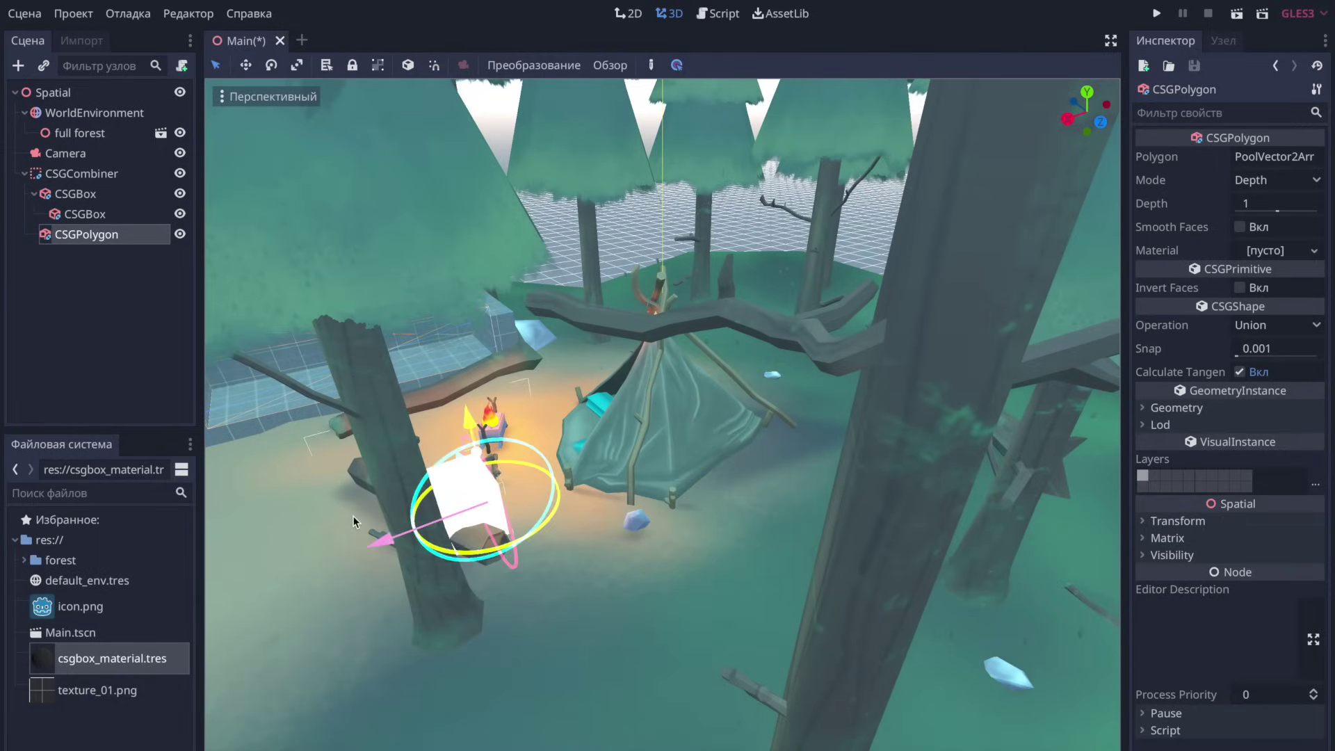
drag(333, 475, 311, 436)
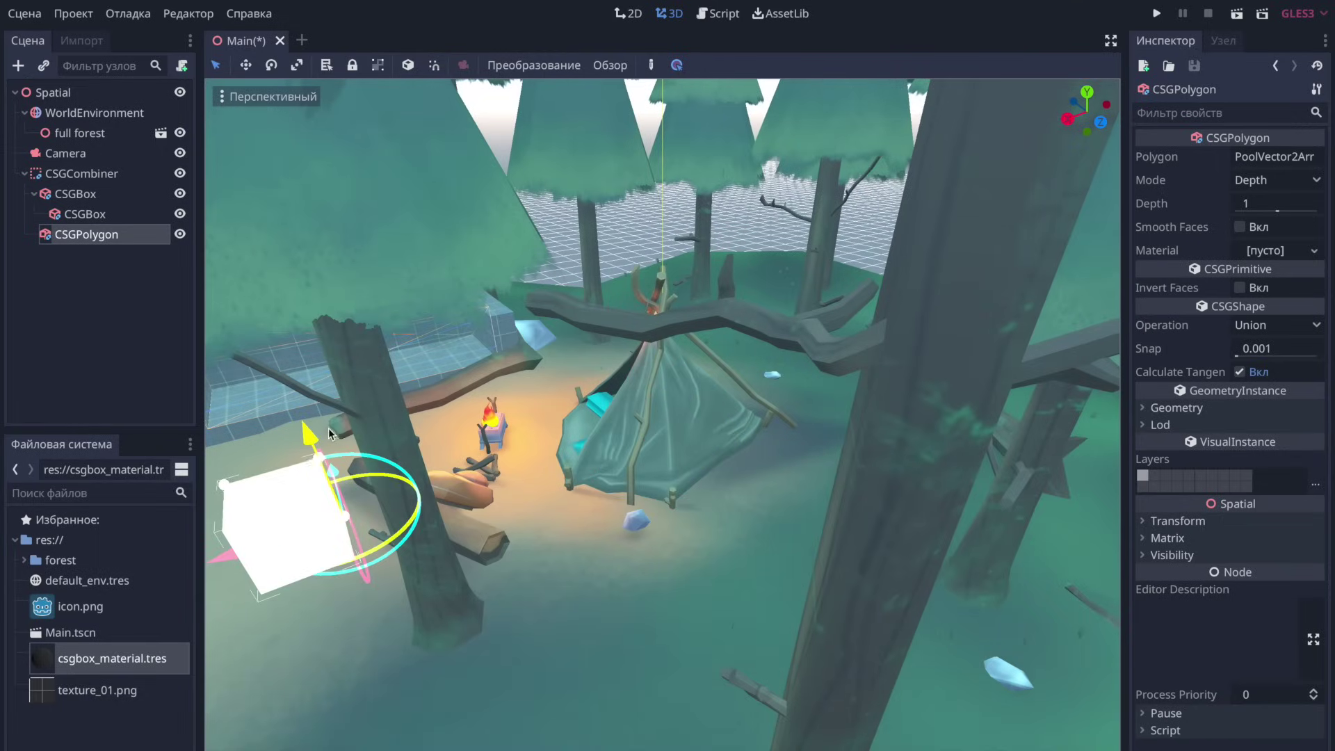
Apply the grid material to the CSGPolygon, slide it left and widen it slightly.
mouse_move(112, 658)
mouse_down()
mouse_move(1324, 254)
mouse_move(1276, 252)
mouse_up()
key(f)
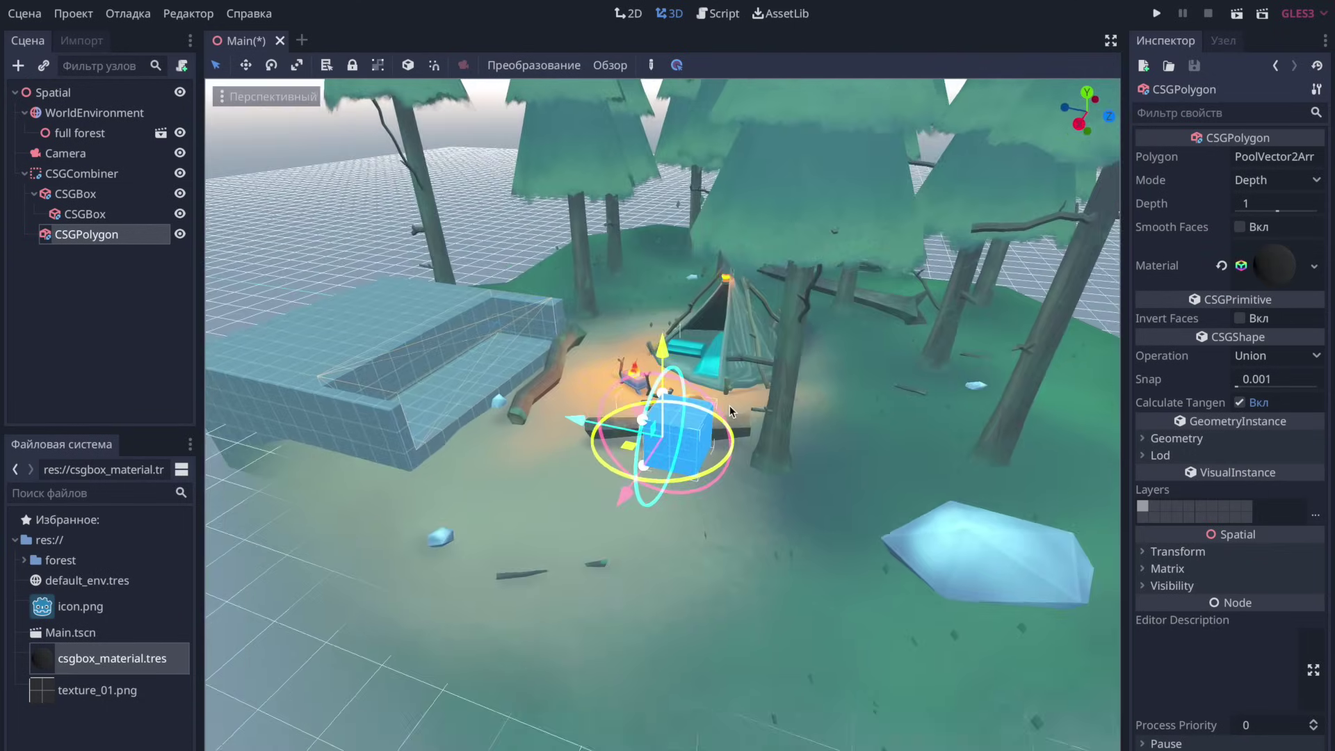
middle_drag(729, 406, 730, 409)
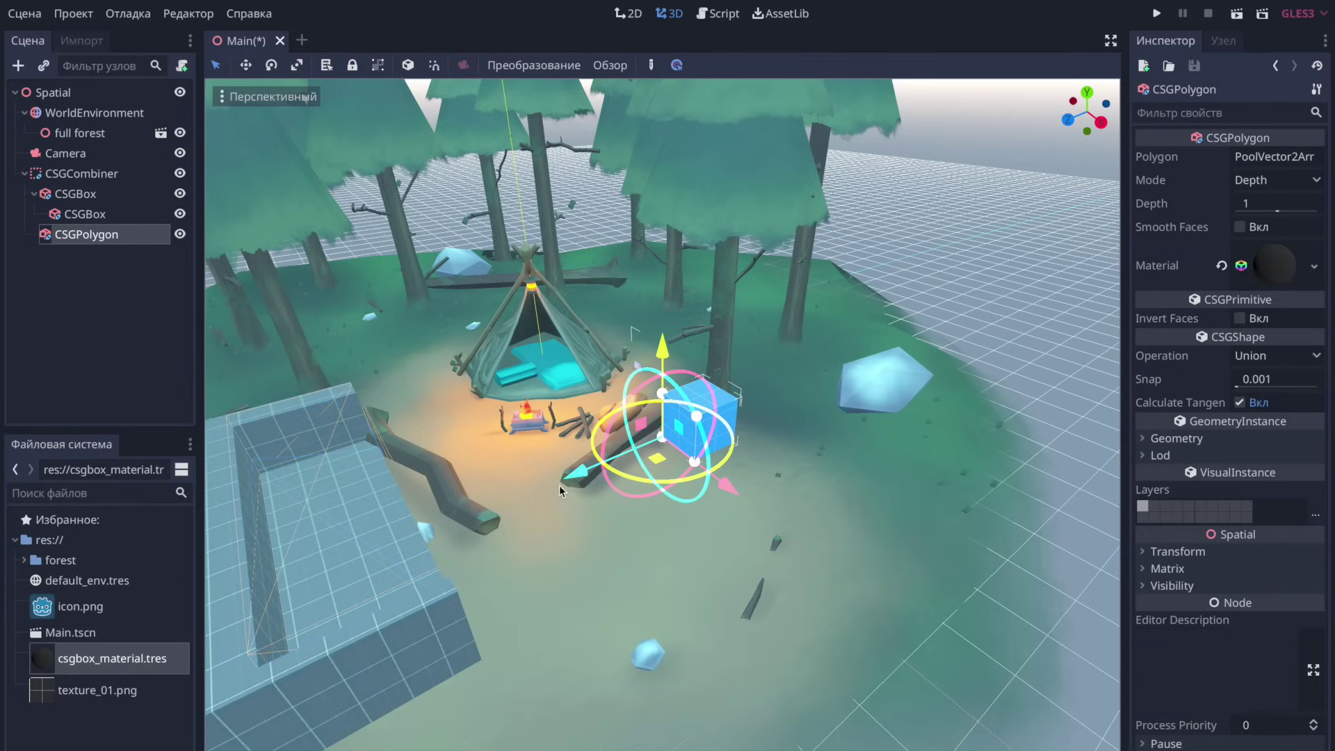
drag(579, 478, 564, 483)
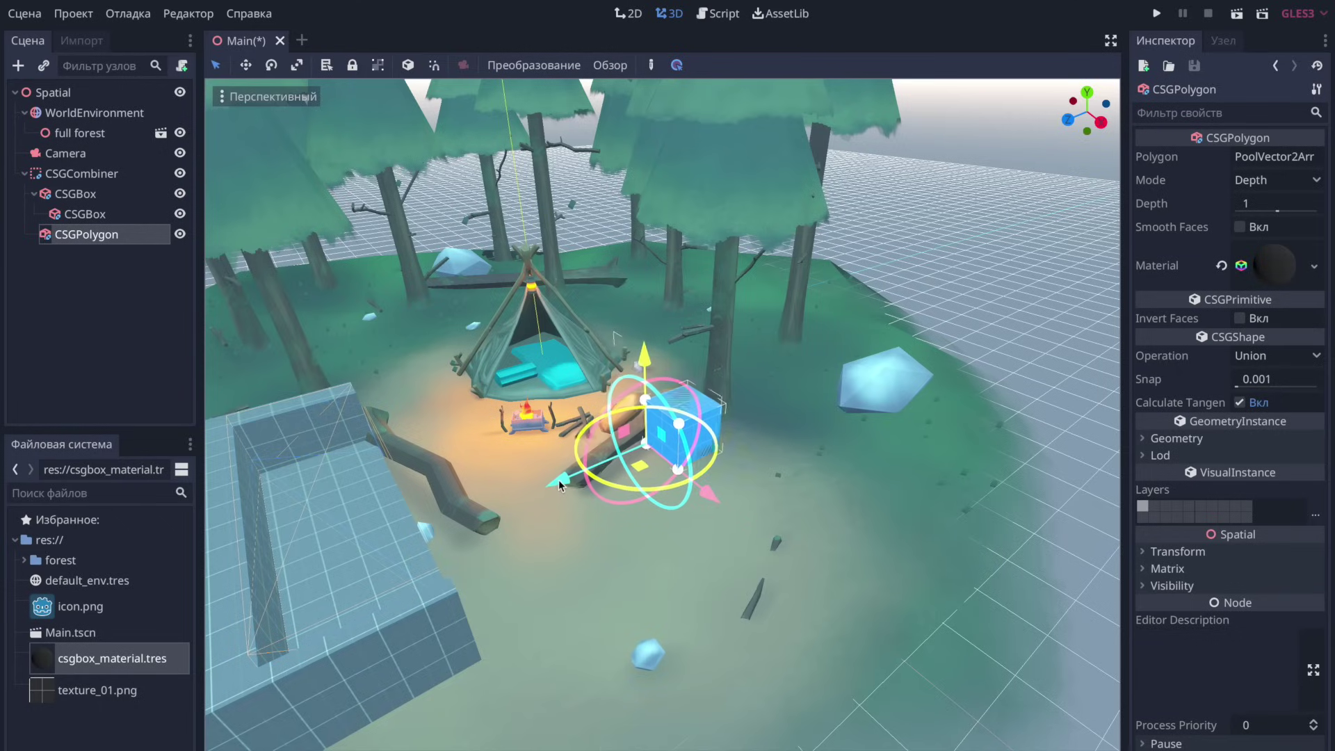
drag(682, 422, 729, 459)
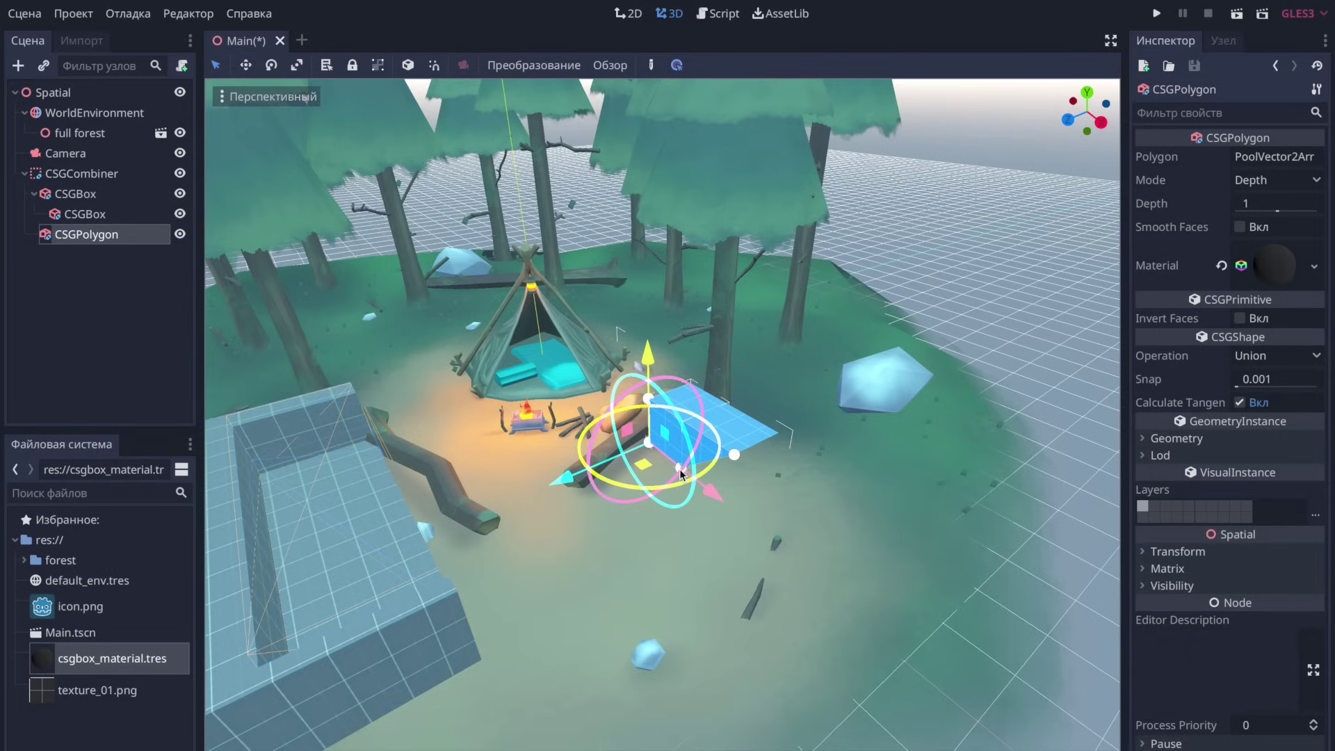
Pull the polygon's points upward so the blue plane becomes a tilted panel.
drag(682, 462, 684, 453)
mouse_move(648, 442)
mouse_down()
mouse_move(639, 433)
mouse_move(665, 423)
mouse_up()
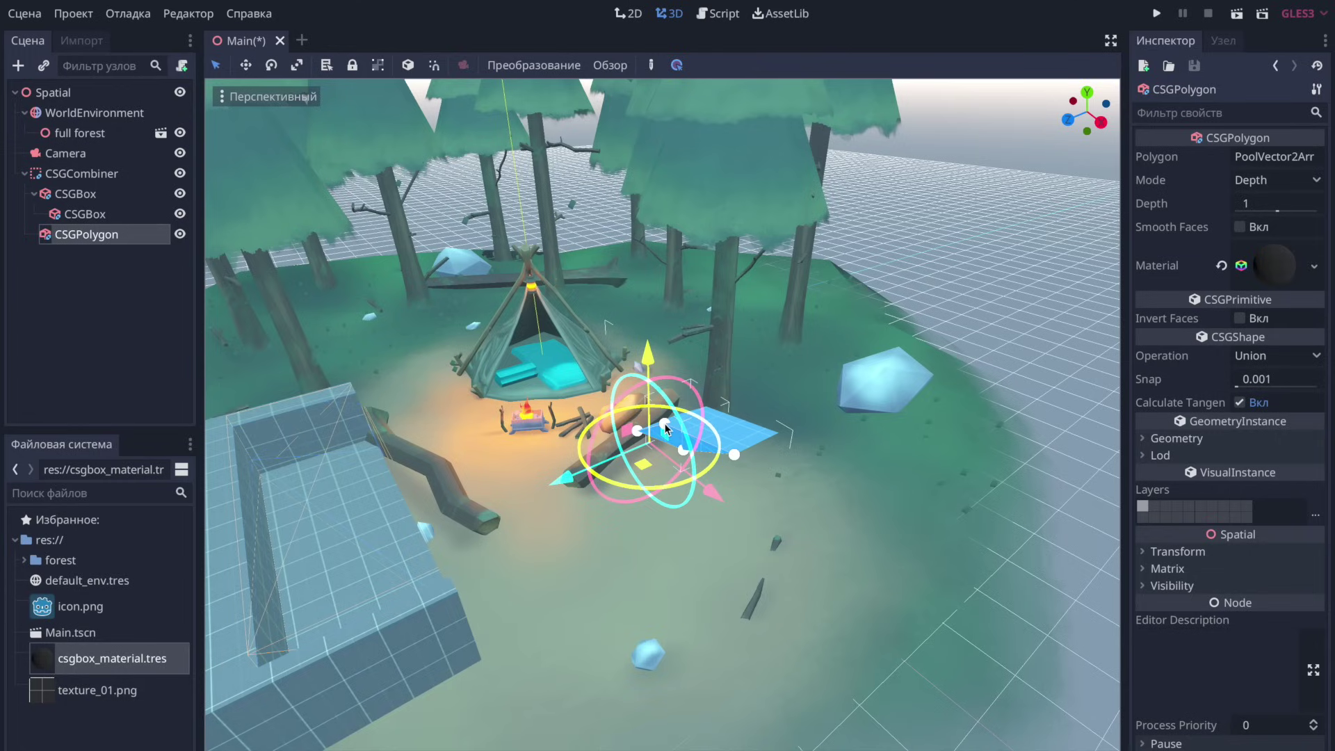
drag(684, 451, 713, 378)
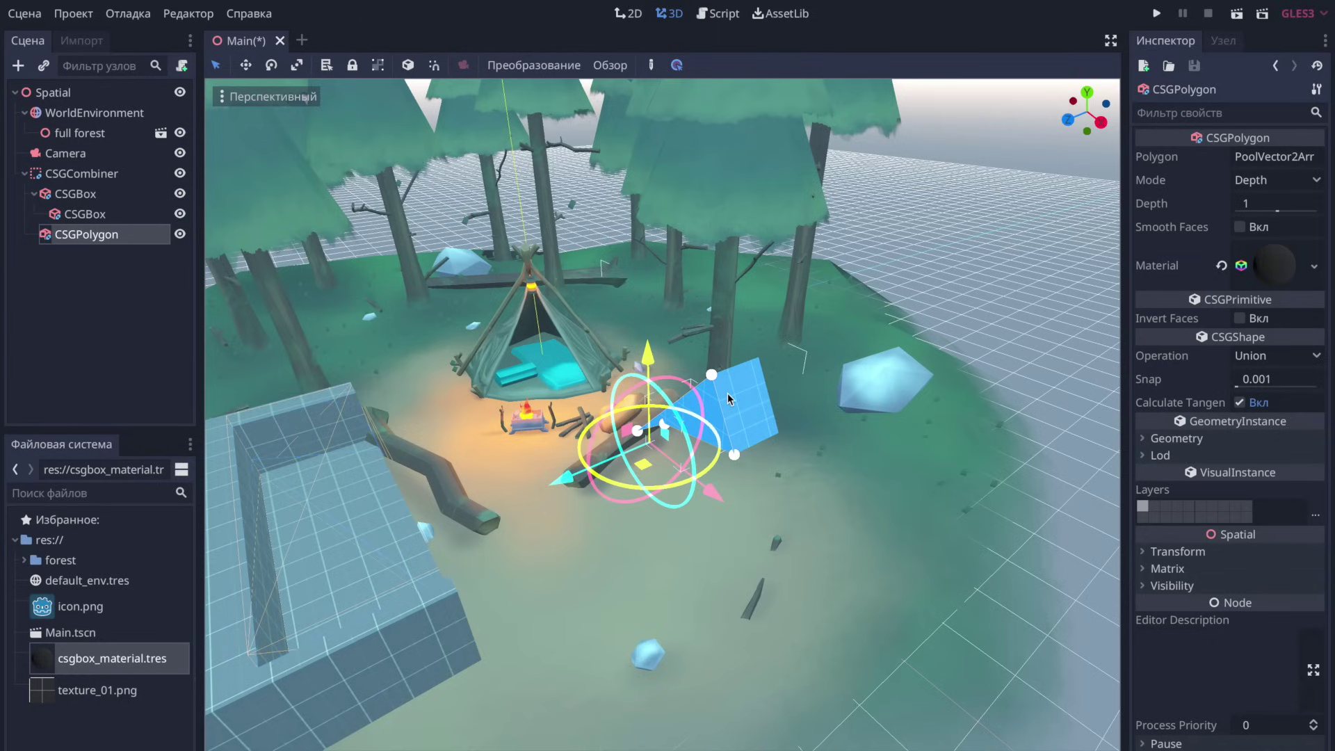
click(51, 237)
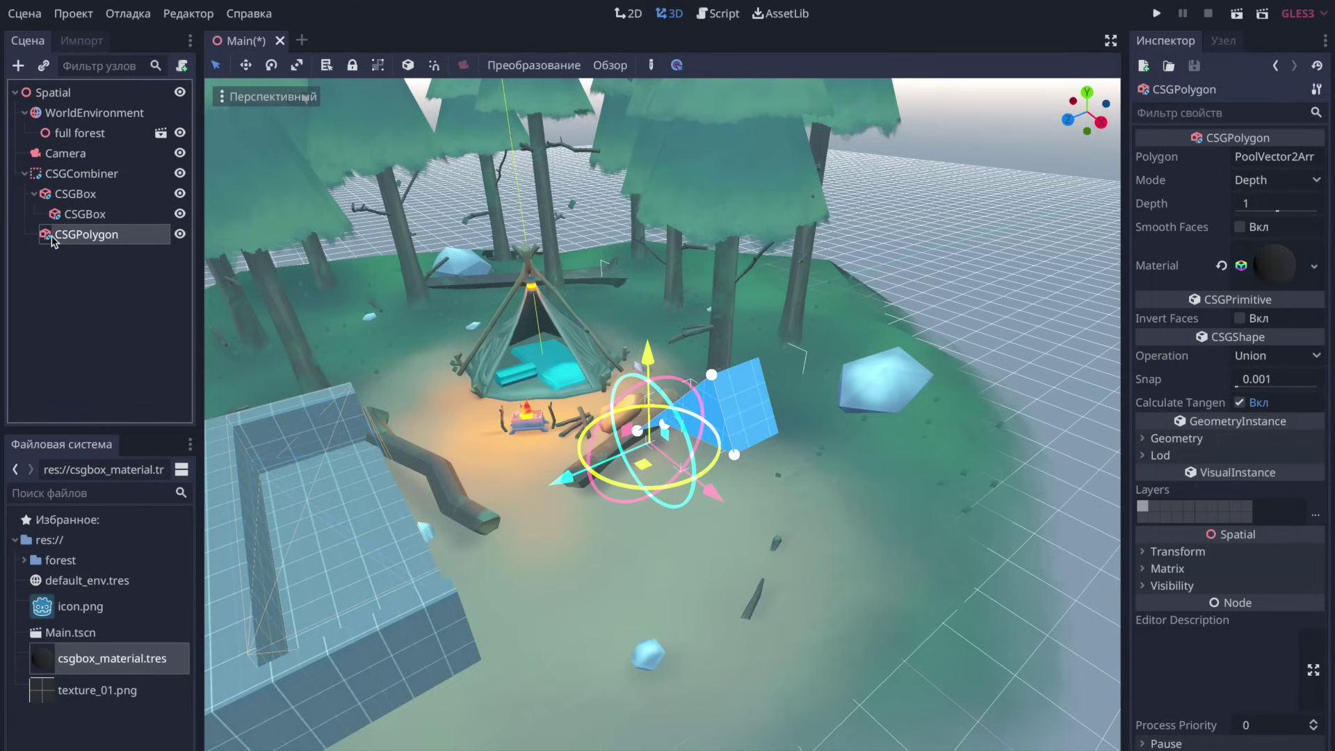
Delete the CSGPolygon node and turn on Use Collision for the CSGCombiner.
key(Delete)
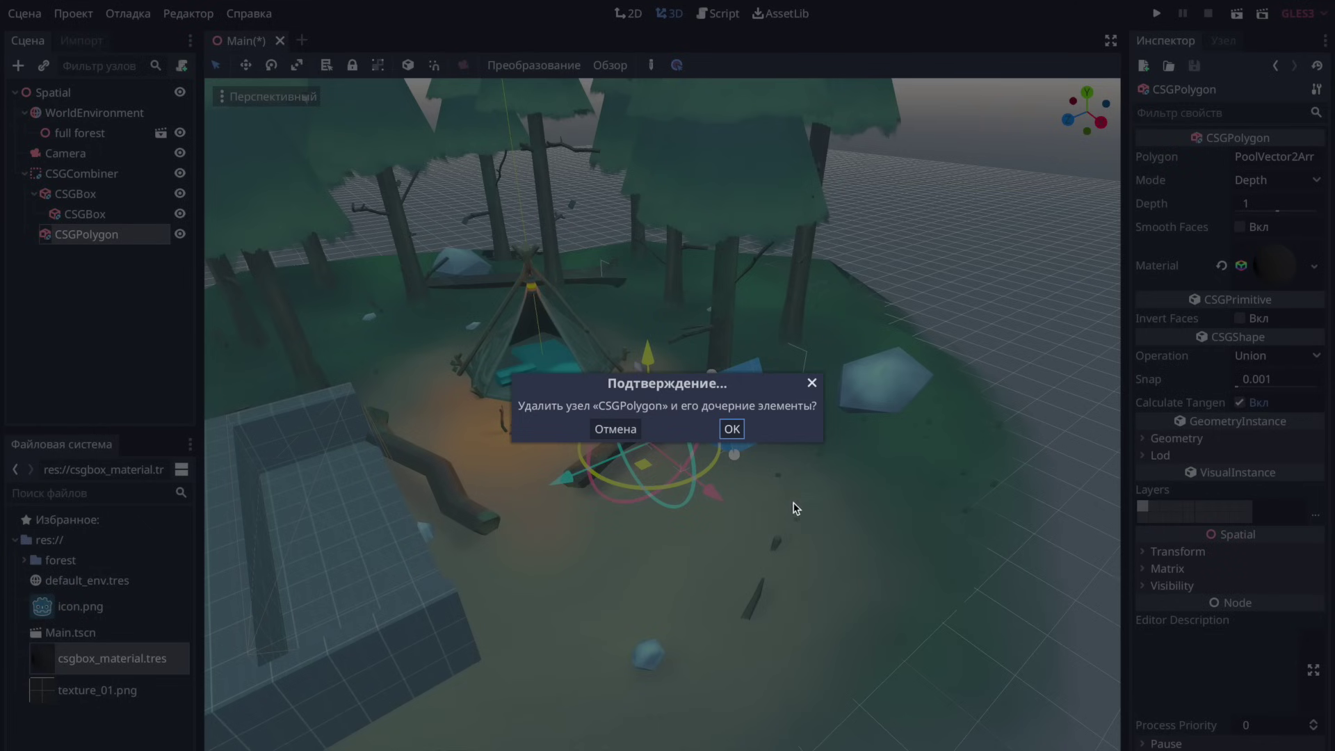
click(728, 429)
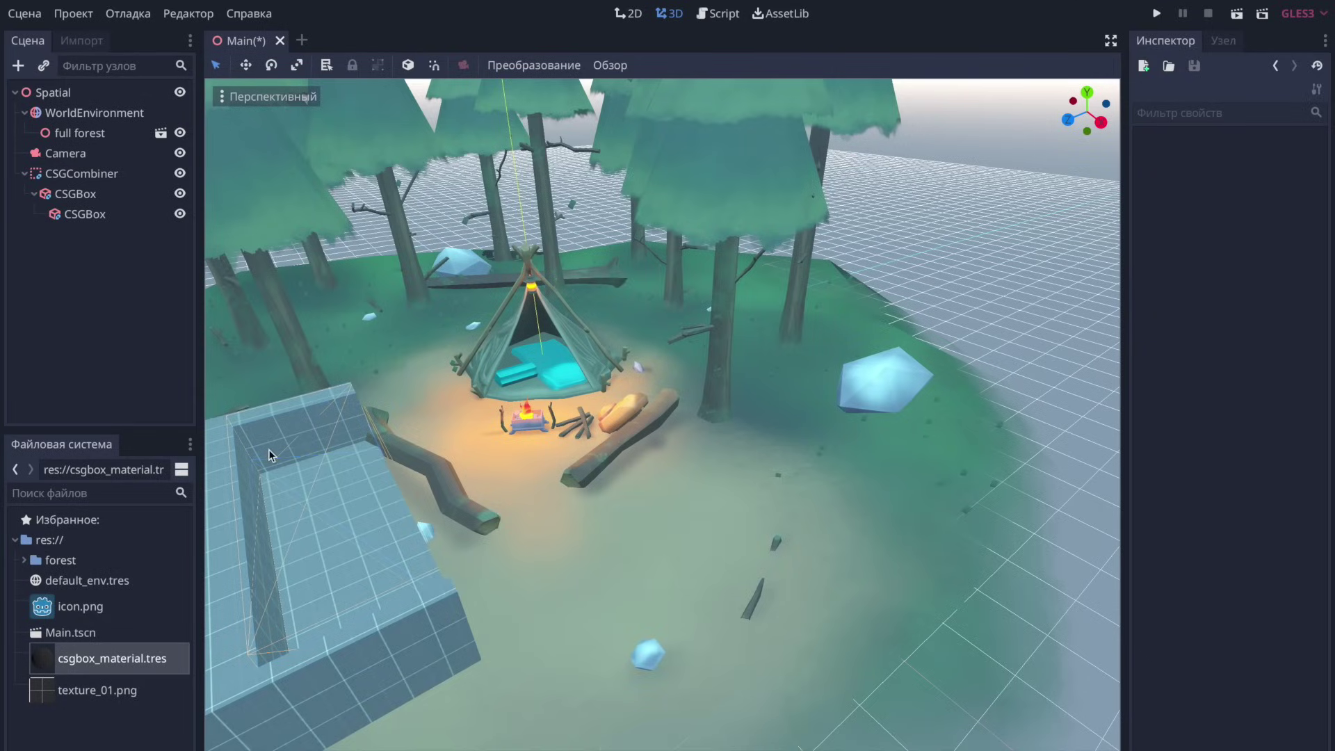
middle_drag(368, 499, 329, 367)
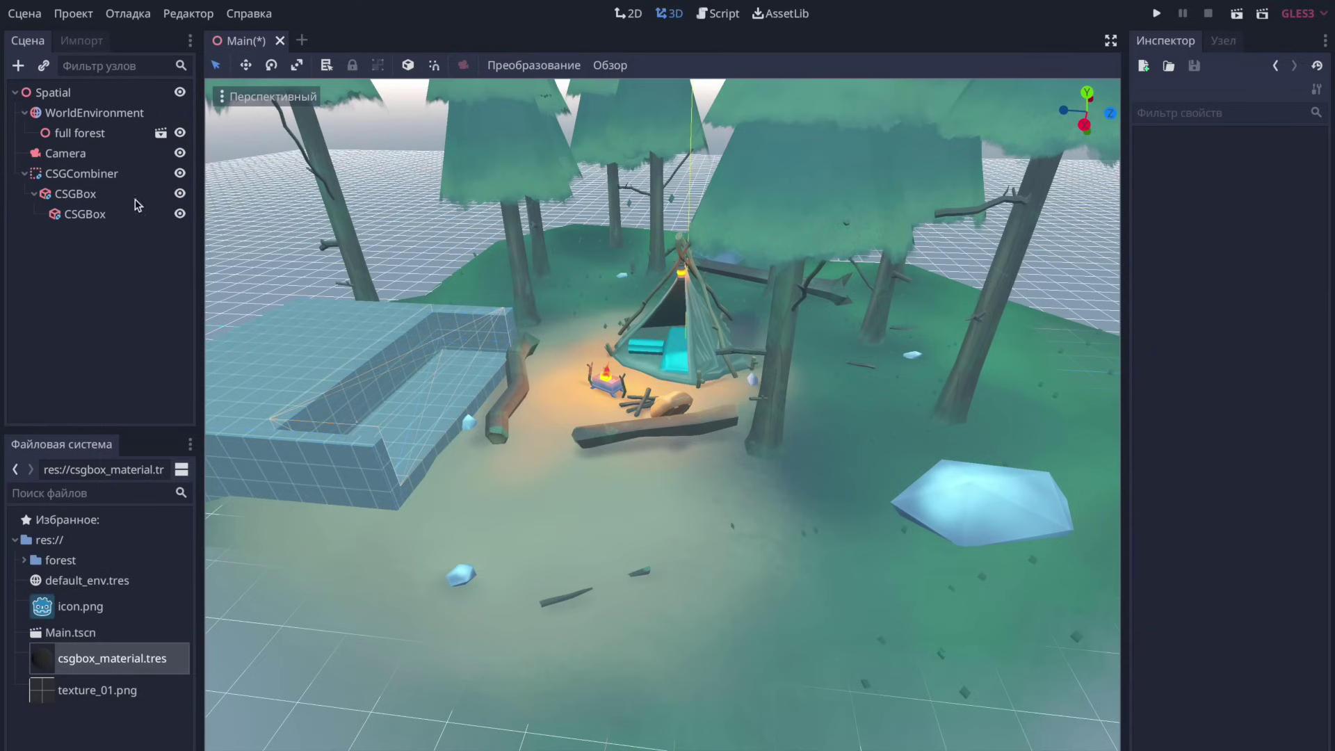
click(109, 177)
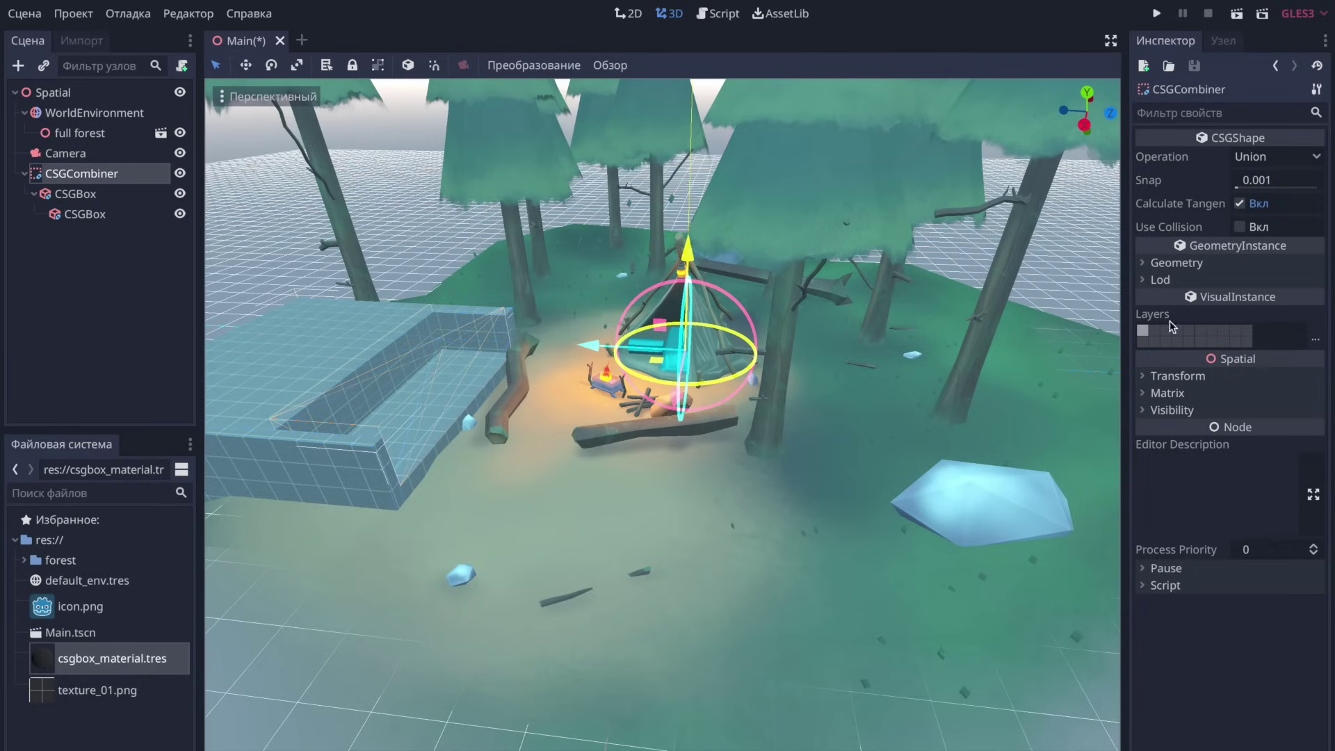
click(1240, 227)
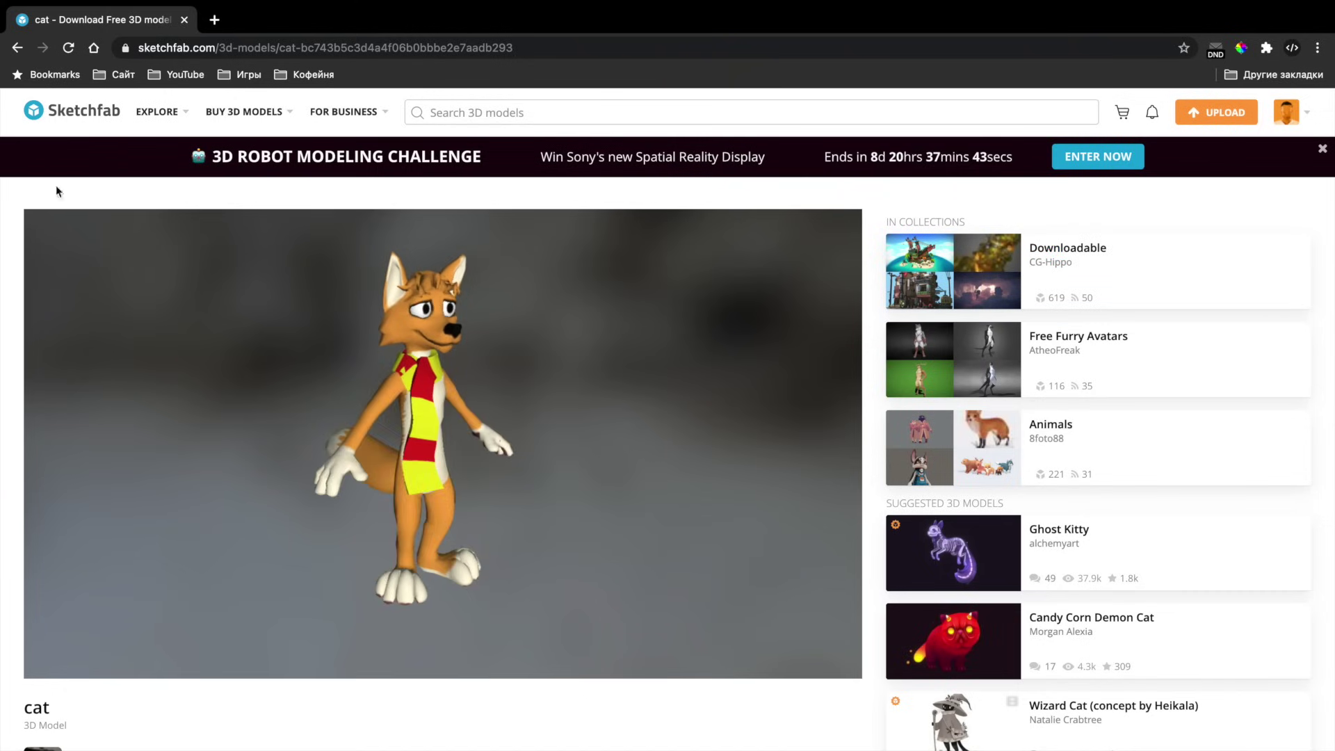
Inspect the Sketchfab cat model and open its fbx, glTF and USDZ download options.
drag(291, 463, 403, 379)
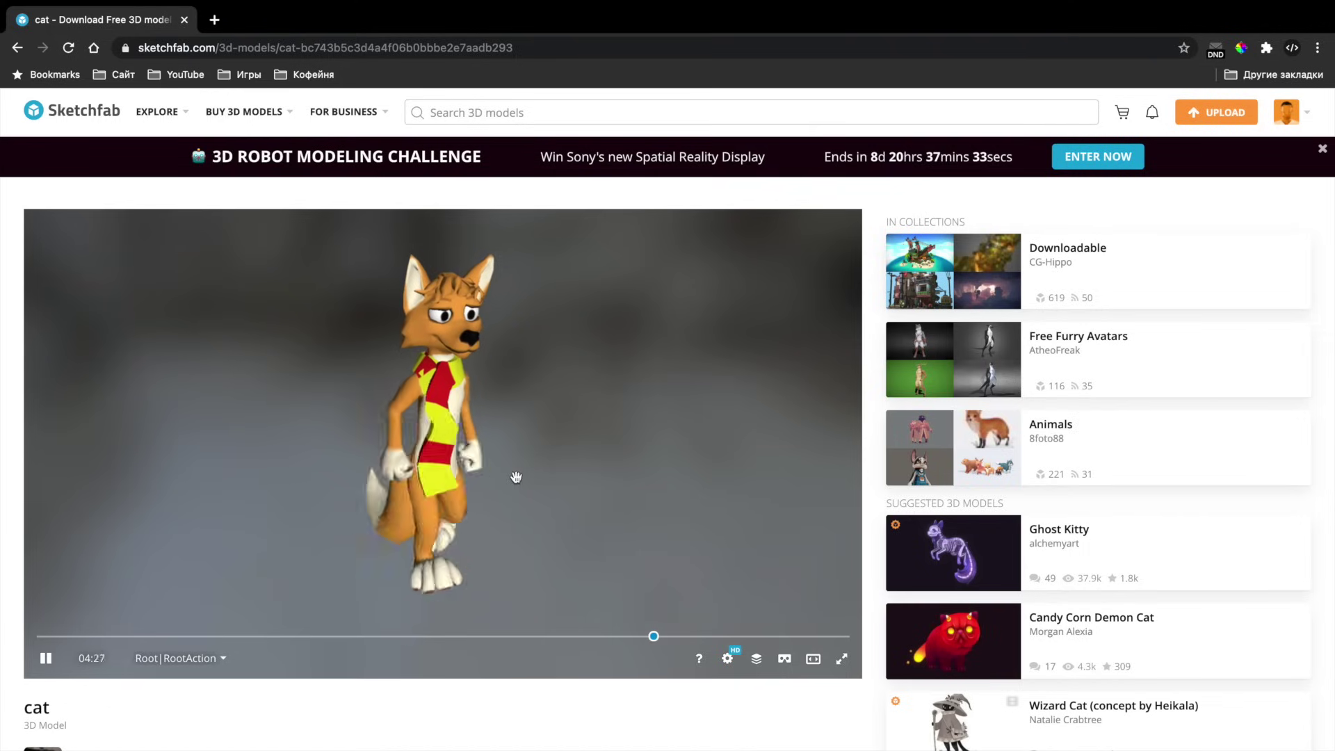
scroll(417, 446, down, 4)
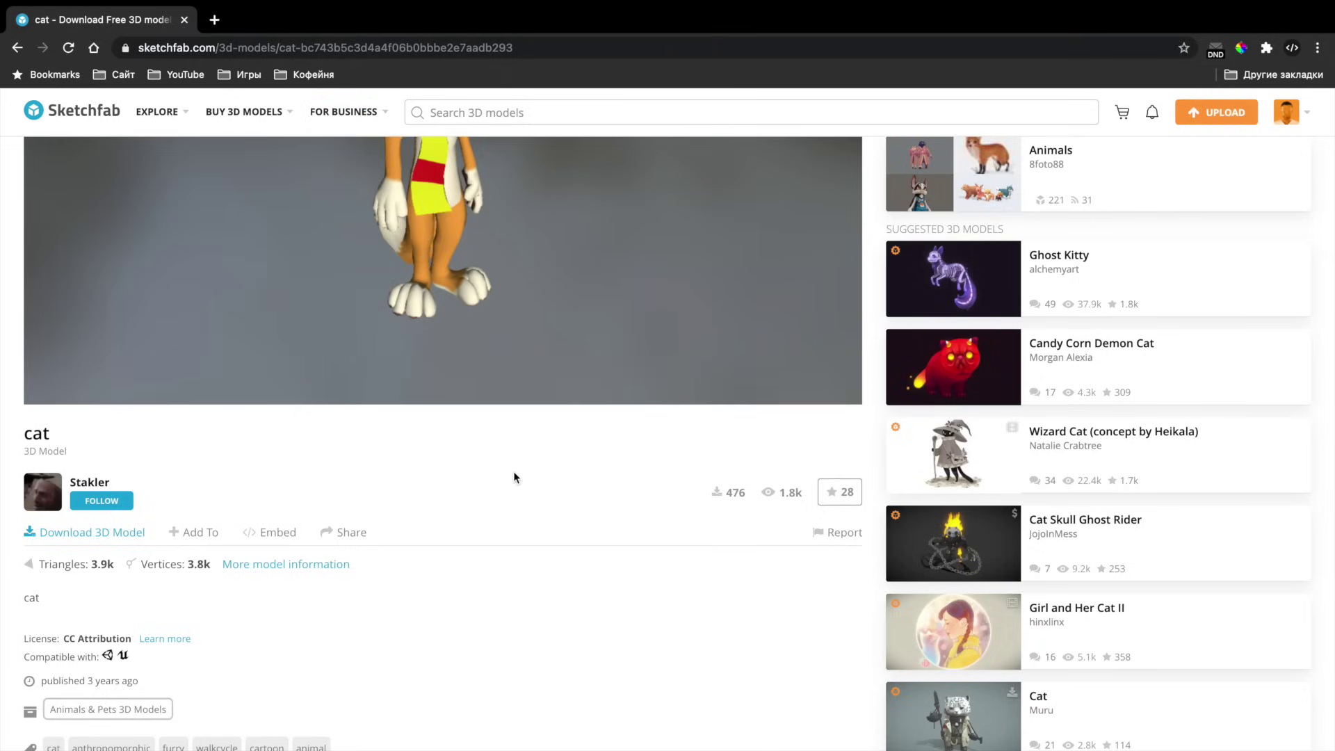
click(115, 532)
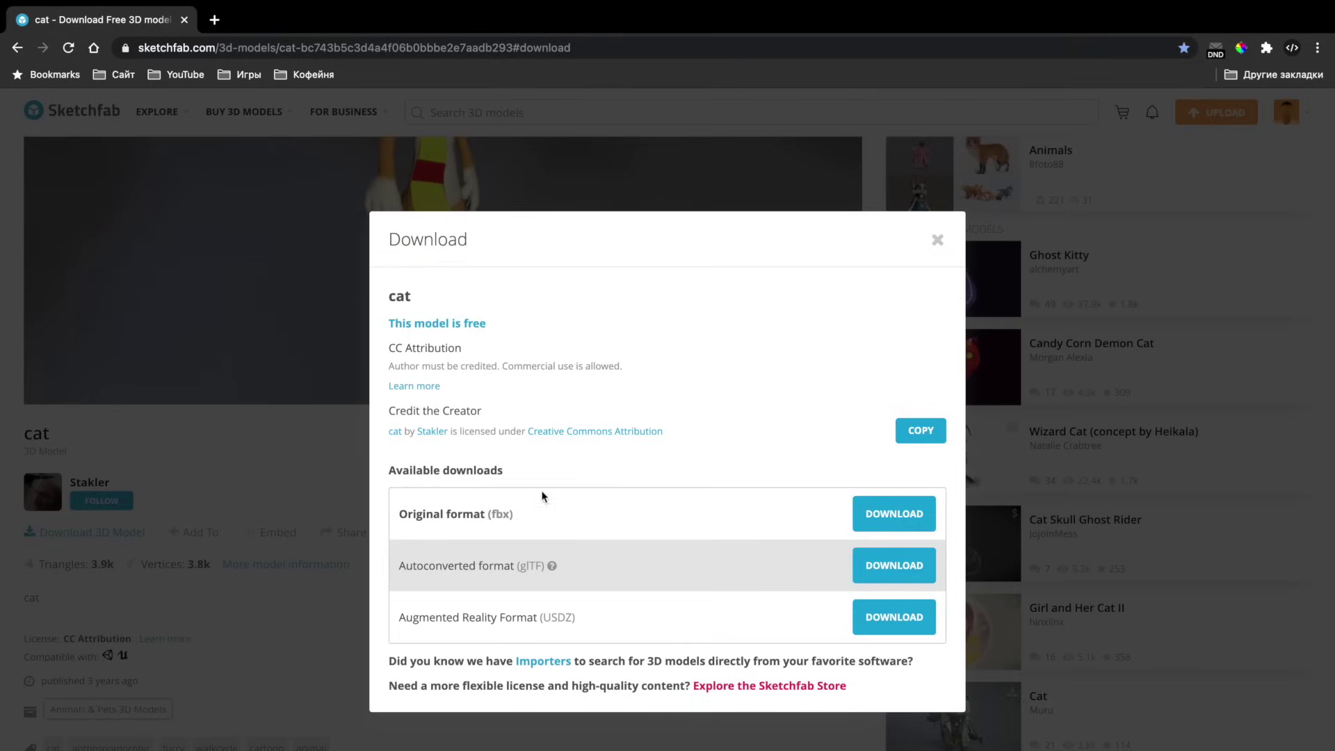
drag(520, 567, 542, 570)
Drag the downloaded cat folder from the desktop into Godot's FileSystem dock.
click(937, 241)
key(ctrl+Left)
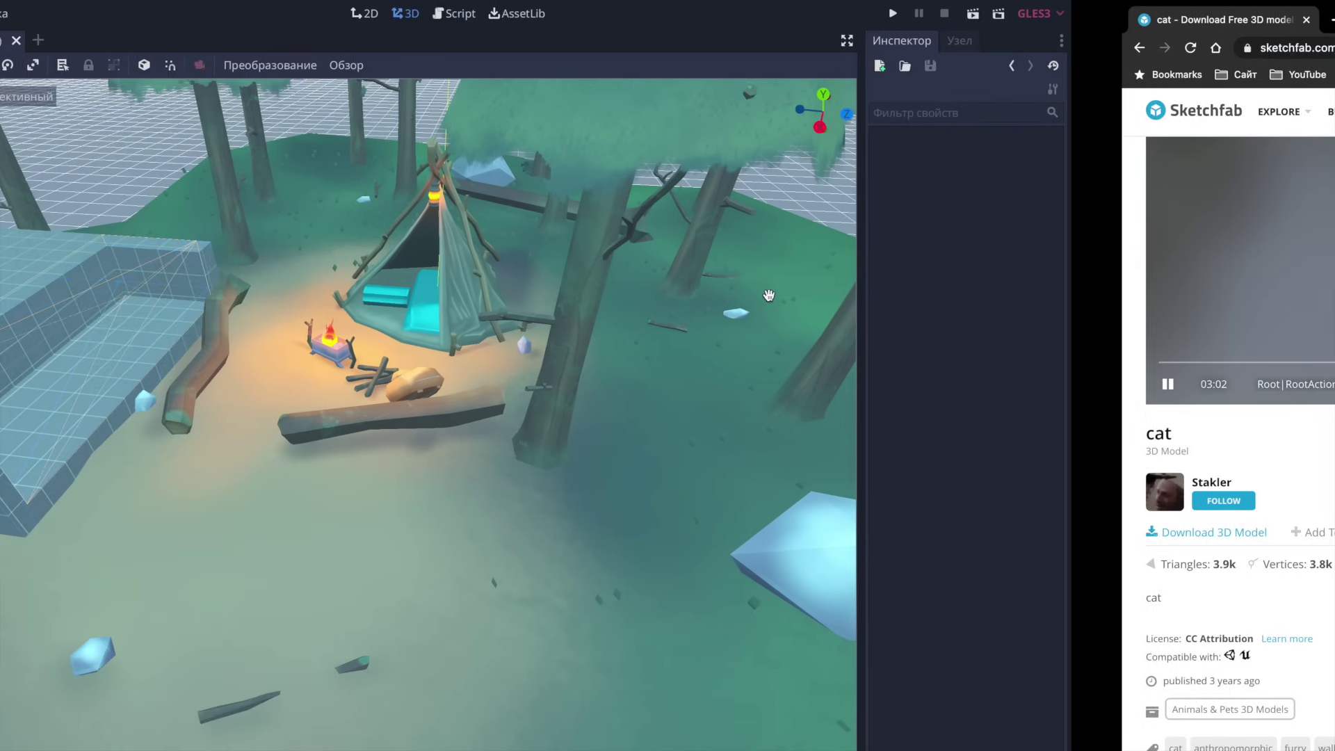
key(ctrl+Left)
click(1292, 149)
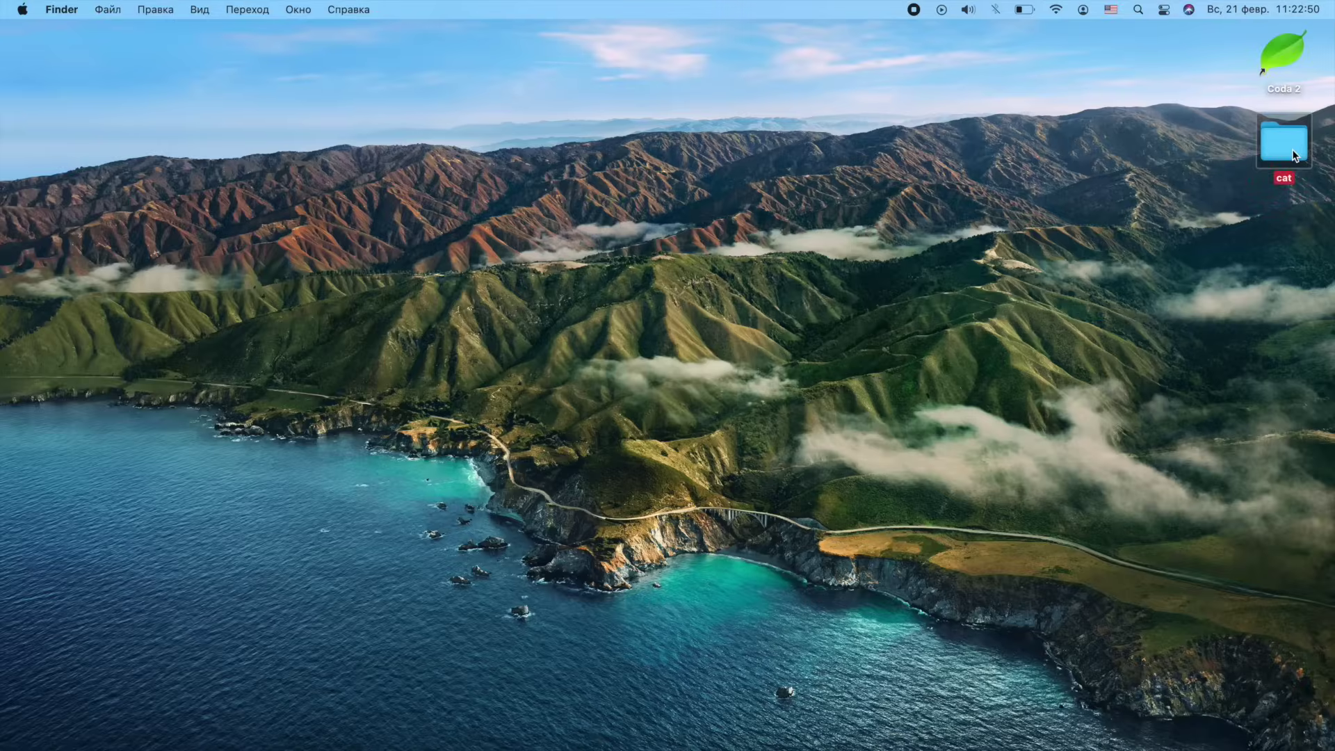
double_click(1294, 154)
key(super+c)
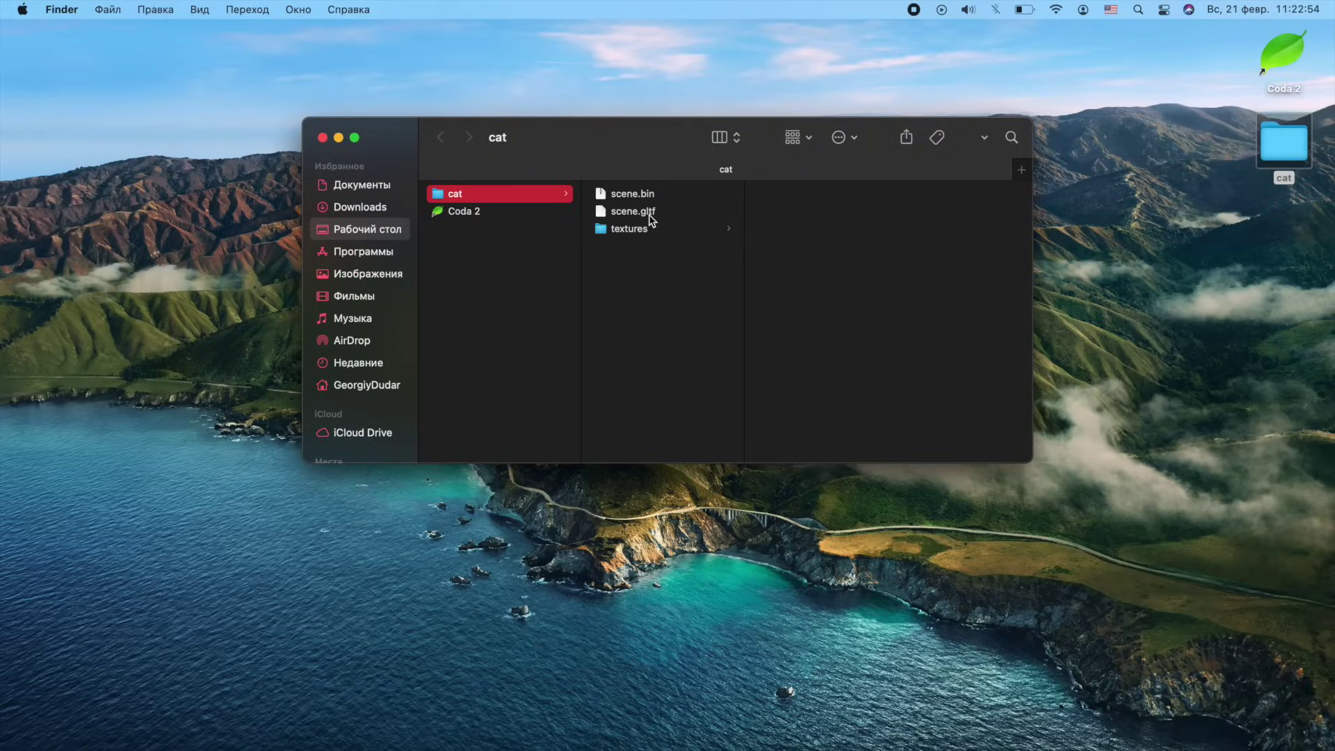
key(ctrl+Right)
key(ctrl+Left)
key(ctrl+Right)
mouse_move(456, 195)
mouse_down()
mouse_move(507, 201)
mouse_move(47, 546)
mouse_up()
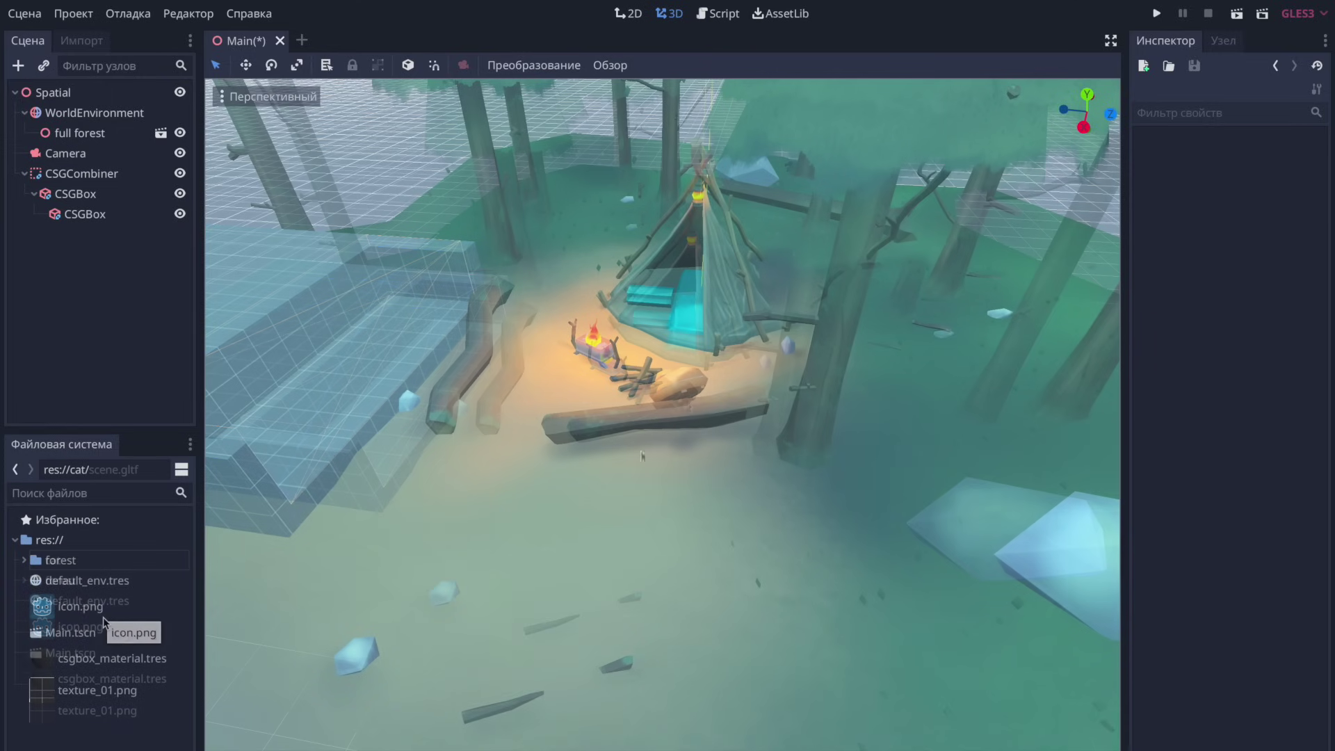
Expand res://cat, test-drop scene.gltf into the viewport, then undo the oversized cat instance.
click(26, 562)
drag(77, 631, 657, 521)
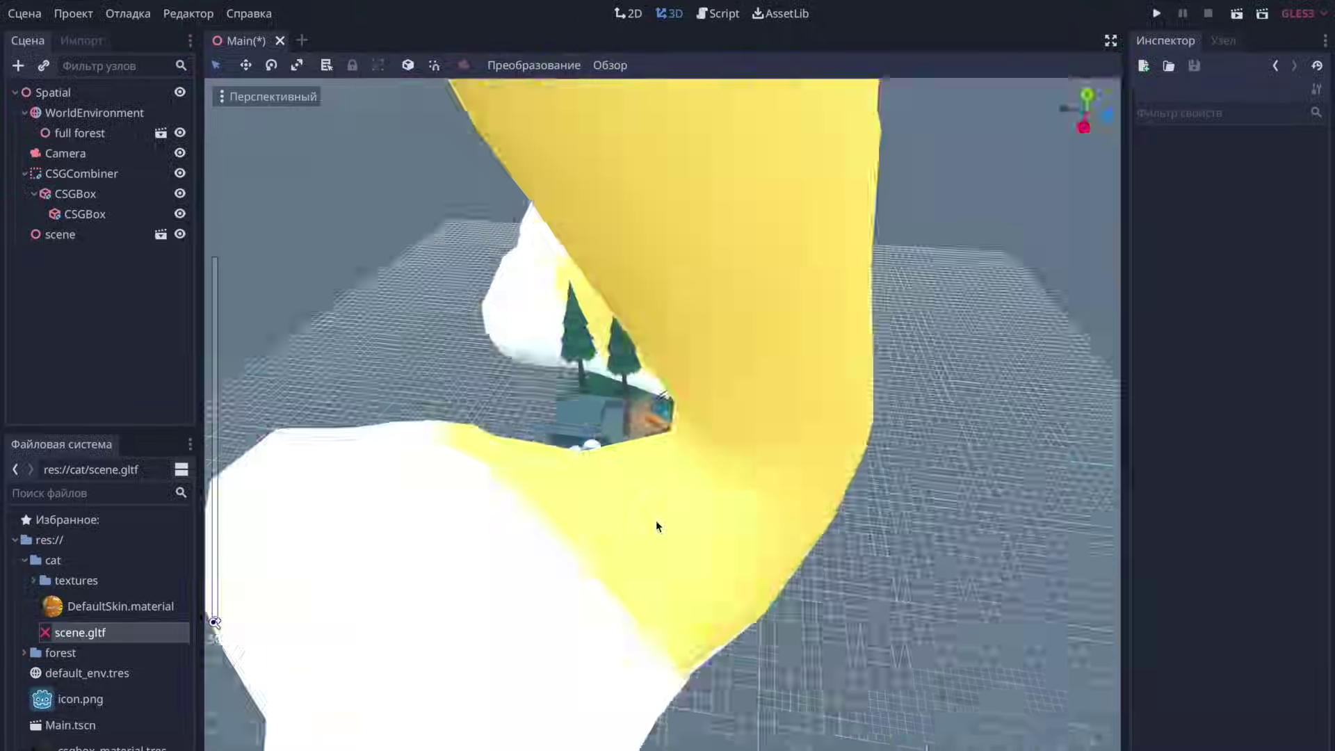
scroll(657, 521, down, 5)
scroll(657, 520, down, 3)
scroll(657, 520, down, 3)
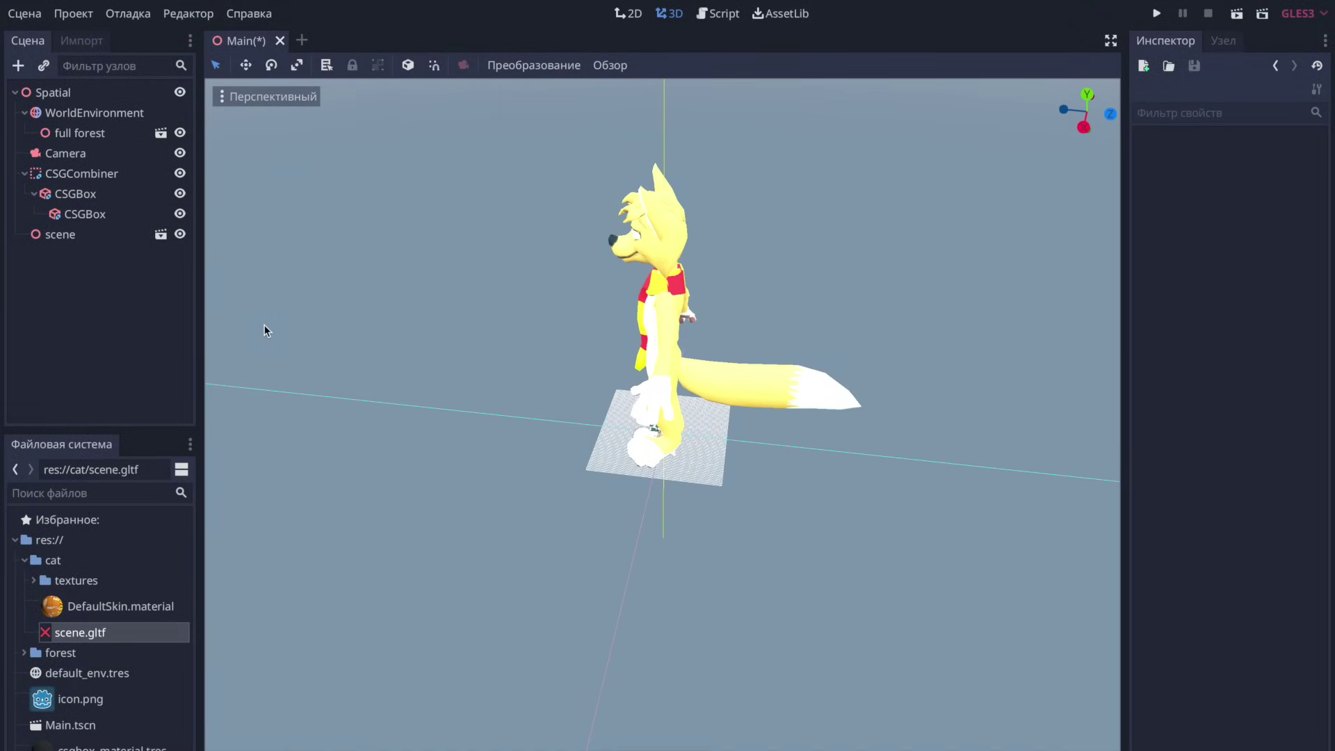
key(ctrl+z)
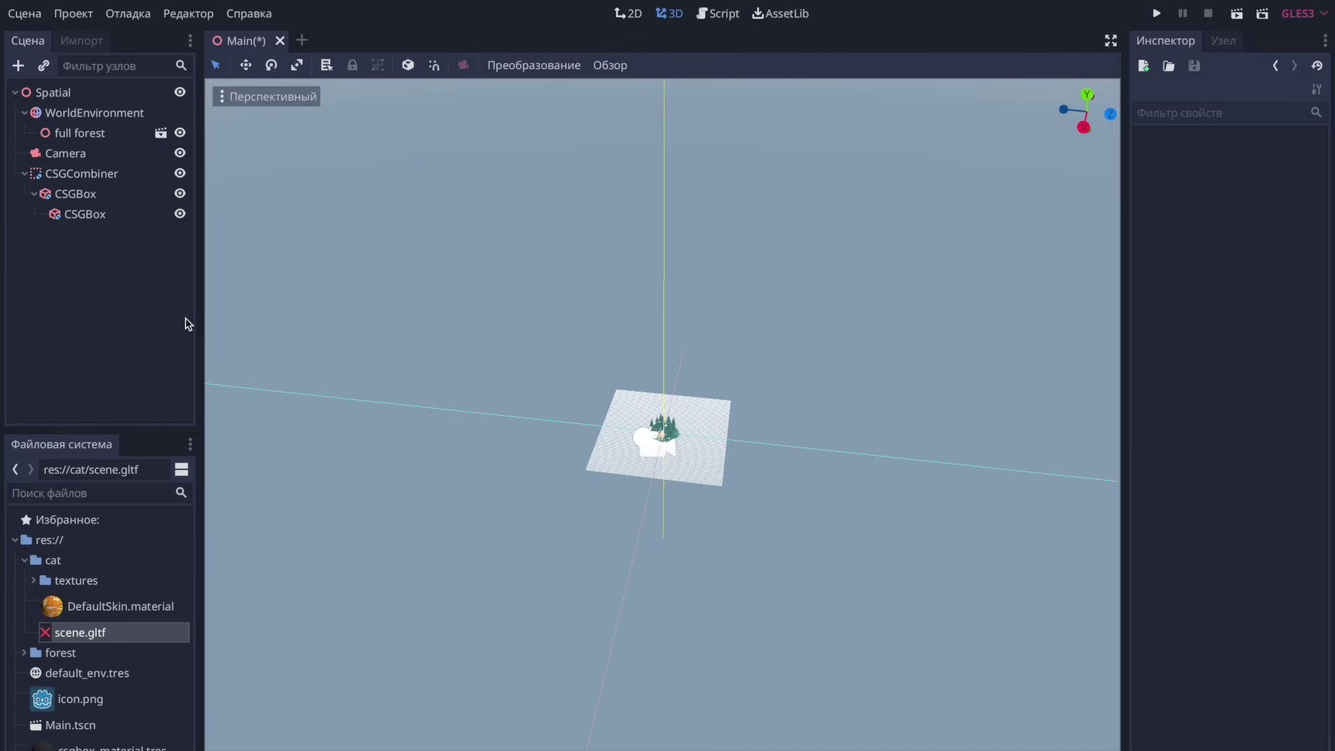
scroll(672, 433, up, 5)
scroll(672, 432, up, 5)
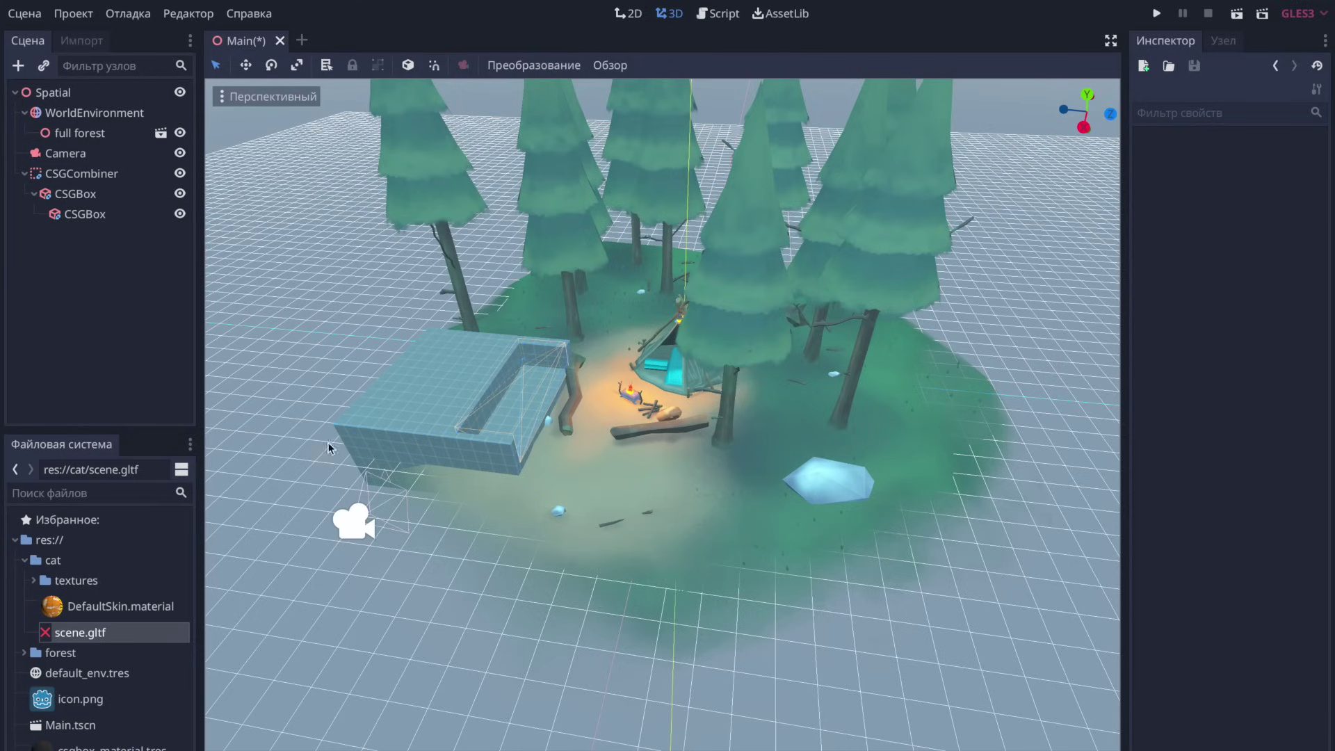
Add a KinematicBody child node under Spatial.
right_click(48, 98)
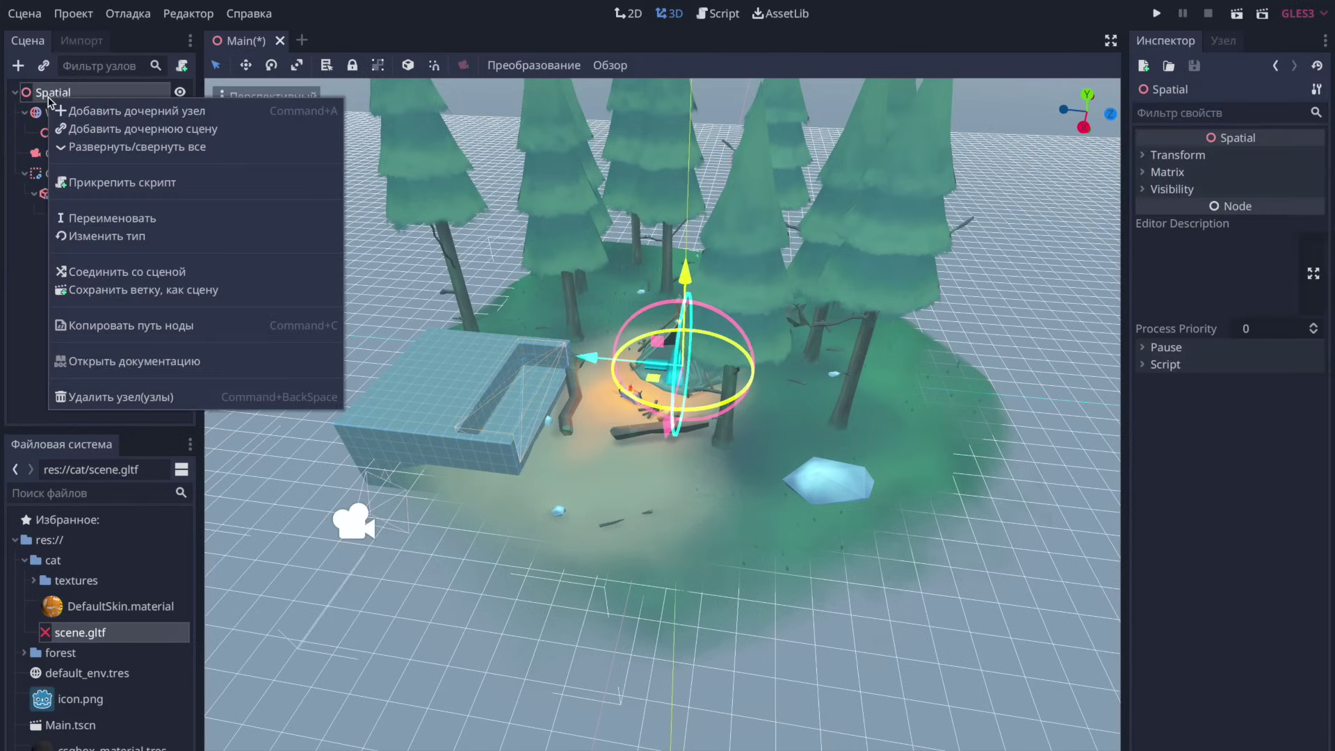
click(156, 111)
text(kine)
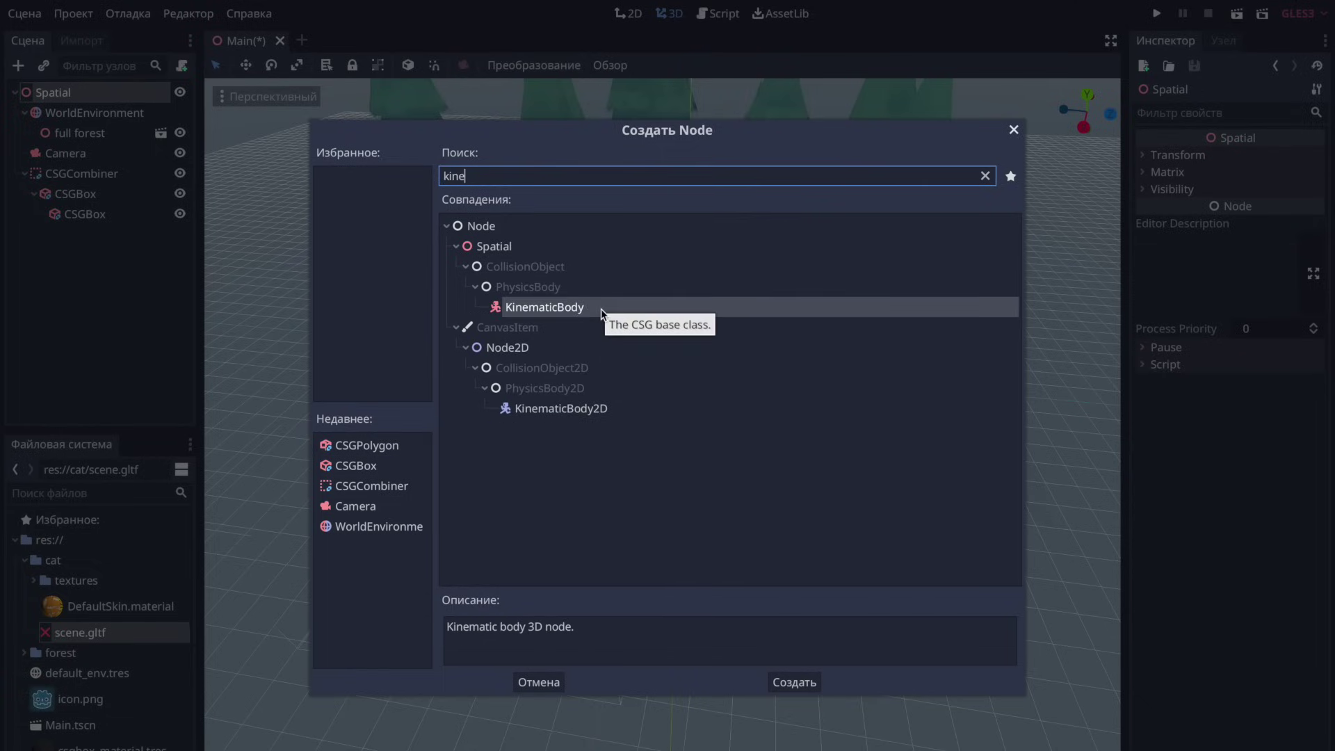
double_click(557, 306)
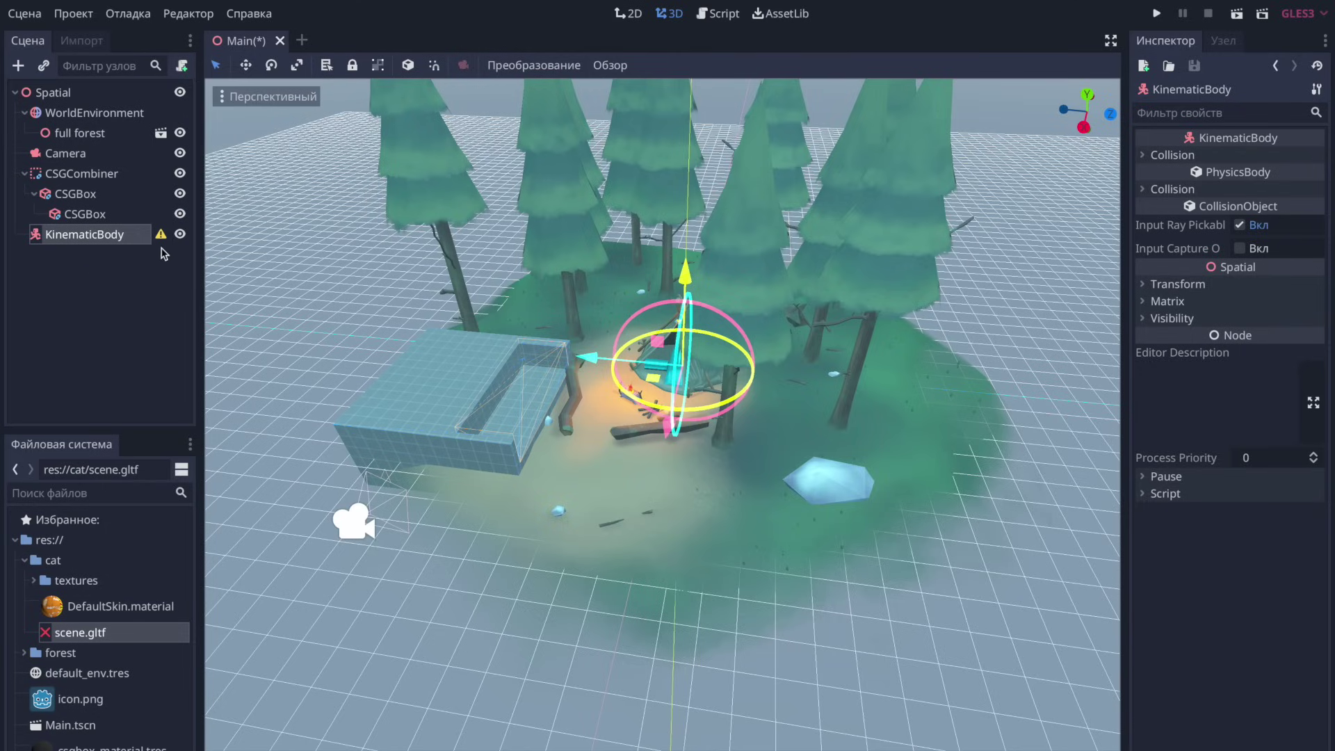
Add a CollisionShape child under the KinematicBody.
mouse_move(161, 241)
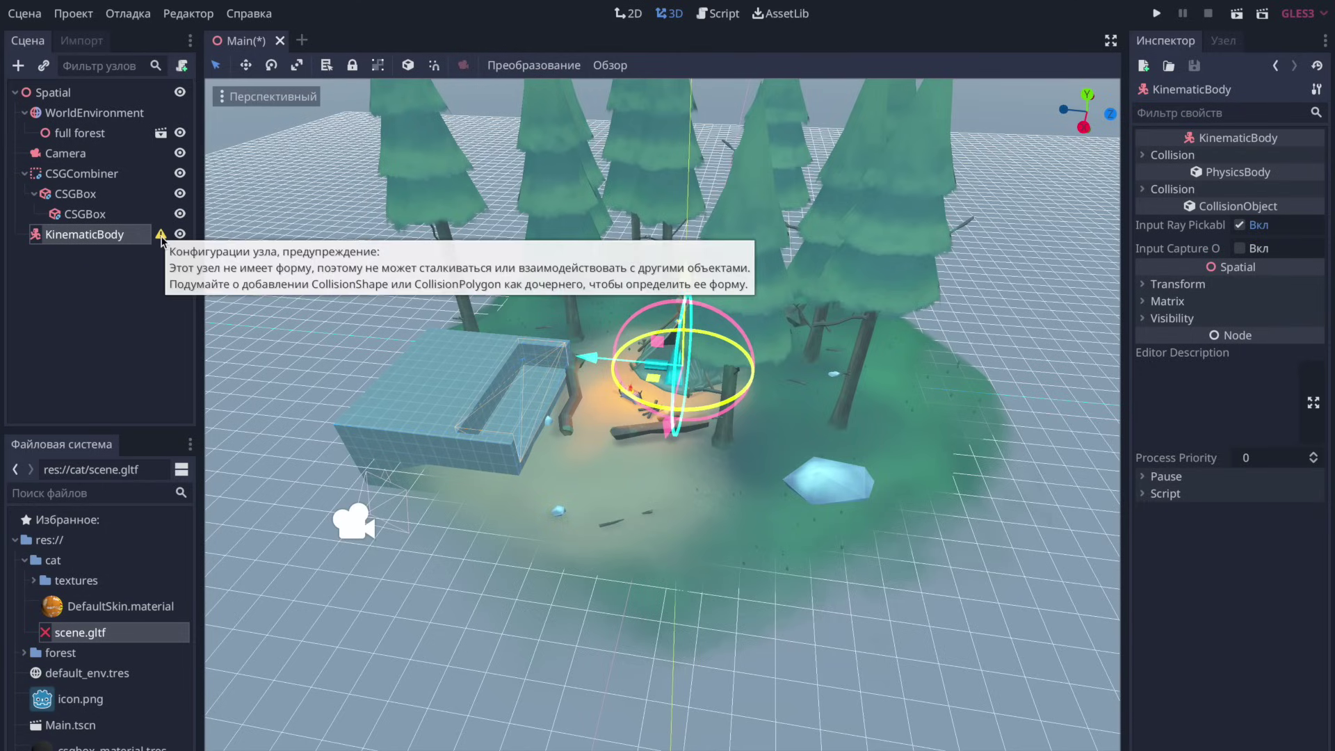
right_click(120, 237)
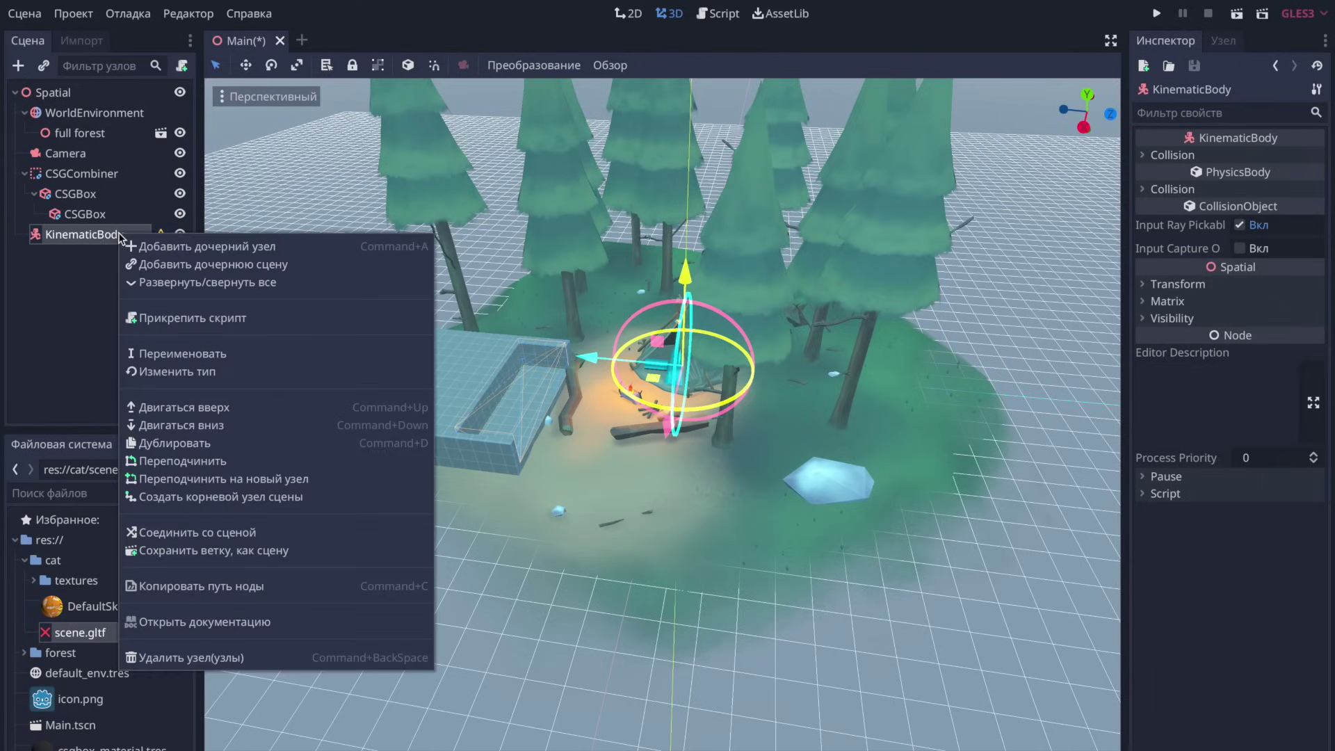
click(155, 246)
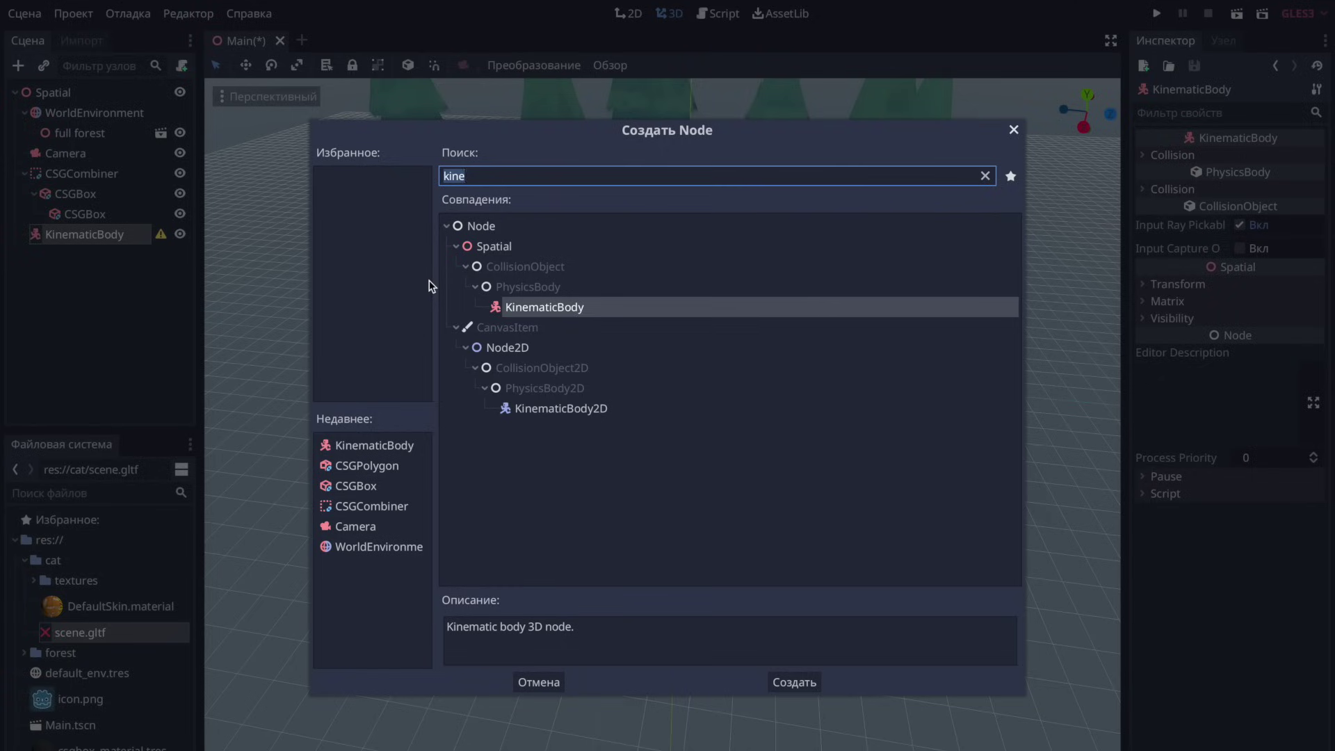
text(coll)
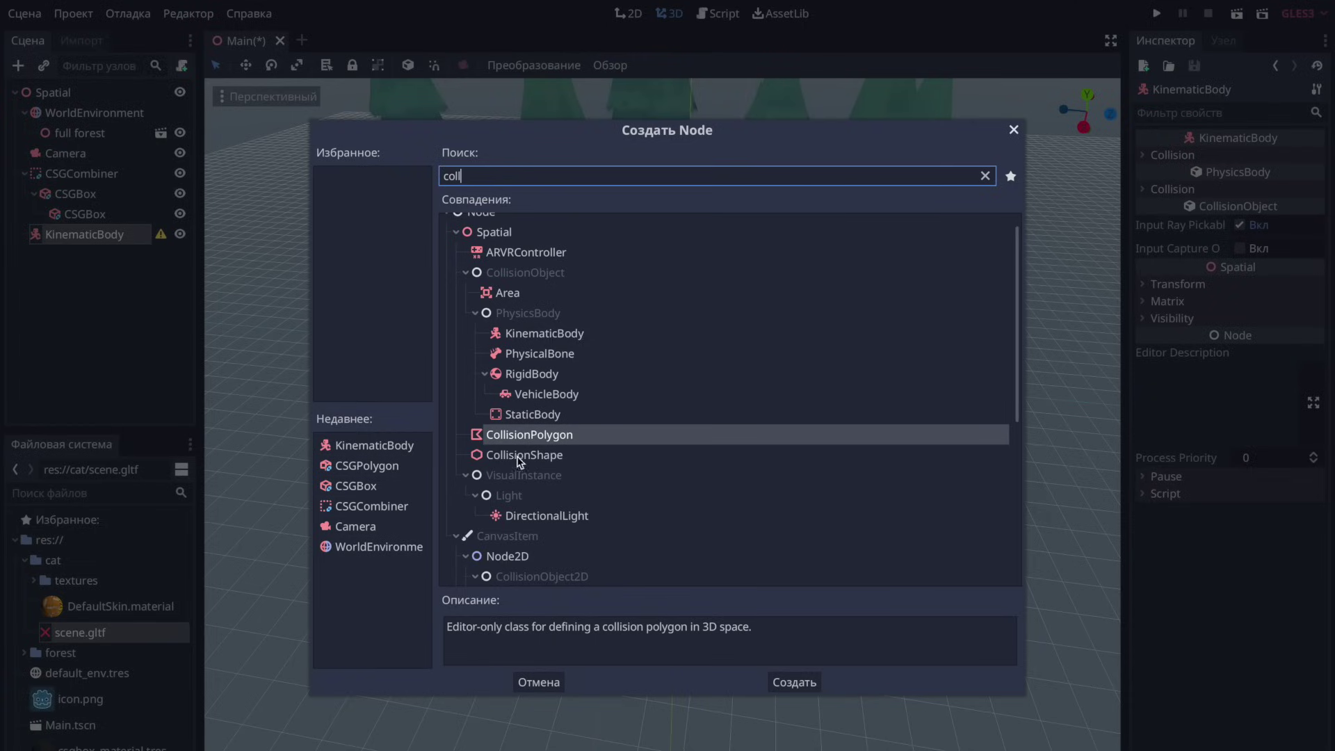
click(549, 455)
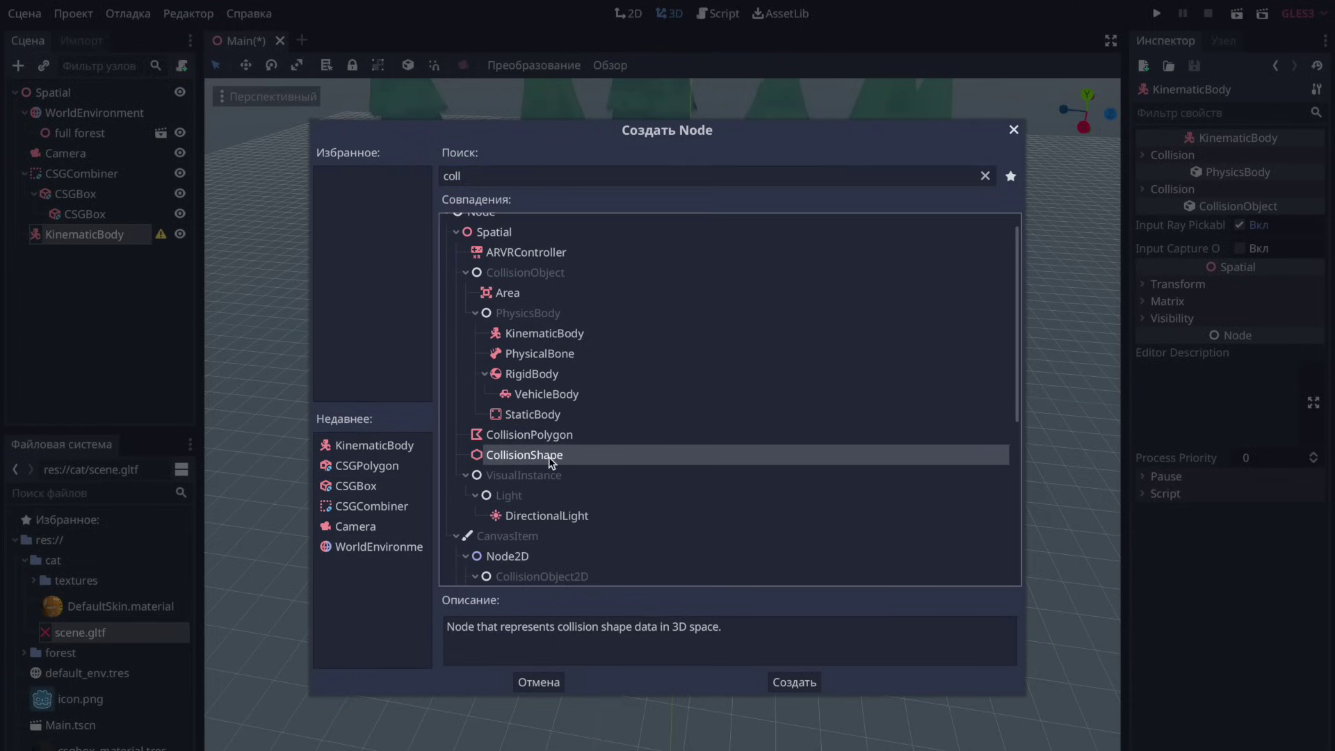
double_click(532, 455)
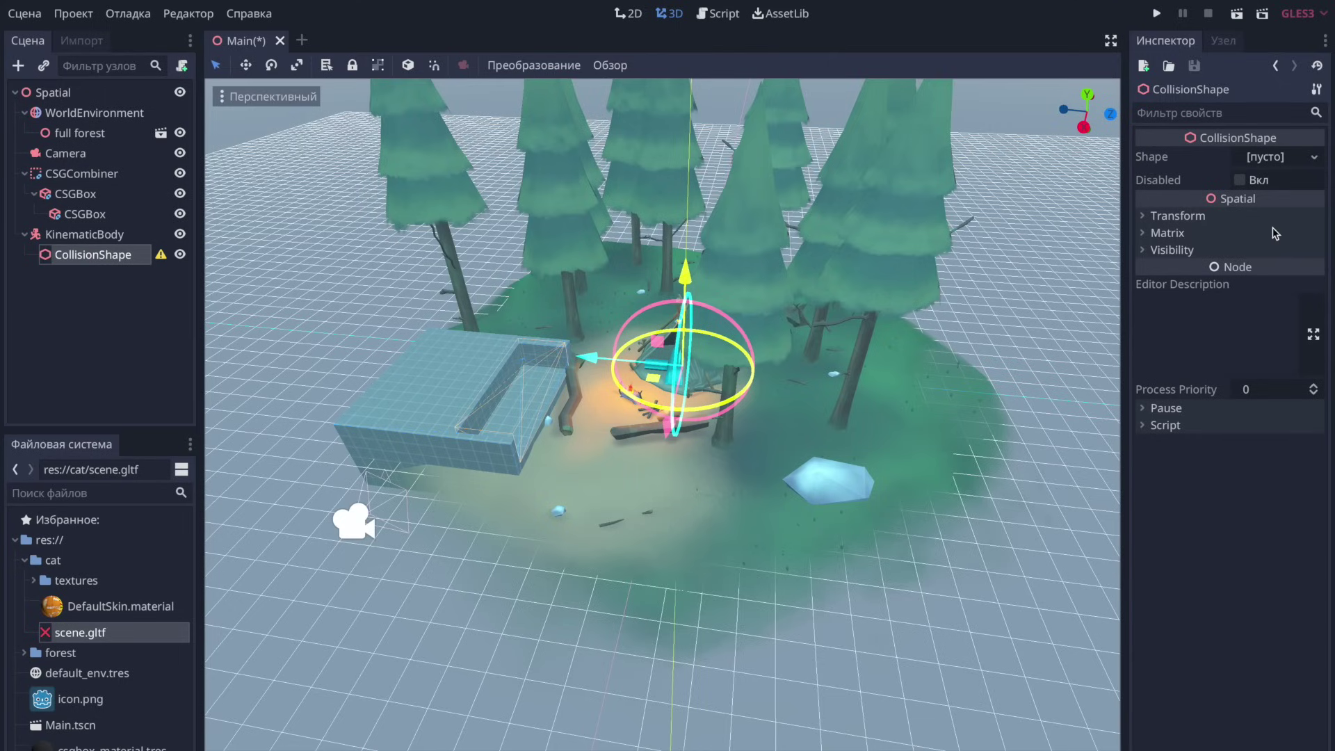
Give the CollisionShape a Cylinder shape and raise the KinematicBody to Y 2.803 above the tent.
click(1314, 162)
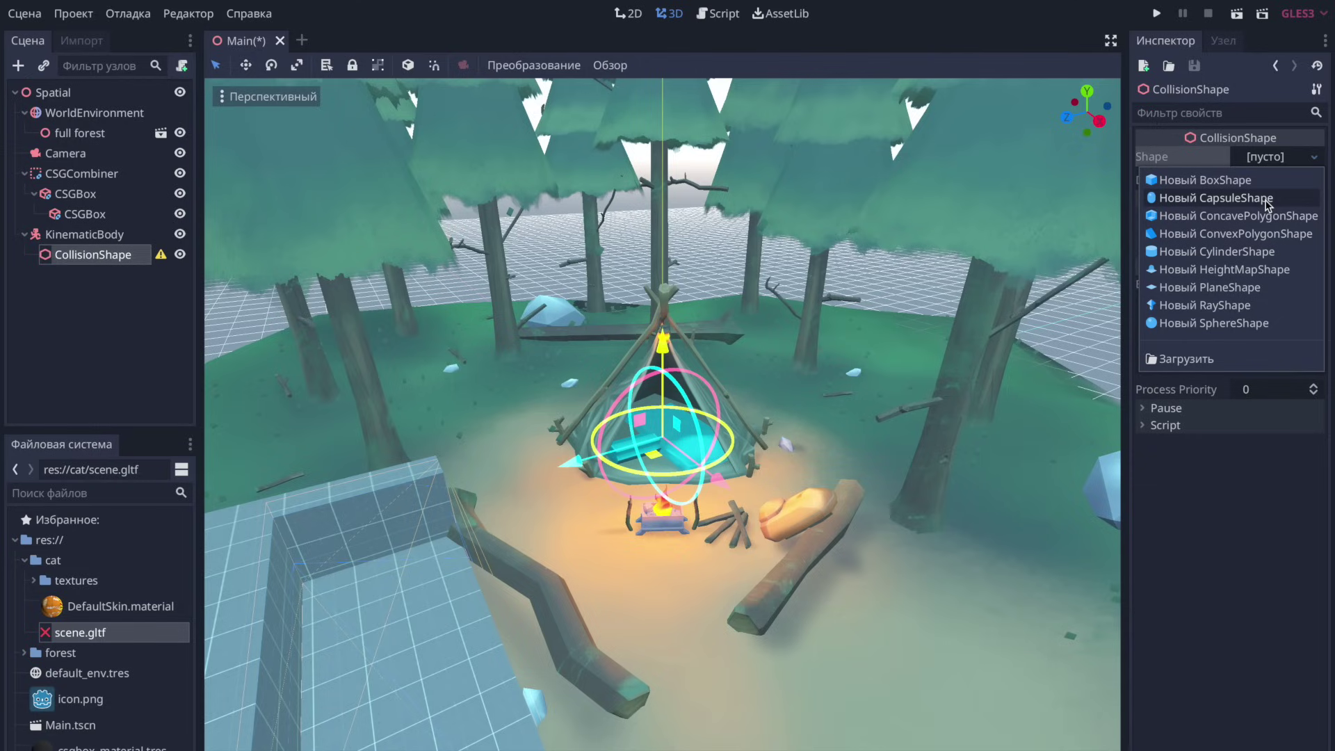
click(1257, 256)
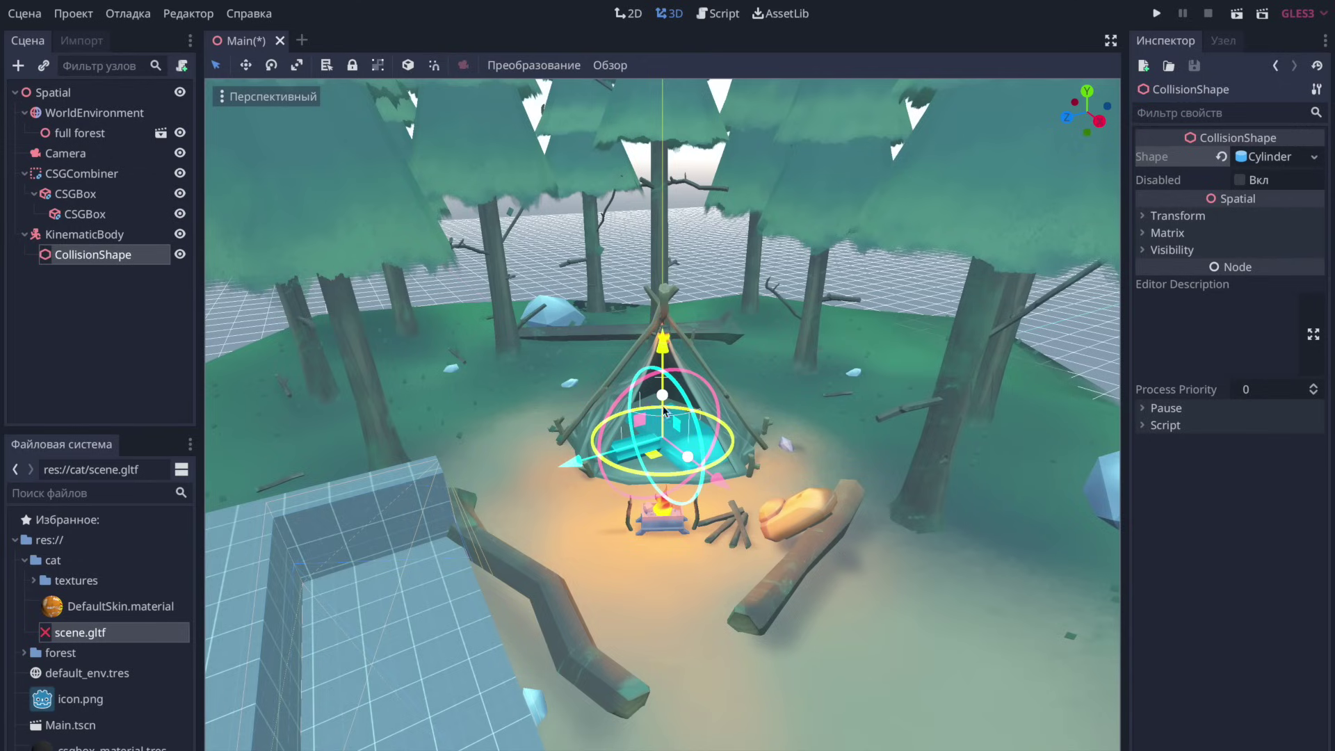
click(93, 237)
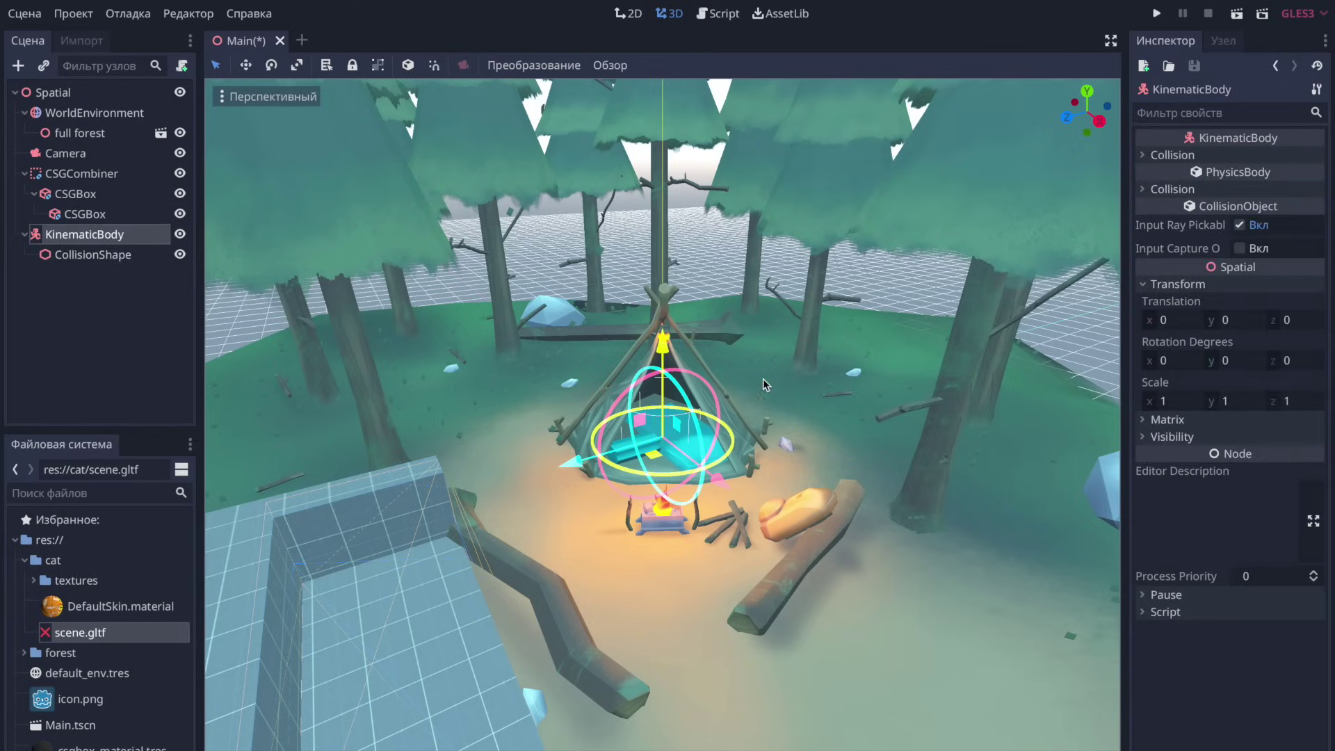
drag(666, 351, 671, 198)
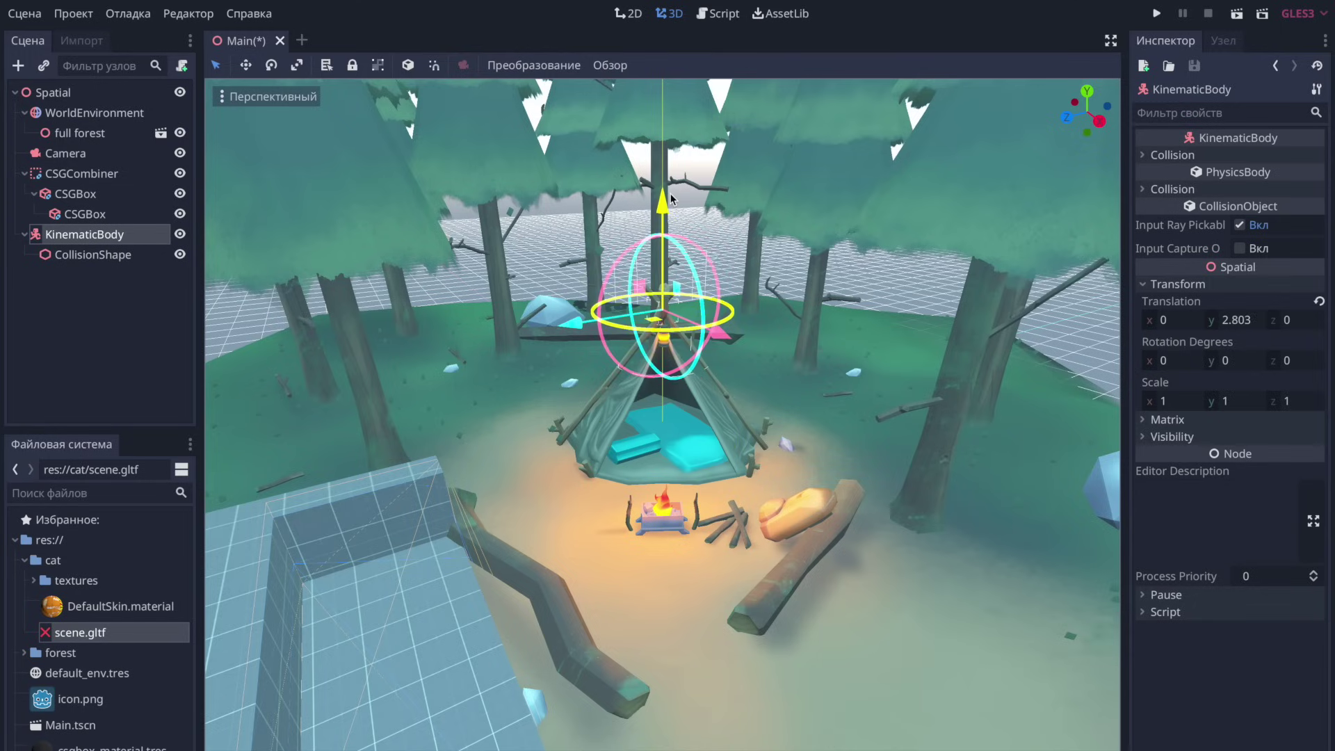
scroll(660, 292, up, 5)
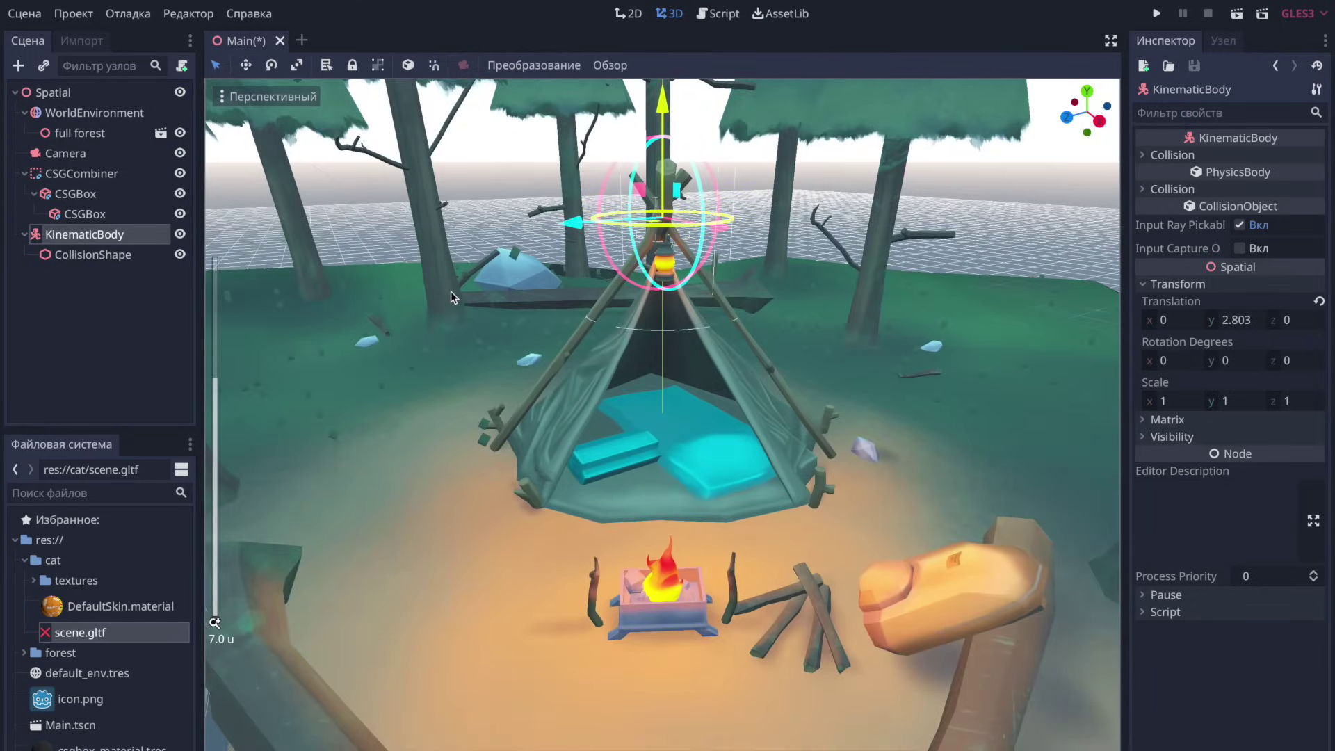
middle_drag(451, 291, 452, 347)
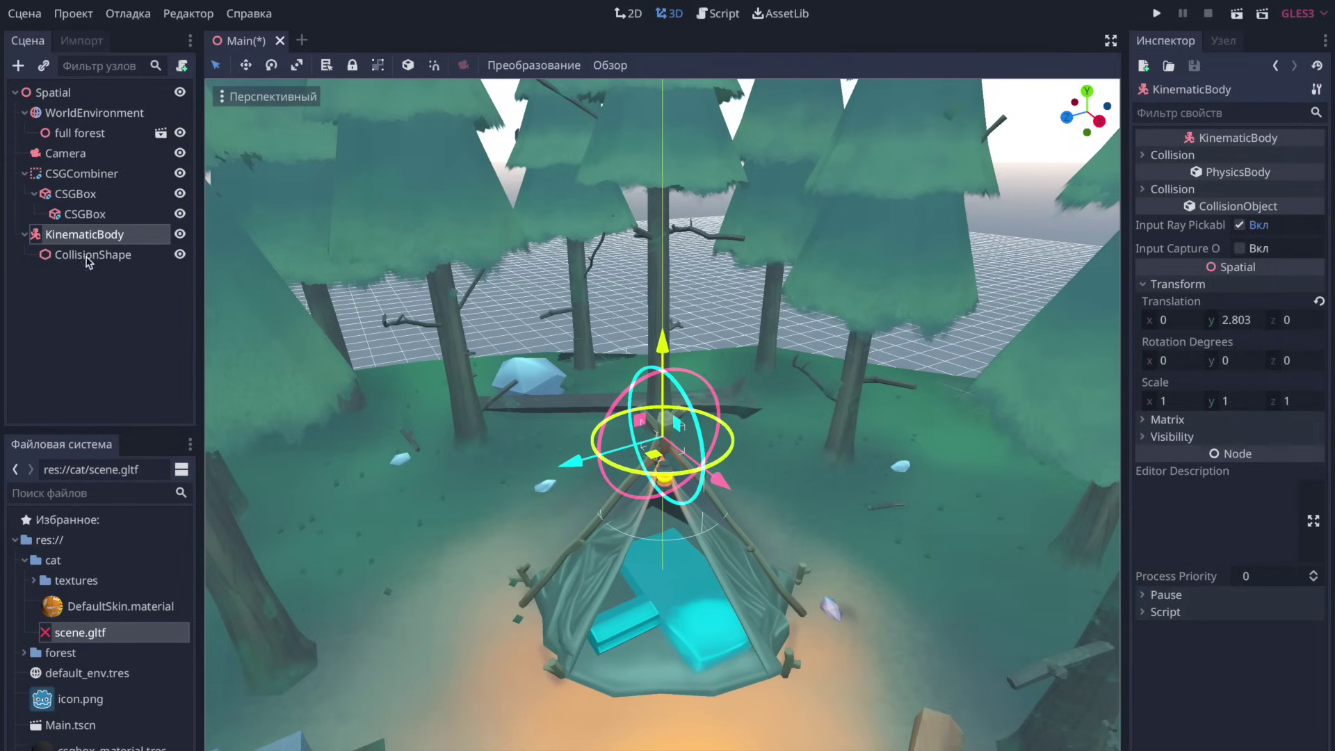
click(88, 256)
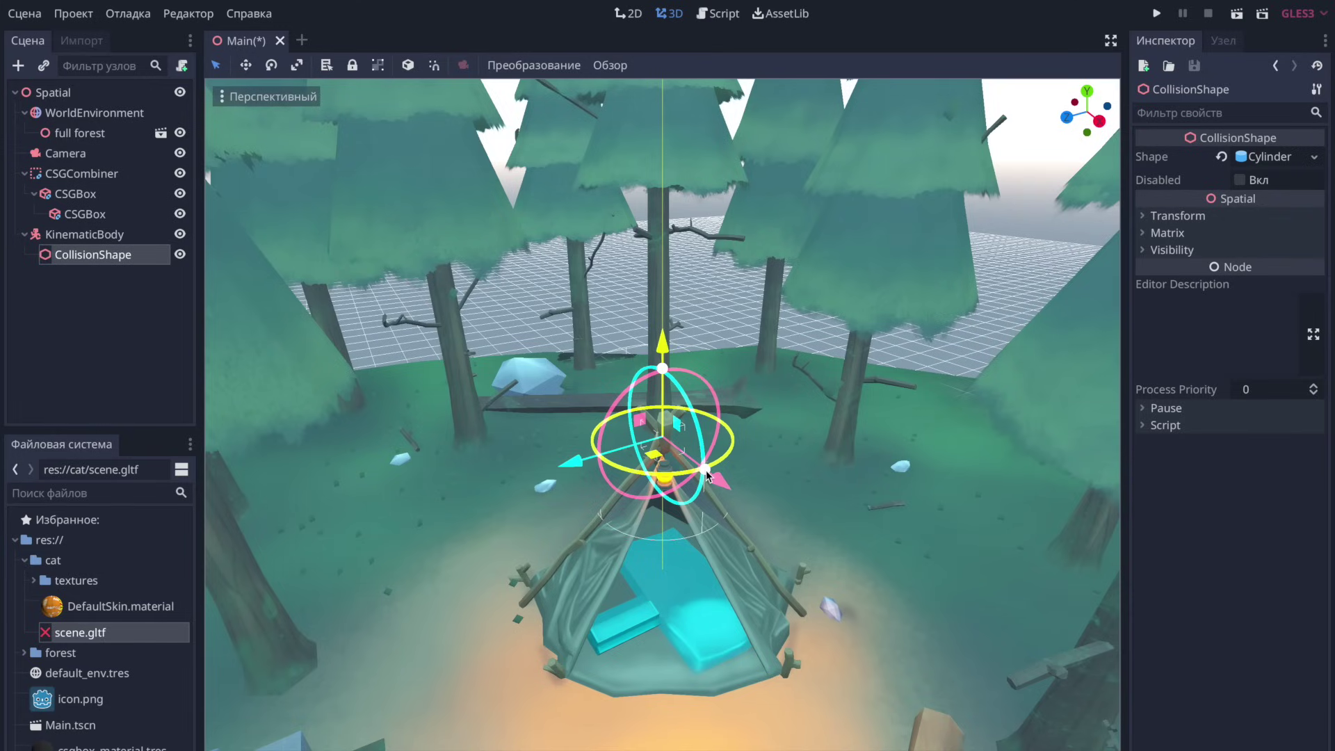
Shrink the collision cylinder's radius and lower its height.
drag(705, 470, 698, 464)
drag(684, 460, 681, 460)
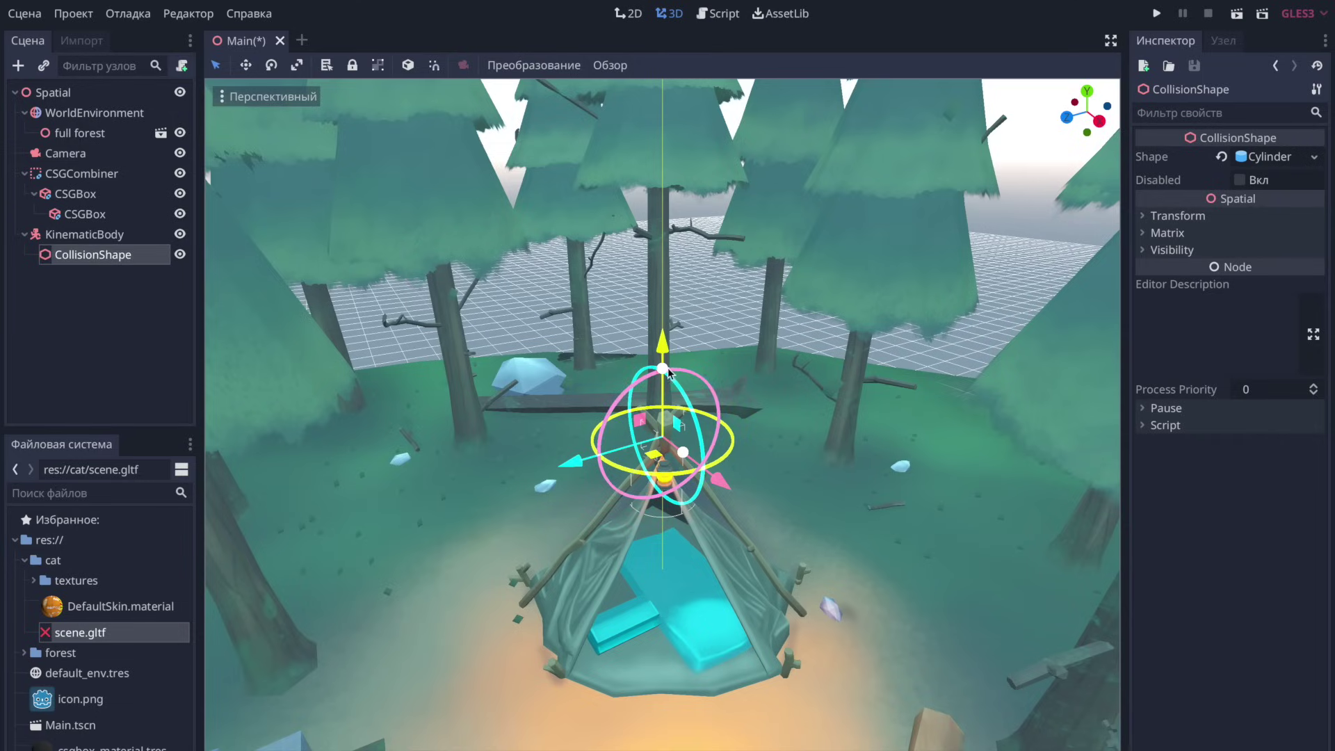
mouse_move(663, 369)
mouse_down()
mouse_move(662, 402)
mouse_move(663, 374)
mouse_up()
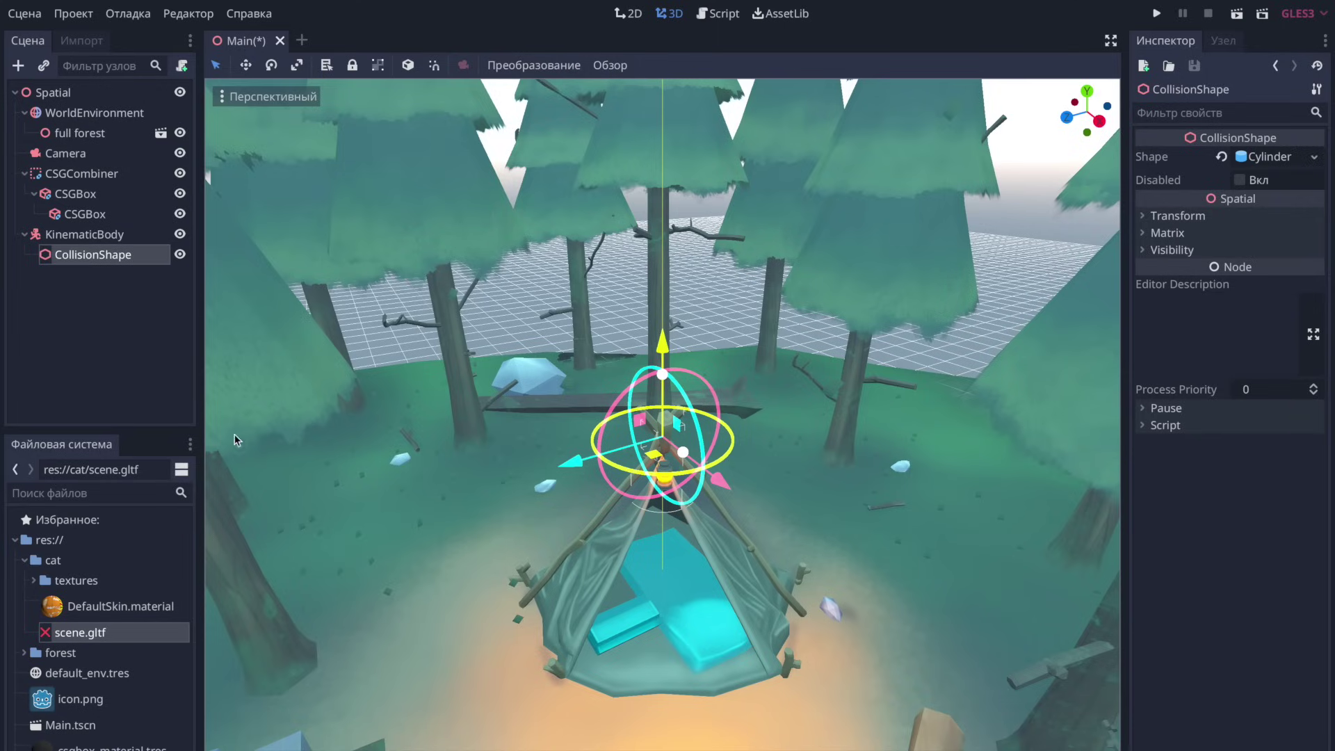
Instance the cat's scene.gltf under the CollisionShape and select it.
mouse_move(66, 635)
mouse_down()
mouse_move(97, 608)
mouse_move(94, 257)
mouse_up()
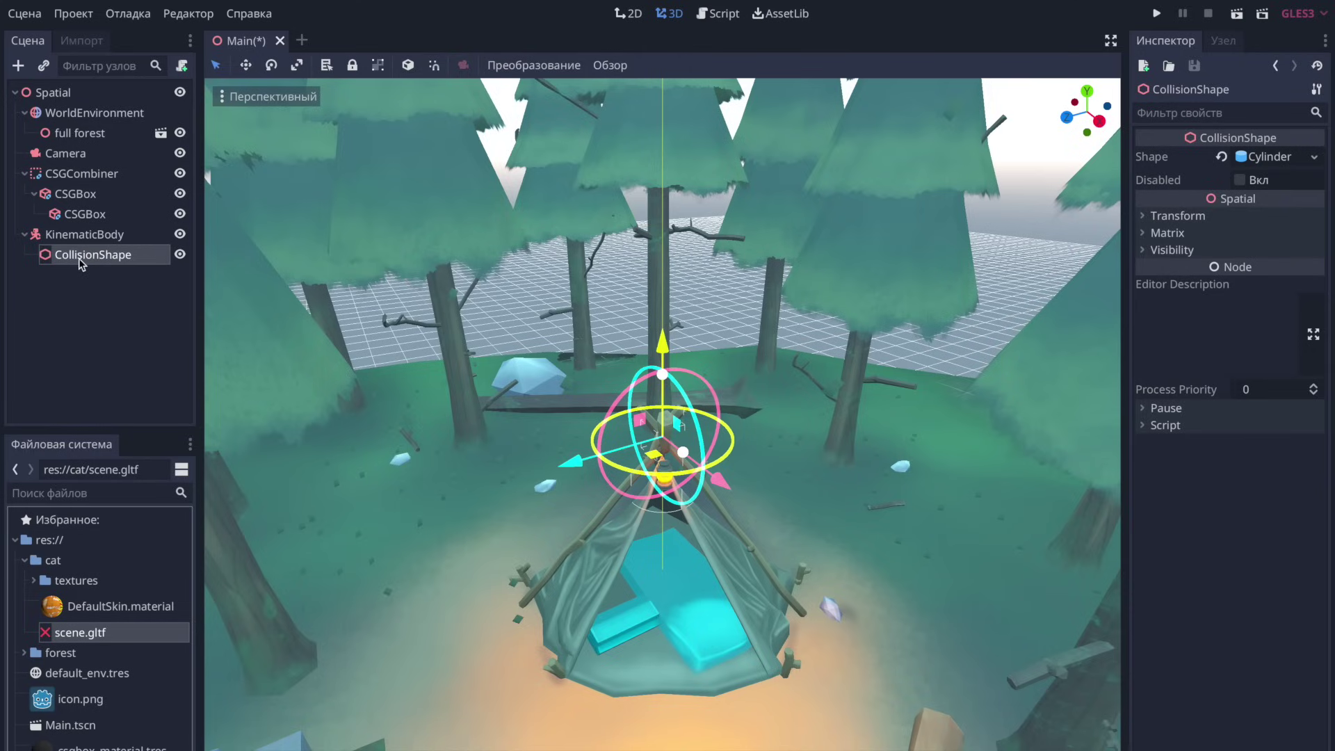
click(95, 257)
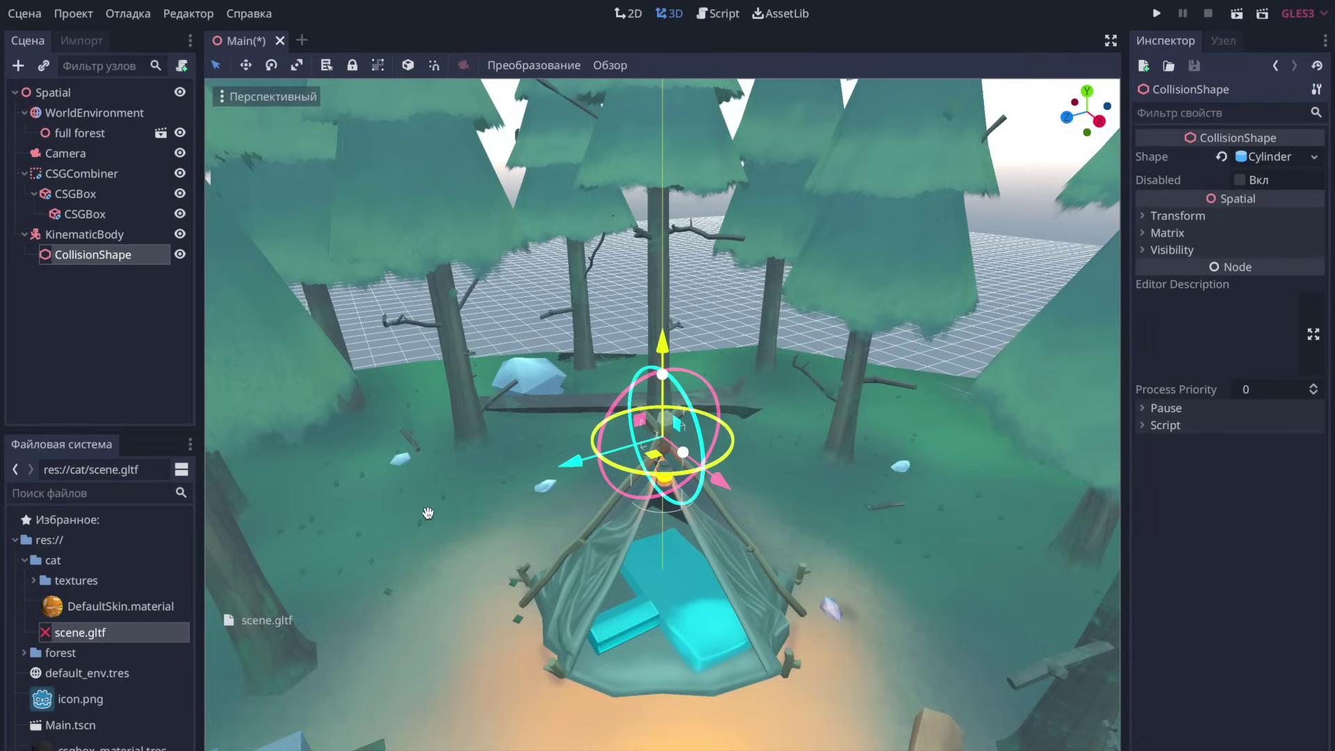
drag(73, 634, 428, 514)
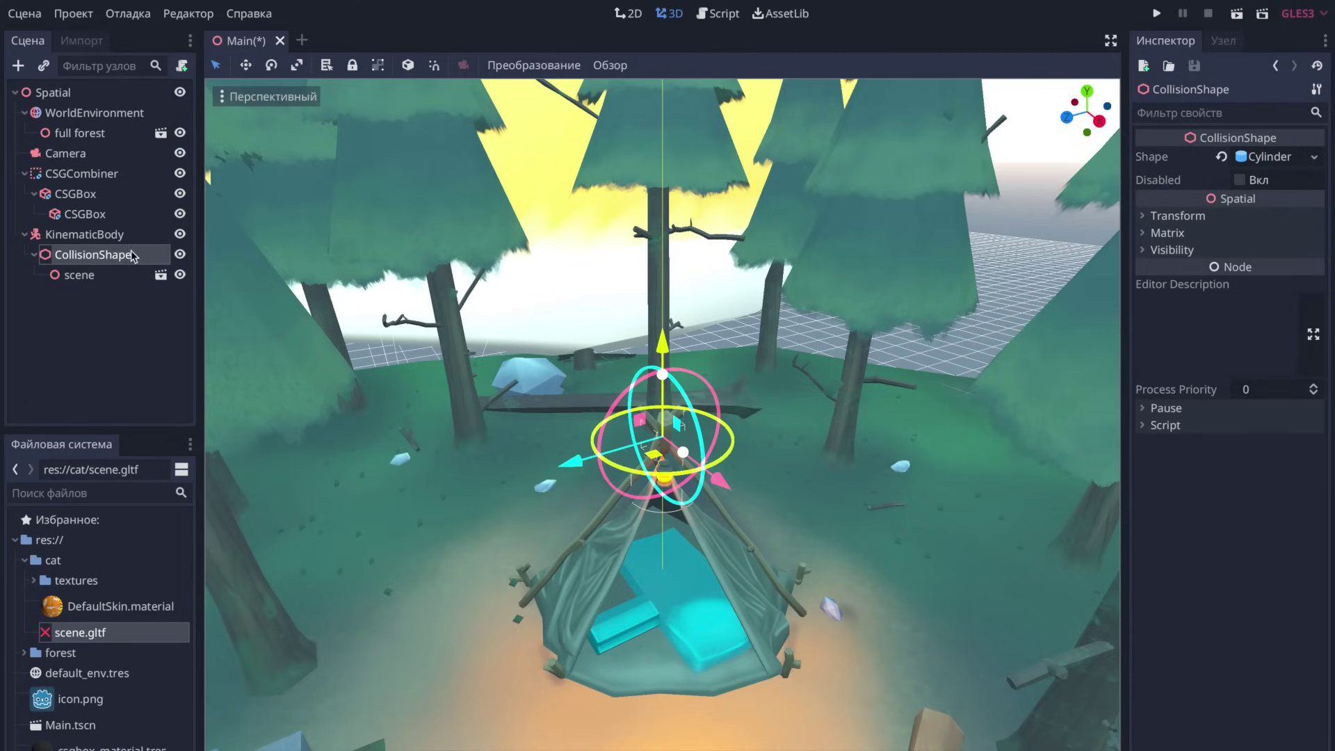
drag(73, 278, 87, 277)
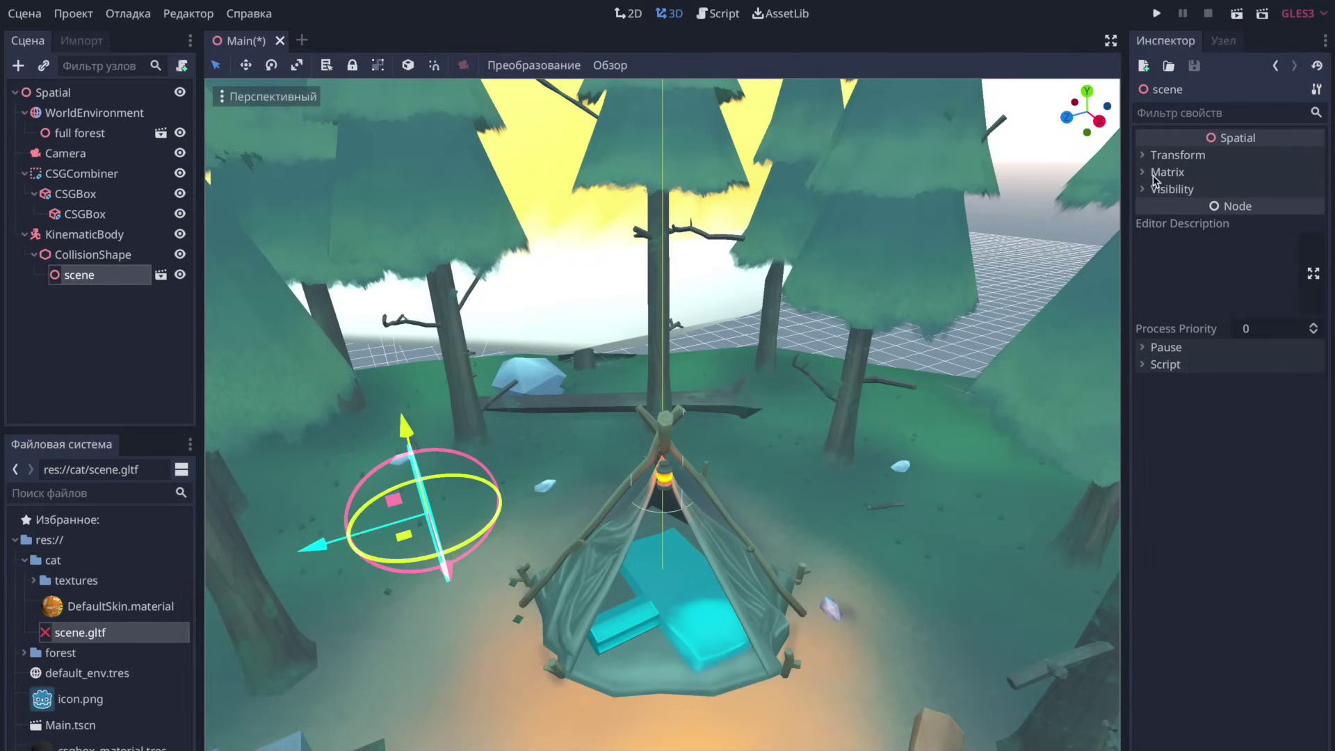
Set the cat model's Translation to 0, 0, 0.
click(1146, 156)
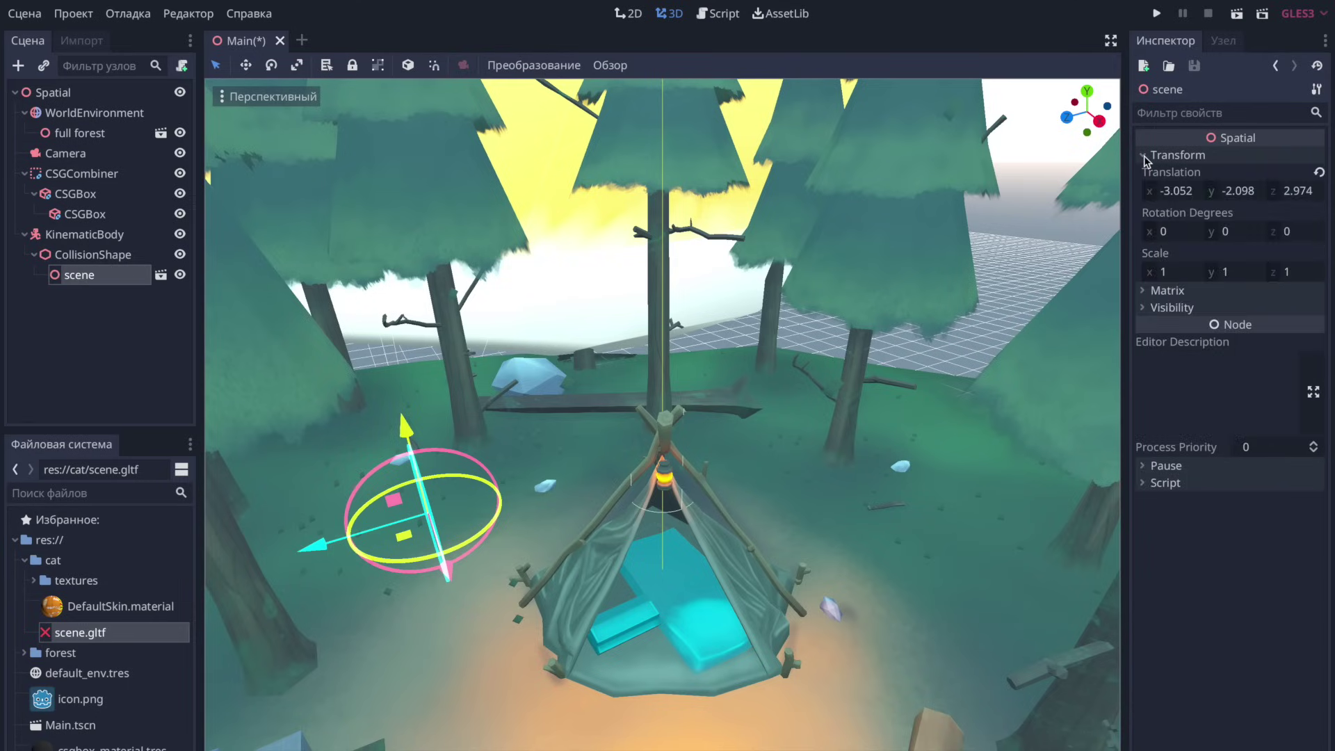
click(1191, 189)
key(Tab)
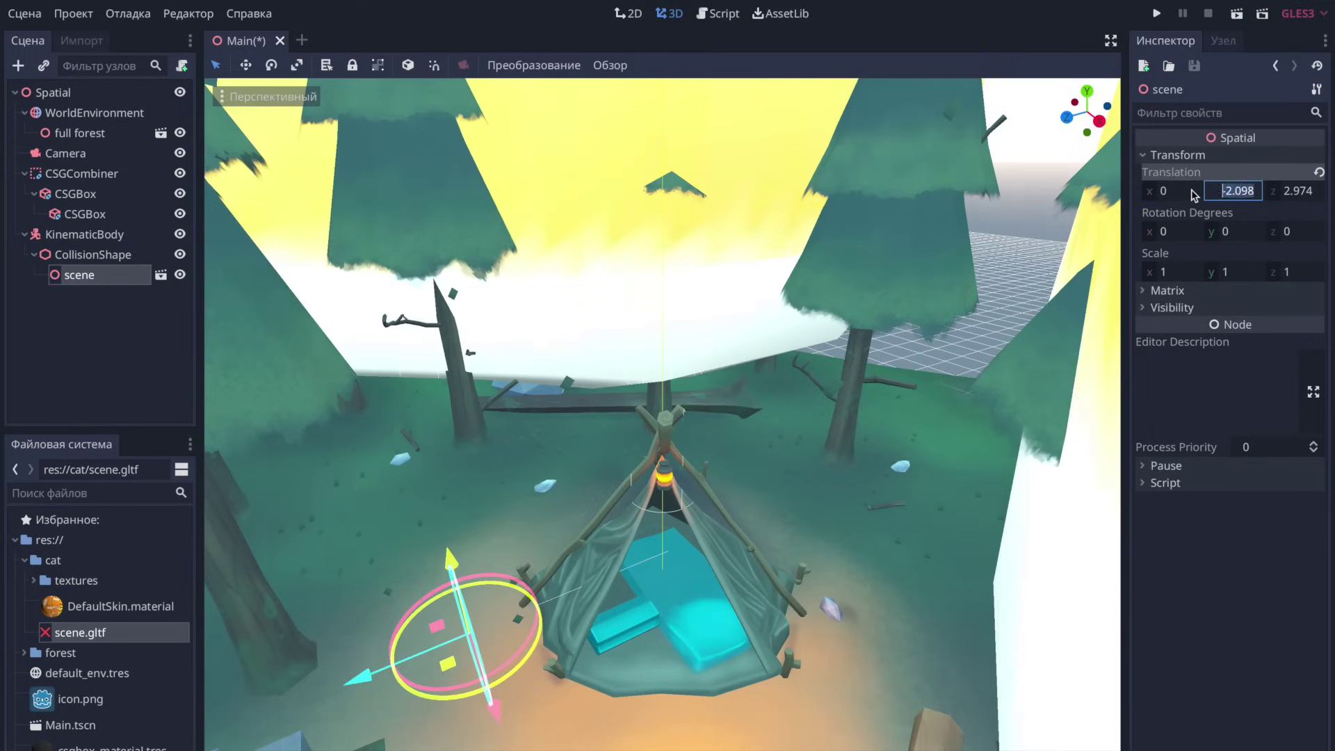
text(0)
key(Tab)
text(0)
key(Return)
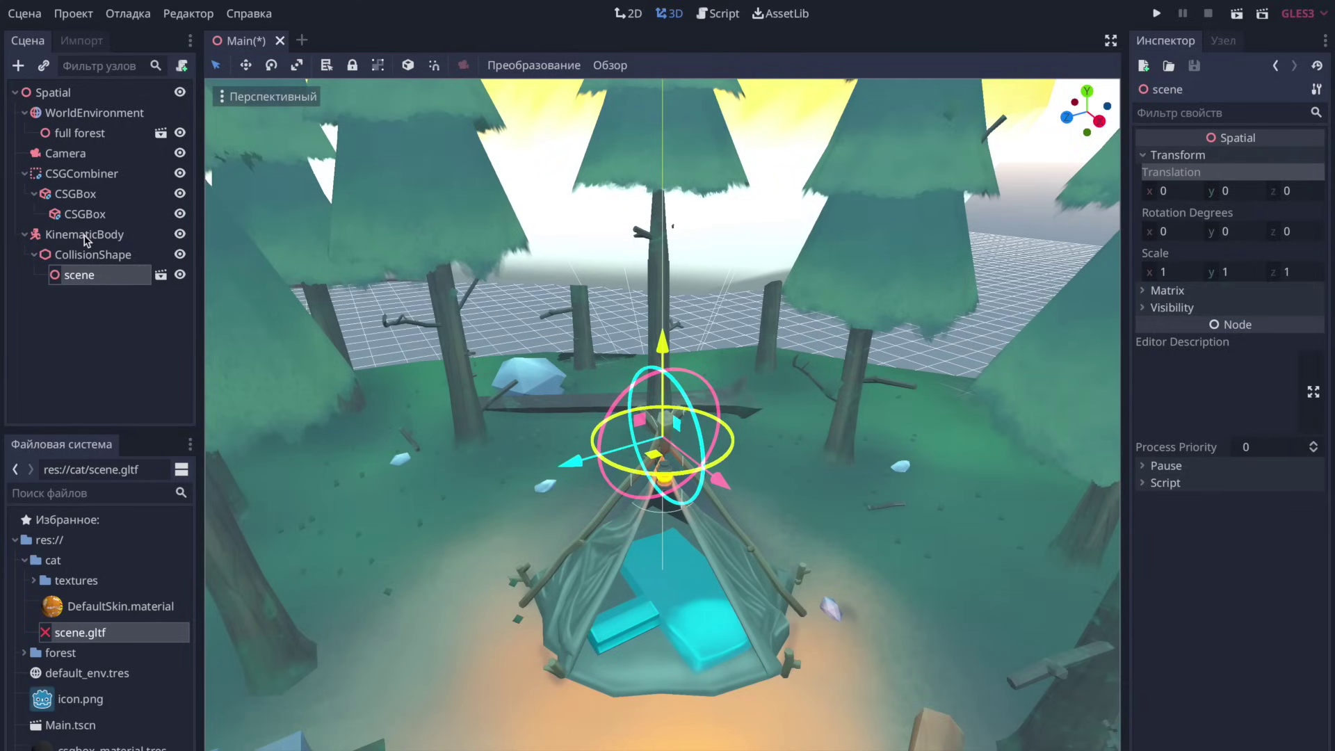
Scale the cat model to 0.008 on X, Y and Z.
click(1178, 273)
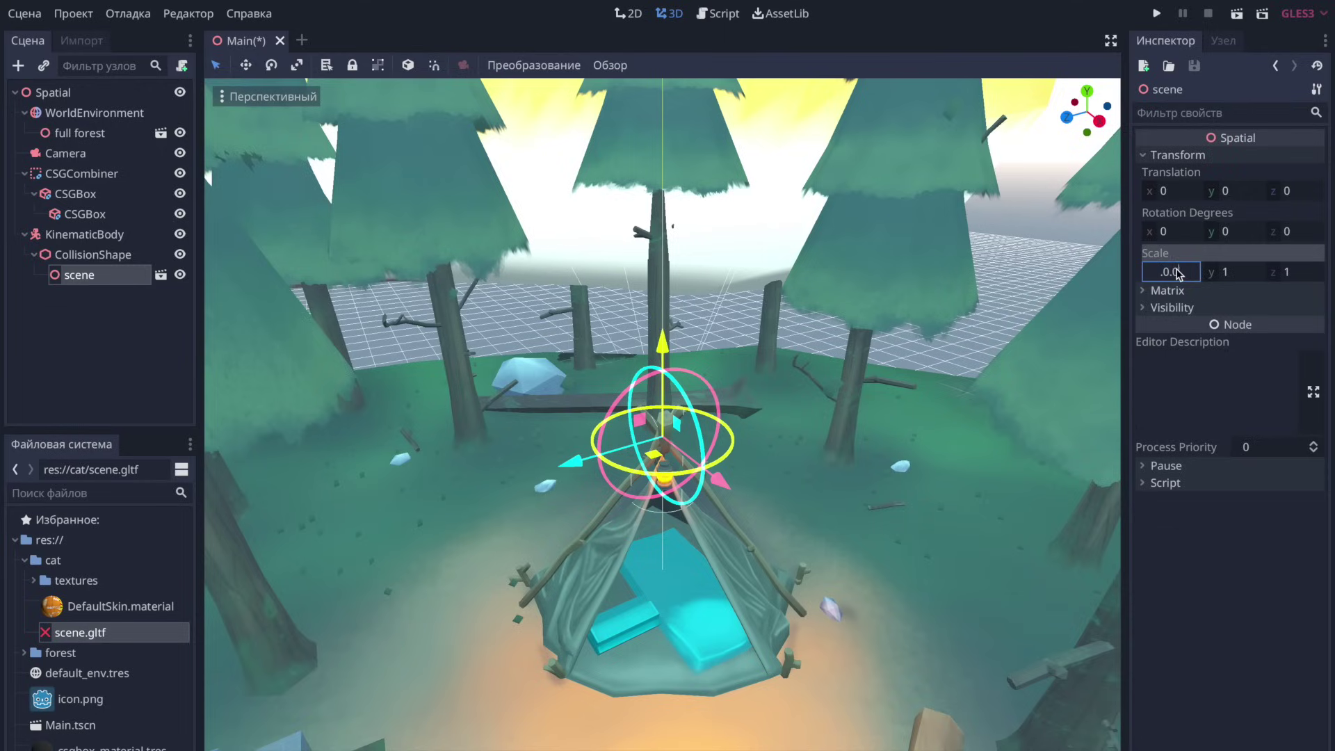
text(8)
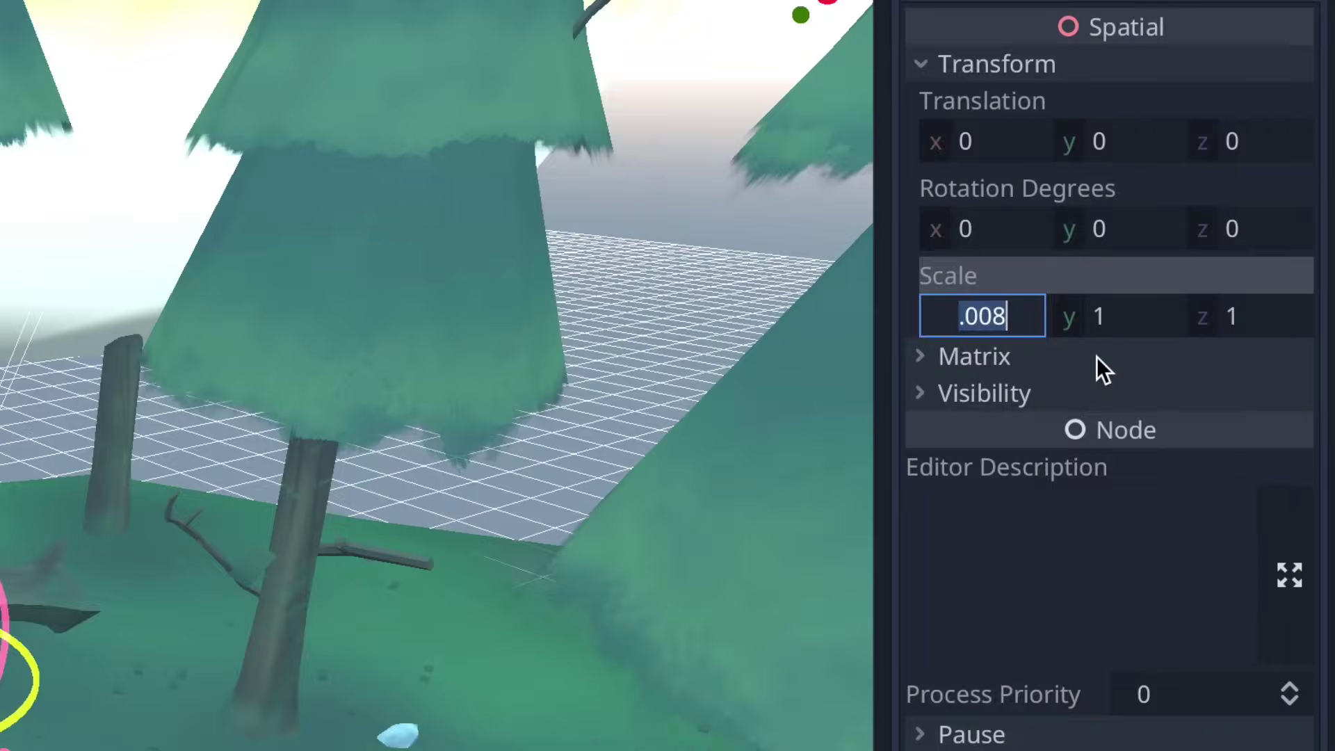
click(1242, 275)
text(.008)
click(1305, 279)
text(.008)
key(Return)
scroll(729, 400, up, 5)
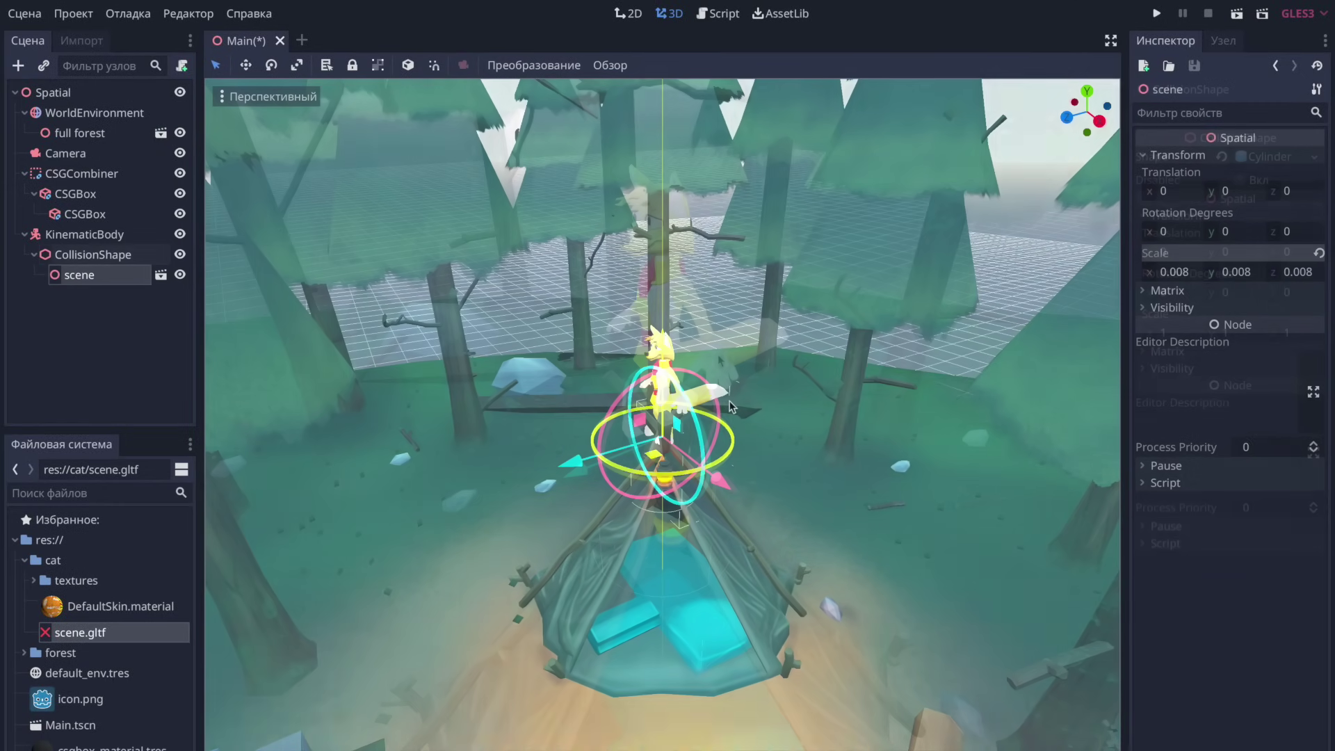
click(718, 353)
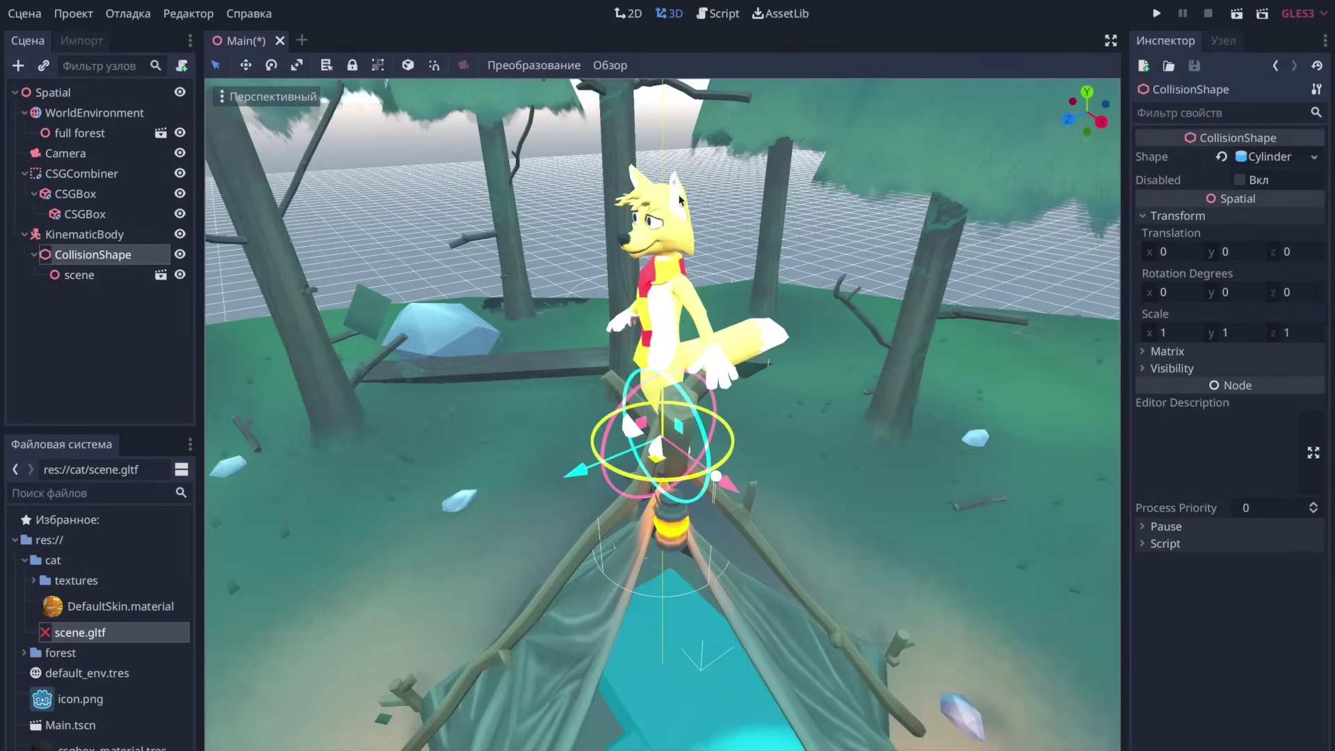
Rename the KinematicBody to Player.
double_click(85, 233)
text(Player)
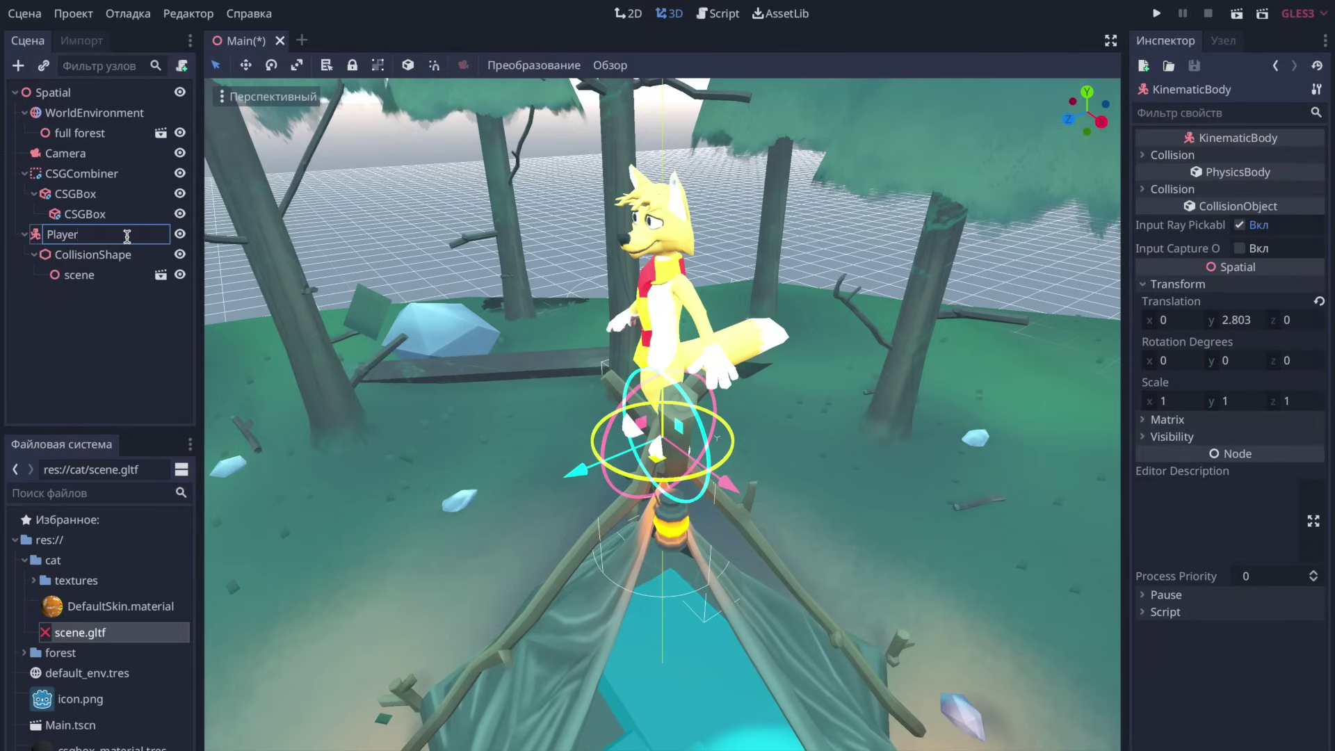
key(Return)
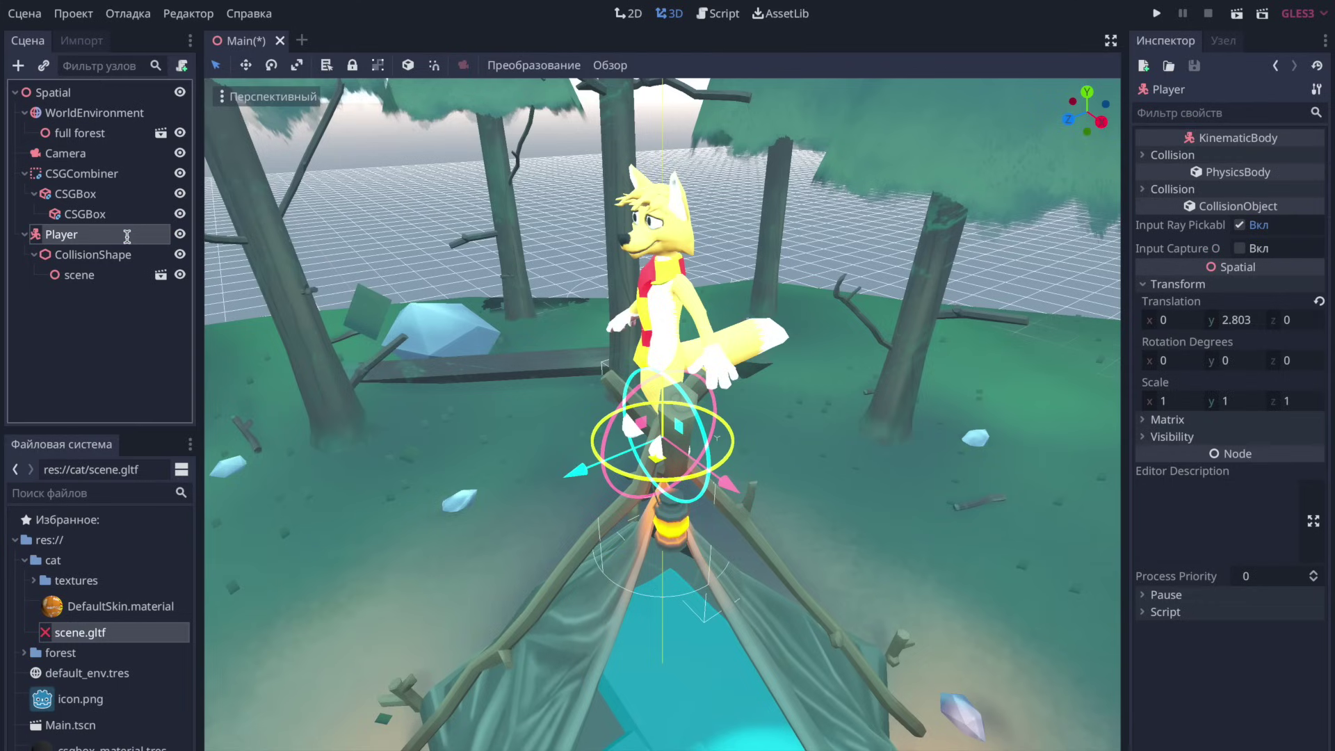
Narrow the collision cylinder's radius to fit around the cat character.
click(81, 276)
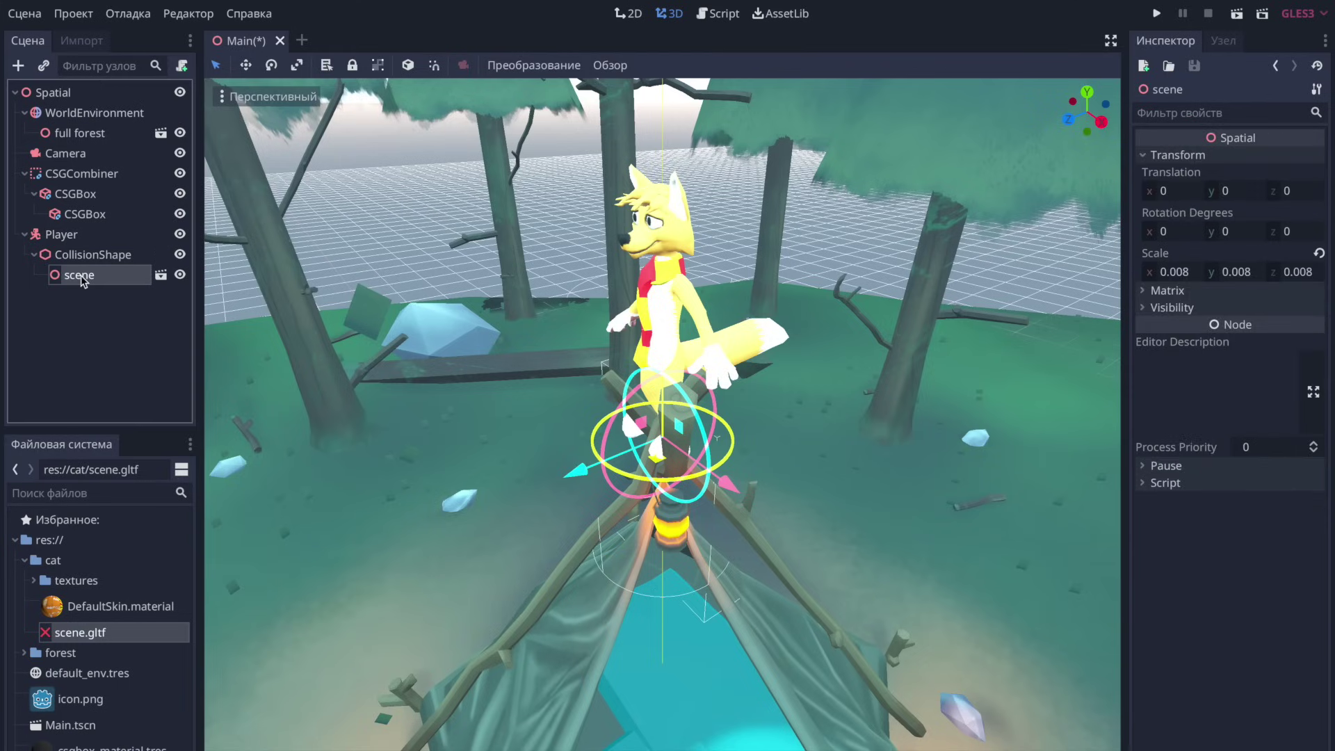
click(90, 257)
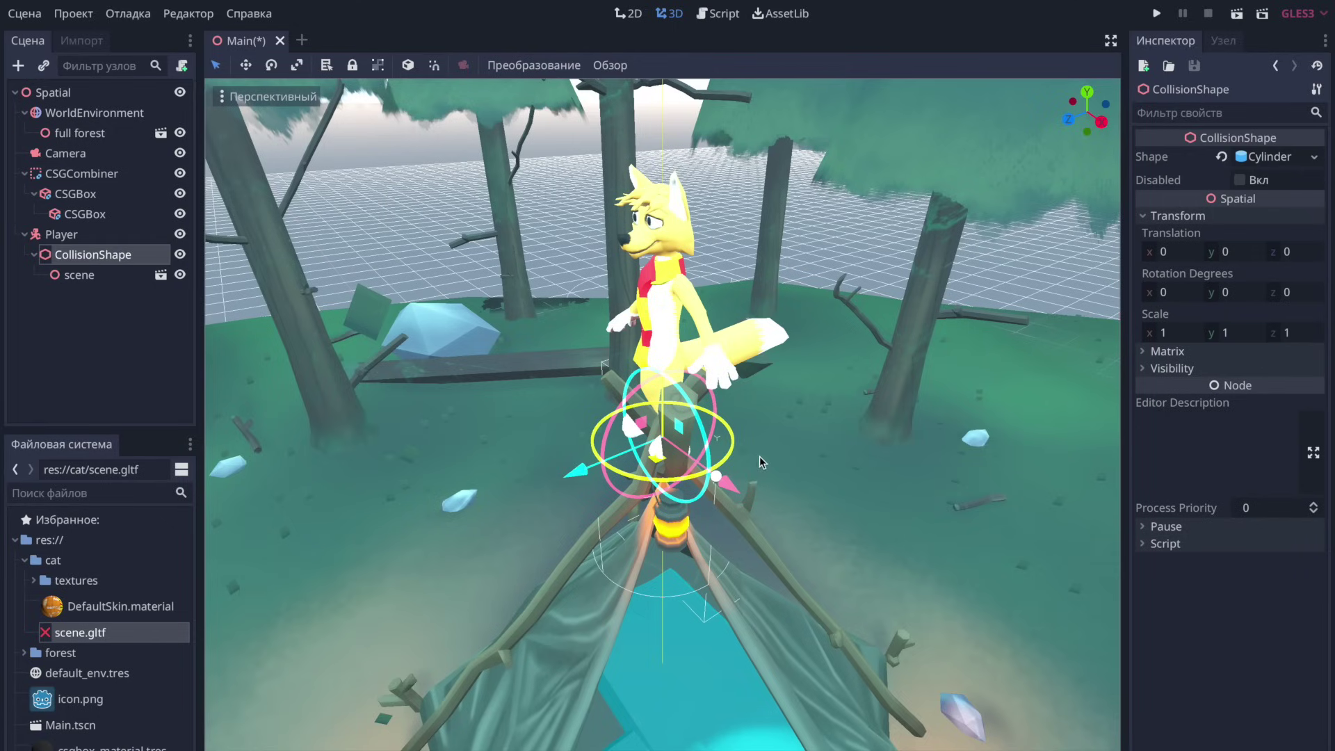
drag(715, 478, 687, 457)
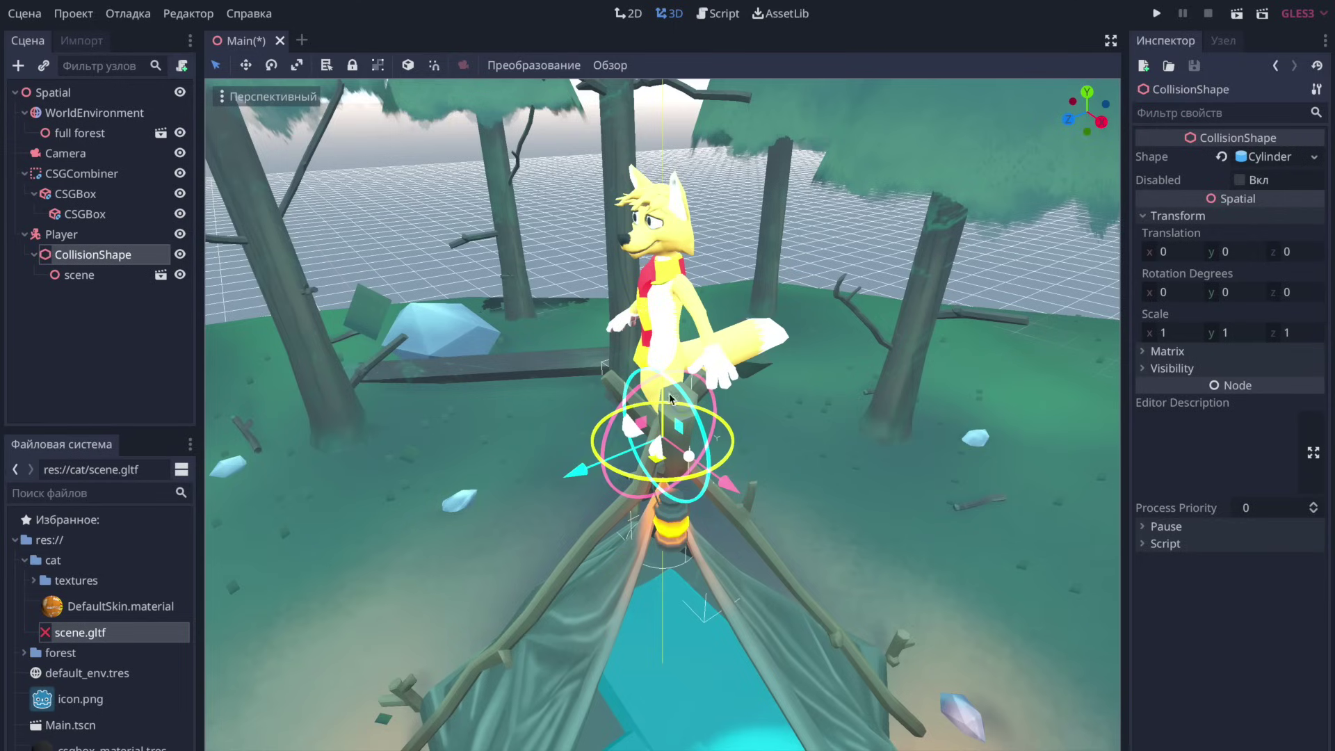
middle_drag(678, 349, 662, 281)
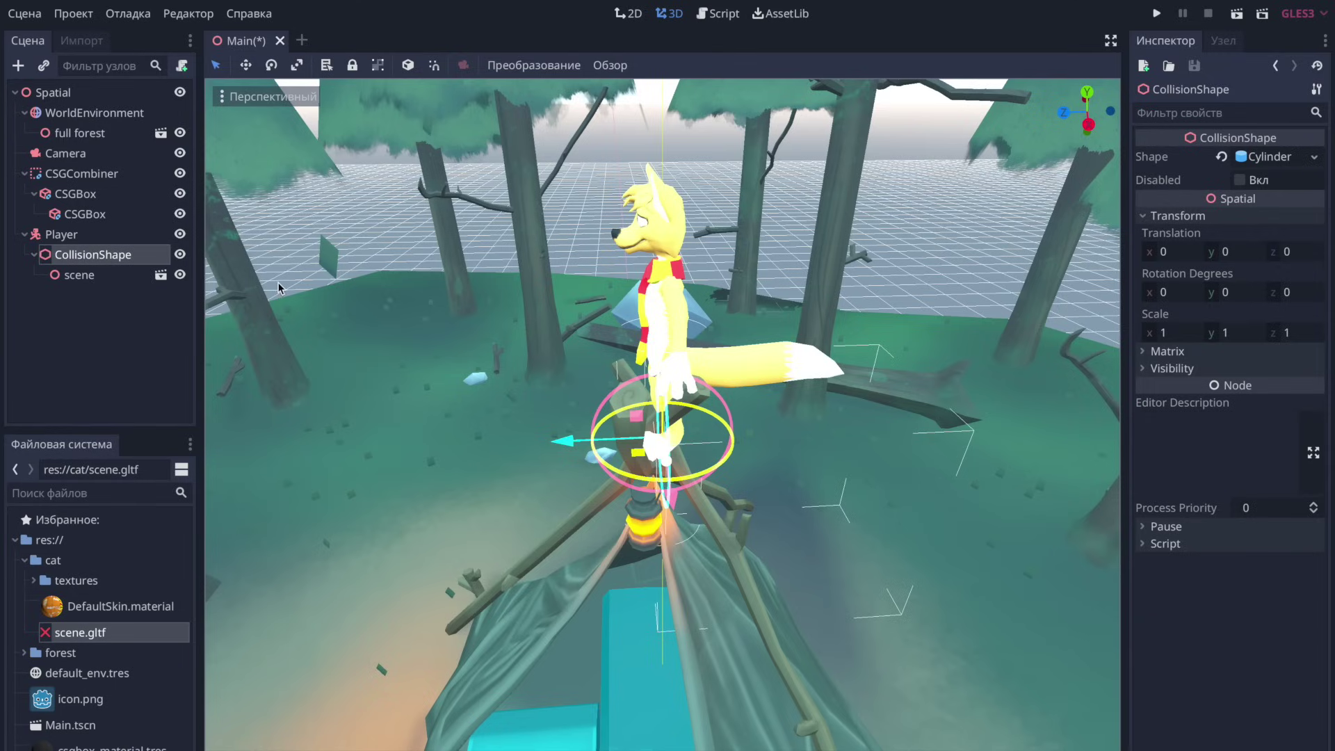
key(KP_4)
key(KP_4)
key(KP_4)
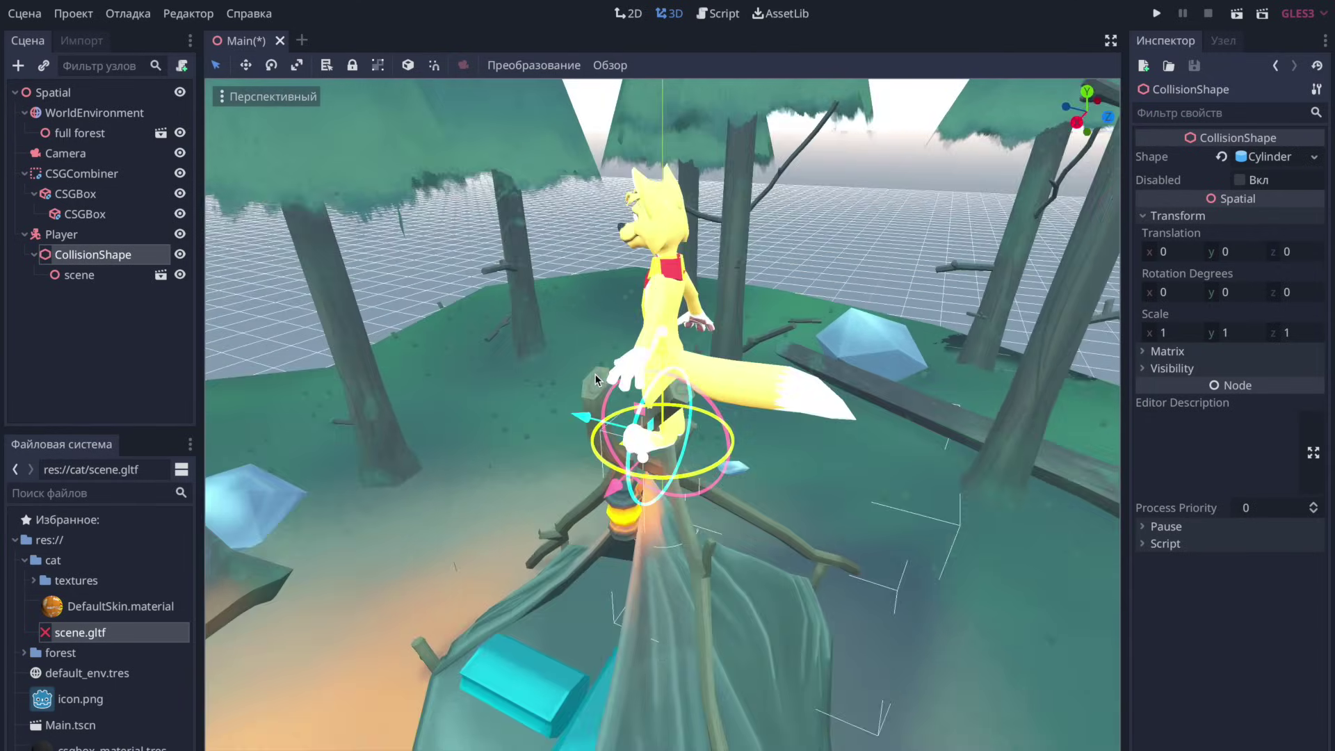
click(82, 274)
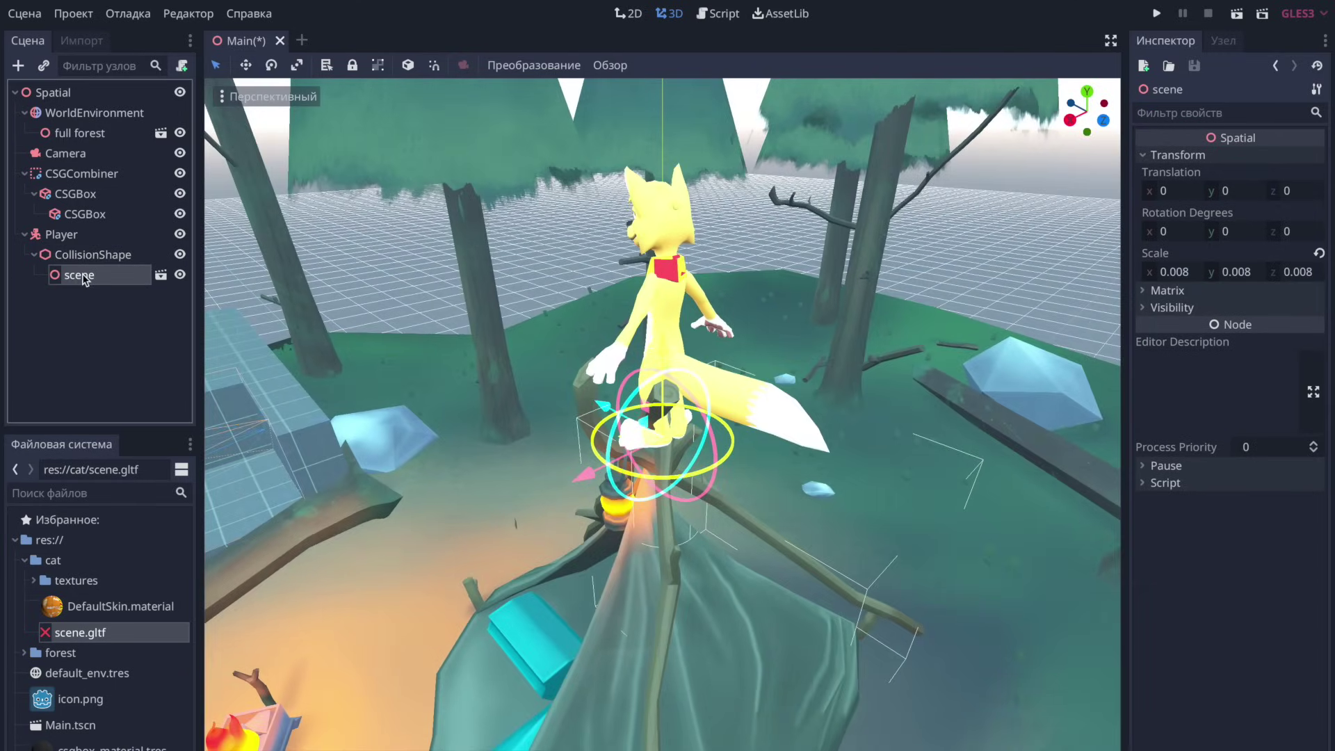
drag(664, 367, 660, 456)
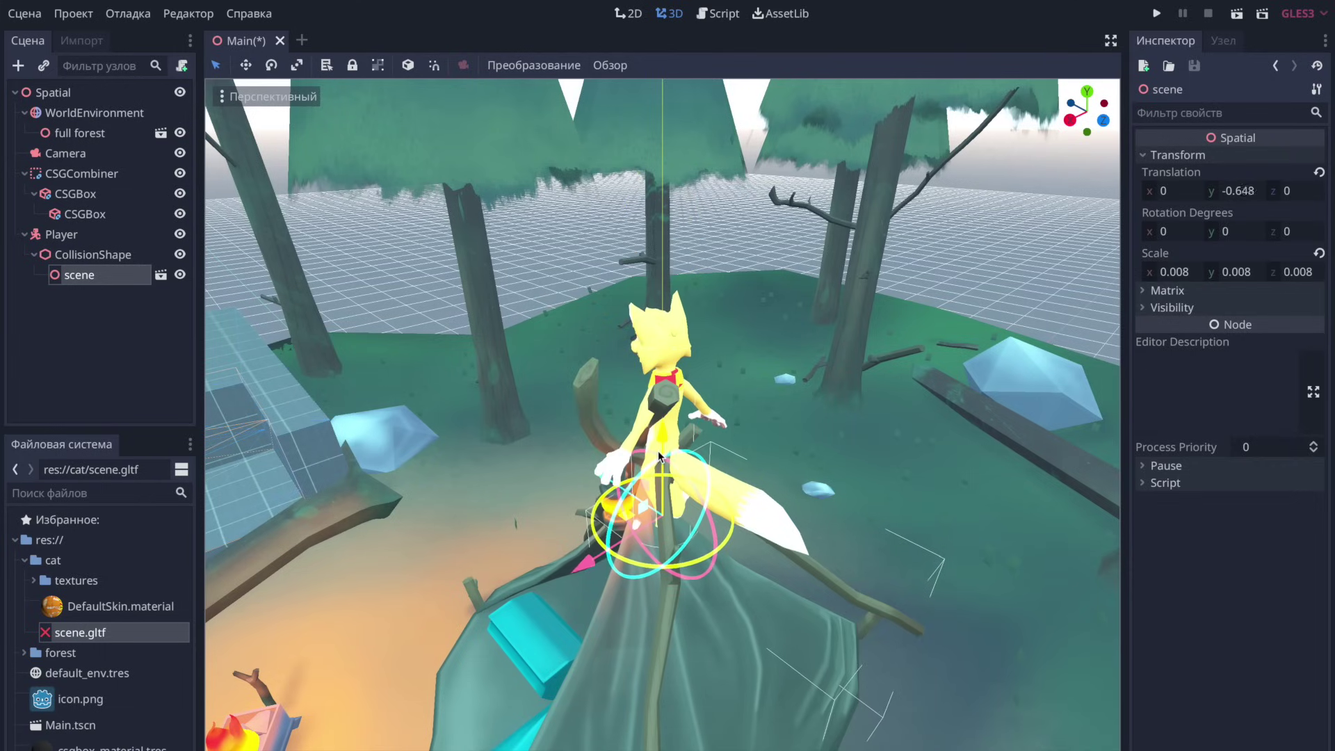
mouse_move(702, 587)
middle_down()
mouse_move(674, 532)
mouse_move(645, 341)
middle_up()
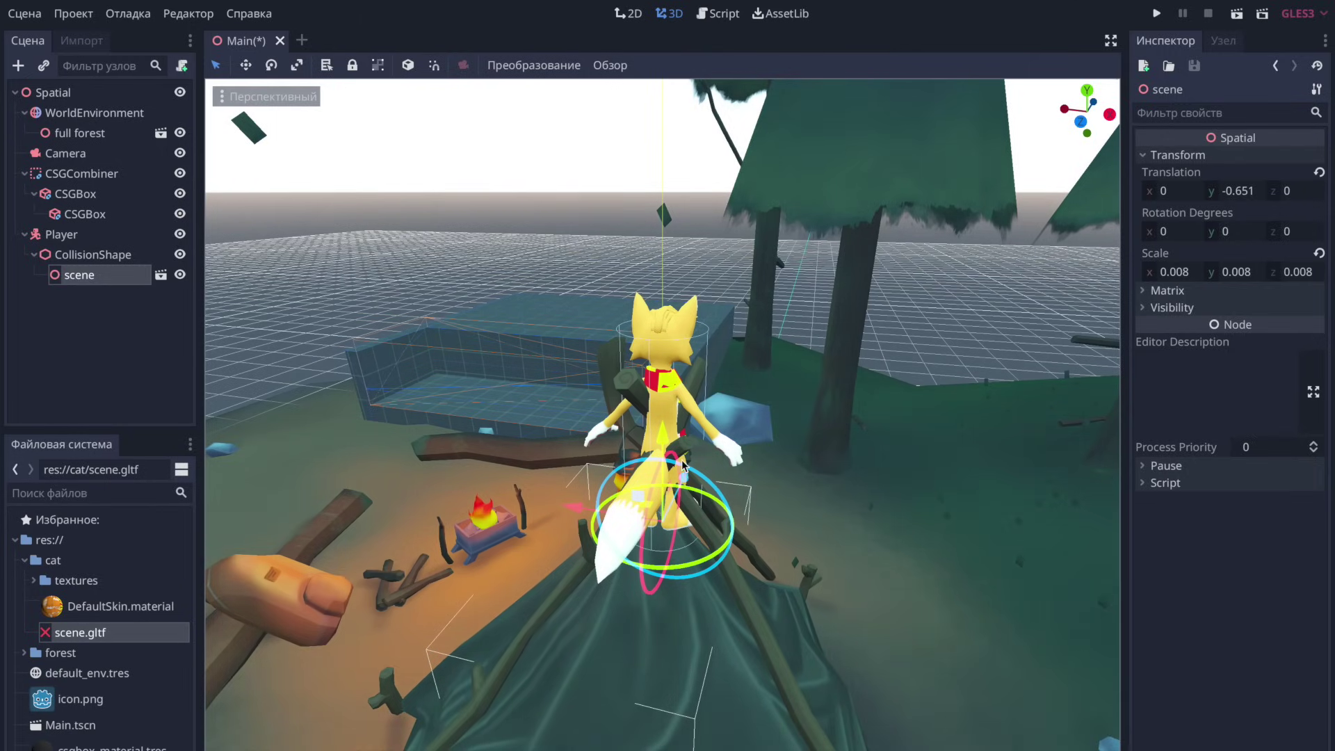
middle_drag(682, 465, 680, 432)
drag(664, 441, 665, 460)
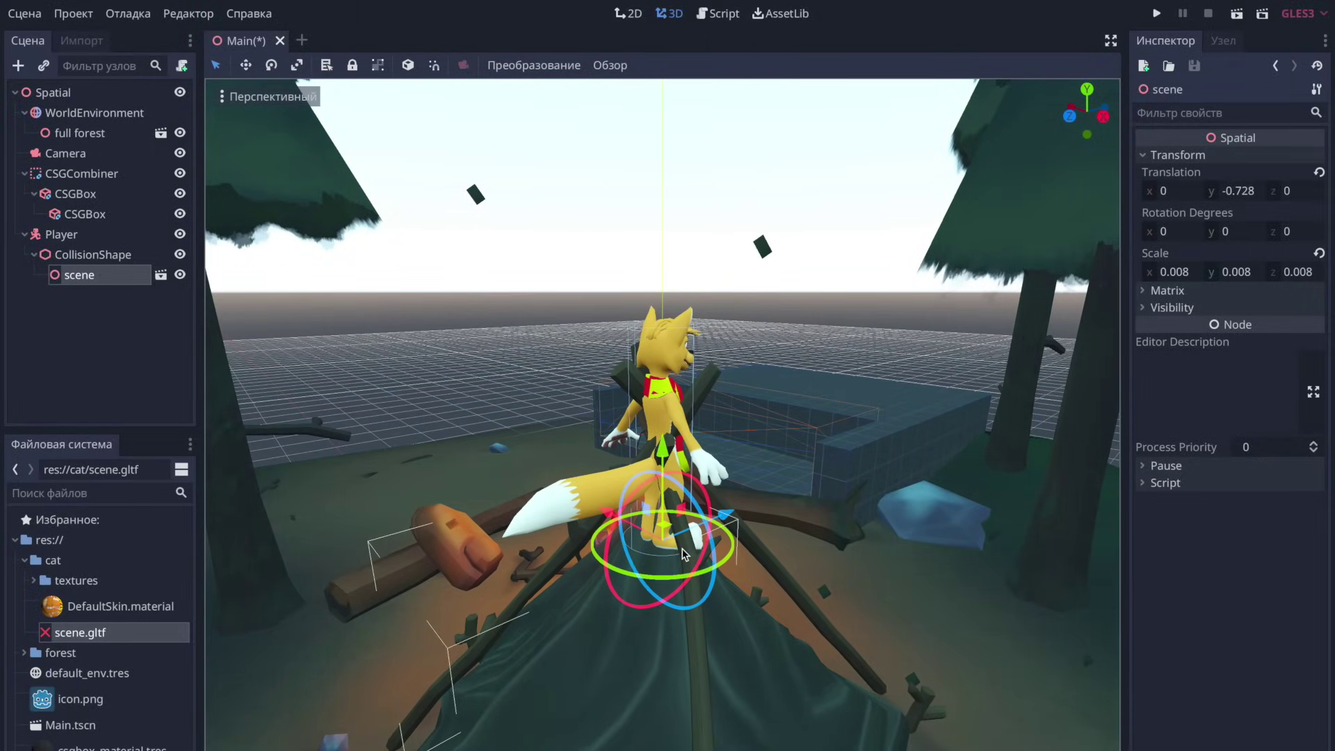
key(KP_4)
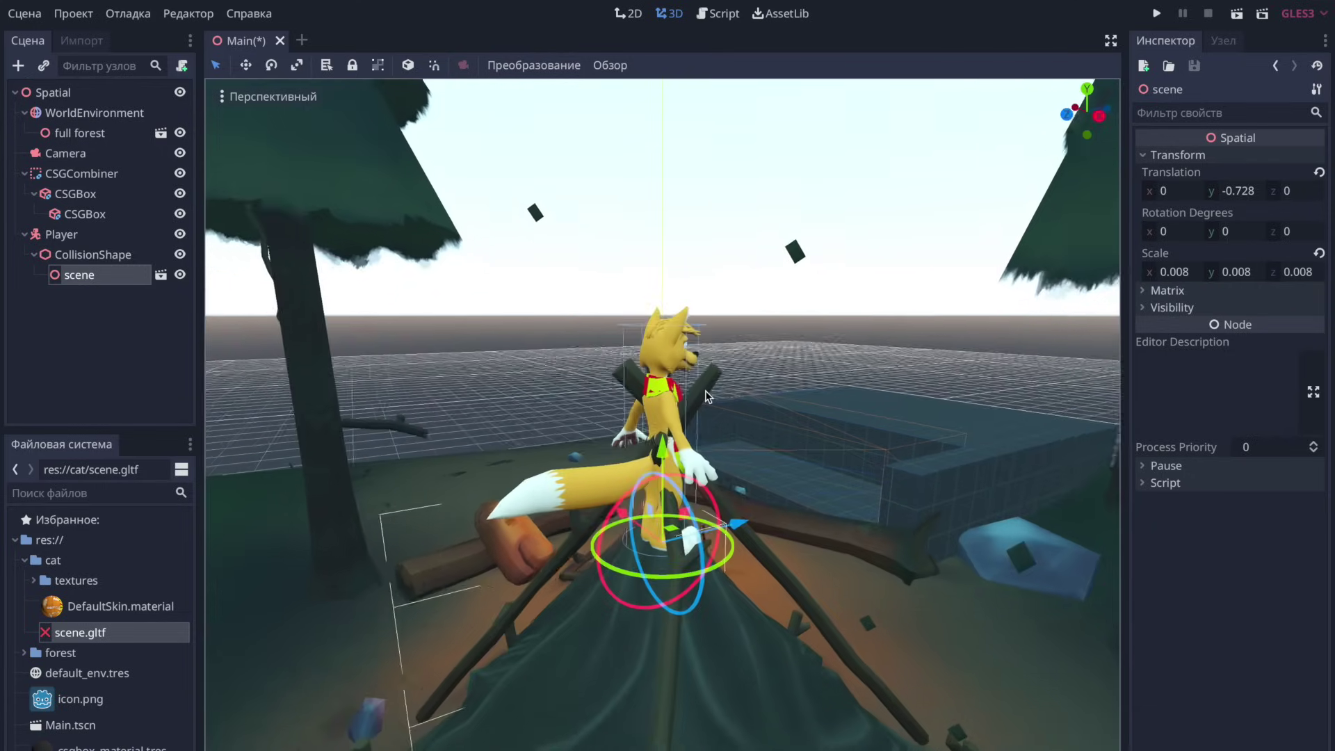
key(KP_4)
key(KP_4)
key(KP_4)
key(KP_4)
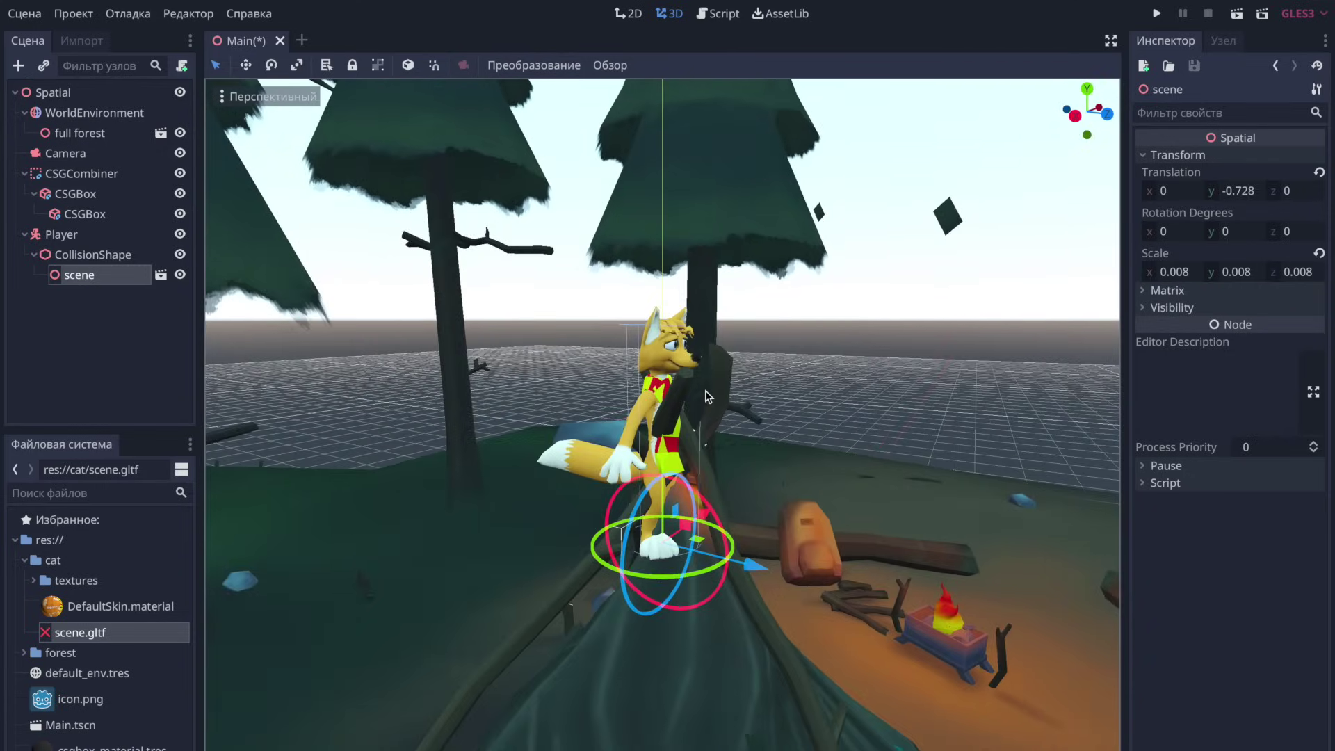
key(KP_4)
key(KP_4)
key(KP_4)
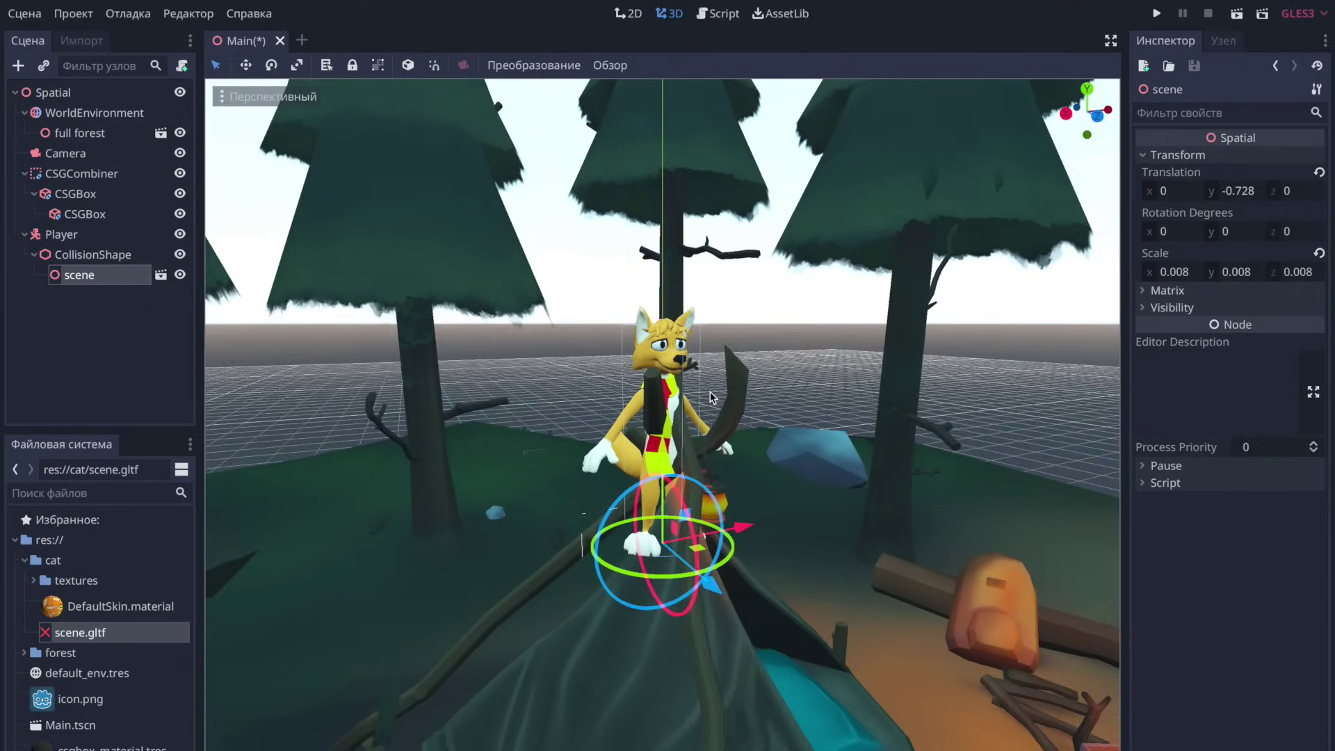
key(KP_4)
key(KP_4)
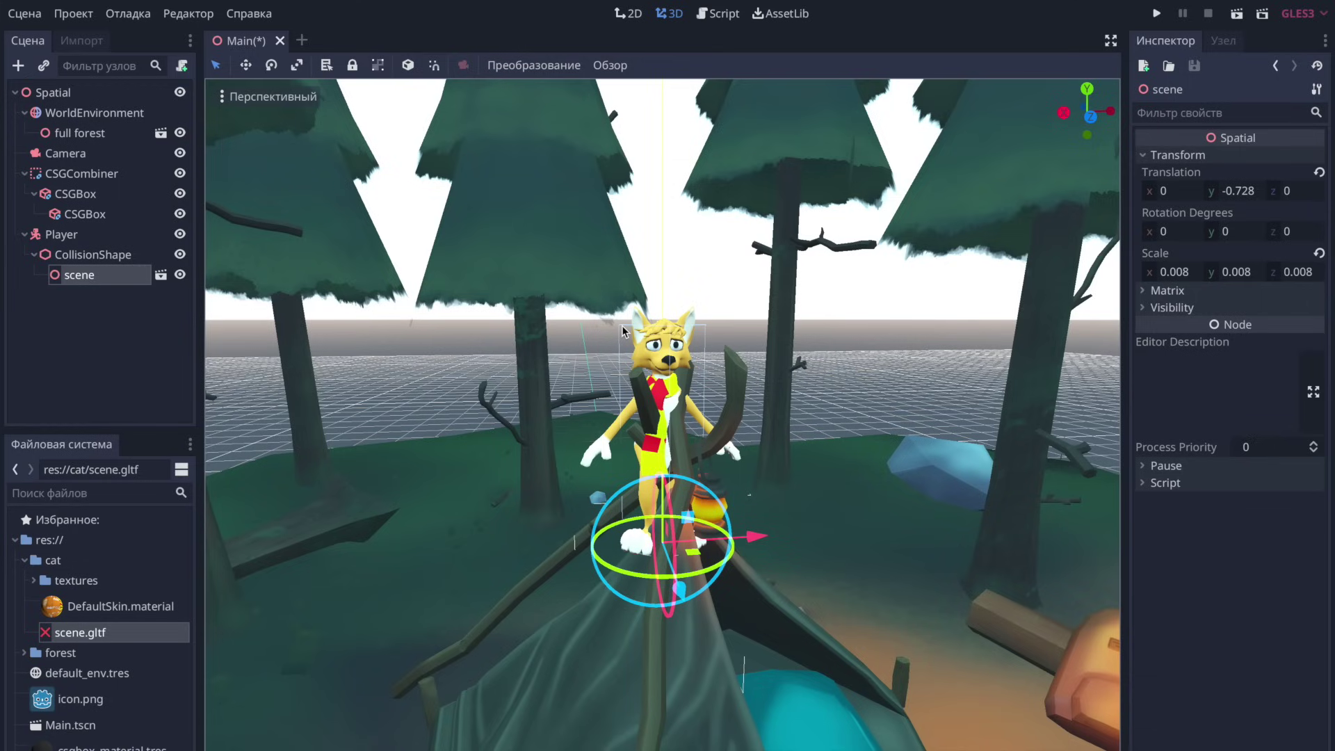
middle_drag(621, 326, 646, 330)
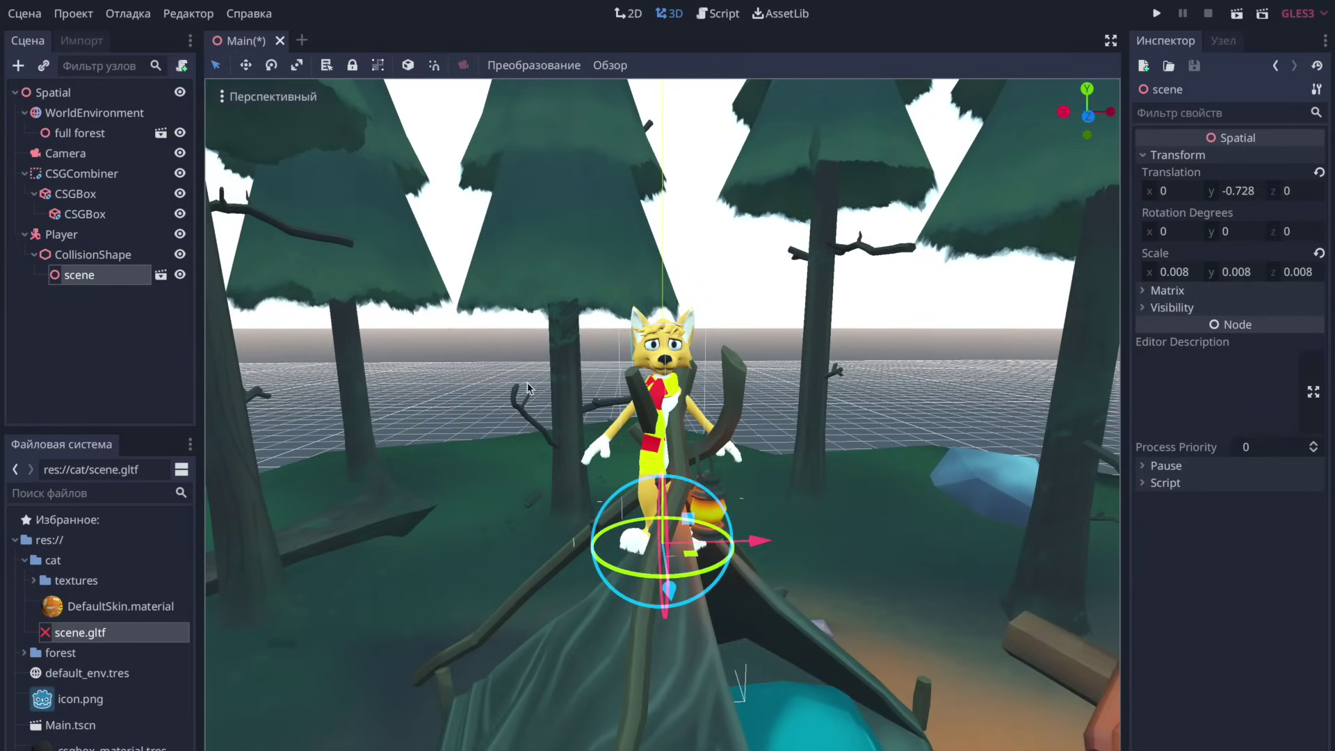
scroll(584, 448, down, 5)
scroll(584, 447, up, 3)
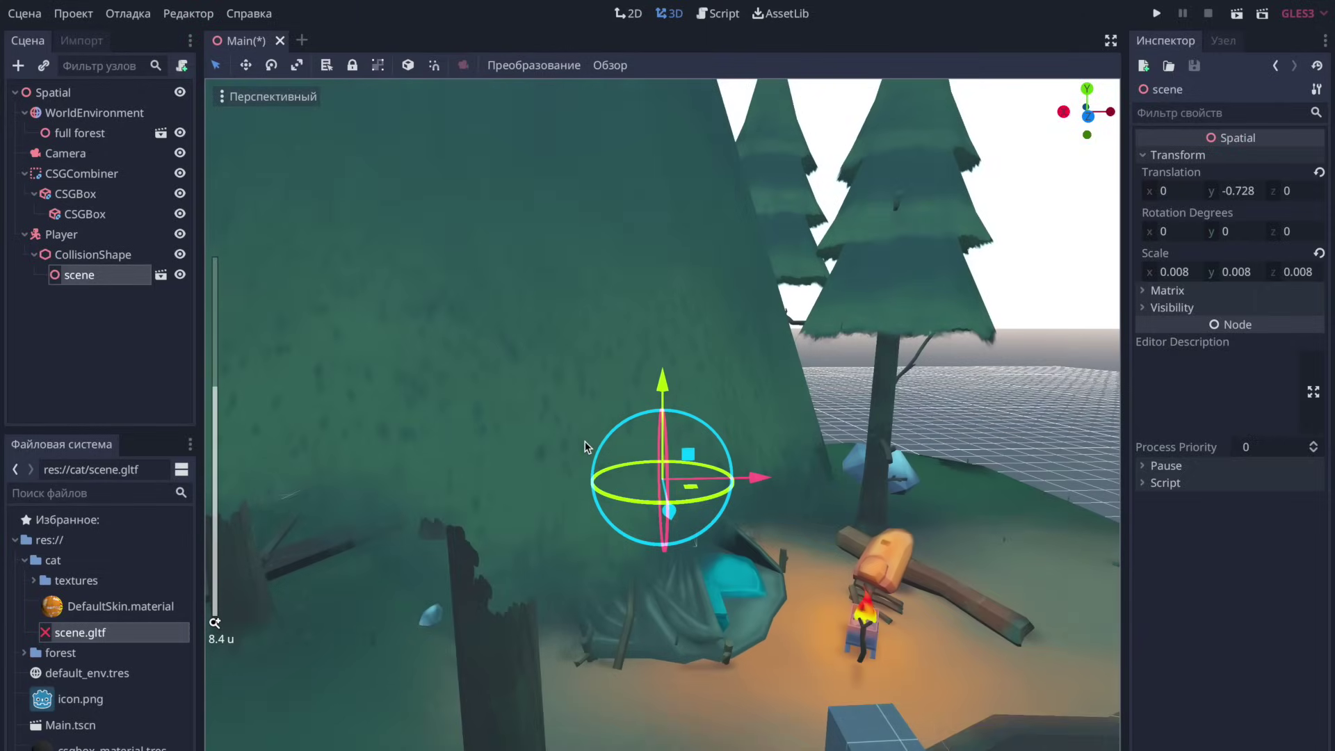
Move the Player body right along X and forward over the CSG platform.
click(90, 236)
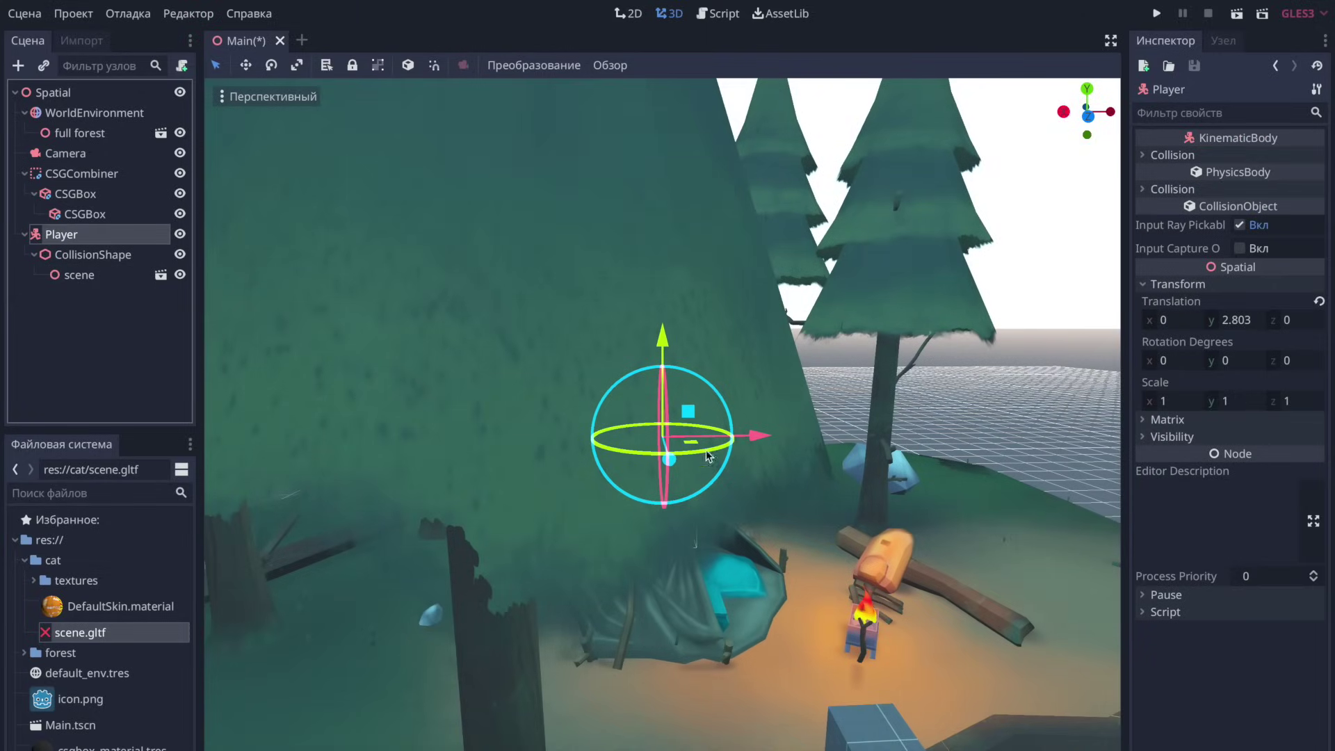
drag(755, 436, 949, 432)
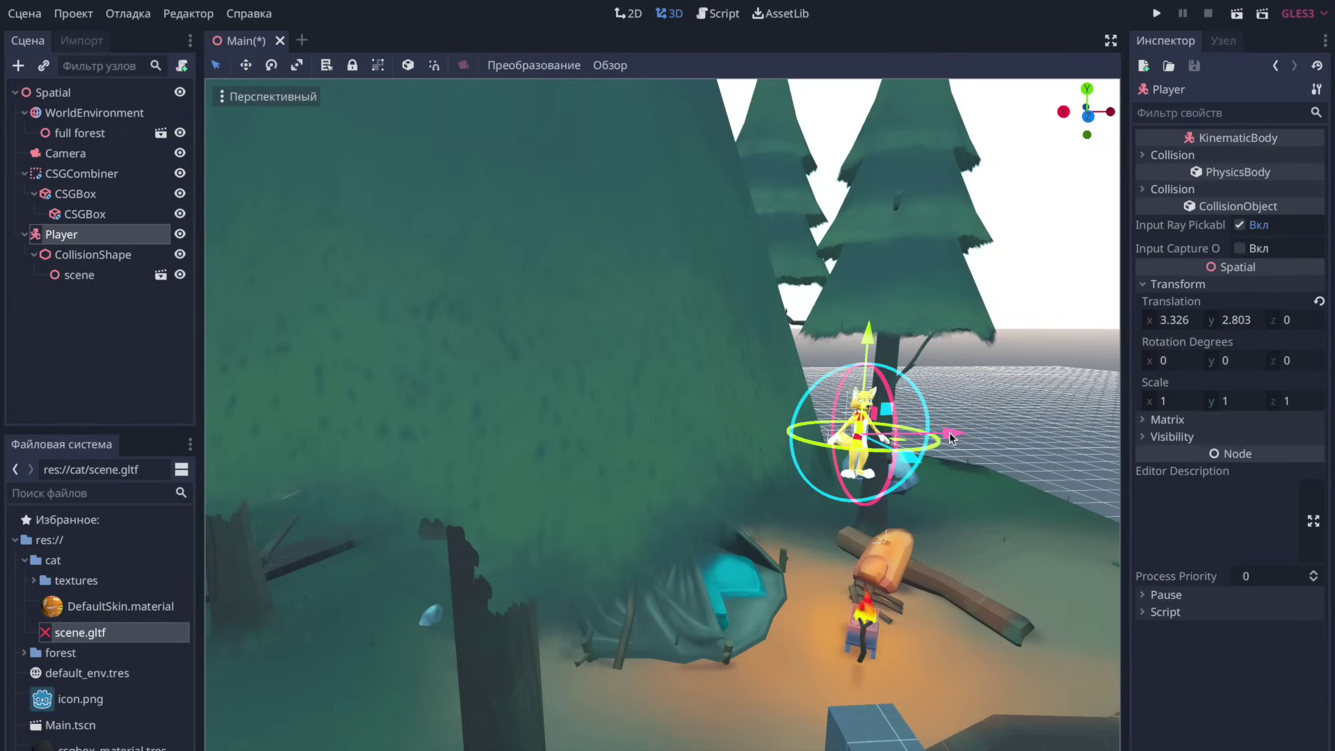
key(f)
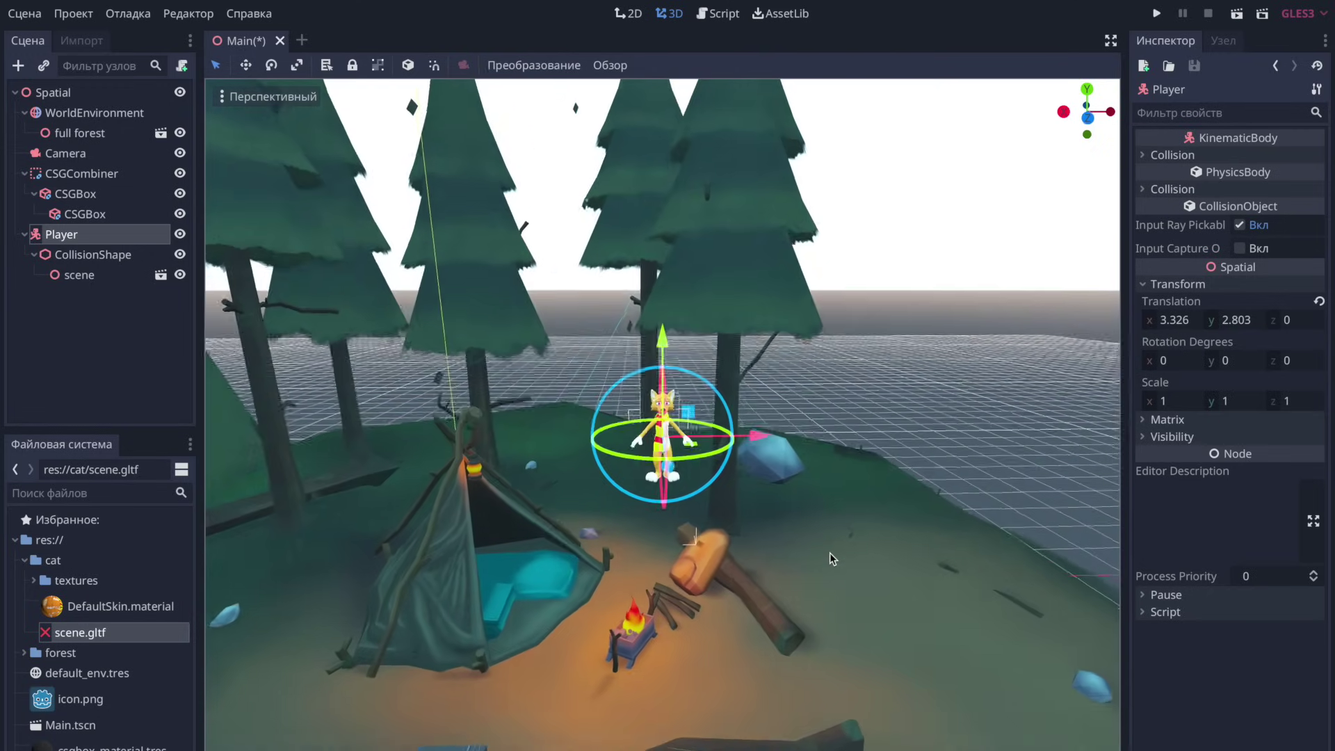
drag(783, 440, 803, 442)
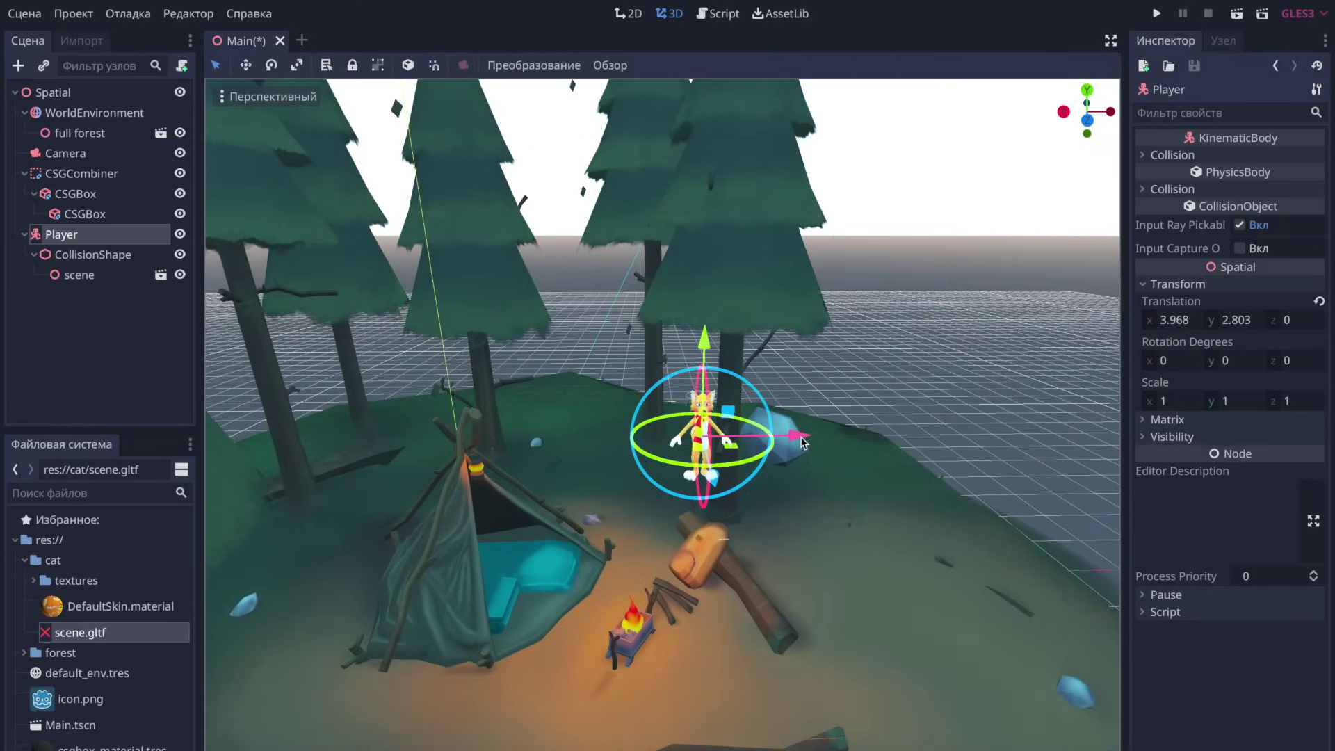
middle_drag(804, 443, 716, 494)
scroll(716, 494, down, 3)
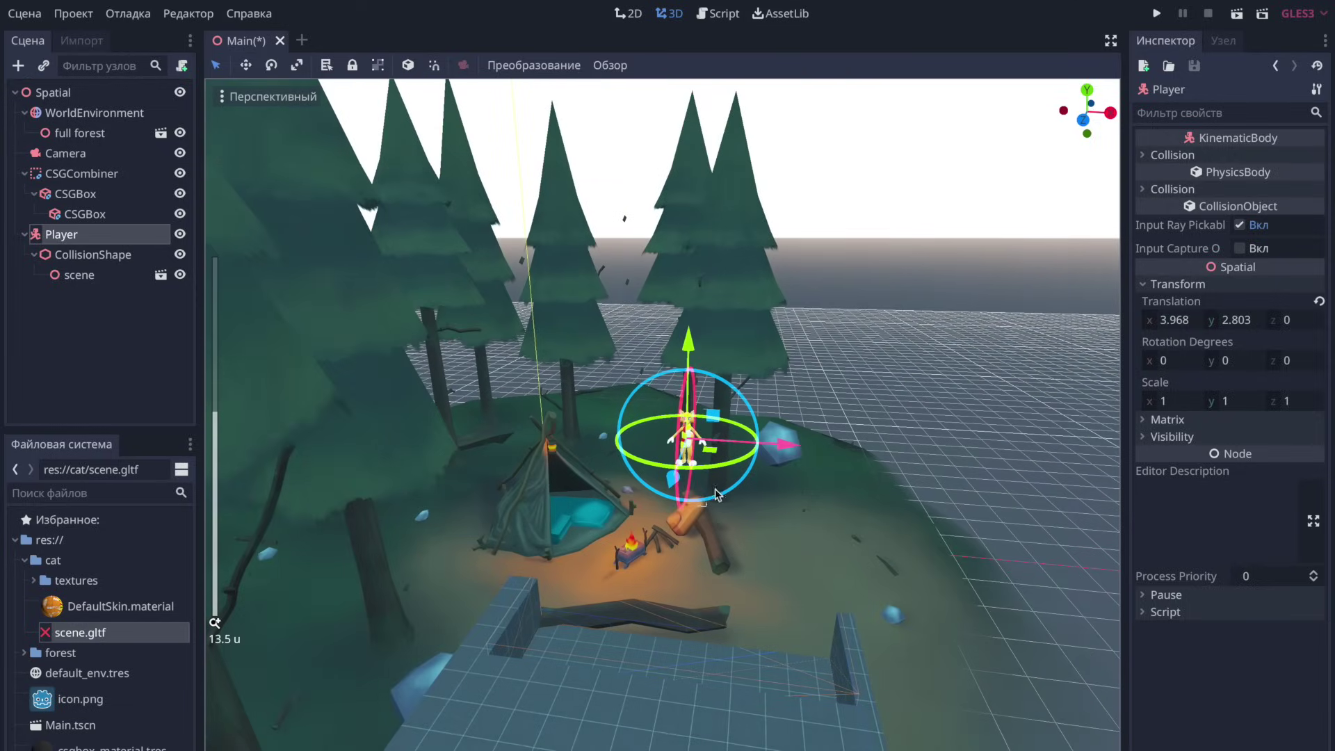
mouse_move(671, 479)
mouse_down()
mouse_move(556, 702)
mouse_move(751, 634)
mouse_up()
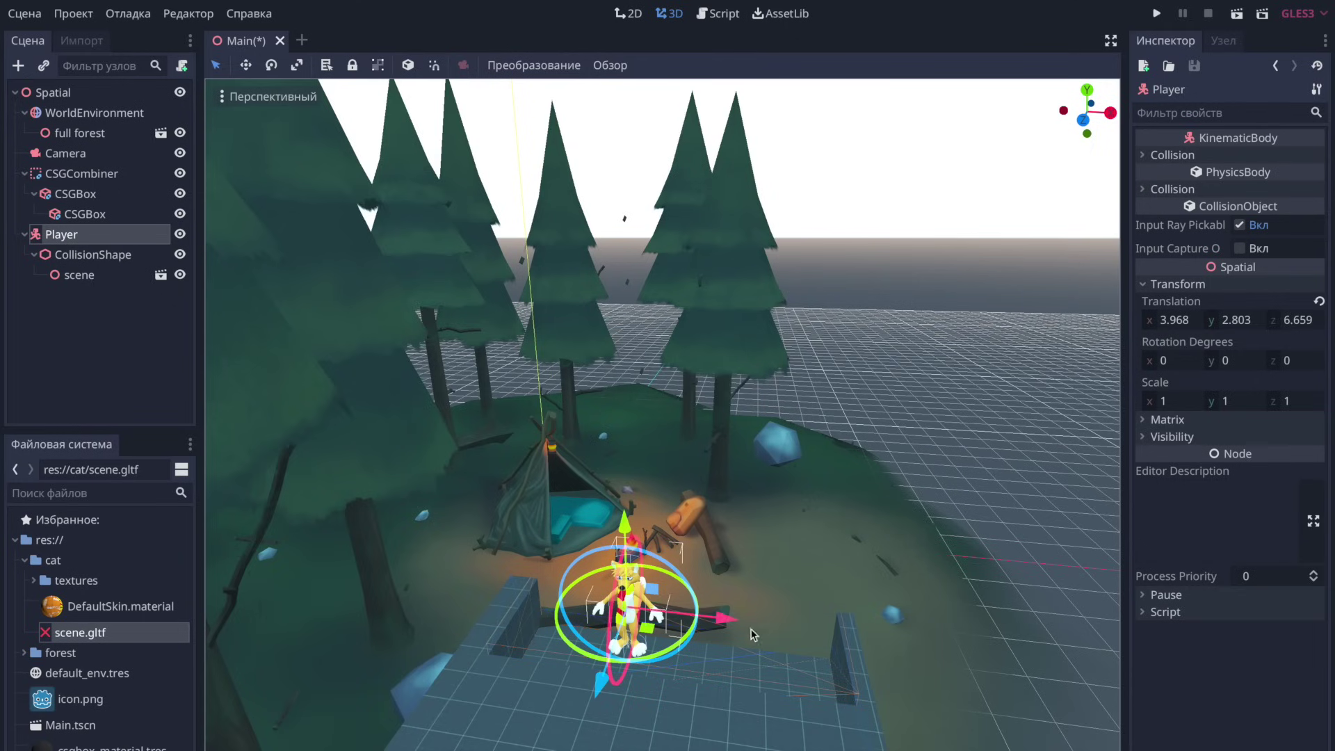
middle_drag(751, 634, 252, 608)
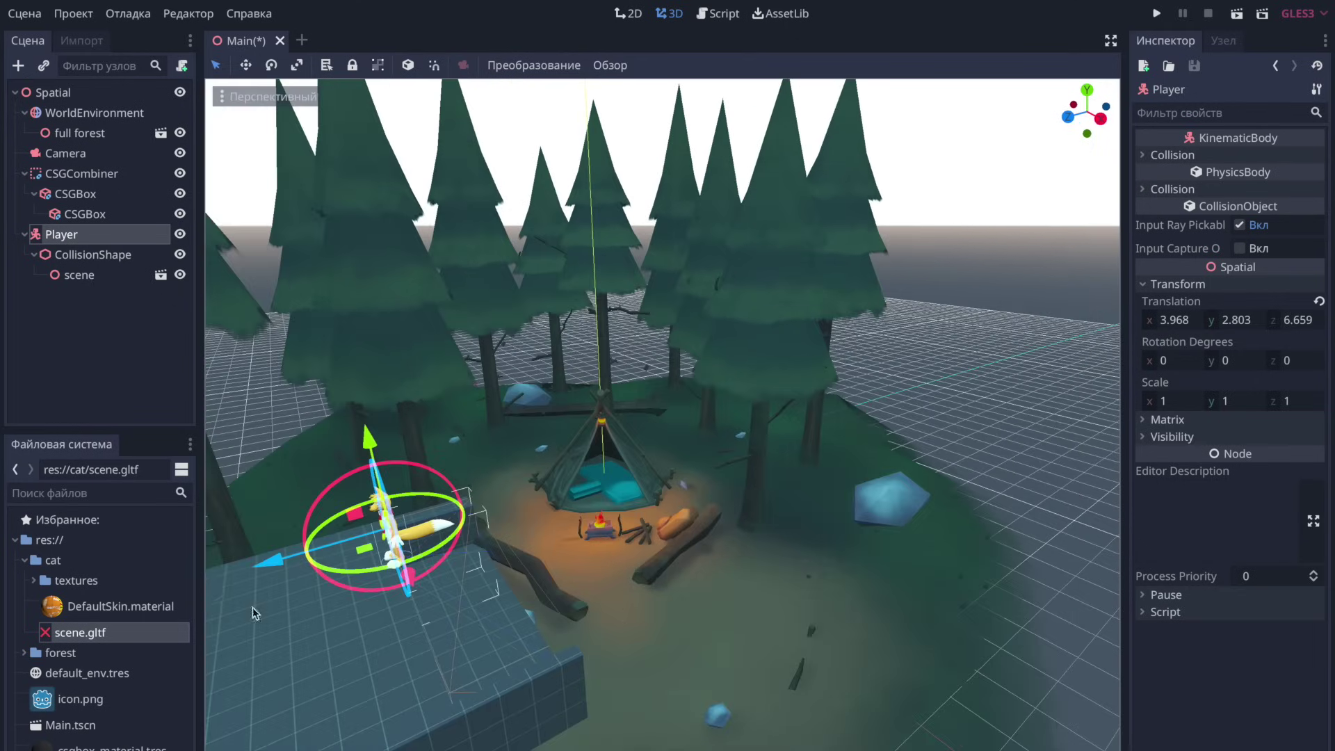
Nudge the Player back along Z and lower the fox's feet onto the platform at 3.968, 1.37, 5.662.
drag(289, 566, 359, 559)
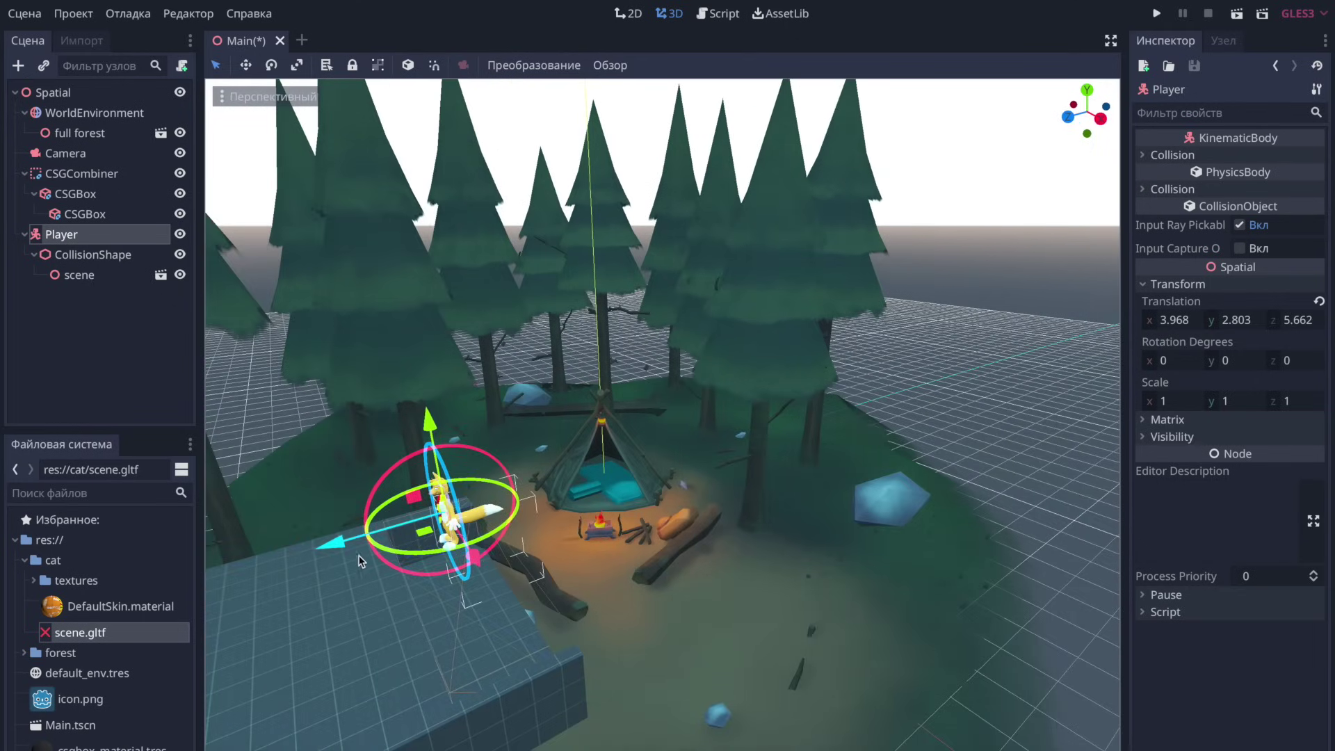
drag(456, 477, 462, 516)
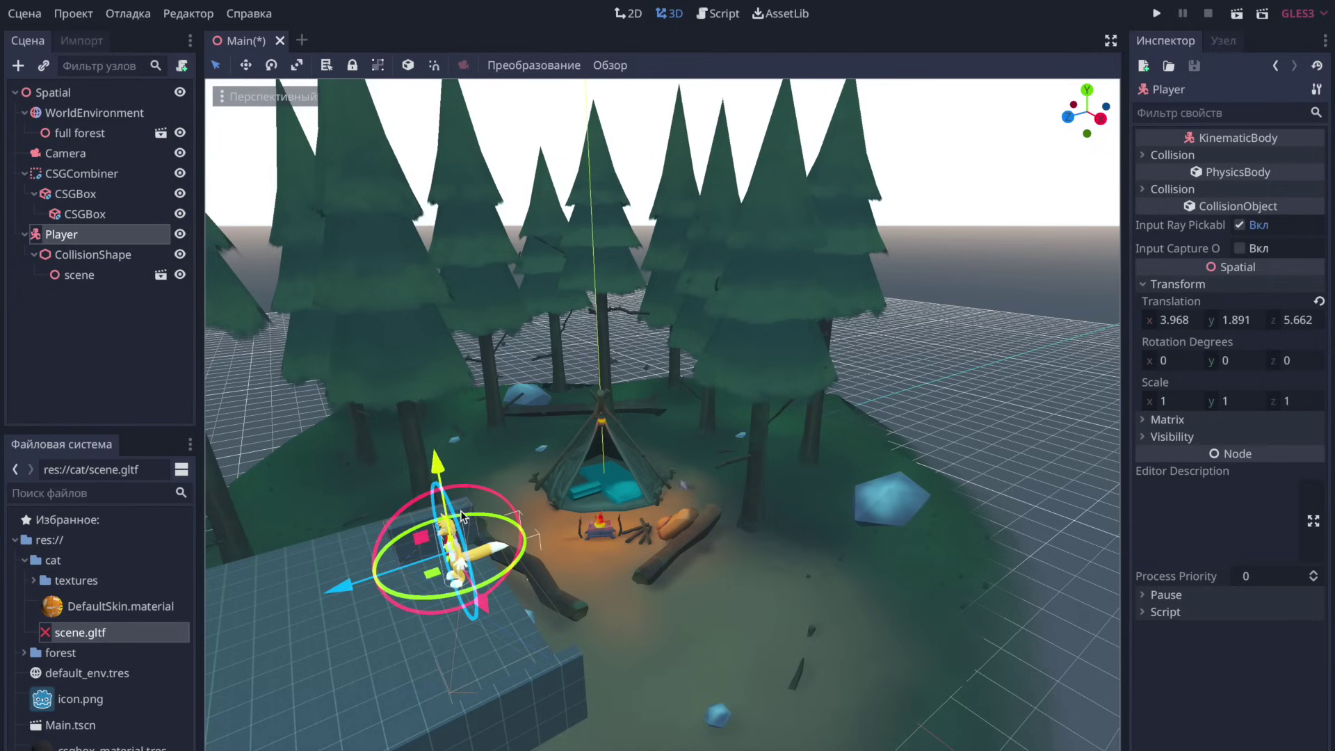
key(f)
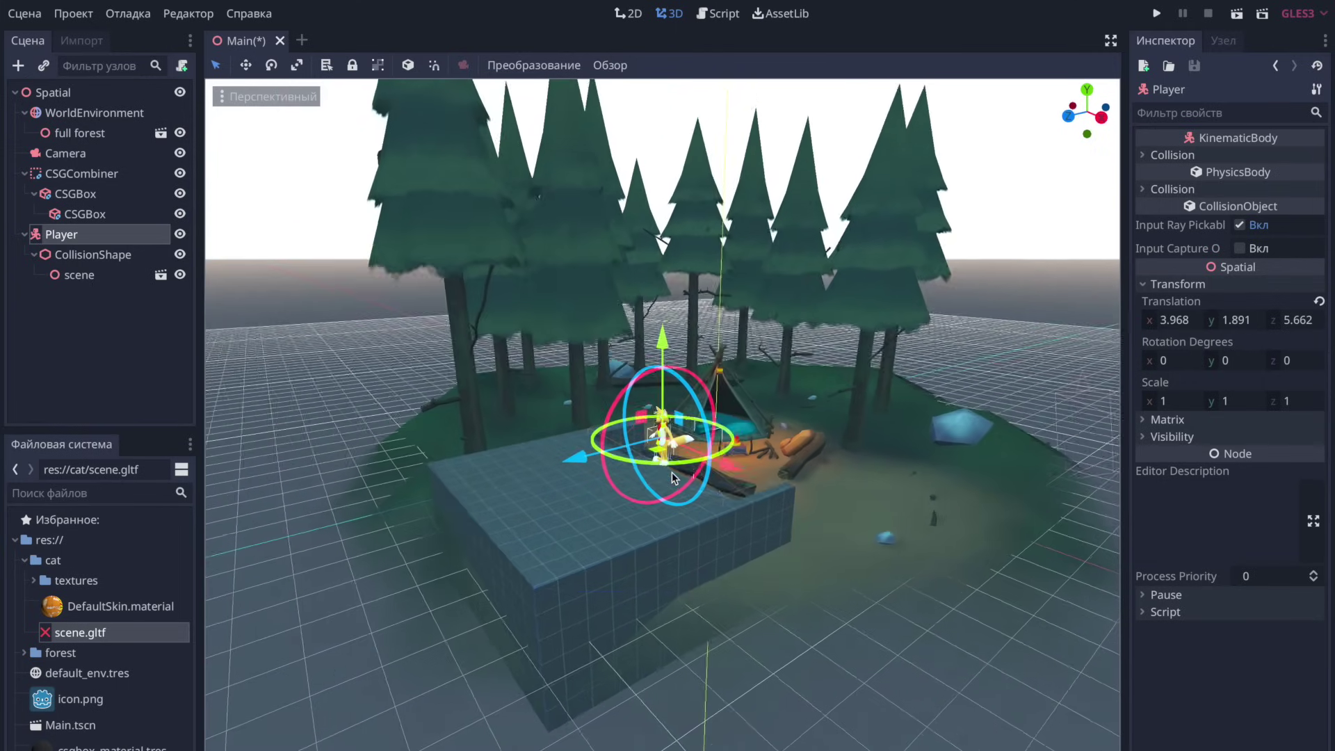
scroll(672, 472, up, 6)
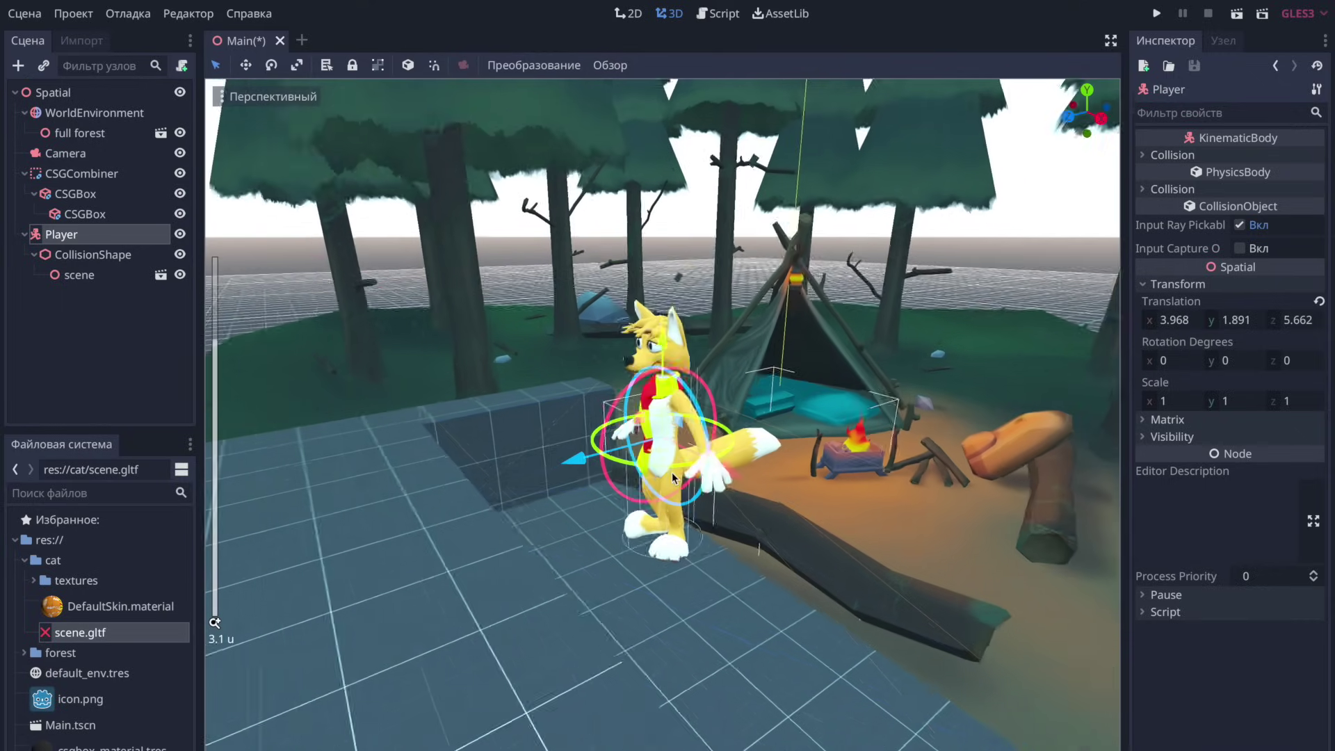
drag(668, 362, 652, 420)
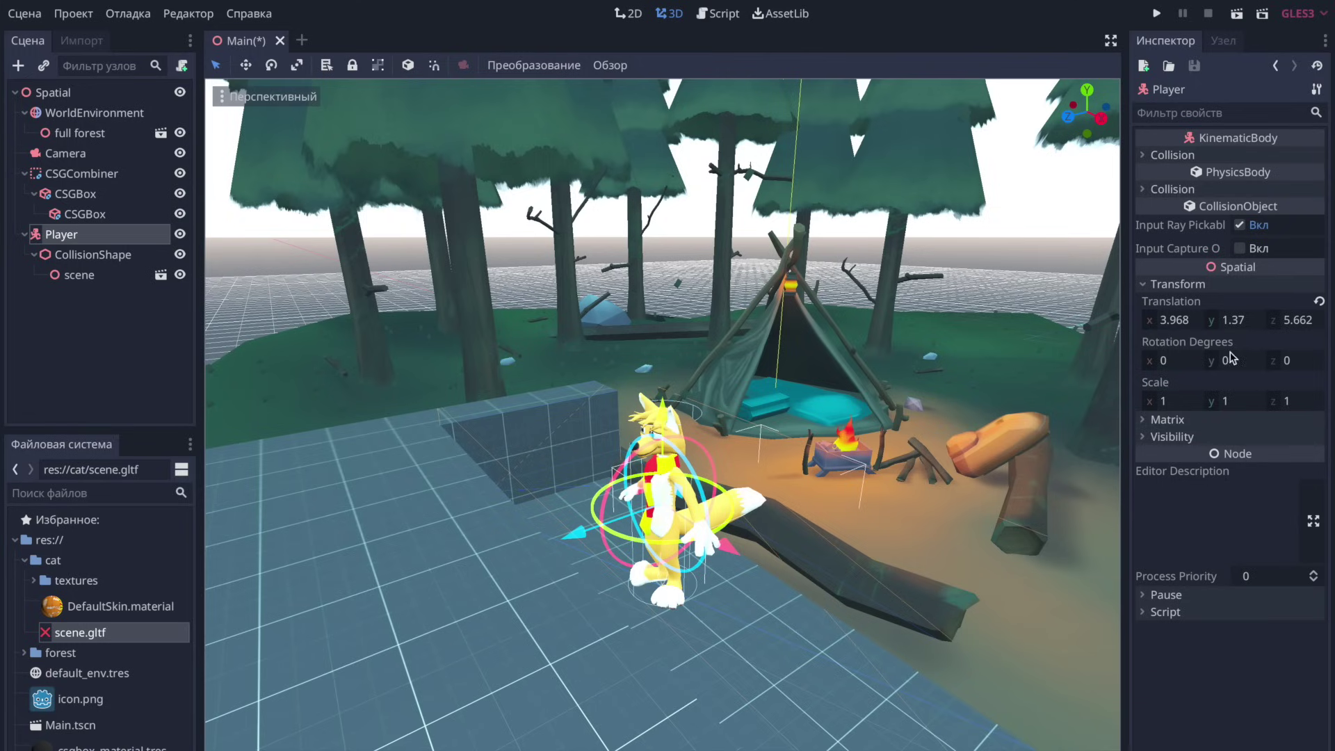
Set the Player's Y rotation to 180 degrees and orbit around it to check the result.
drag(621, 536, 1253, 389)
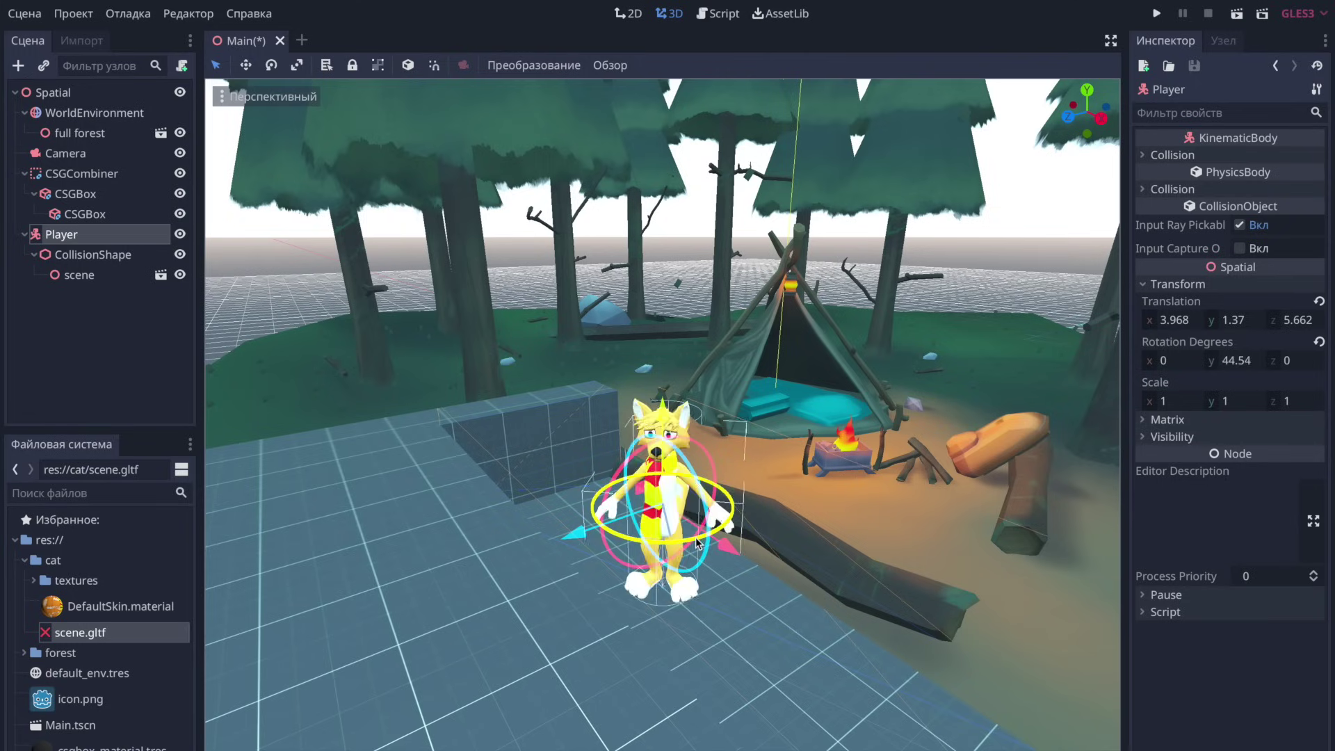
click(1247, 367)
text(180)
key(Return)
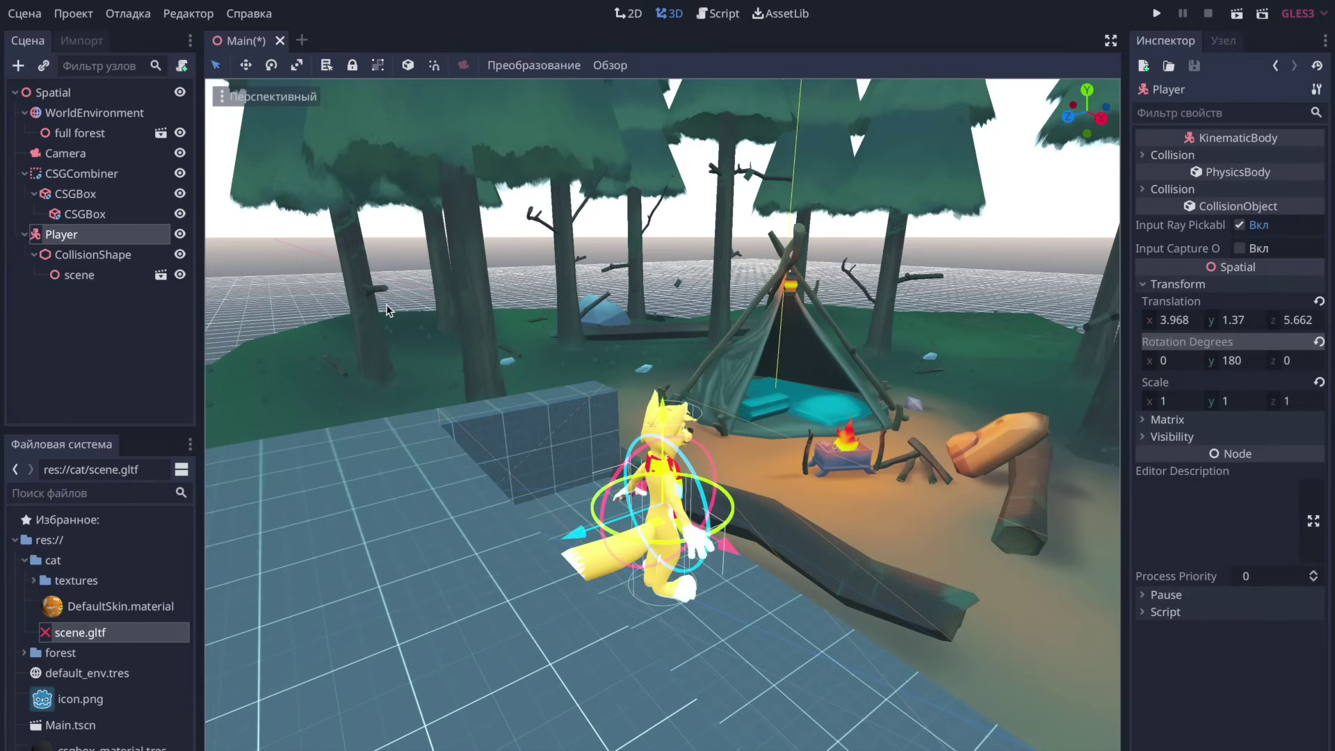
scroll(635, 334, down, 5)
key(KP_6)
key(KP_6)
key(KP_6)
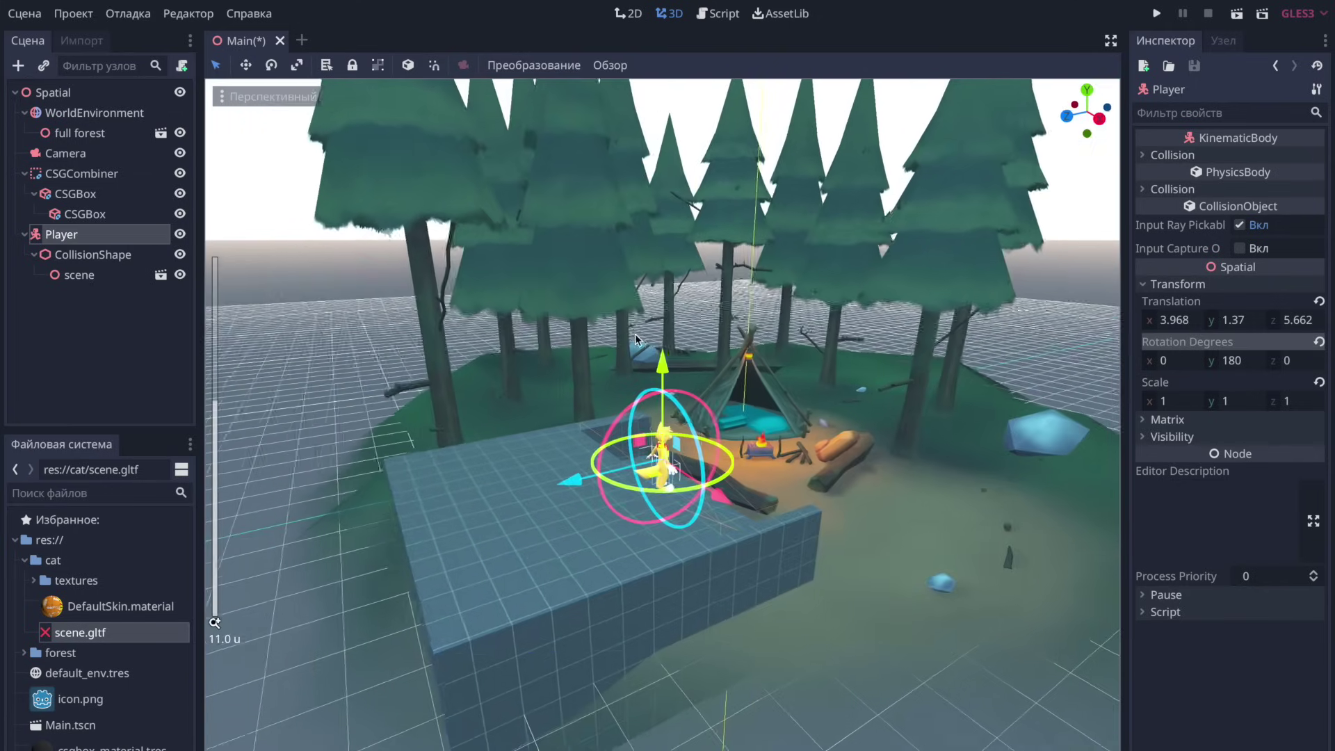
key(KP_6)
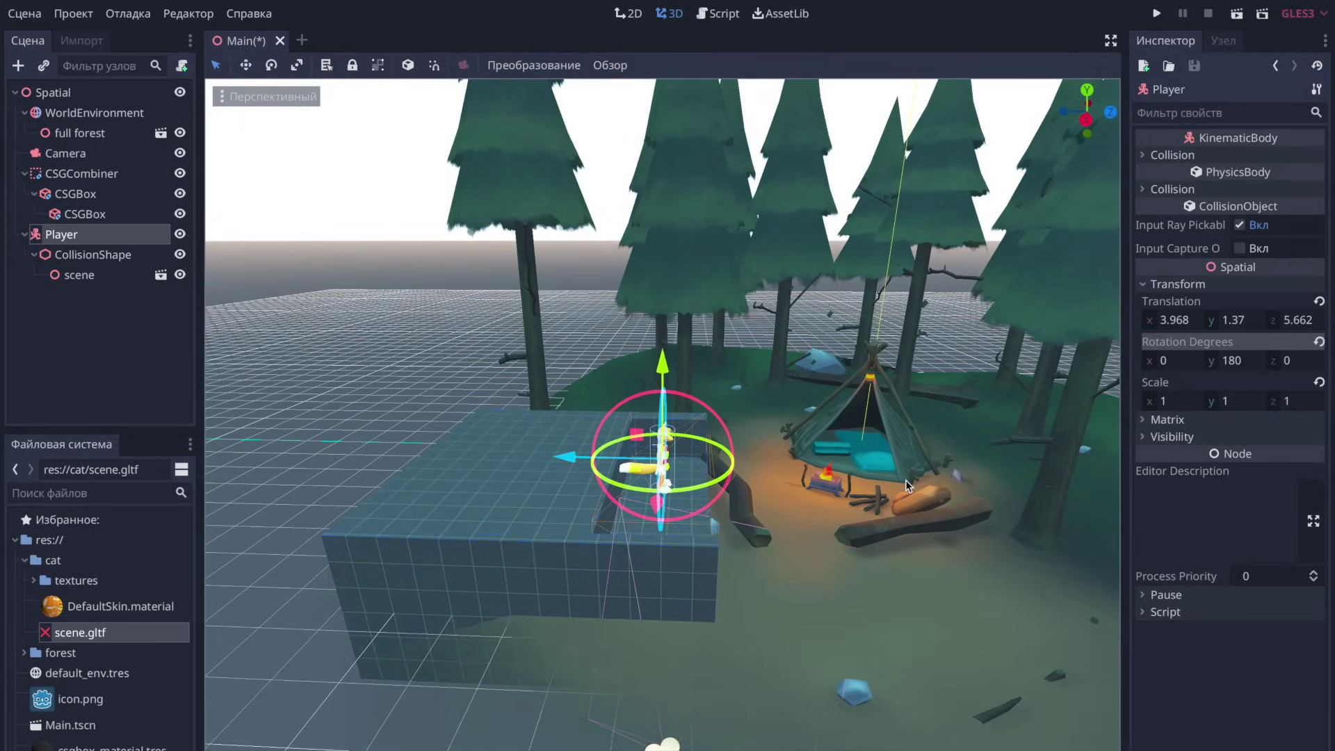
key(KP_6)
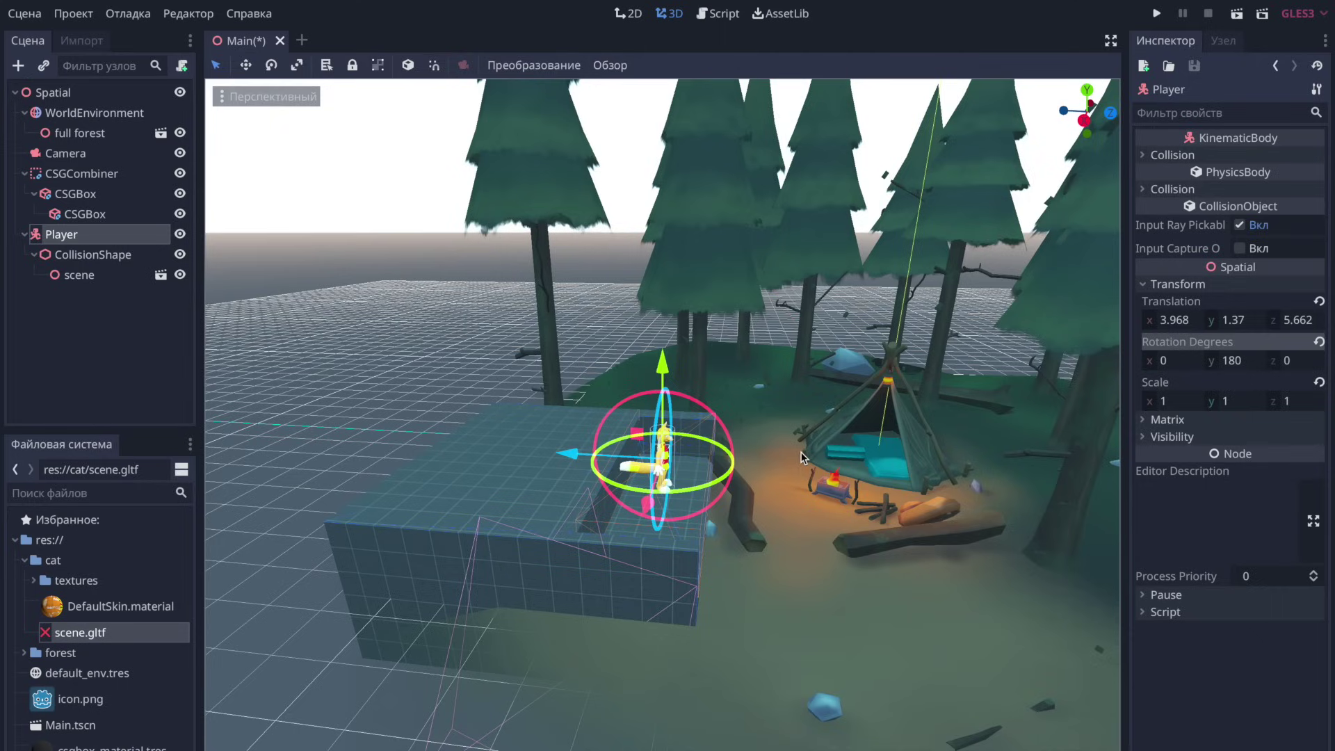
Add a StaticBody node as a child of WorldEnvironment.
right_click(60, 120)
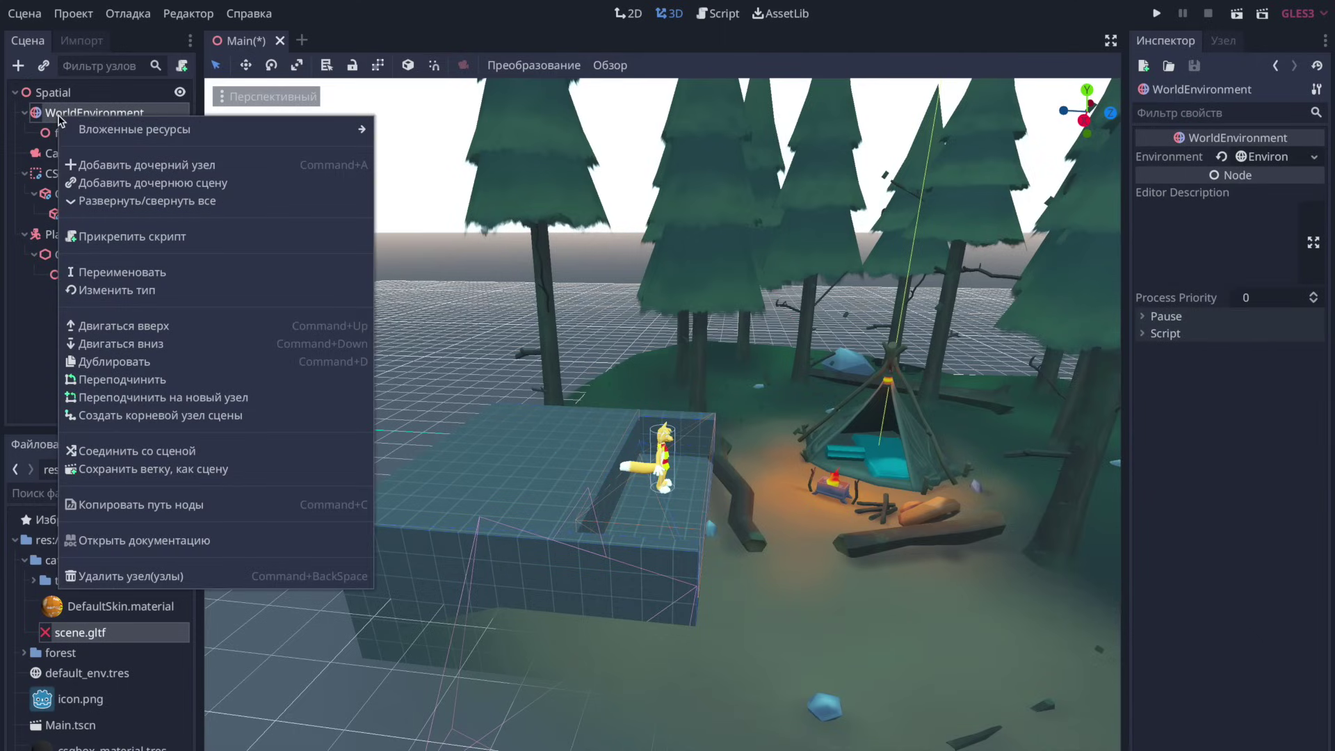
click(156, 165)
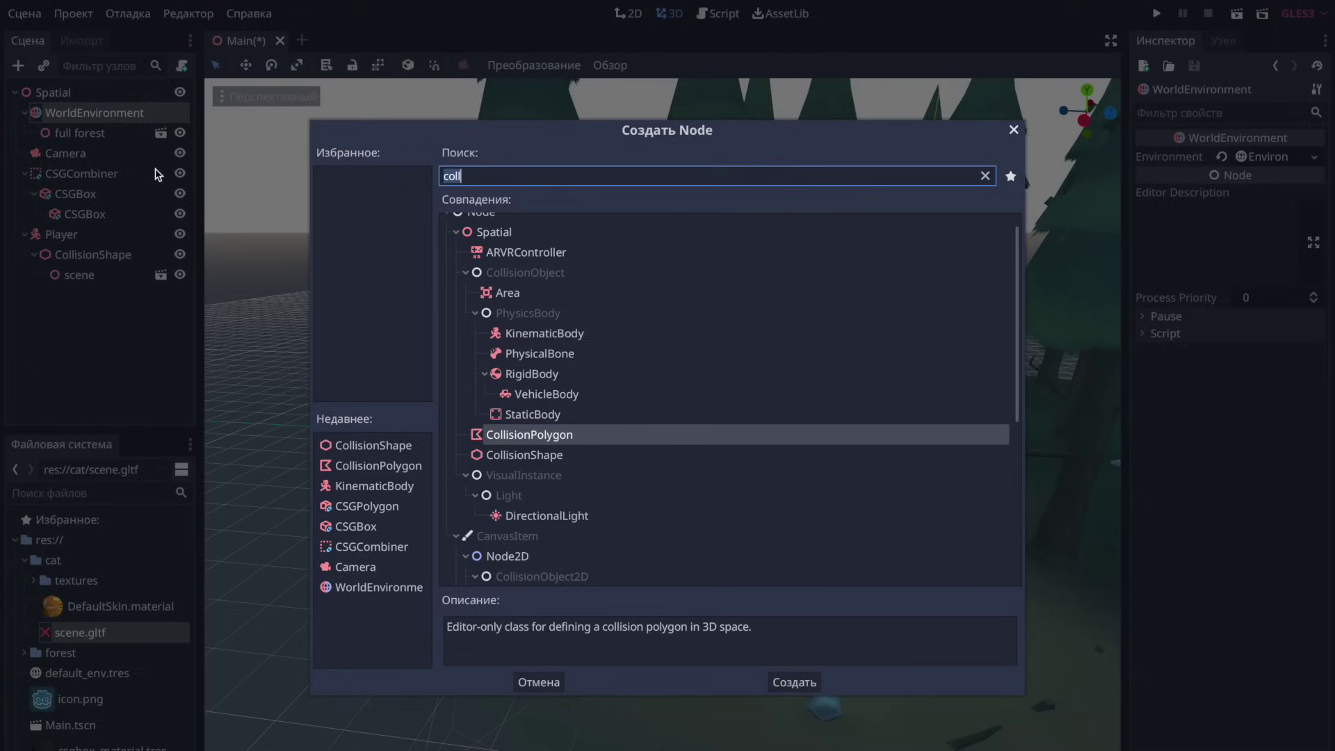
text(stat)
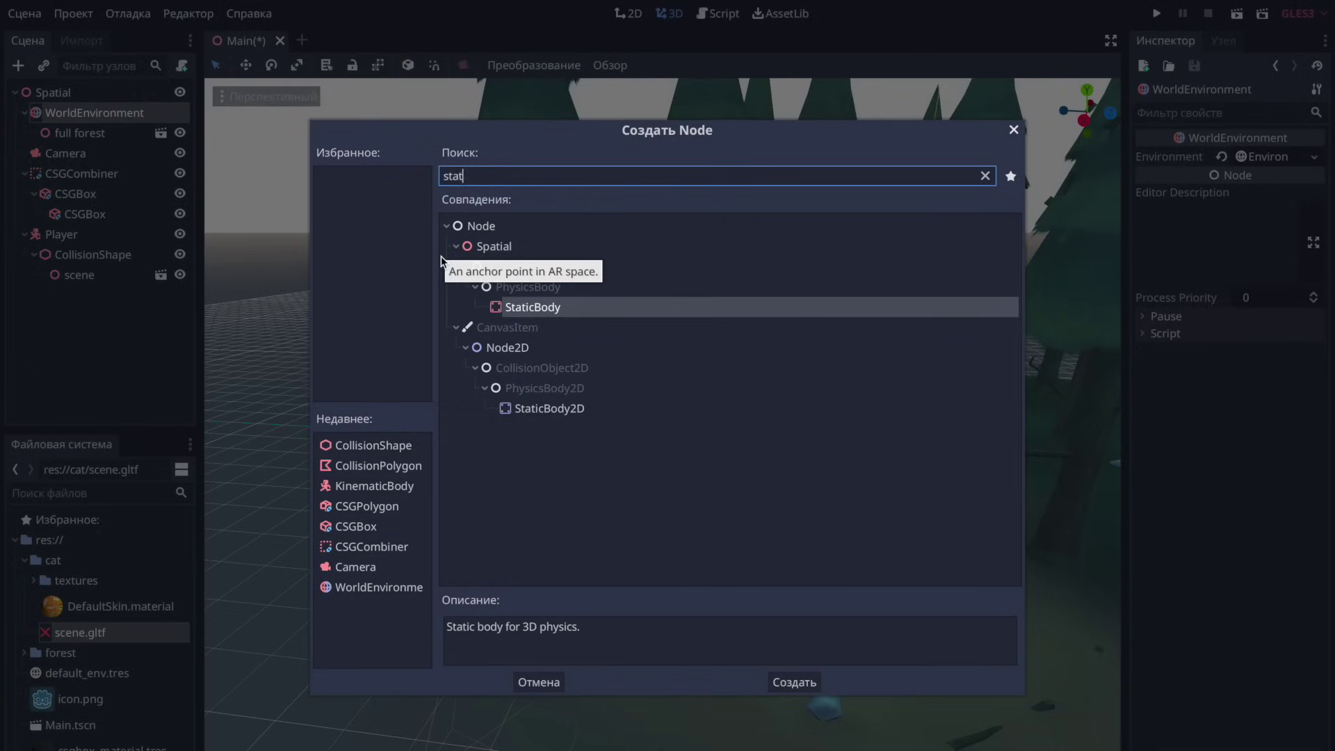
key(Return)
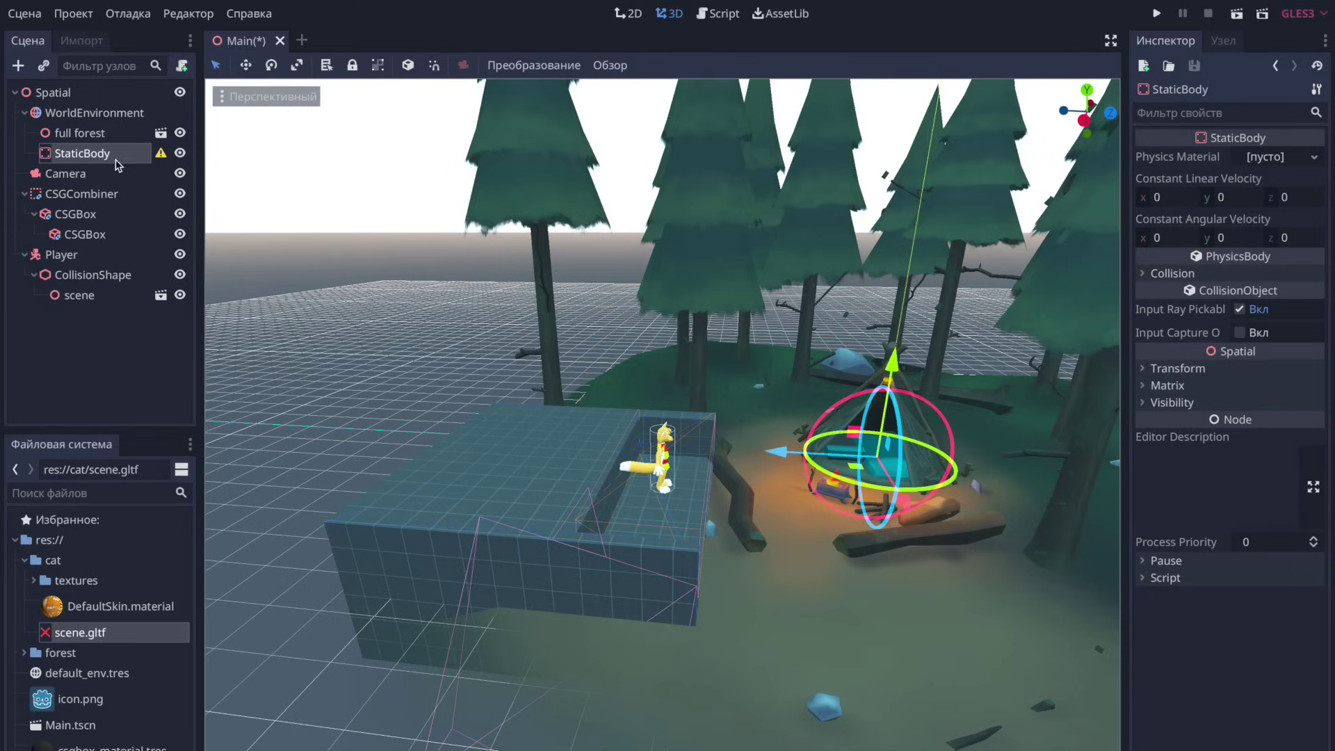
Give the StaticBody a CollisionShape child using a new BoxShape.
right_click(70, 153)
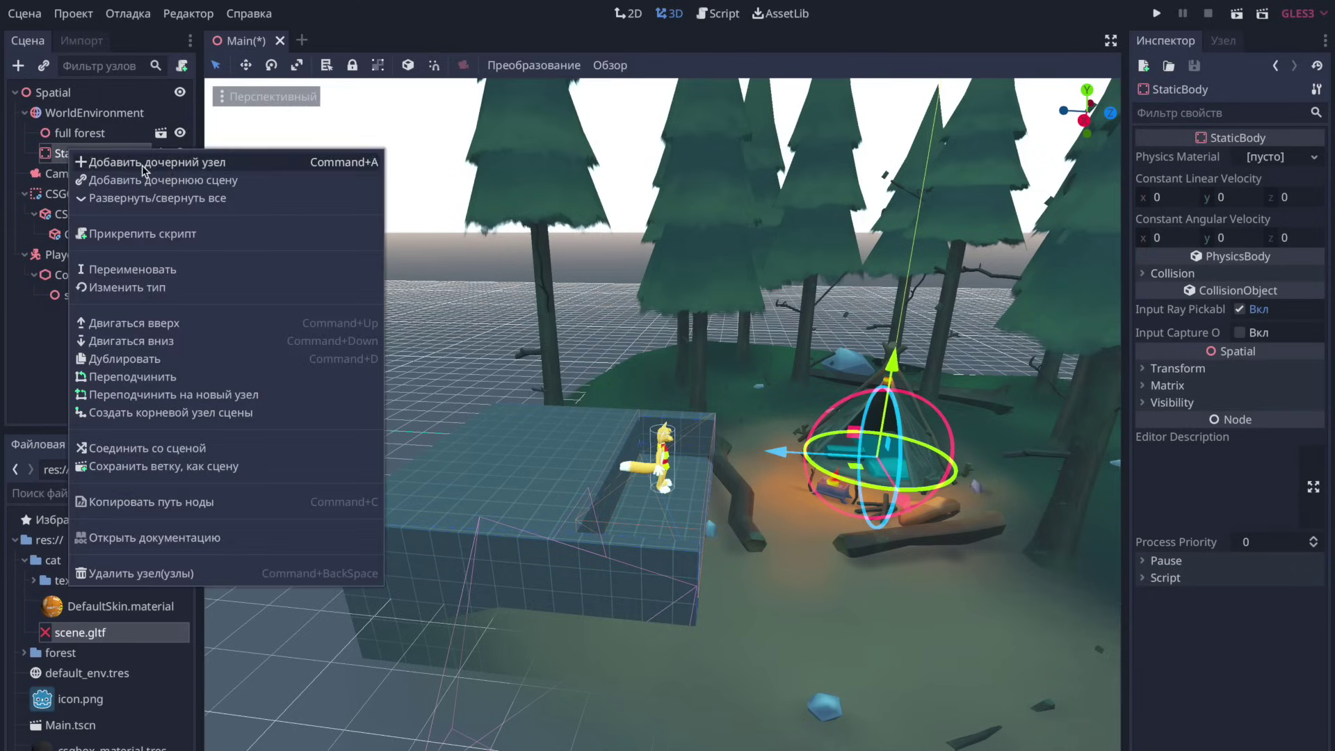
click(142, 165)
text(coll)
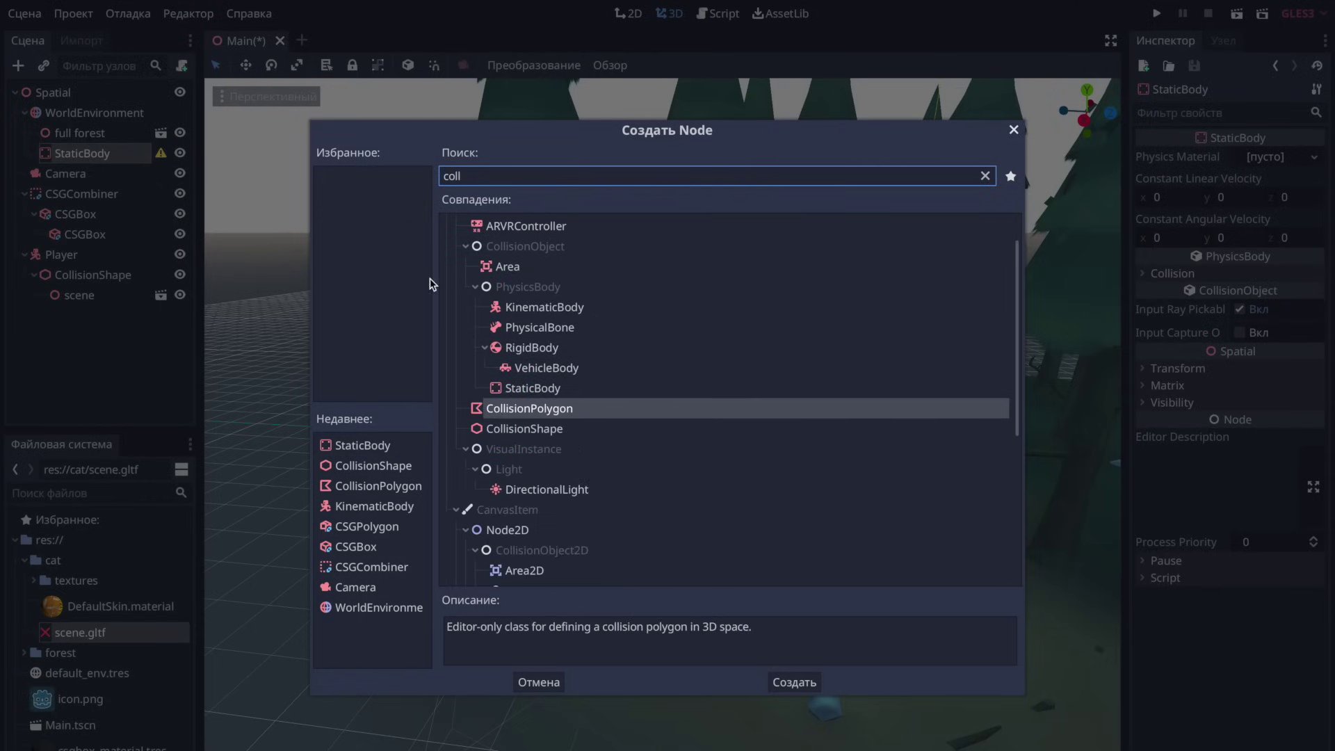
double_click(522, 434)
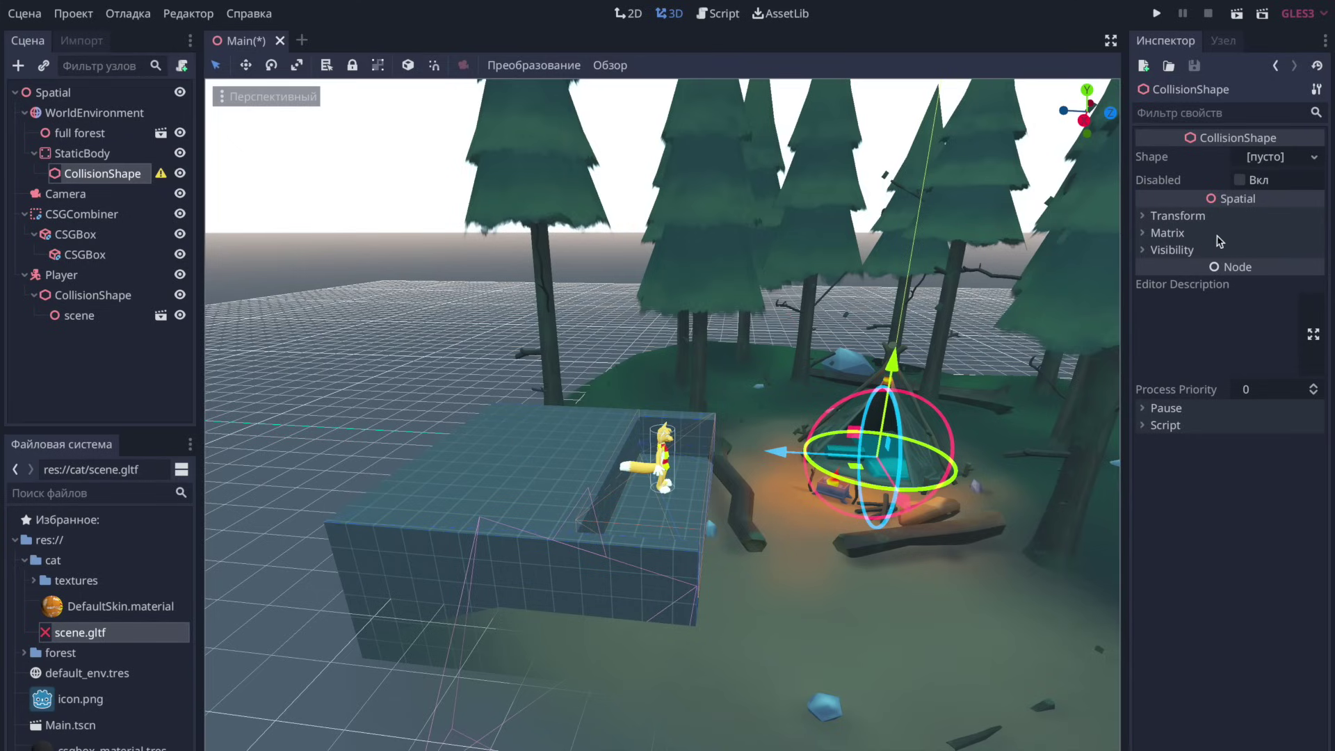
click(1295, 157)
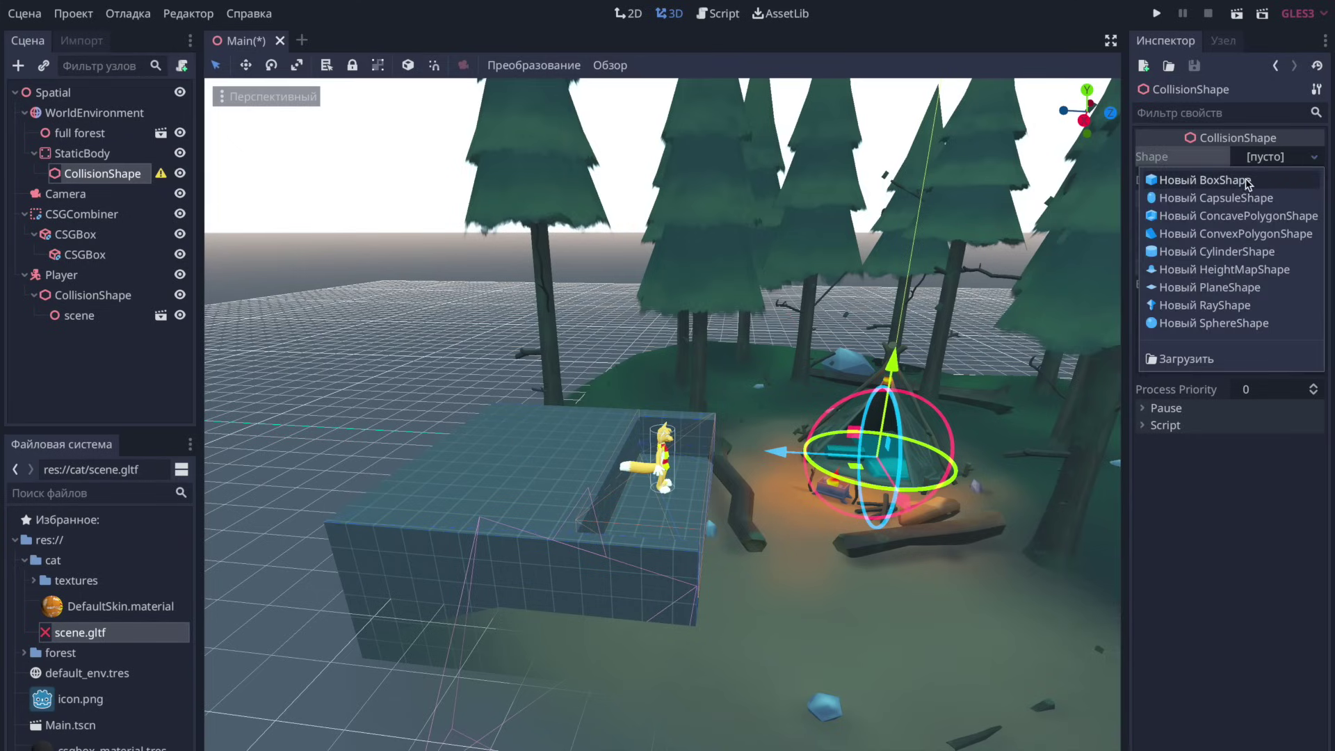
click(1269, 179)
Stretch and reposition the collision box to cover the forest island.
drag(885, 472, 963, 608)
middle_drag(962, 607, 966, 517)
scroll(966, 517, down, 2)
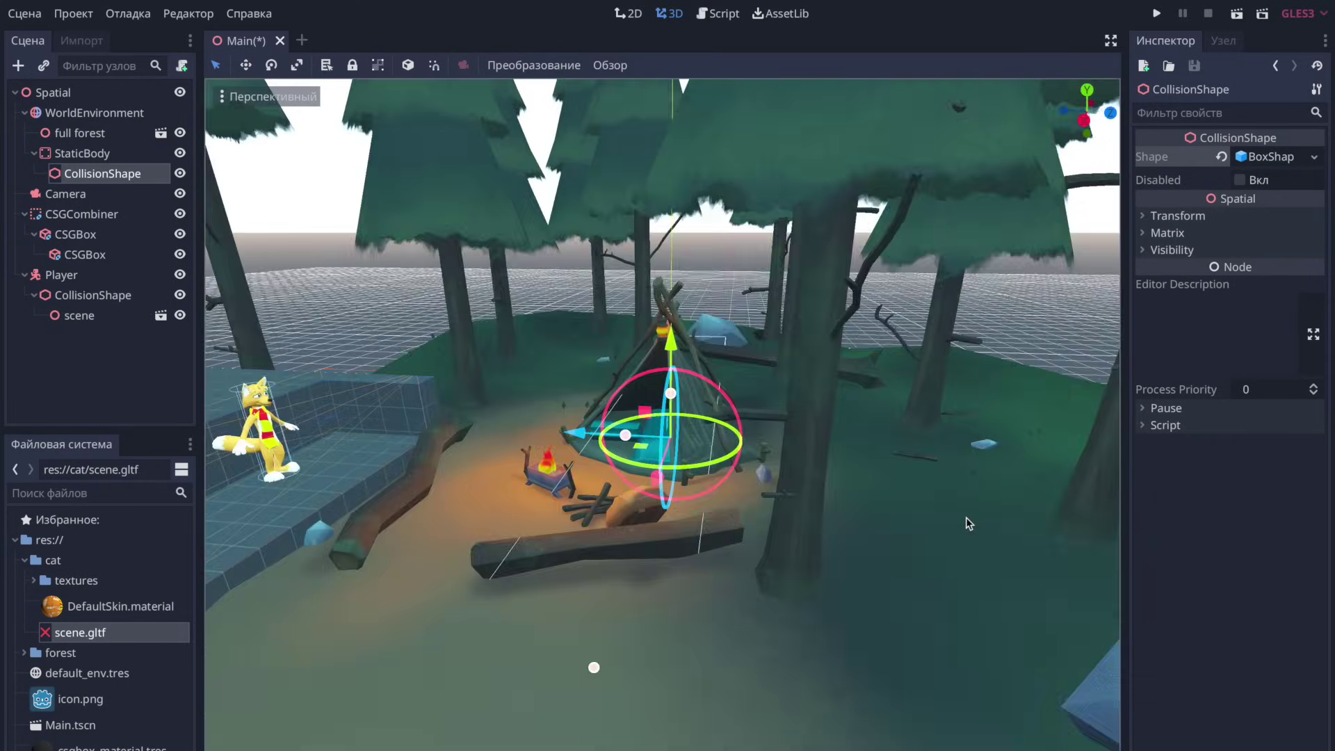
scroll(966, 517, down, 3)
scroll(765, 447, up, 2)
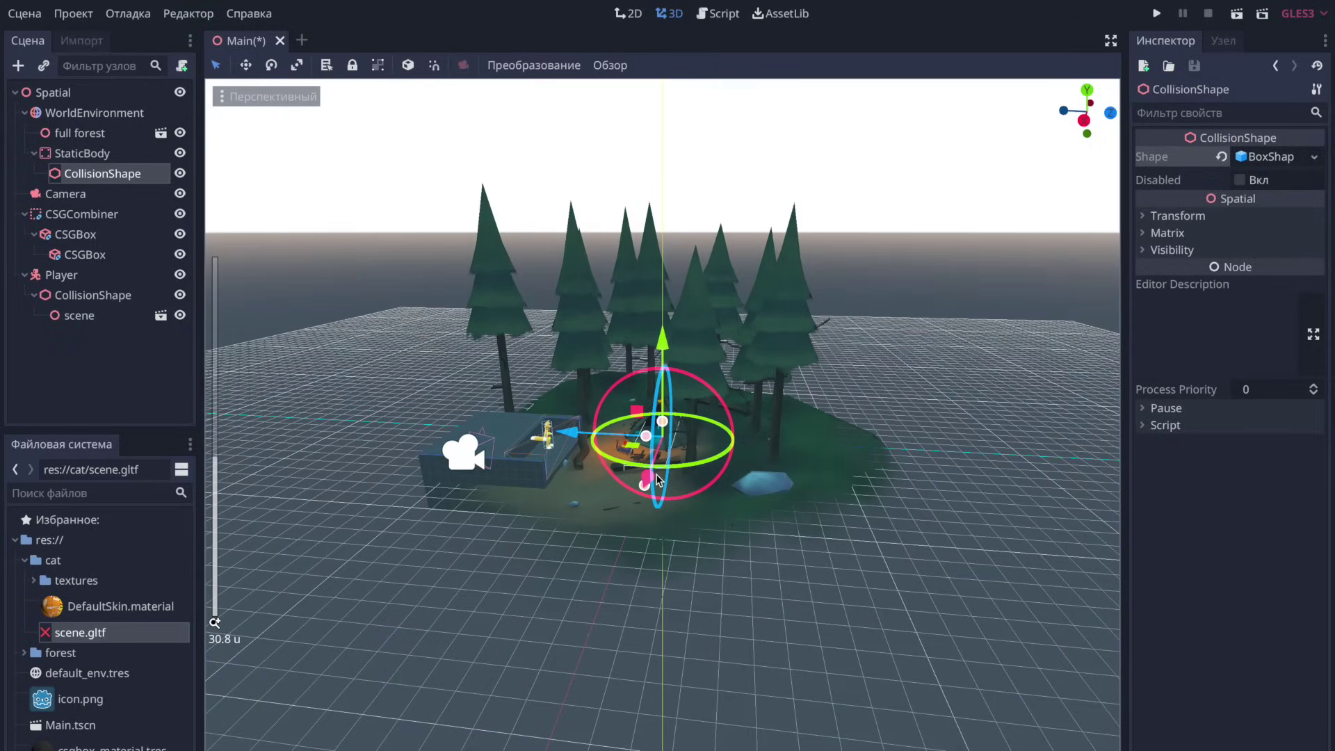
middle_drag(639, 504, 638, 499)
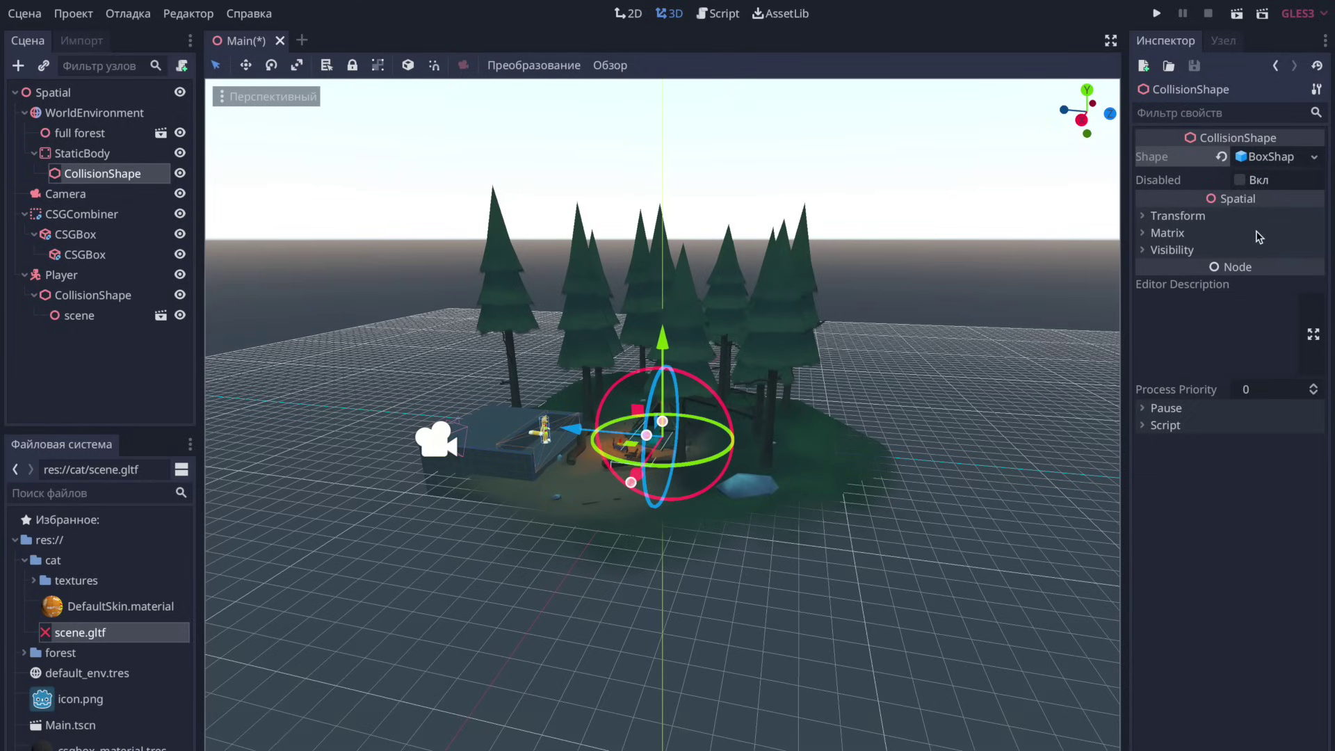
drag(584, 436, 525, 427)
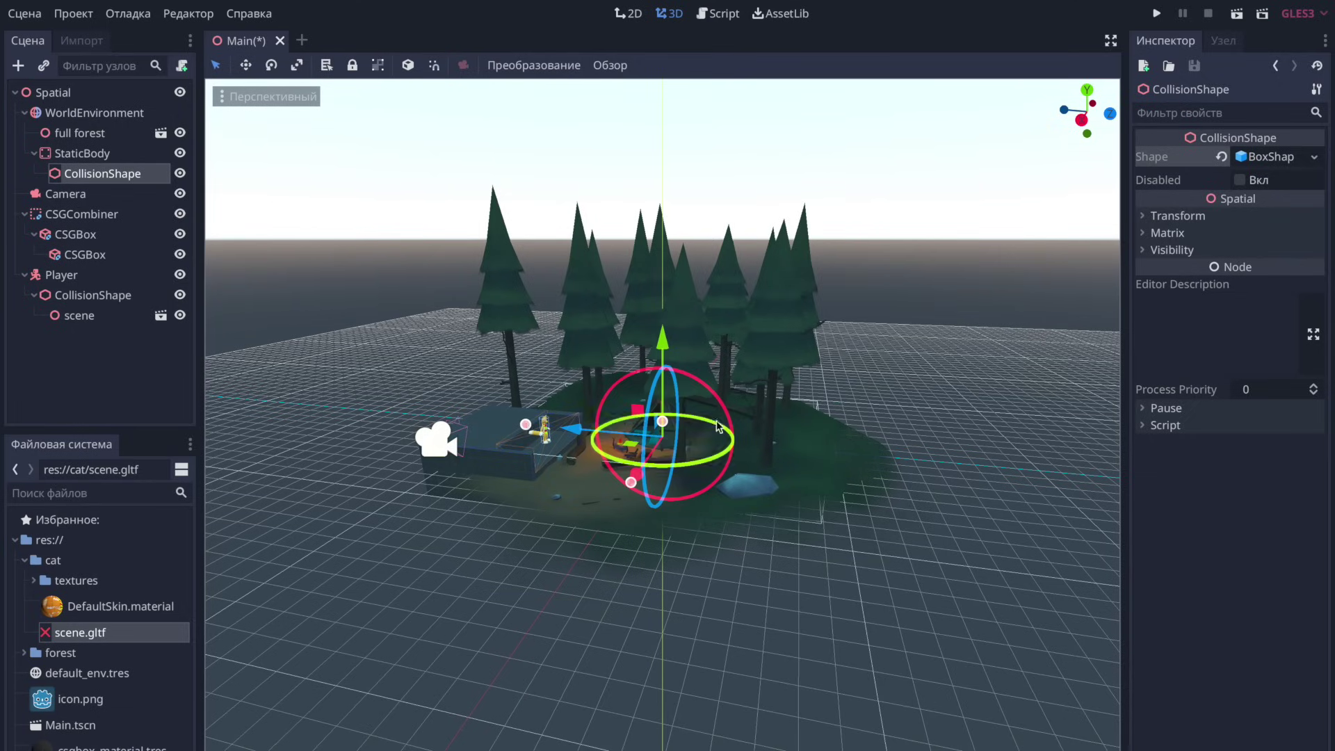
drag(663, 422, 666, 433)
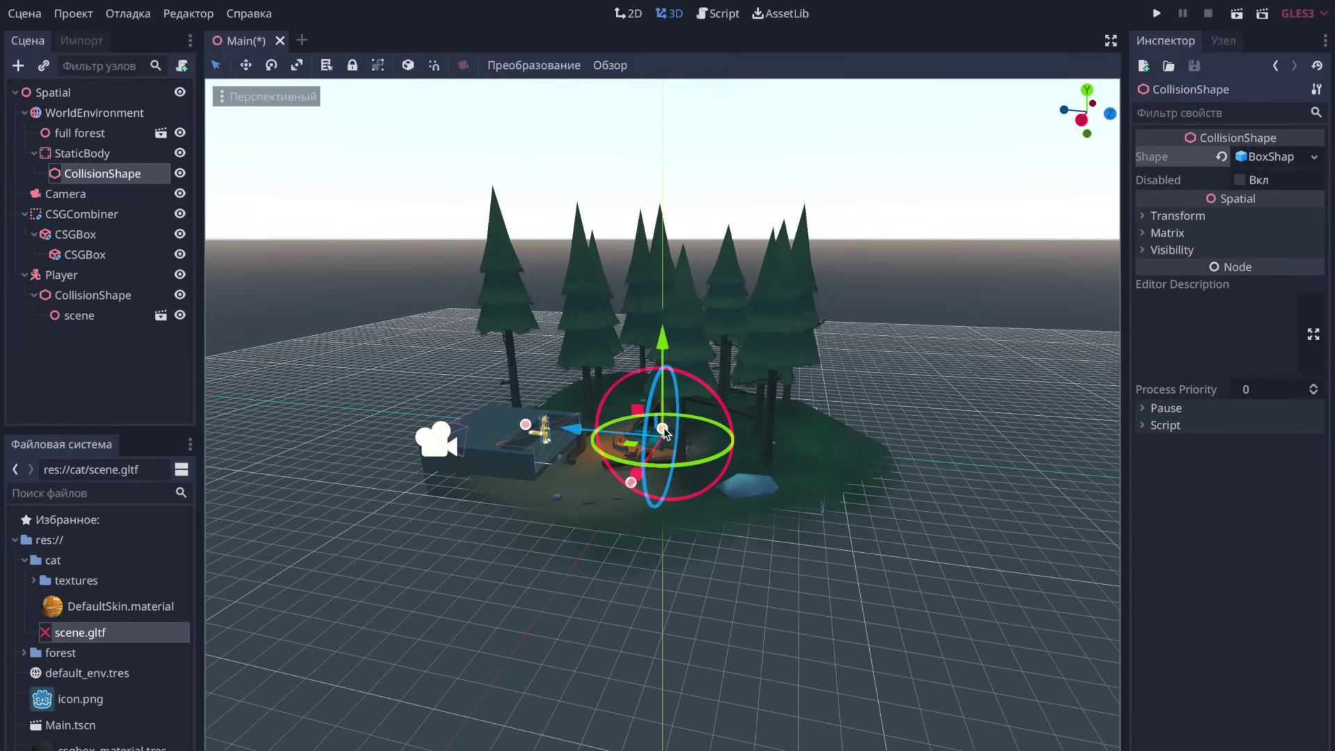
drag(632, 484, 618, 521)
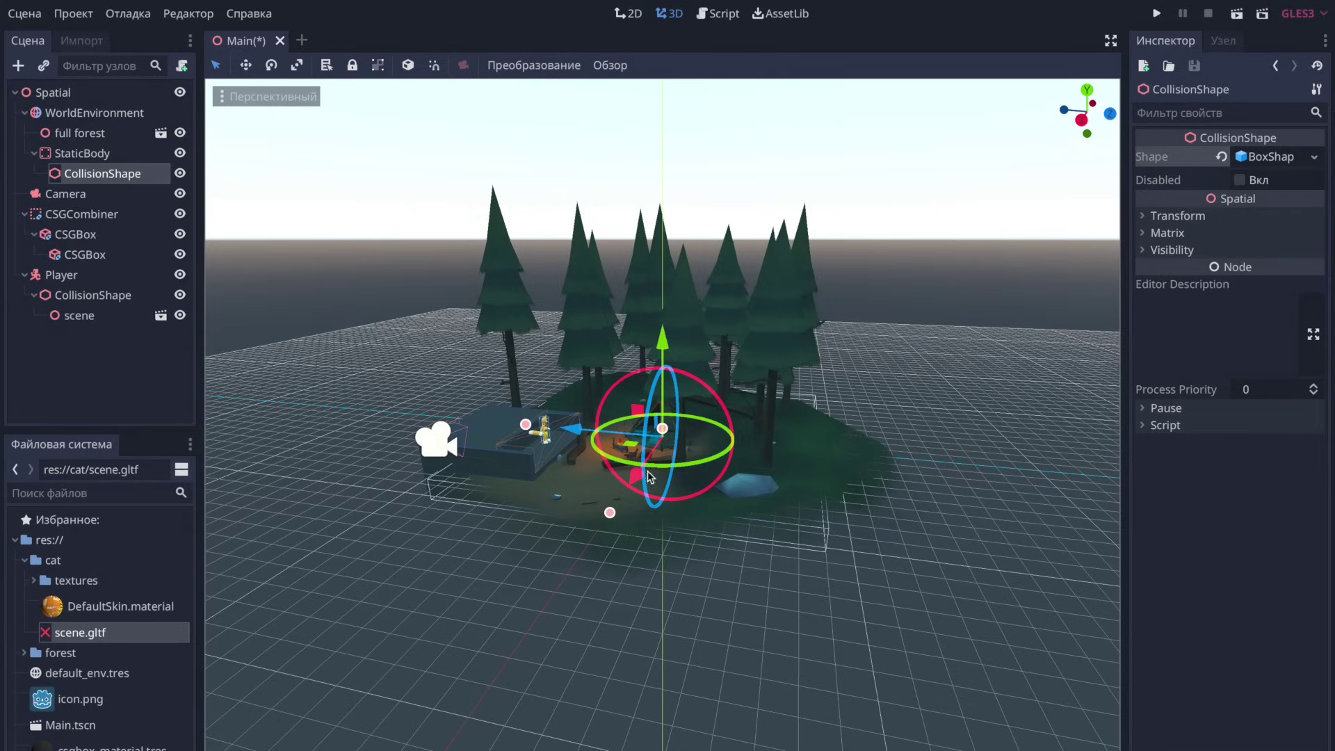
scroll(666, 410, up, 6)
scroll(591, 459, down, 2)
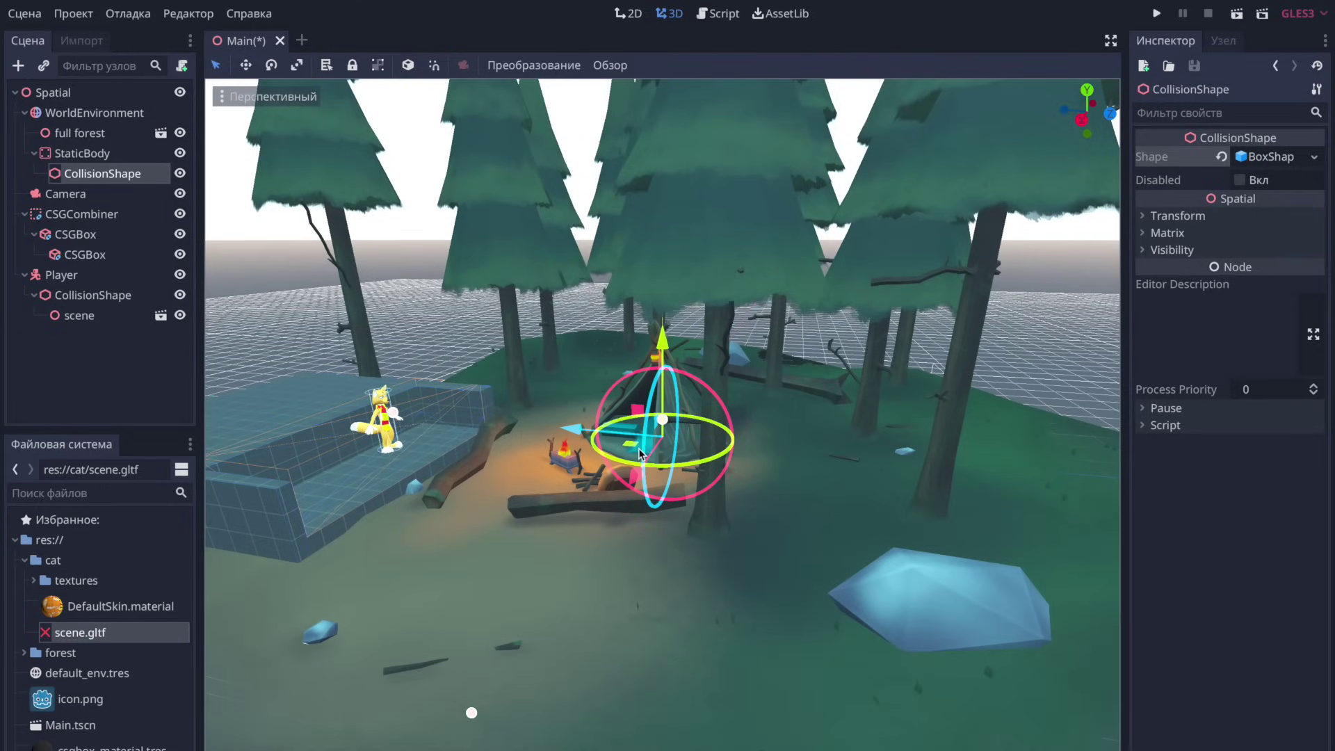
drag(663, 349, 662, 359)
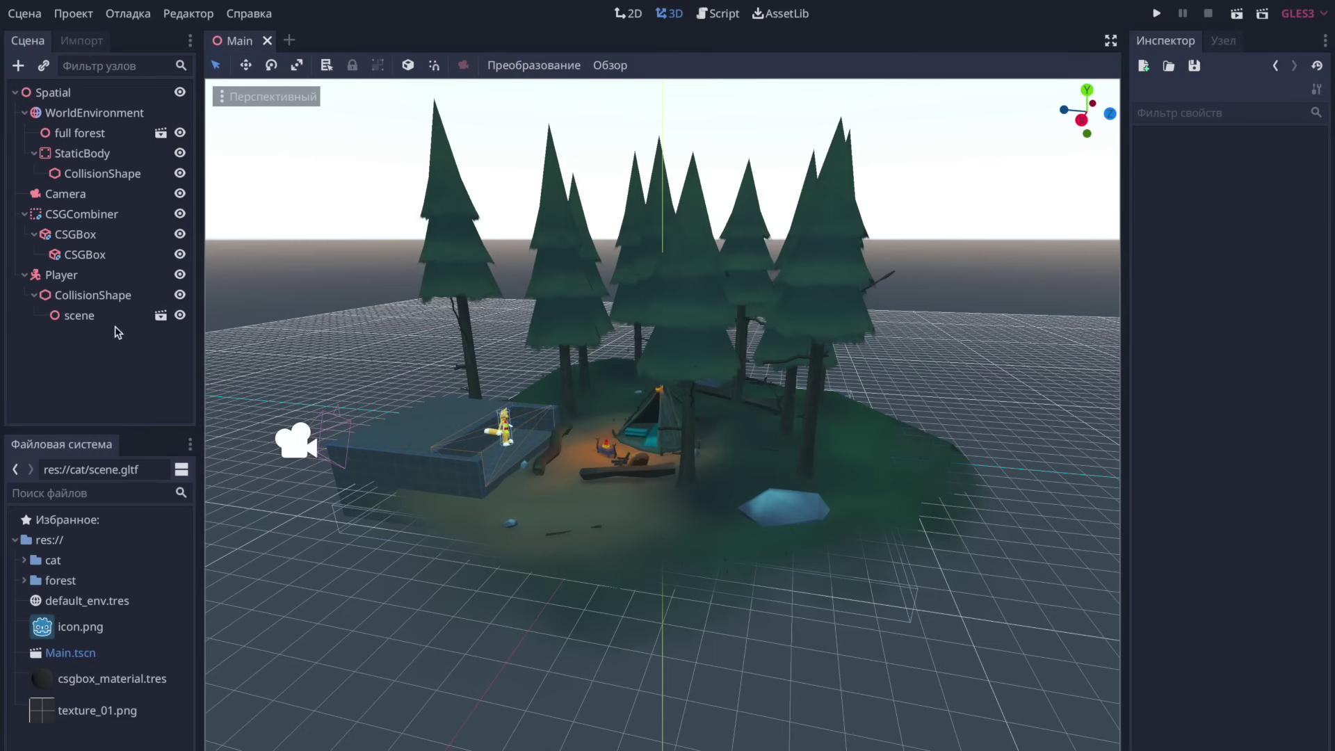
Attach a new script res://Player.gd to the Player node.
right_click(49, 277)
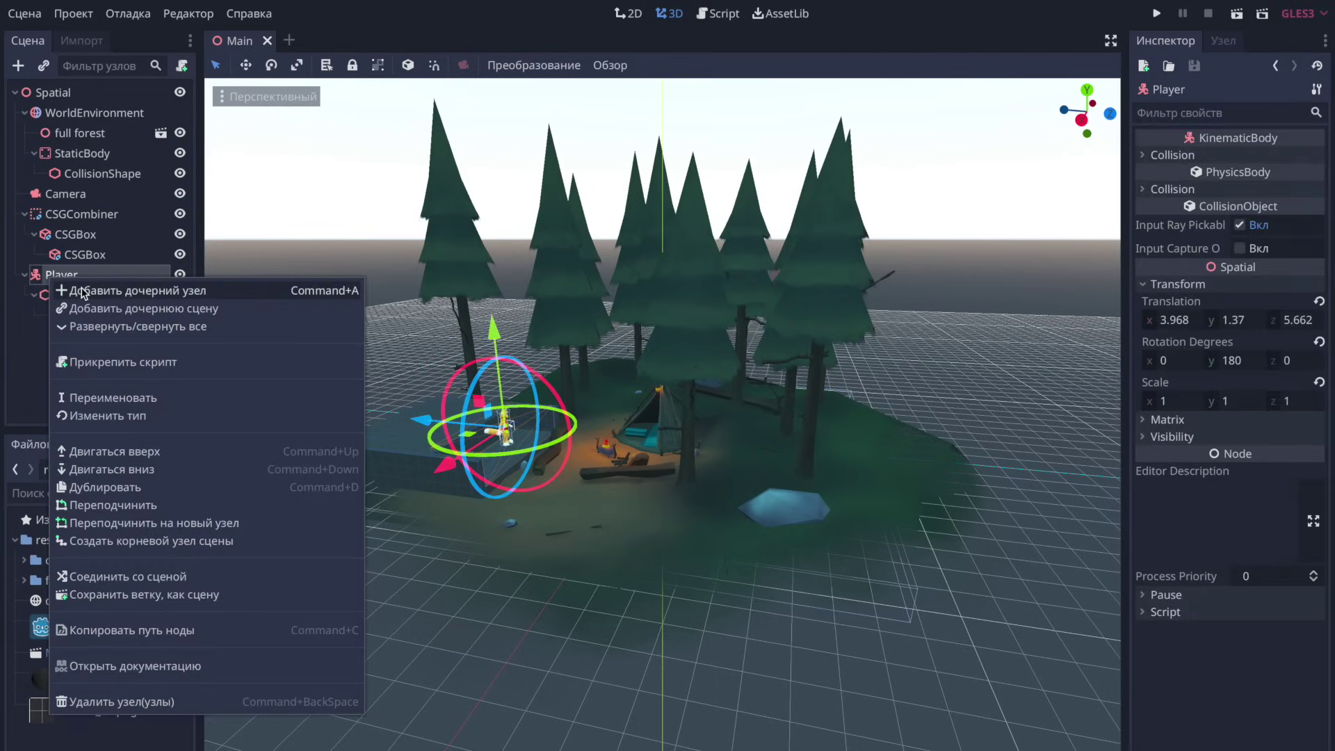
click(169, 365)
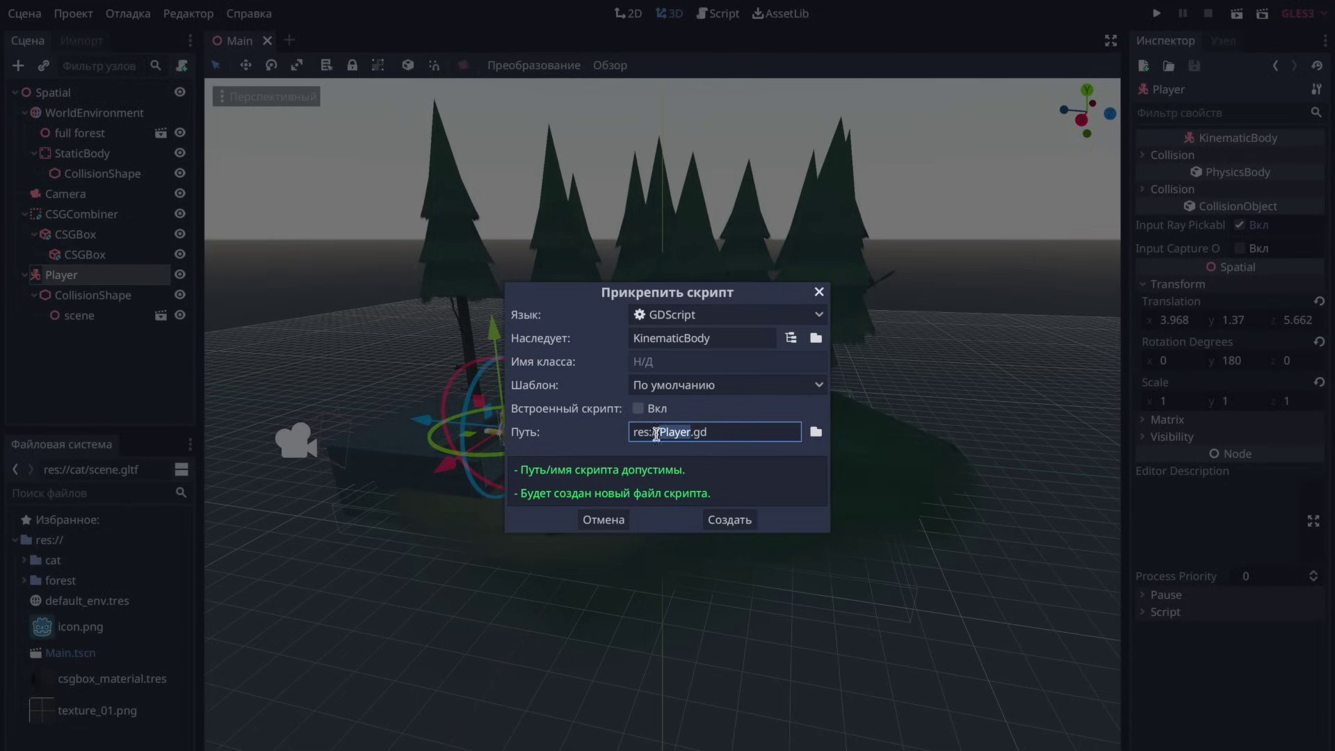
click(730, 521)
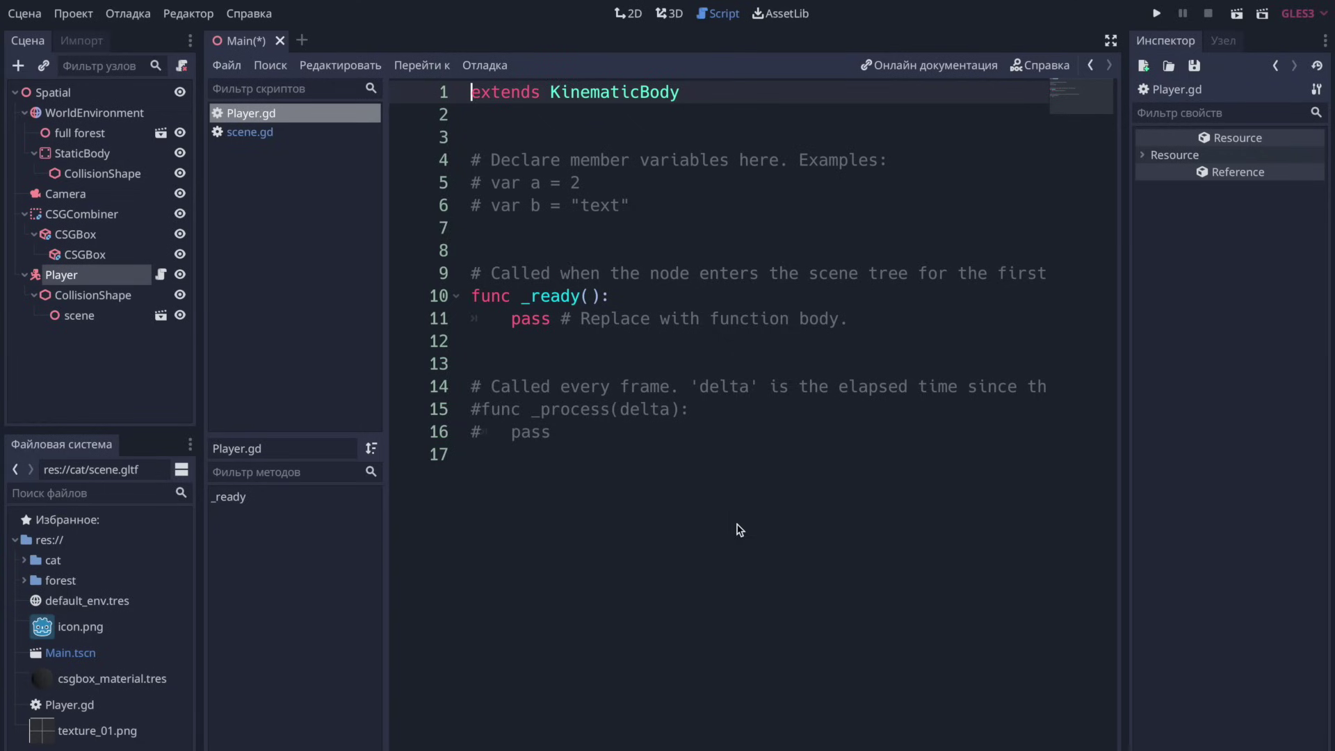
Delete the template comments and commented-out process function from Player.gd.
click(695, 223)
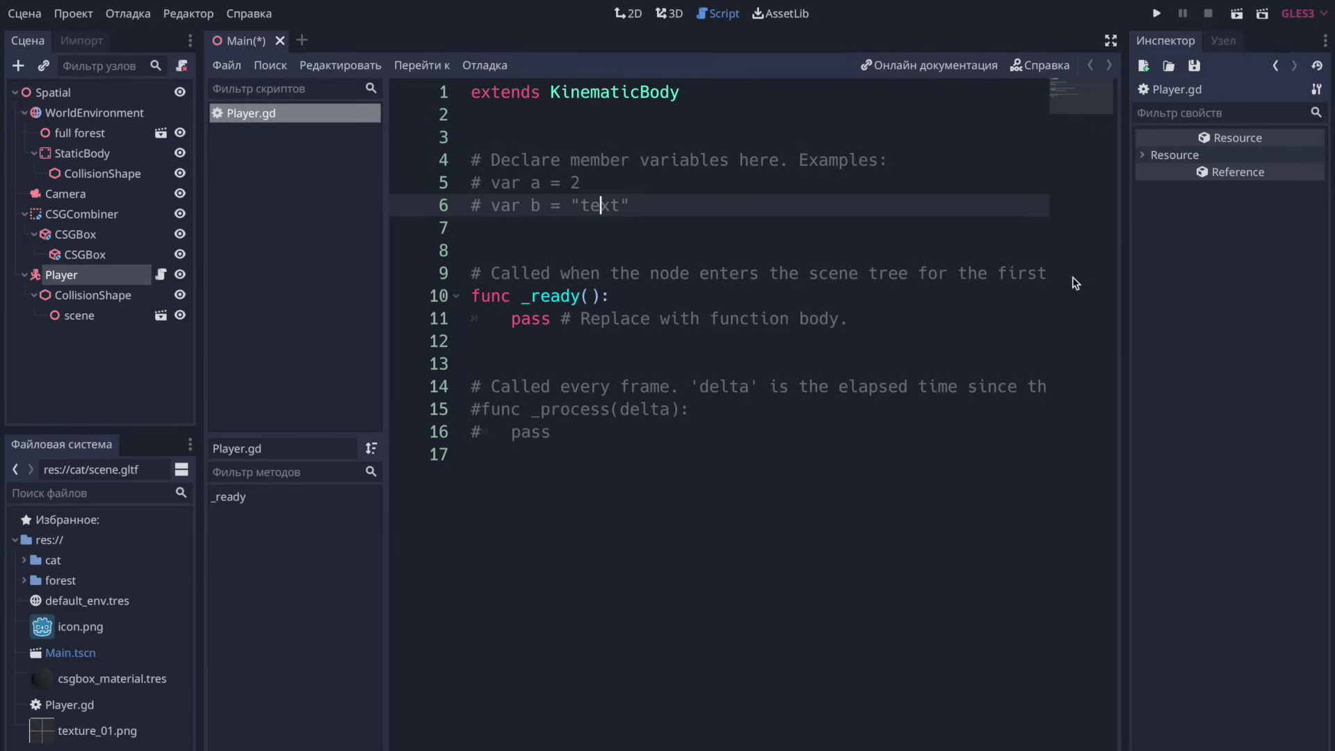
drag(1050, 277, 461, 159)
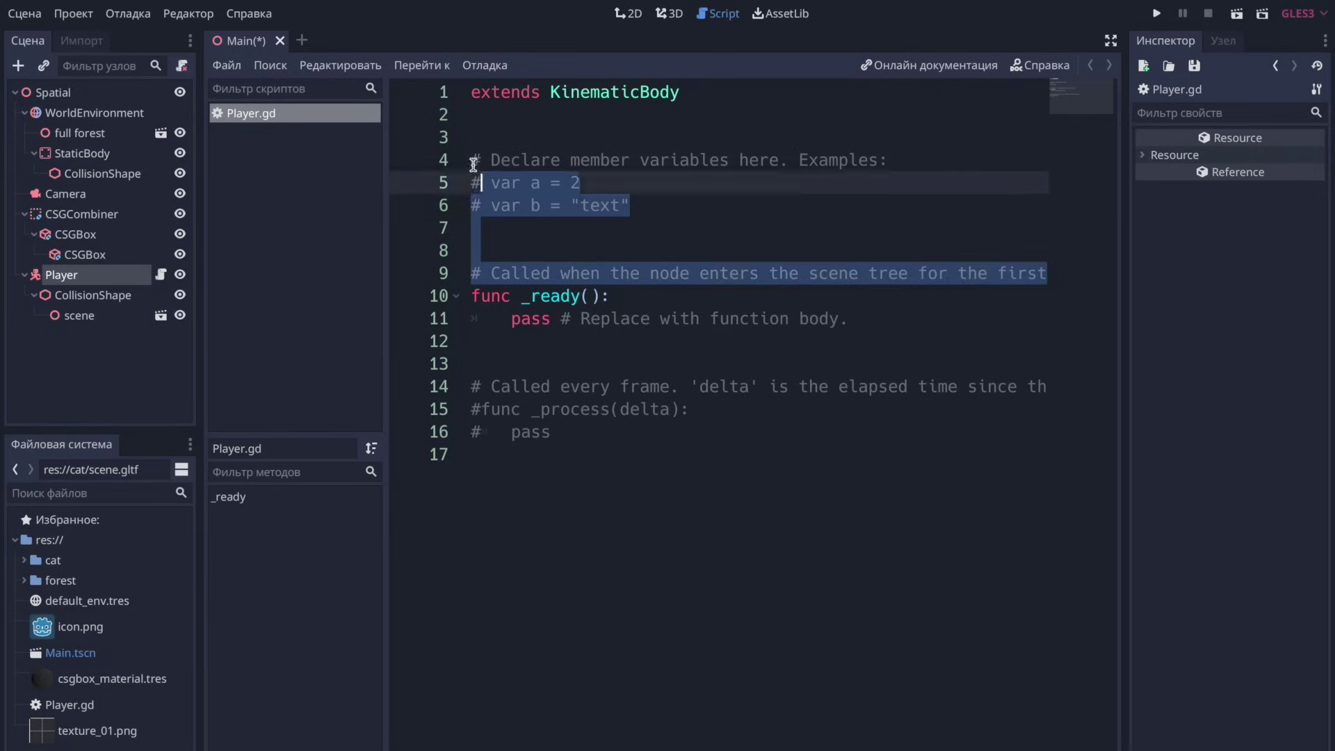
key(BackSpace)
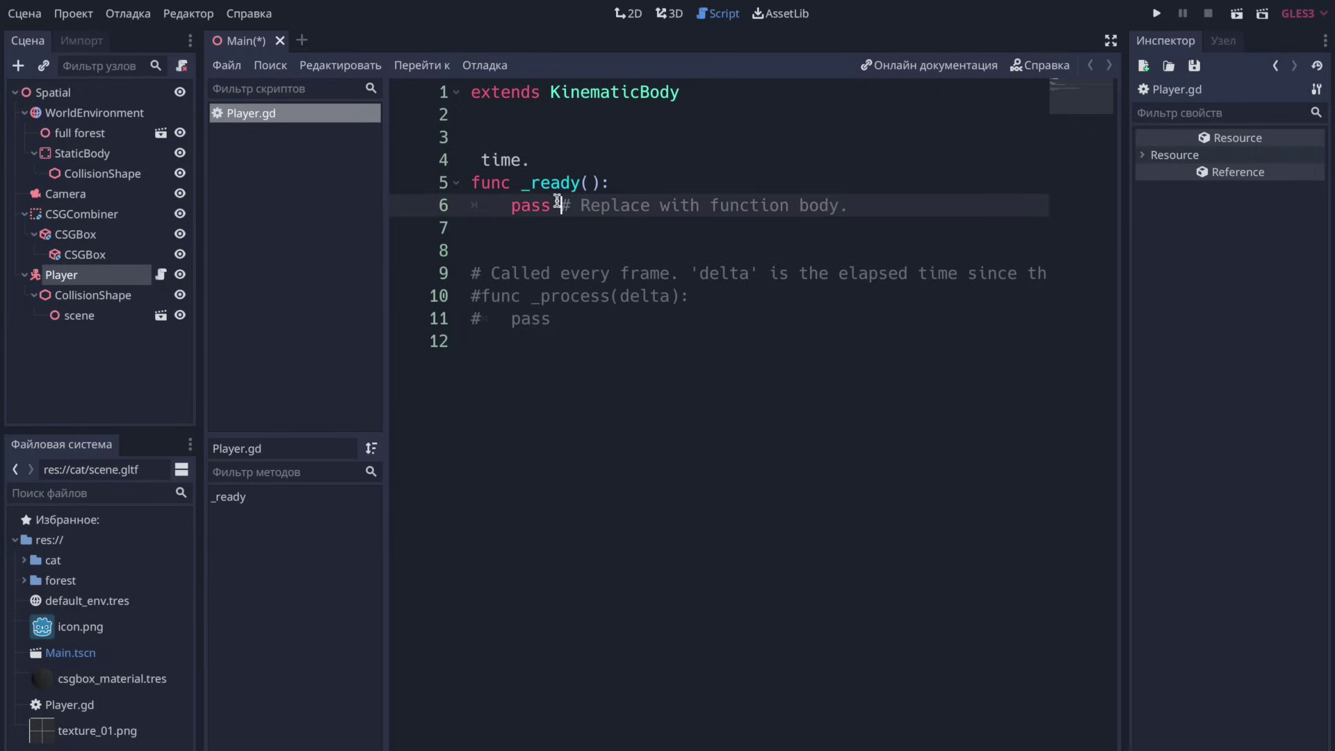
drag(560, 205, 565, 411)
key(BackSpace)
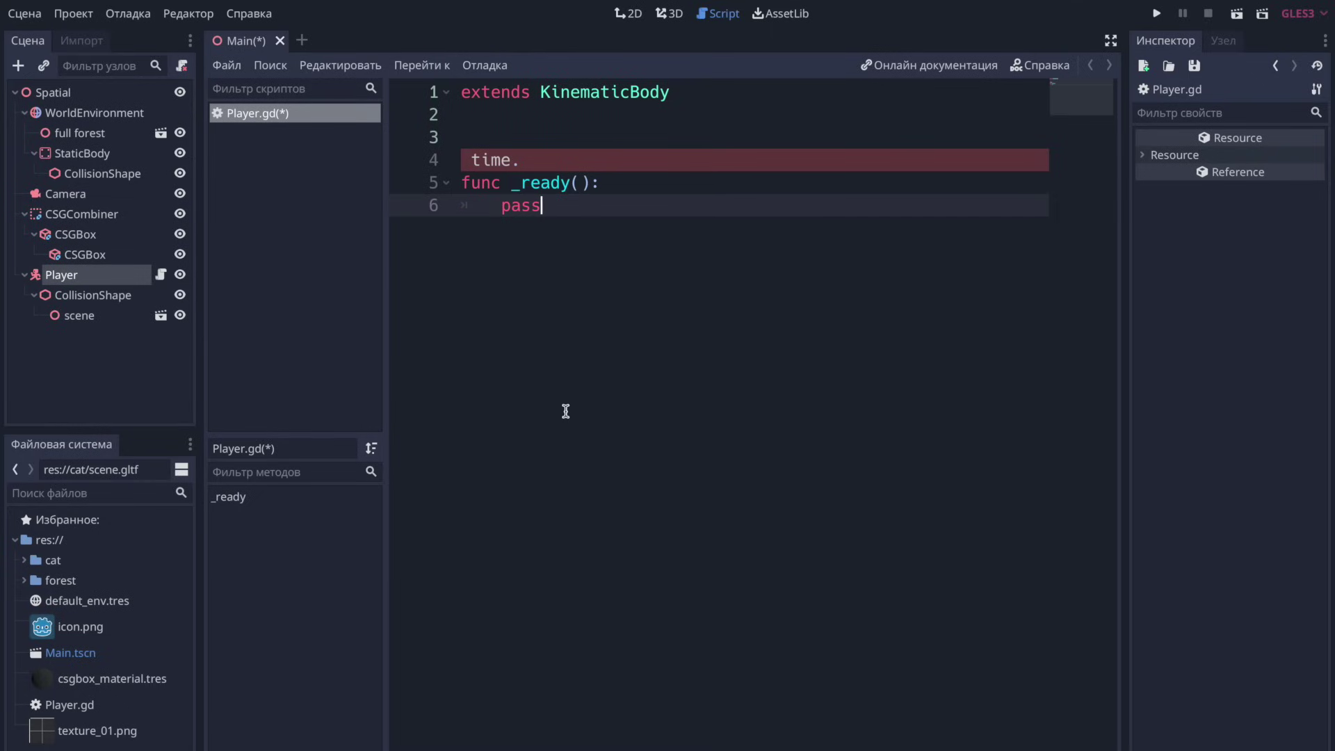
click(570, 168)
key(BackSpace)
key(BackSpace)
key(BackSpace)
key(BackSpace)
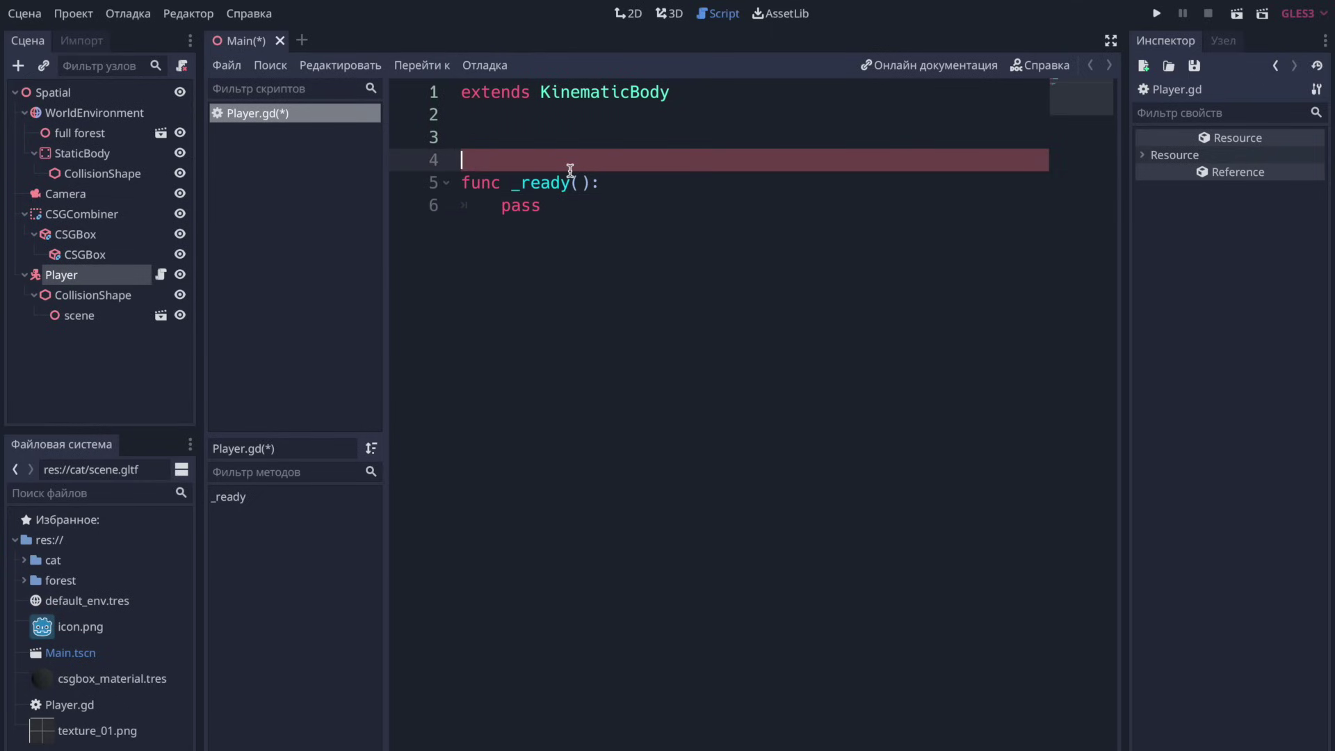
Declare const SPEED = 2, JUMP = 5 and GRAVITY = 0.98 above _ready, with blank lines after it.
key(Up)
key(Up)
key(Return)
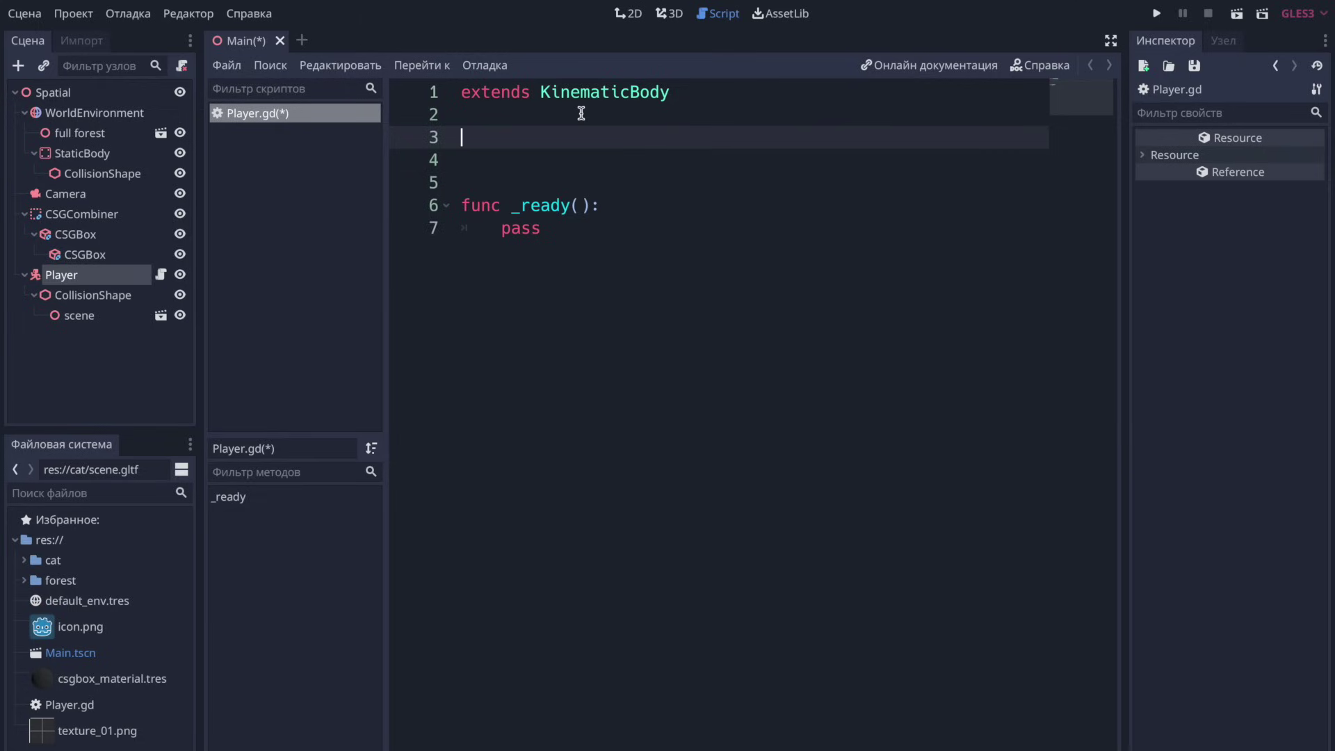
text(const )
text(SPEED )
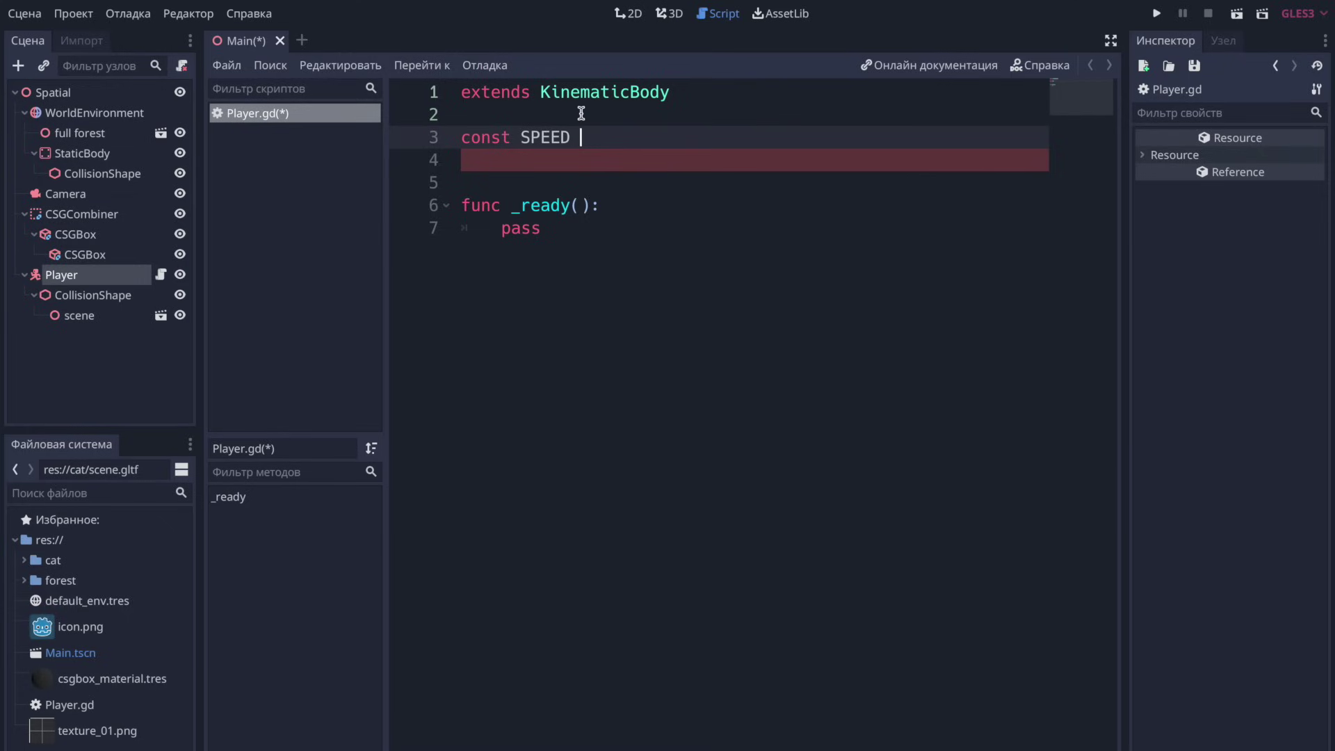
text(= )
text(2)
key(Return)
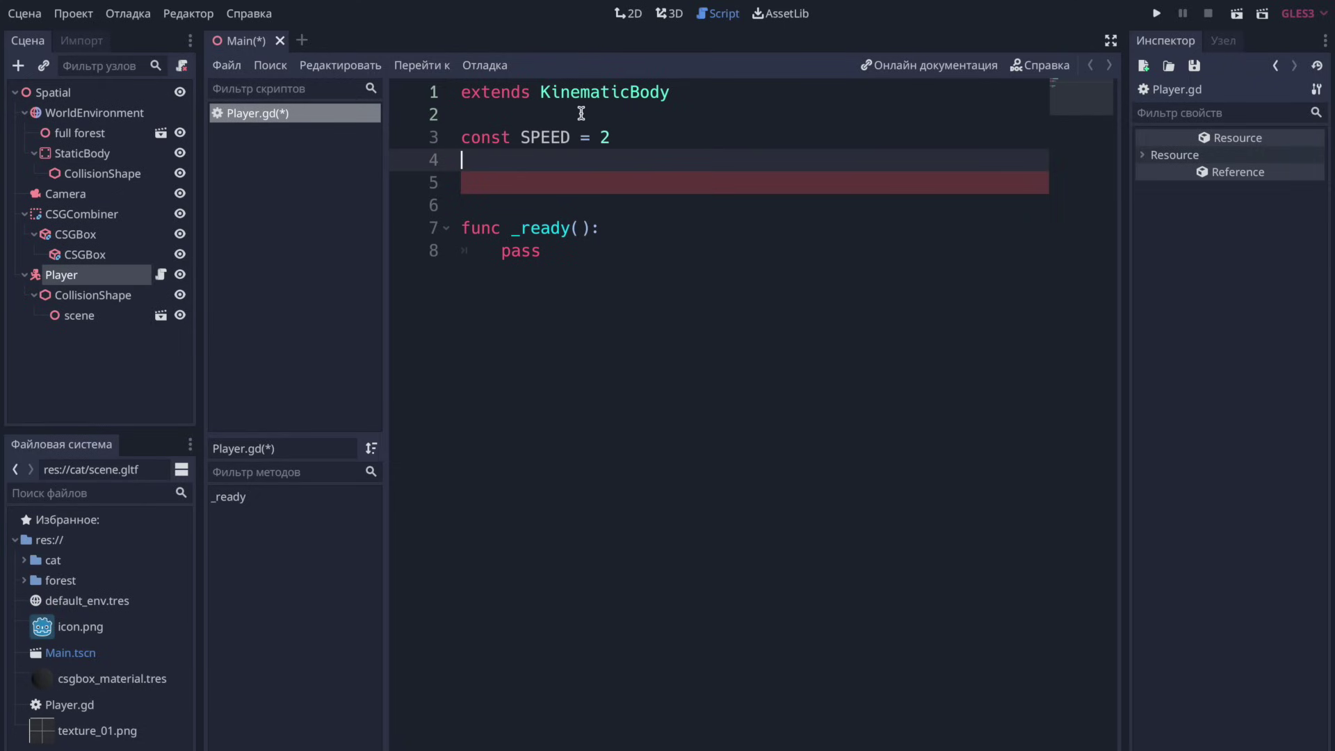
text(const JUMP = 5)
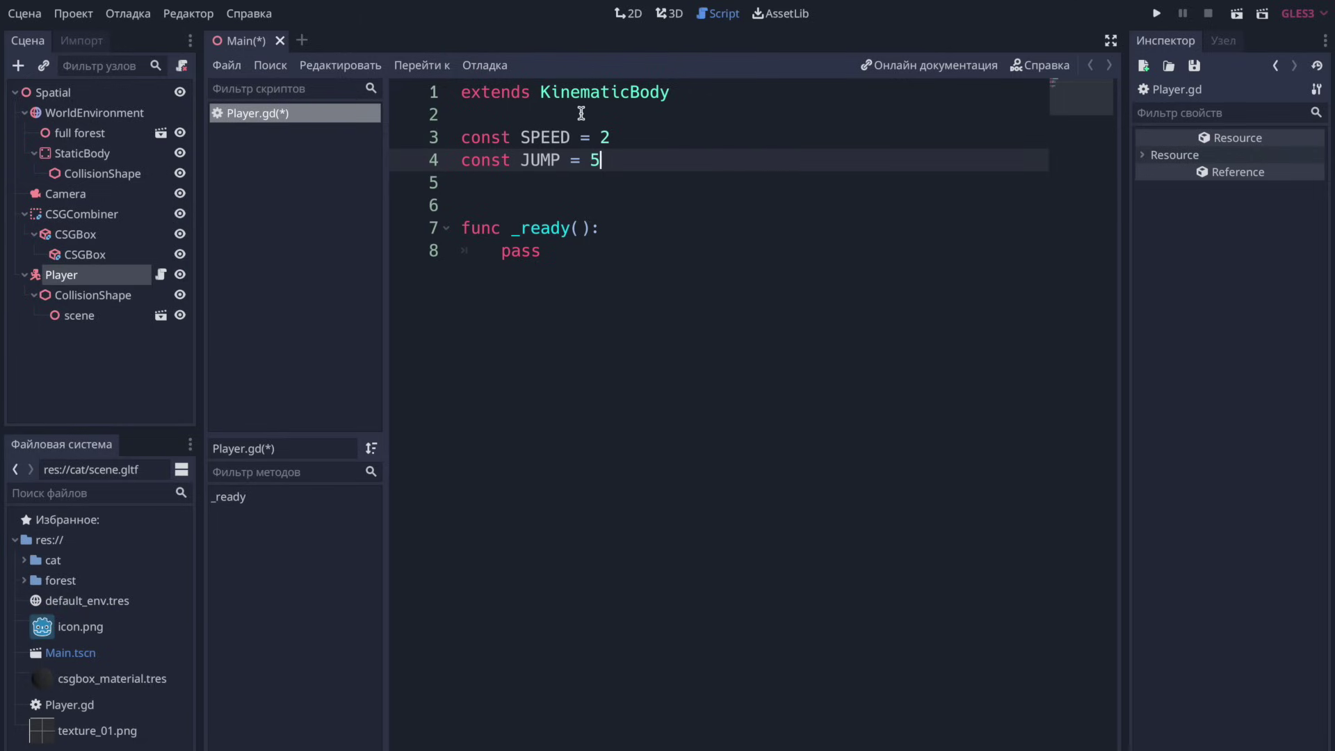
key(Return)
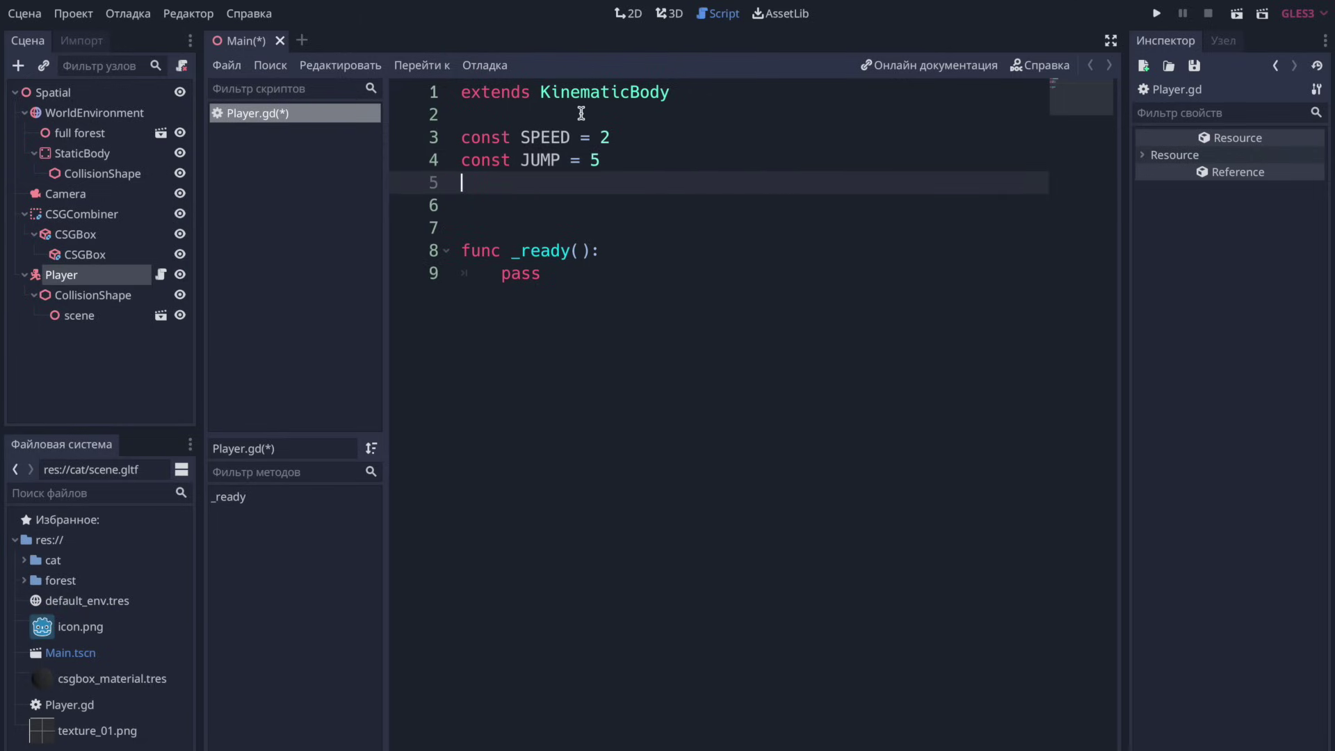
text(const )
text(GRAVITY = 0.98)
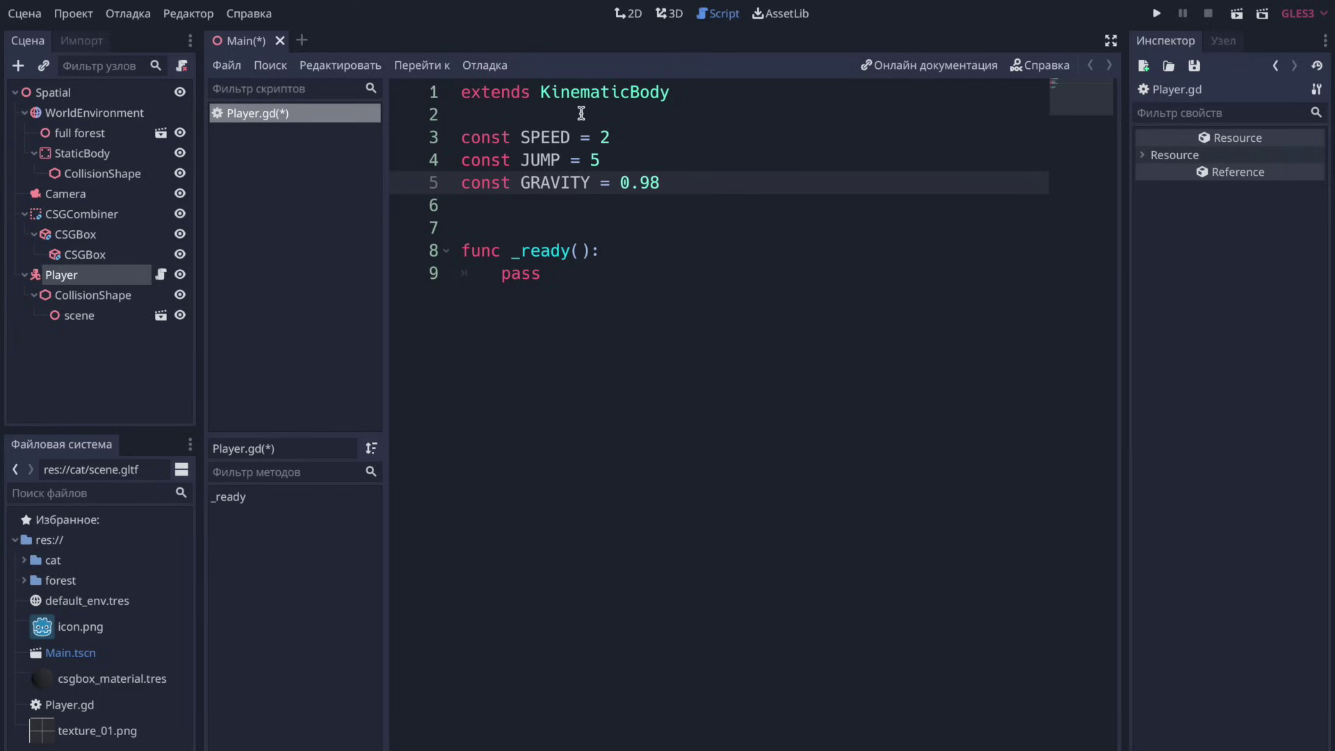
key(Down)
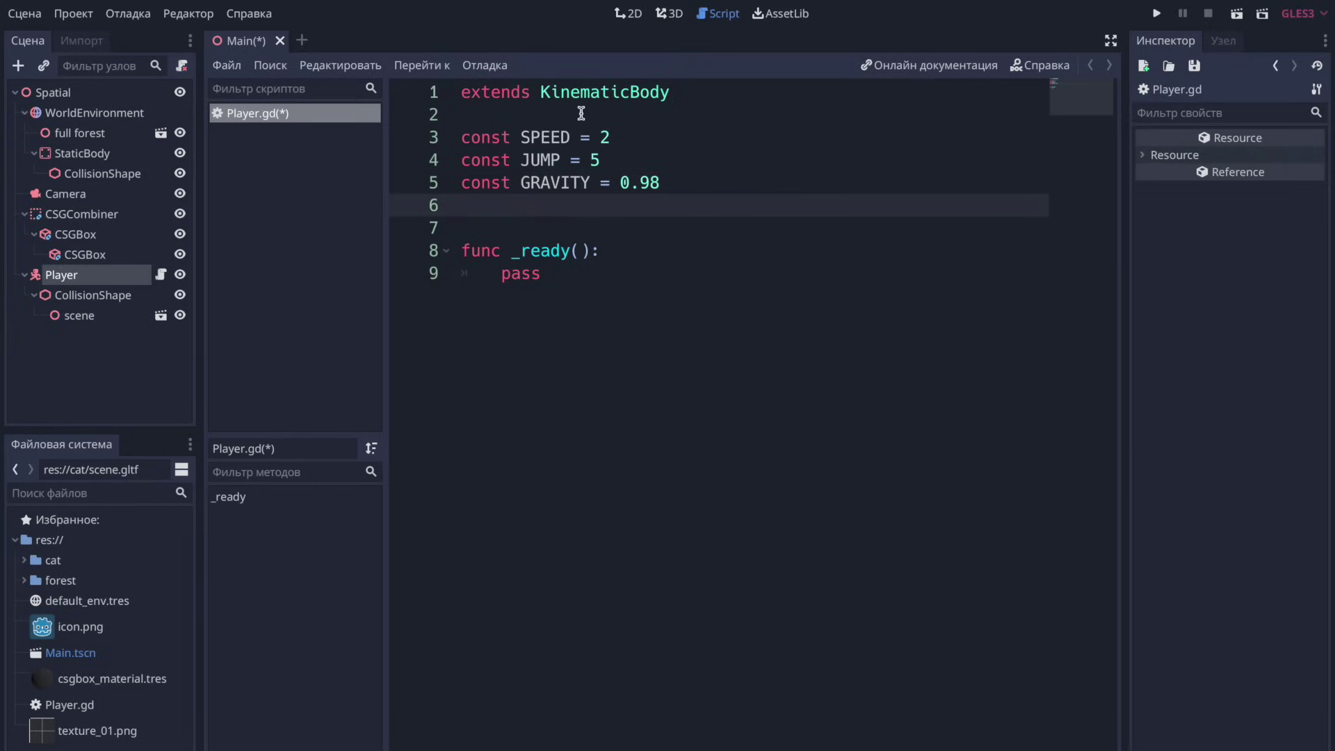
key(ctrl+End)
key(Return)
key(Return)
key(BackSpace)
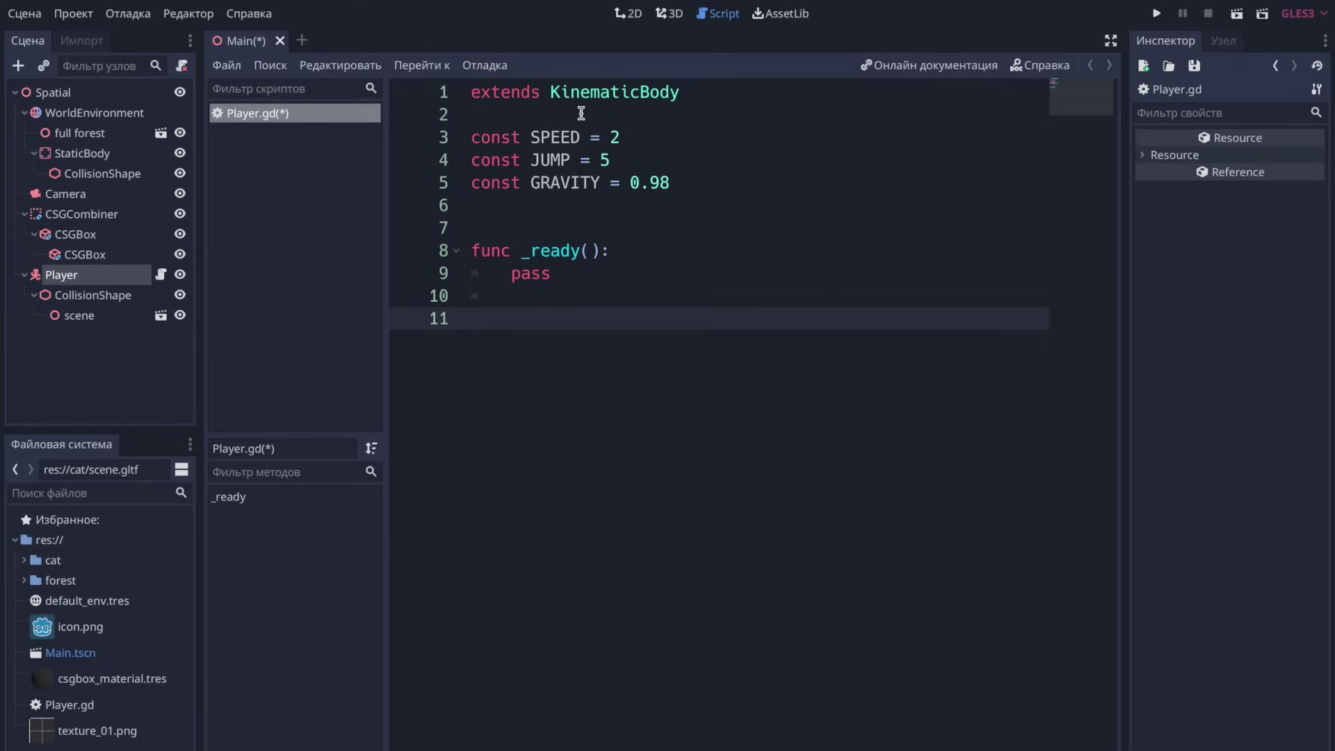
Add a func _physics_process(delta): header below _ready via autocomplete.
text(func)
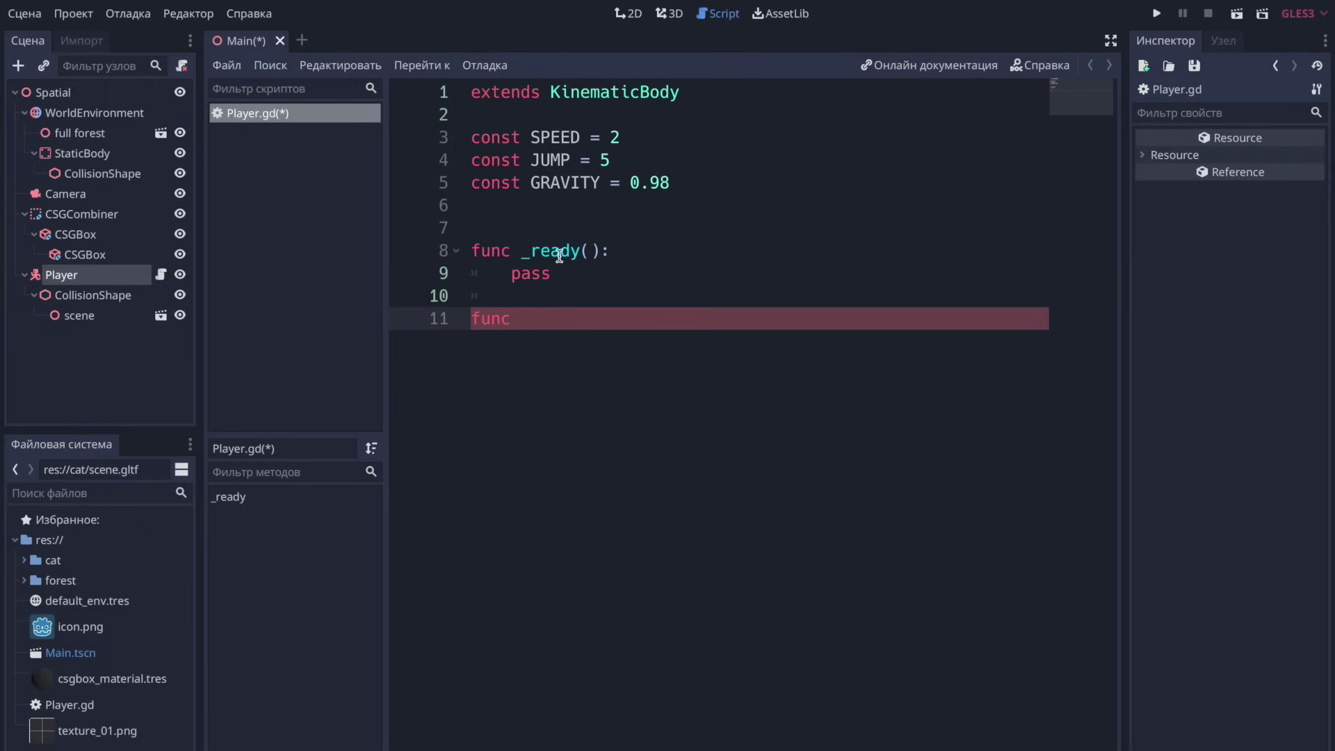
text(_)
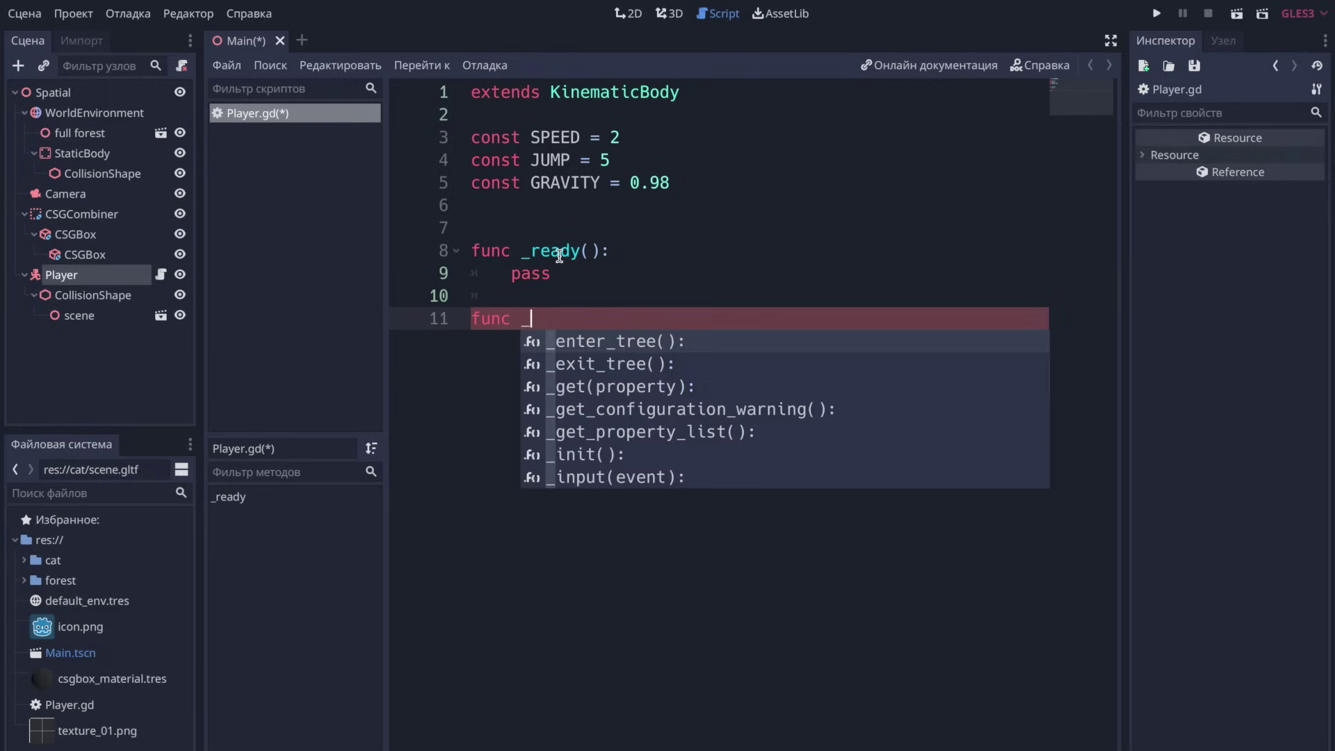
text(ph)
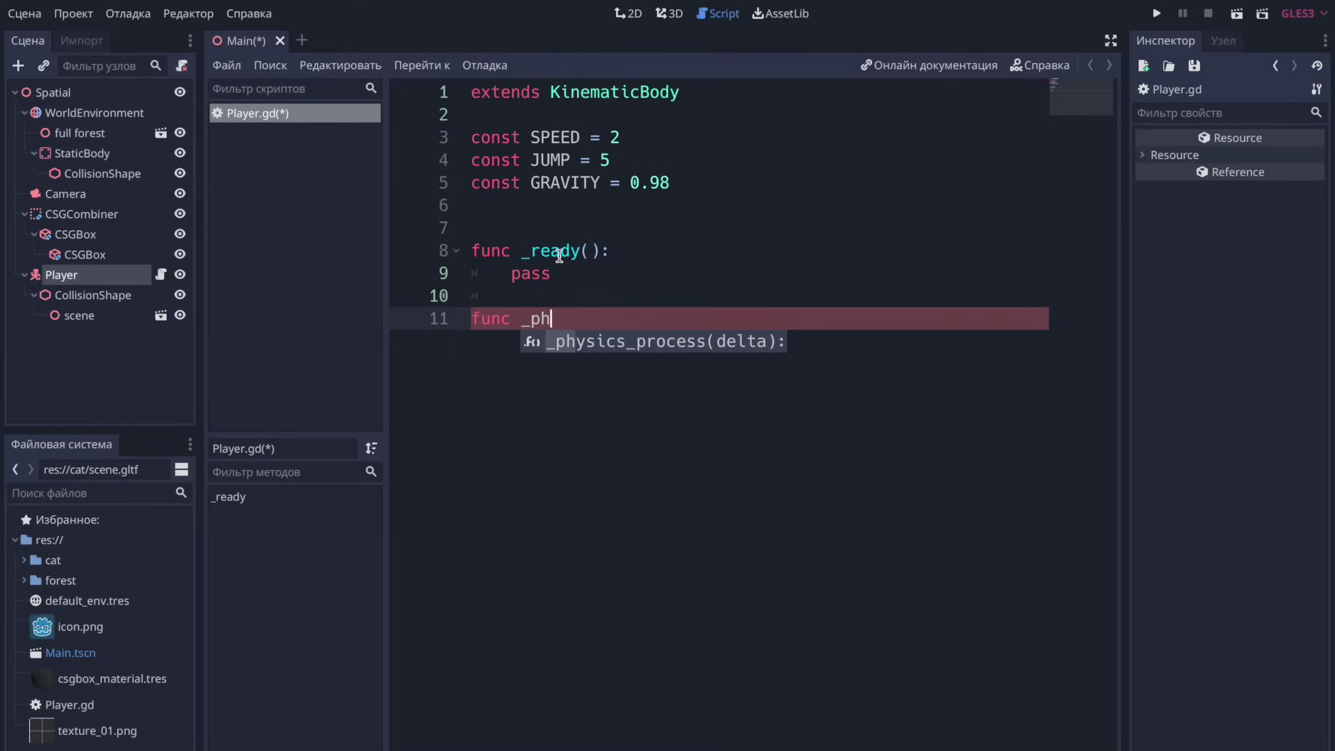
key(Return)
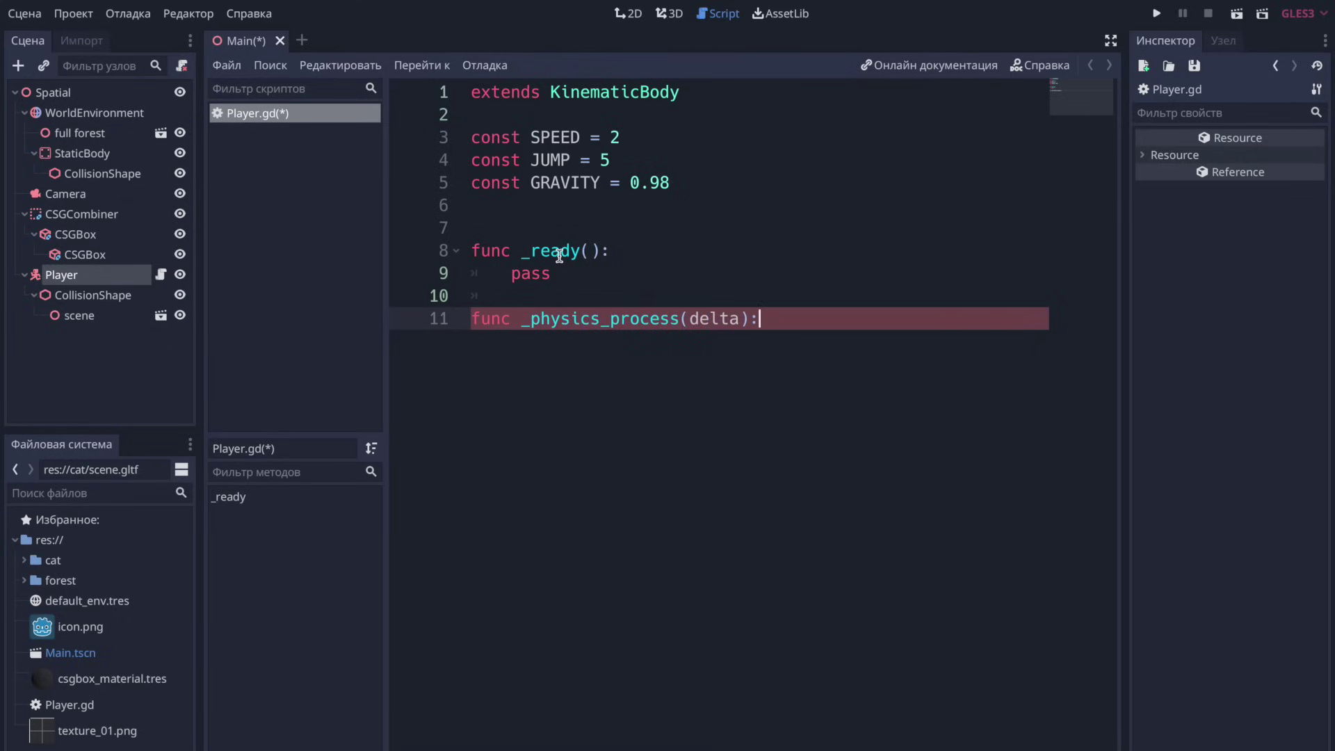
key(Return)
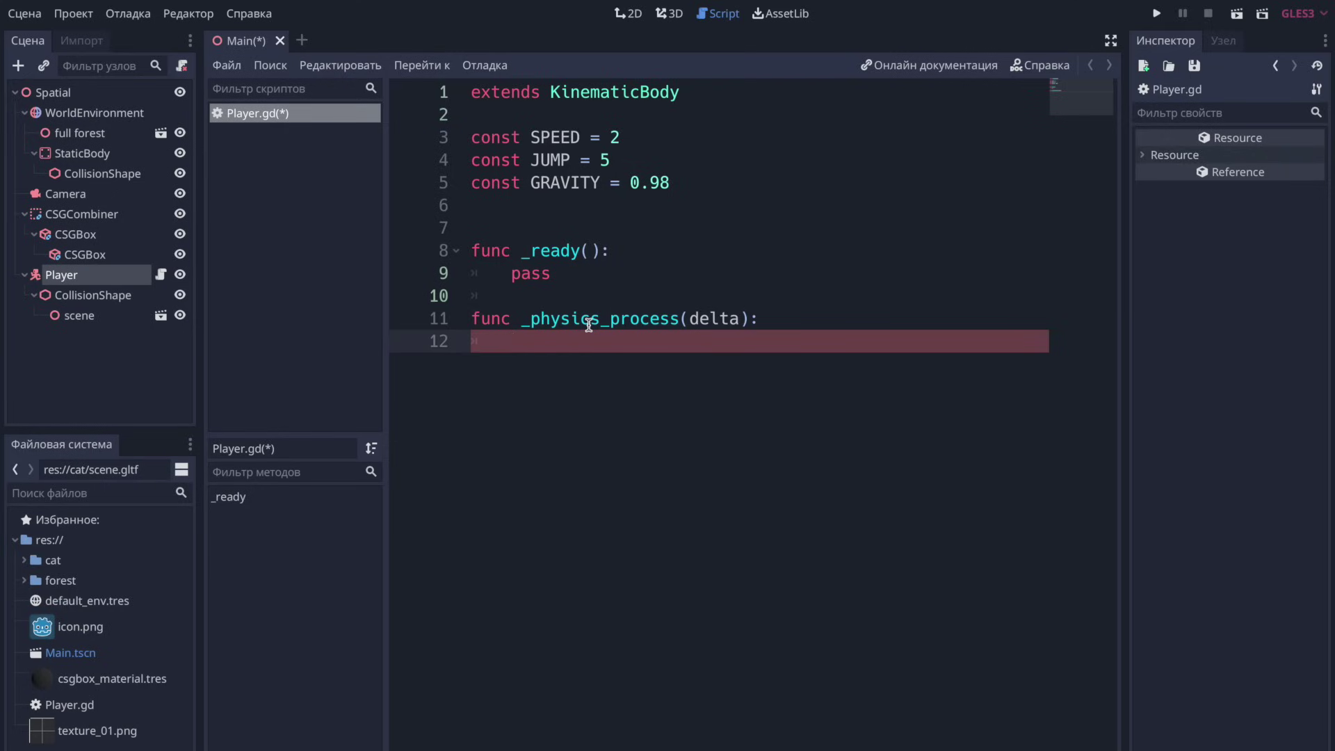
Declare var moving_vec = Vector3() at the start of _physics_process.
text(var )
text(moving_vec = Vec)
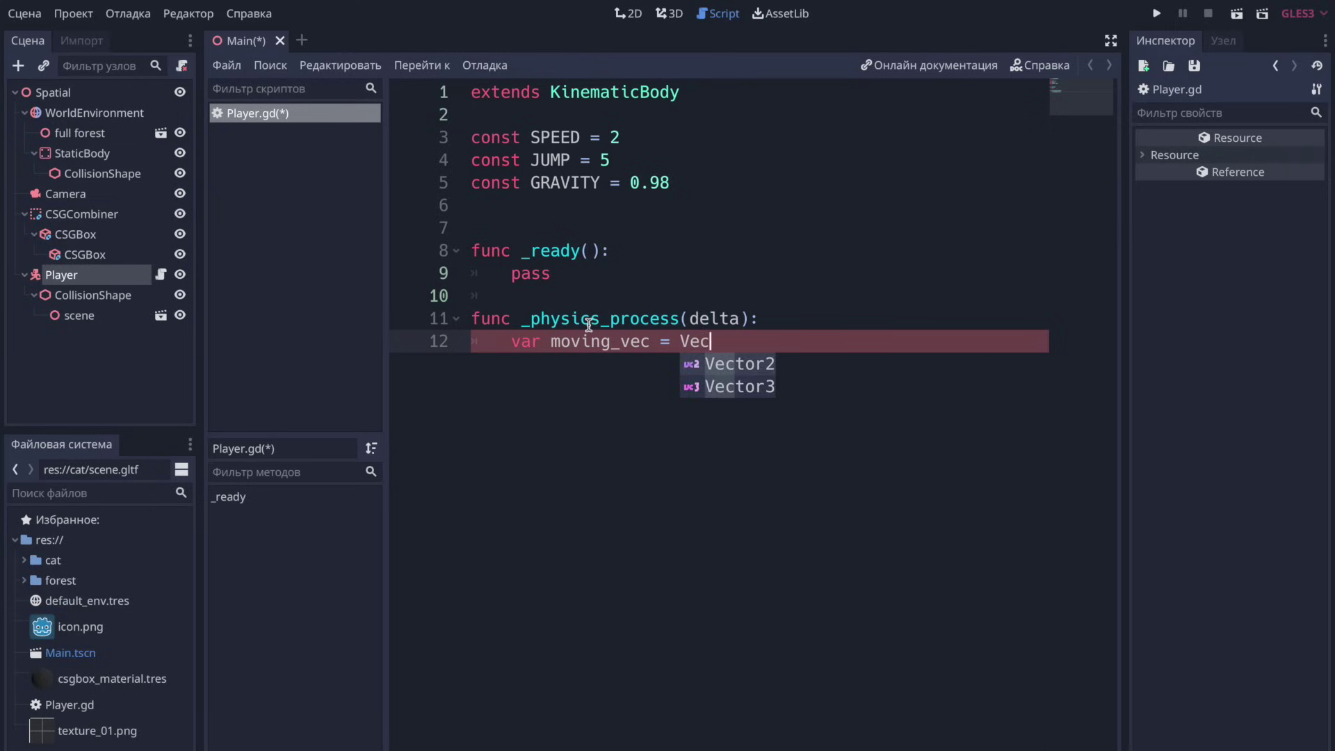
key(Down)
key(Return)
text(())
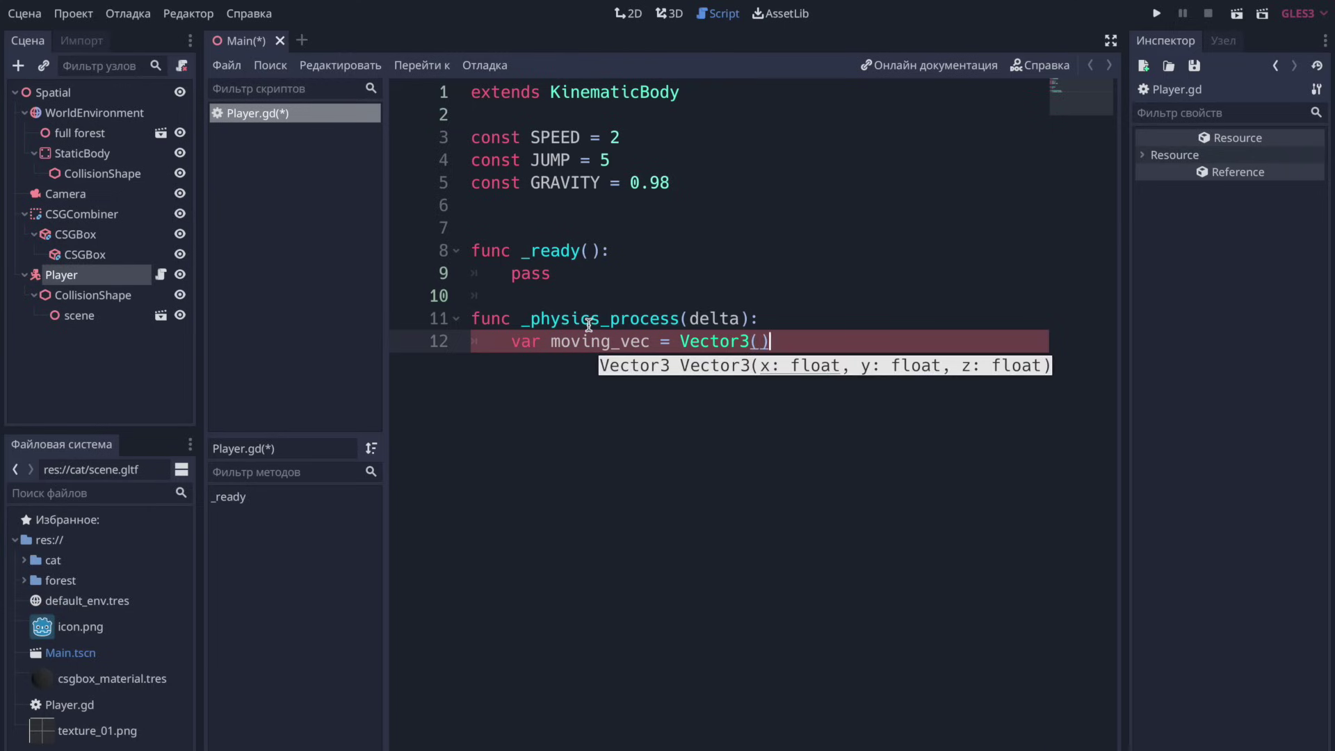
key(Return)
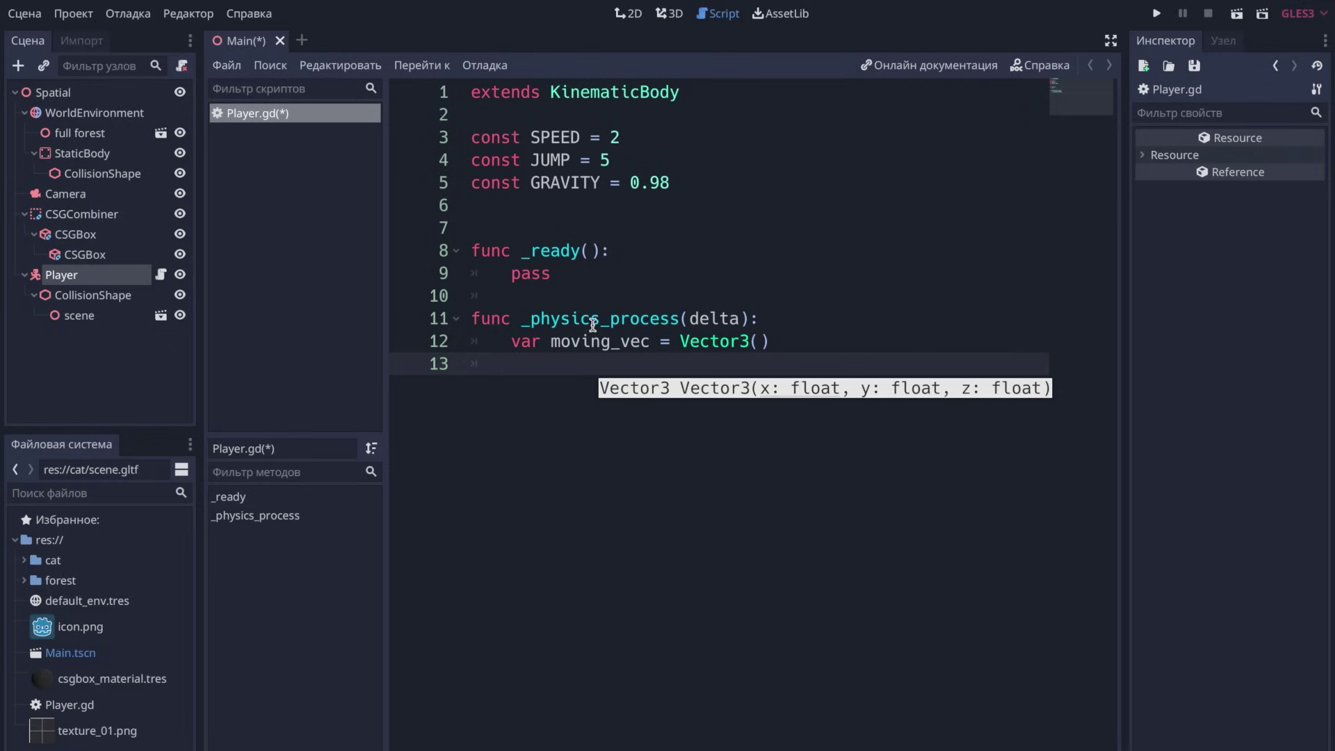
double_click(611, 342)
drag(750, 342, 683, 342)
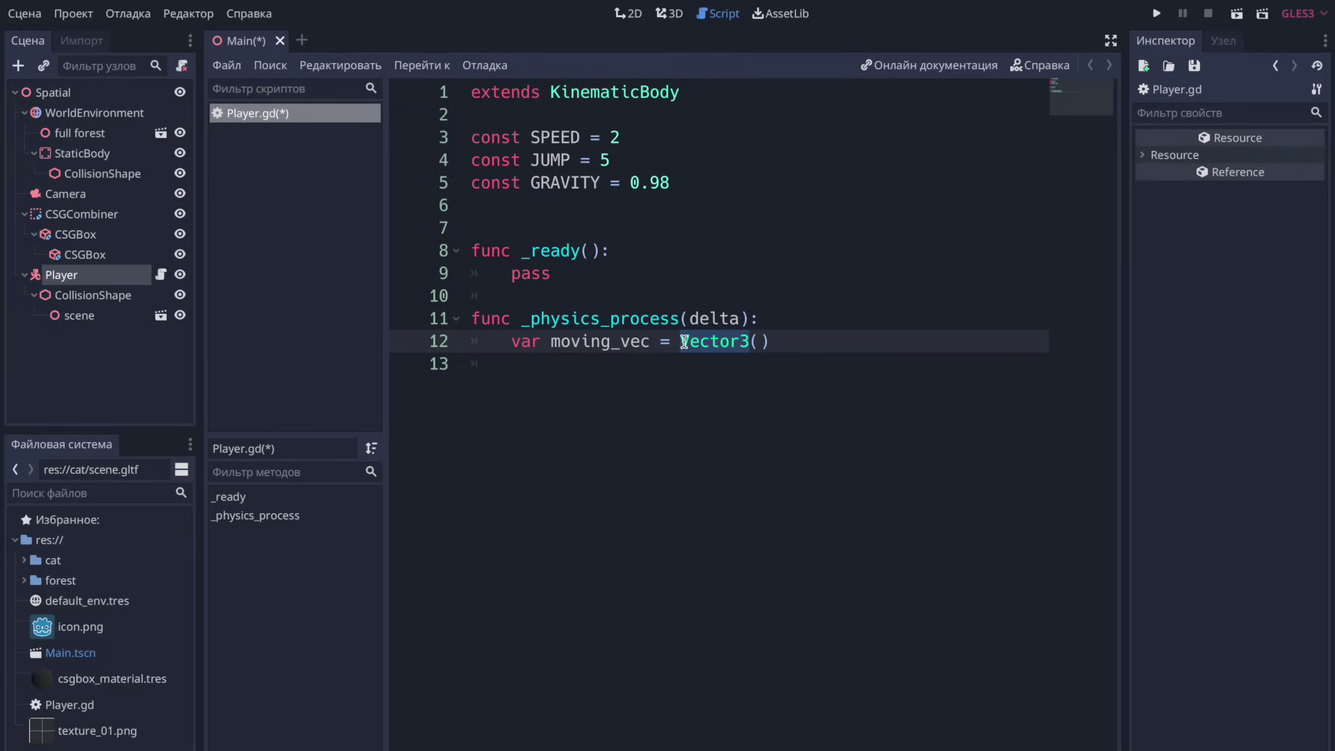
click(673, 367)
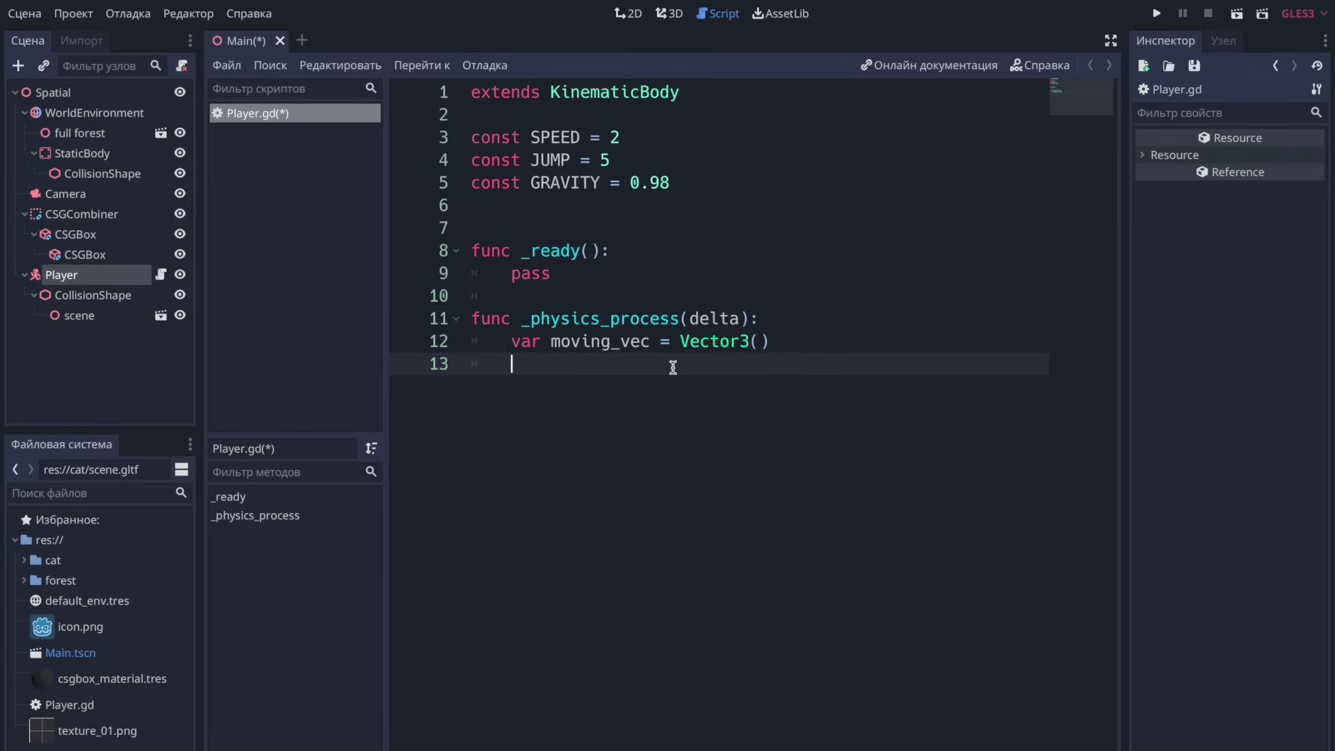
Add the check if Input.is_action_pressed("move_forward"):.
text(if )
text(In)
key(Return)
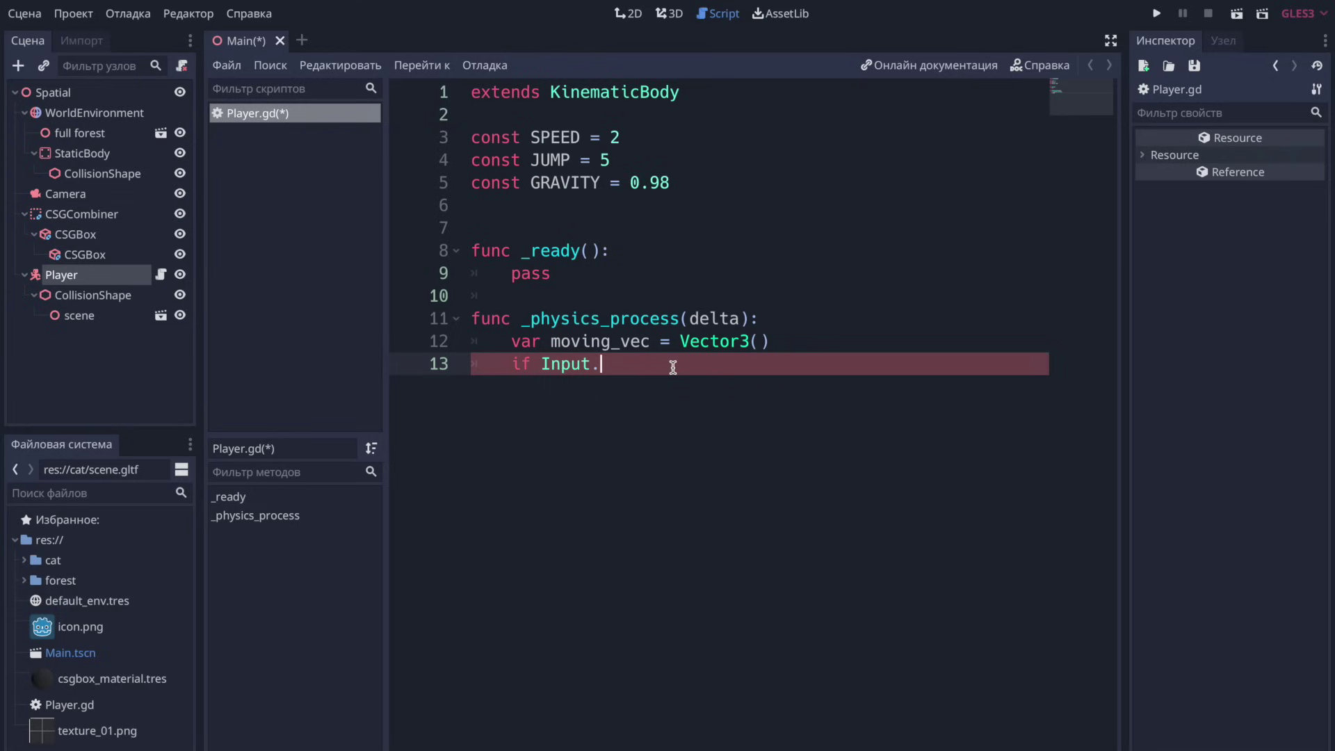
text(is)
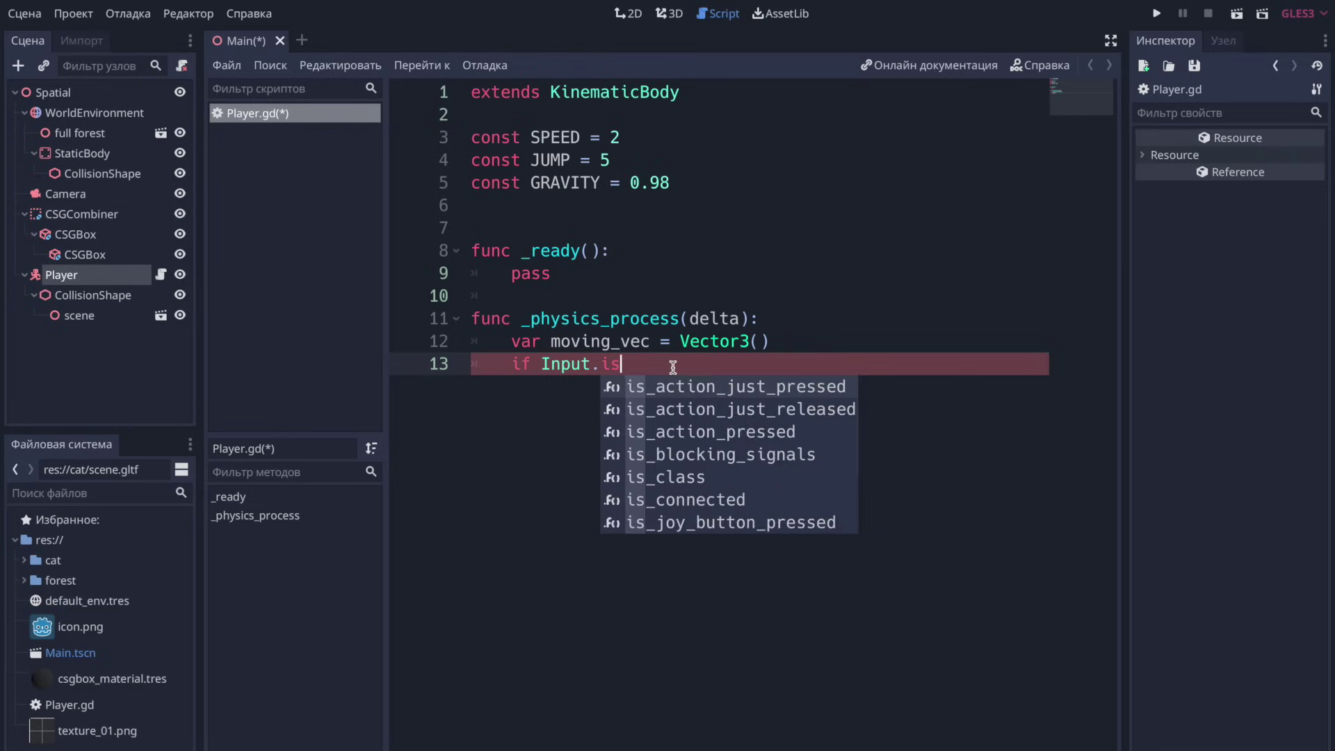
key(Down)
key(Down)
key(Down)
key(Down)
key(Down)
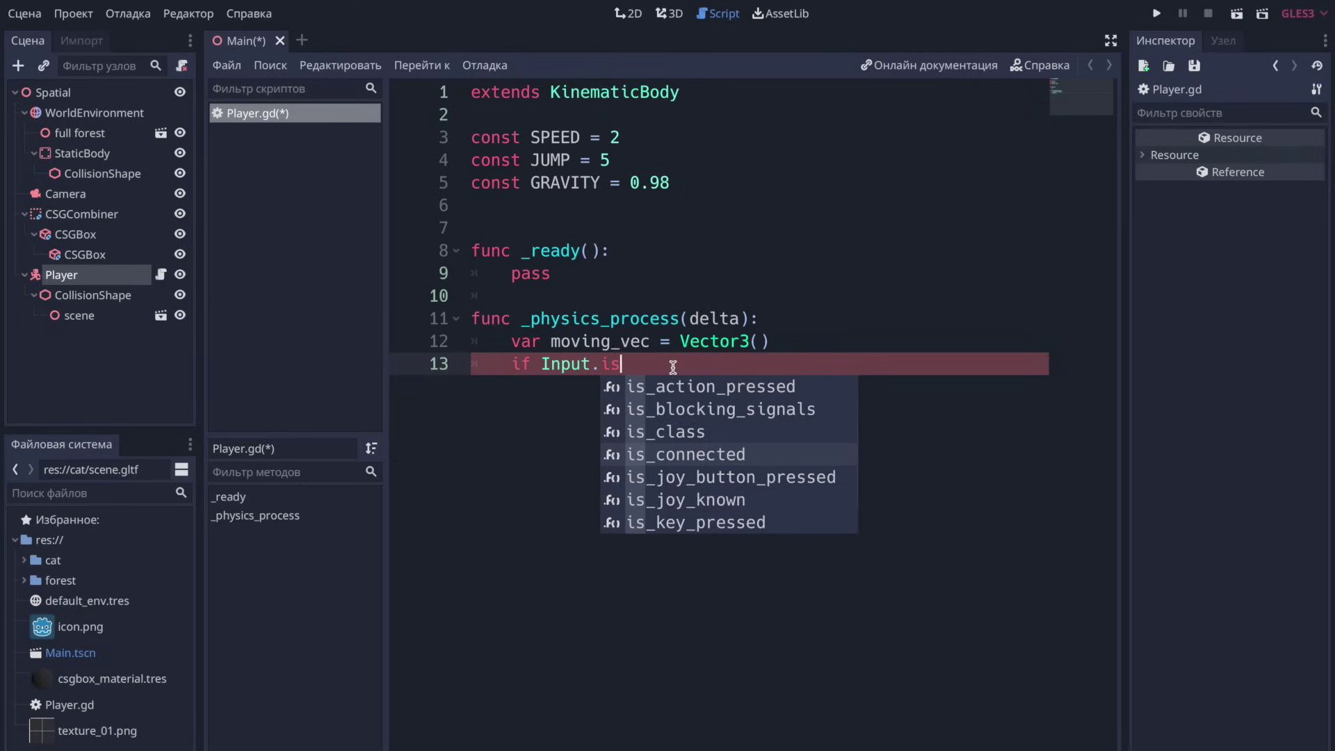
text(_ac)
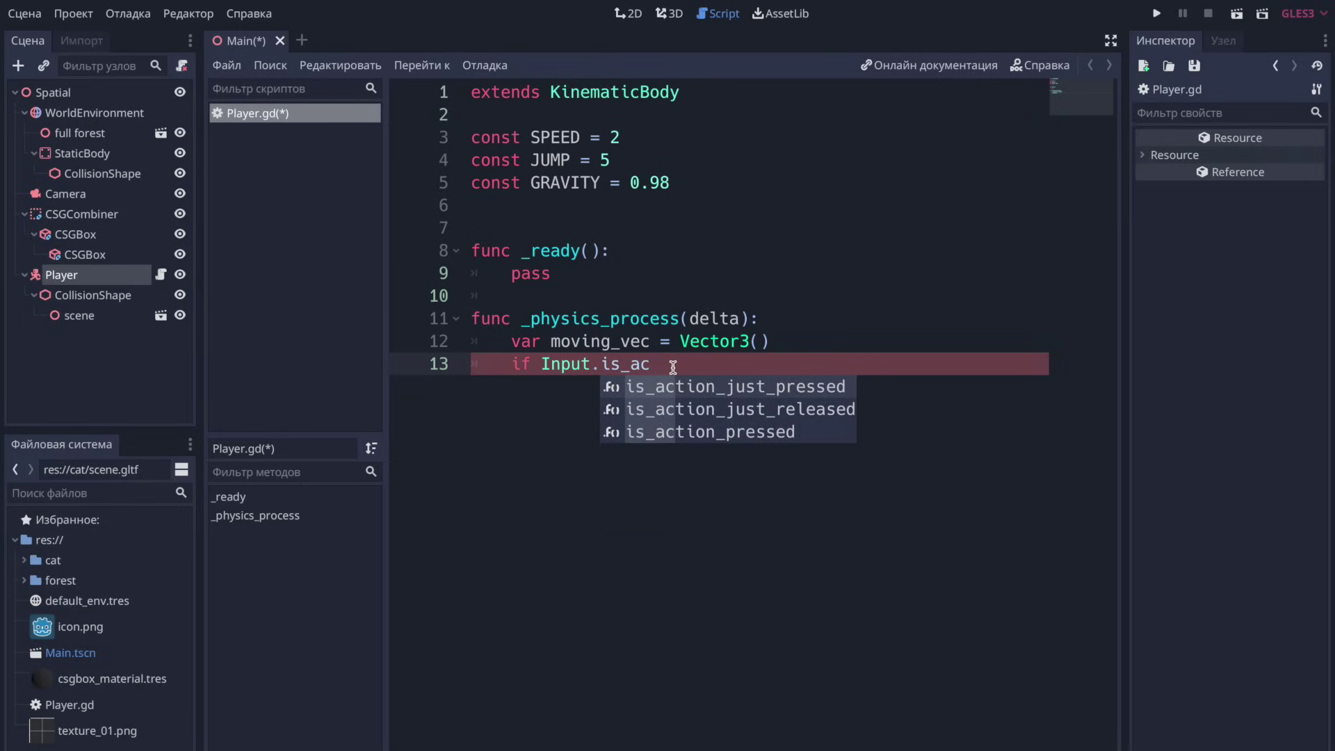
key(Down)
key(Down)
key(Return)
text(")
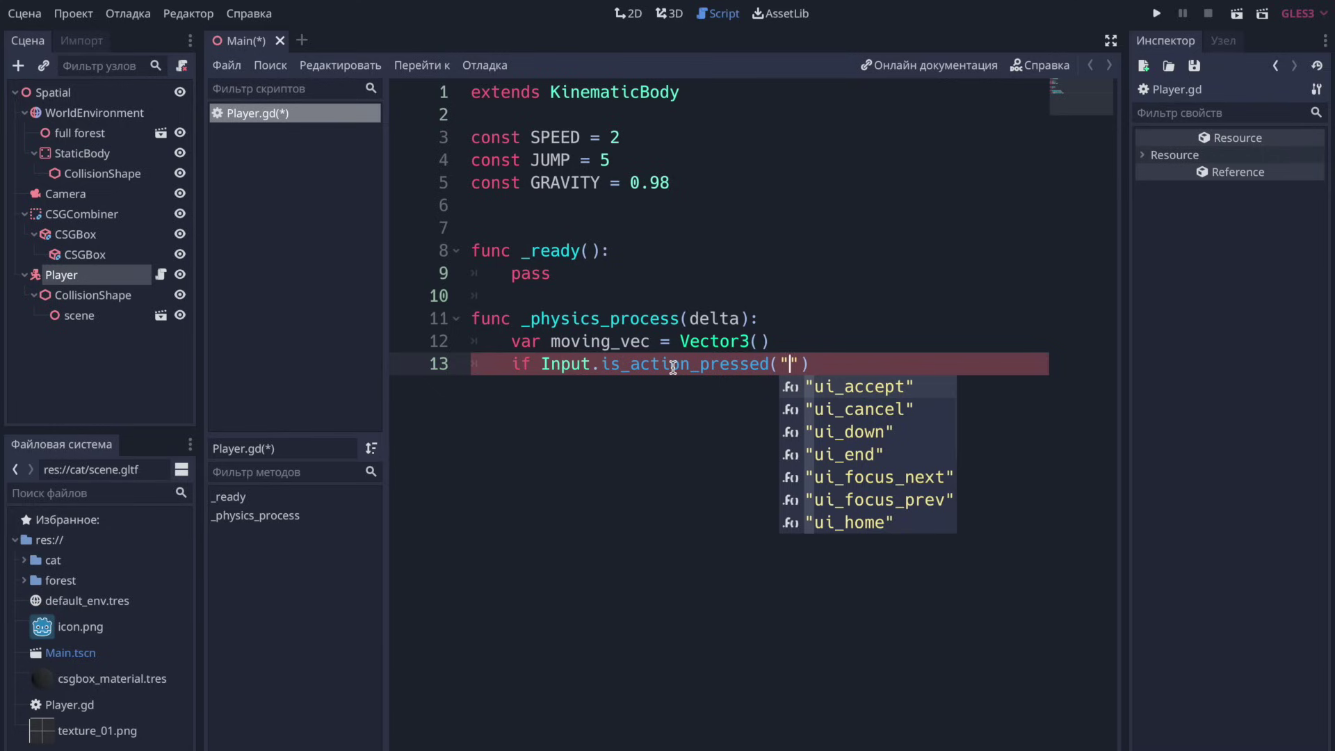
text(move_forward)
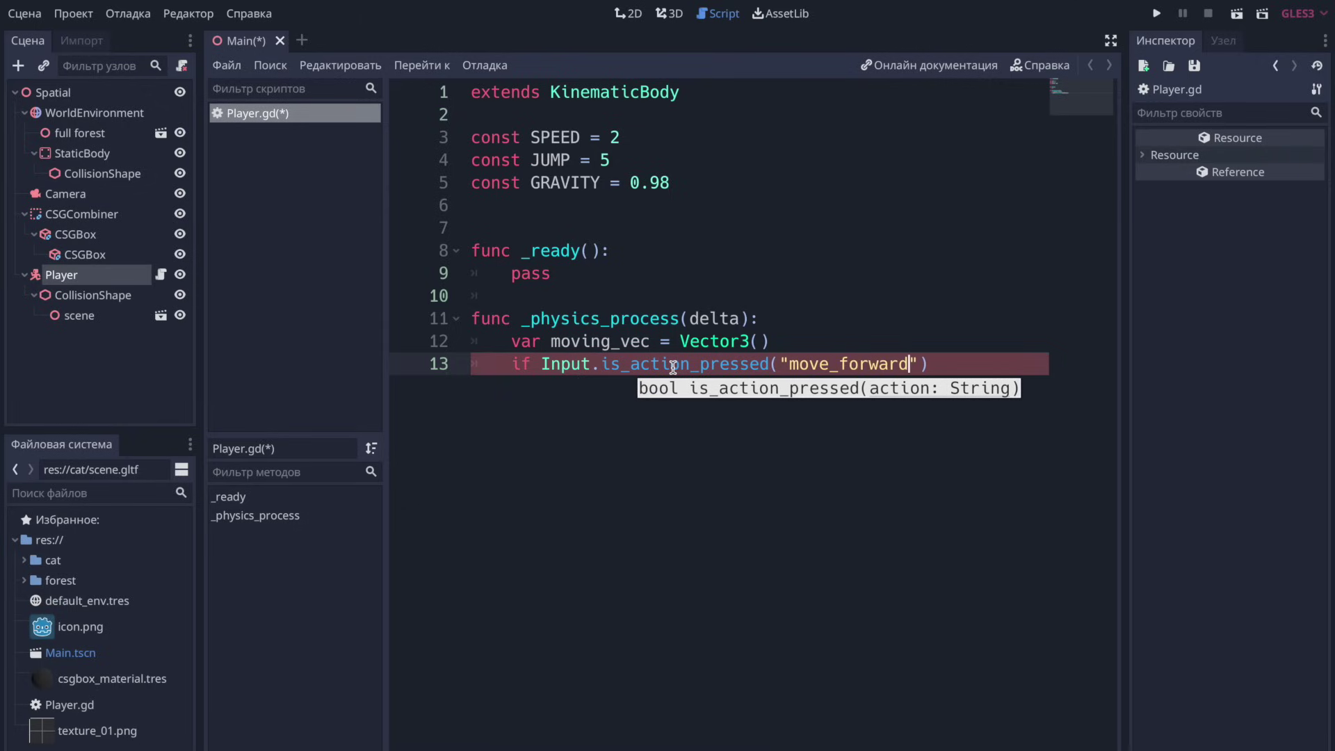
text(")
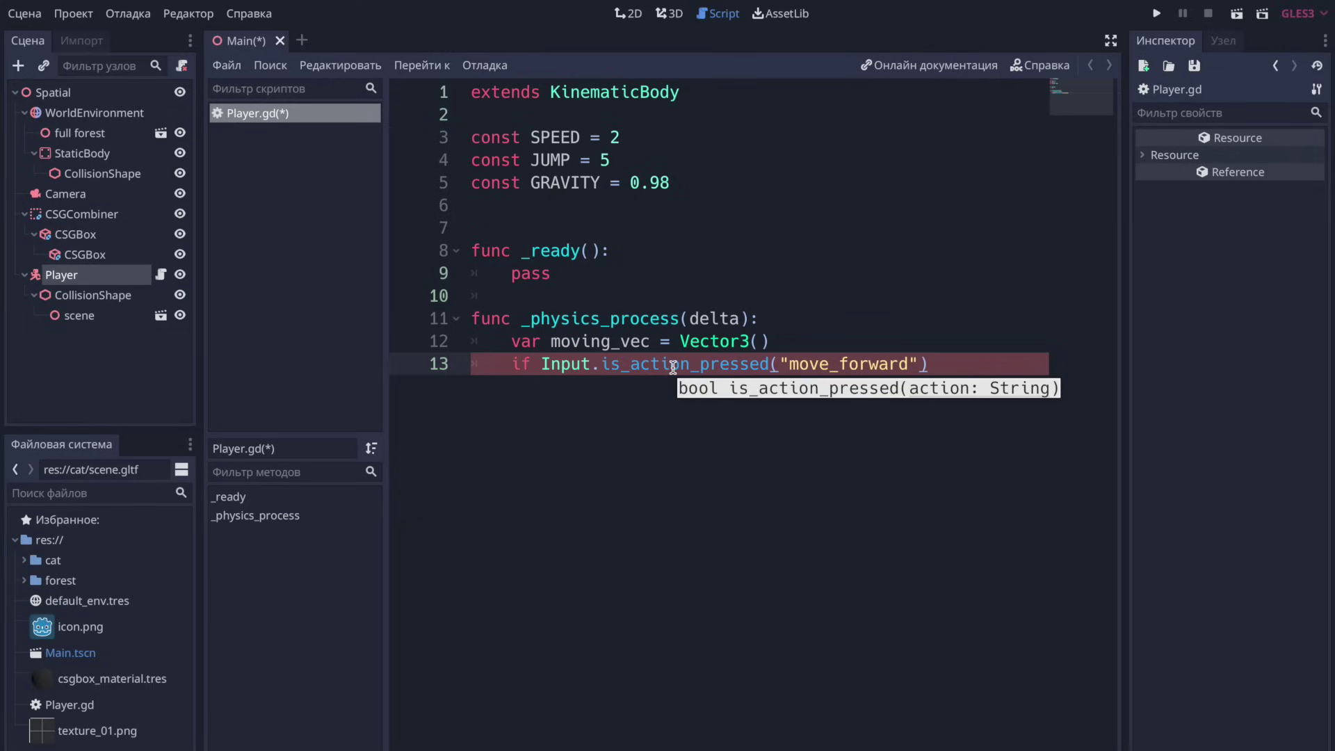
text(:)
key(Return)
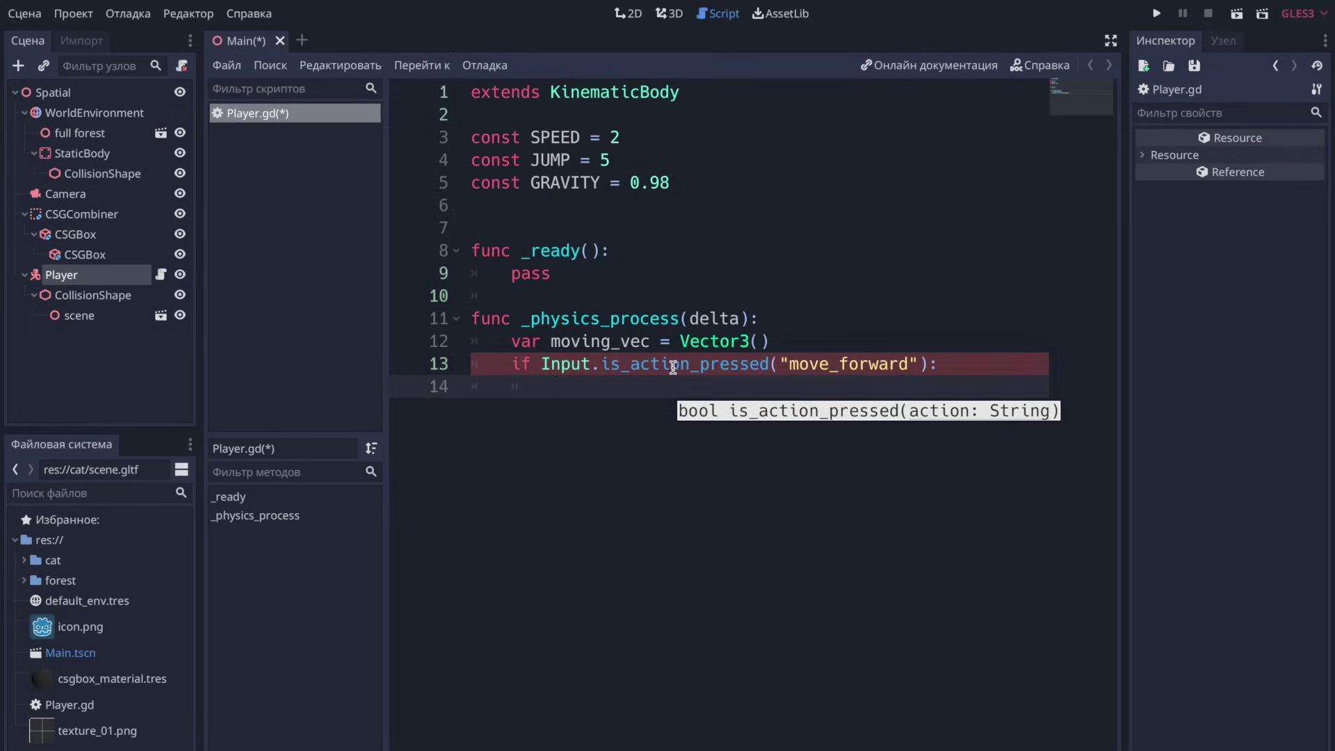
Make the forward check run moving_vec.z -= 1.
text(moving)
key(Return)
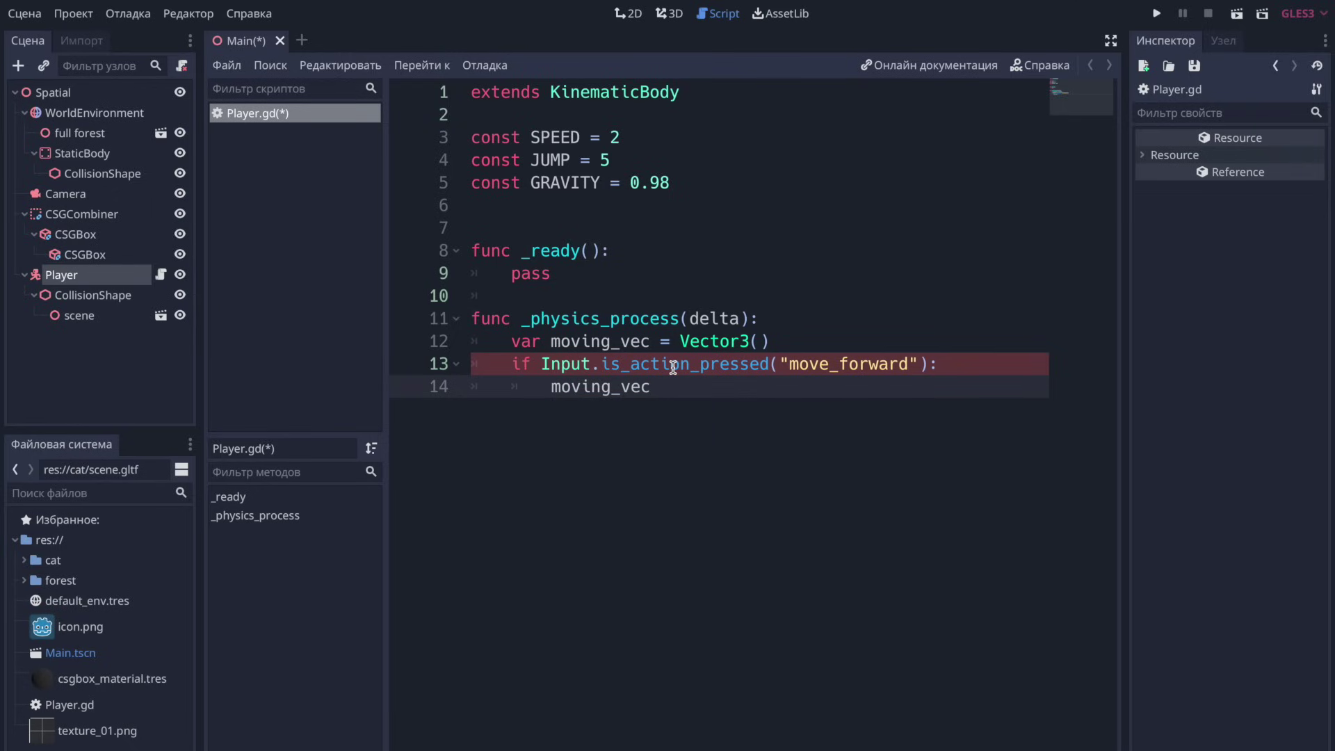
key(BackSpace)
text(.z )
text(=)
key(BackSpace)
key(BackSpace)
text(-= 1)
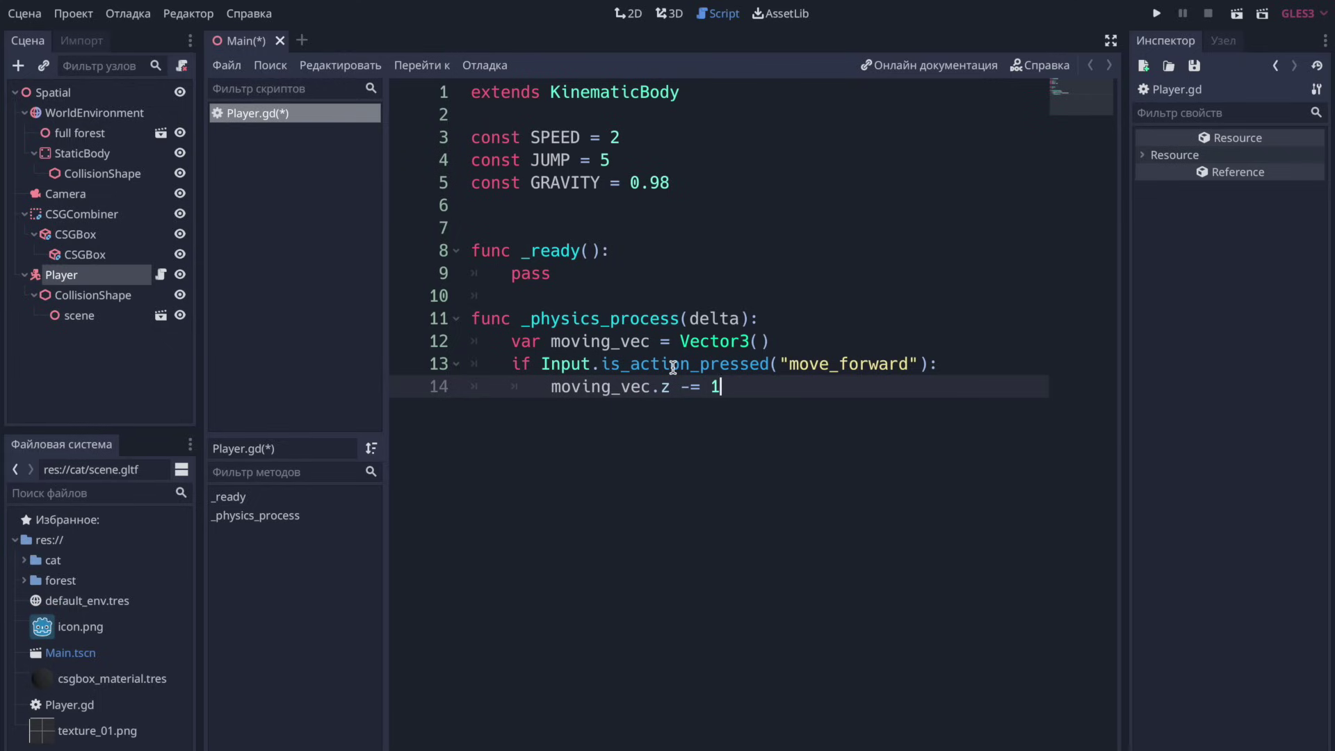
key(Return)
Add a move_backwards check adding 1 to moving_vec.z, renaming the forward action move_forwards.
key(BackSpace)
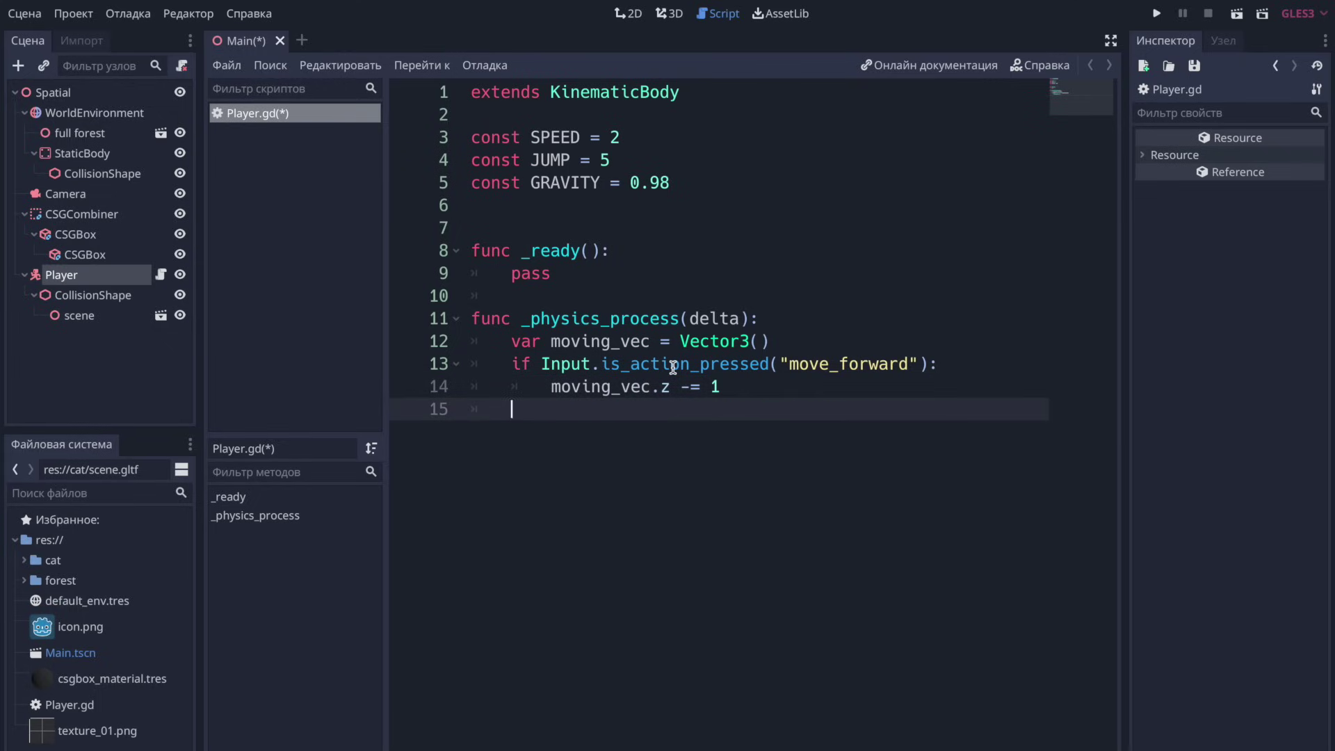
key(Up)
key(Up)
key(Down)
key(Down)
text(if Input.is_action_pressed("move_forward"): 		moving_vec.z -= 1)
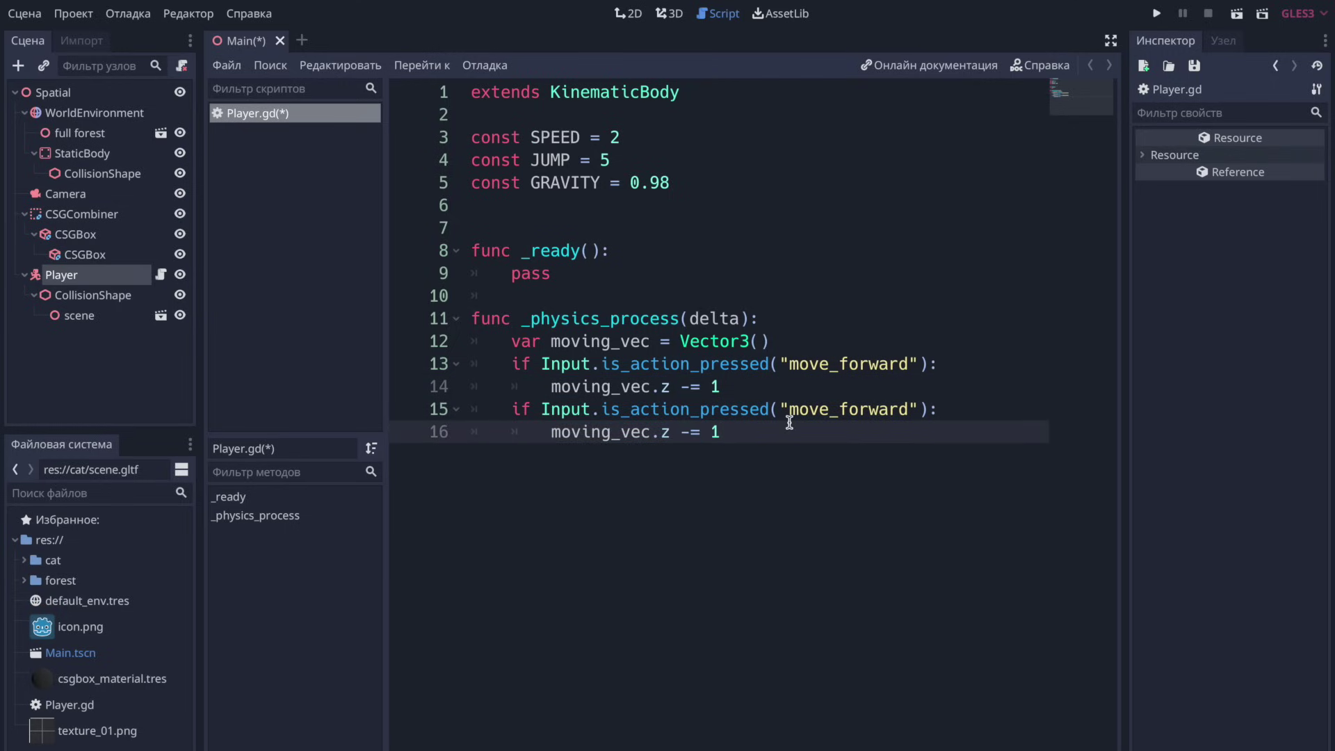
drag(912, 413, 840, 413)
text(backward)
key(Right)
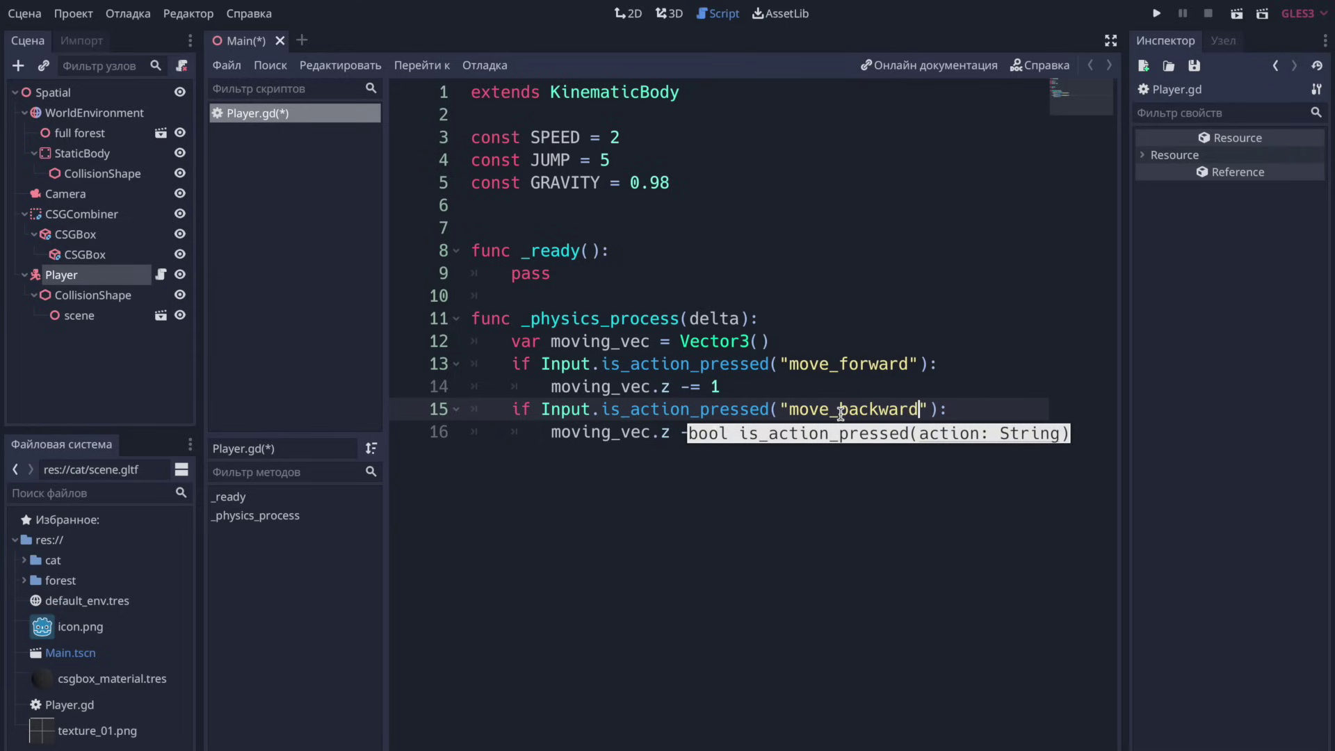
text(s)
click(917, 363)
text(s)
click(947, 411)
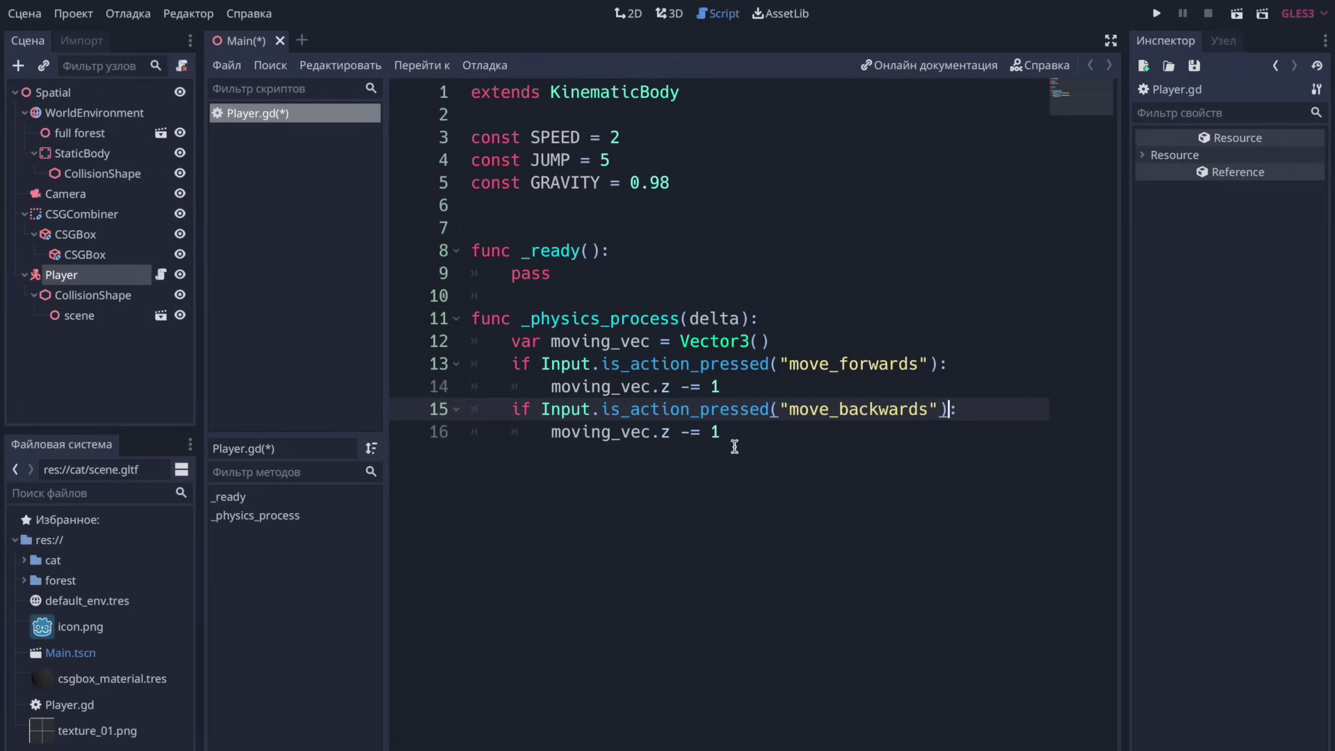
click(692, 433)
key(BackSpace)
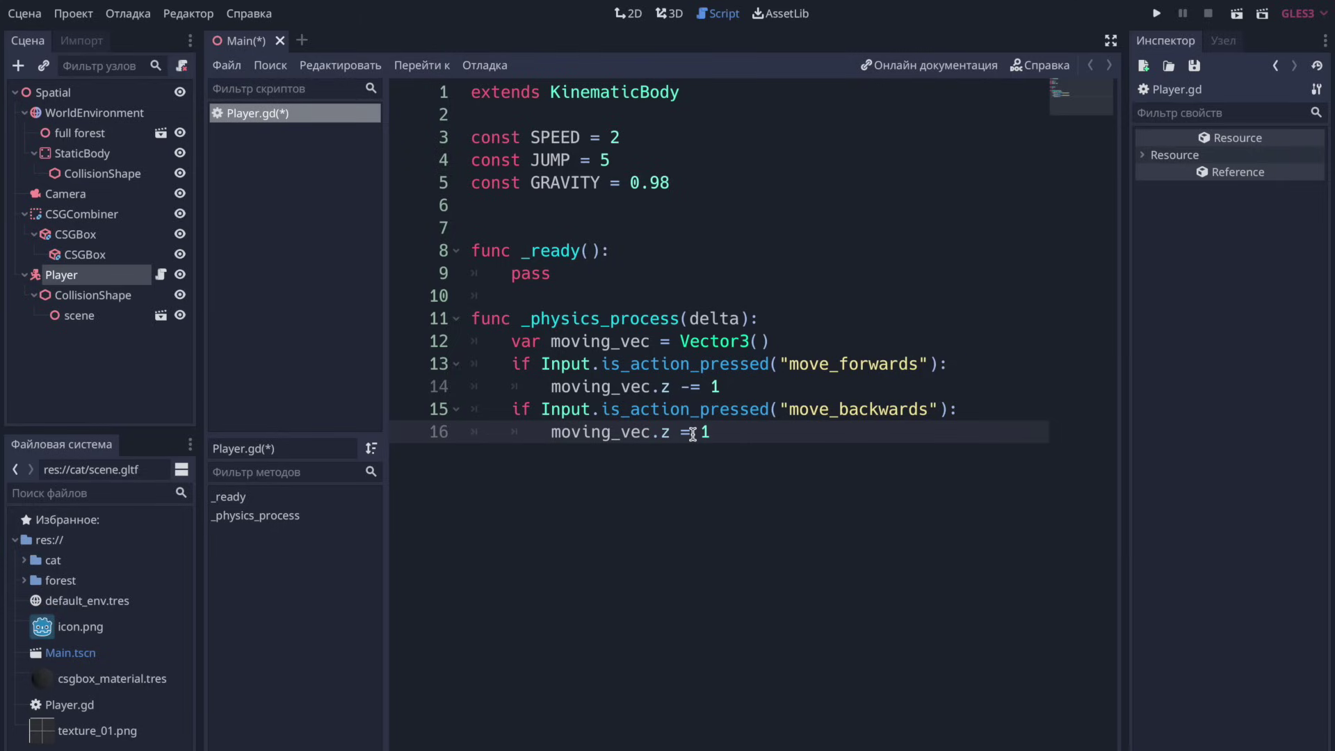
text(+)
Duplicate the forward and backward checks below as lines 17–20.
key(Return)
key(BackSpace)
text(if Input.is_action_pressed("move_forward"): 		moving_vec.z -= 1)
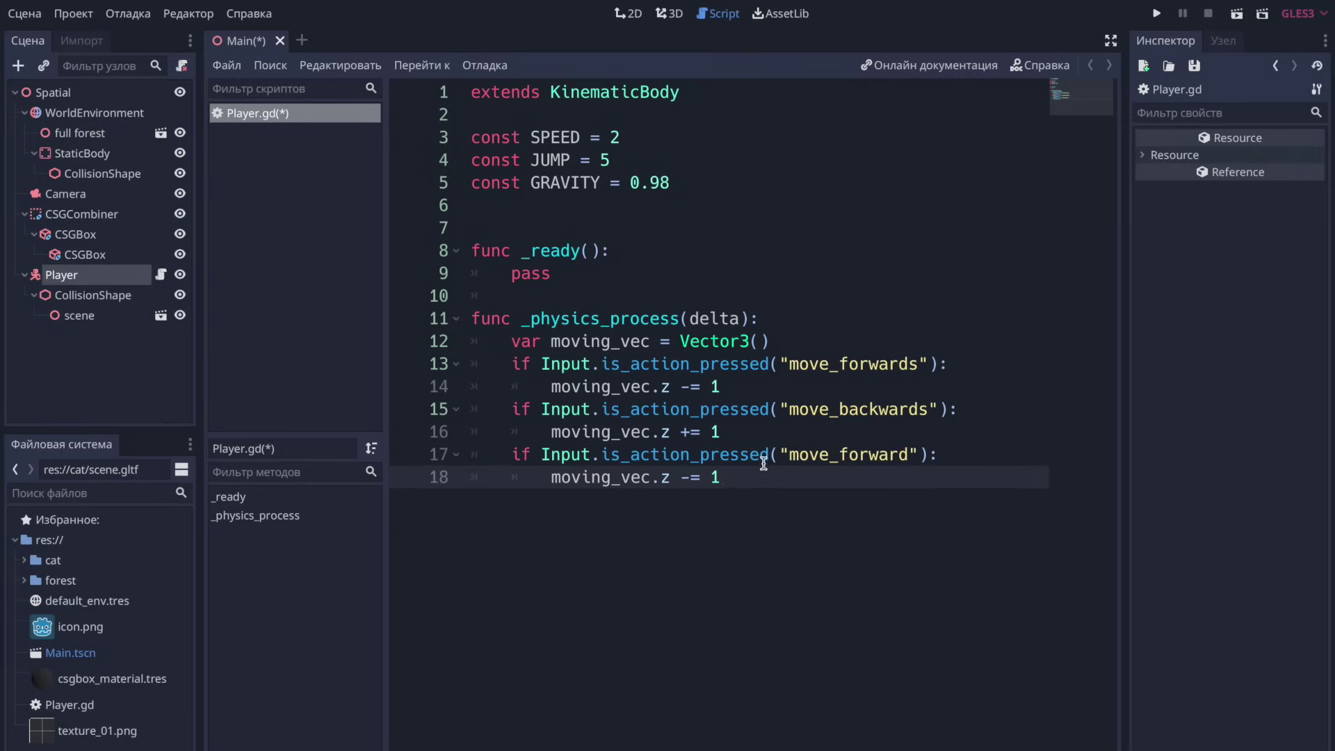
key(ctrl+z)
drag(723, 433, 512, 367)
key(ctrl+c)
click(527, 462)
key(ctrl+v)
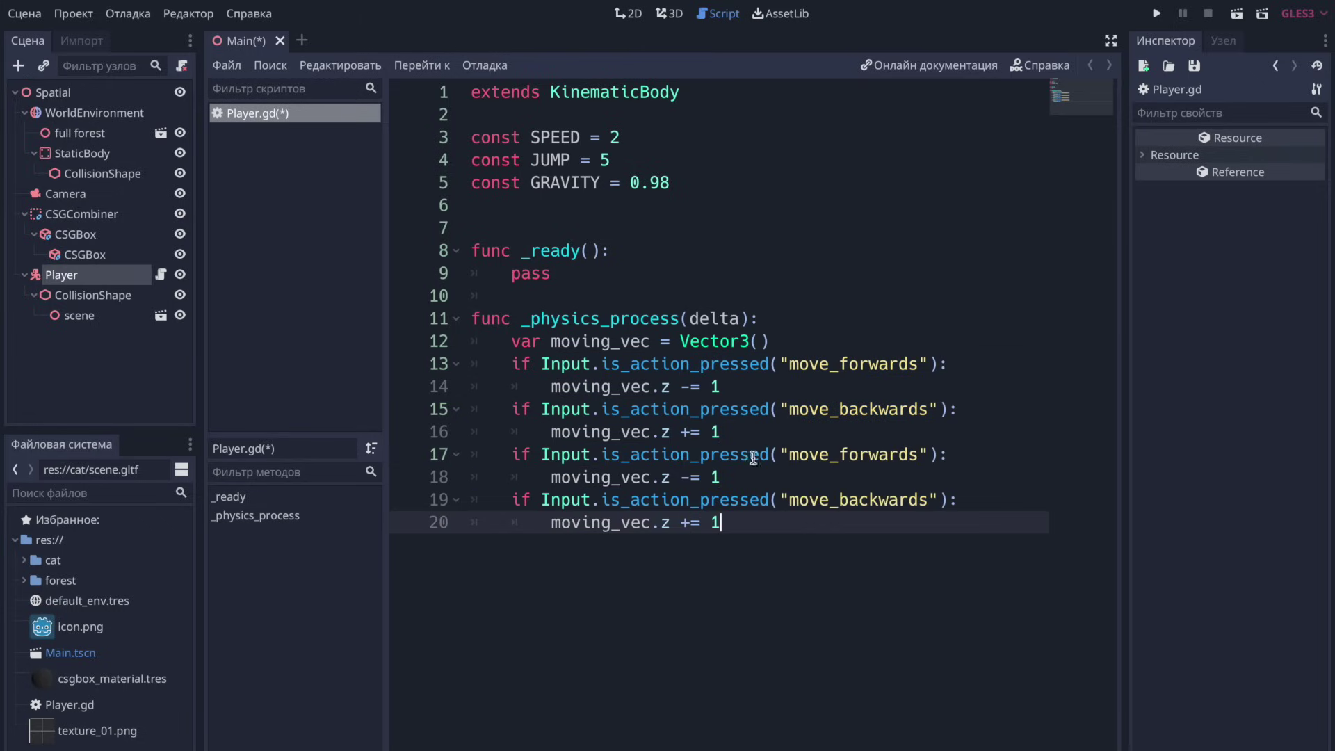
Turn the copies into move_right and move_left checks acting on moving_vec.x.
drag(839, 456, 920, 458)
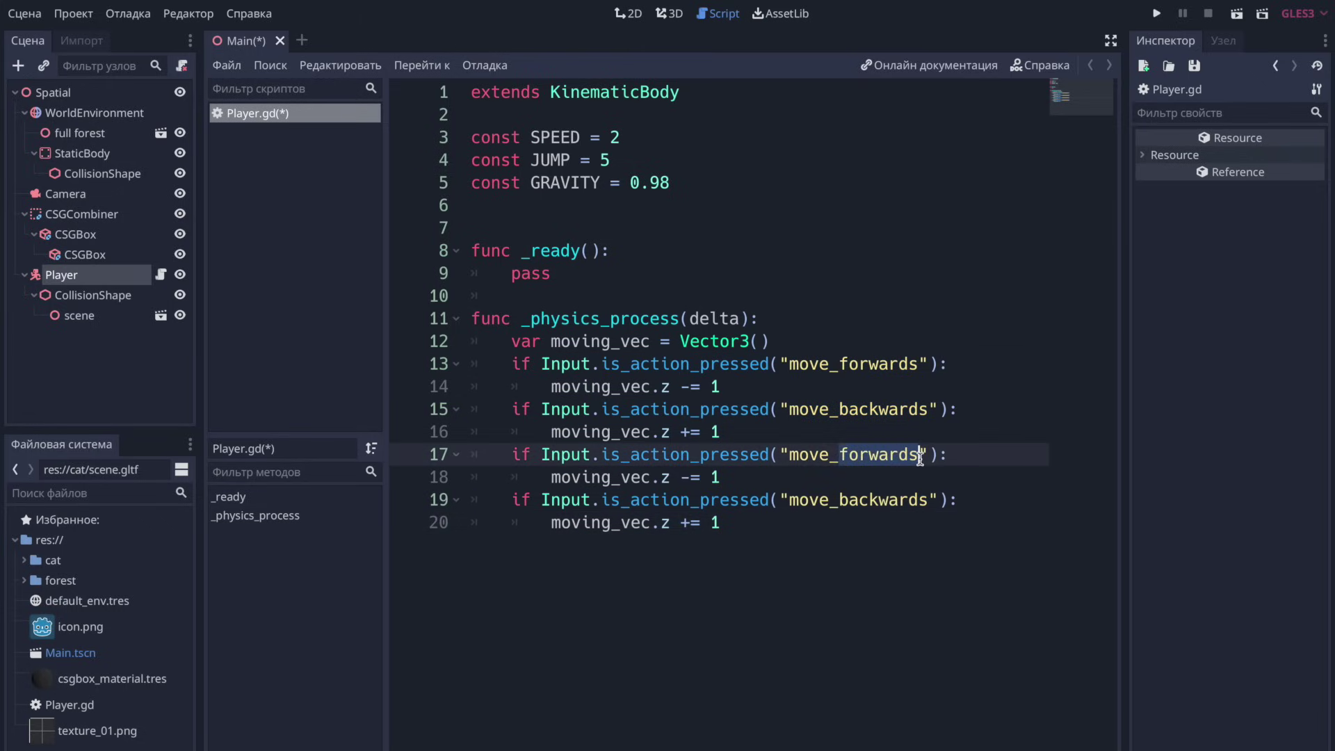
text(right)
drag(830, 500, 932, 500)
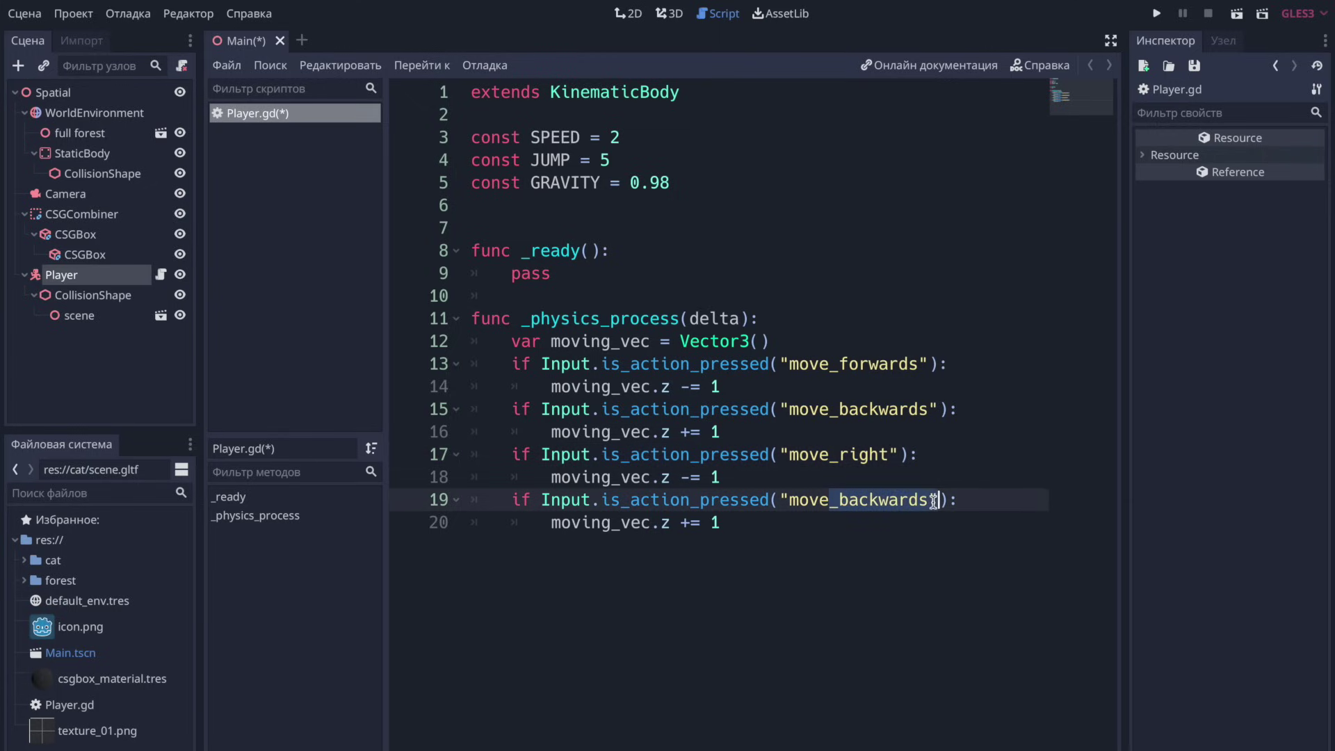
text(left)
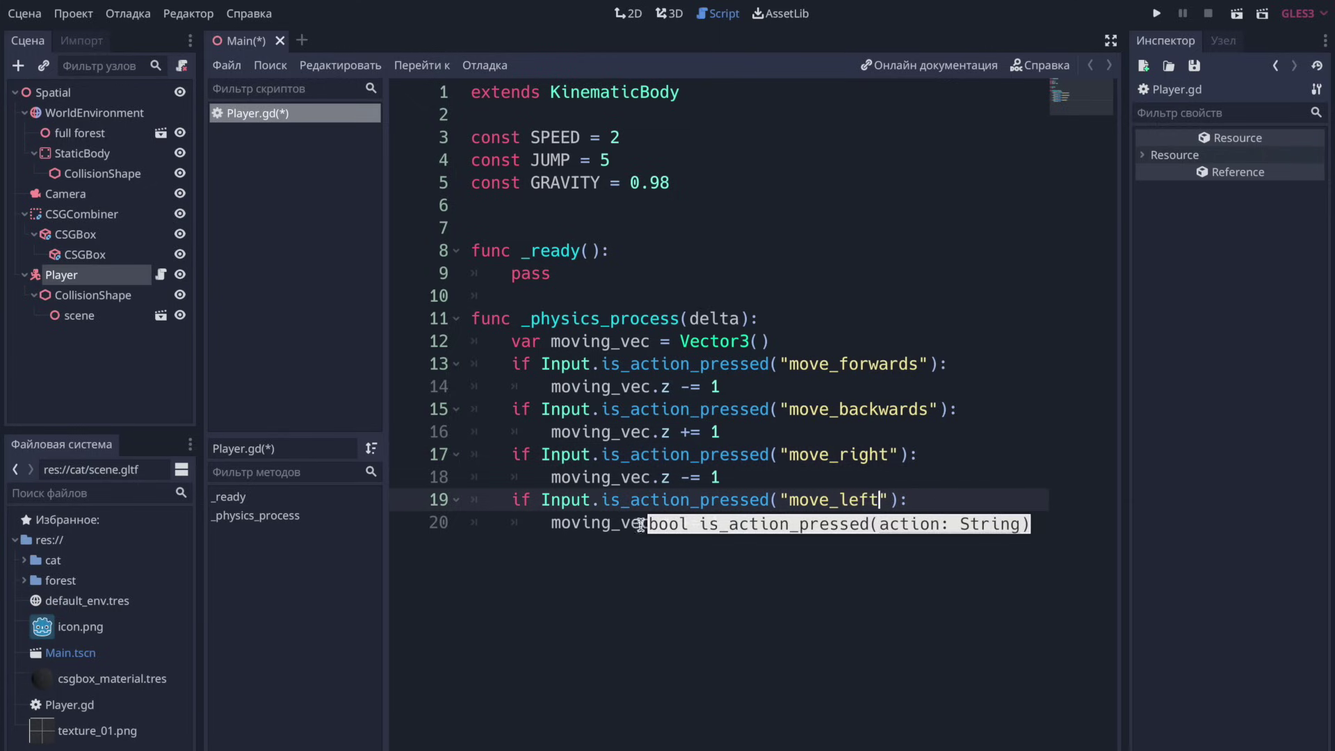
click(670, 480)
key(BackSpace)
text(y)
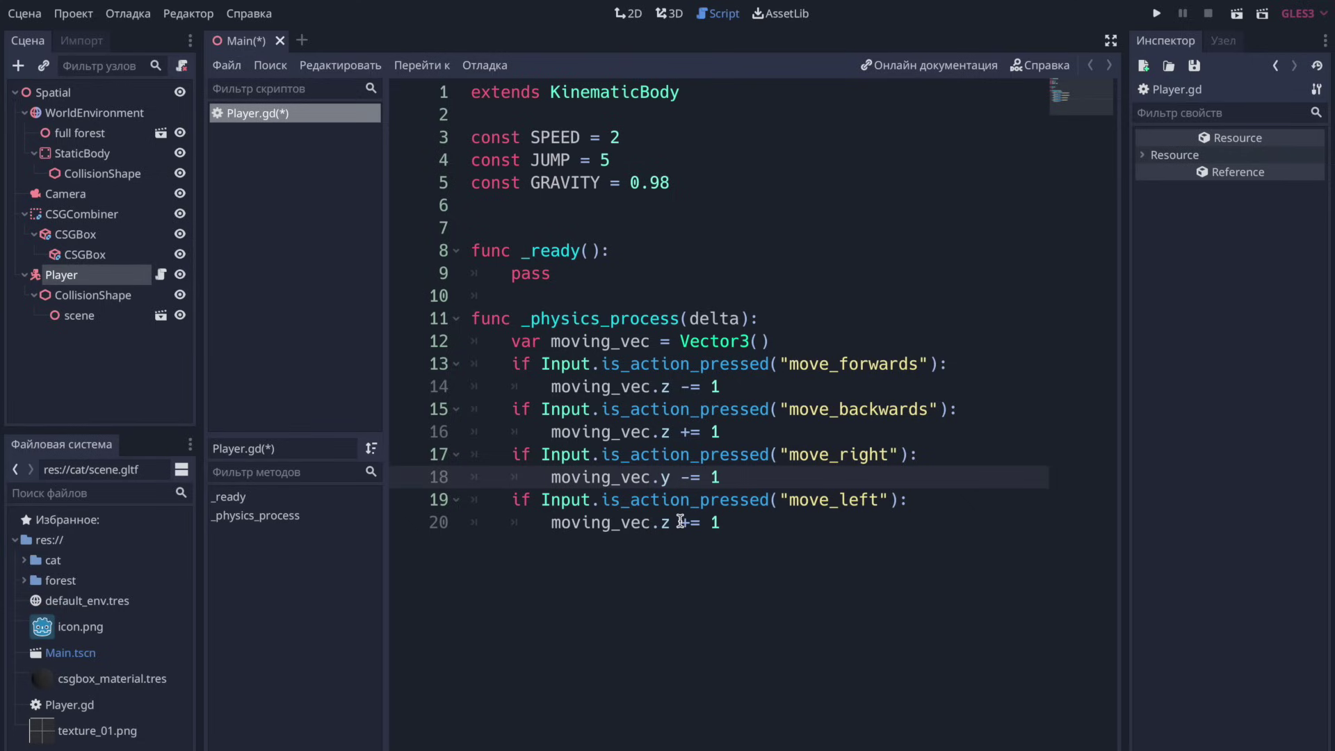
key(BackSpace)
text(x)
key(Down)
key(Down)
key(BackSpace)
text(x)
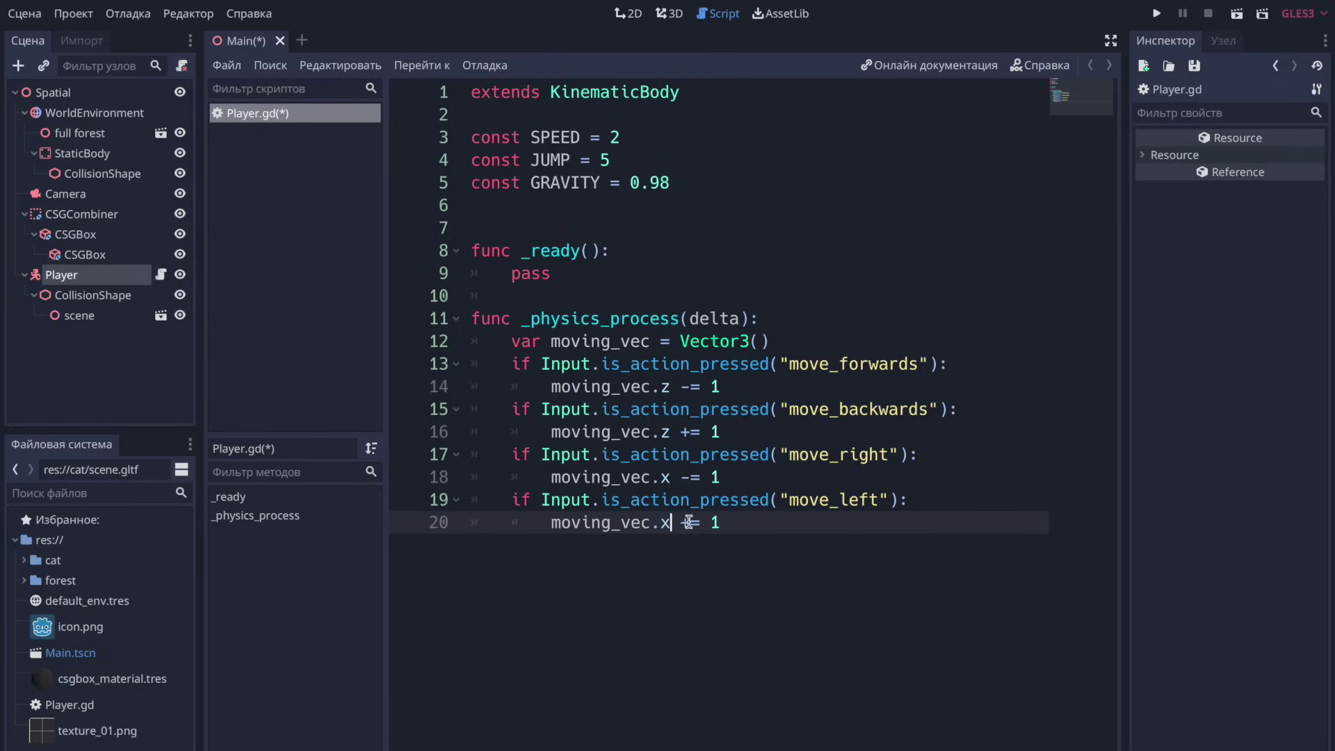
Review the sign on line 18 and the action names, then save Player.gd.
key(Up)
key(ctrl+space)
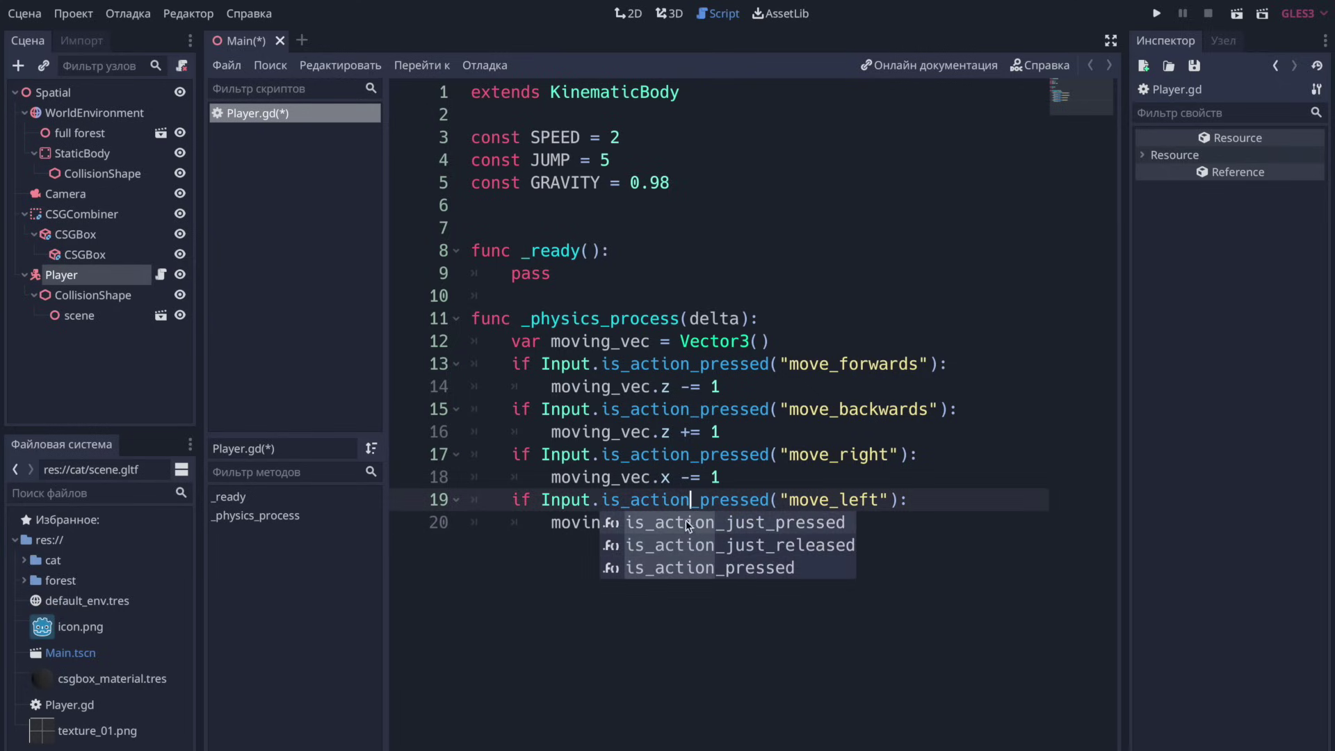
click(688, 479)
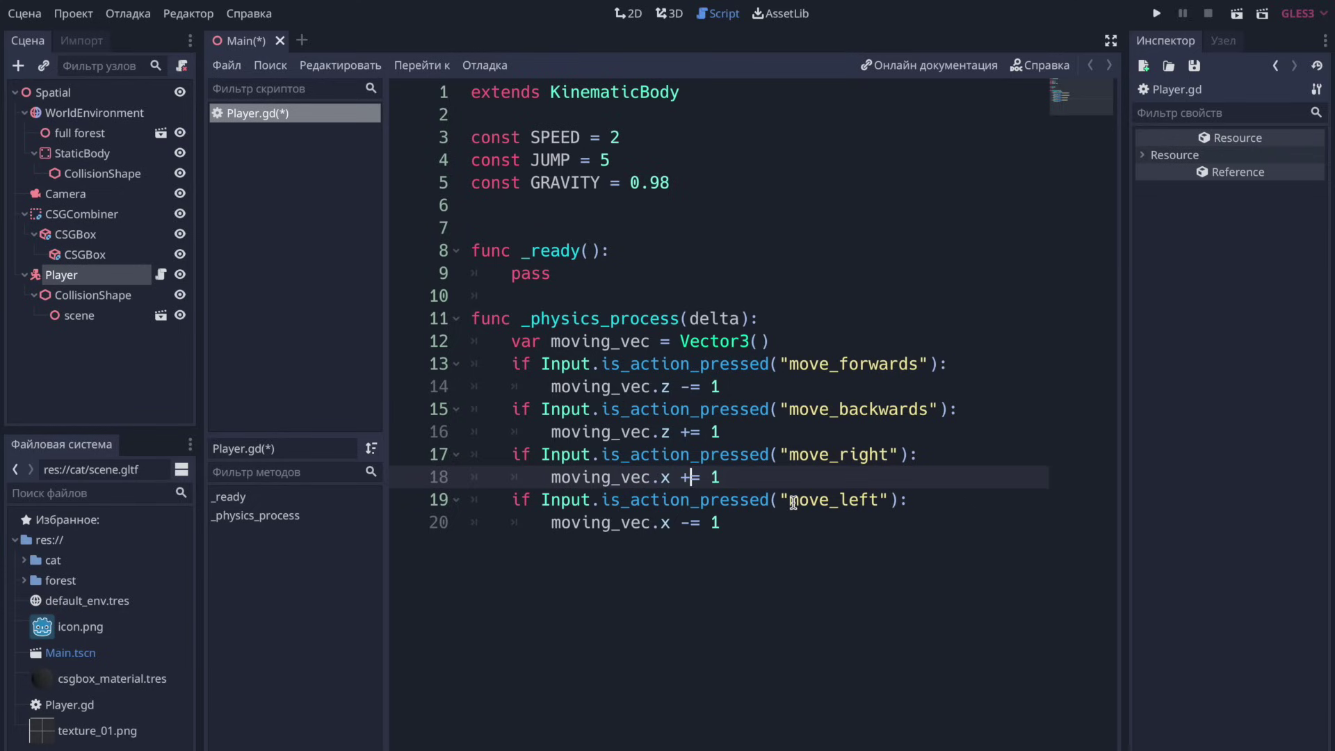
text(+)
click(784, 527)
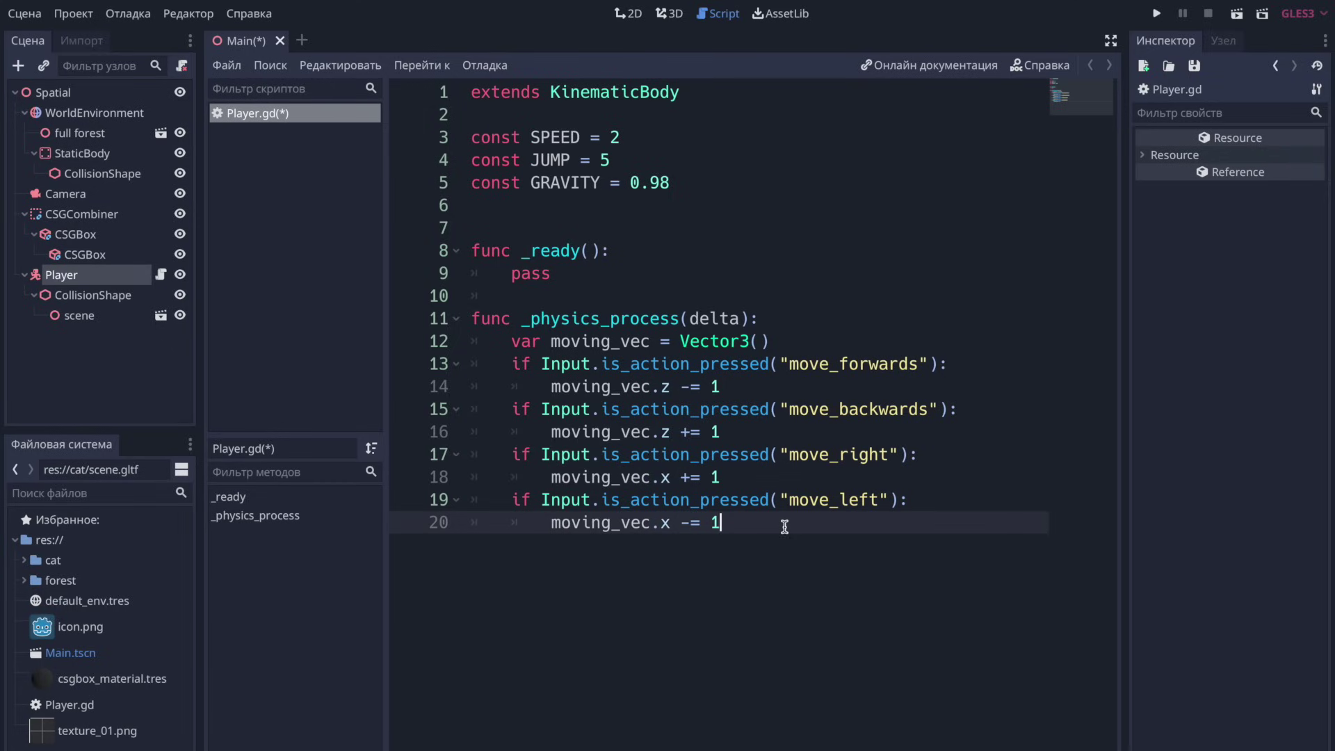
double_click(849, 367)
key(ctrl+c)
key(ctrl+s)
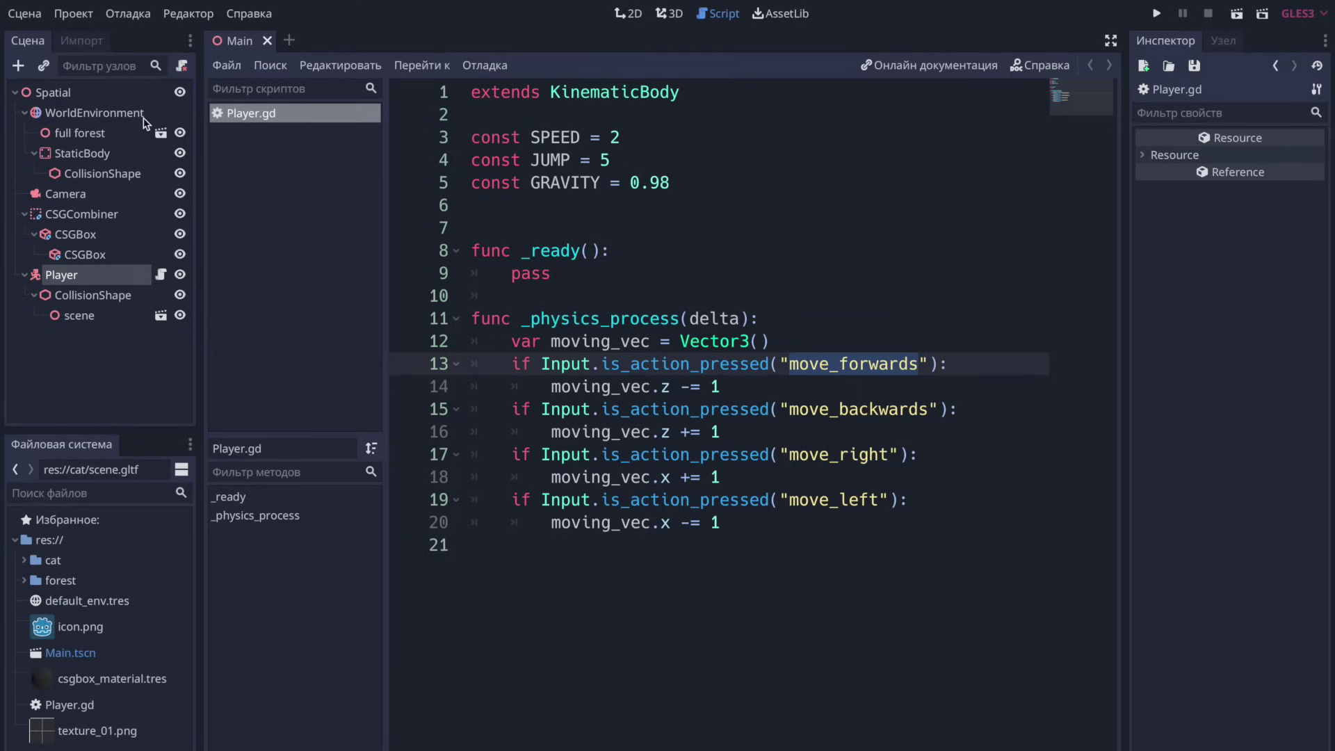
In Project Settings' Input Map, add the action move_forwards.
click(39, 19)
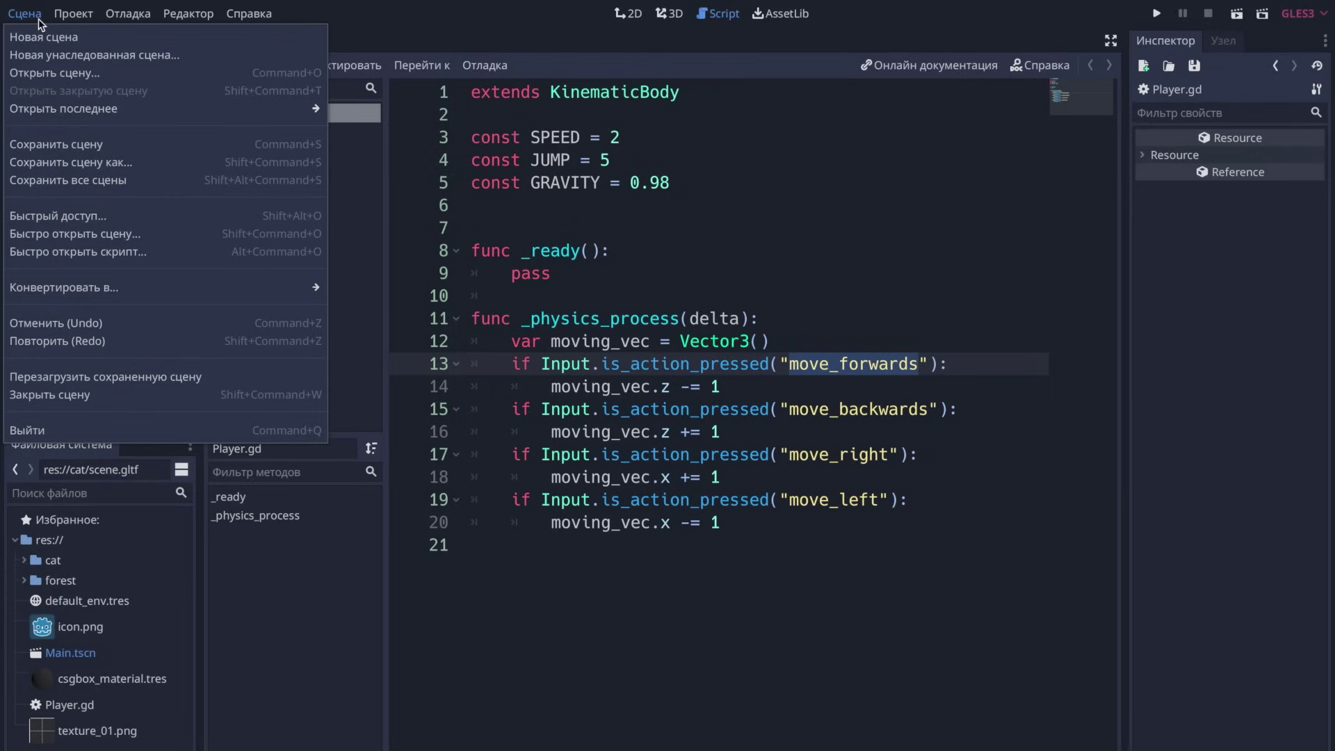
mouse_move(73, 16)
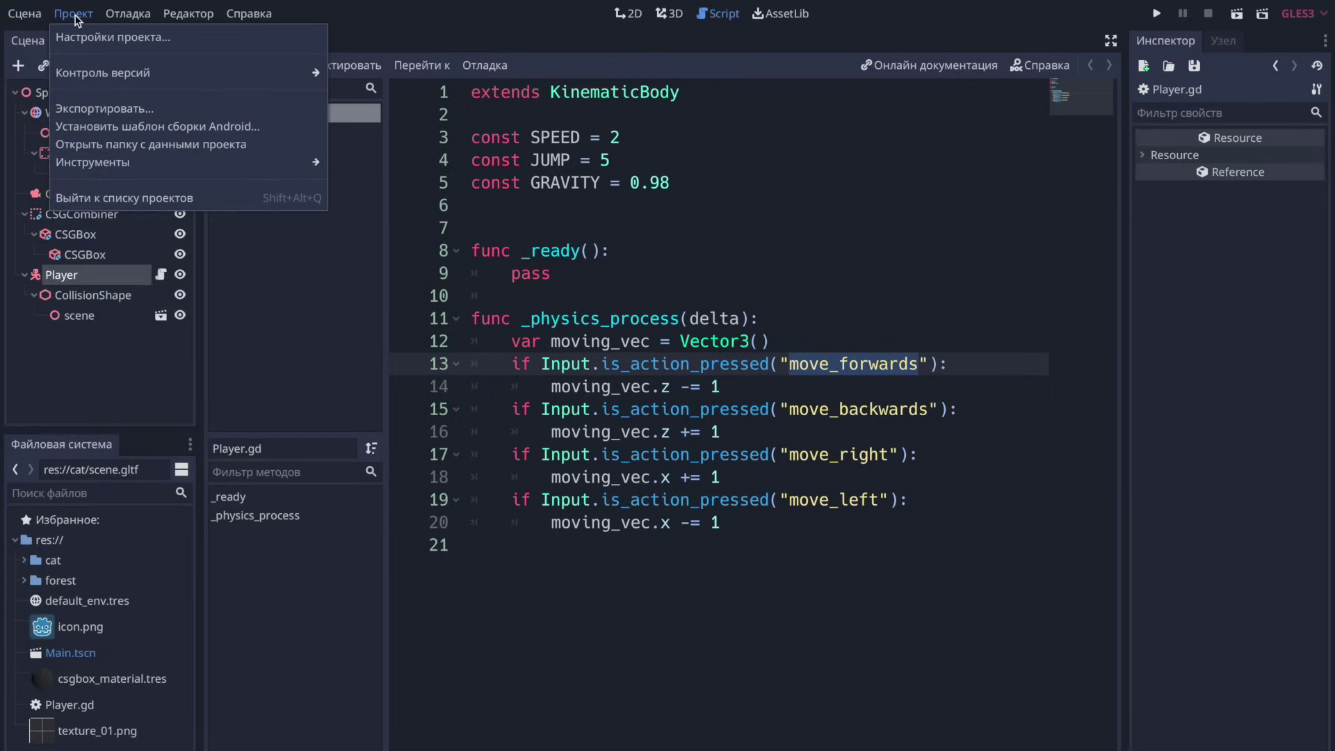
click(89, 38)
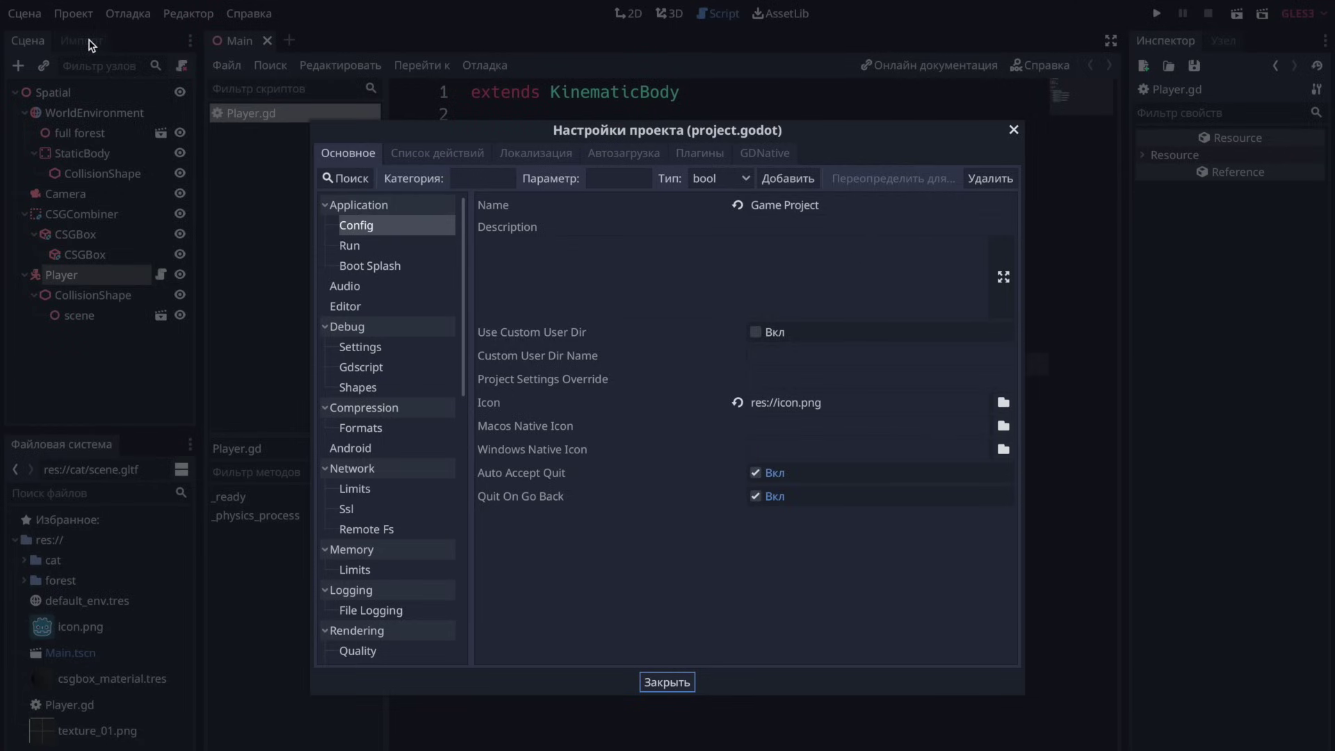
click(449, 156)
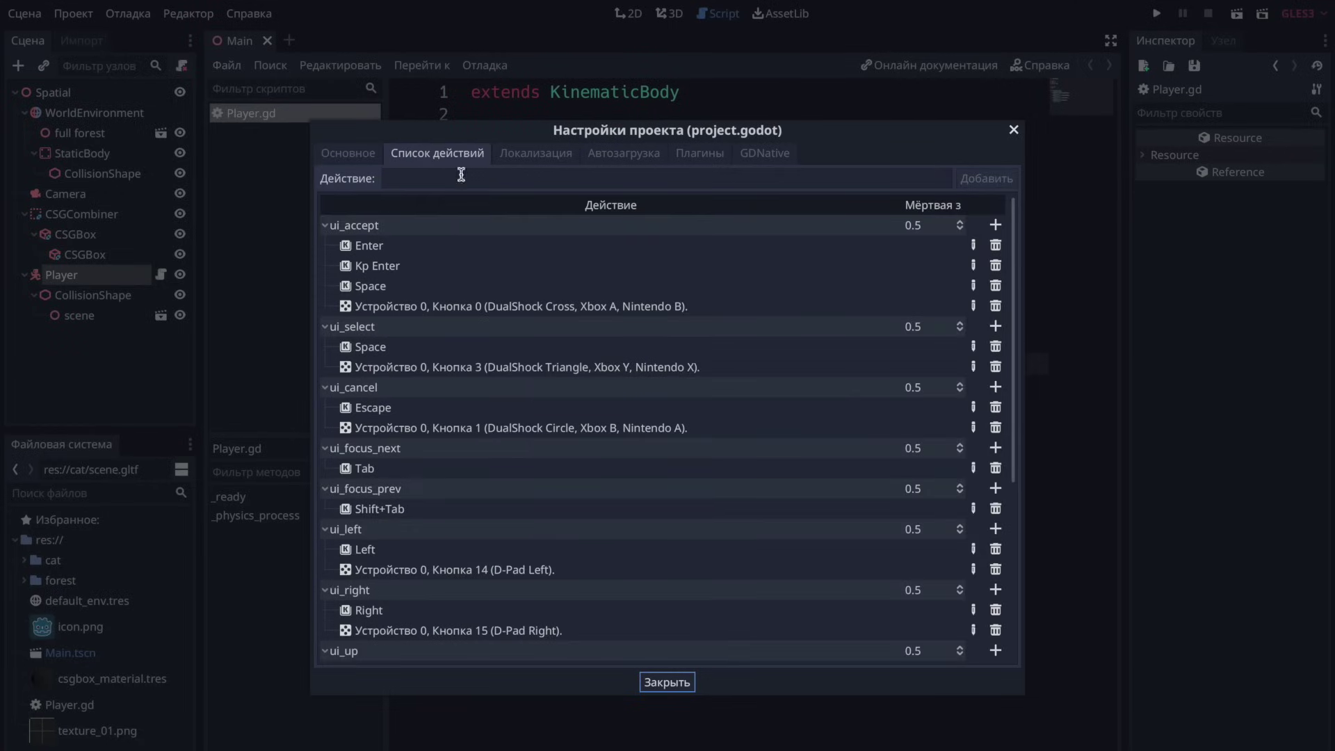
click(482, 184)
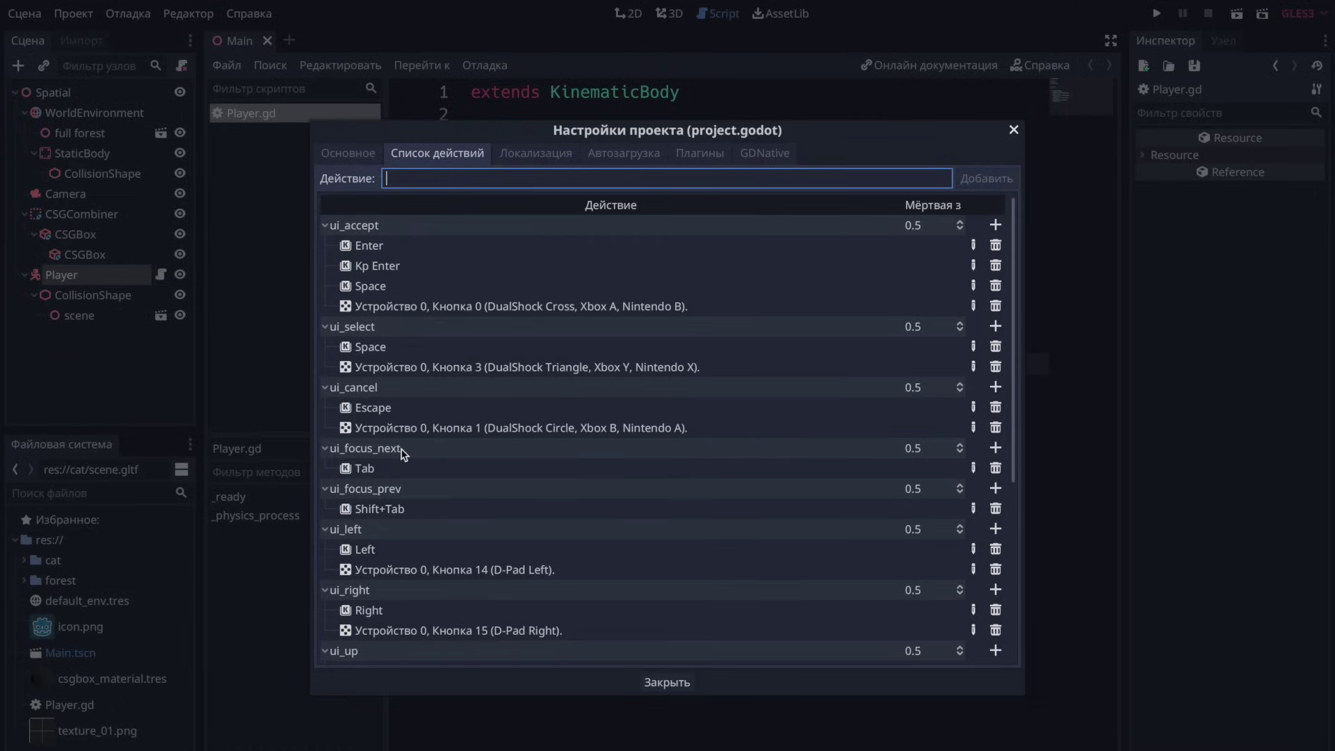
scroll(402, 453, down, 5)
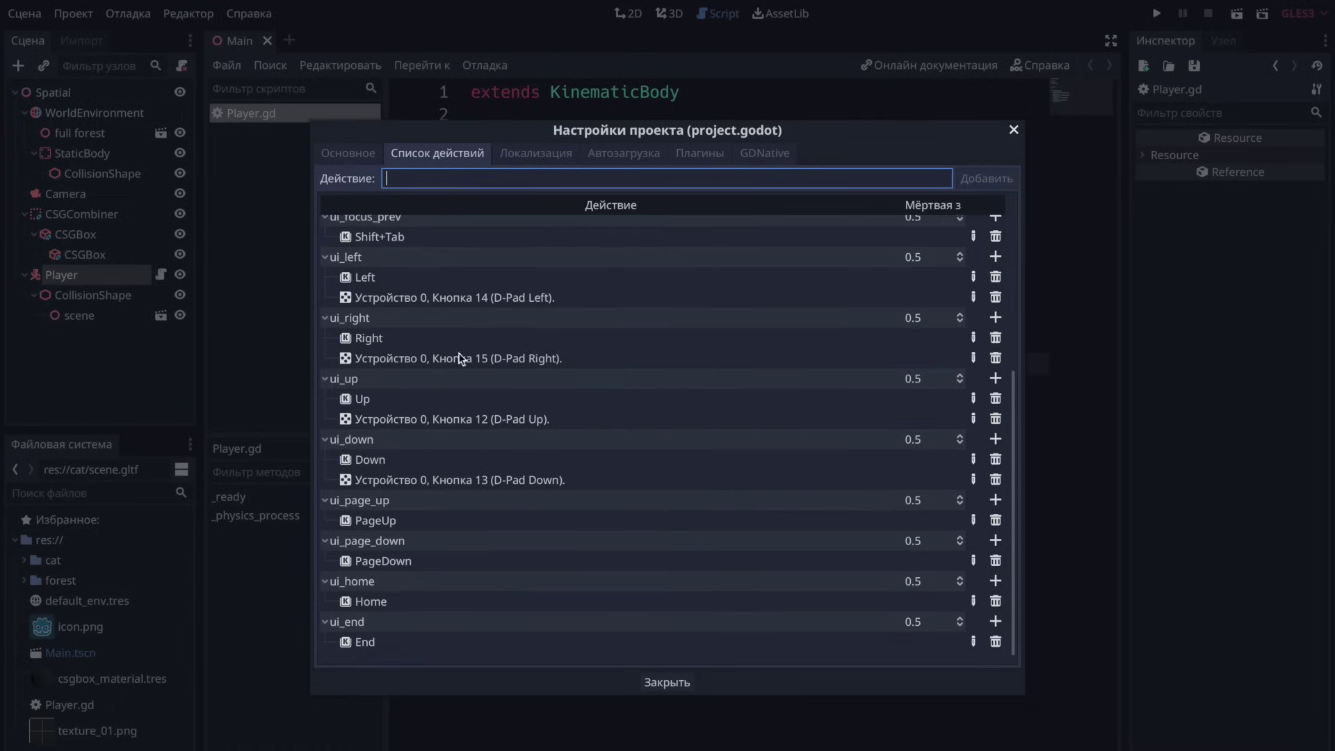
text(move_forwards)
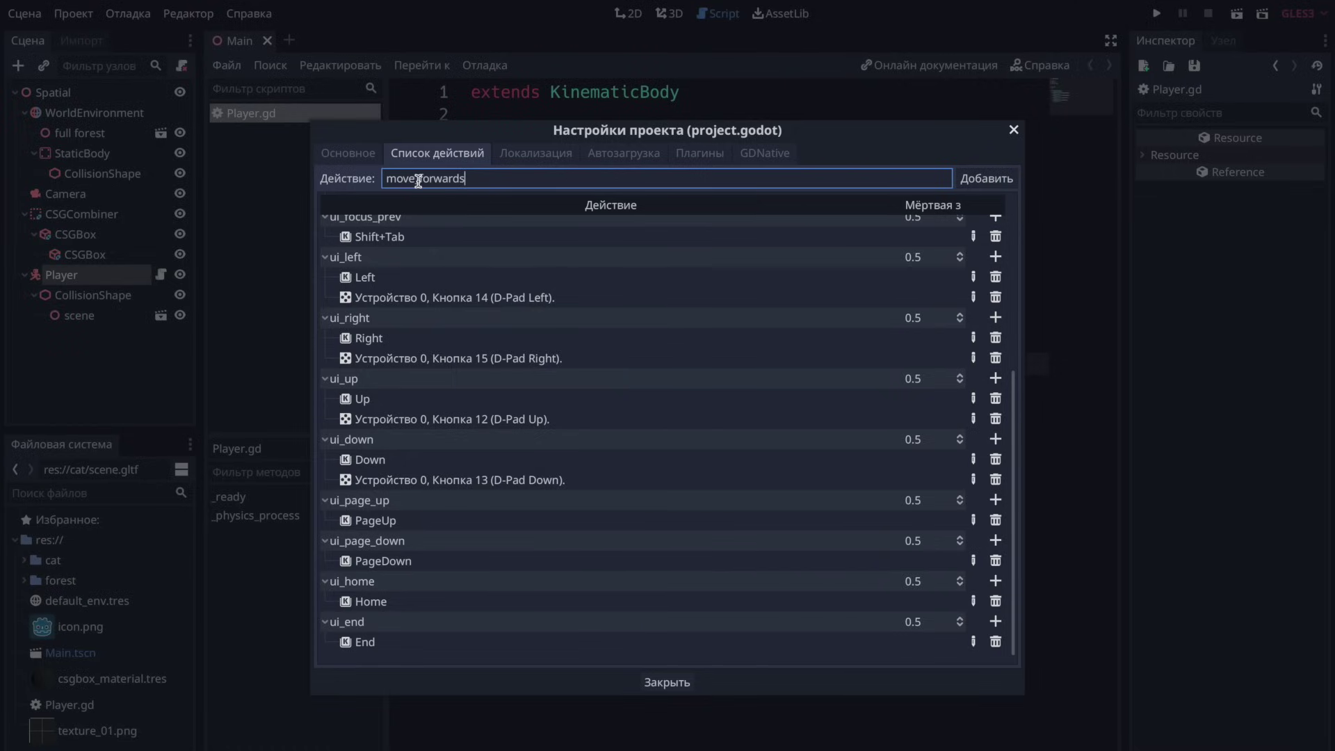
click(986, 179)
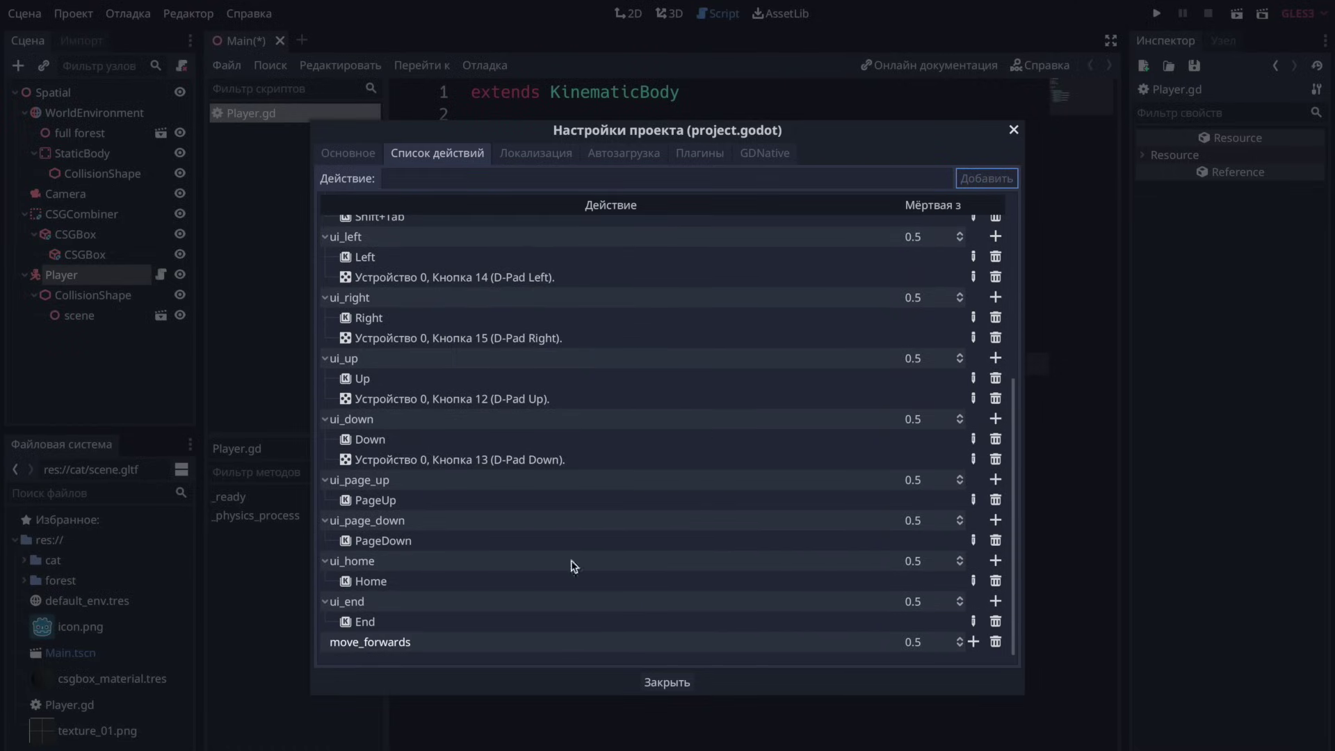
Add the actions move_backwards, move_left, move_right and jump.
click(432, 182)
key(ctrl+v)
key(BackSpace)
key(BackSpace)
key(BackSpace)
key(BackSpace)
key(BackSpace)
key(BackSpace)
text(backwards)
key(Return)
key(ctrl+v)
key(BackSpace)
key(BackSpace)
key(BackSpace)
key(BackSpace)
key(BackSpace)
key(BackSpace)
key(BackSpace)
key(BackSpace)
text(le)
key(Return)
key(ctrl+v)
key(BackSpace)
key(BackSpace)
key(BackSpace)
key(BackSpace)
key(BackSpace)
key(BackSpace)
key(BackSpace)
text(right)
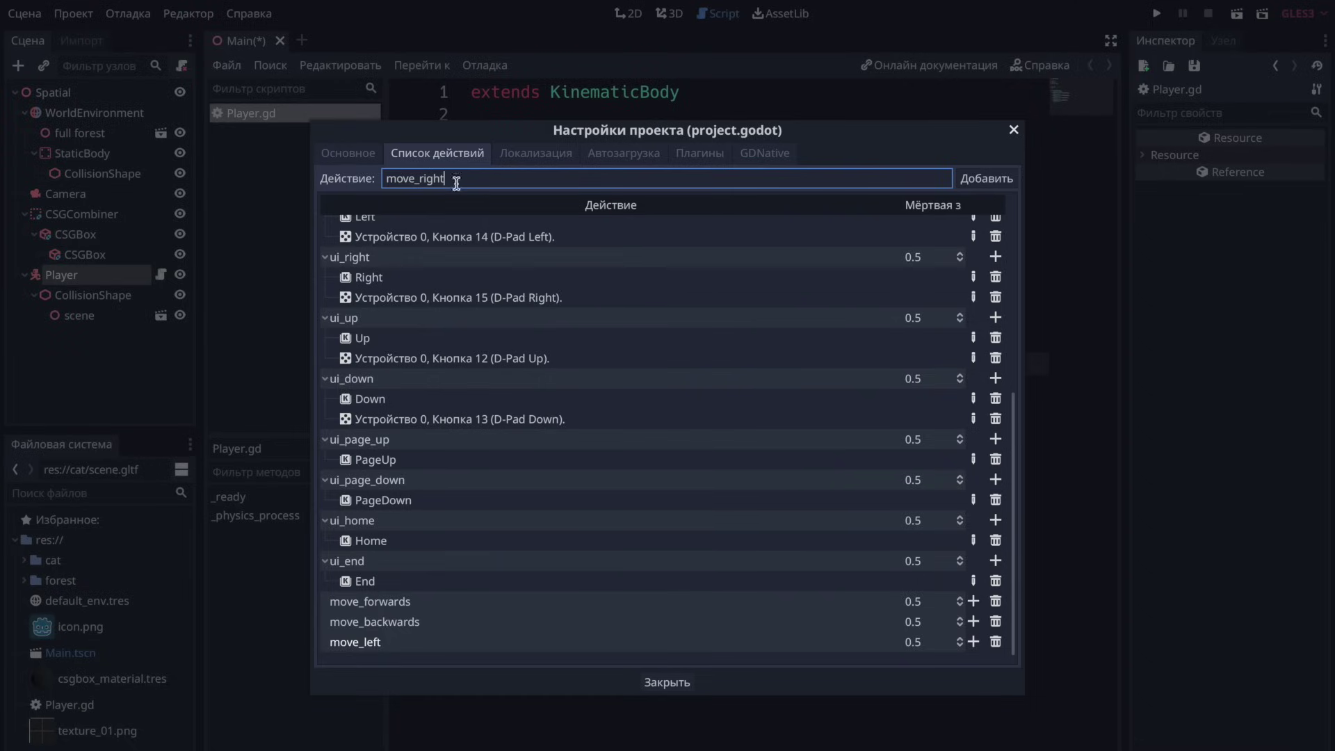
key(Return)
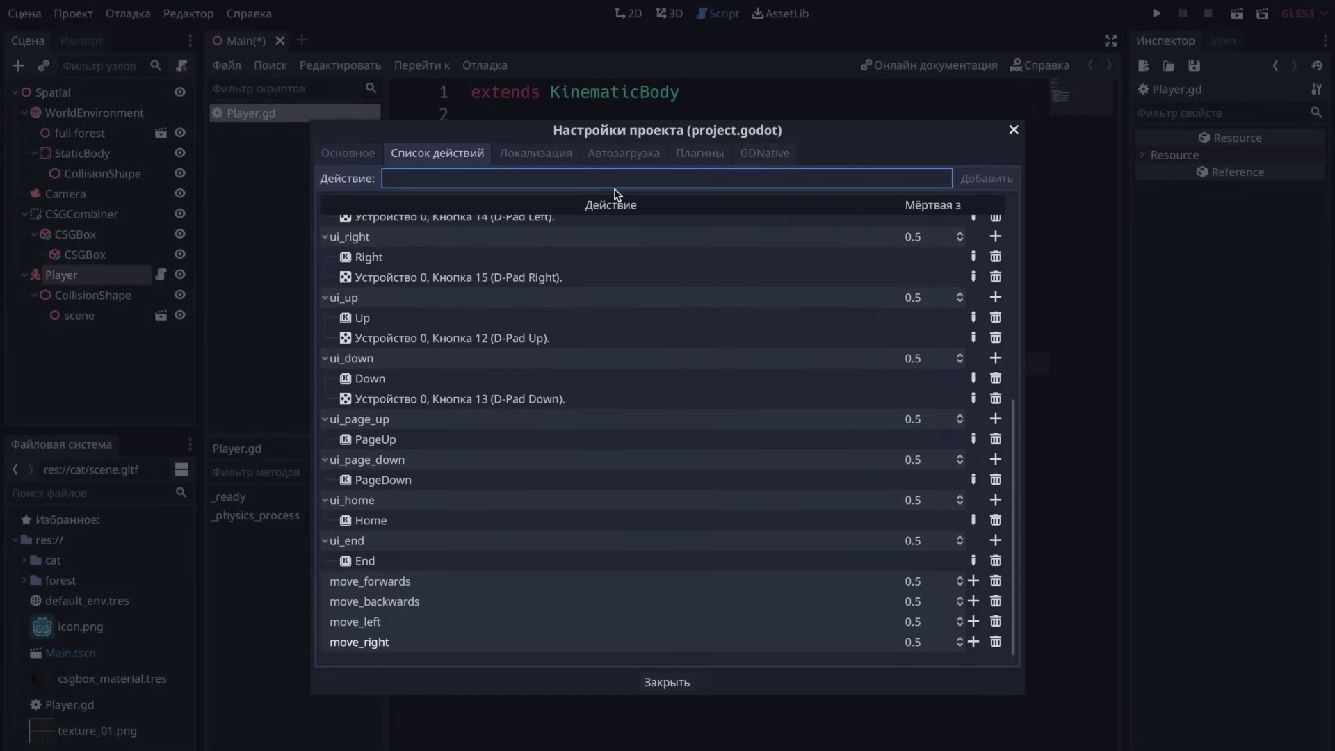
text(jump)
key(Return)
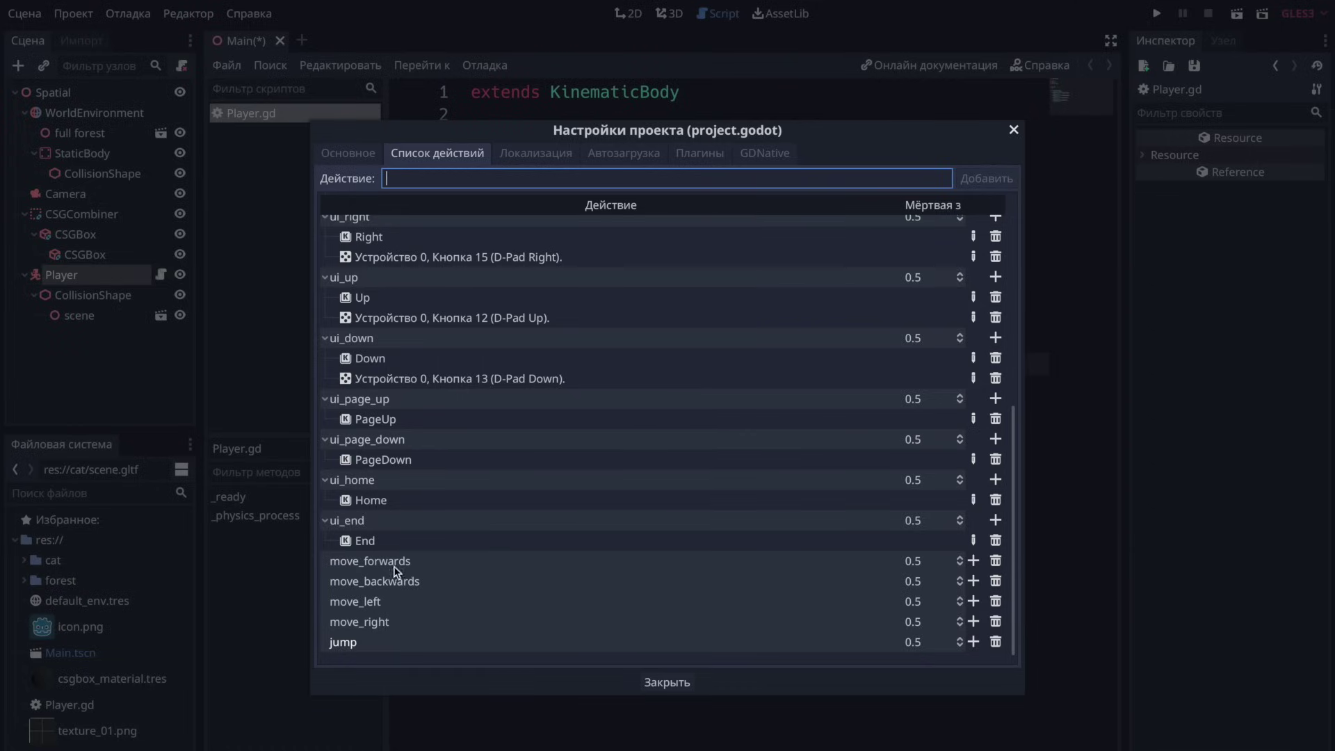
Bind W to move_forwards and S to move_backwards in the Input Map.
click(972, 562)
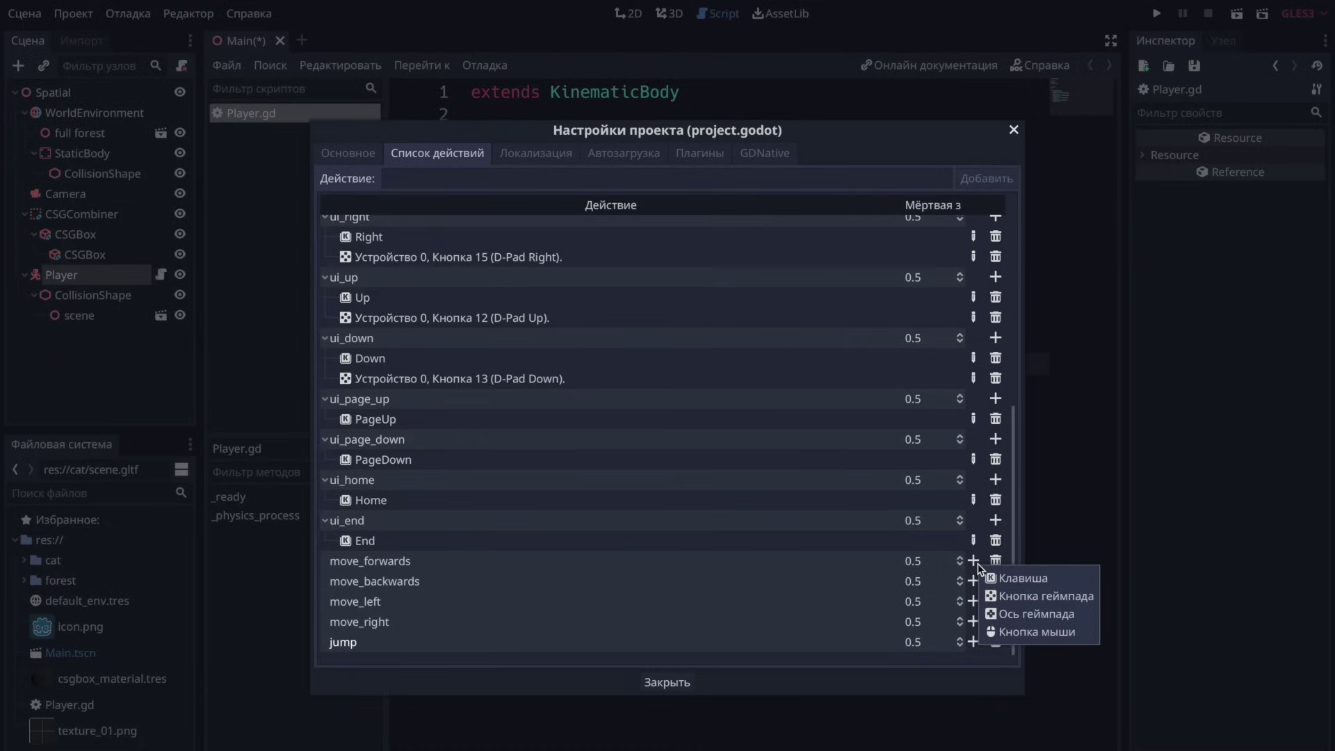
click(1028, 580)
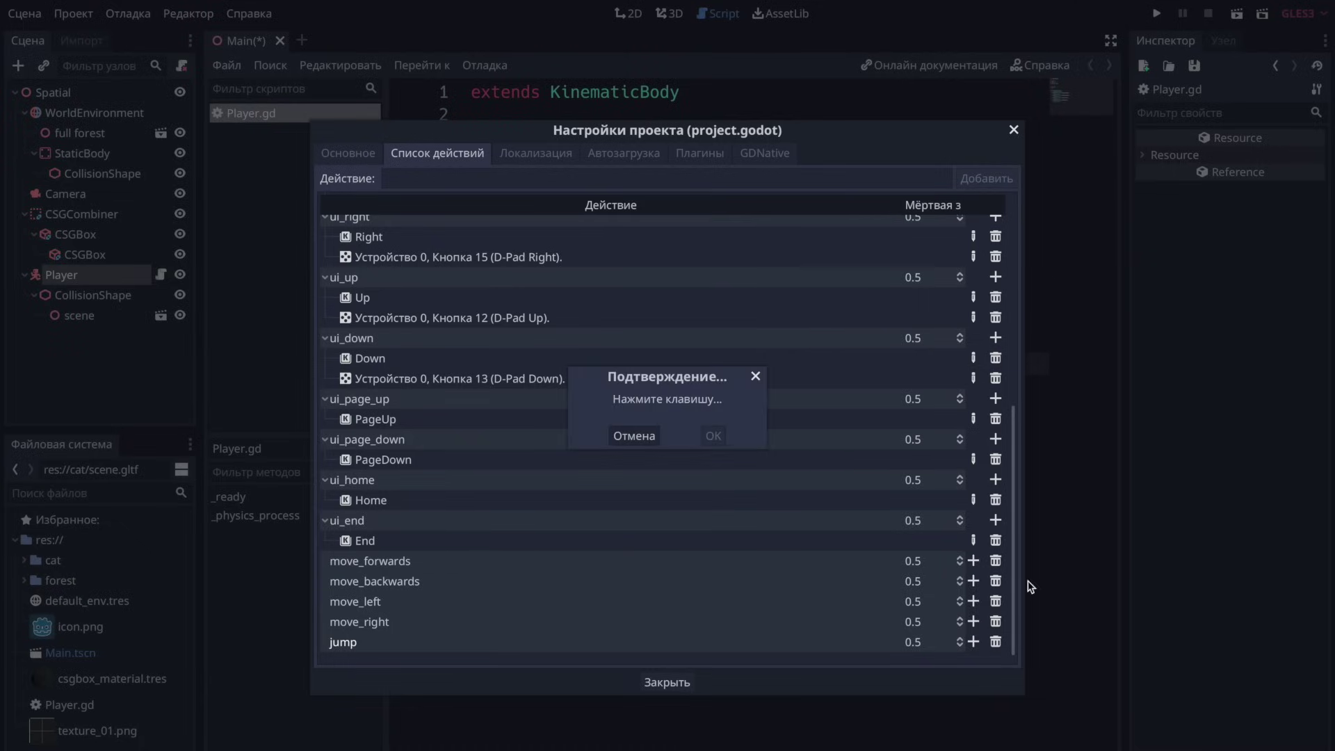
key(w)
click(713, 436)
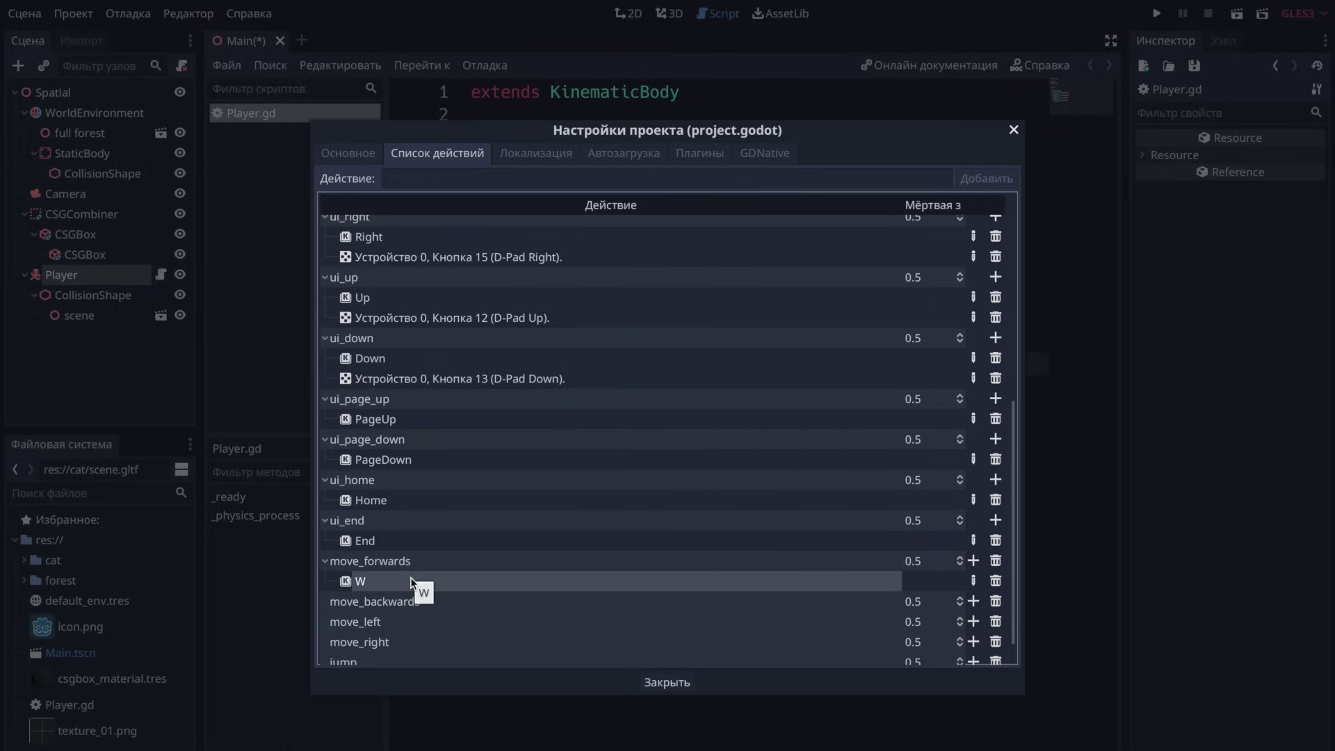
scroll(410, 577, down, 1)
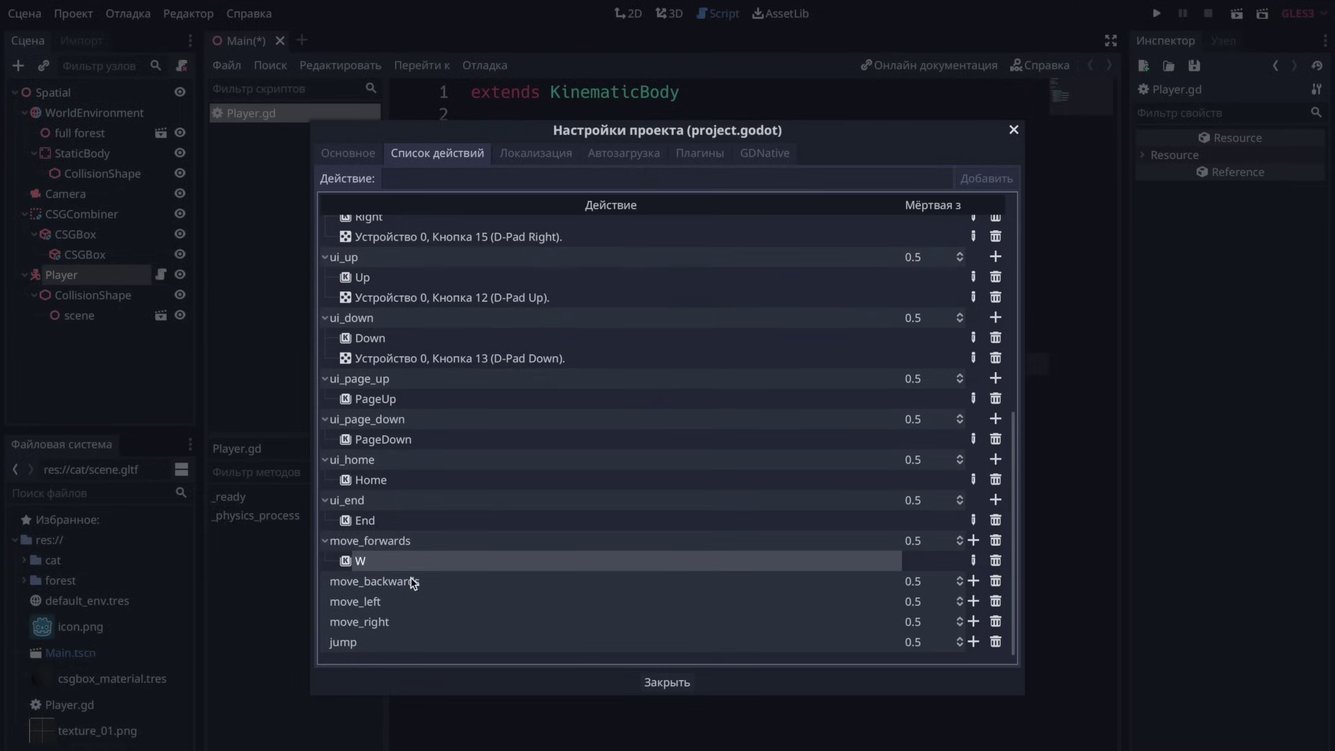
click(974, 581)
click(1025, 598)
key(Return)
key(s)
click(716, 437)
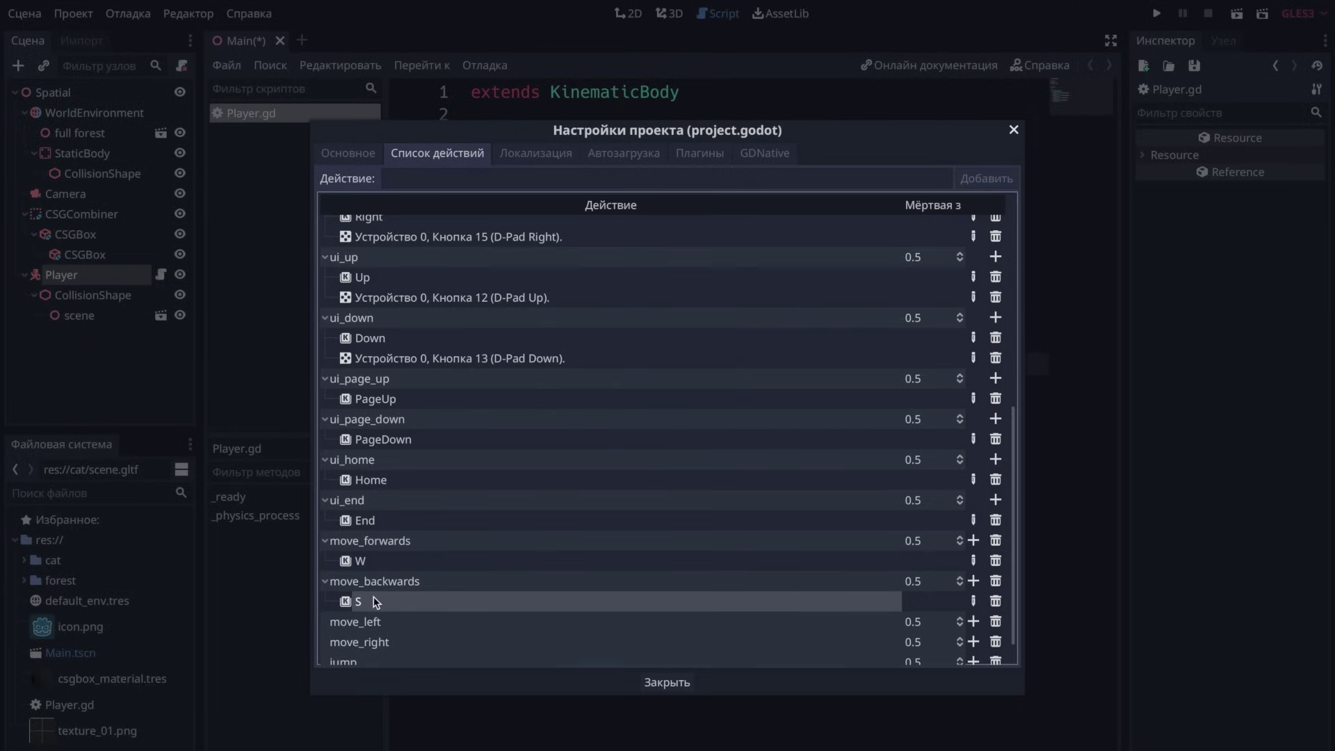
Bind A to move_left and D to move_right.
scroll(425, 587, down, 1)
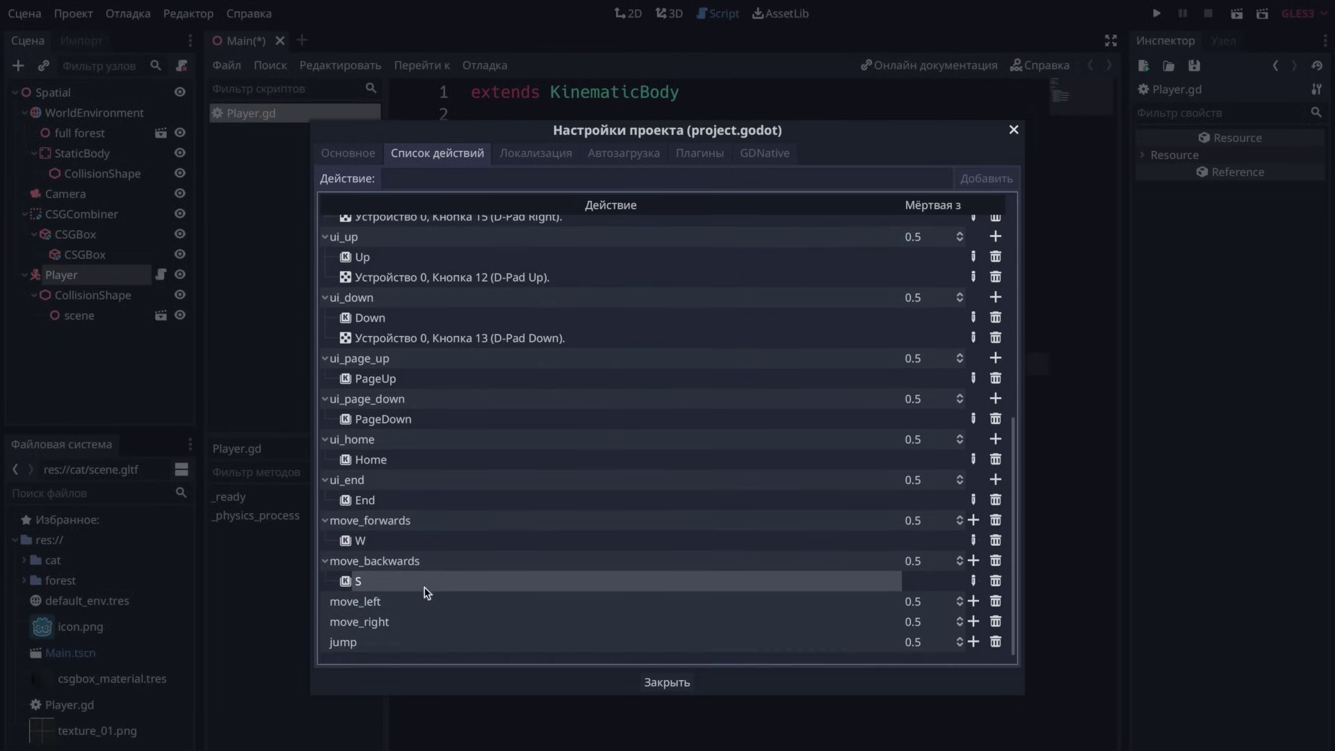
click(976, 607)
click(1005, 615)
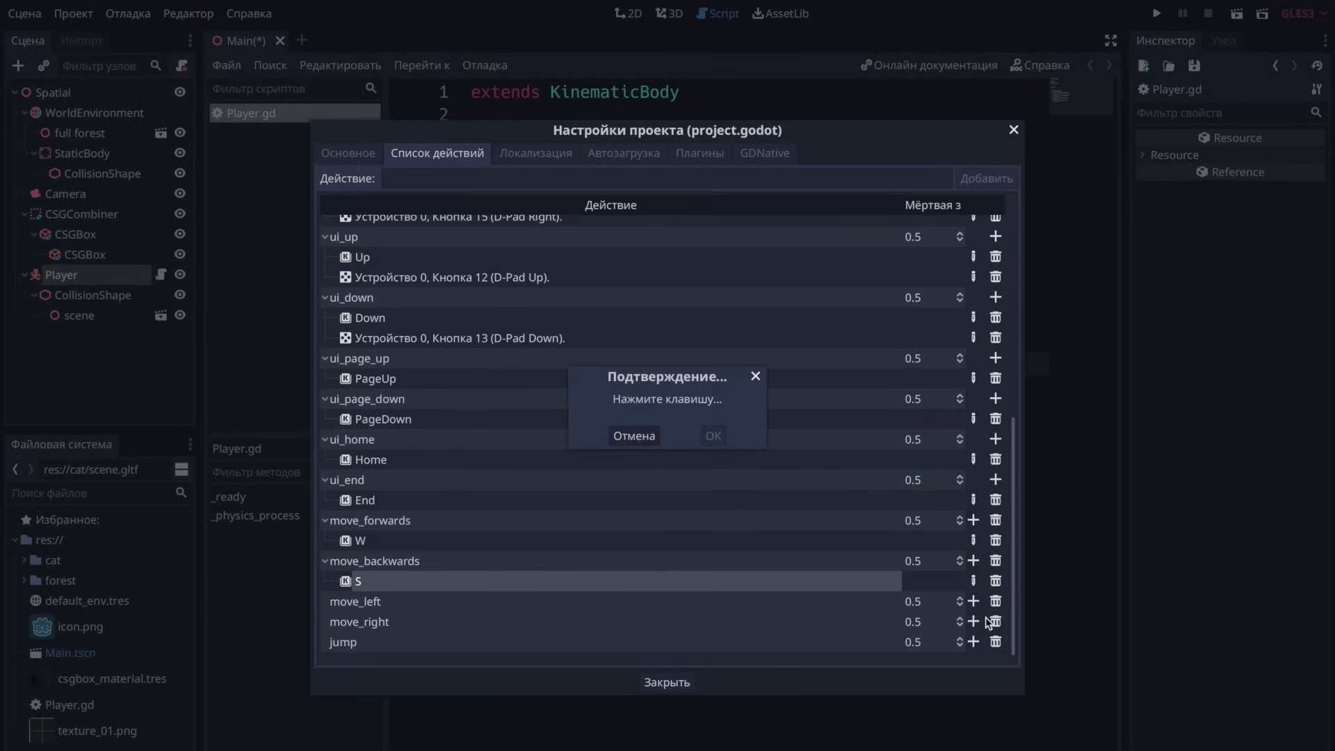
key(a)
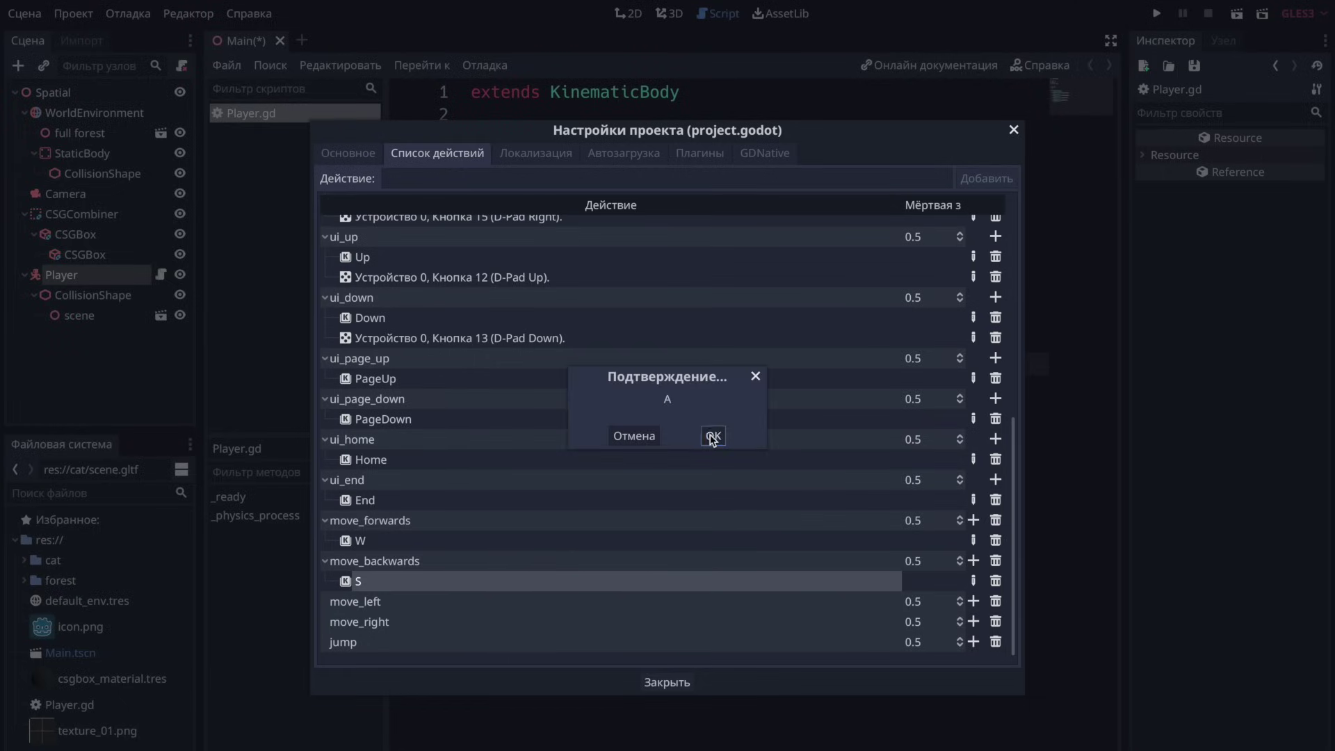
click(714, 437)
scroll(381, 607, down, 1)
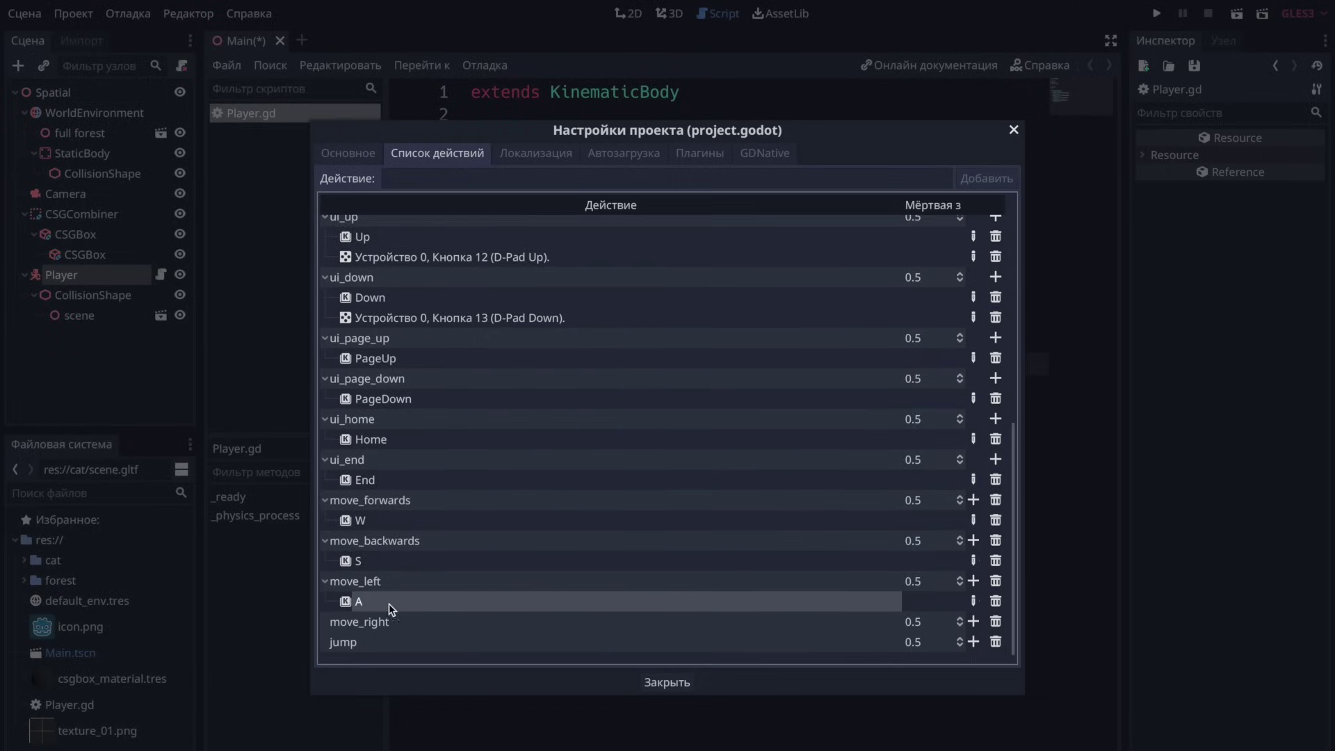
click(973, 622)
click(1008, 640)
key(d)
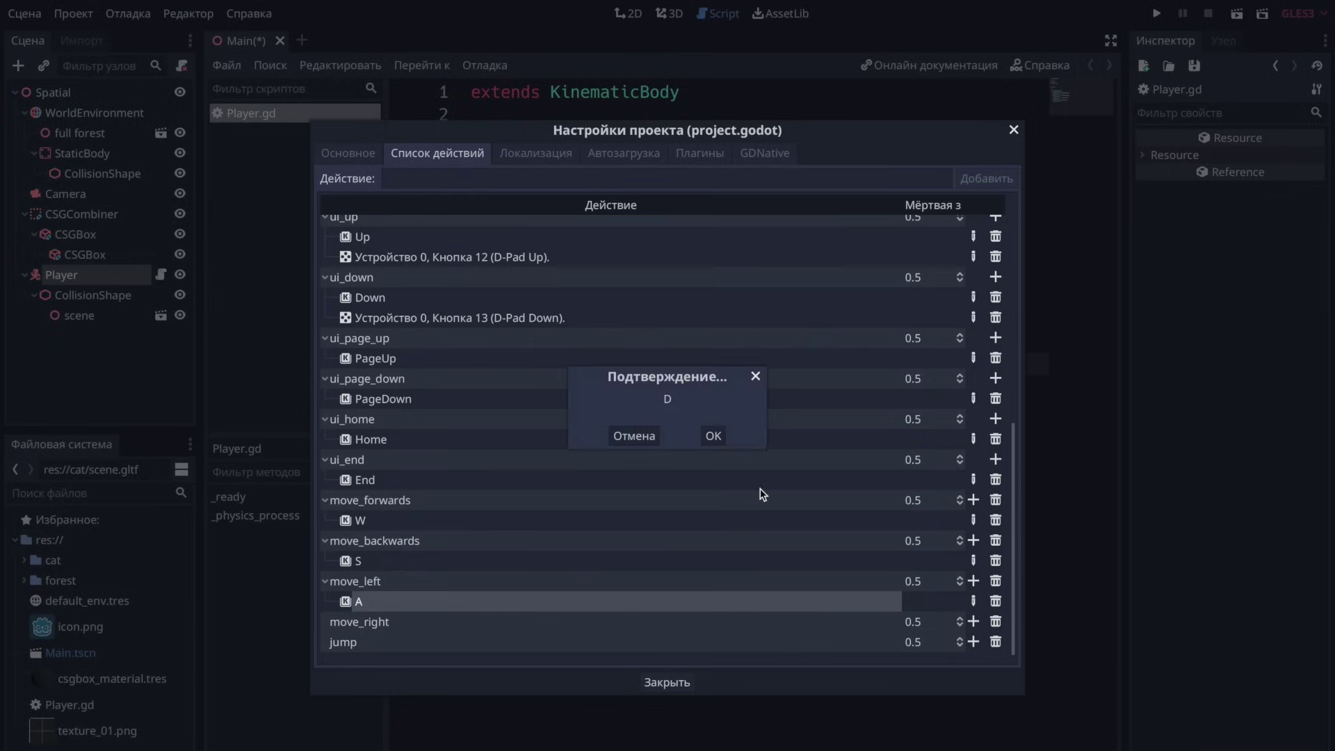
click(712, 435)
Bind Space to jump and close Project Settings.
scroll(432, 633, down, 1)
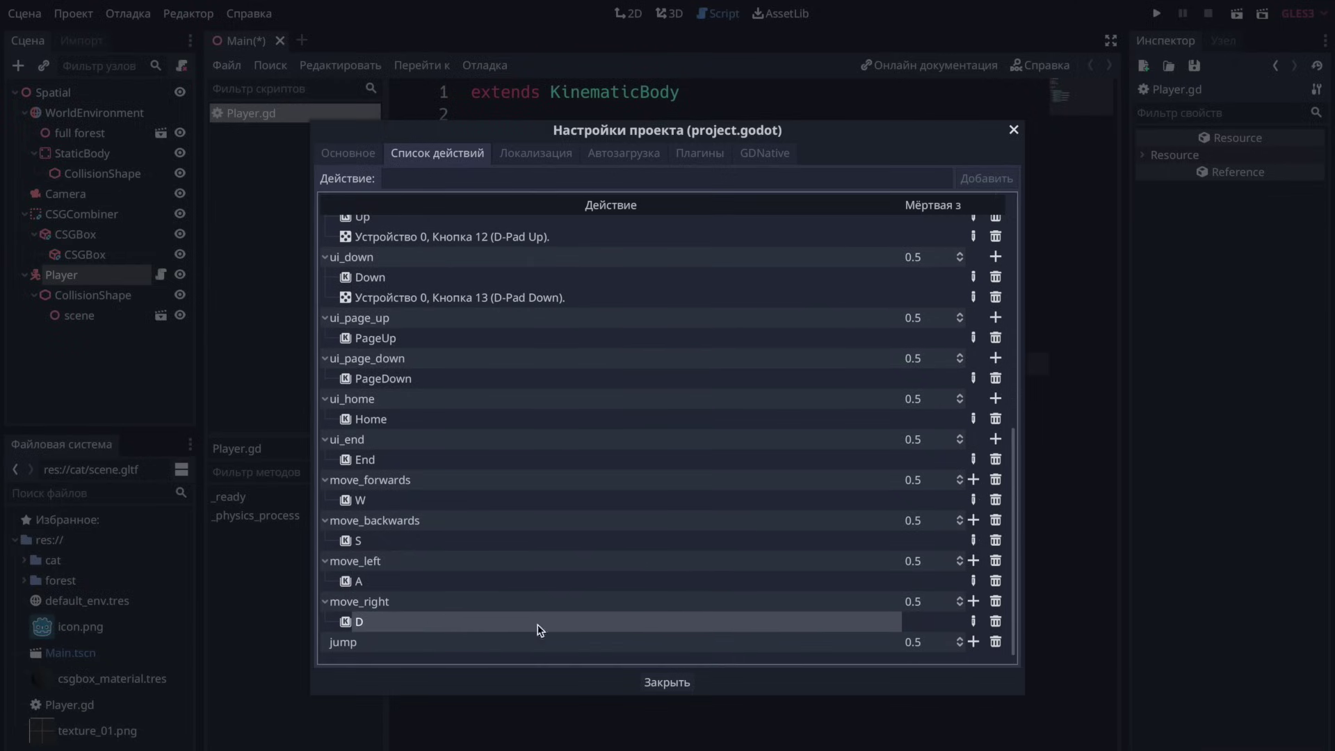
click(974, 642)
click(992, 659)
key(space)
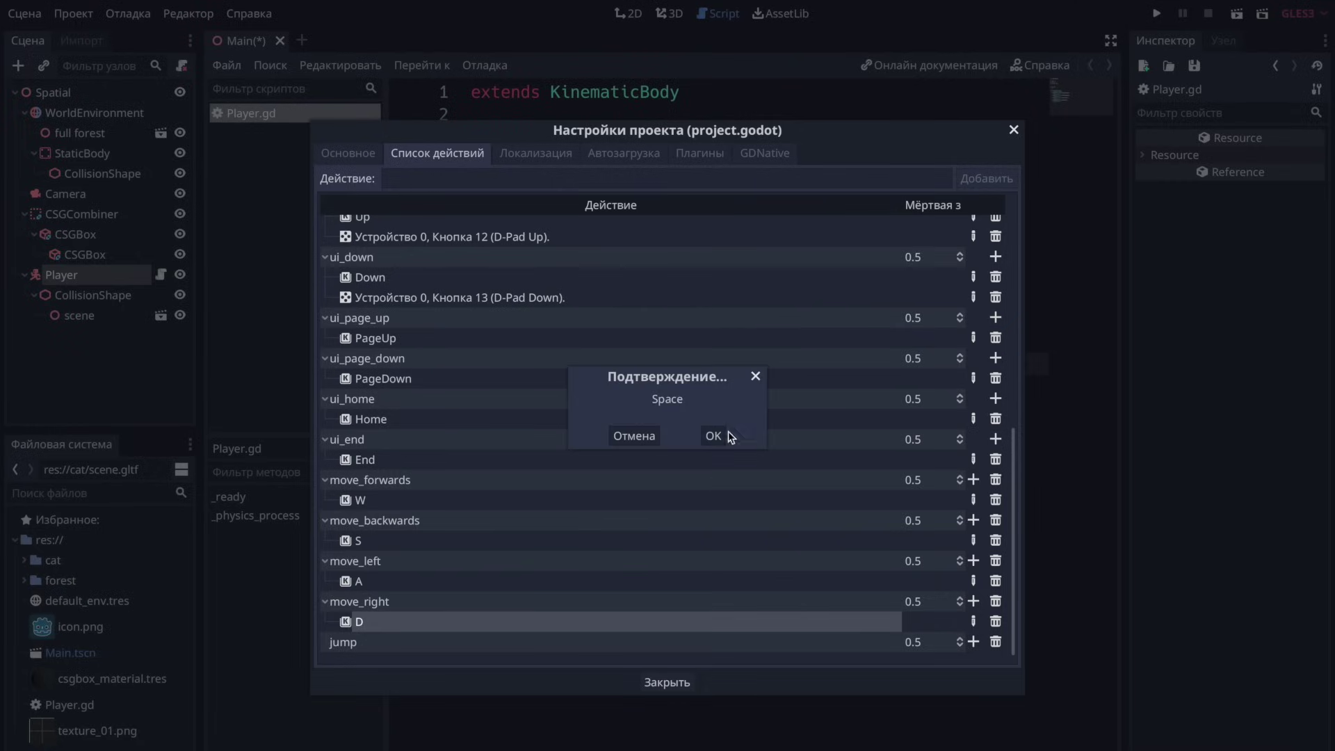
click(714, 434)
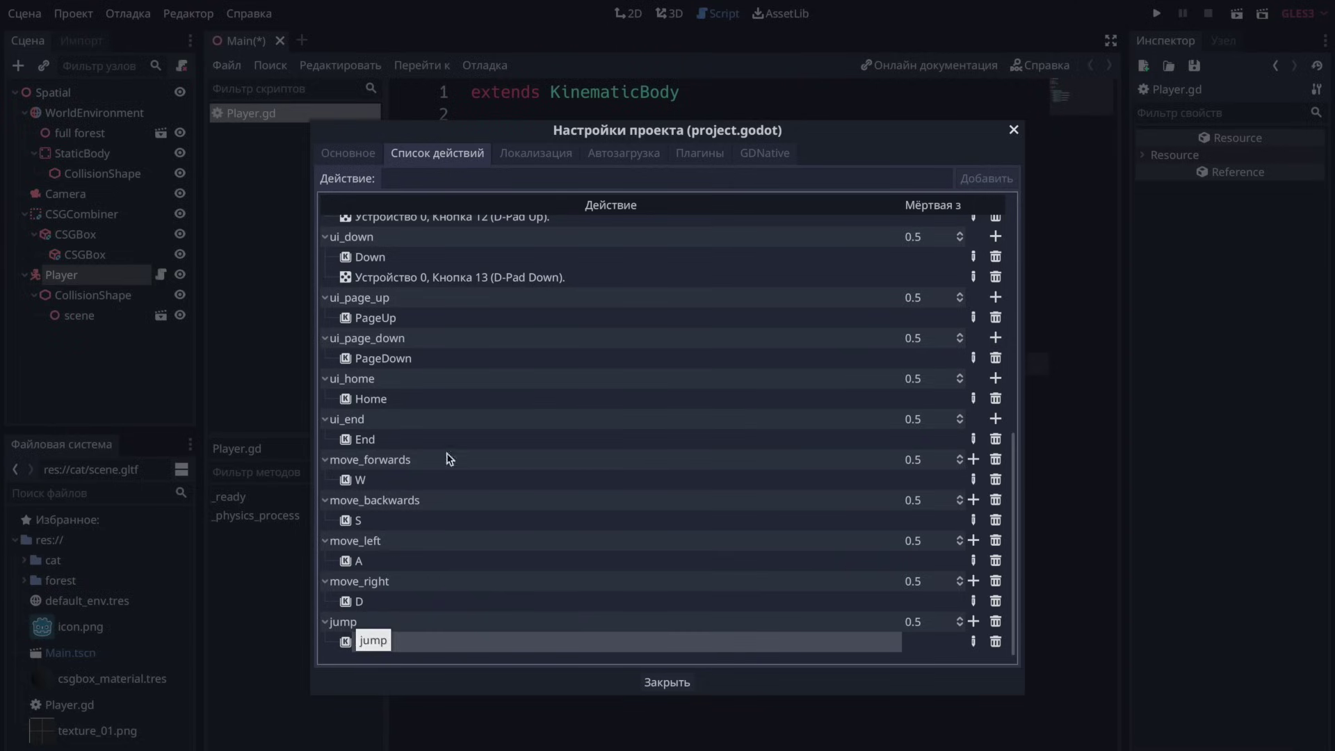
click(668, 683)
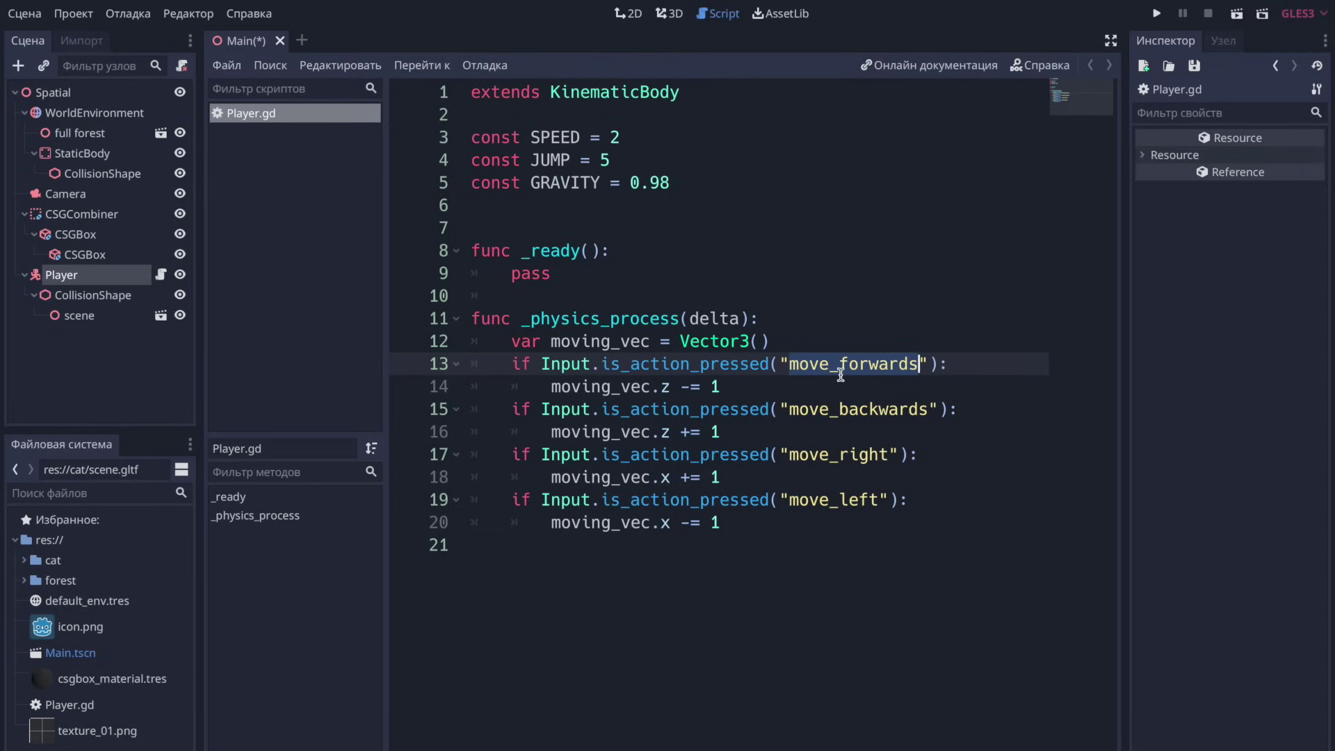
Below the input checks, start a moving_vec = moving_vec normalization line using autocomplete.
click(827, 347)
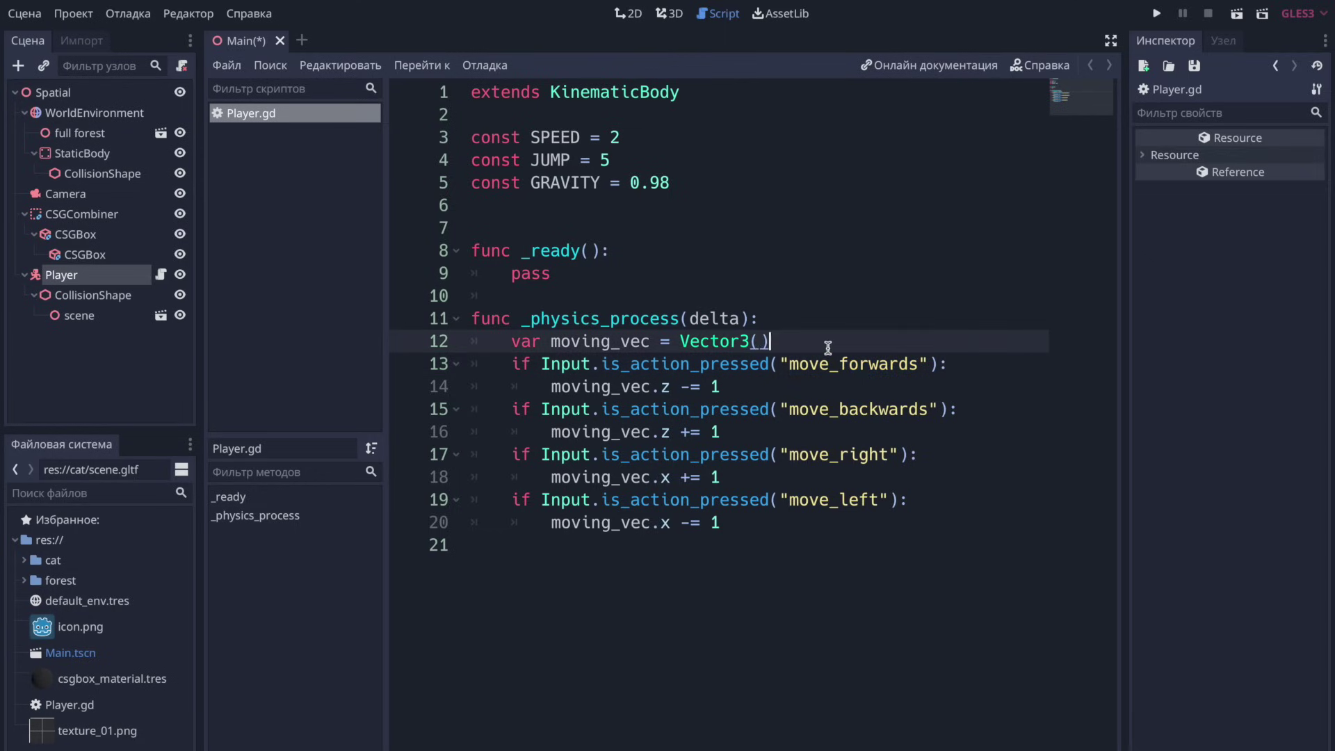
click(926, 363)
drag(928, 364, 781, 364)
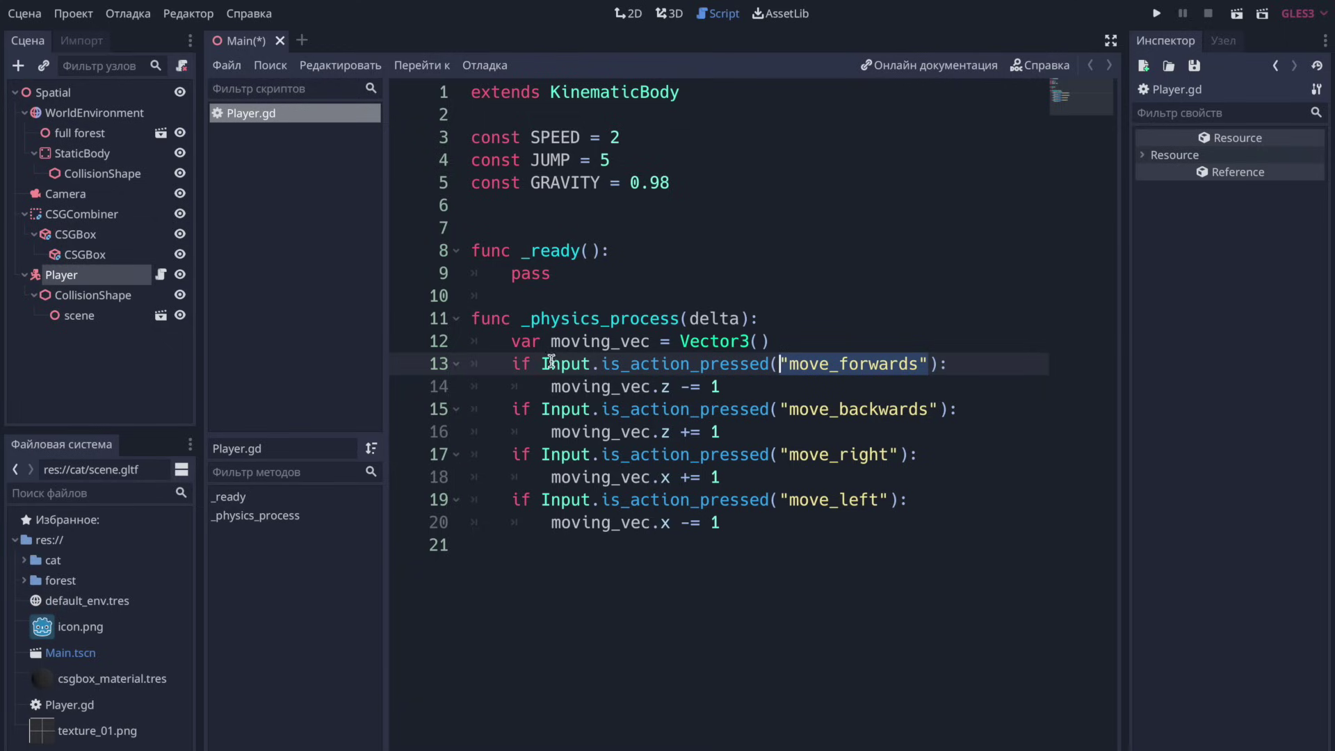
click(776, 363)
click(723, 387)
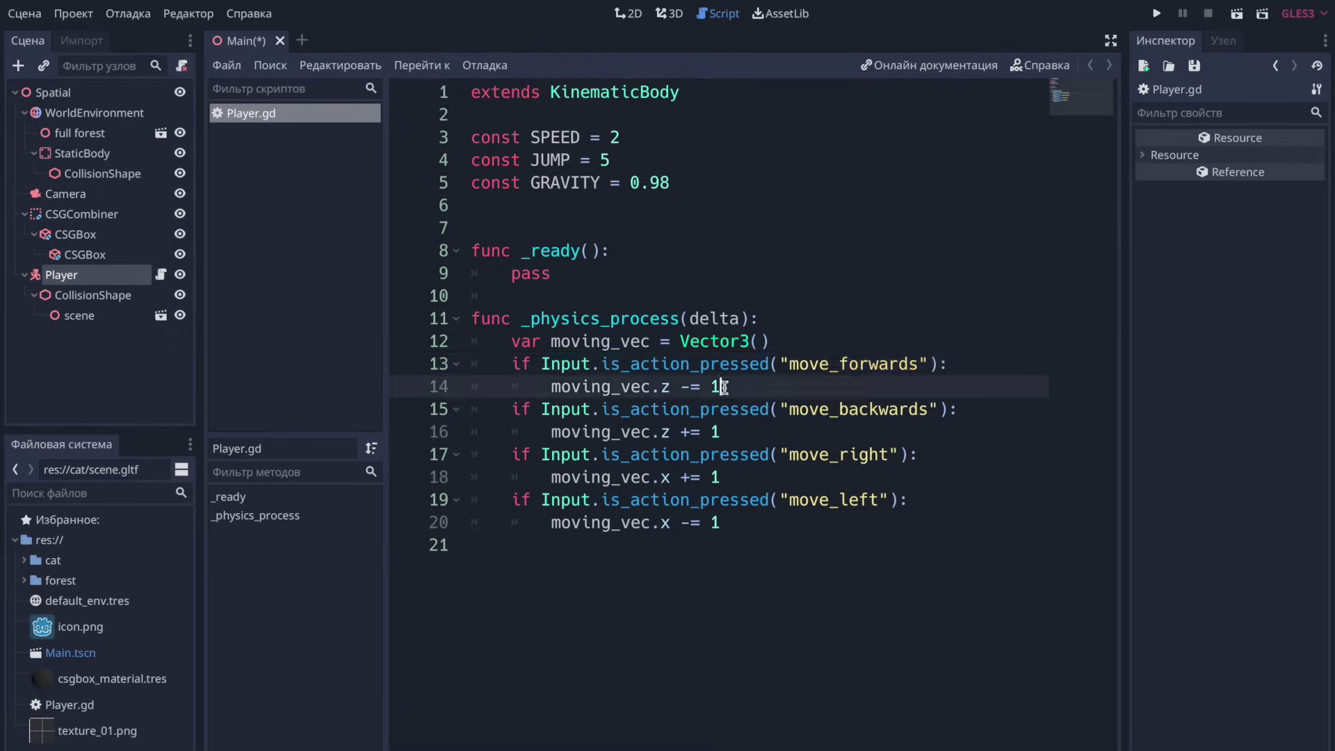
double_click(667, 391)
click(756, 525)
key(Return)
key(Return)
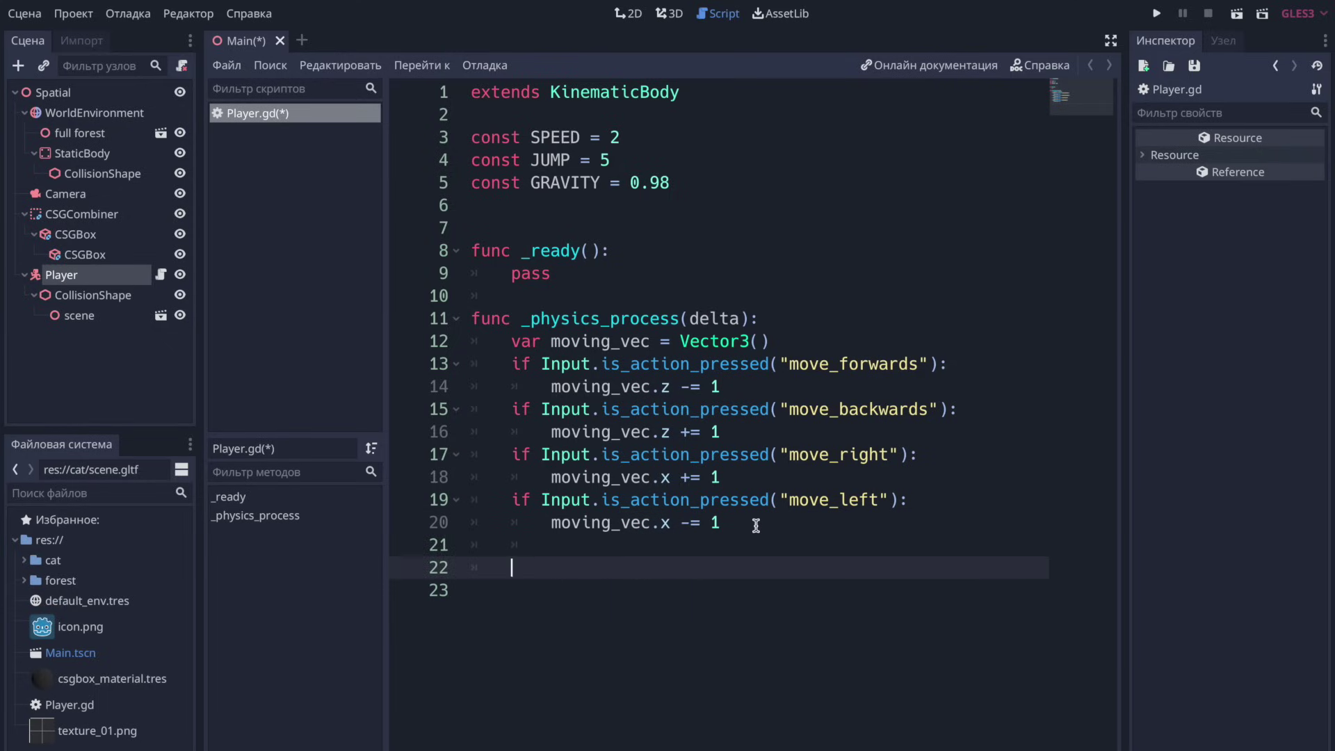
text(mo)
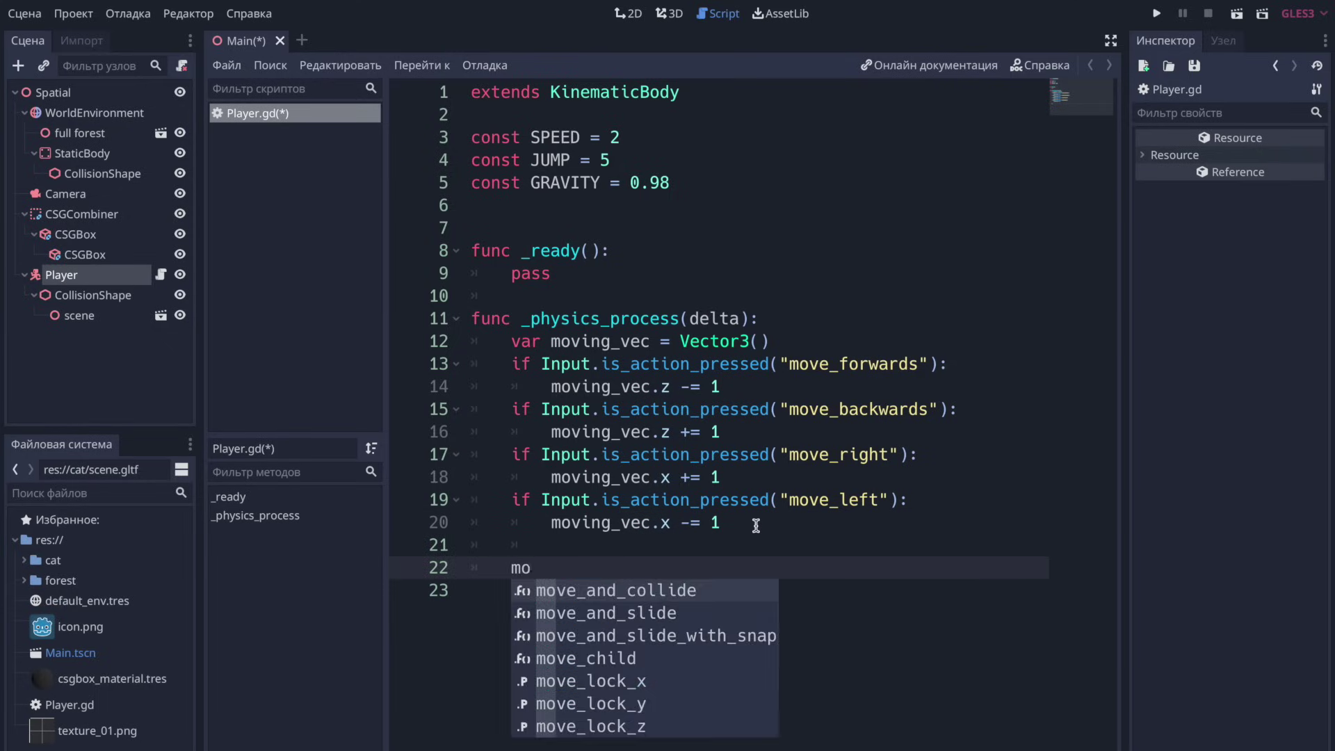
text(ve)
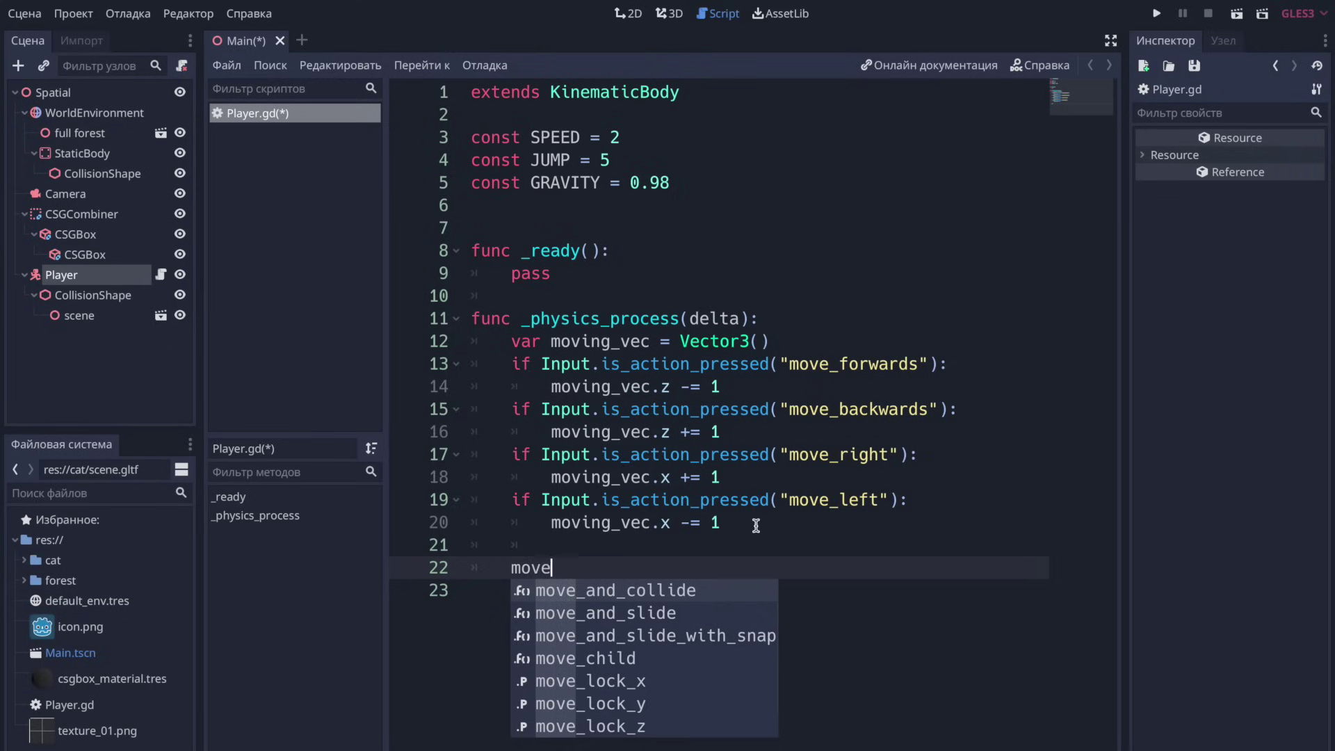
key(BackSpace)
text(in)
key(Return)
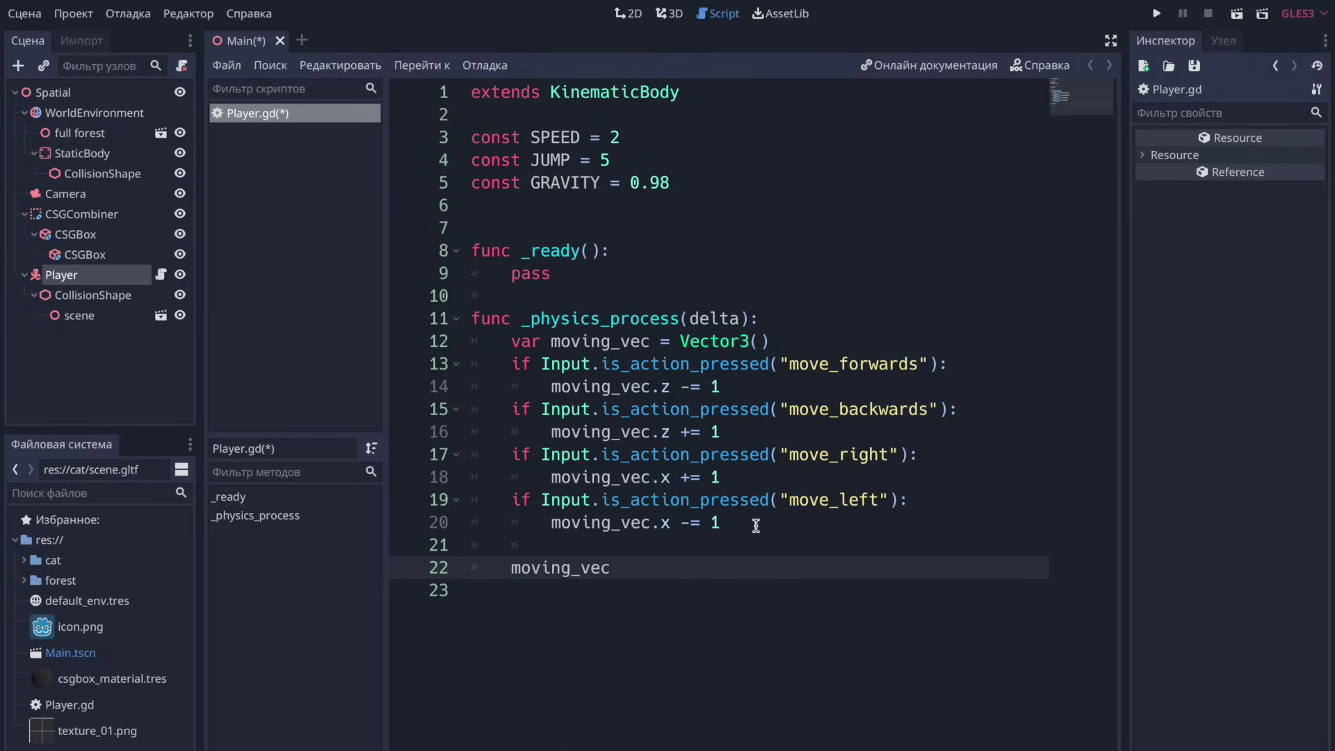
text(= mo)
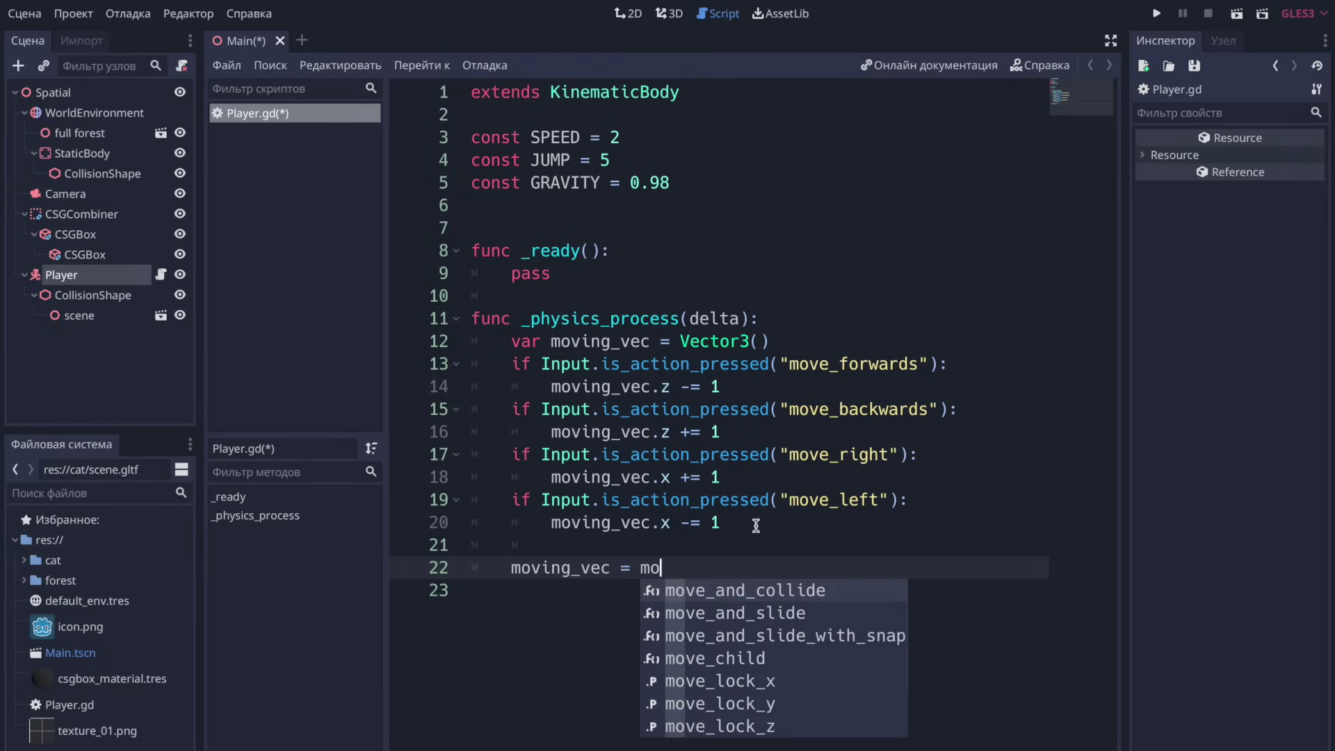
text(vi)
key(Return)
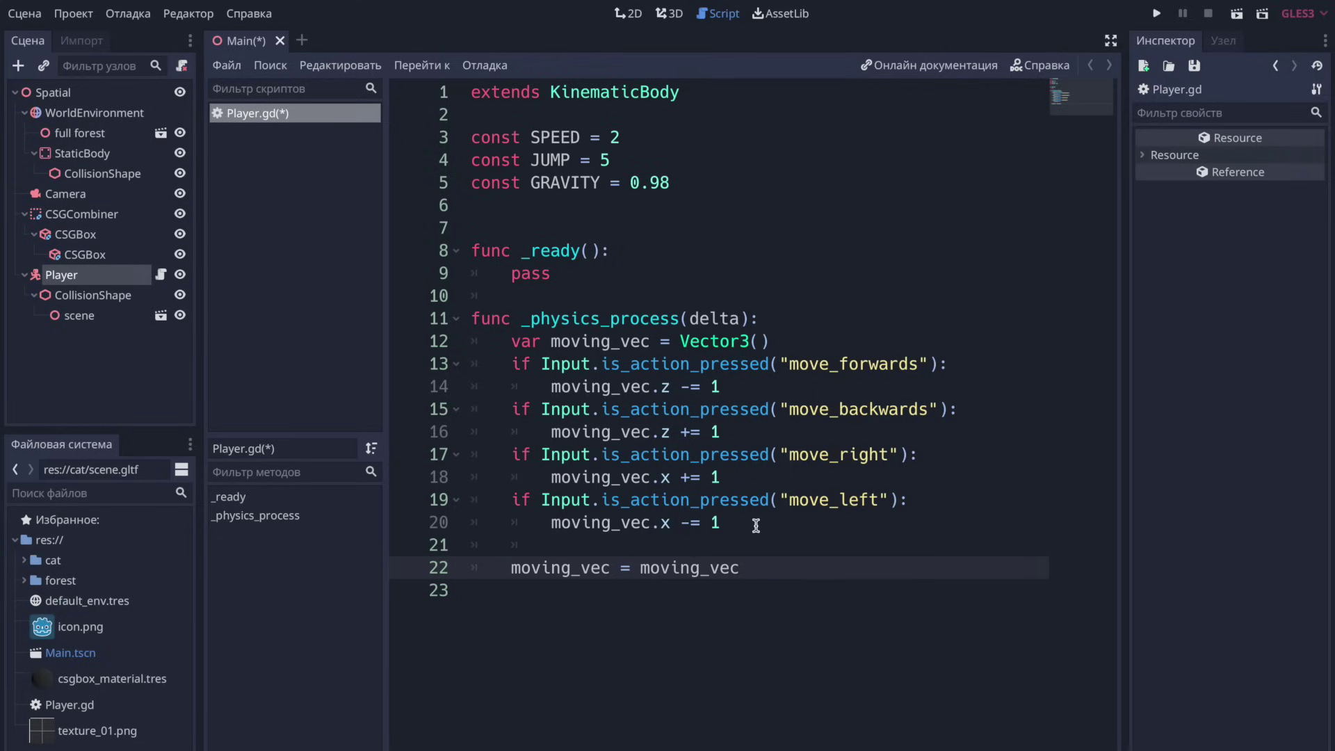
text(normailzeed()
Fix the misspelled method so the line reads moving_vec = moving_vec.normalized().
key(Left)
key(Left)
key(BackSpace)
double_click(816, 568)
click(897, 568)
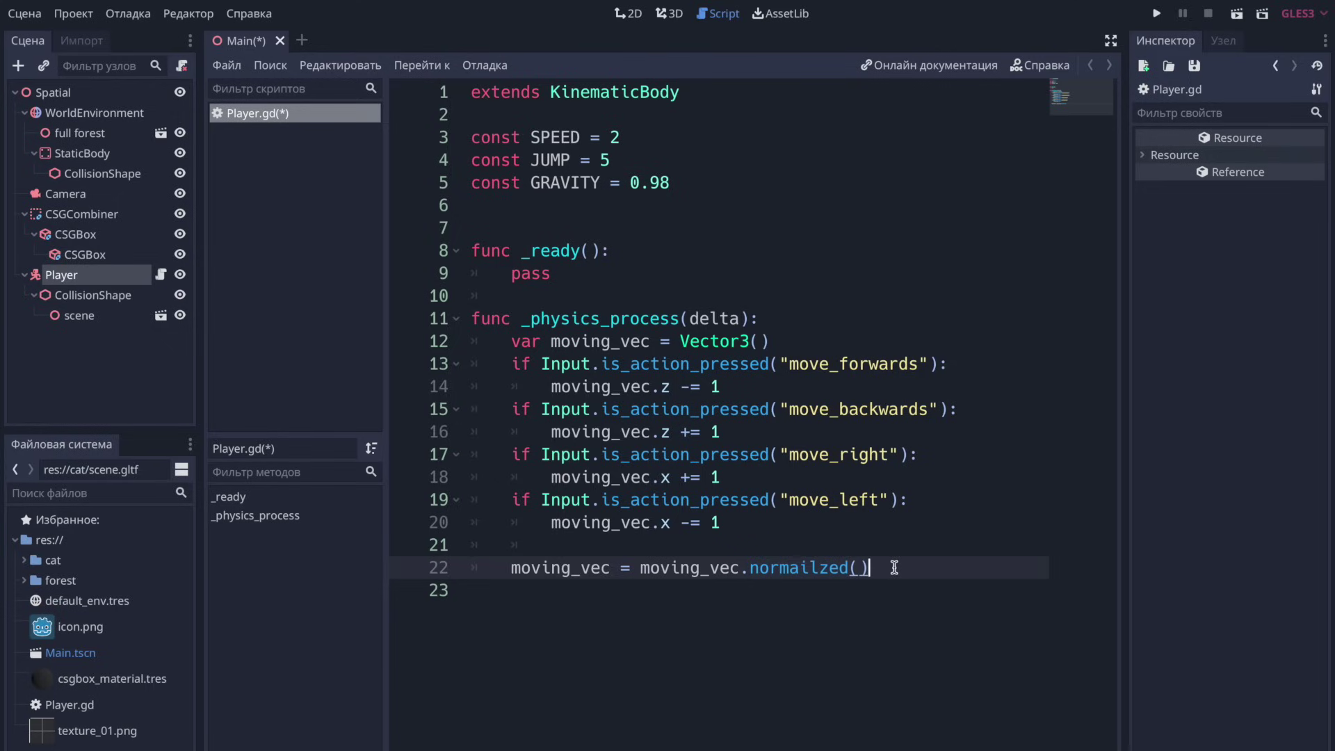
click(810, 567)
key(BackSpace)
key(Right)
text(i)
click(939, 578)
Add 'moving_vec *= SPEED' on the next line.
key(Return)
text(mo)
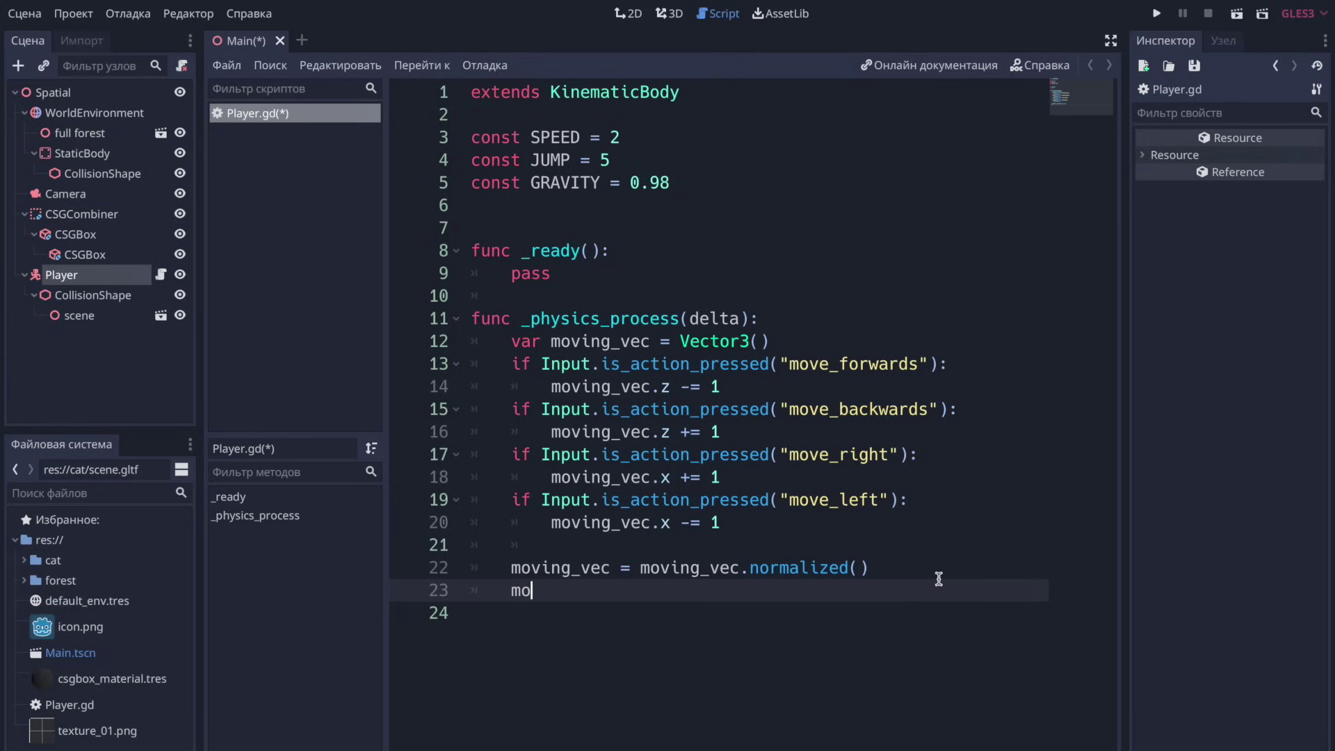
text(v)
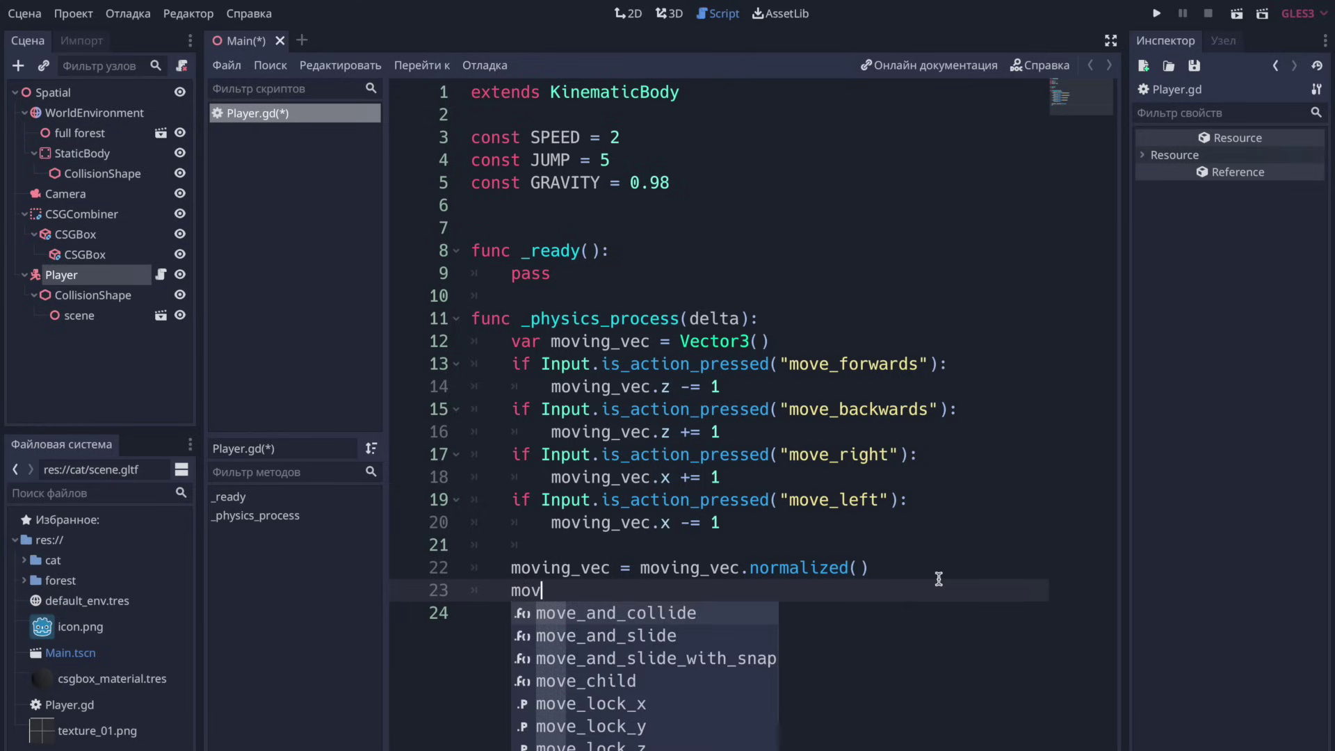
text(i)
key(Return)
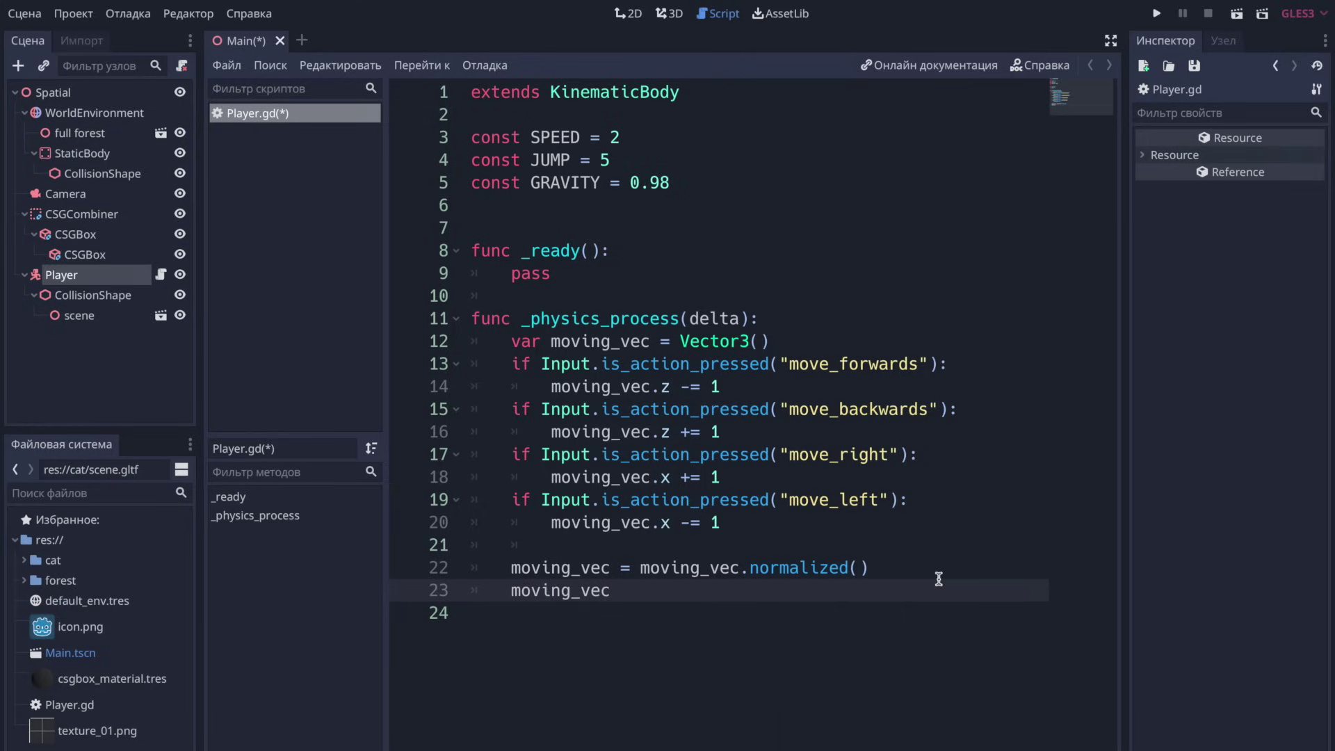
text(*= SPEED)
key(Return)
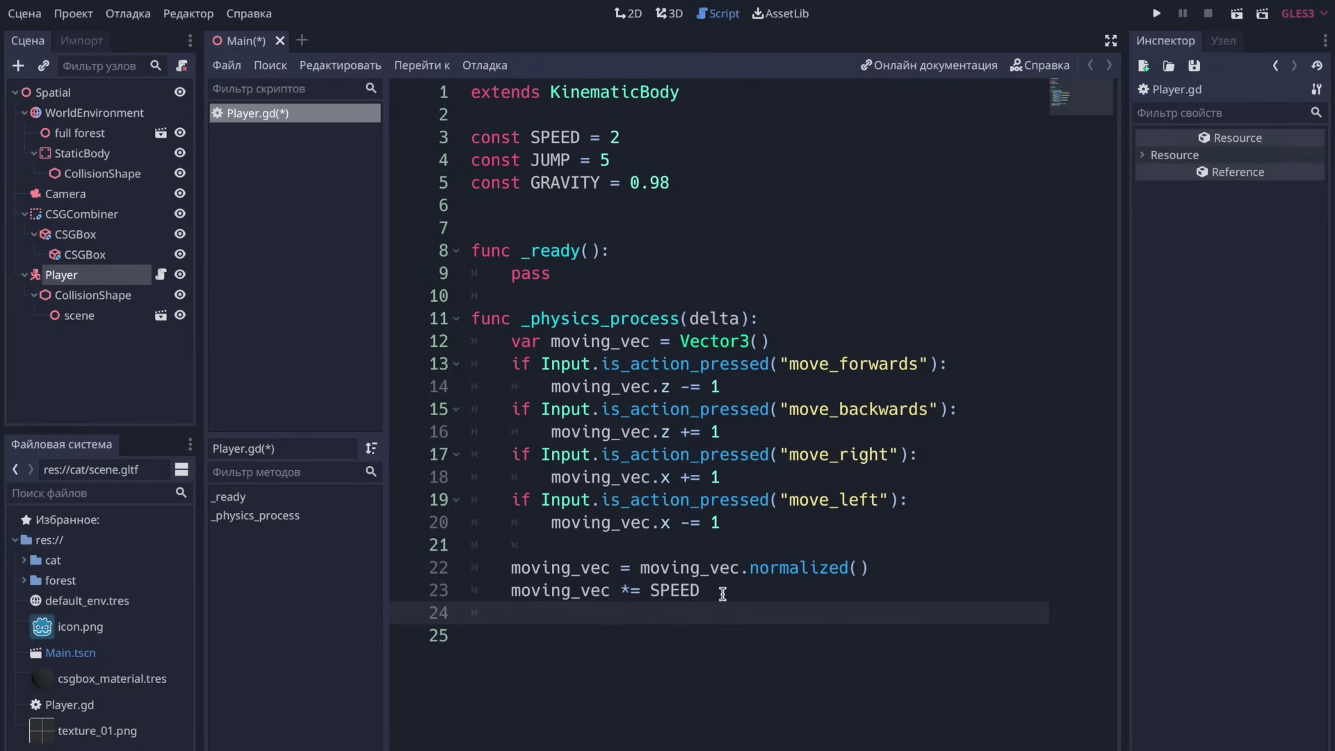
Declare 'var y_pos = 0' below the constants and set moving_vec.y = y_pos.
text(mo)
text(v)
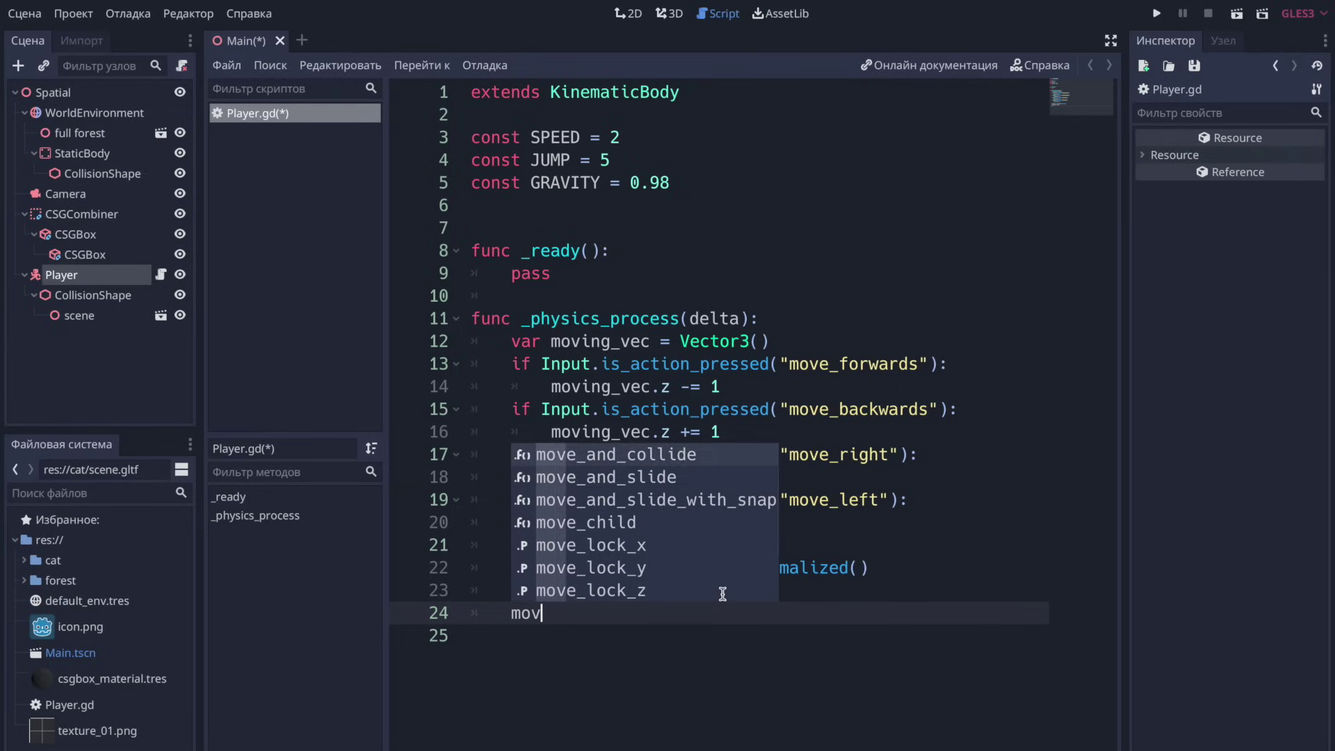
text(i)
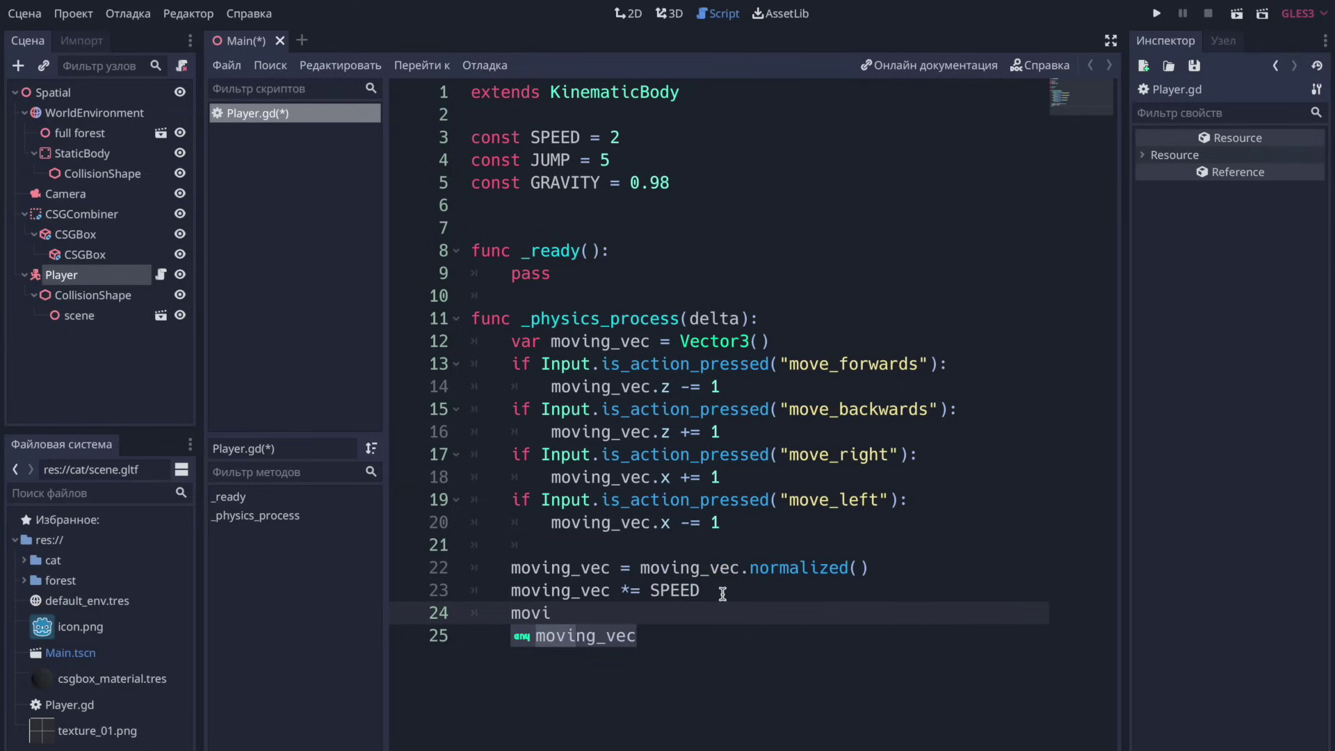
key(Return)
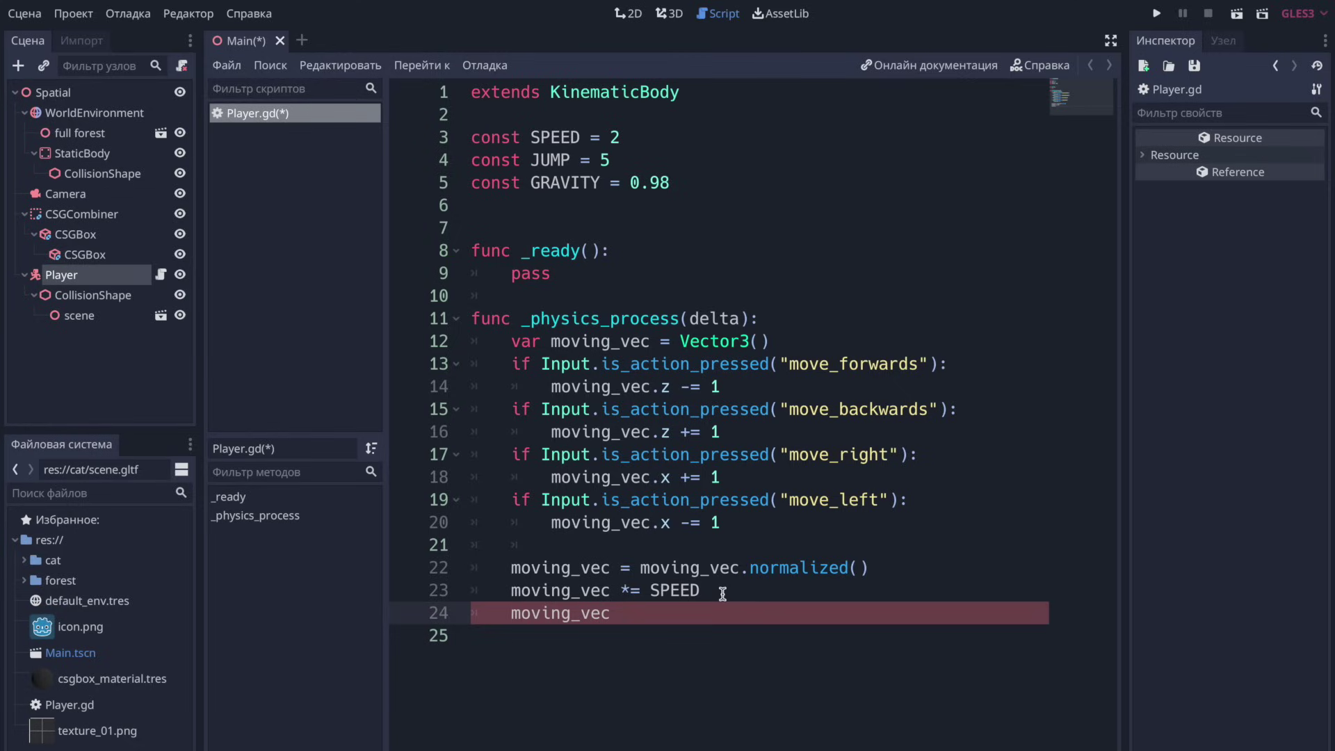
text(=)
key(BackSpace)
key(BackSpace)
text(.y =)
click(556, 230)
key(Return)
text(var )
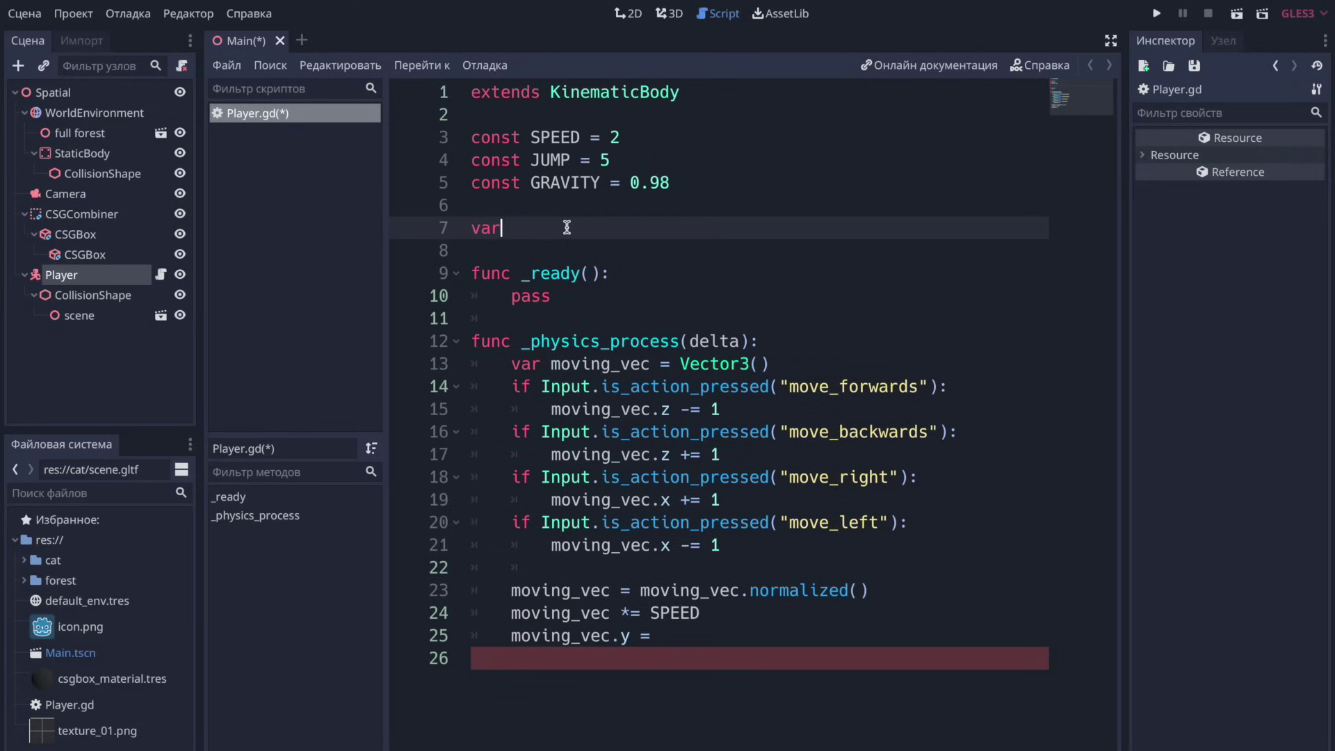
text(y_pos = 0)
click(665, 635)
text(y_pos)
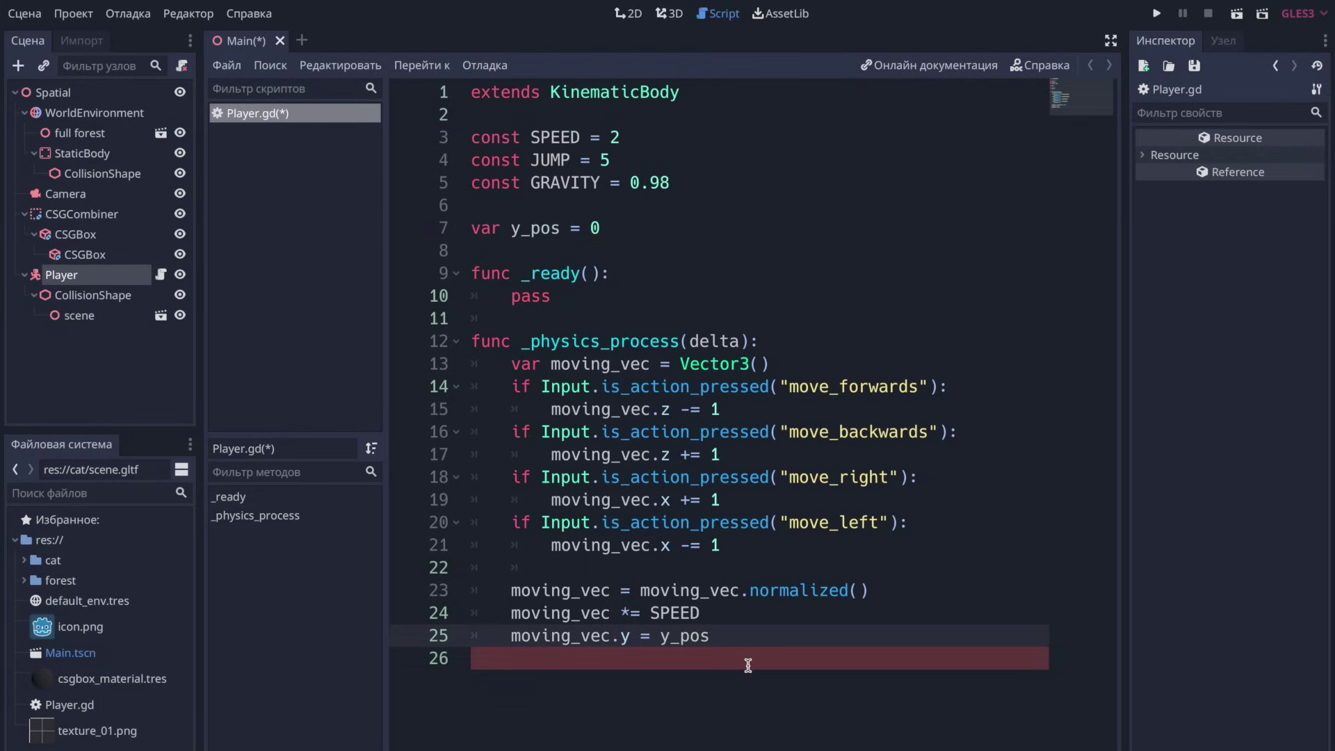
Add move_and_slide(moving_vec, Vector3(0, 1, 0)) below the y assignment.
key(Return)
key(Return)
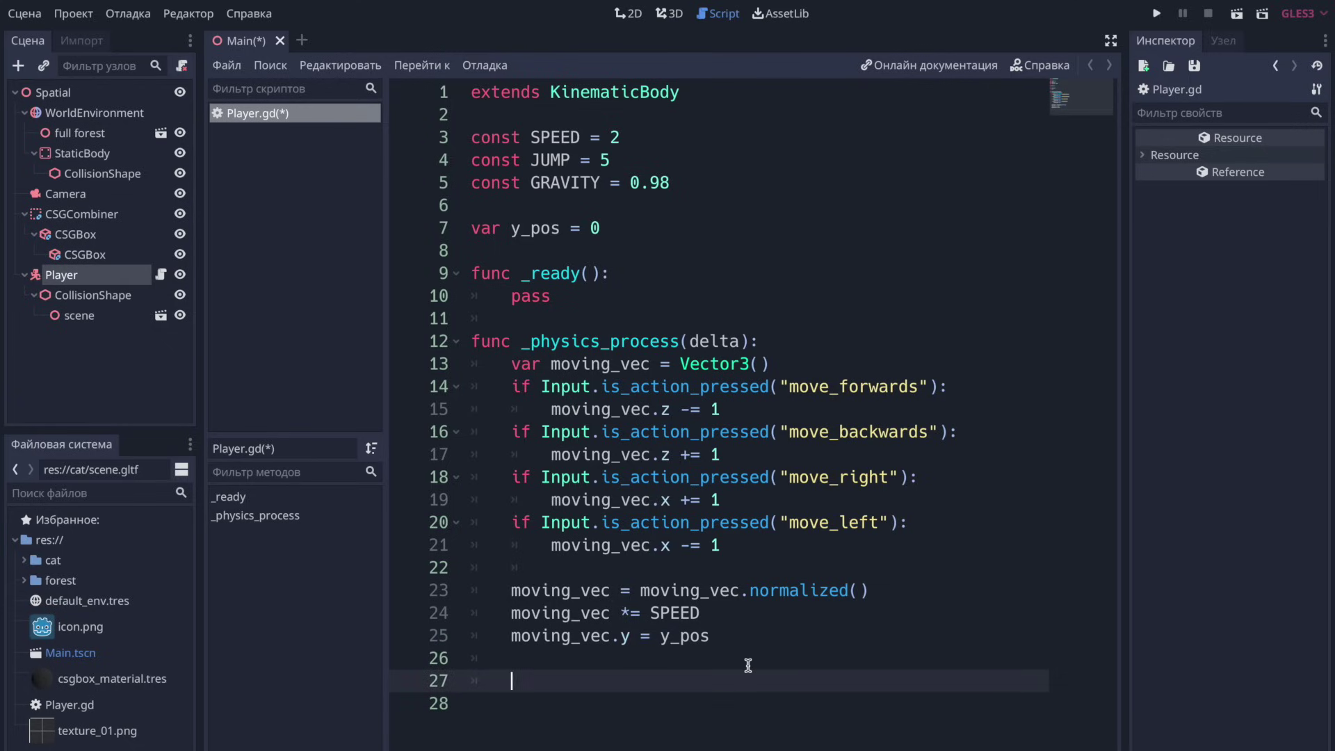
text(move)
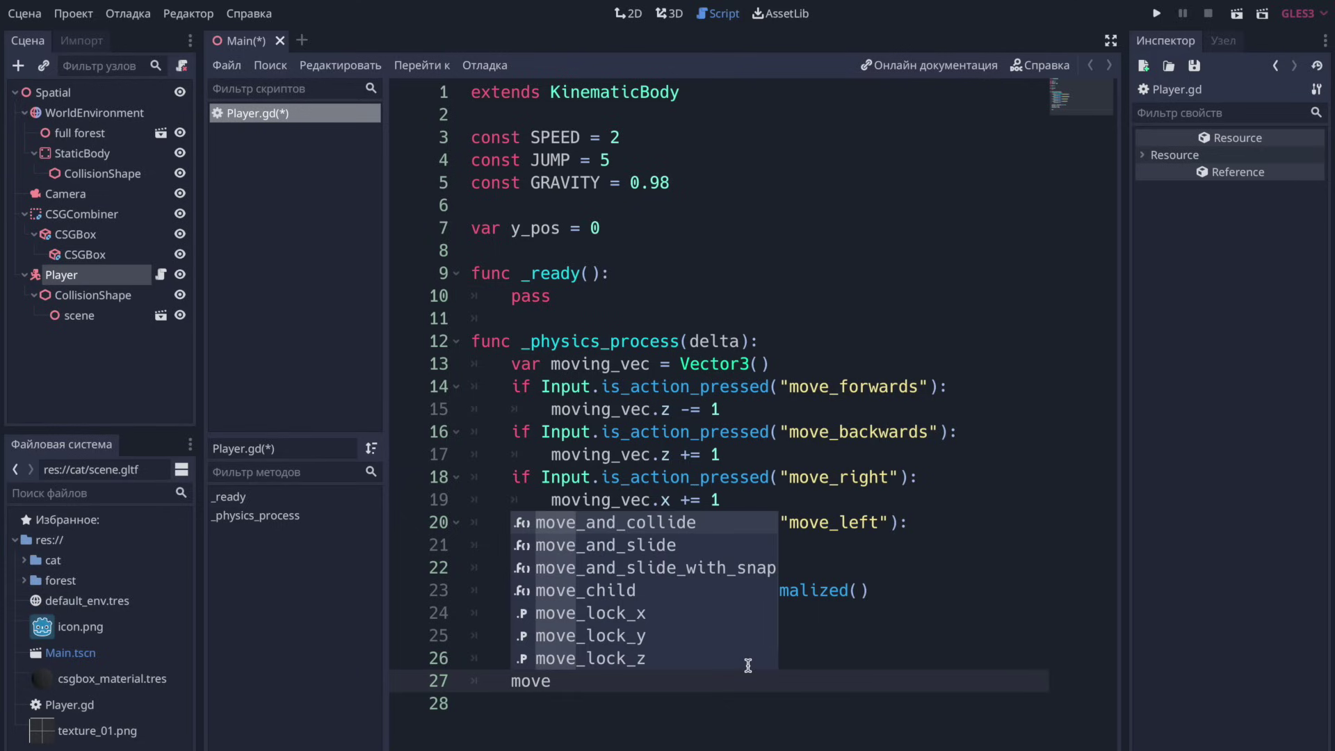
key(Down)
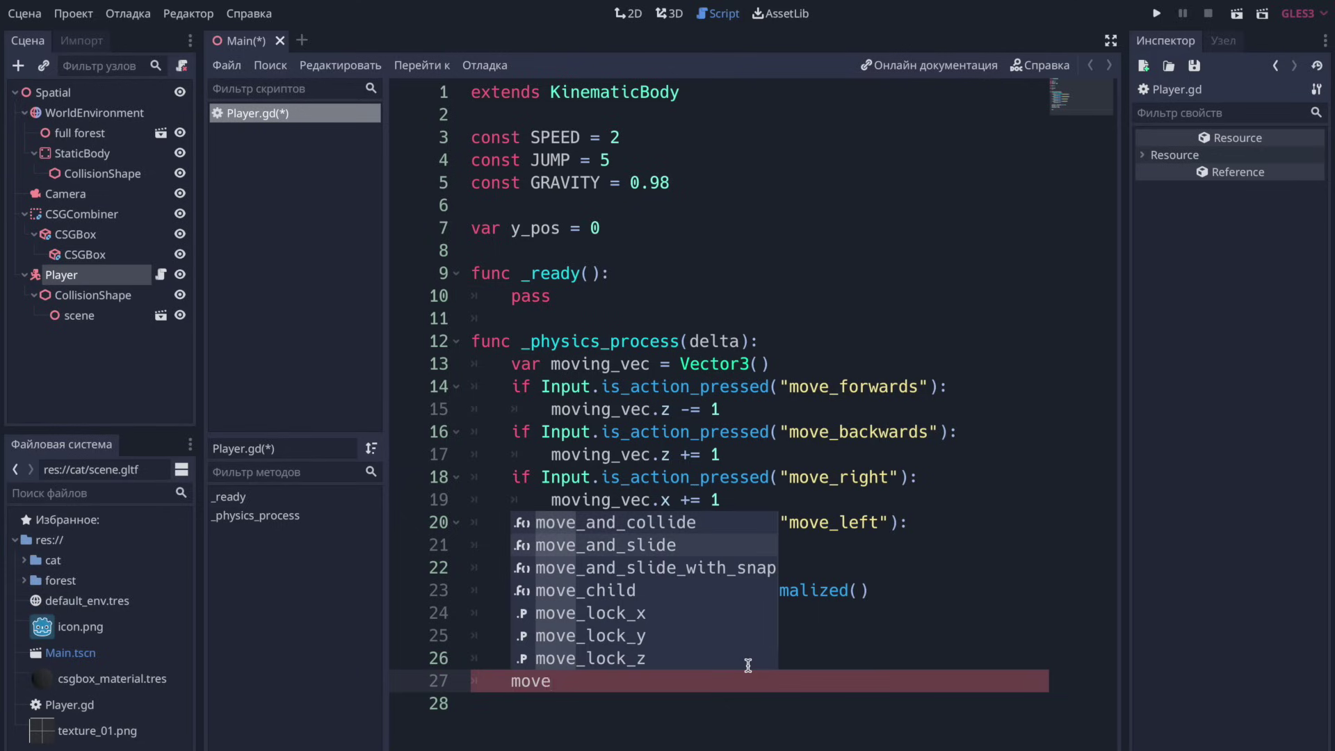
key(Return)
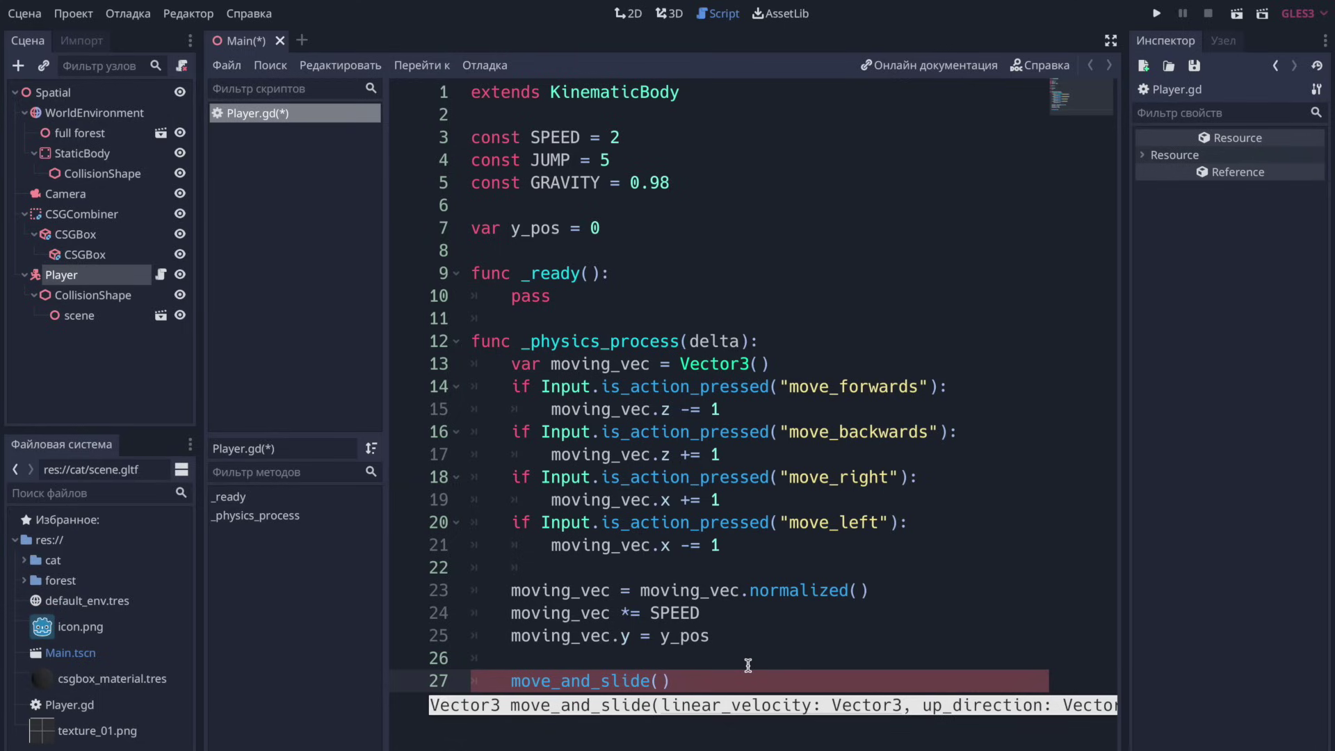
text(mo)
key(Down)
key(Down)
text(vi)
key(Return)
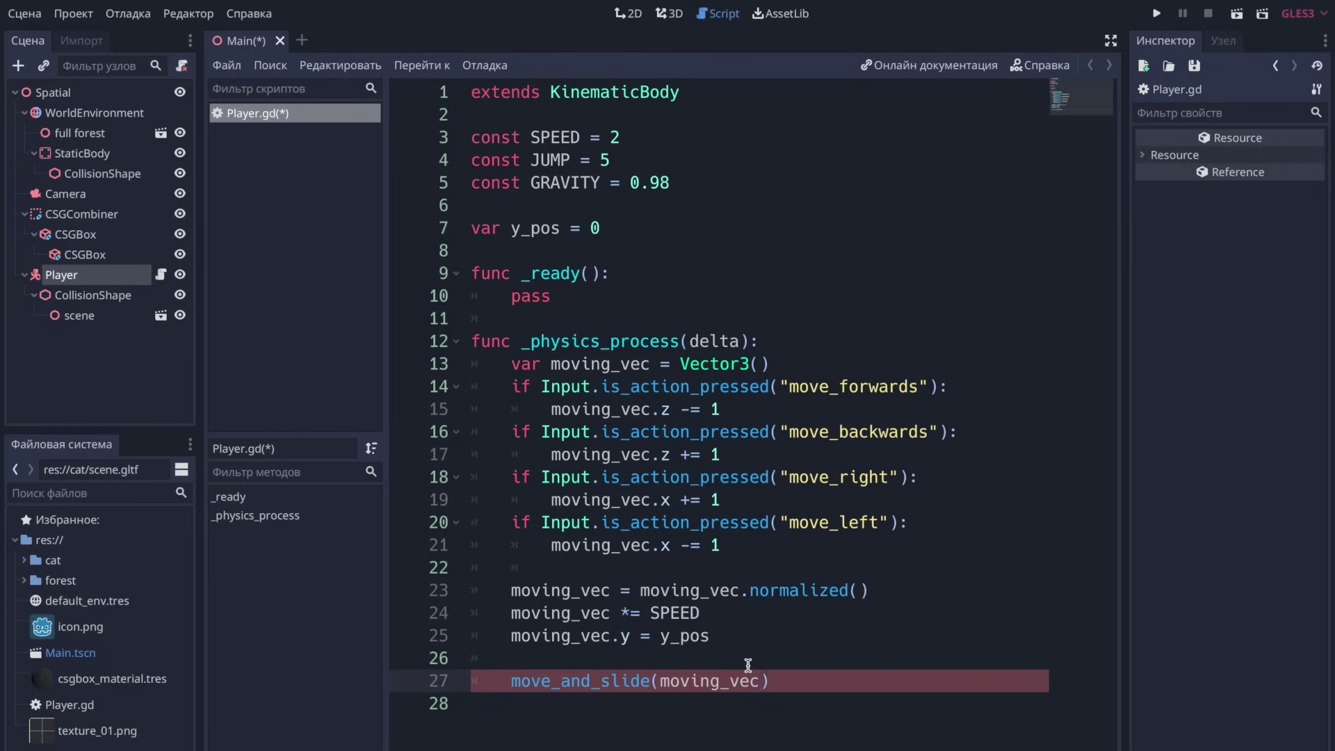
text(,)
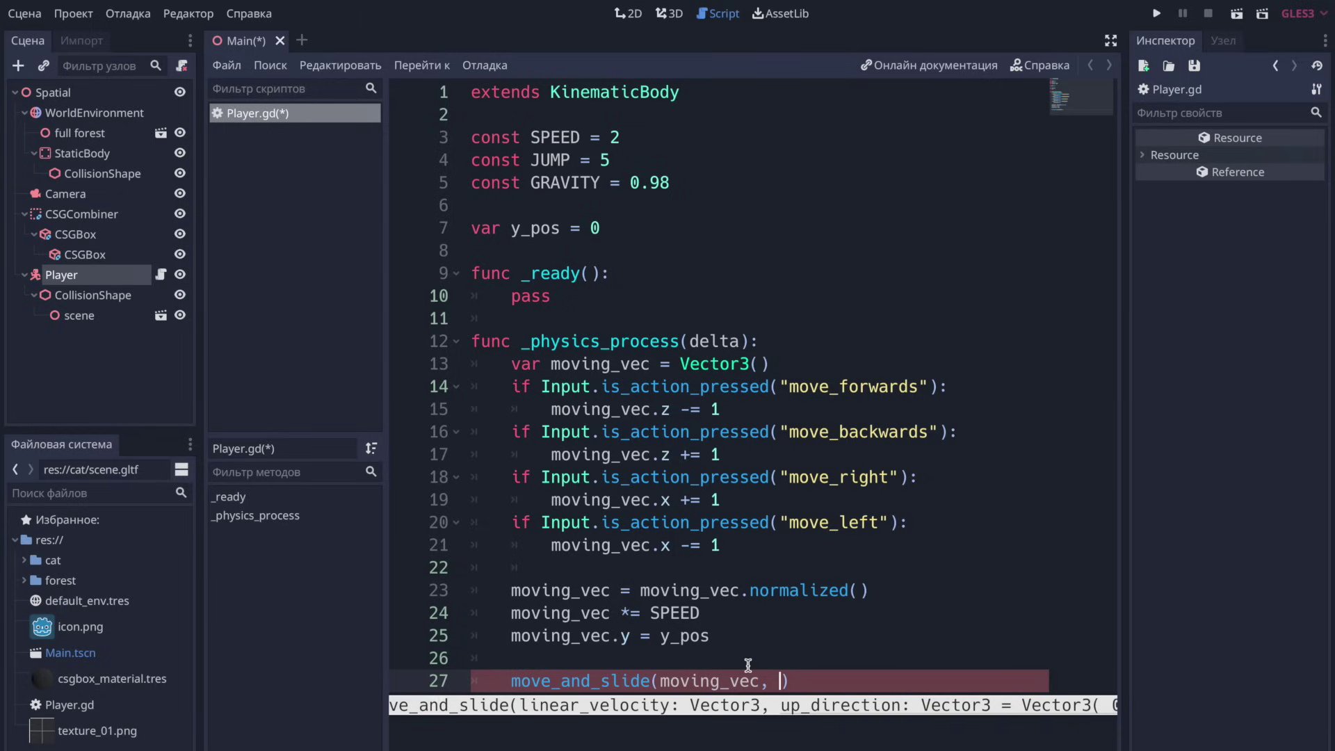
text(V)
text(ec)
key(Down)
key(Return)
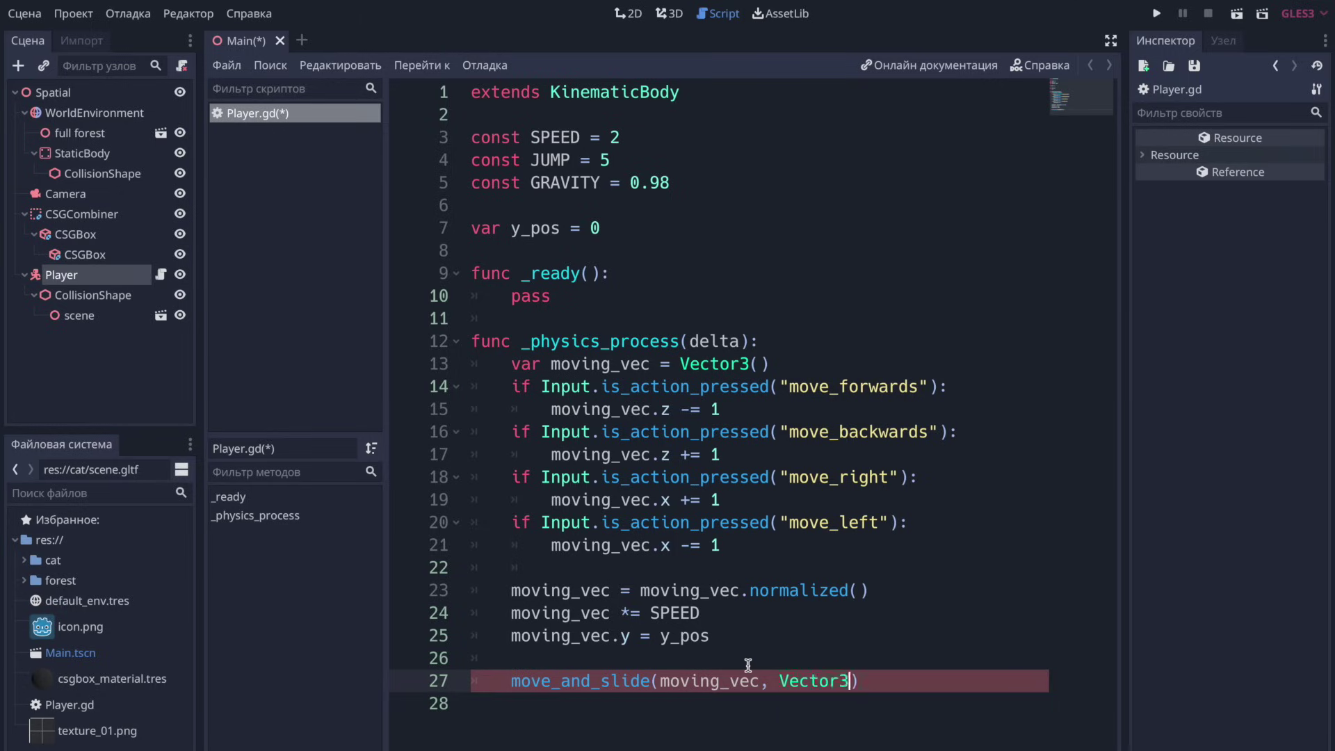
text((0, 1, 0)
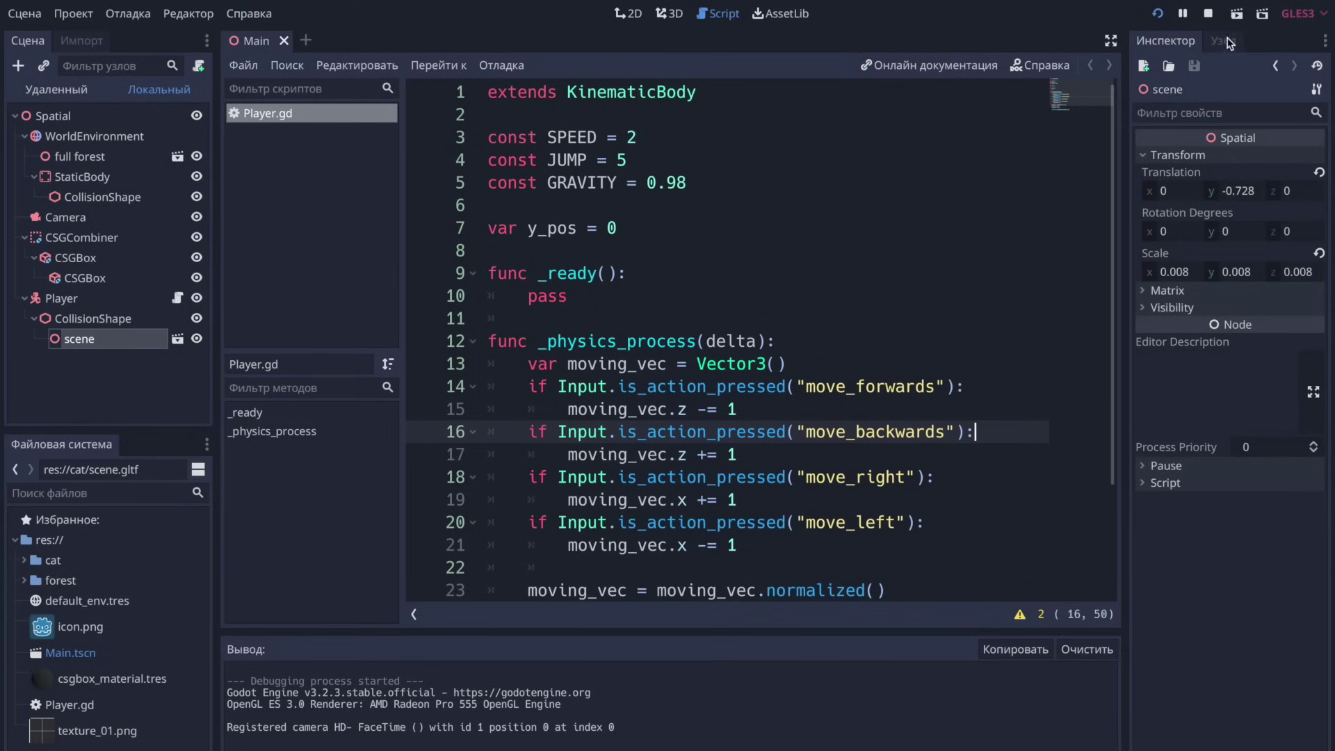
click(1158, 14)
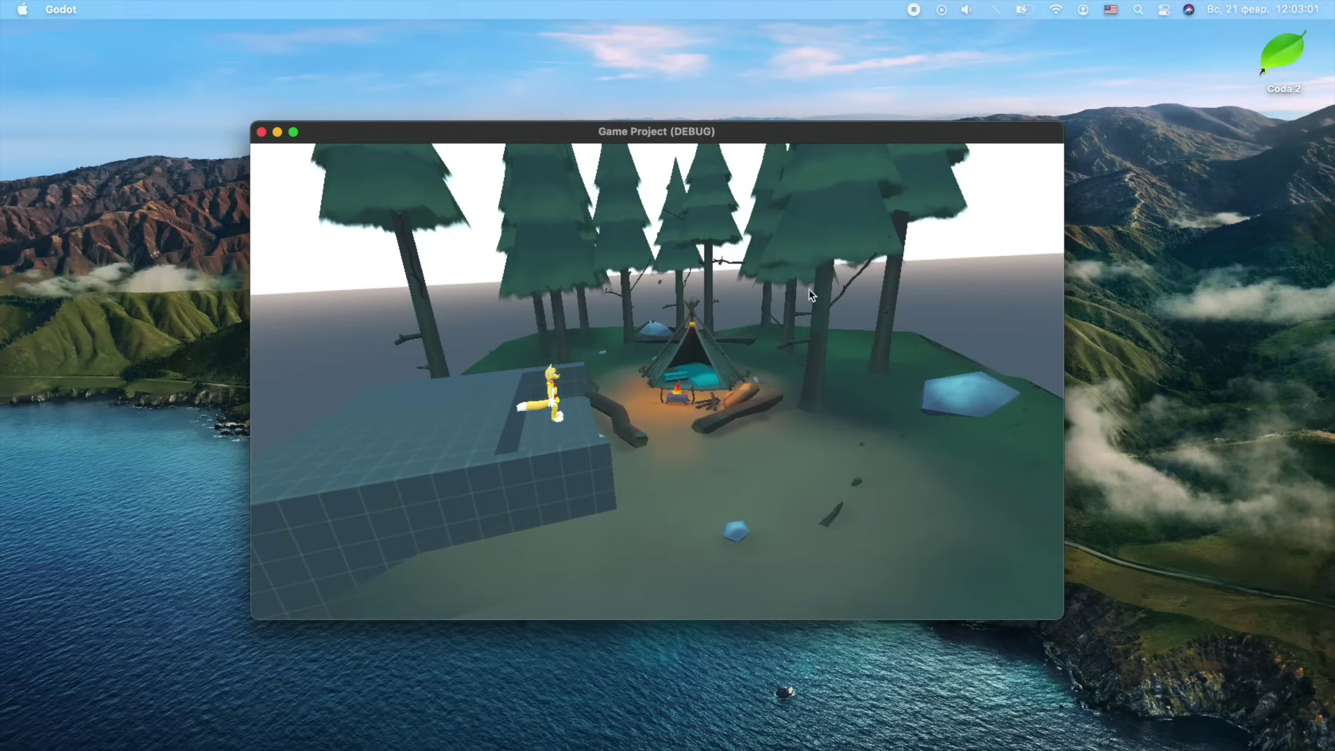
key(d)
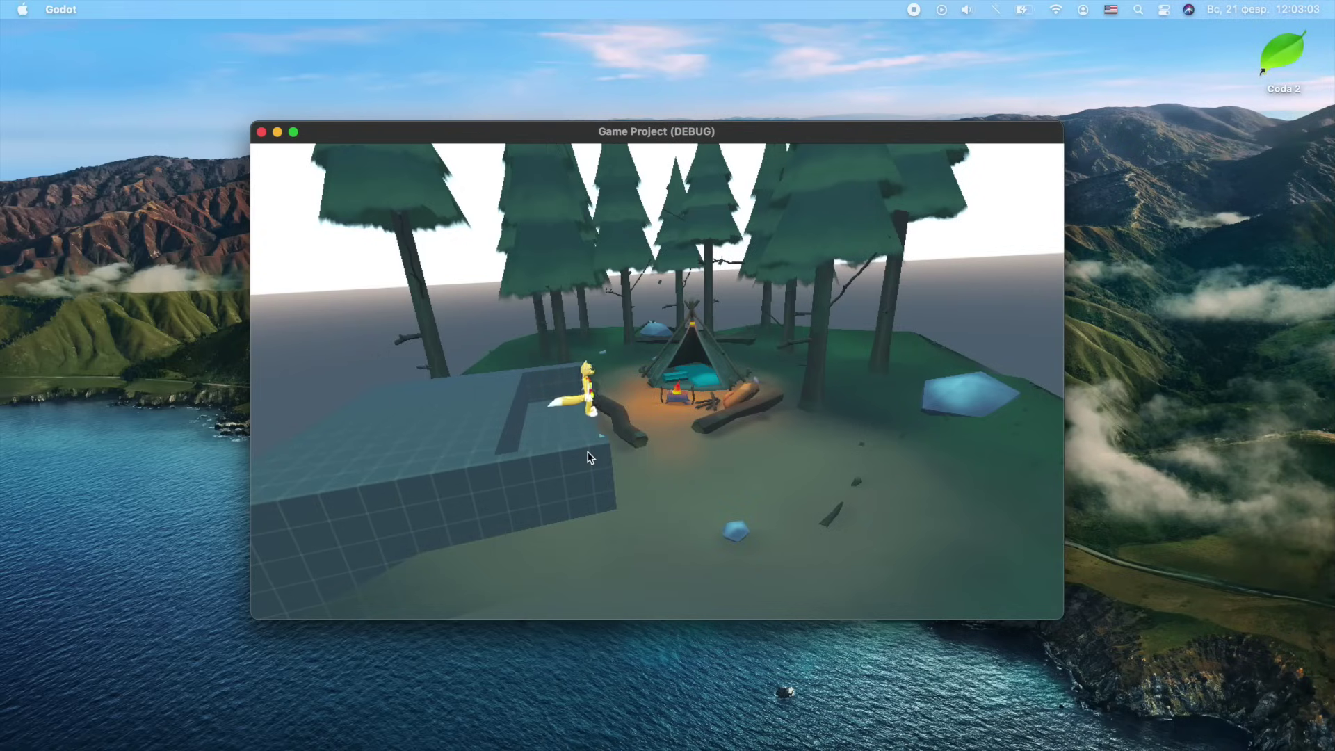
key(d)
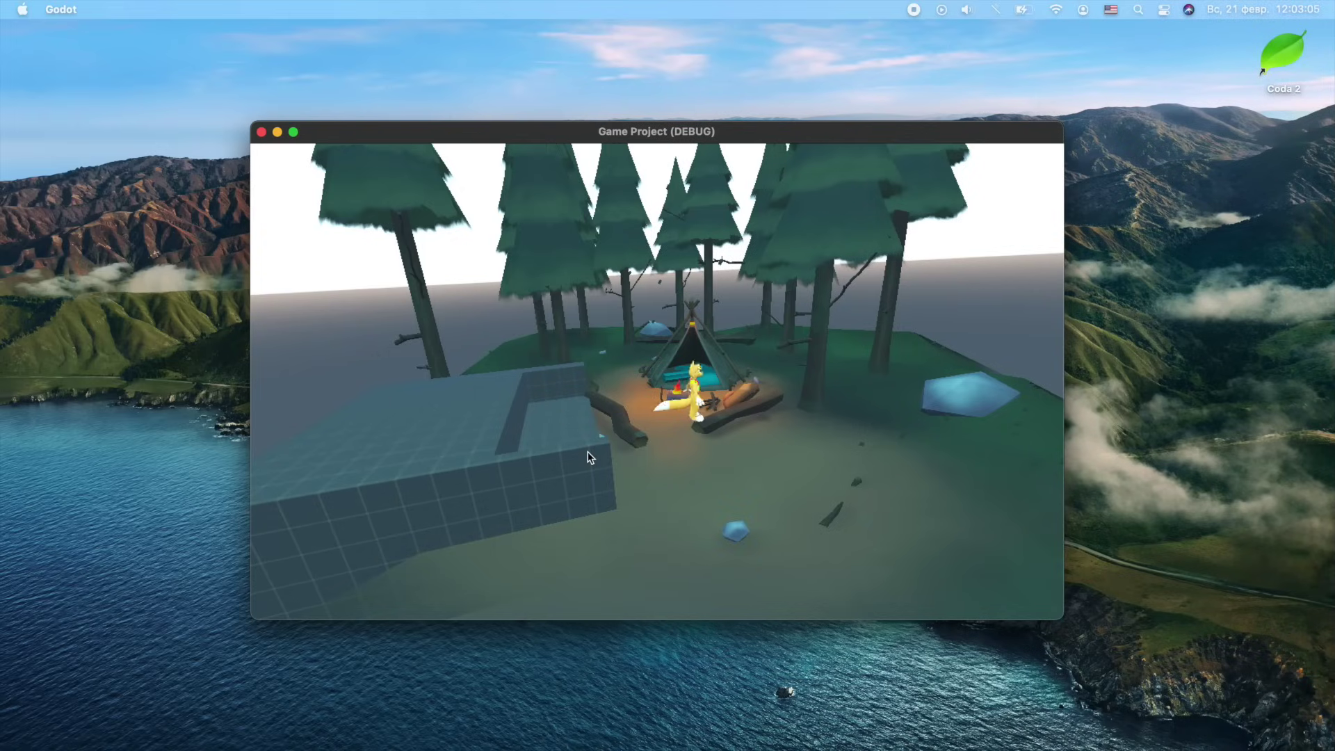
key(a)
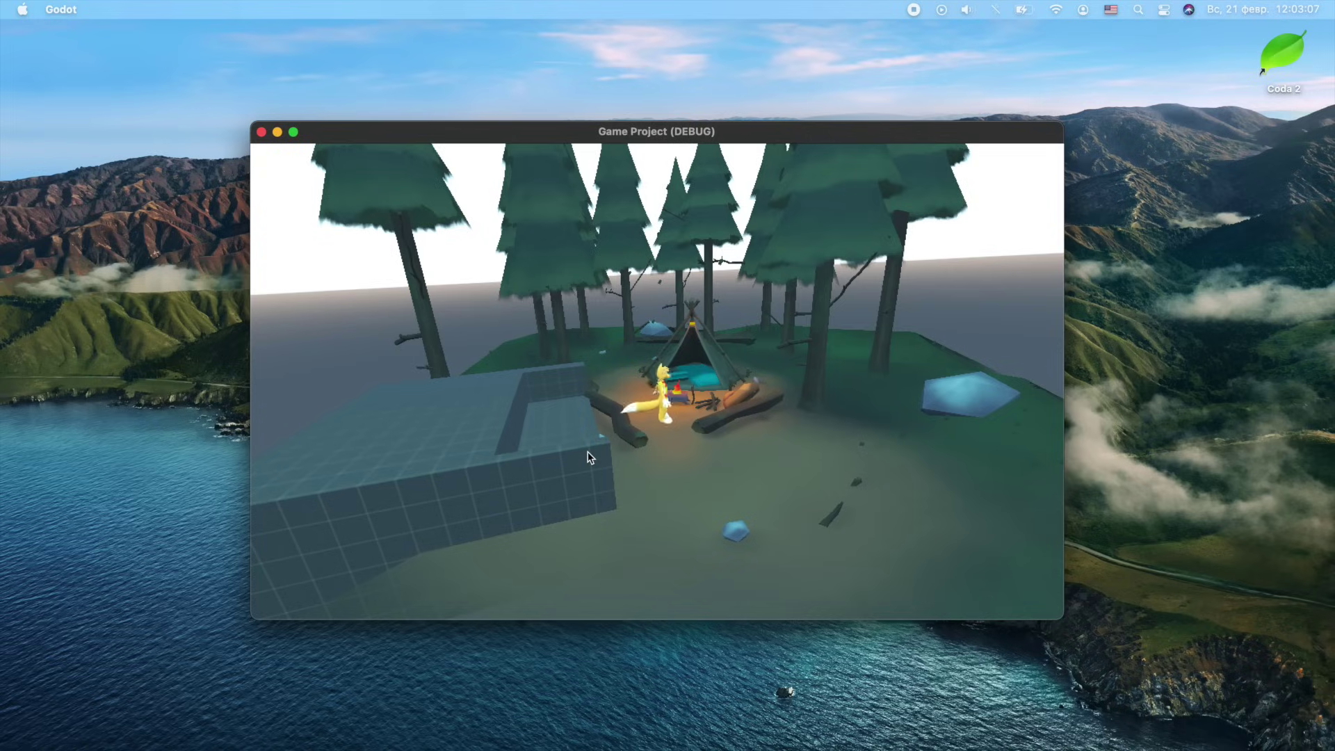
key(d)
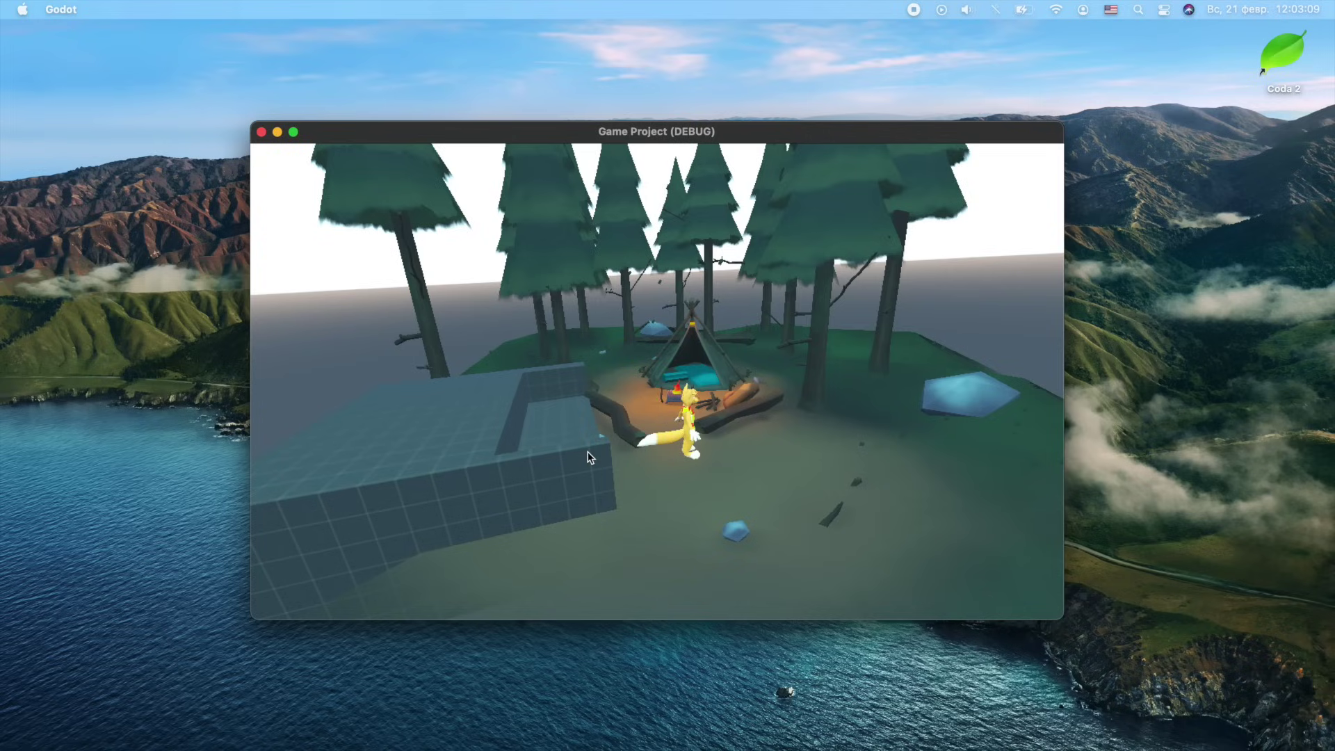
key(d)
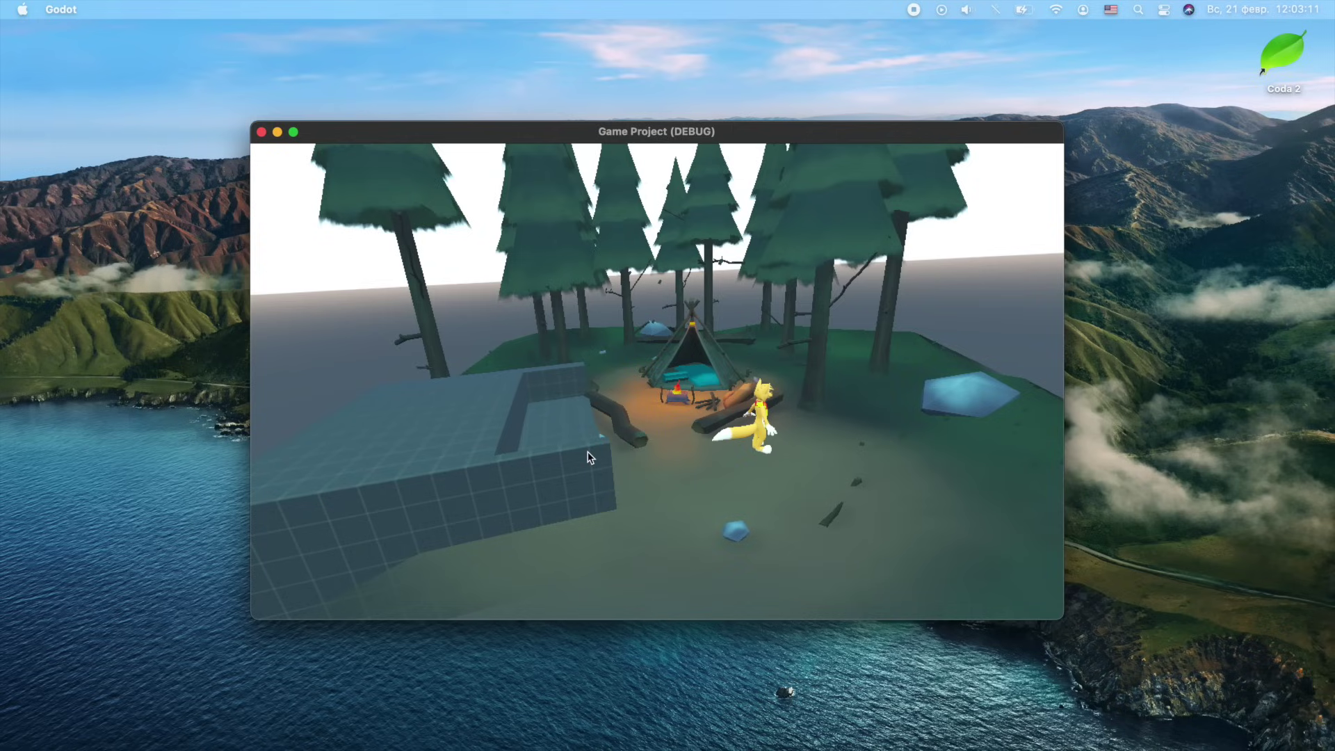
key(d)
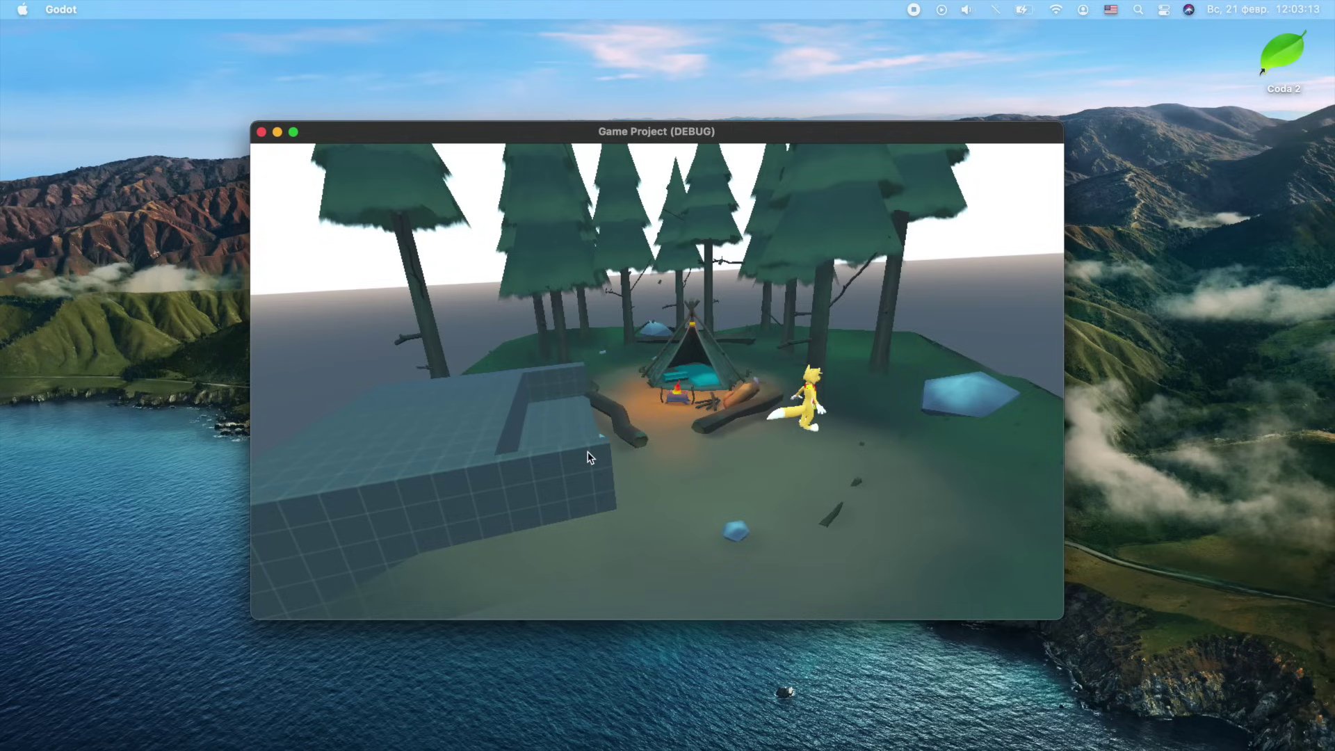
key(a)
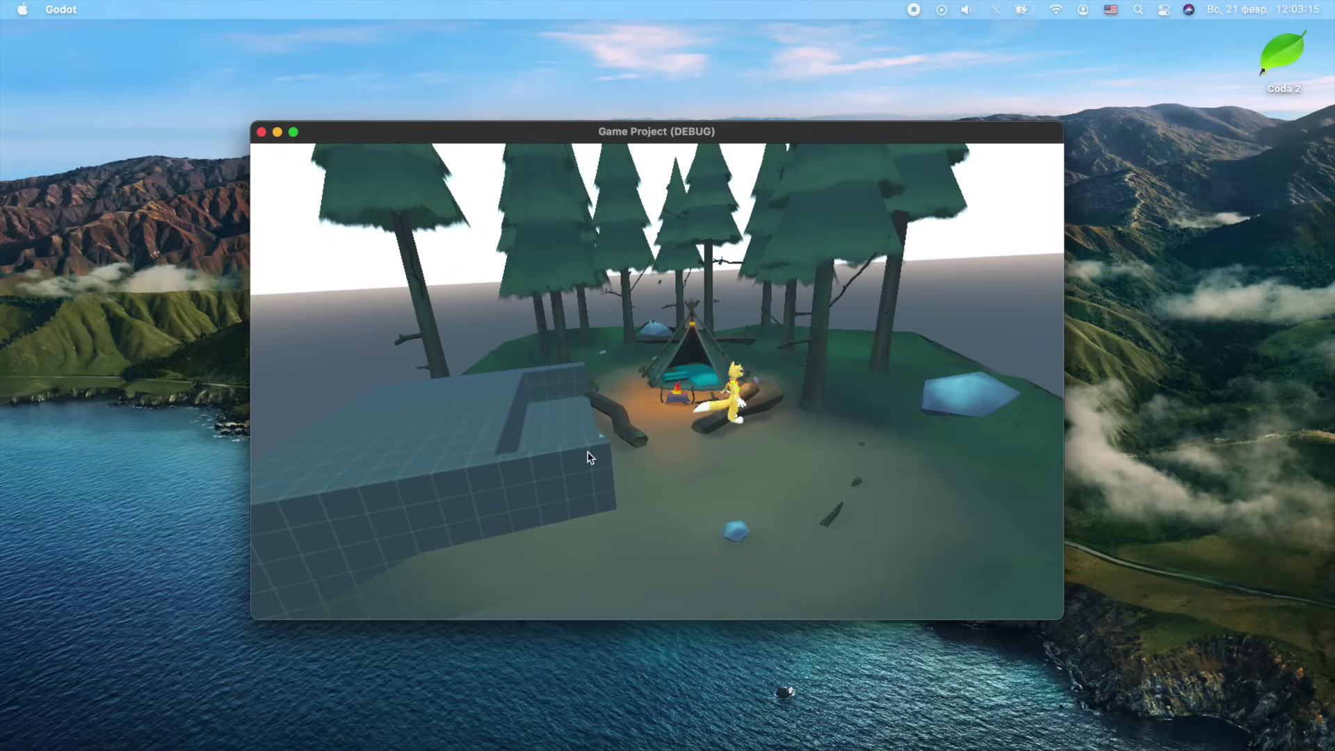
key(a)
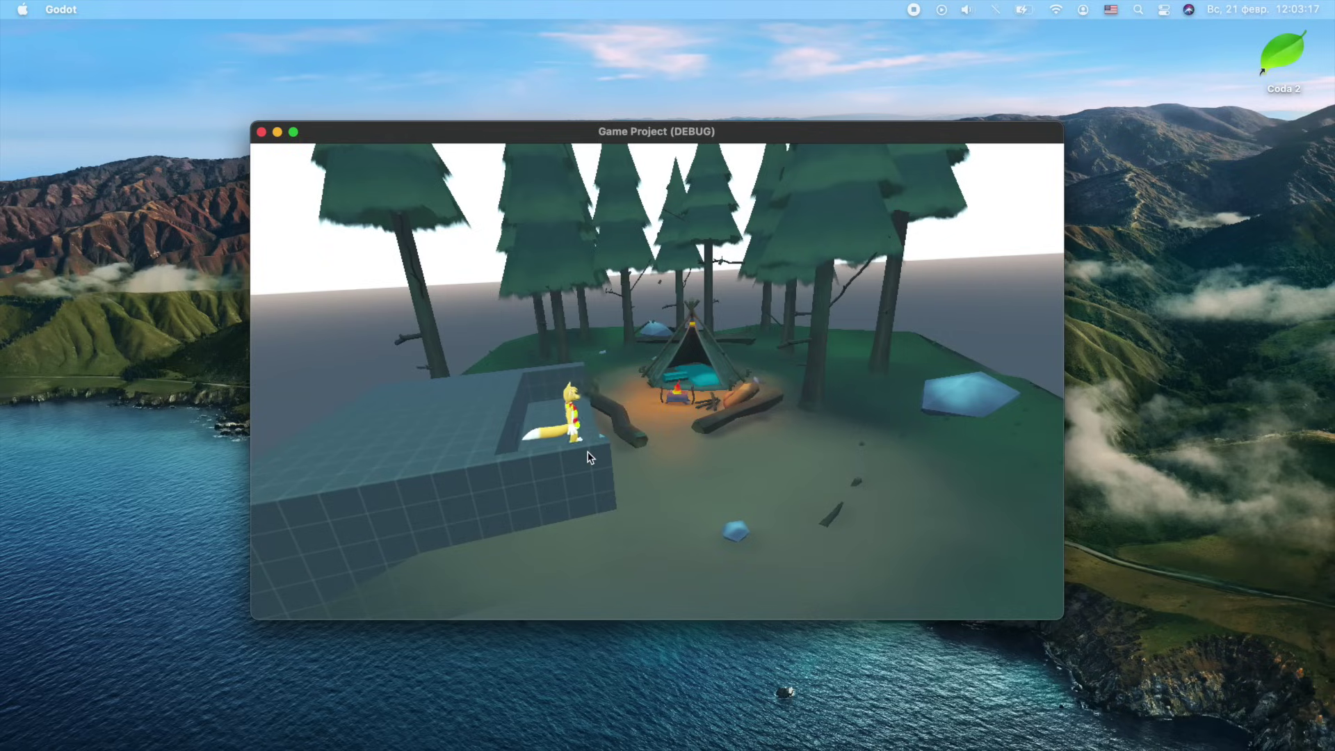
key(d)
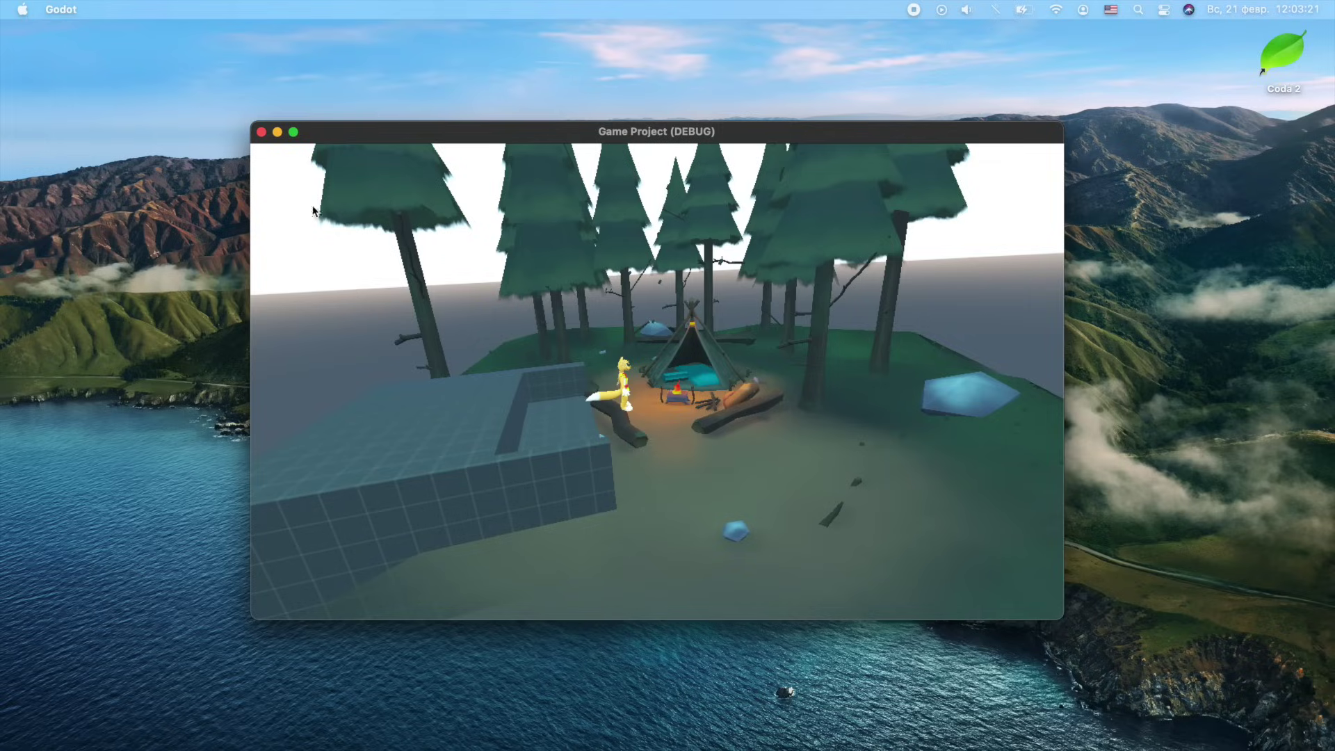
click(261, 131)
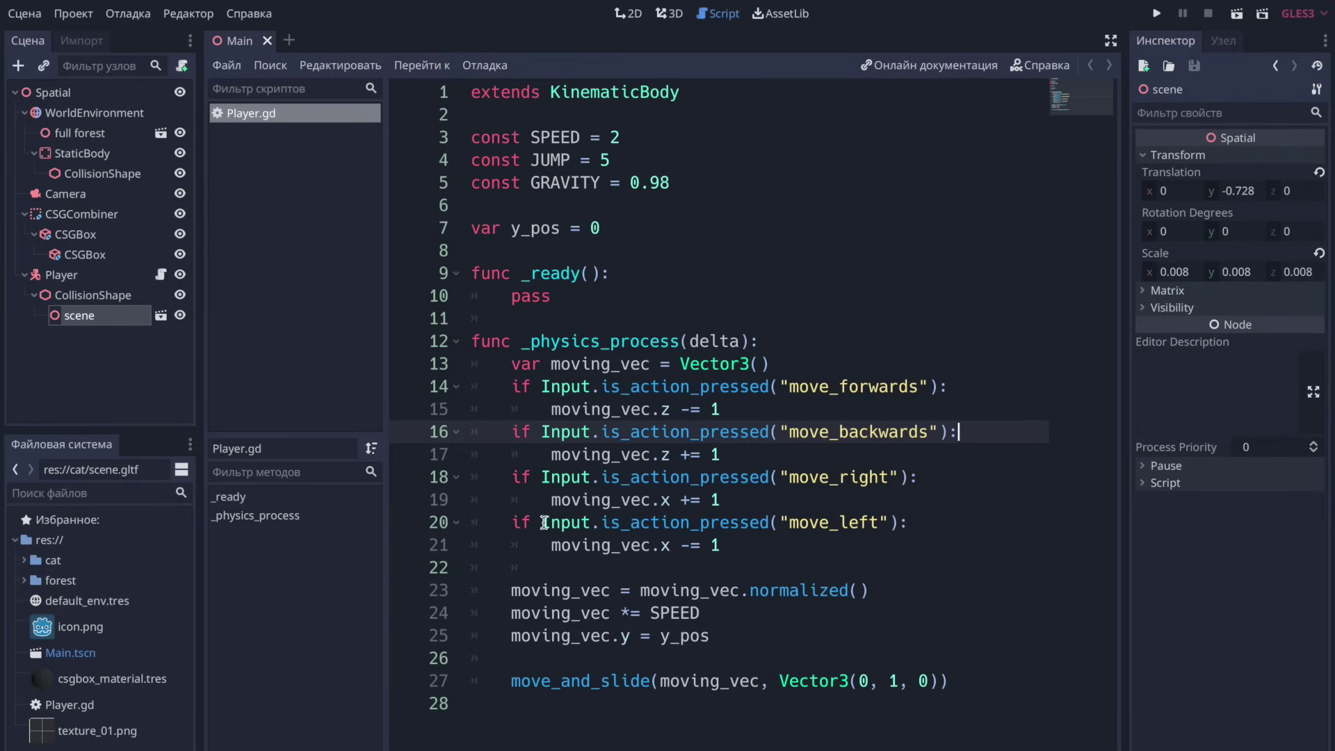
Replace 'moving_vec.x += 1' on line 19 with an autocompleted rotate call, editing its axis letter.
drag(551, 500, 737, 504)
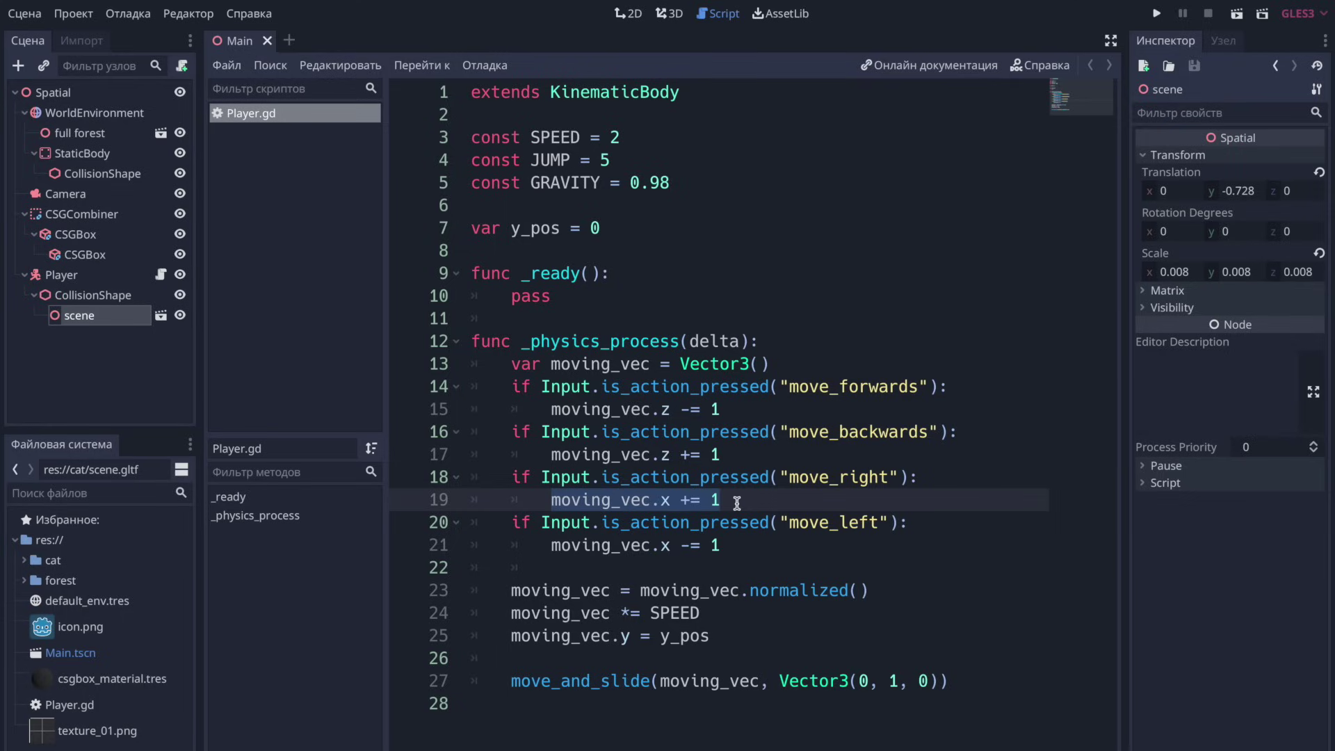
key(BackSpace)
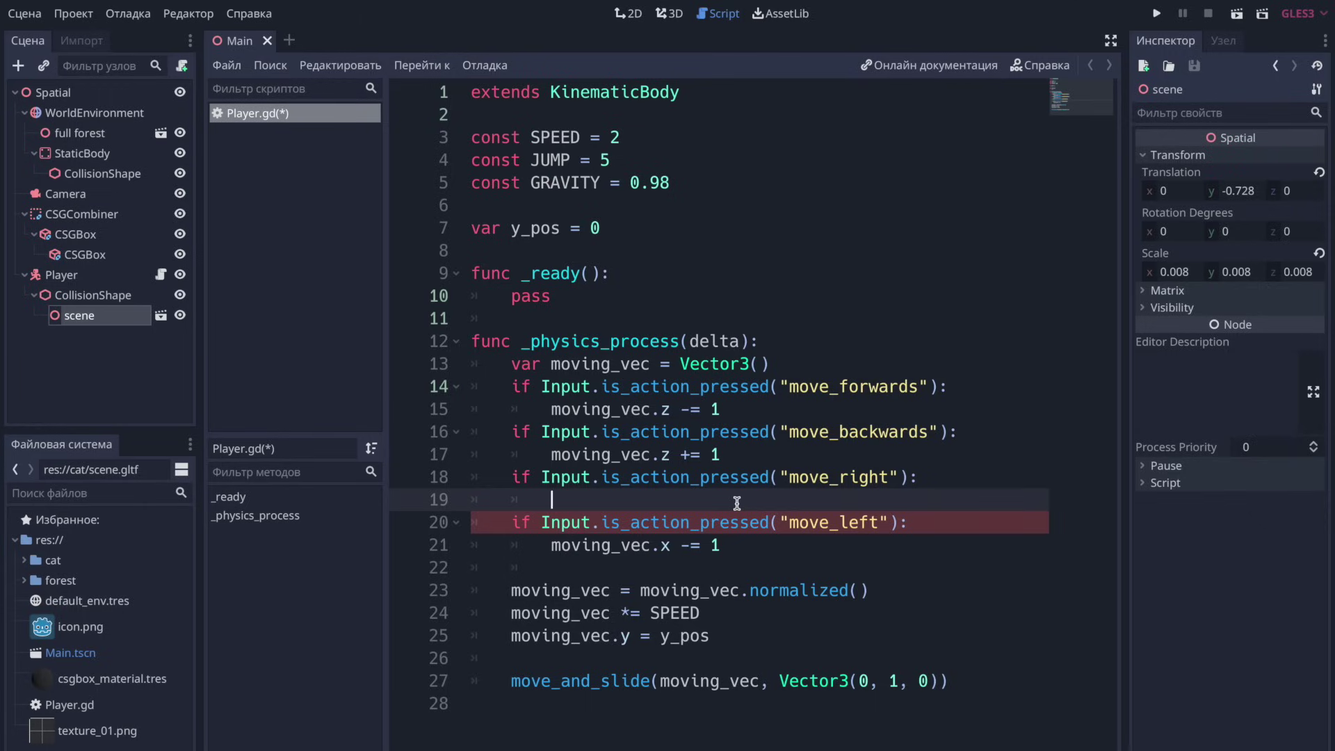
text(rotate)
key(Down)
key(Down)
key(Down)
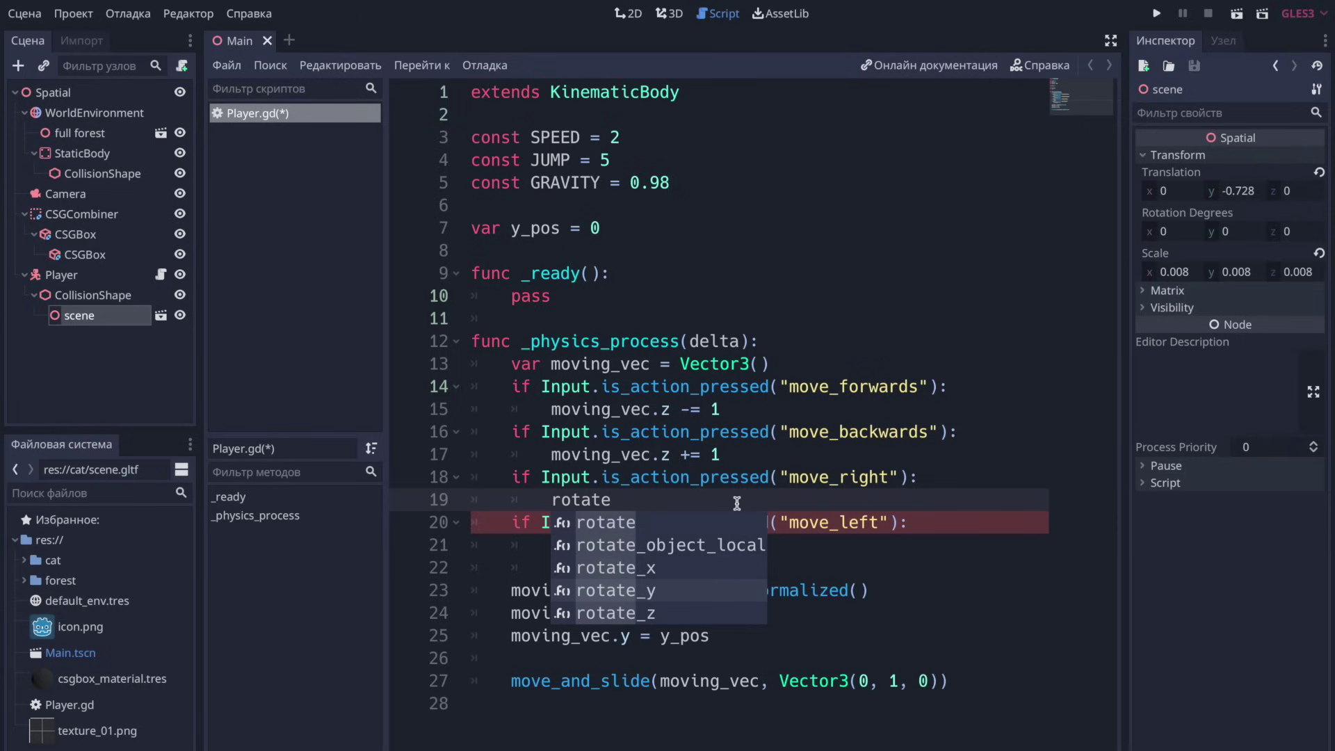
key(Return)
key(Left)
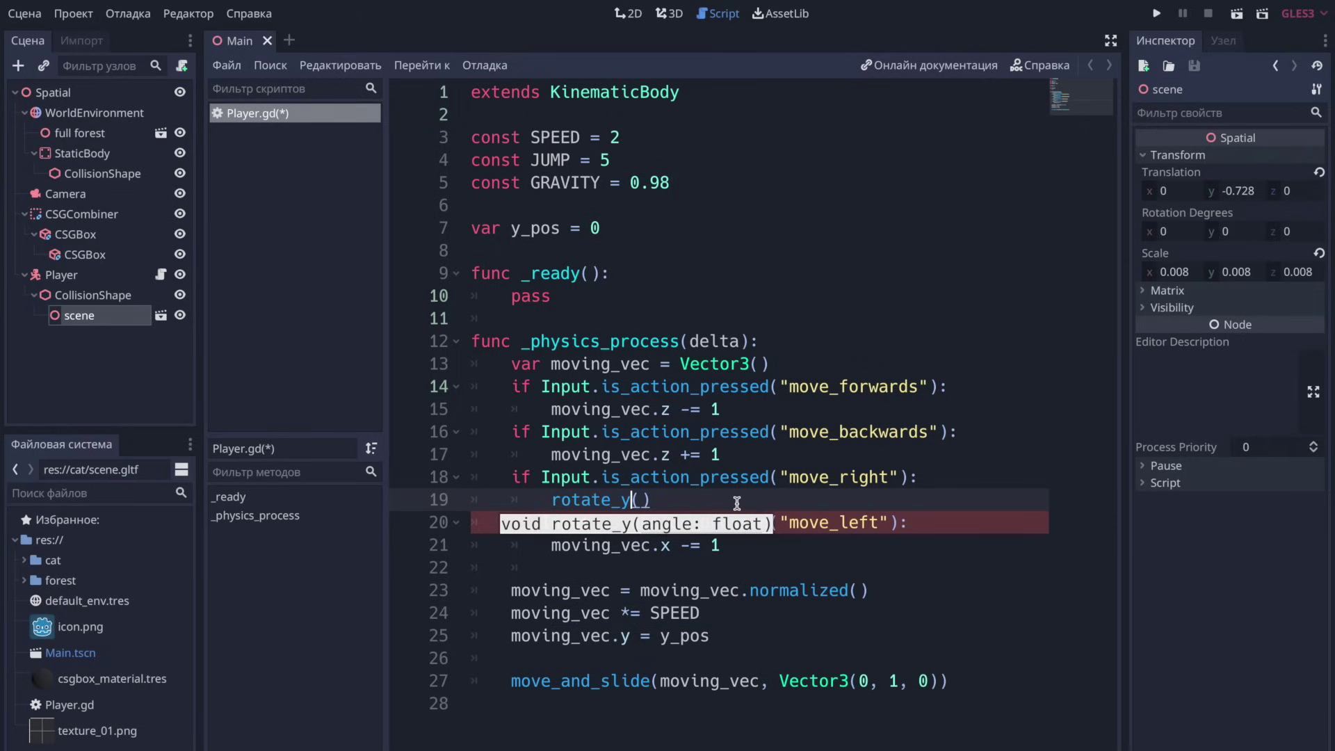
key(Left)
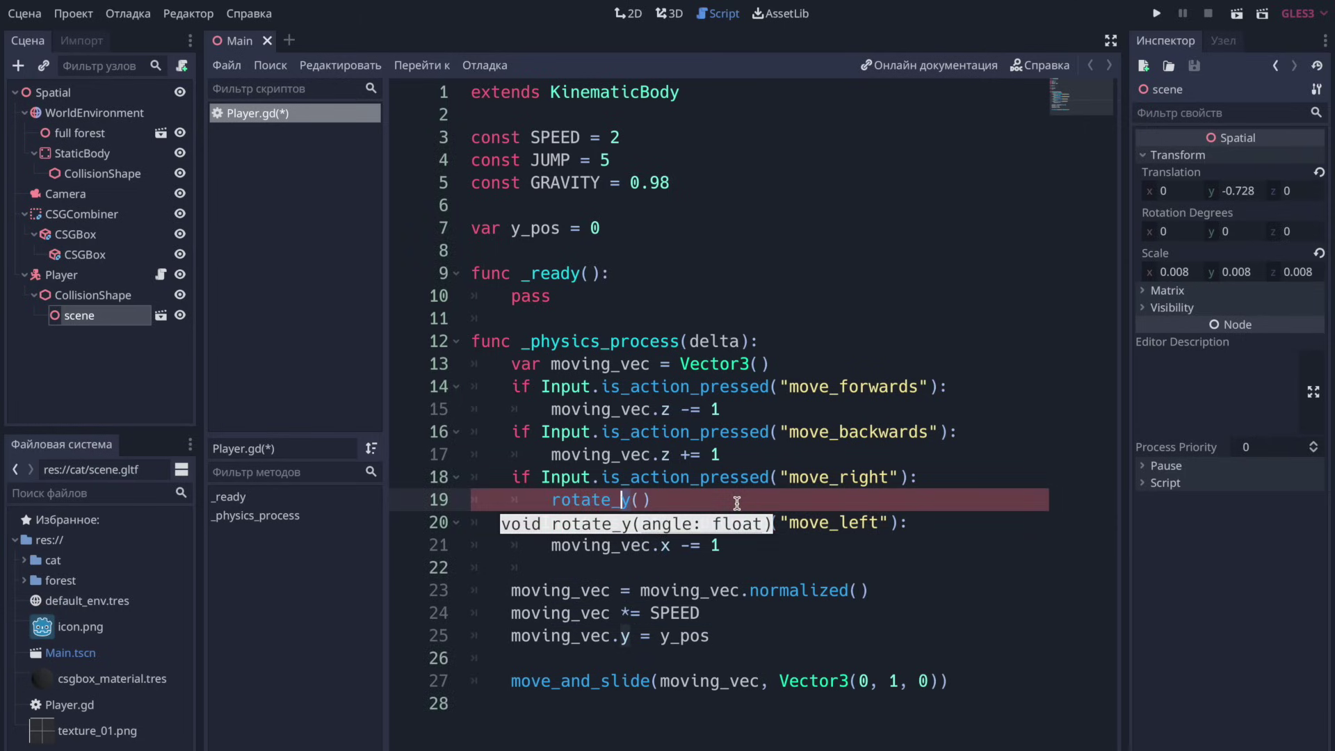
key(Delete)
text(x)
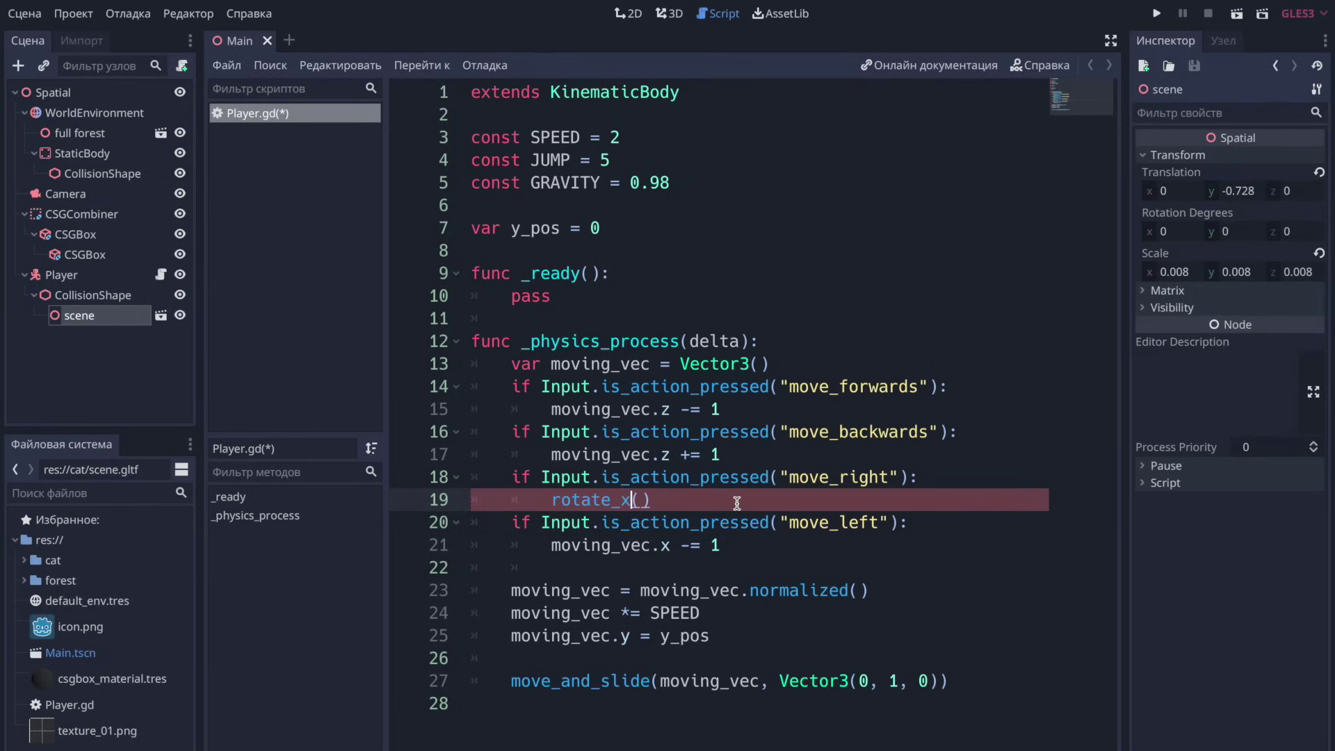
key(BackSpace)
Set the axis letter back to y so line 19 calls rotate_y().
text(z)
key(BackSpace)
text(y)
key(Right)
Check the Player node's Y rotation in the 3D view, undo the accidental change, and return to the script.
click(670, 14)
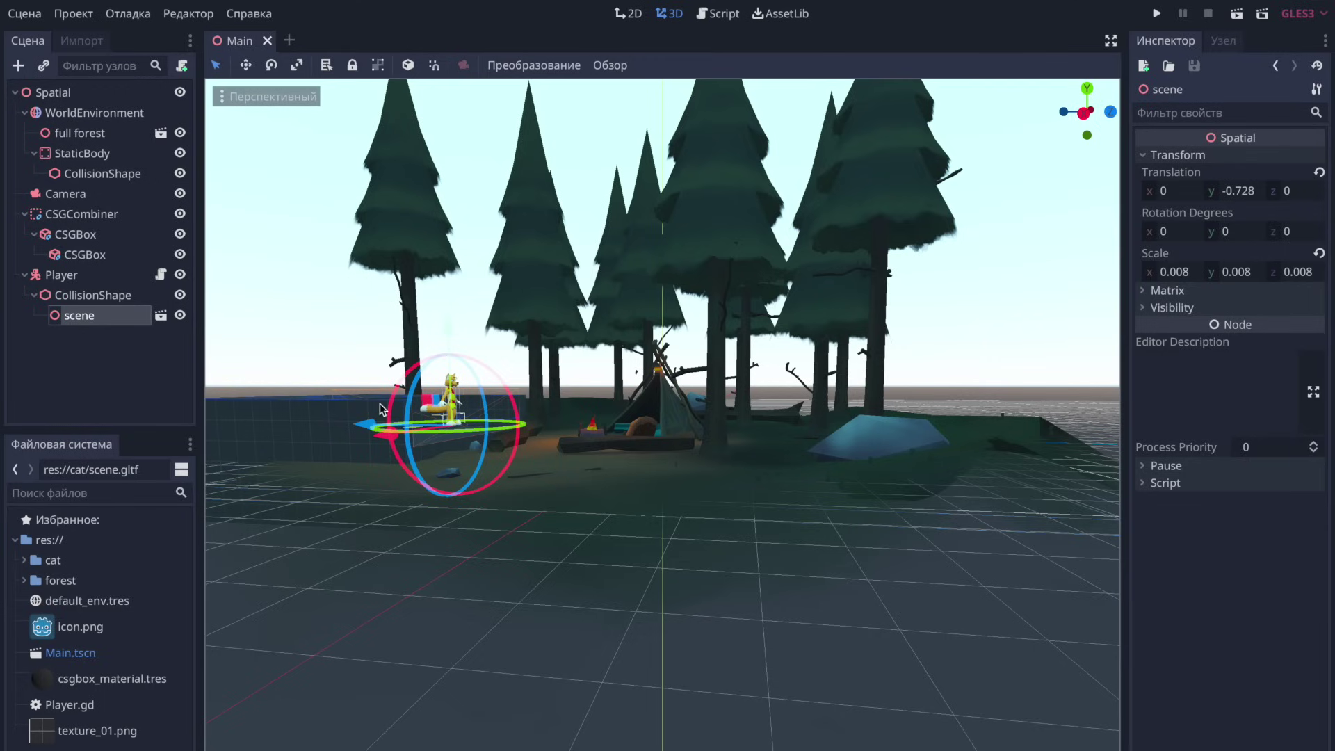
click(72, 278)
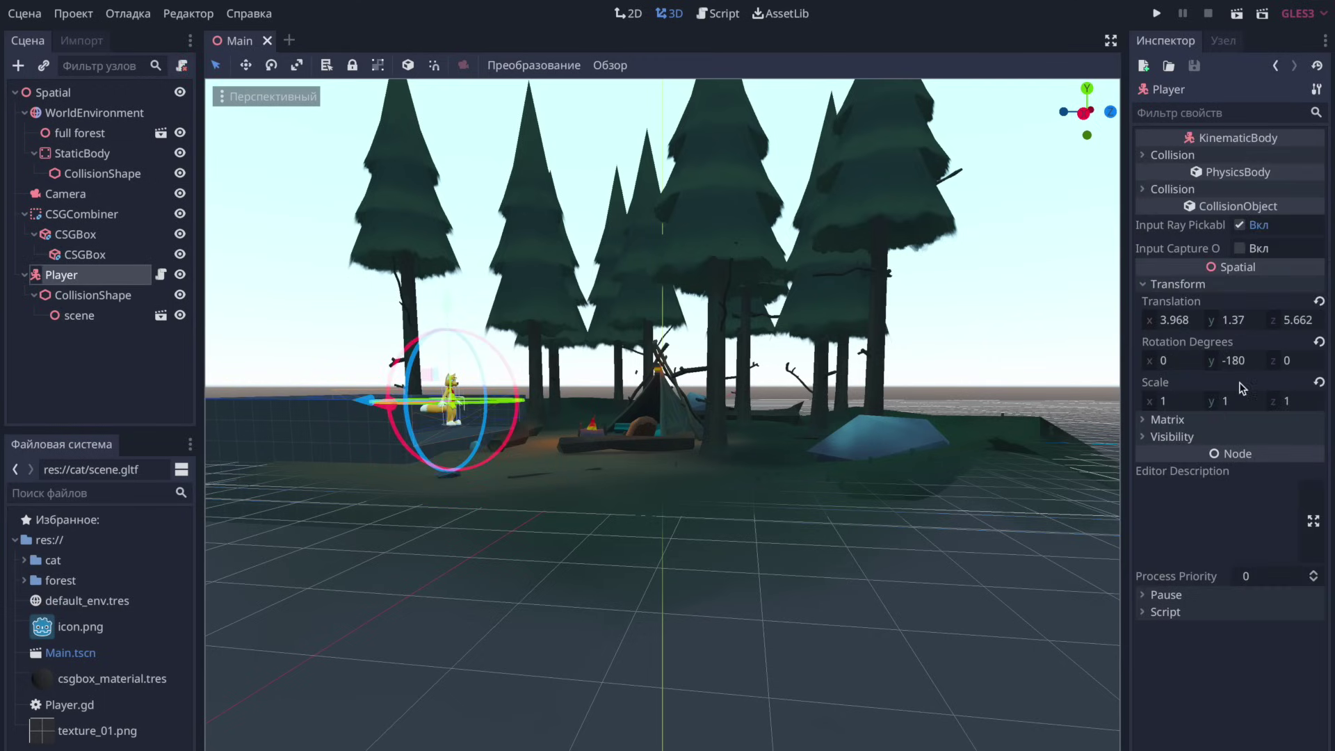
drag(1235, 360, 1237, 364)
text(20)
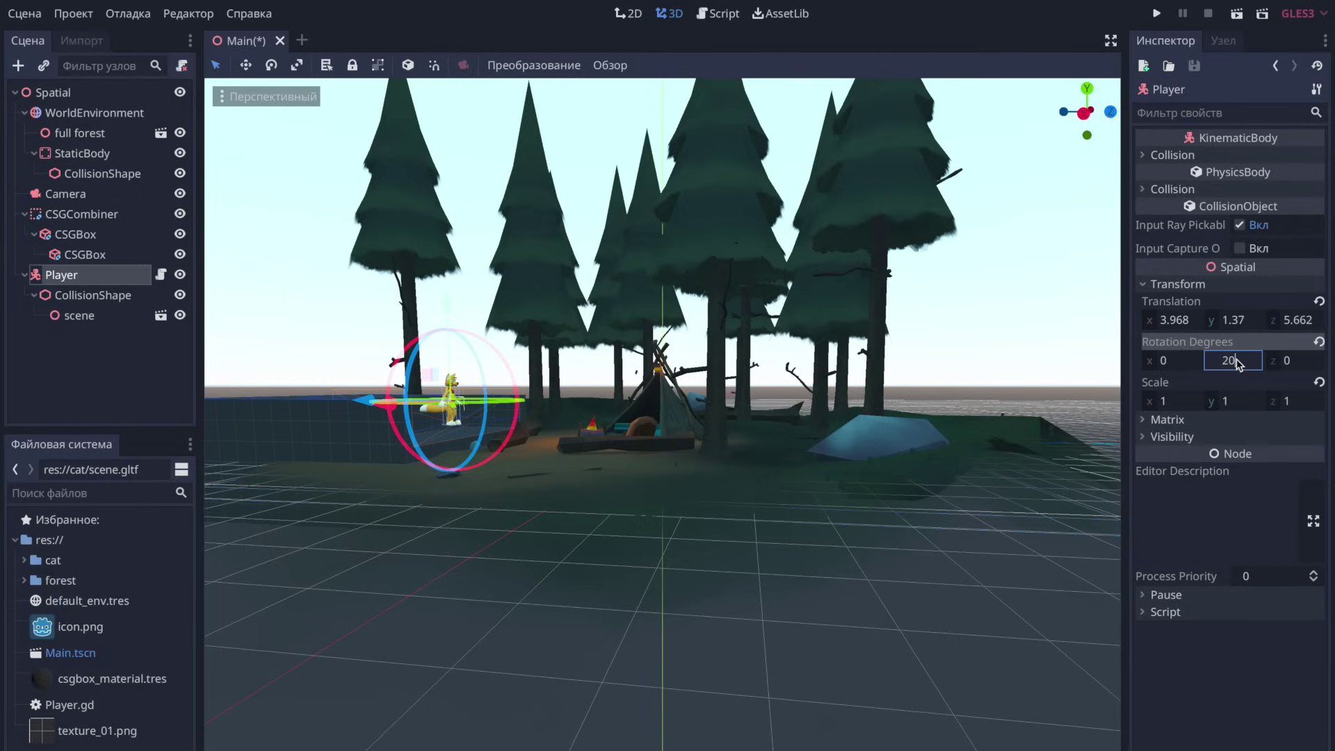
click(423, 438)
key(ctrl+z)
click(719, 13)
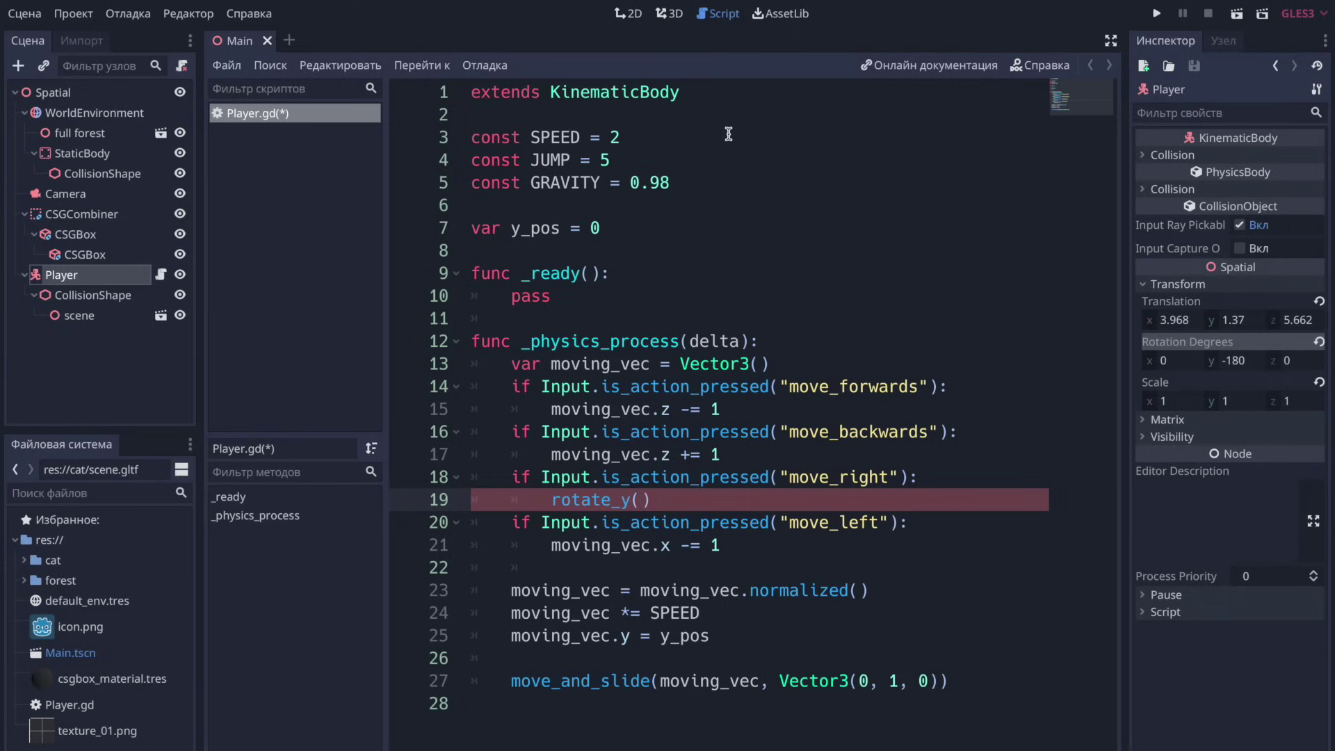
Make move_right call rotate_y(-ROTATE) and declare 'const ROTATE = 5' below GRAVITY.
text(-RO)
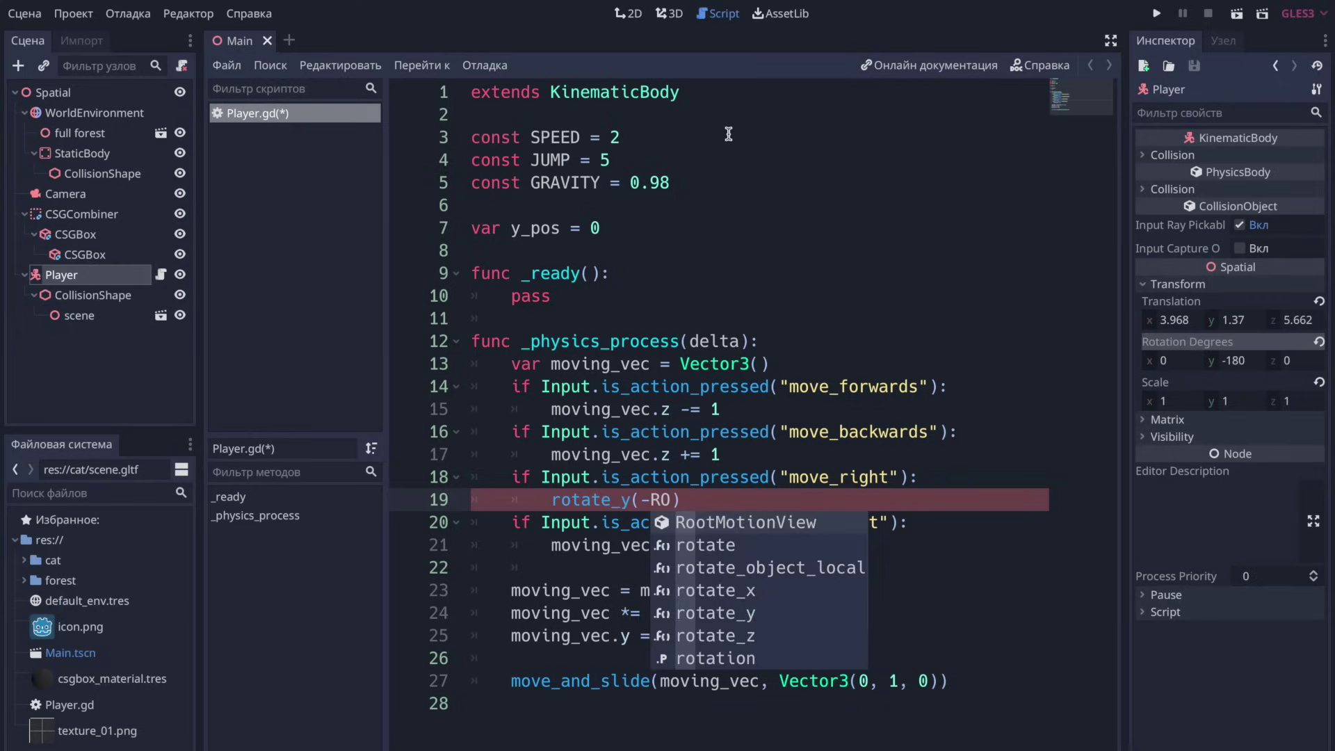
text(TAT)
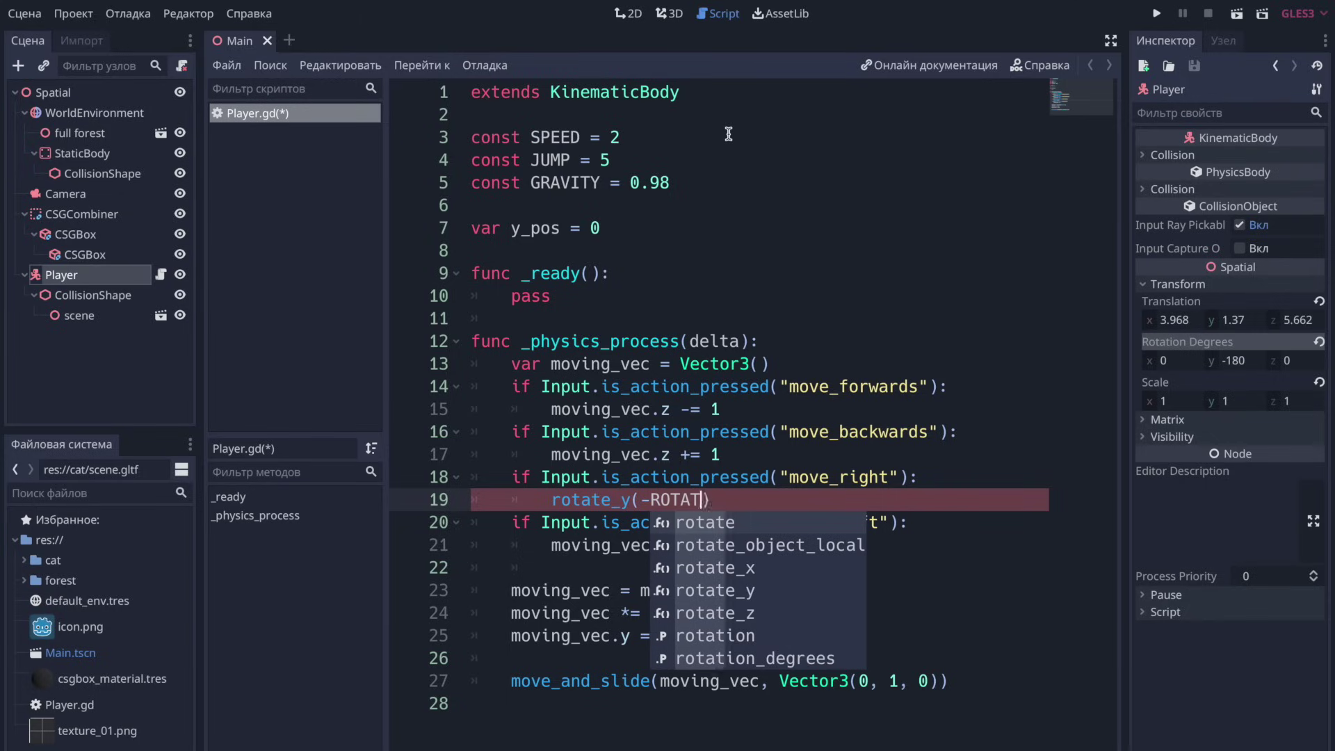
text(E)
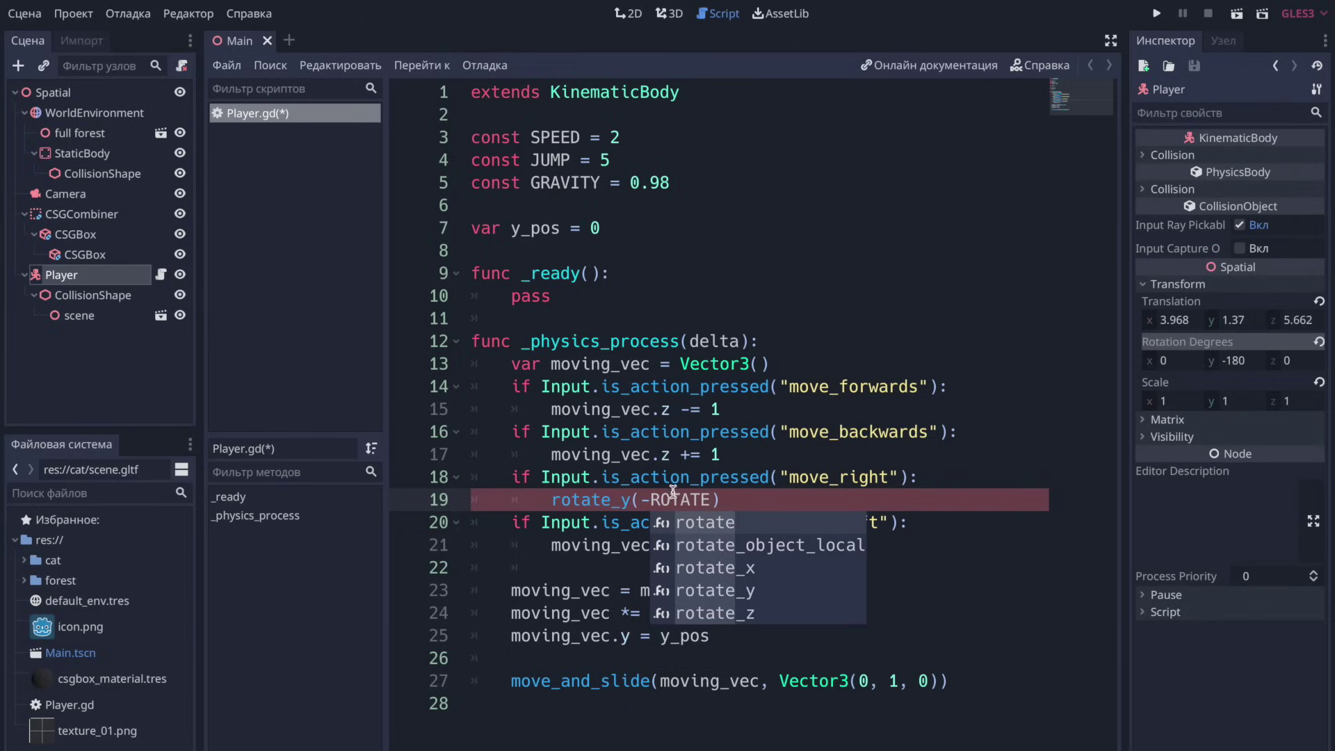
double_click(678, 500)
click(696, 186)
key(Return)
text(const )
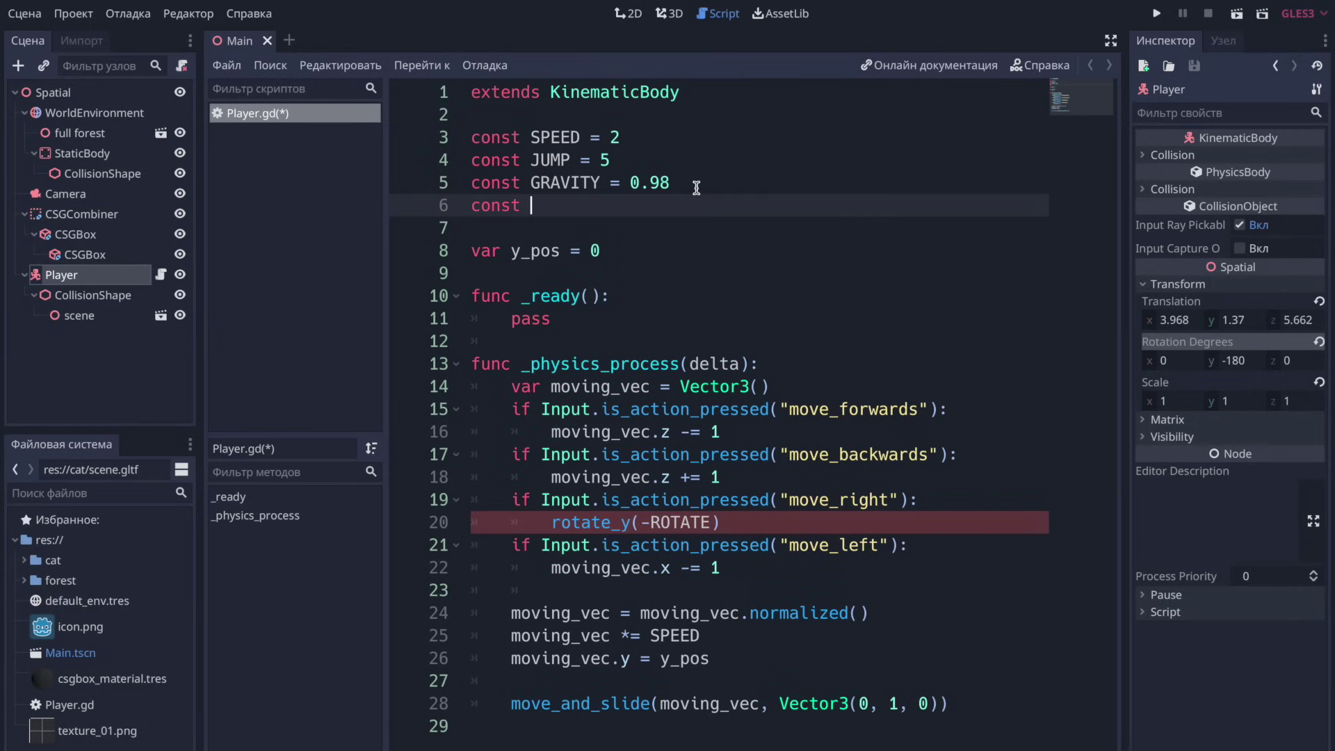
text(ROTATE = )
text(5)
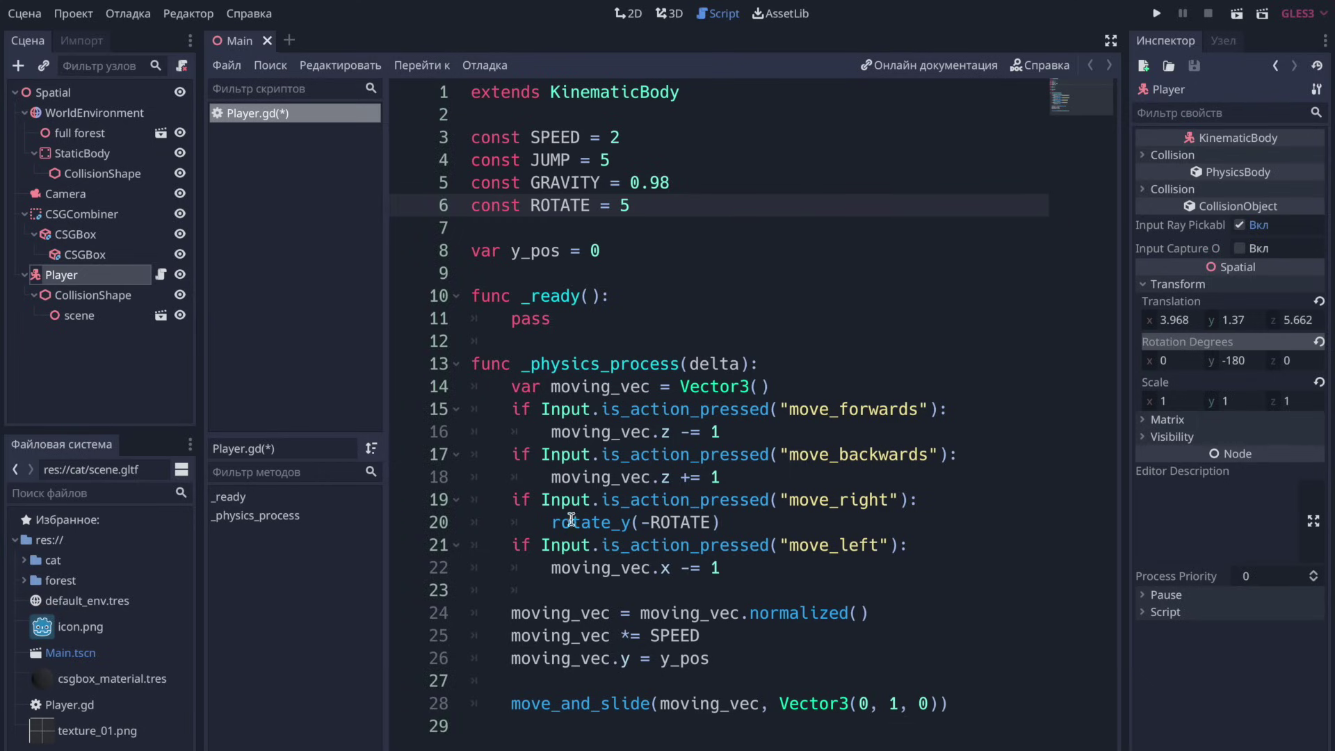
Replace move_left's 'moving_vec.x -= 1' with rotate_y(ROTATE).
drag(552, 522, 722, 522)
key(ctrl+c)
drag(723, 569, 551, 569)
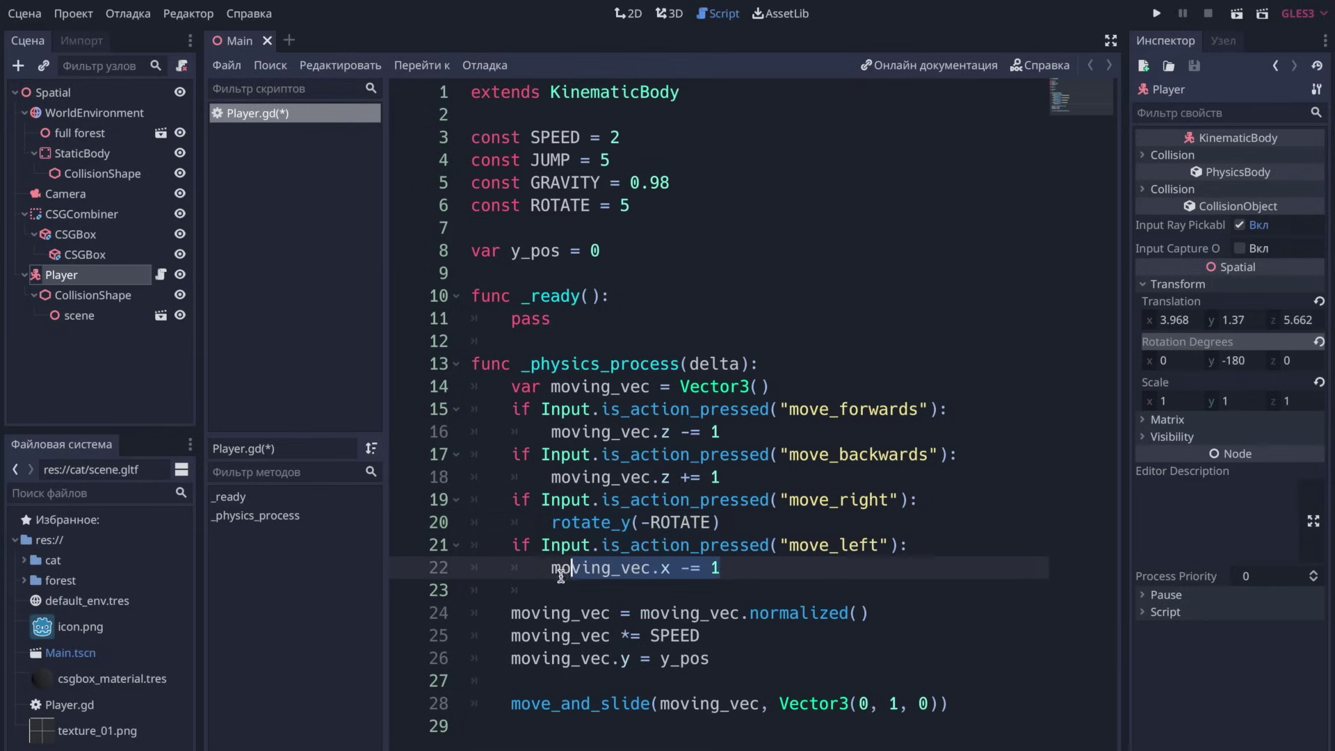
key(ctrl+v)
click(650, 569)
key(BackSpace)
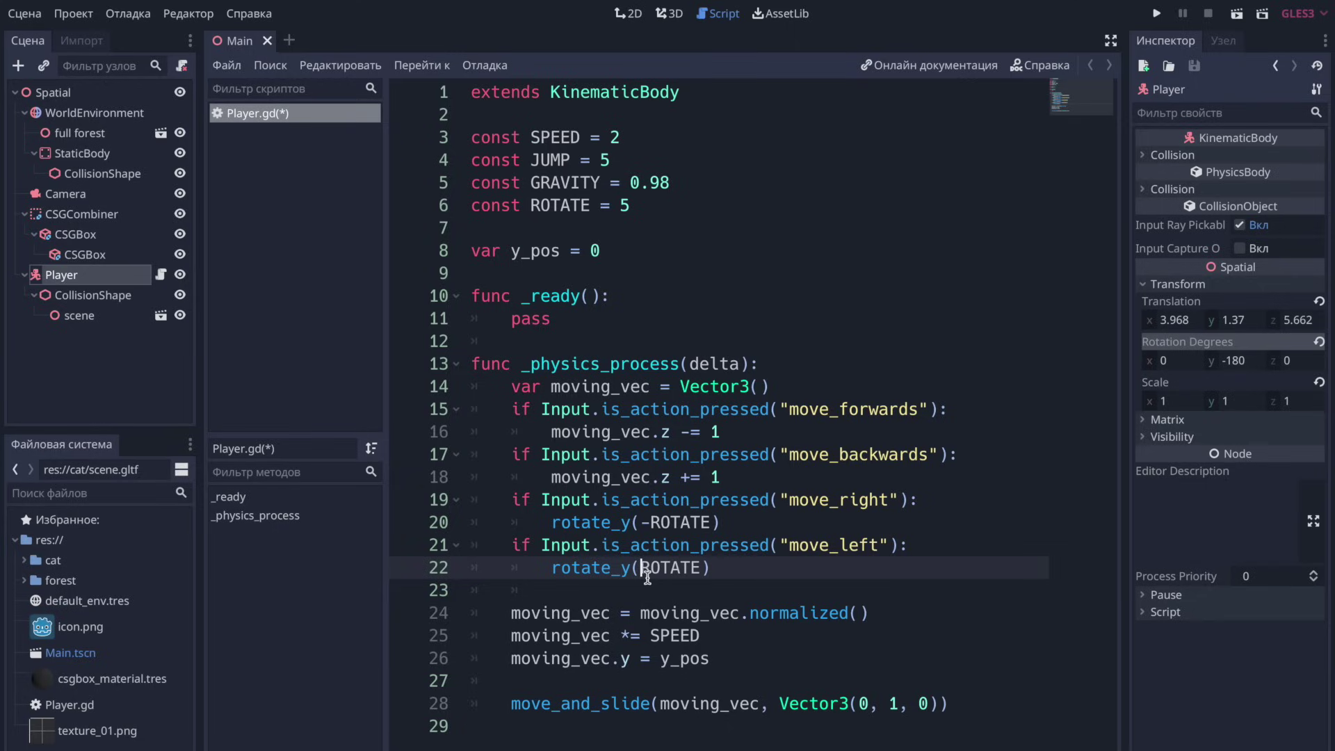
Run the game, turn and walk the character toward the campfire and tent log, then close it.
key(super+b)
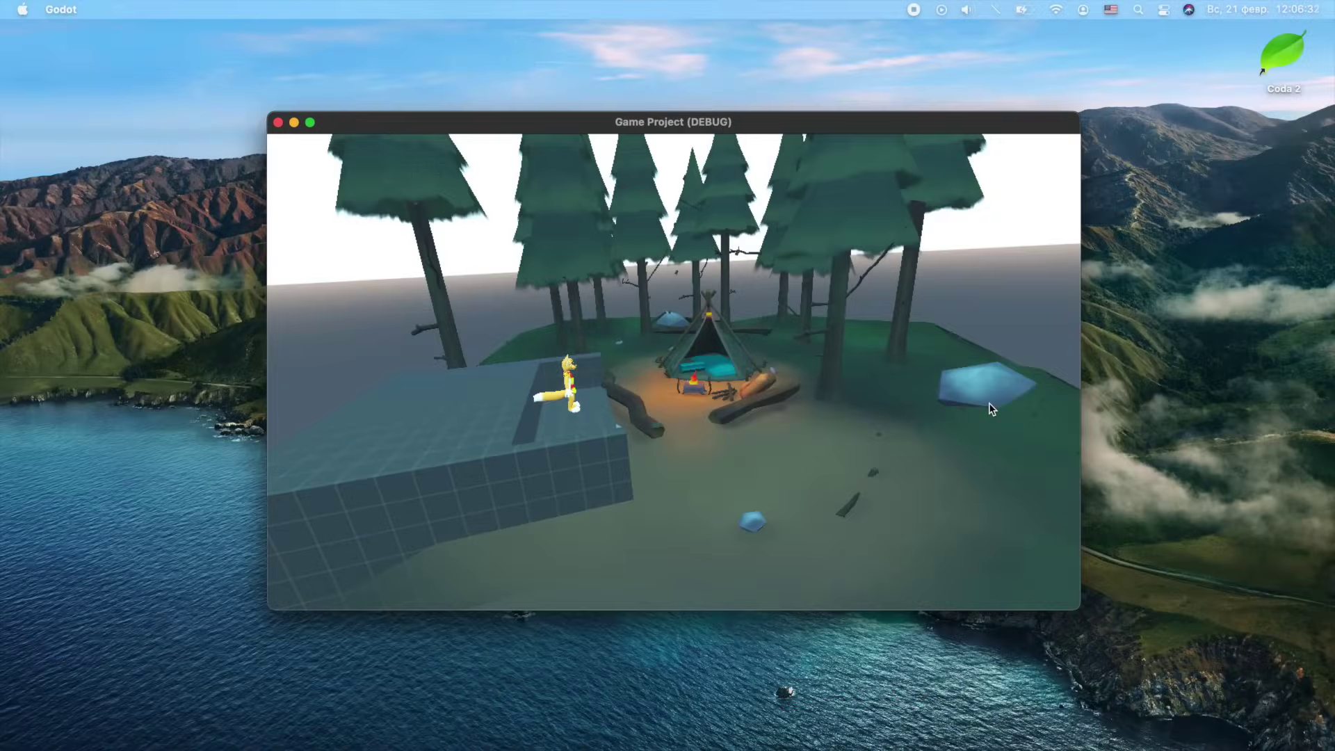
key(Right)
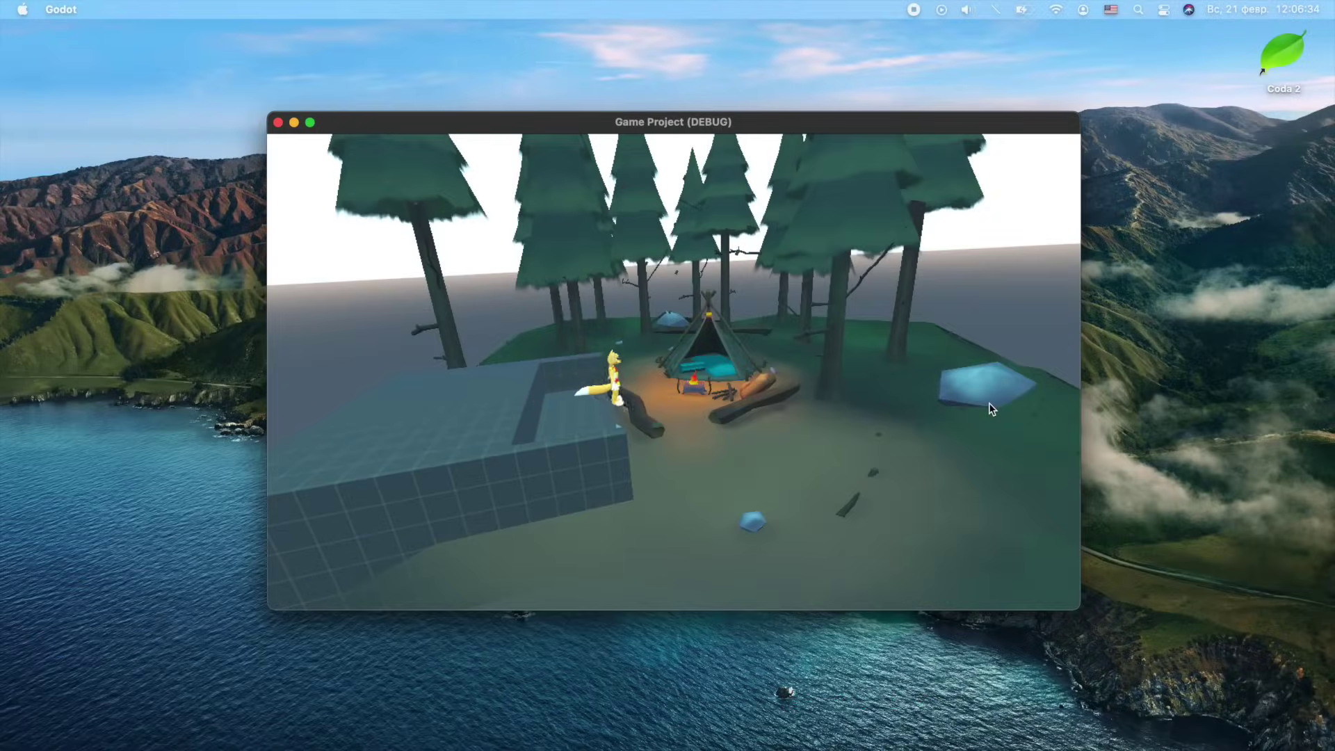
key(Down)
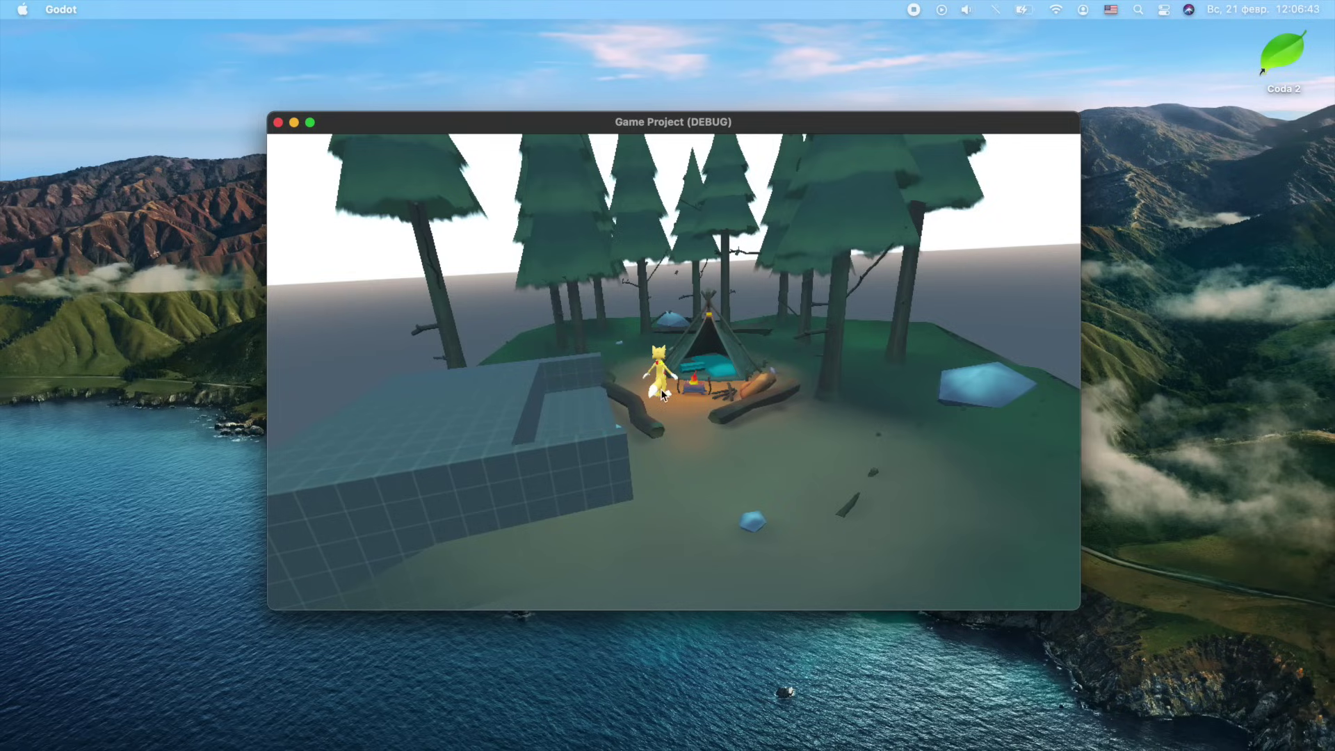
key(Right)
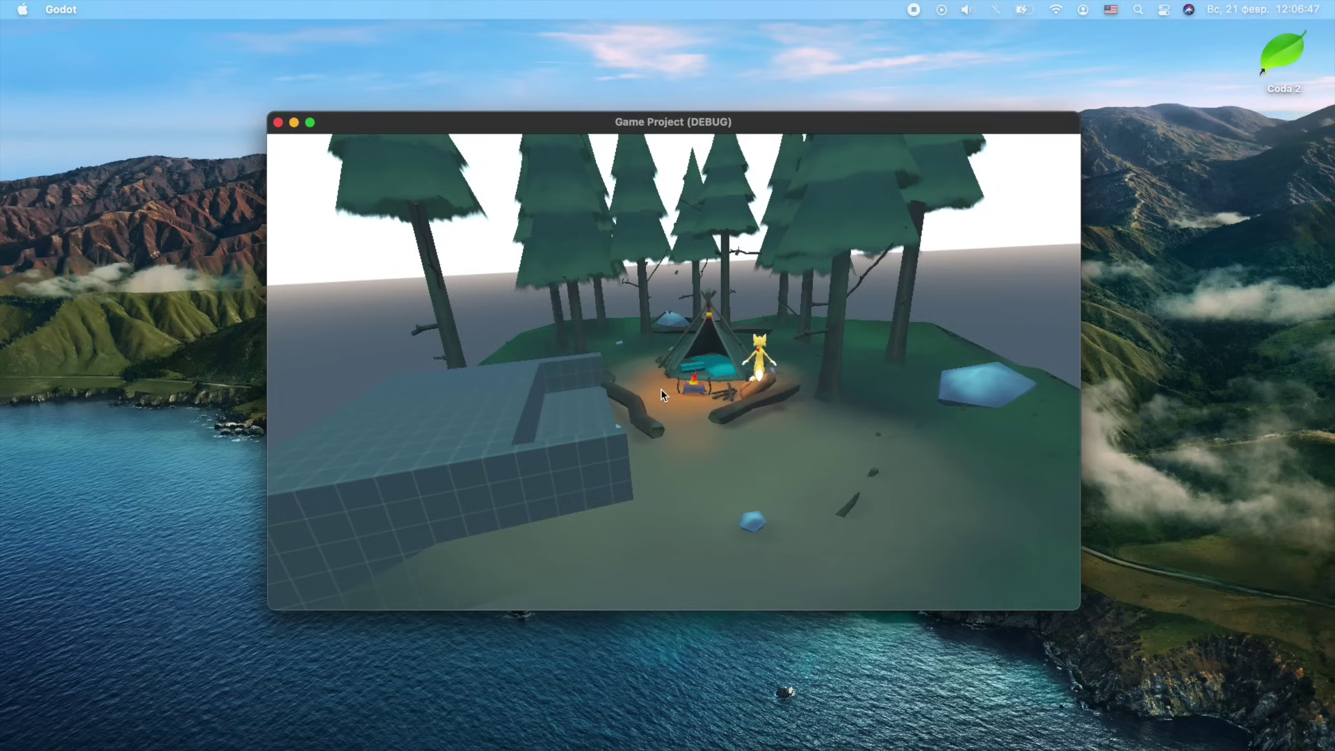
click(278, 123)
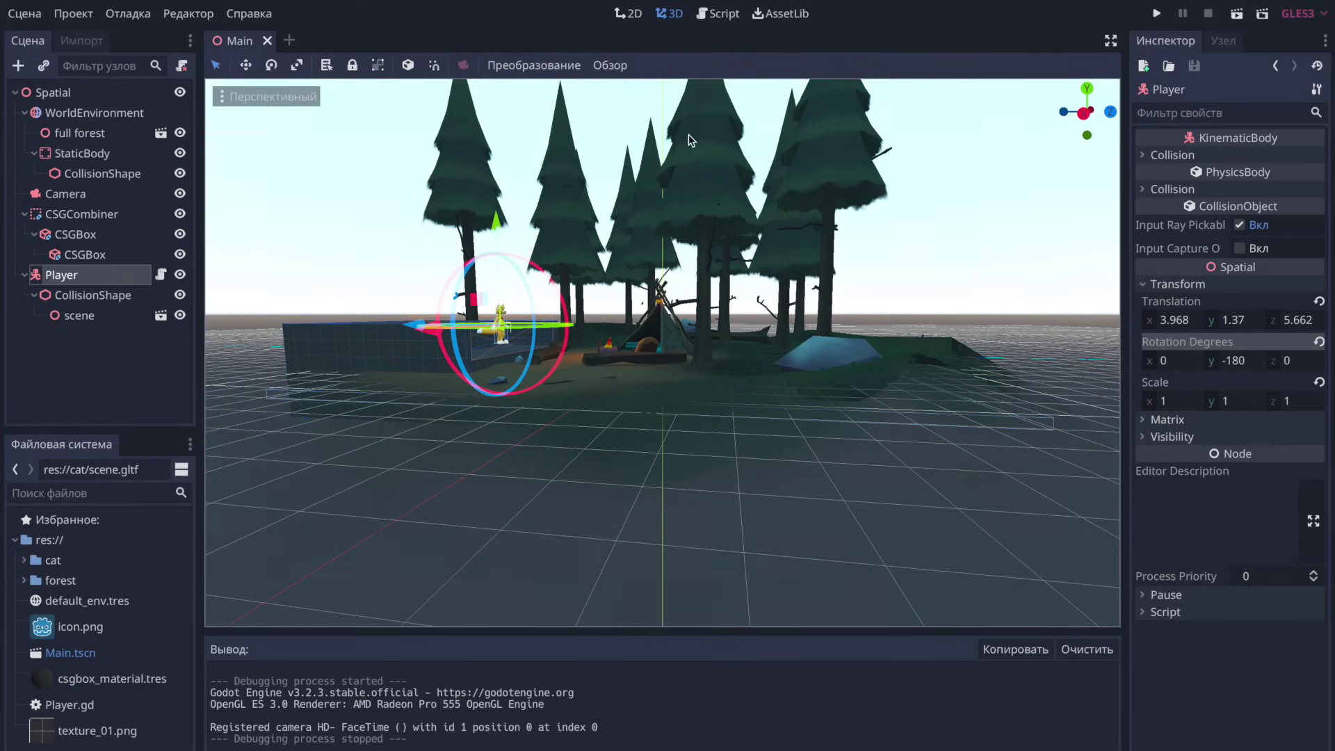
Change the ROTATE constant from 5 to 2.
click(717, 18)
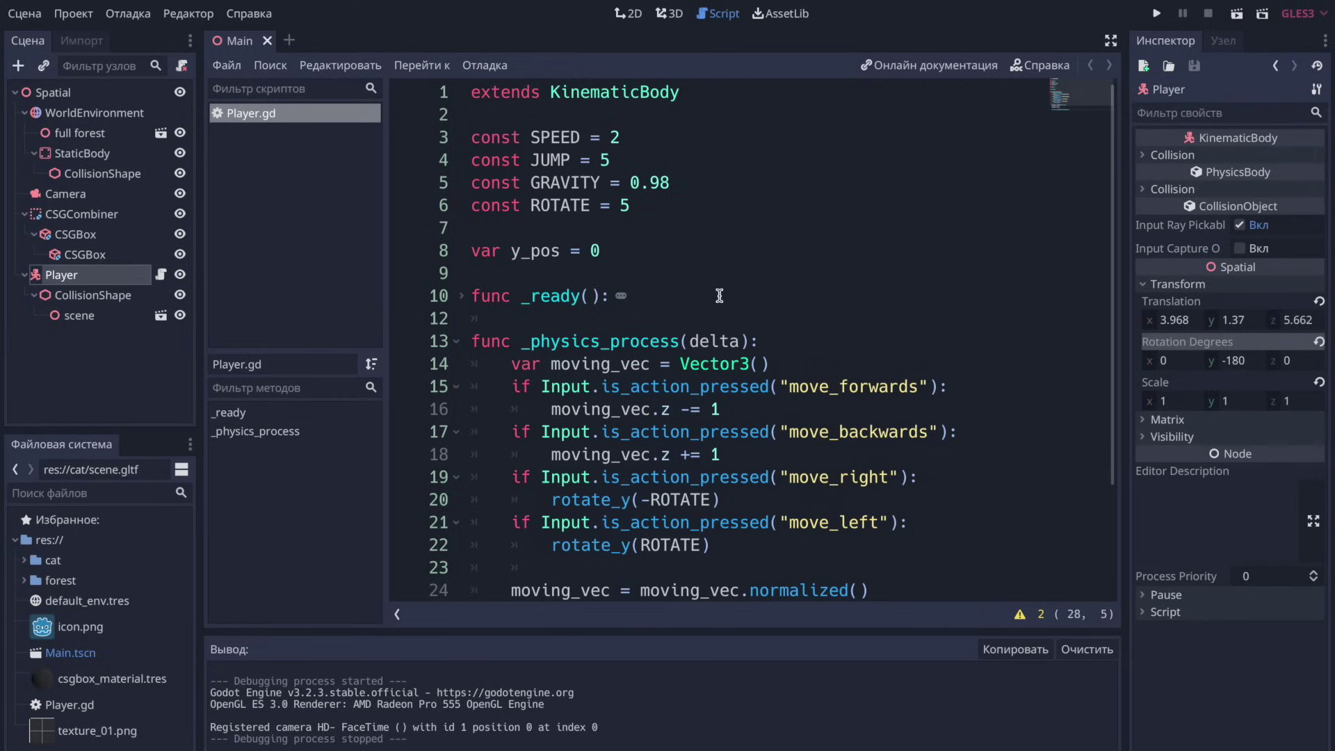
click(637, 208)
key(BackSpace)
text(2)
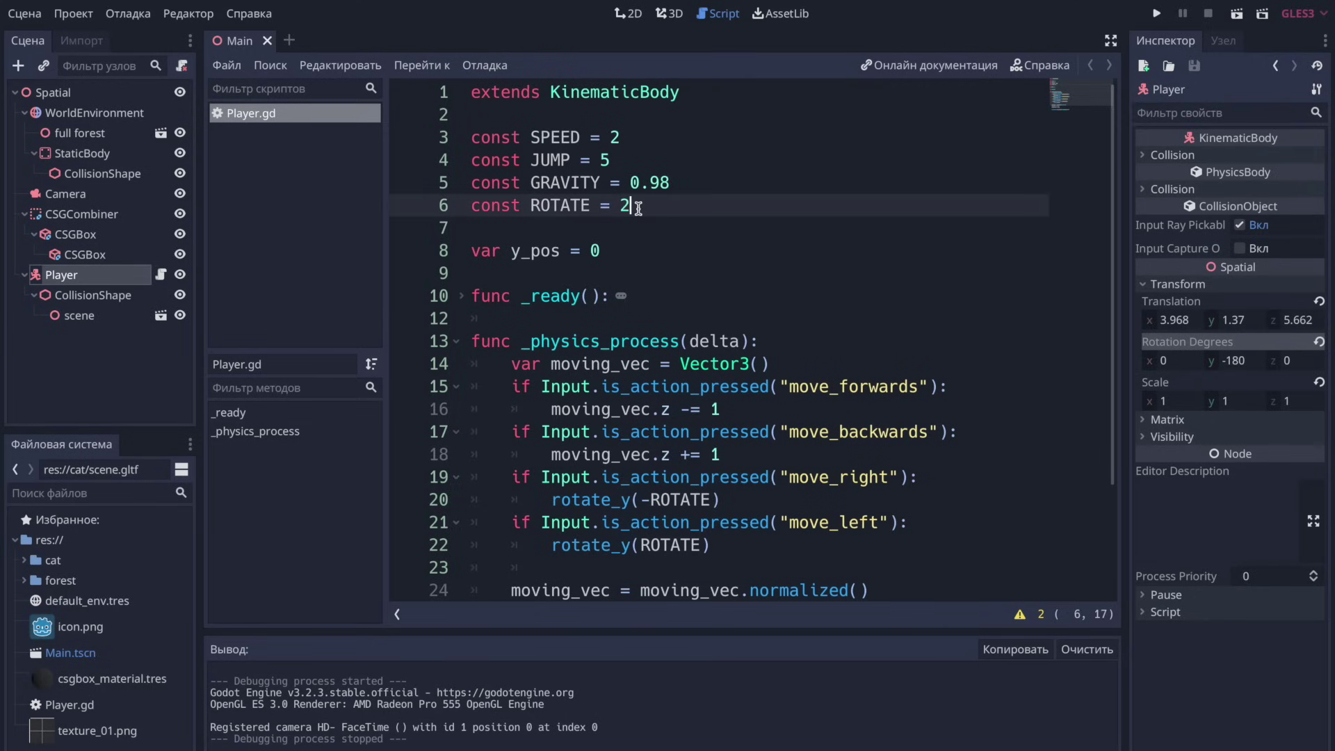
scroll(660, 281, down, 2)
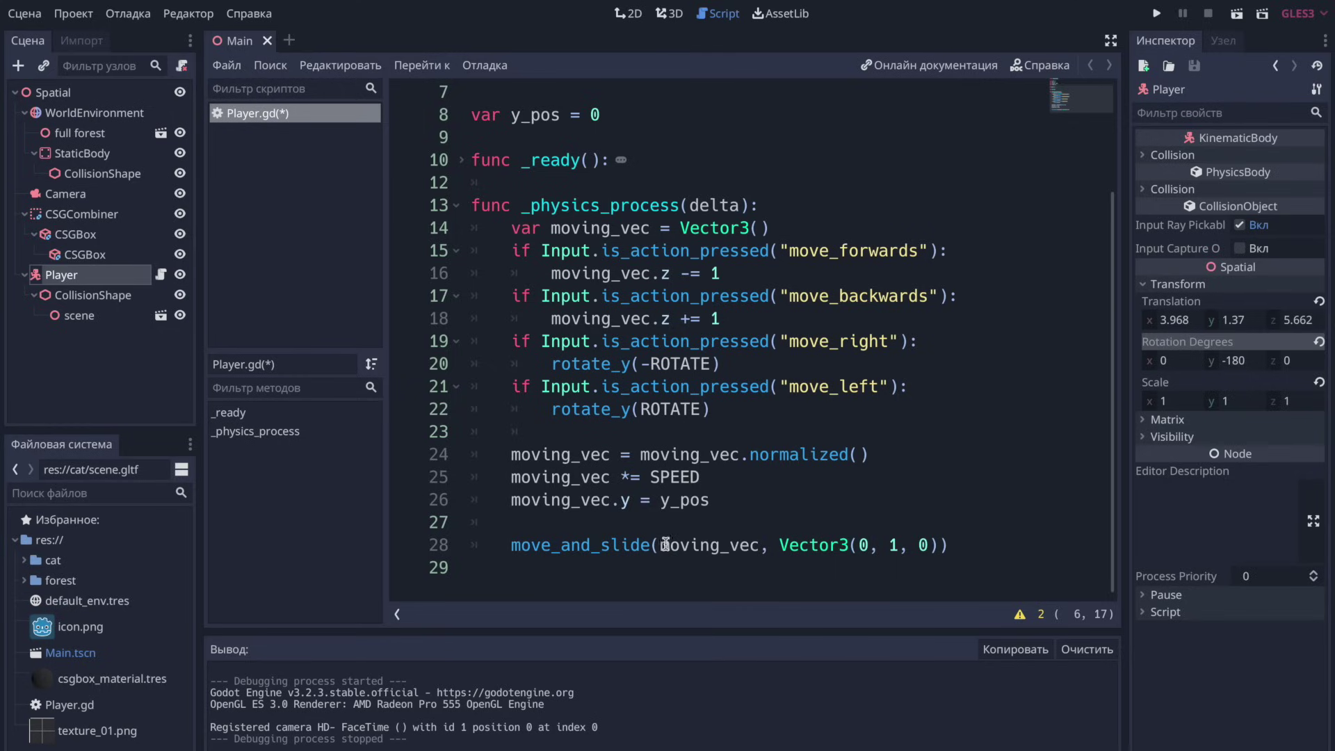
Replace move_and_slide's arguments on line 28 with transform.basis.xform().
drag(661, 545, 935, 545)
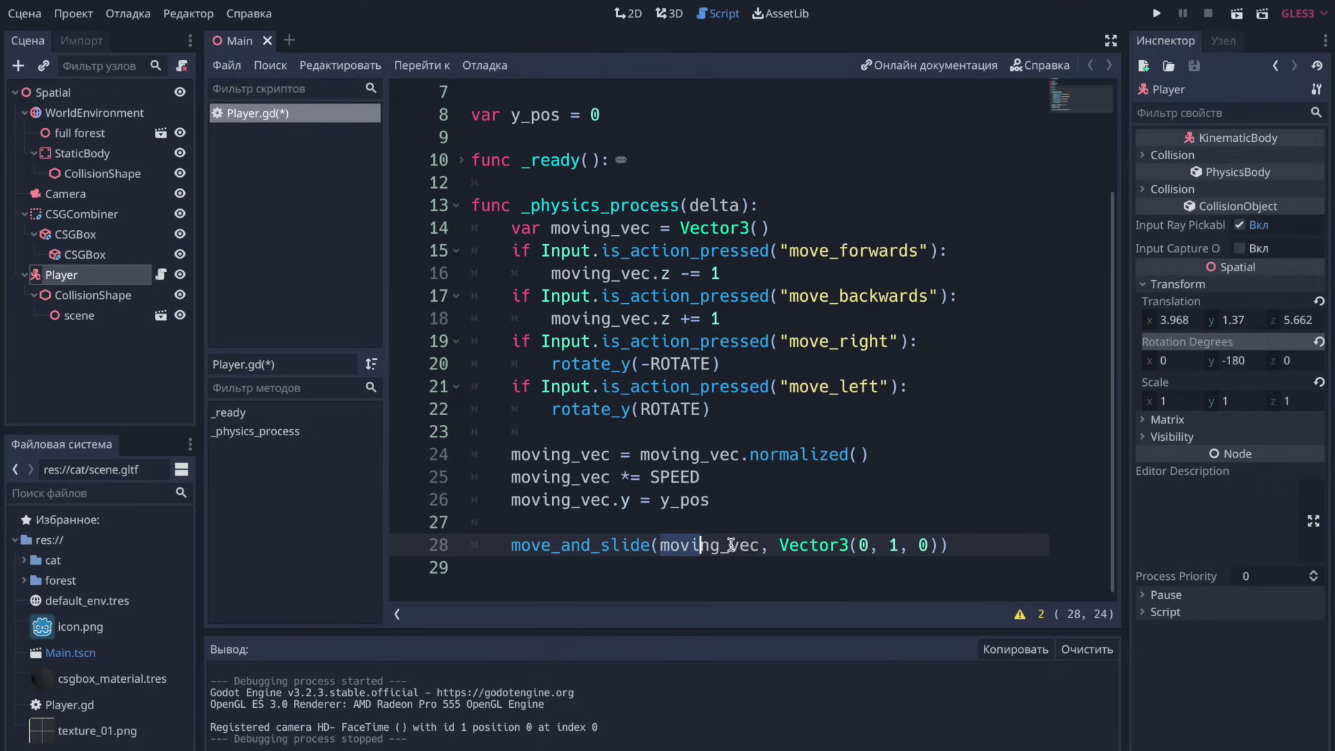
key(BackSpace)
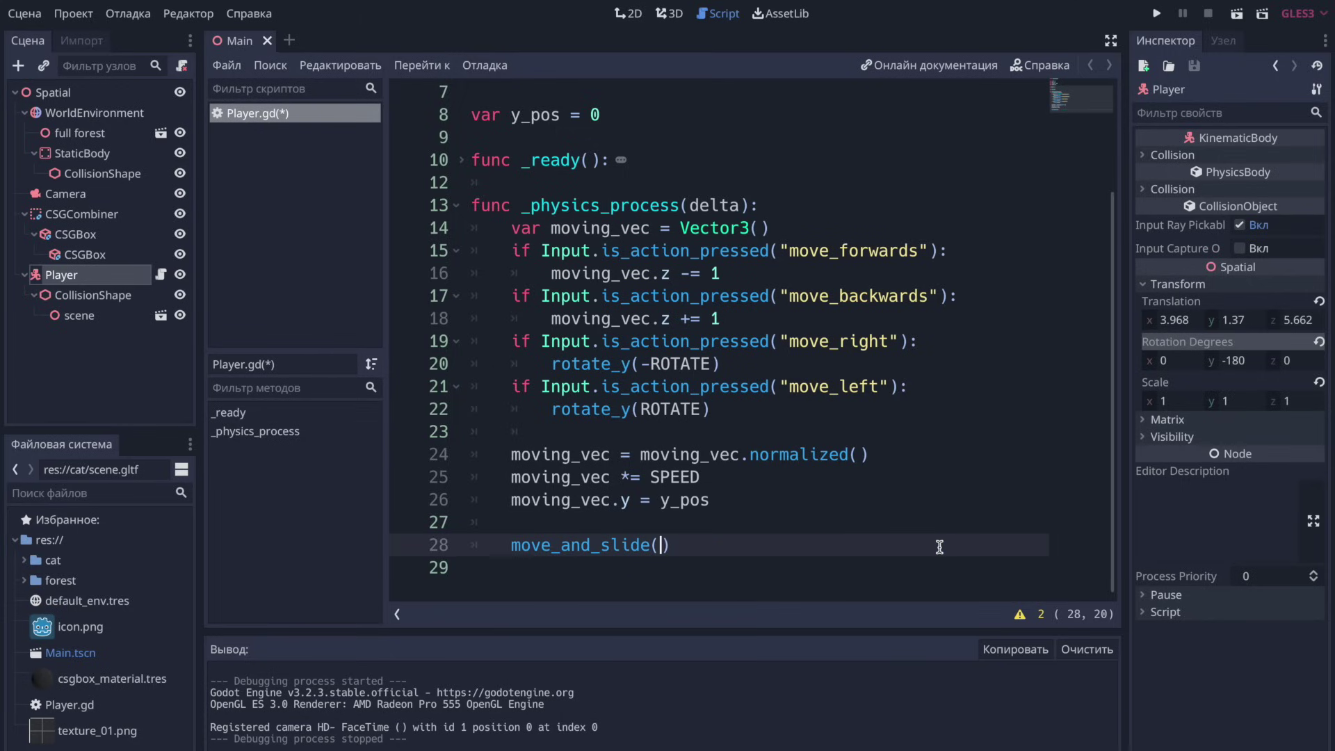
text(tr)
key(Down)
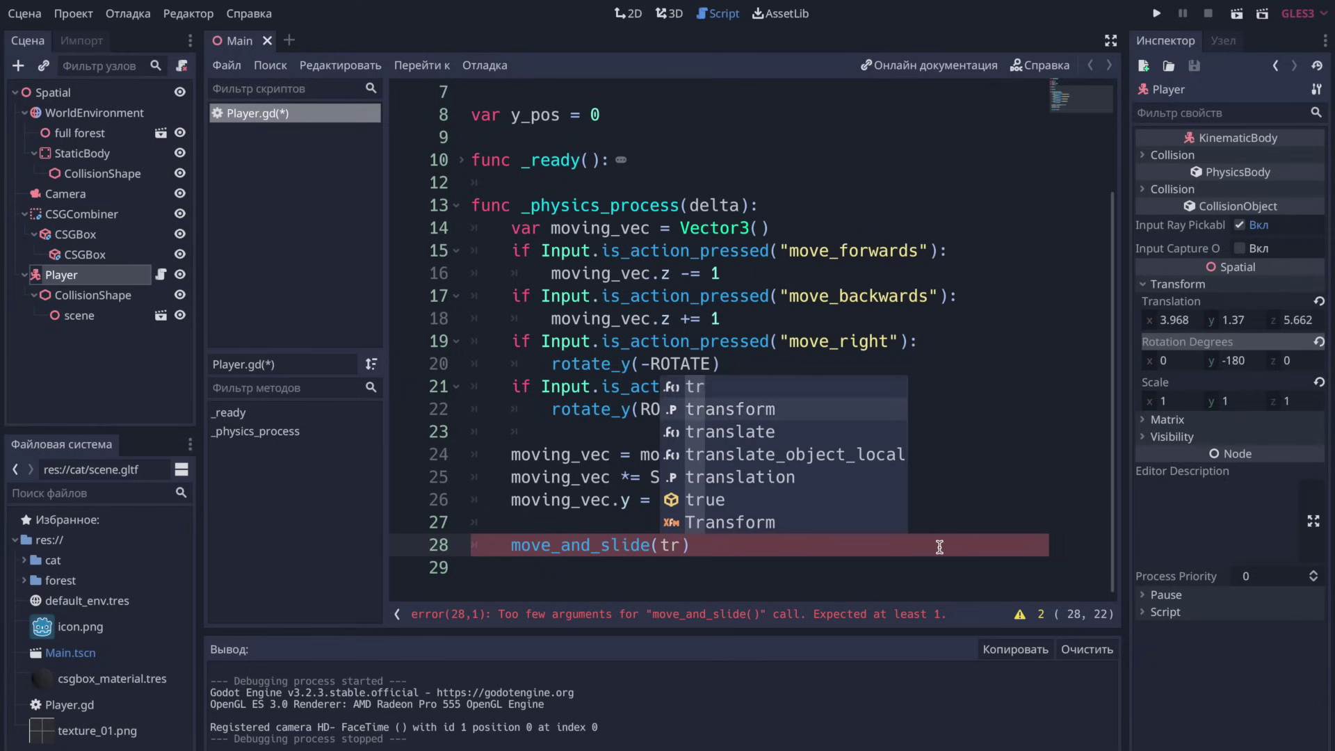
key(Return)
text(.)
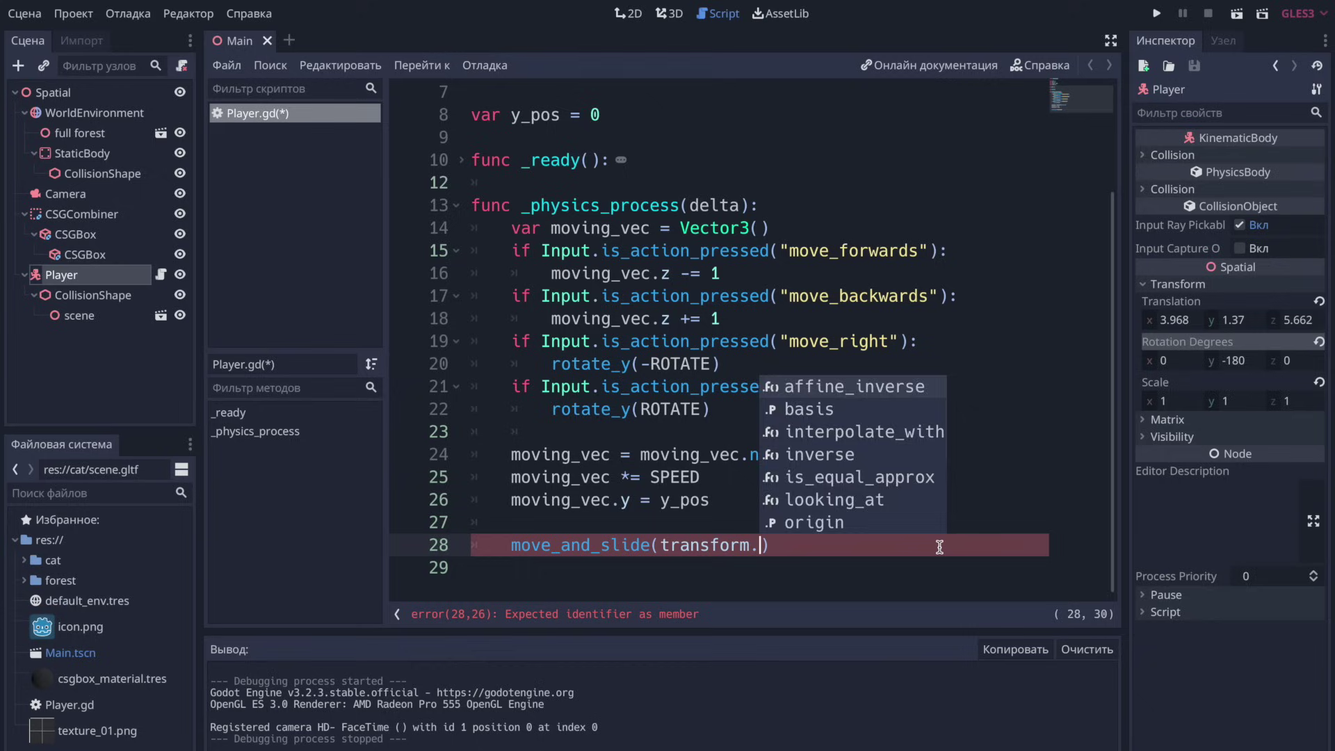
text(basis.)
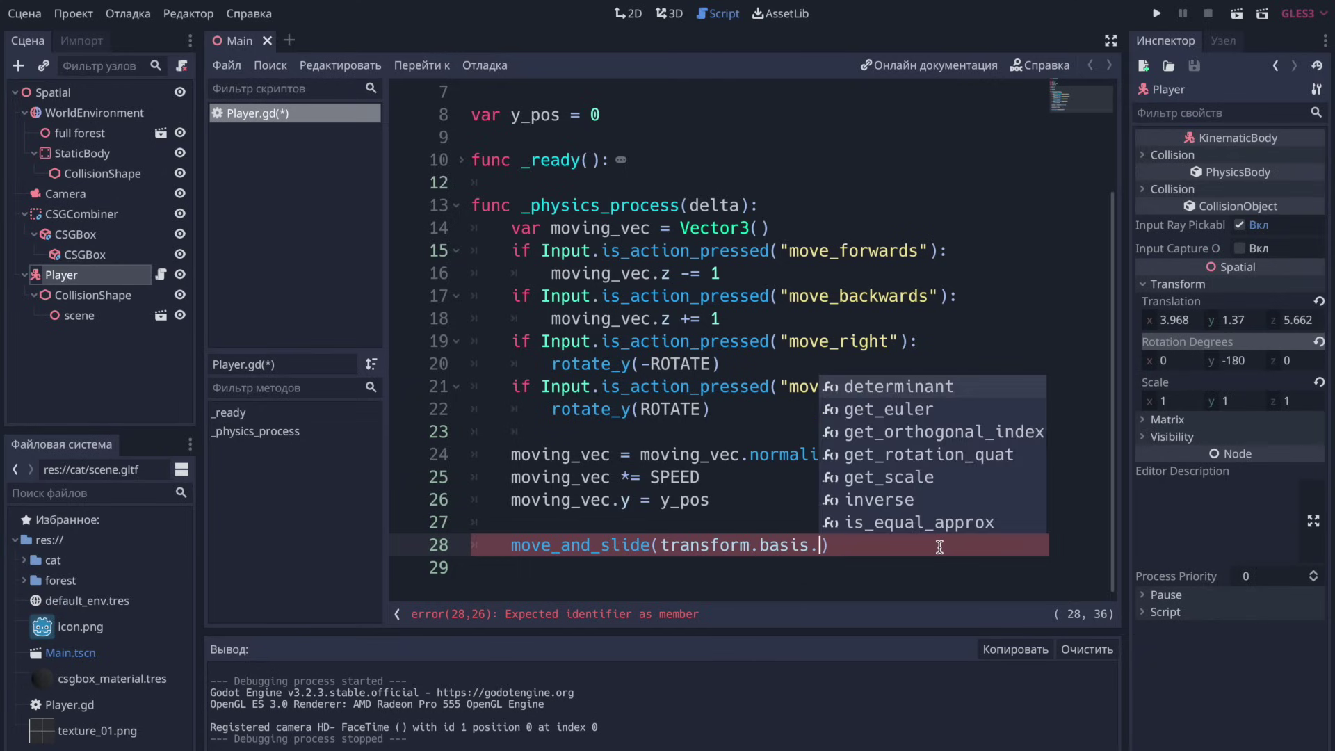
text(xform)
key(Return)
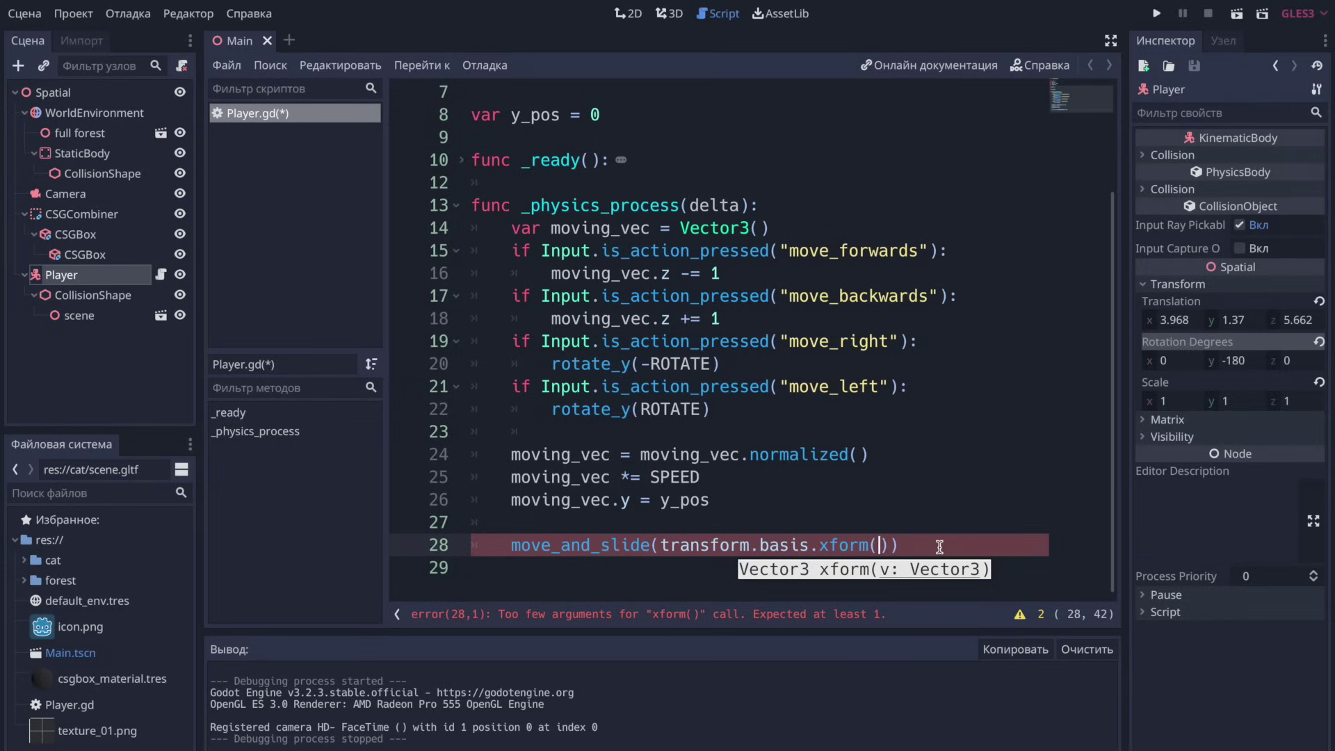
ctrl+scroll(931, 528, up, 2)
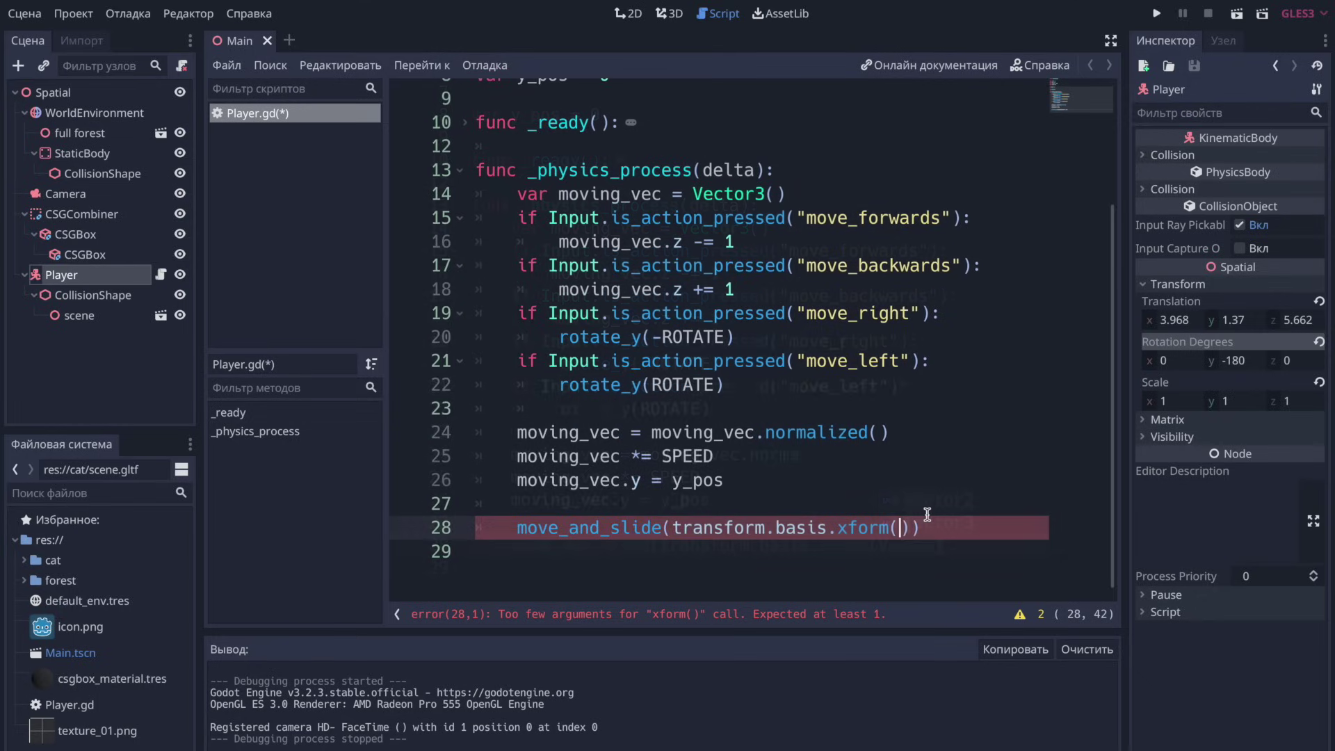
Pass Vector3(0, y_pos, moving_vec.z) into xform() and delete the 'moving_vec.y = y_pos' line.
text(Vector)
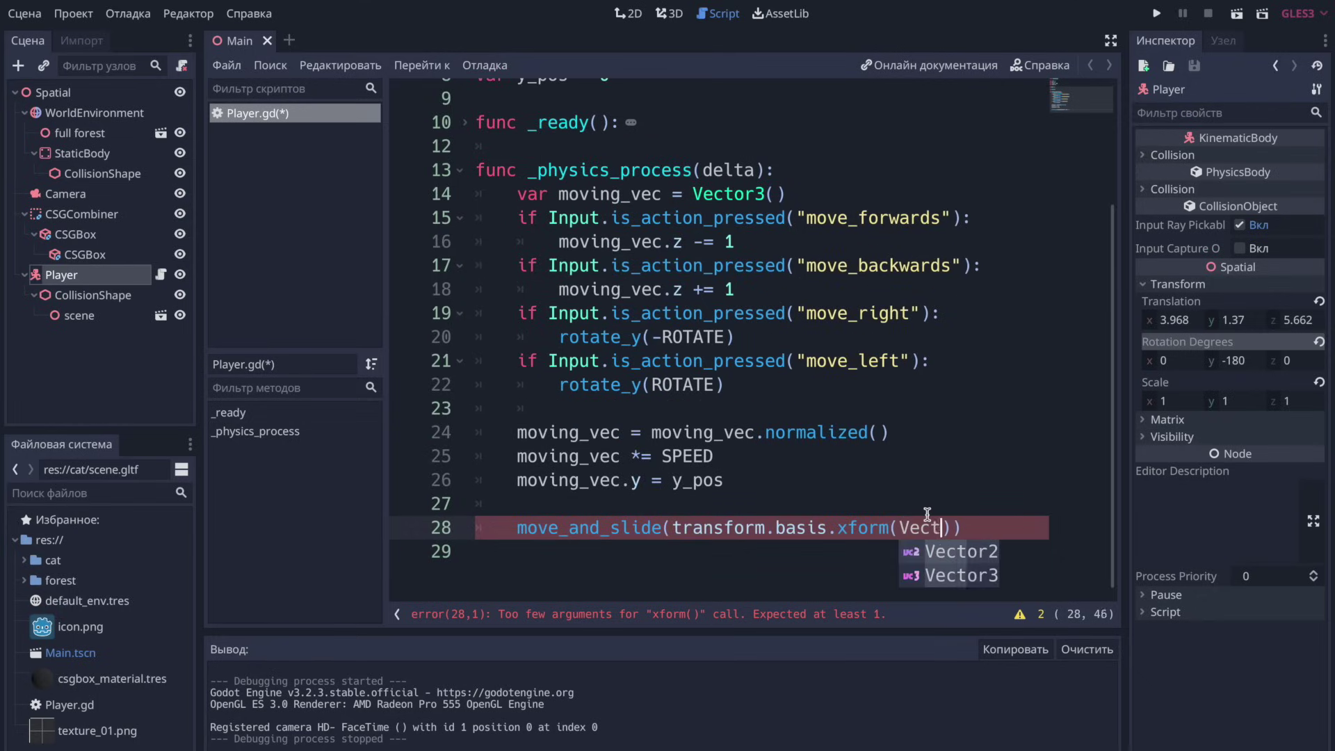
text(3()
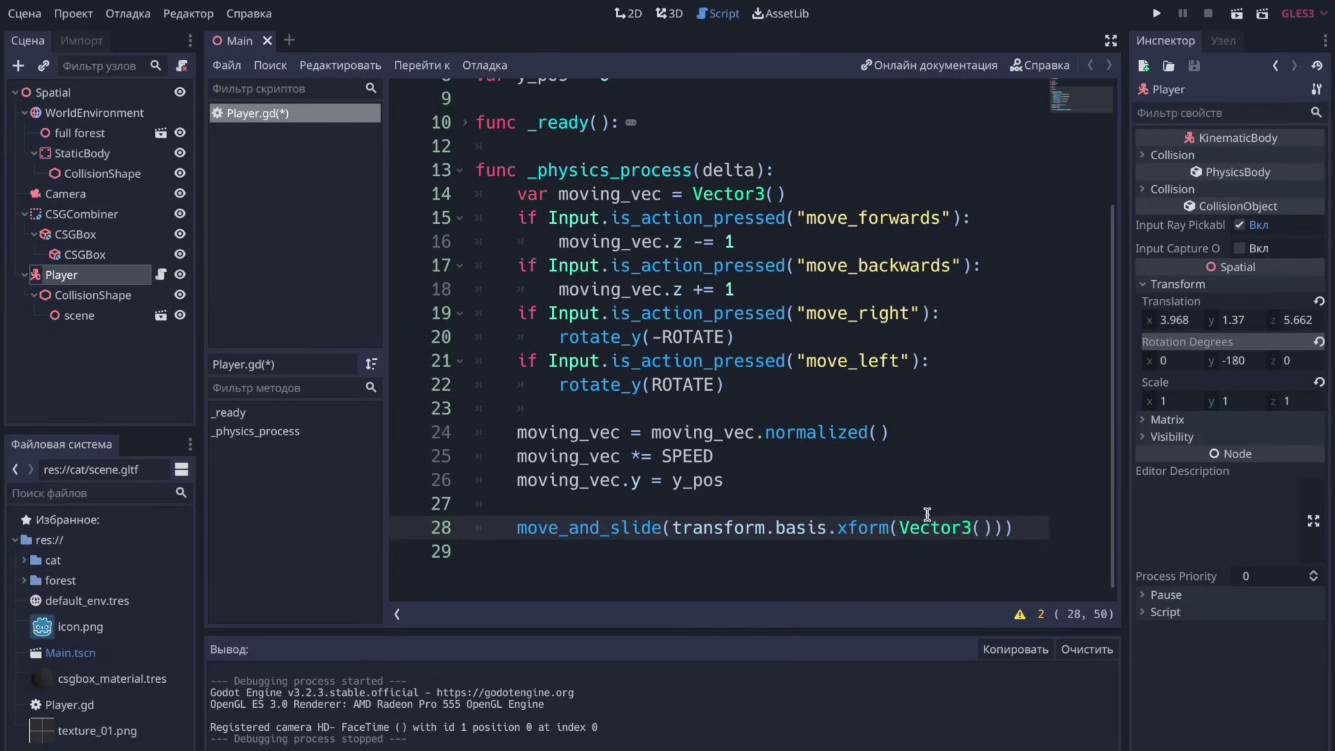
text(0,)
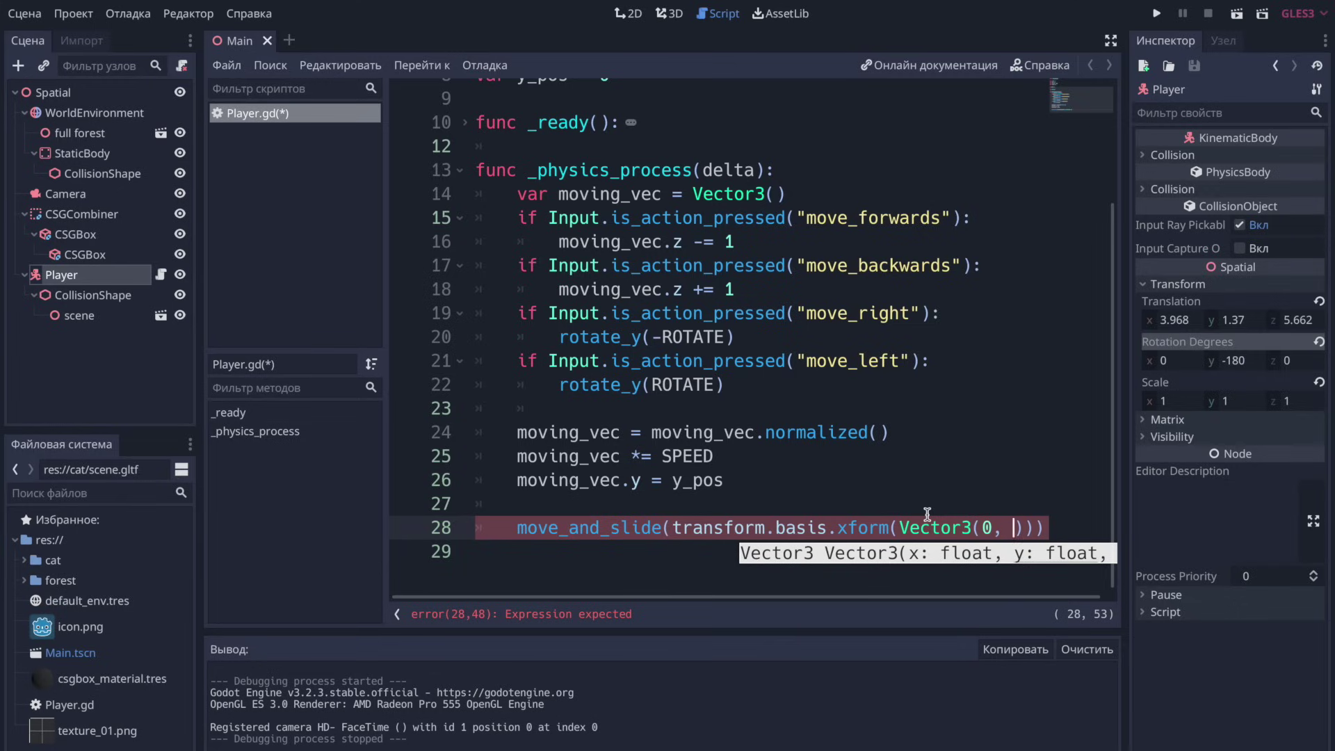
text(y_po)
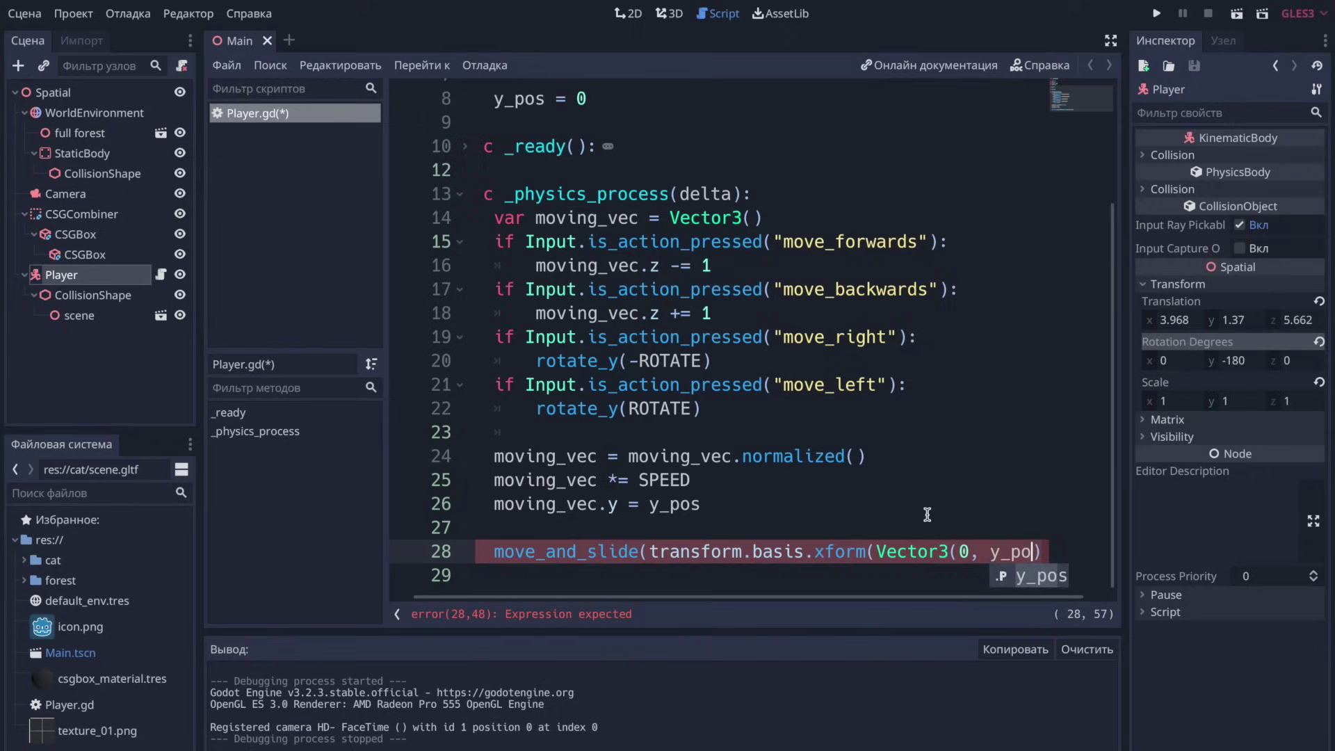
text(s)
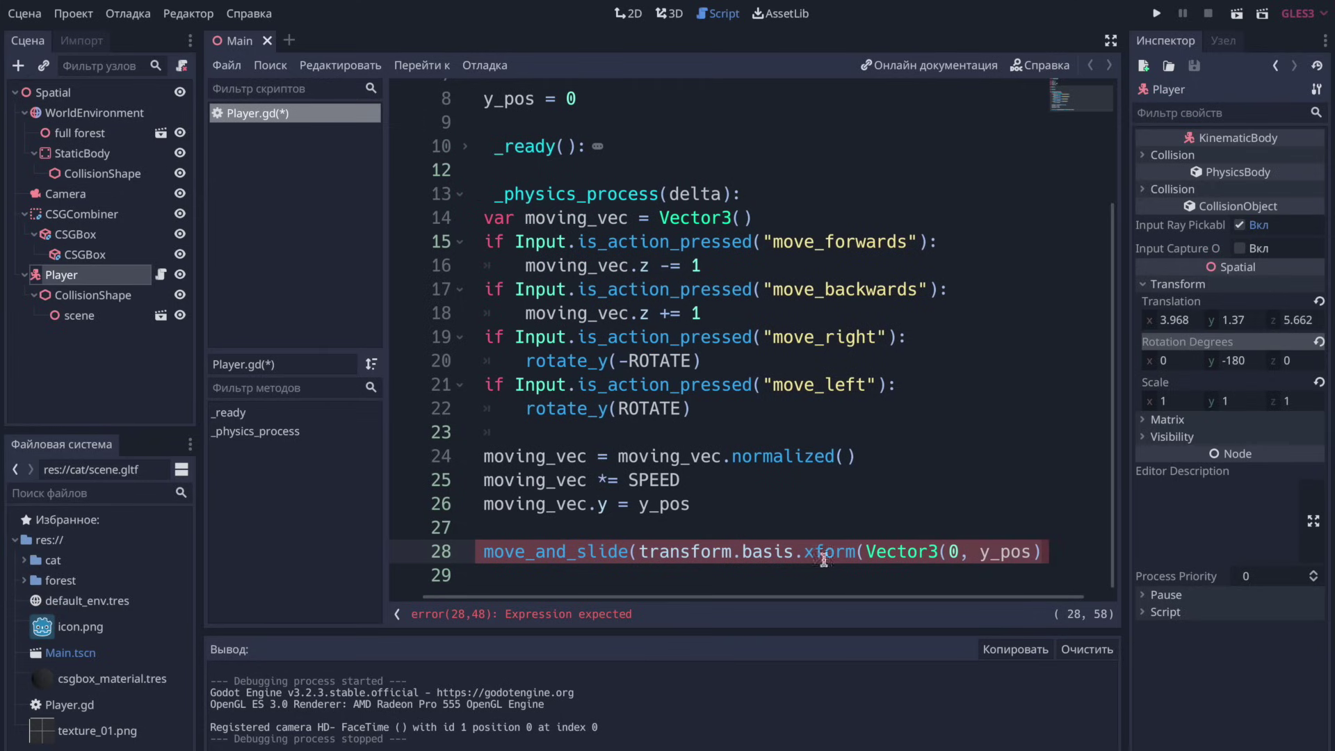
drag(691, 504, 485, 504)
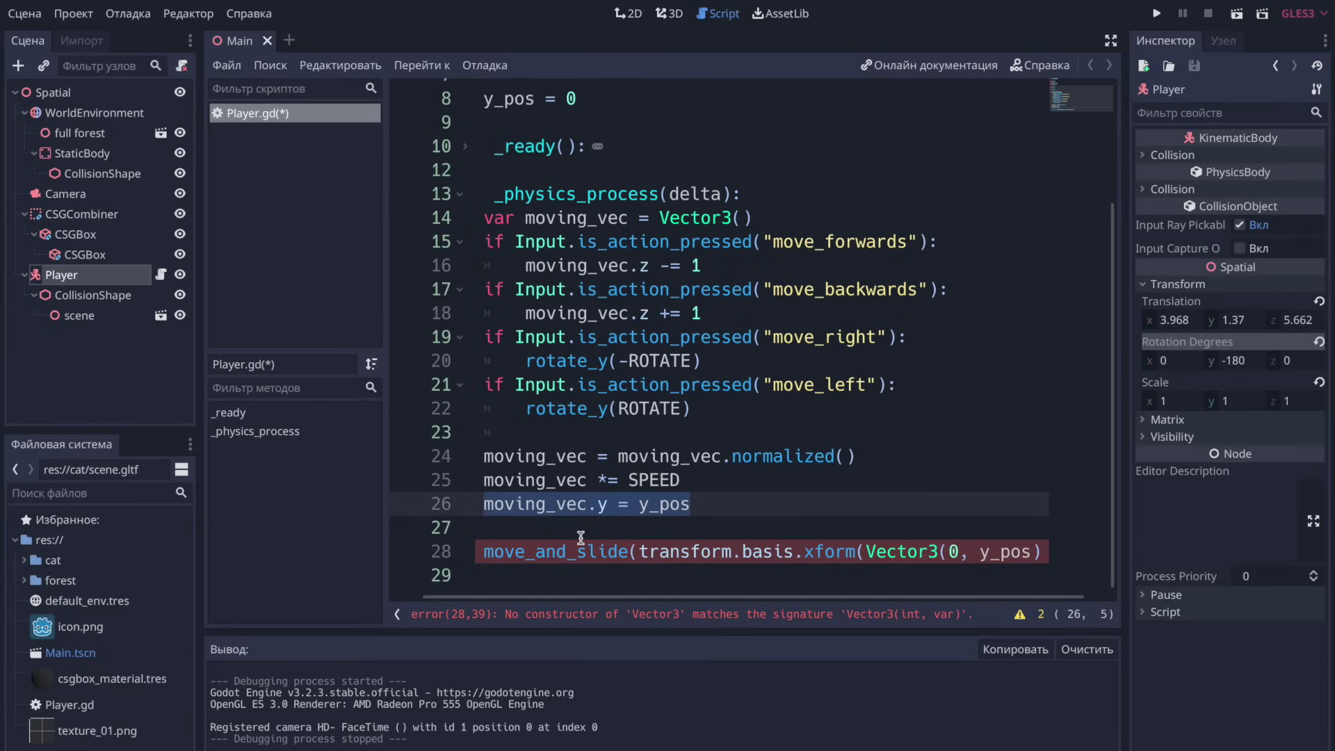
key(BackSpace)
key(BackSpace)
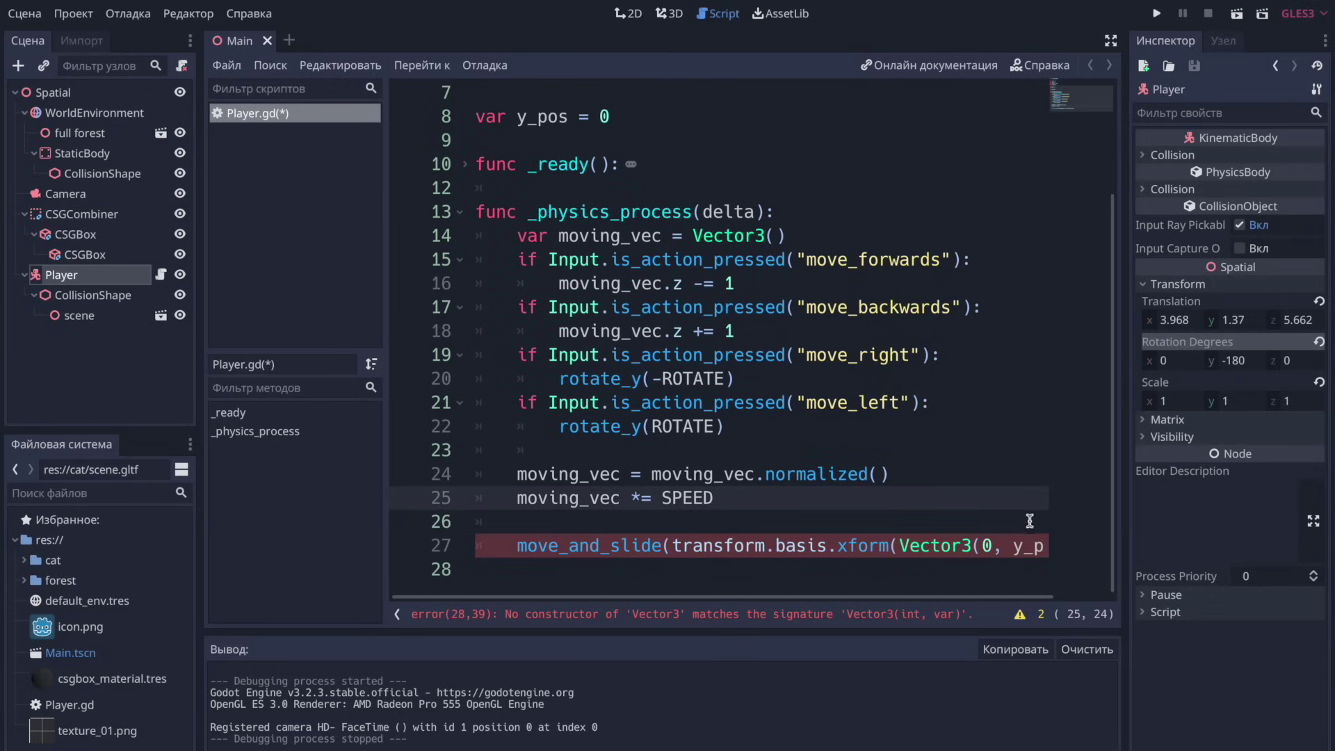
scroll(1029, 529, right, 2)
click(1010, 546)
text(, )
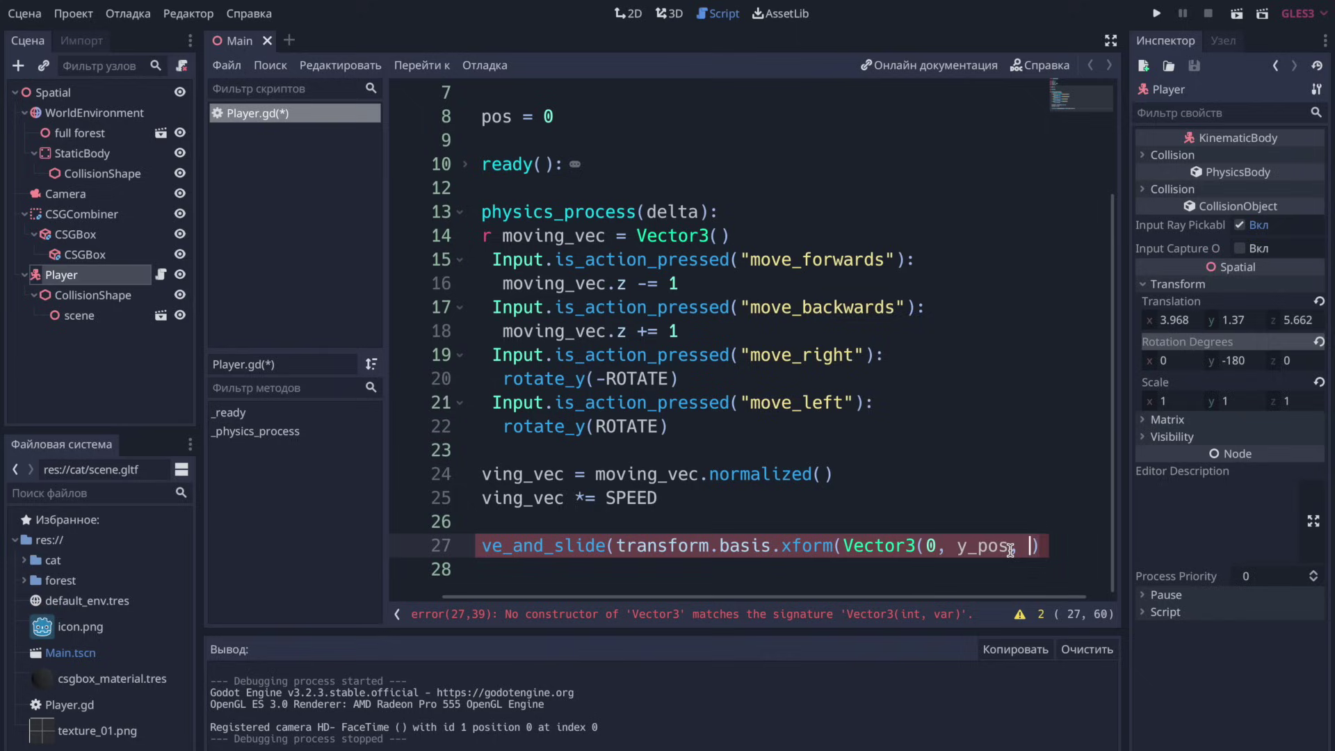
text(mo)
text(ving_vec.z)))
click(1043, 524)
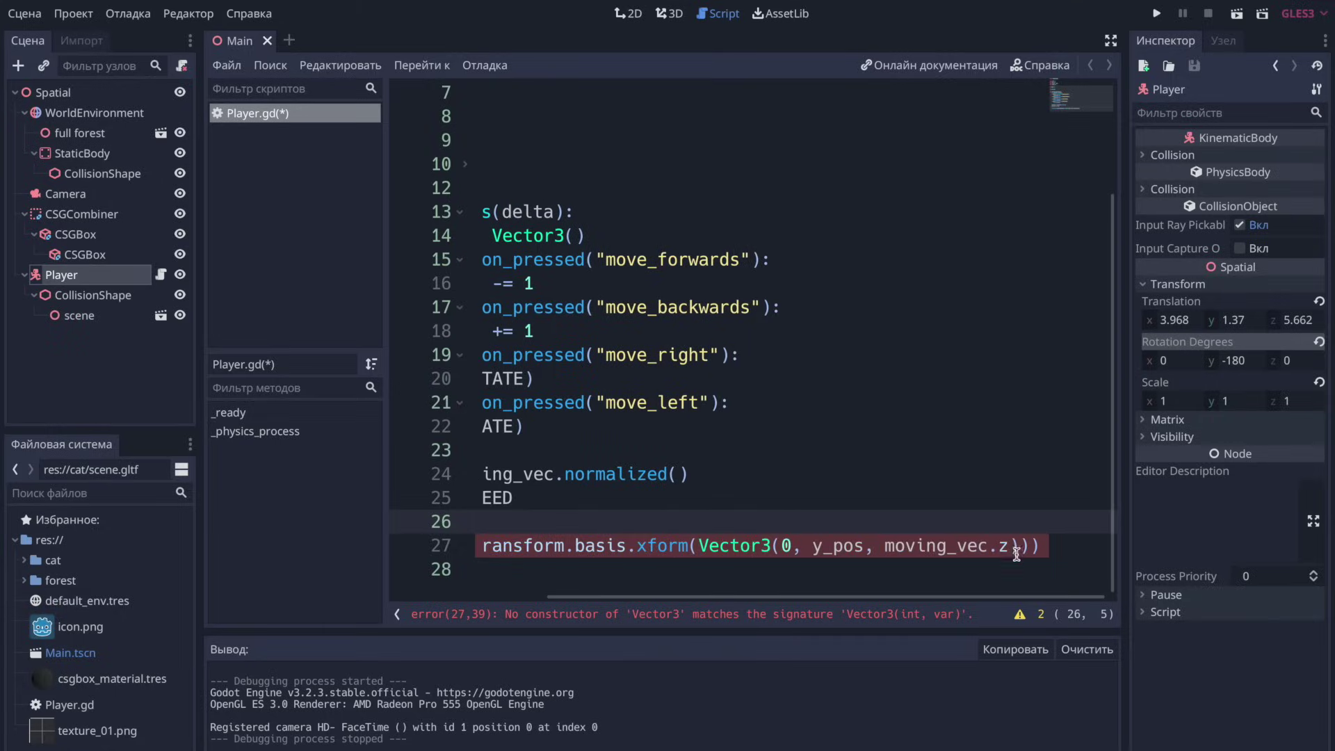
ctrl+scroll(875, 503, down, 3)
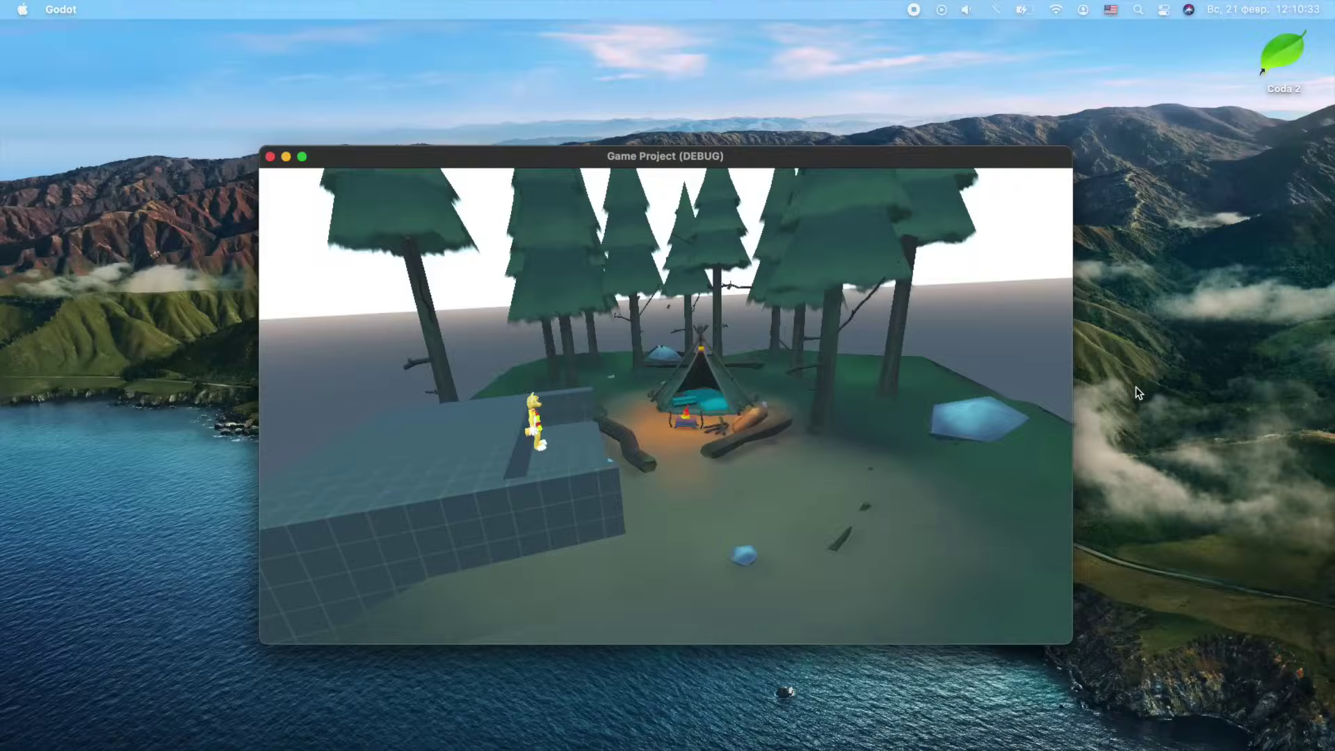
Walk and turn the fox along the platform and around the campfire with D, A and W.
key(d)
key(d)
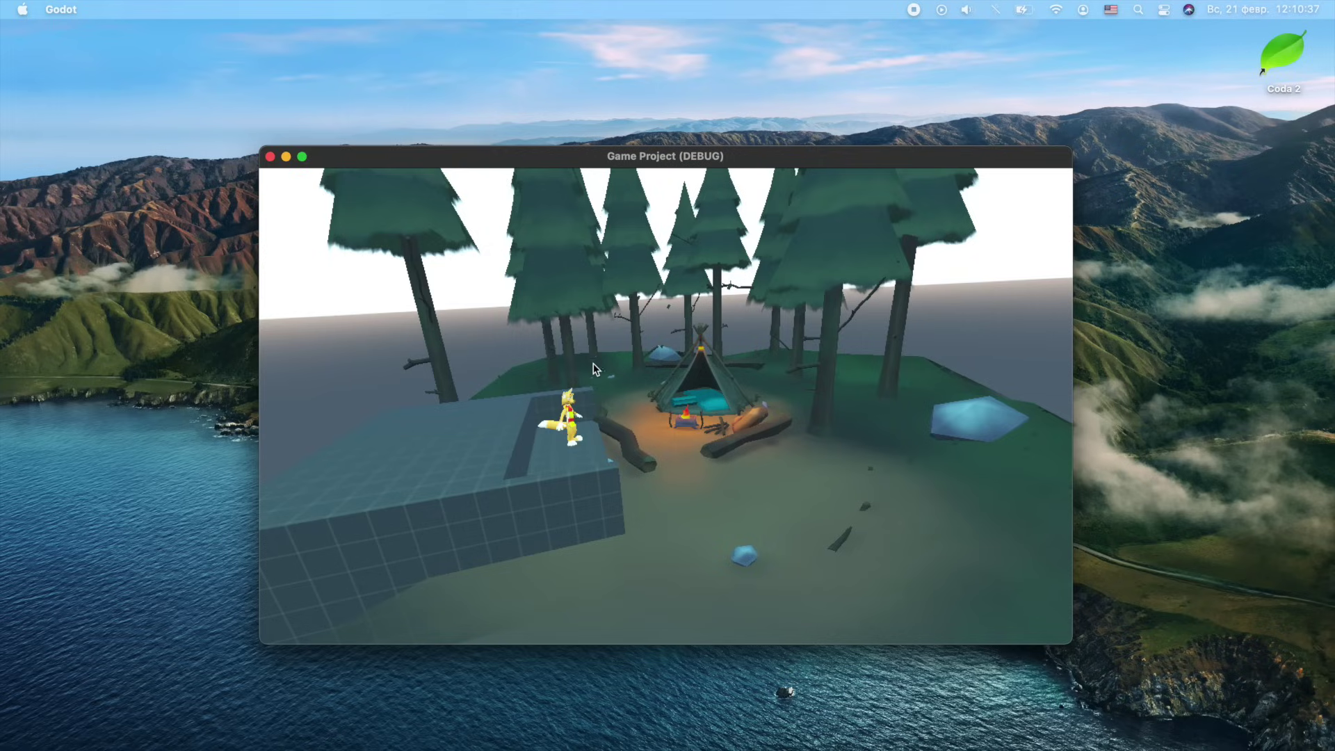
key(a)
key(d)
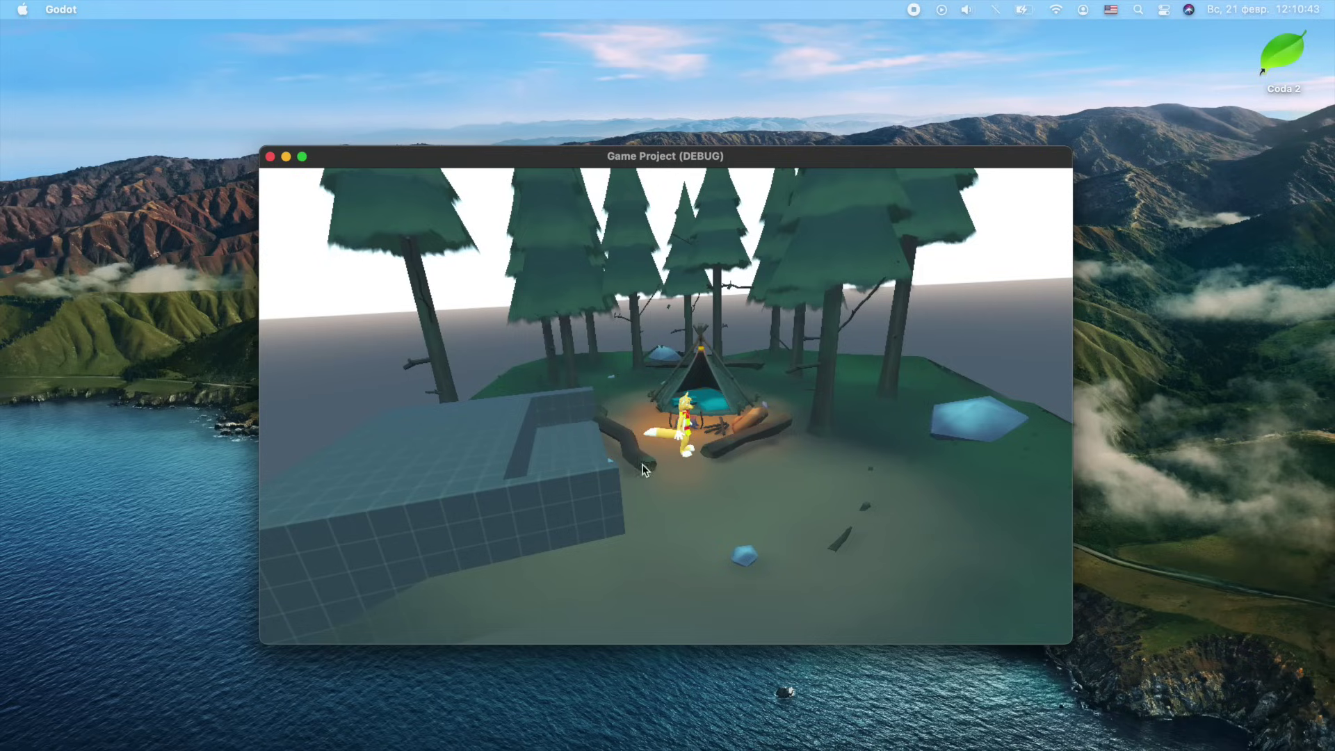
key(w)
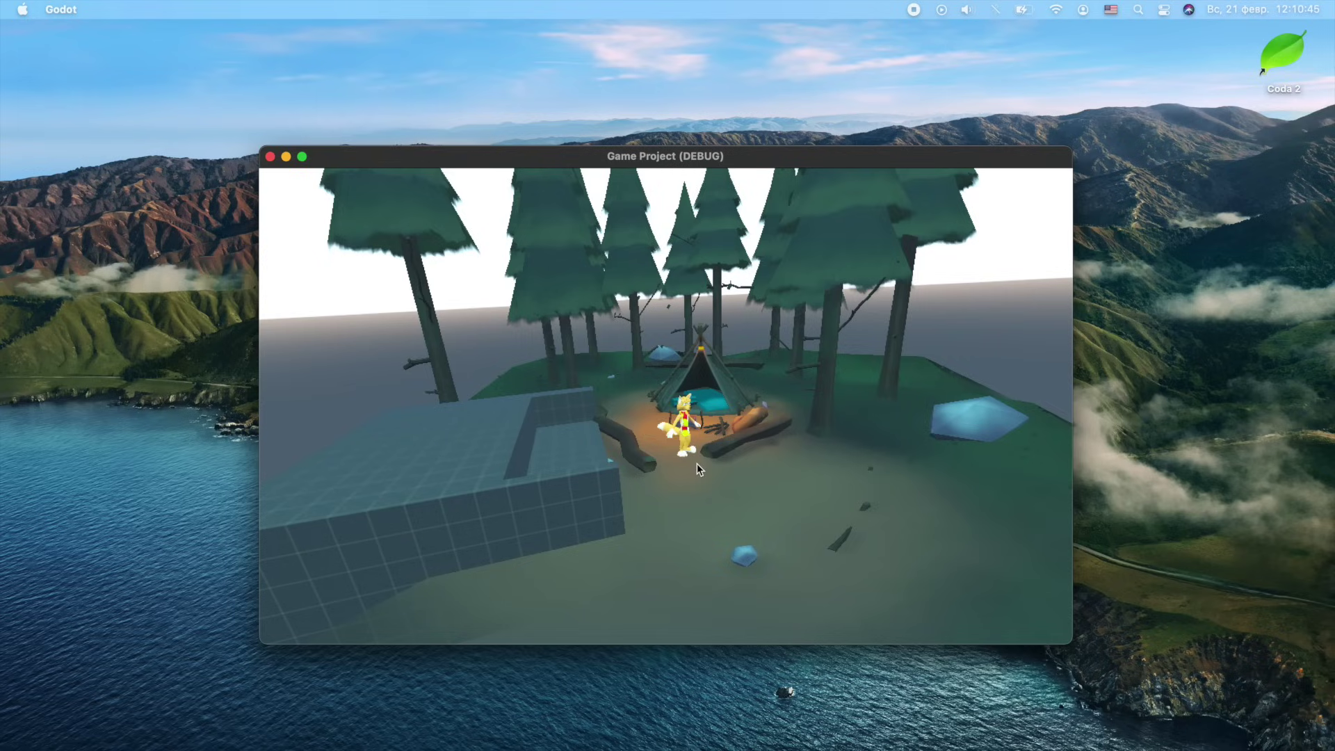
key(a)
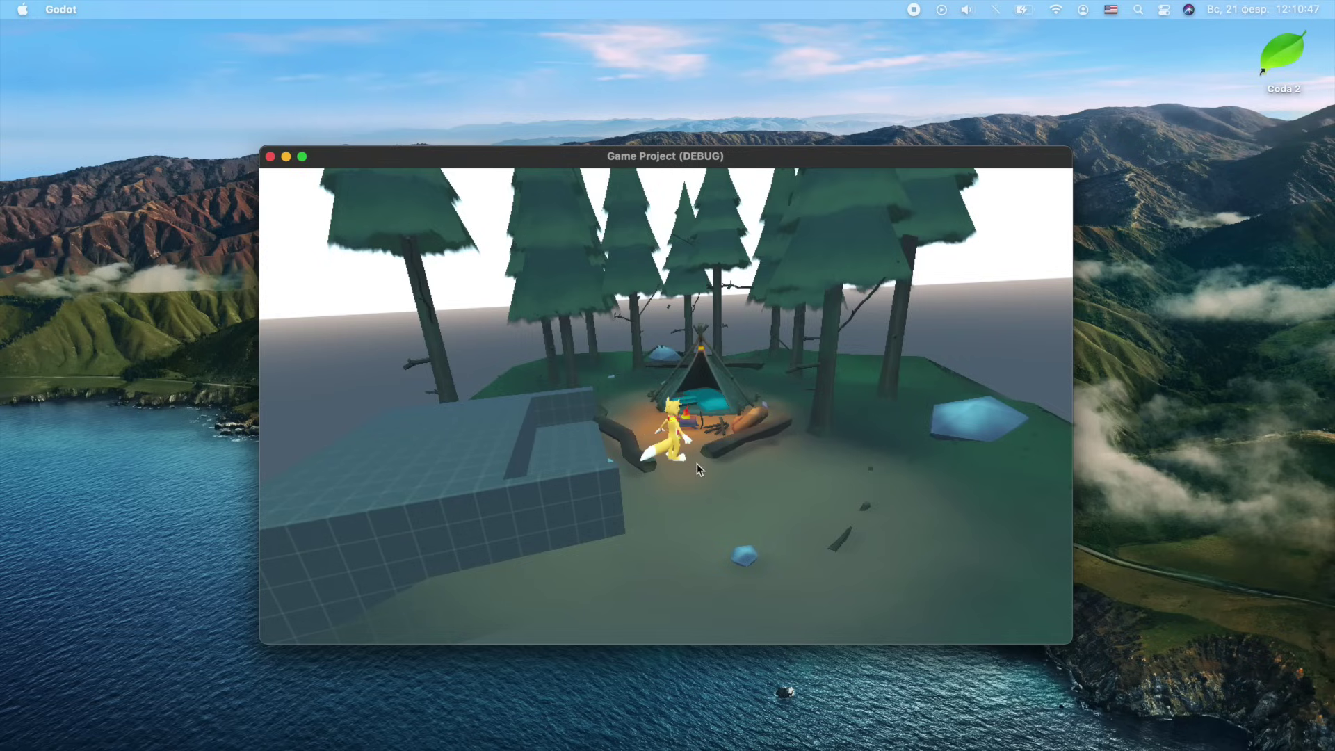
key(d)
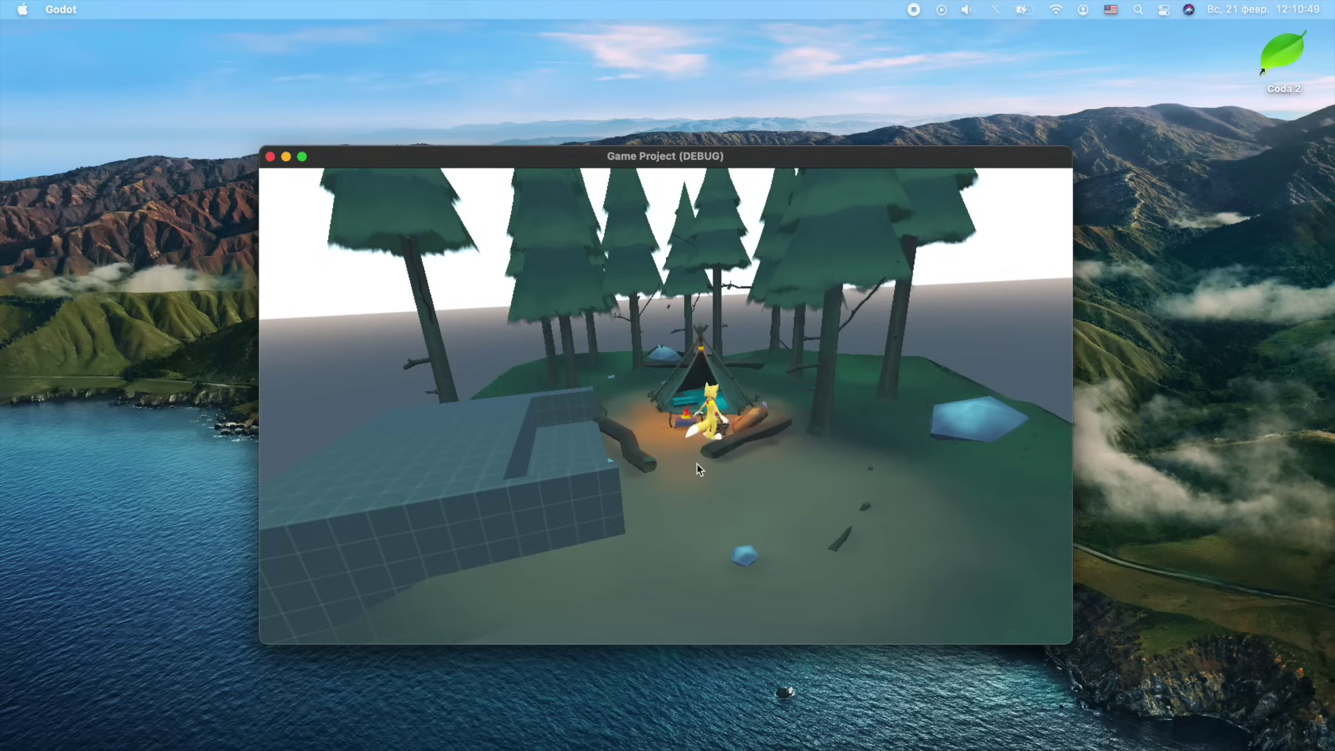
Close the running game and change ROTATE to 0.2 in Player.gd.
click(270, 158)
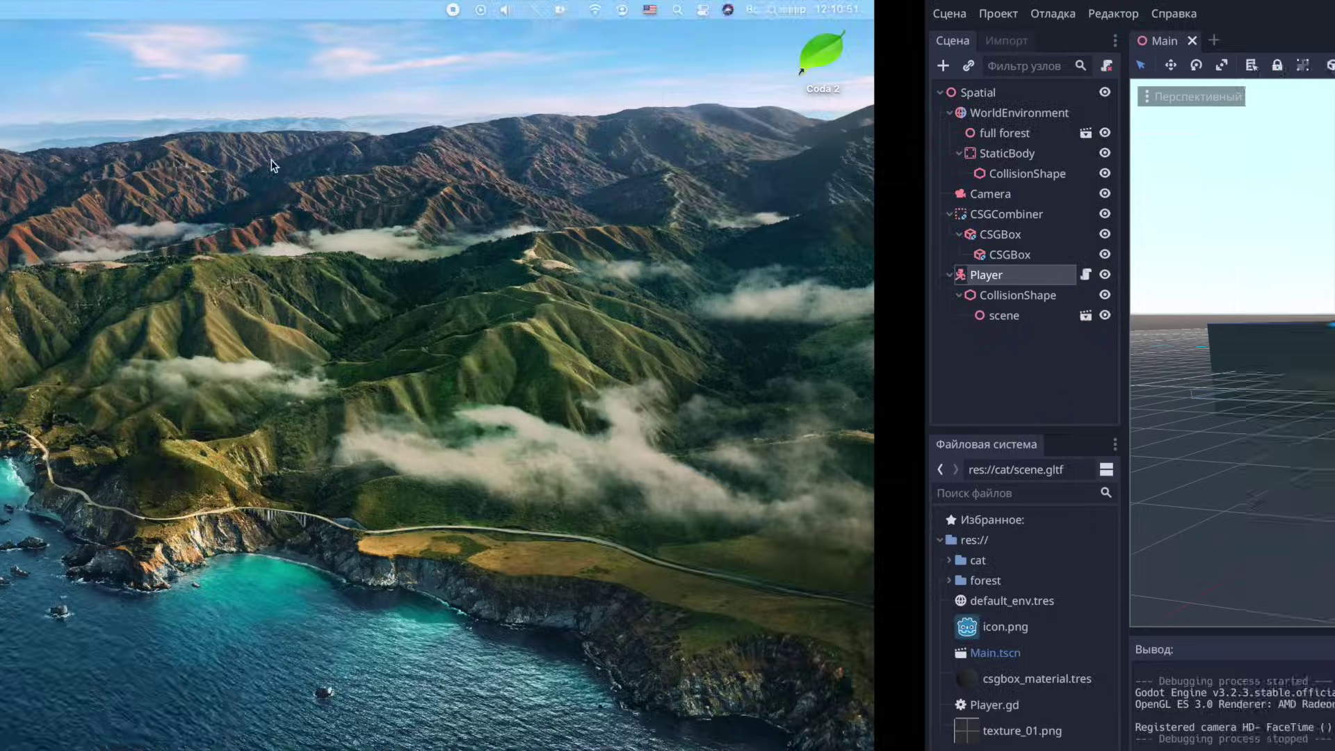
click(726, 14)
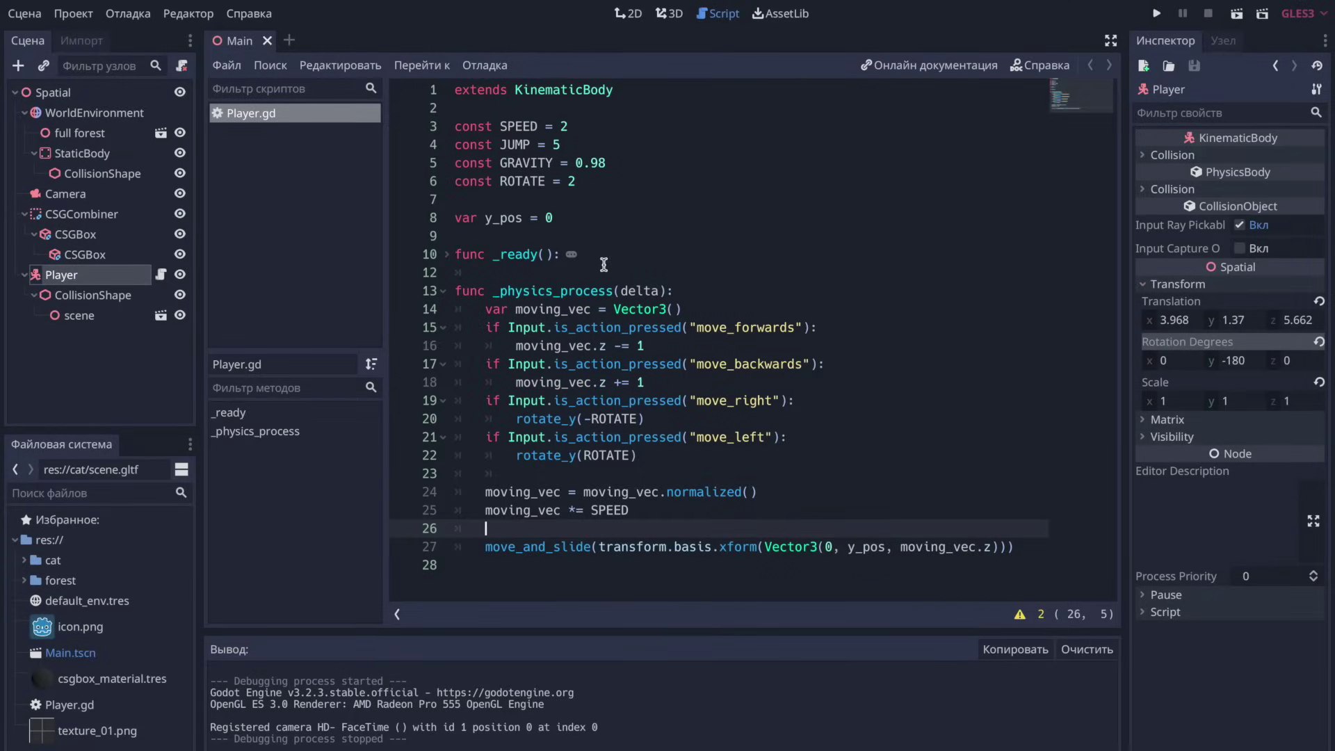
click(571, 180)
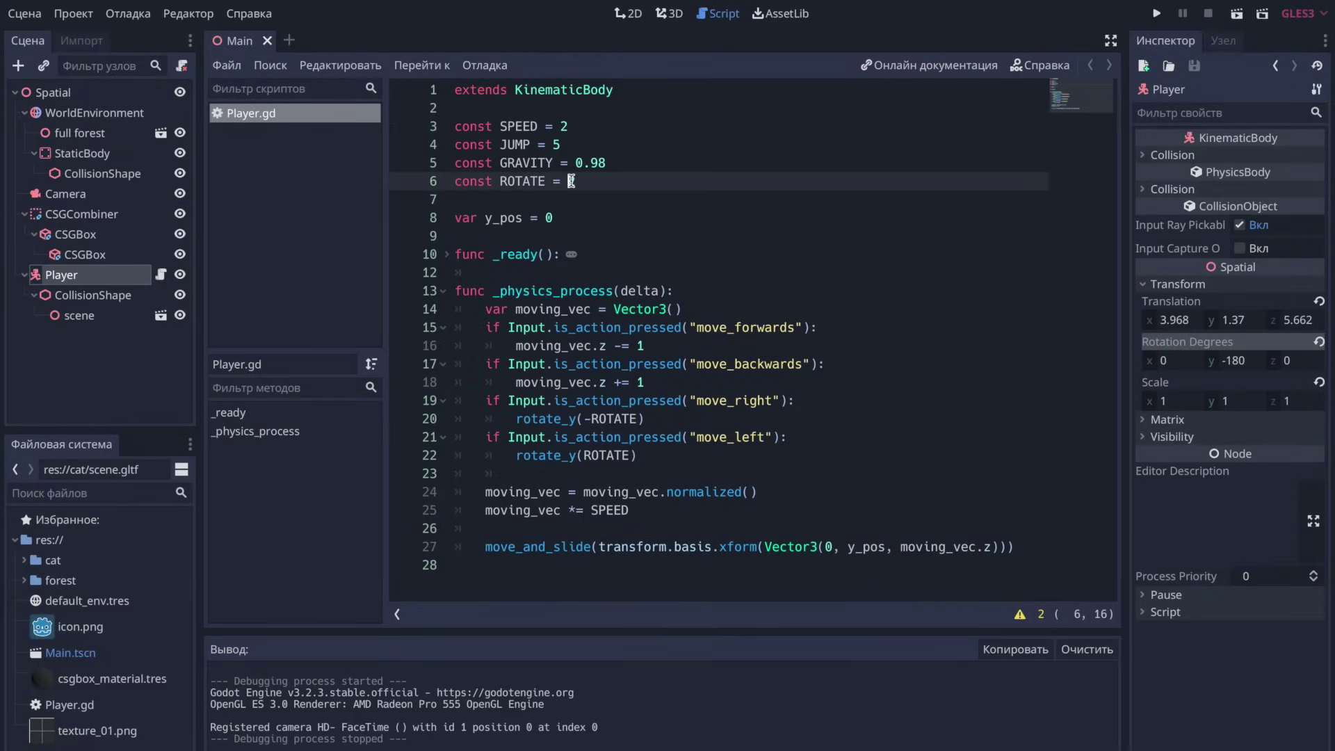
text(0.)
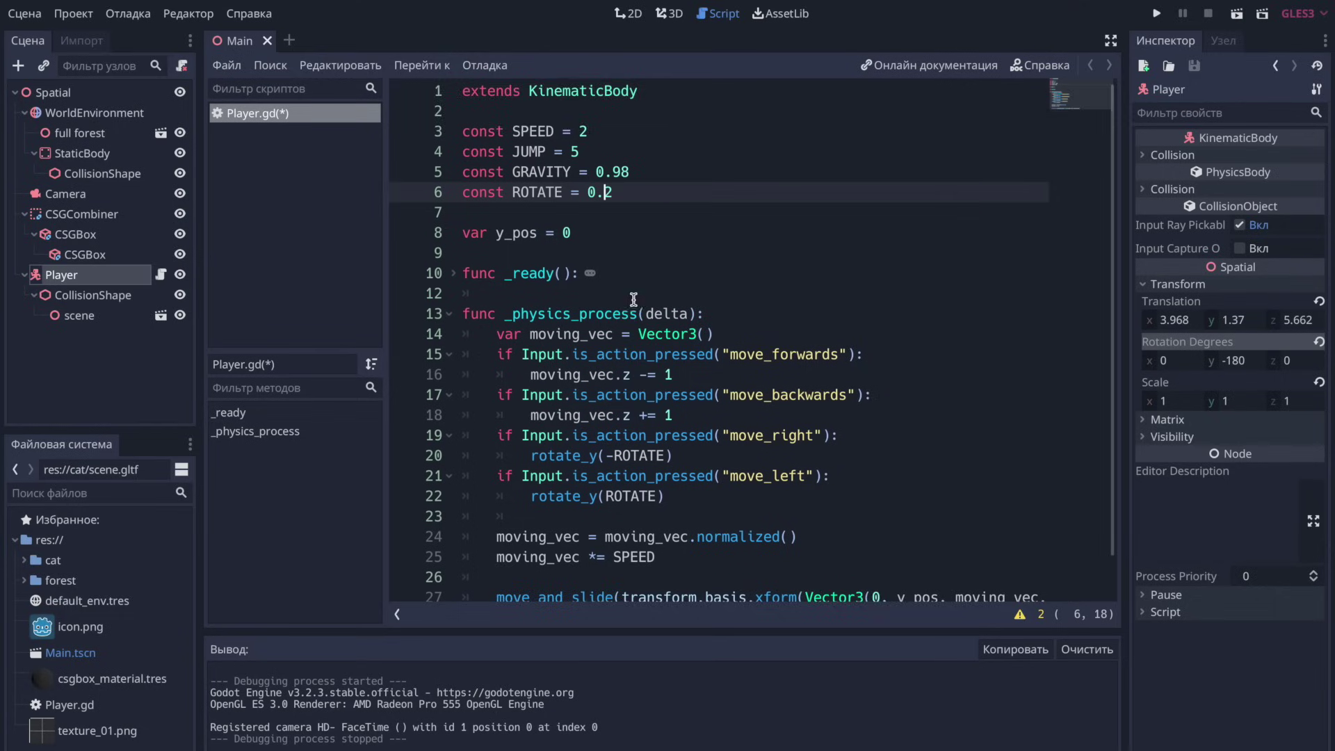
ctrl+scroll(639, 320, up, 1)
scroll(638, 320, down, 1)
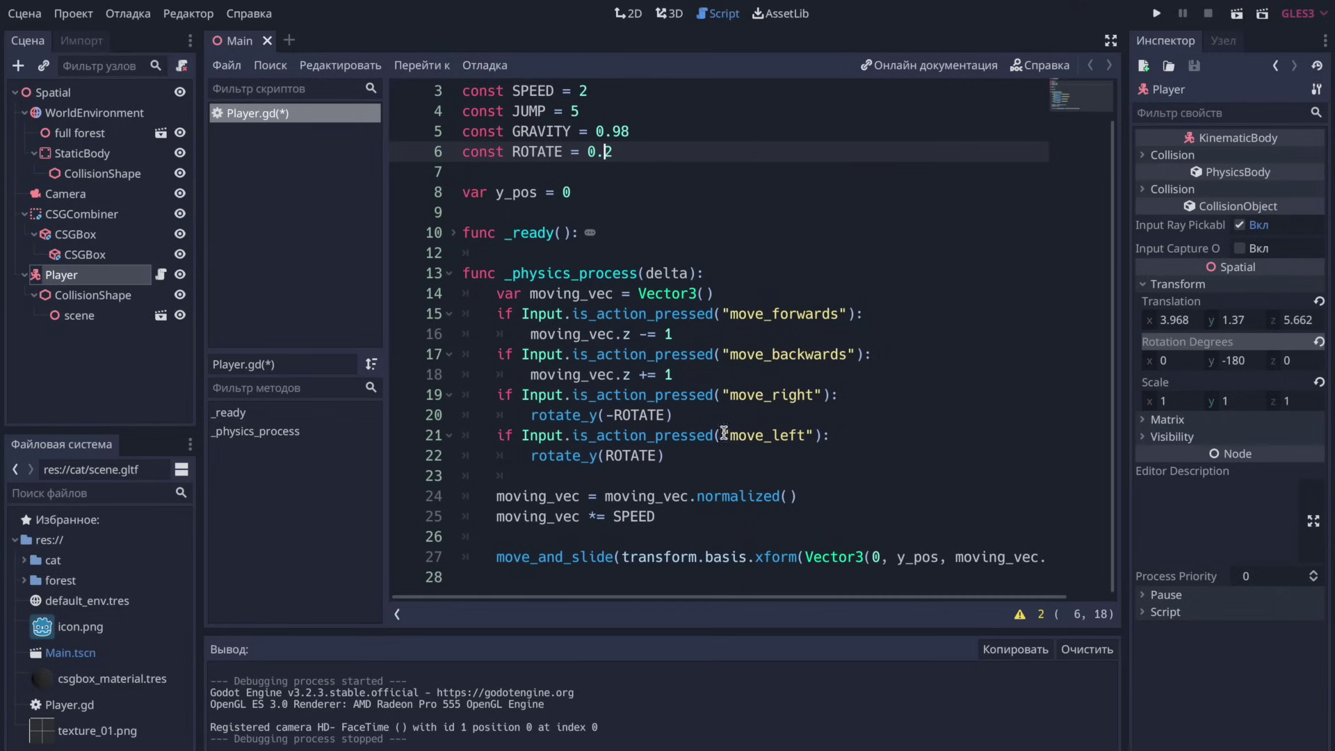
Swap the signs so forwards adds to moving_vec.z and backwards subtracts from it.
click(576, 562)
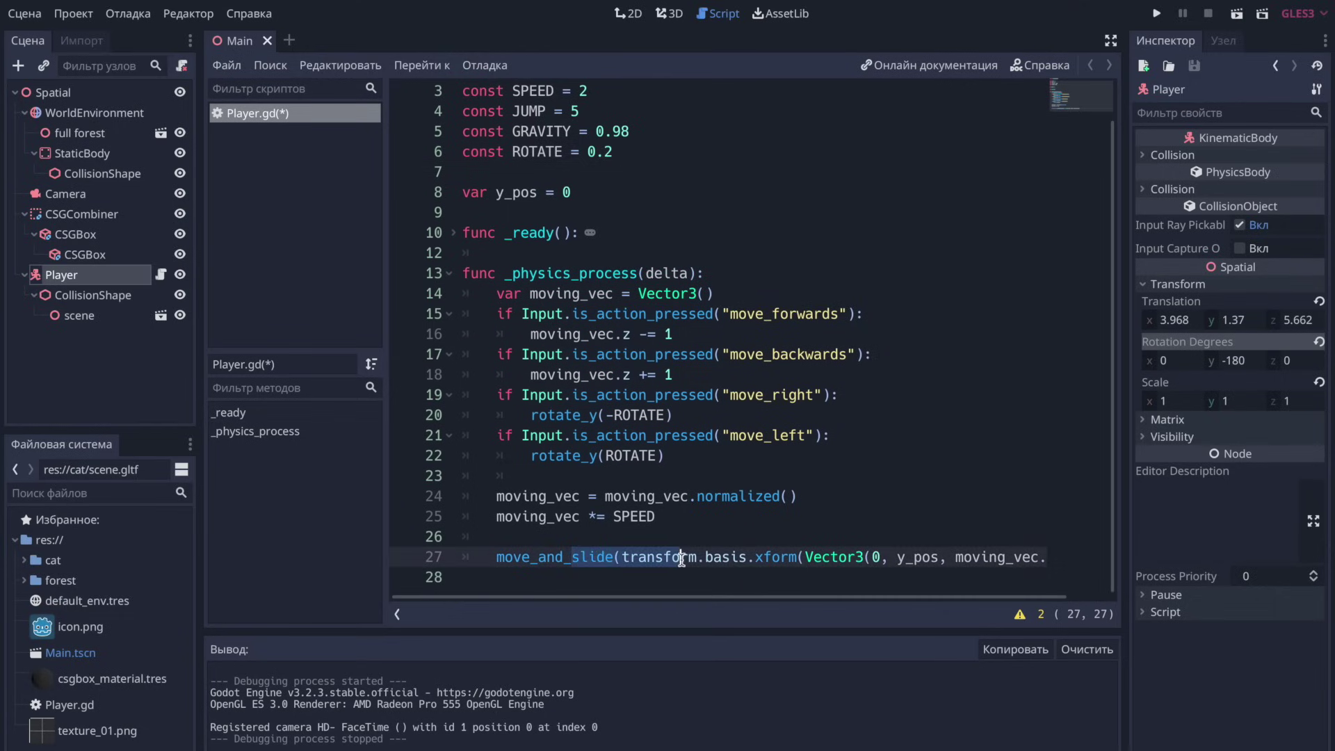
click(649, 337)
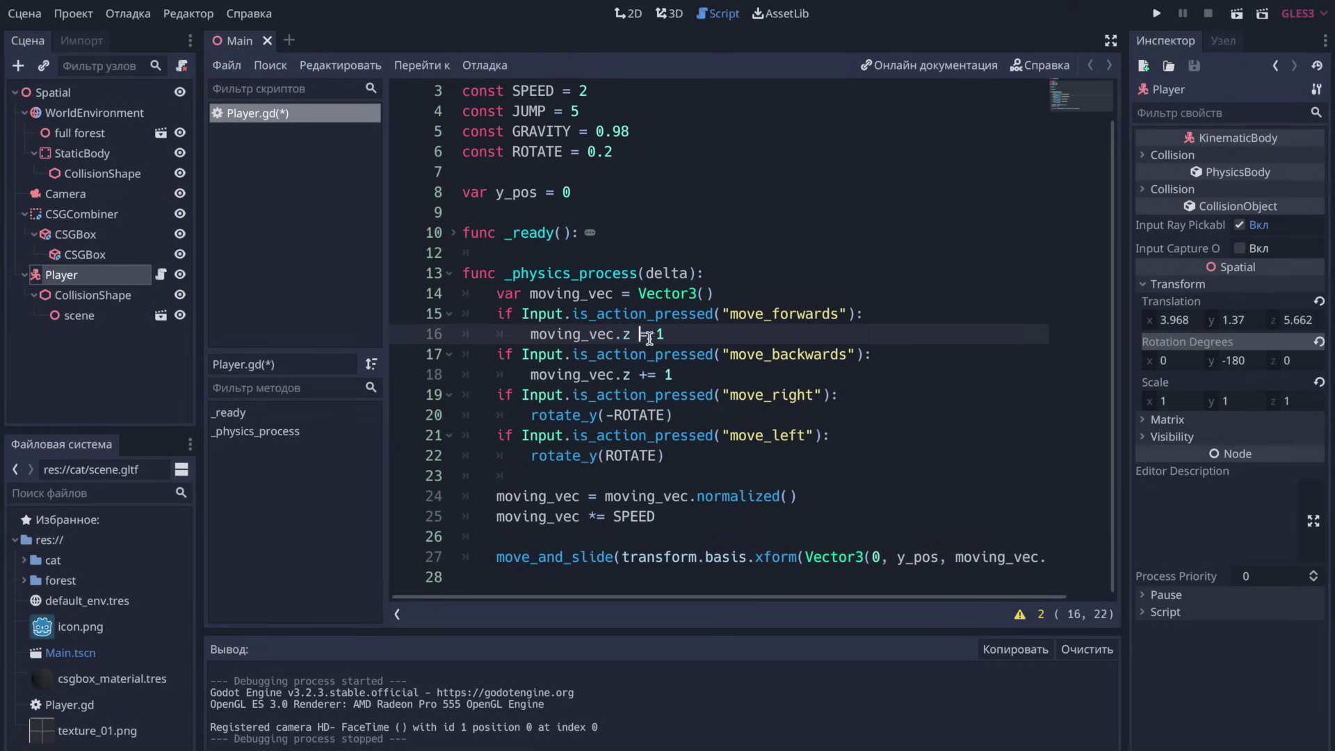
key(Down)
key(Down)
key(BackSpace)
text(-)
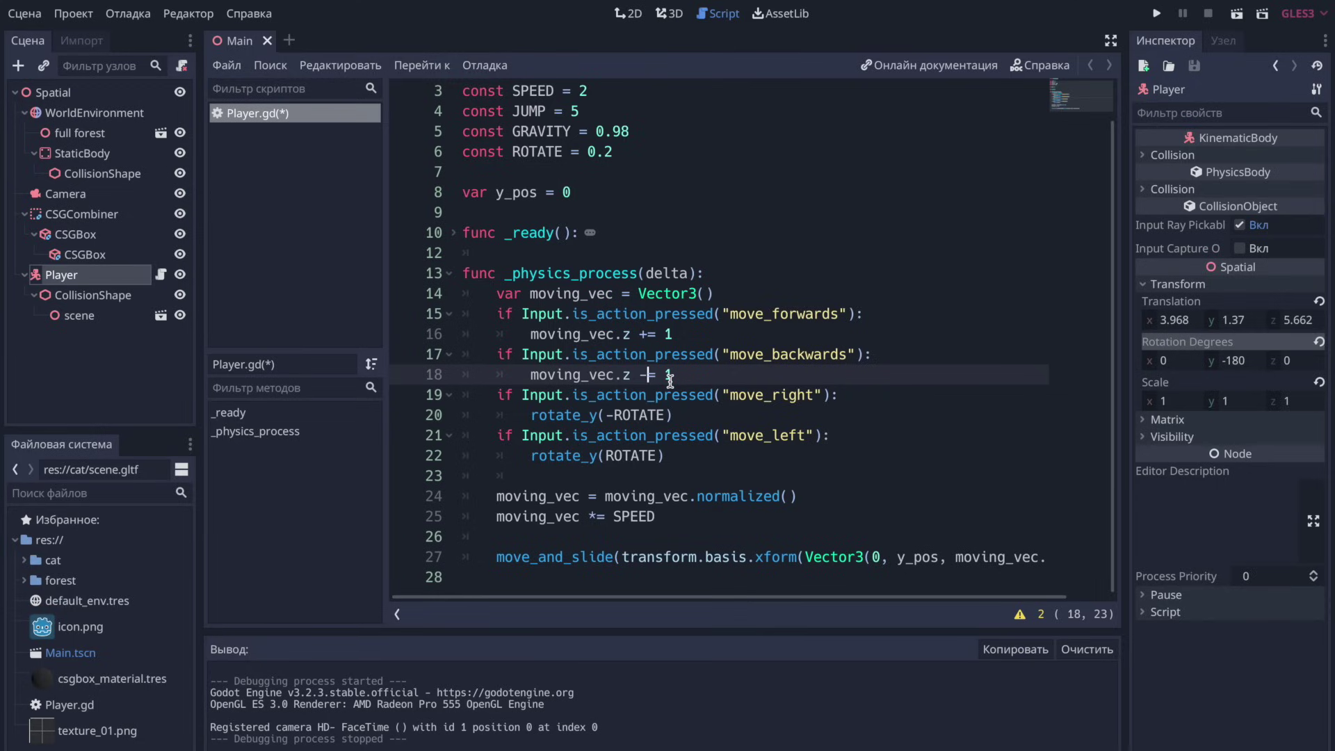
Add new blank lines after the move_and_slide call.
click(784, 541)
key(Down)
key(End)
key(Return)
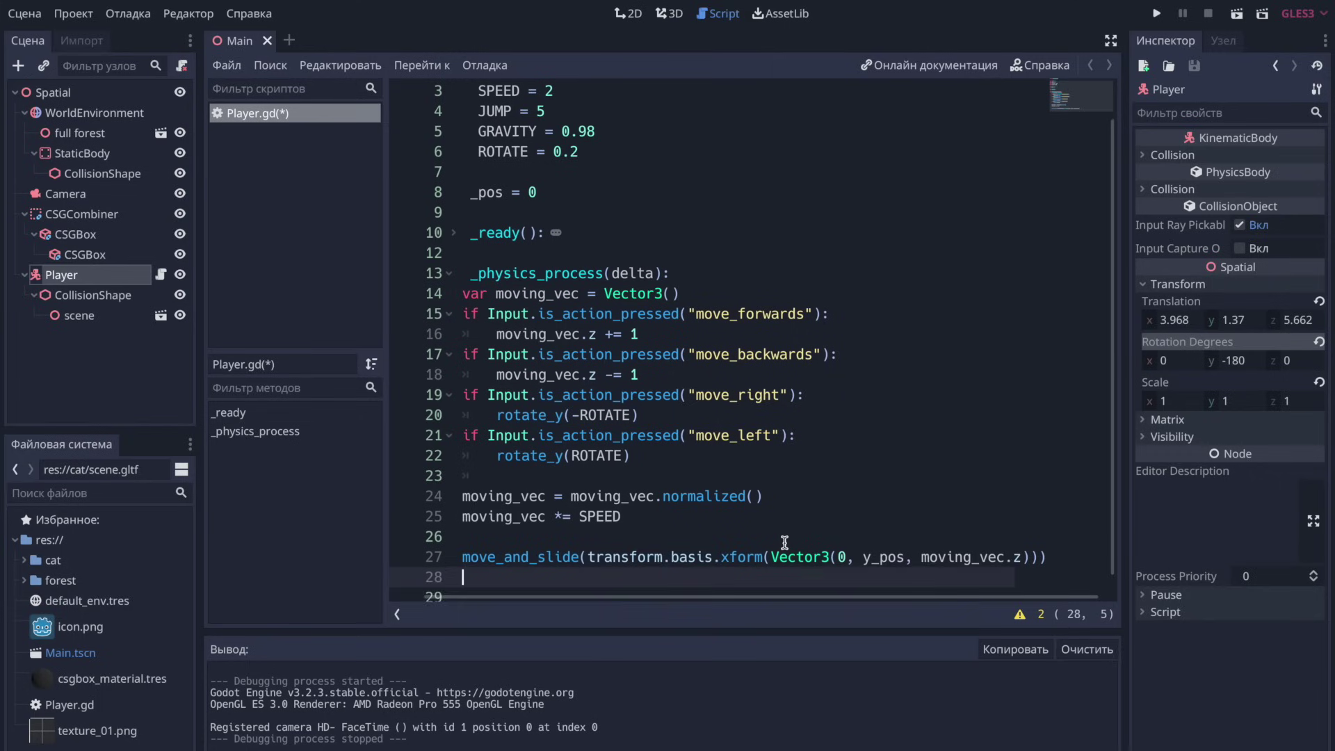
key(Return)
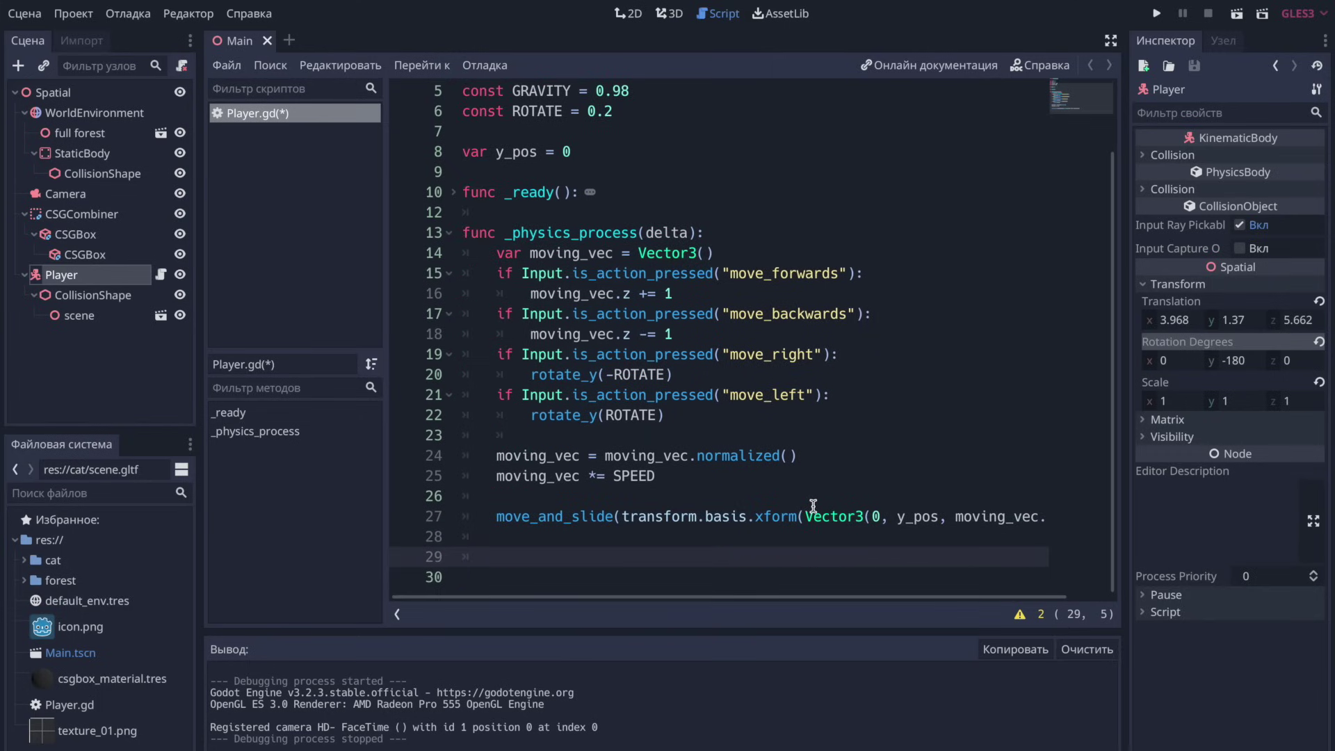
scroll(626, 313, up, 2)
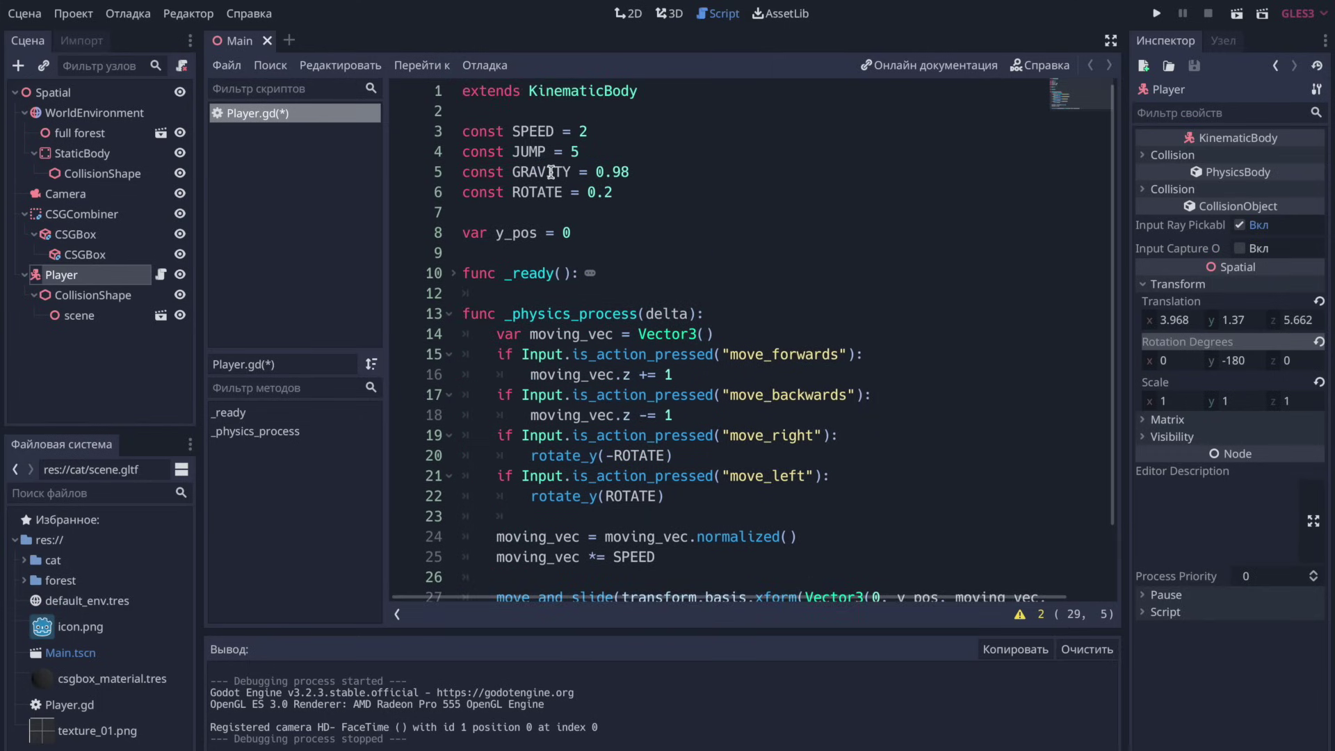
ctrl+scroll(551, 172, up, 1)
ctrl+scroll(552, 172, up, 1)
scroll(600, 377, down, 3)
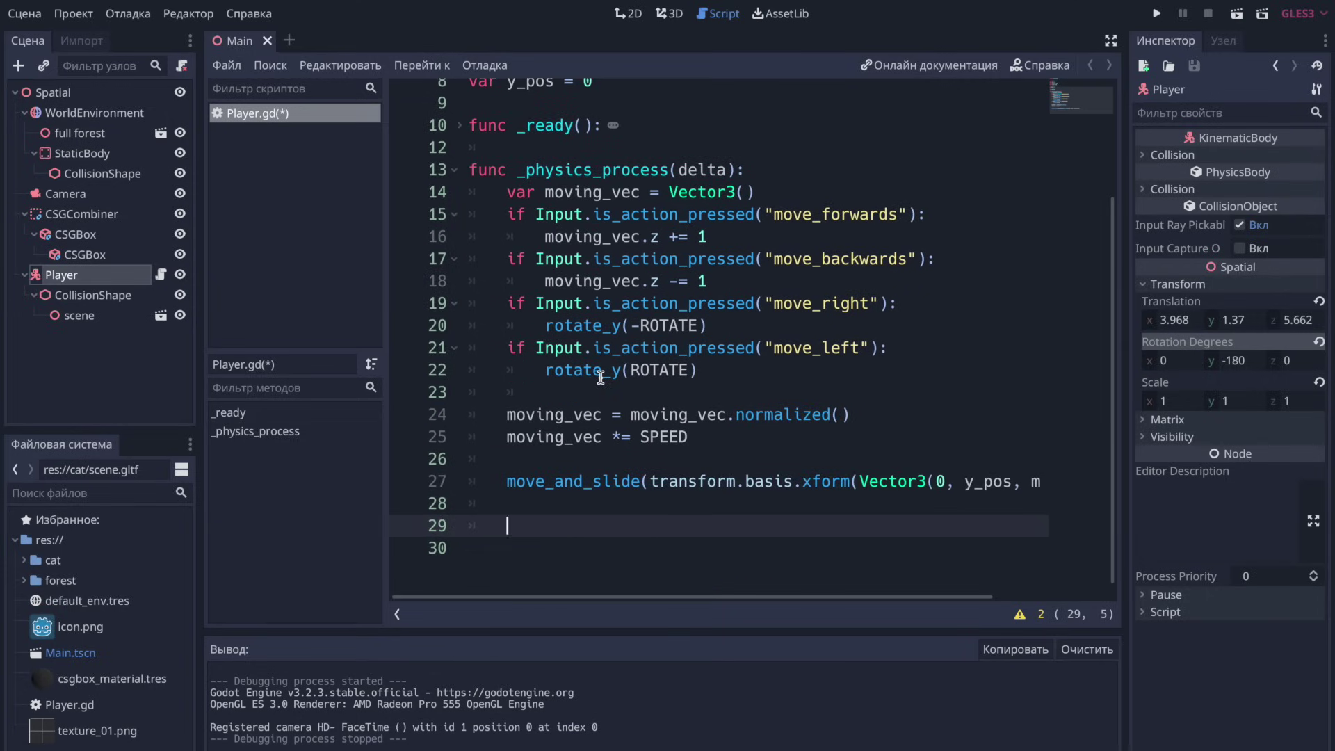
Write 'y_pos -= GRAVITY' below move_and_slide using autocomplete.
text(y_pos)
text( -= G)
text(R)
key(Return)
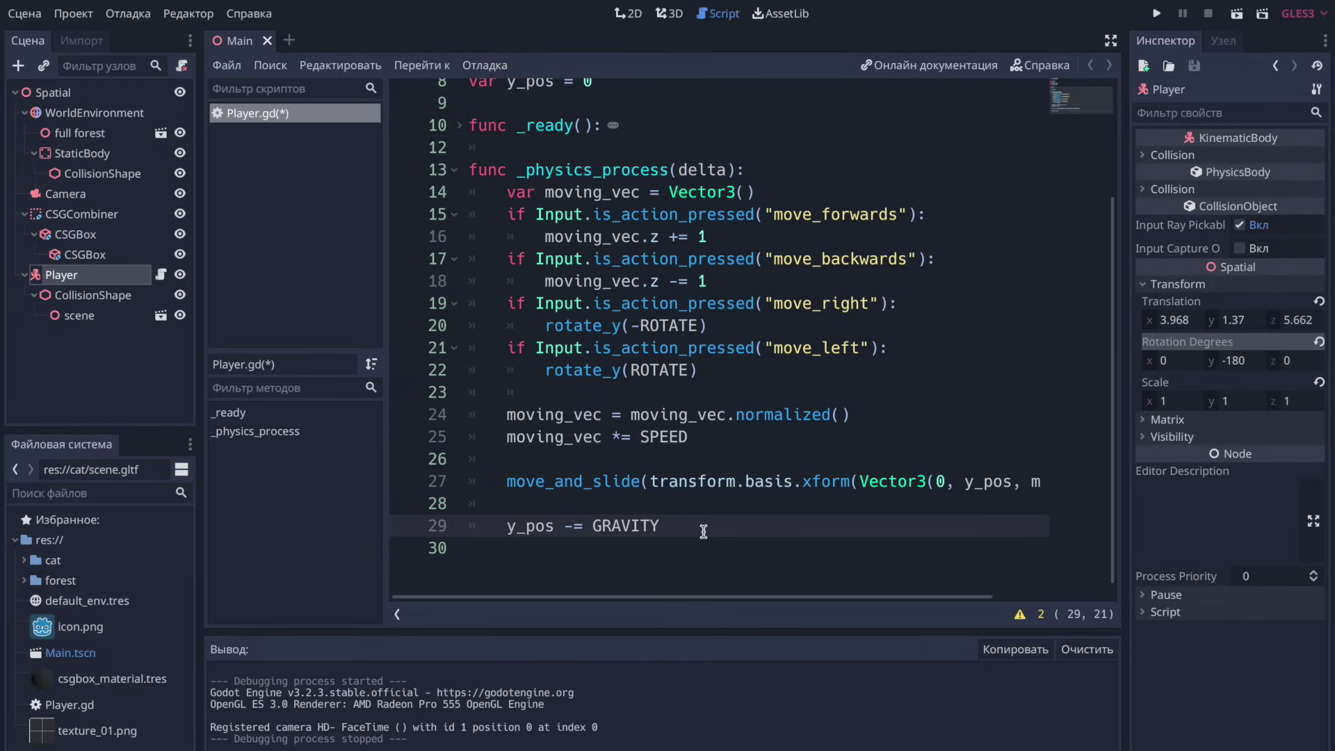
key(Return)
Add 'if Input.is_action_just_pressed("jump"): y_pos = JUMP' under the gravity line.
text(if I)
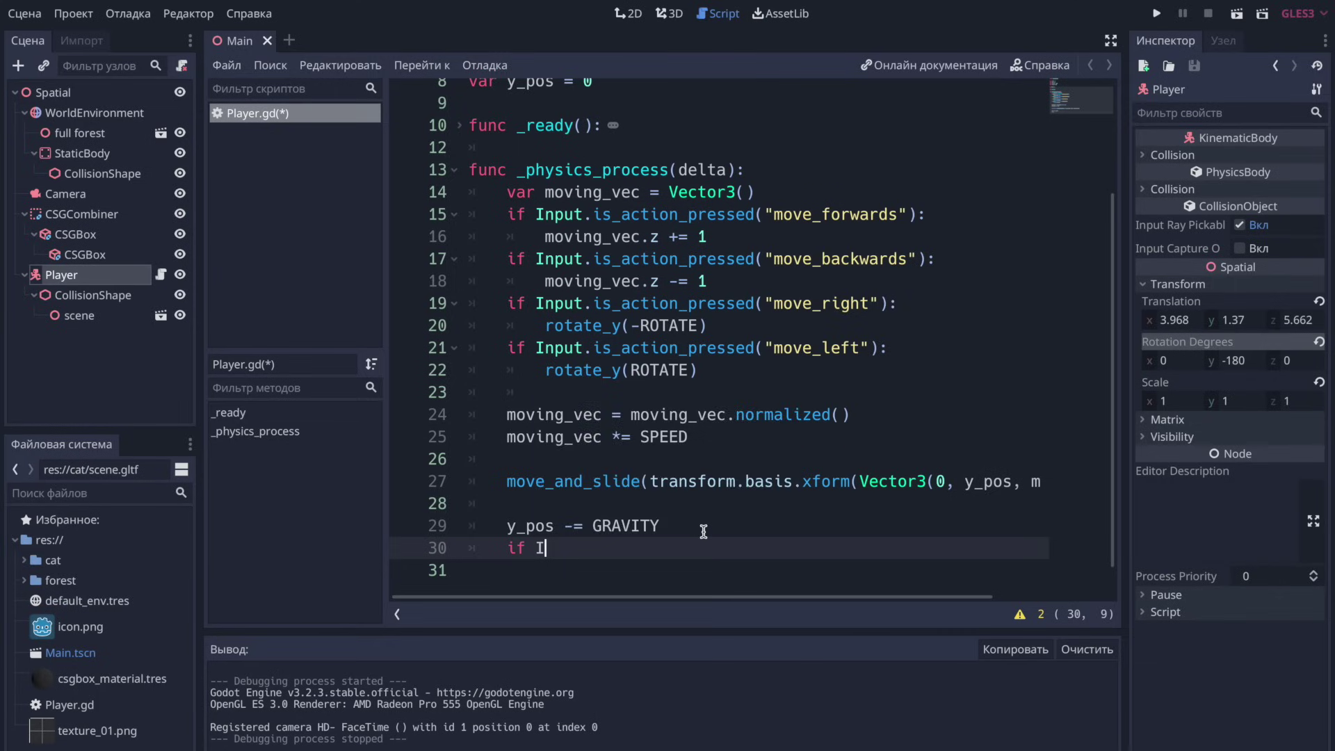
text(n)
key(Return)
text(.)
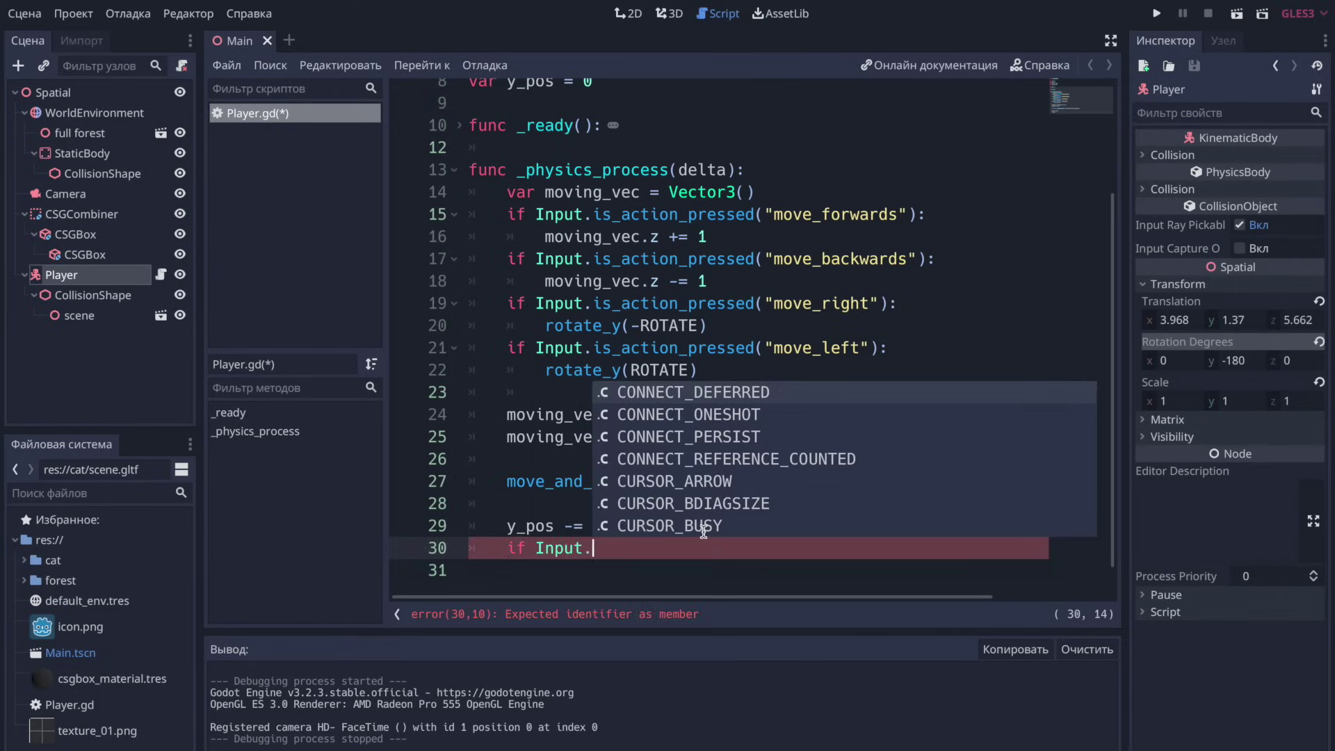
text(is_)
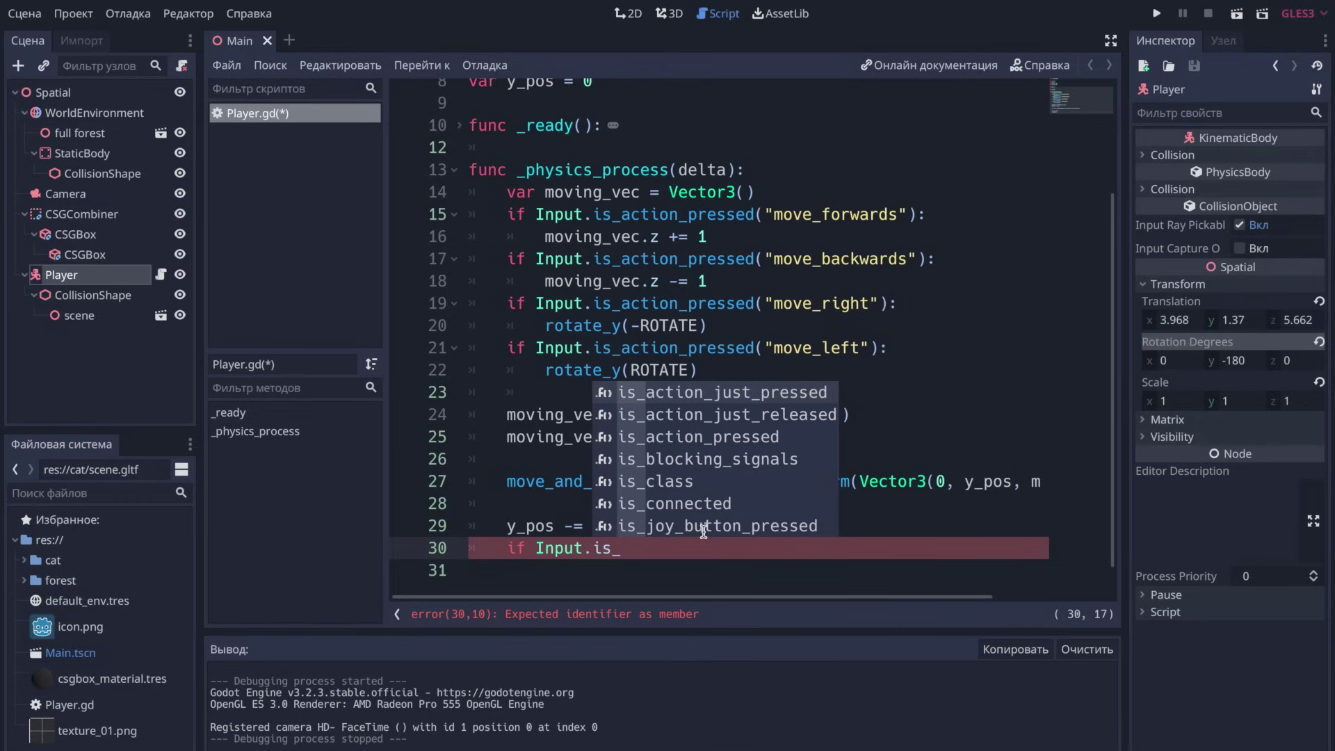
key(Return)
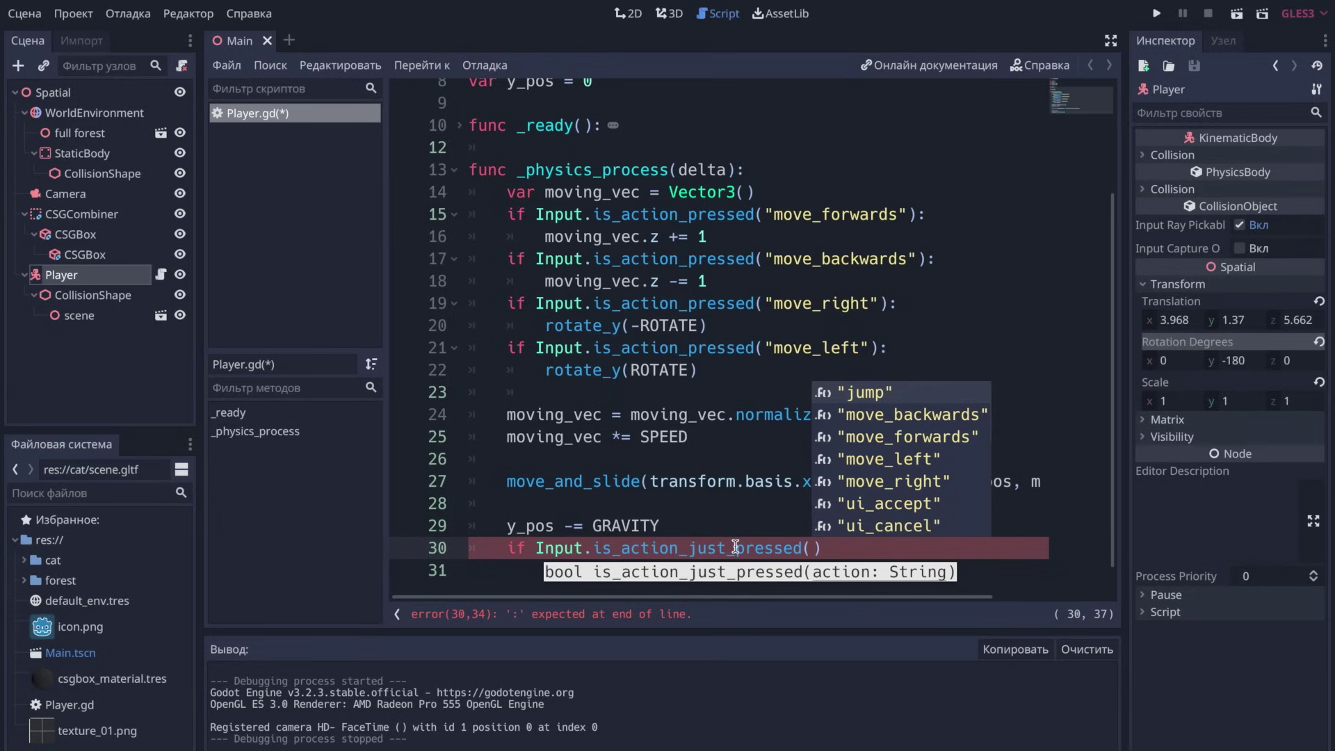
key(Return)
key(Right)
text(:)
key(Return)
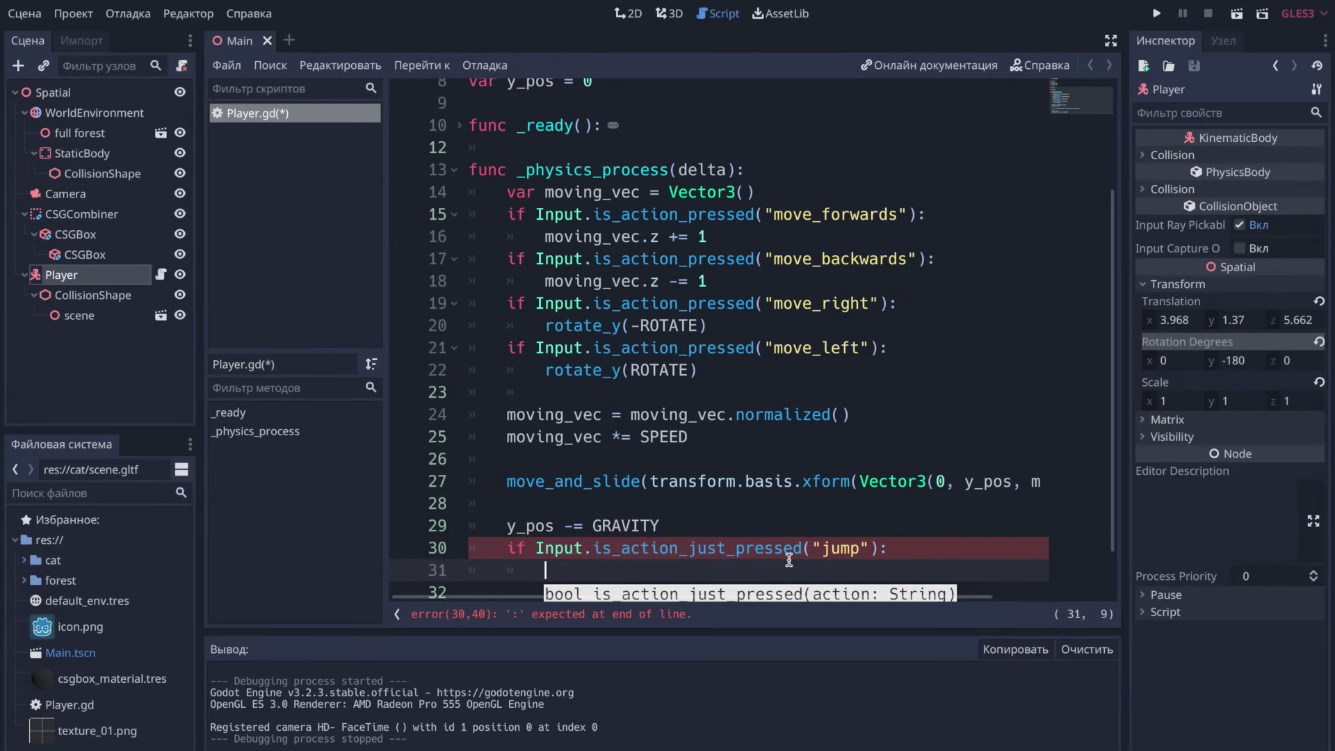
text(y)
text(_pos)
text( = )
text(JUM)
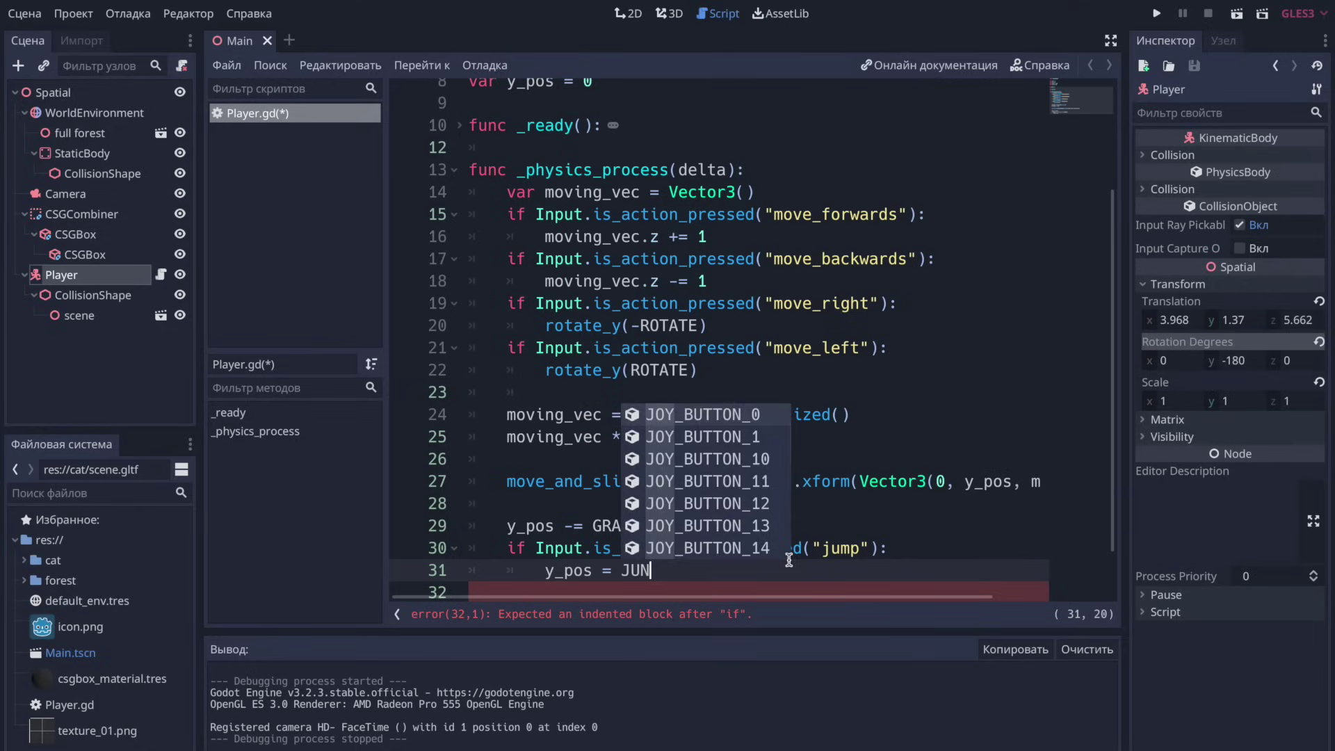
text(P)
key(BackSpace)
key(BackSpace)
text(MP)
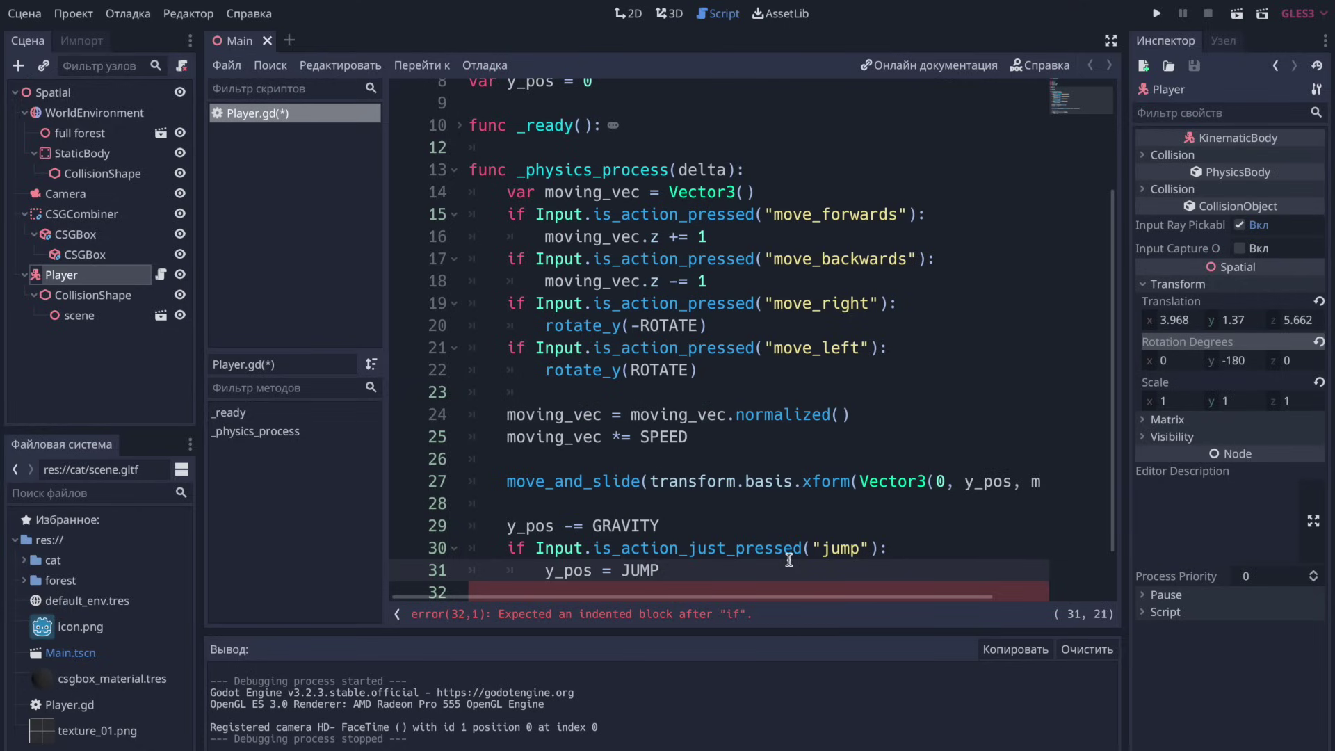
Check the JUMP constant on line 4, then return to GRAVITY on line 29.
click(688, 509)
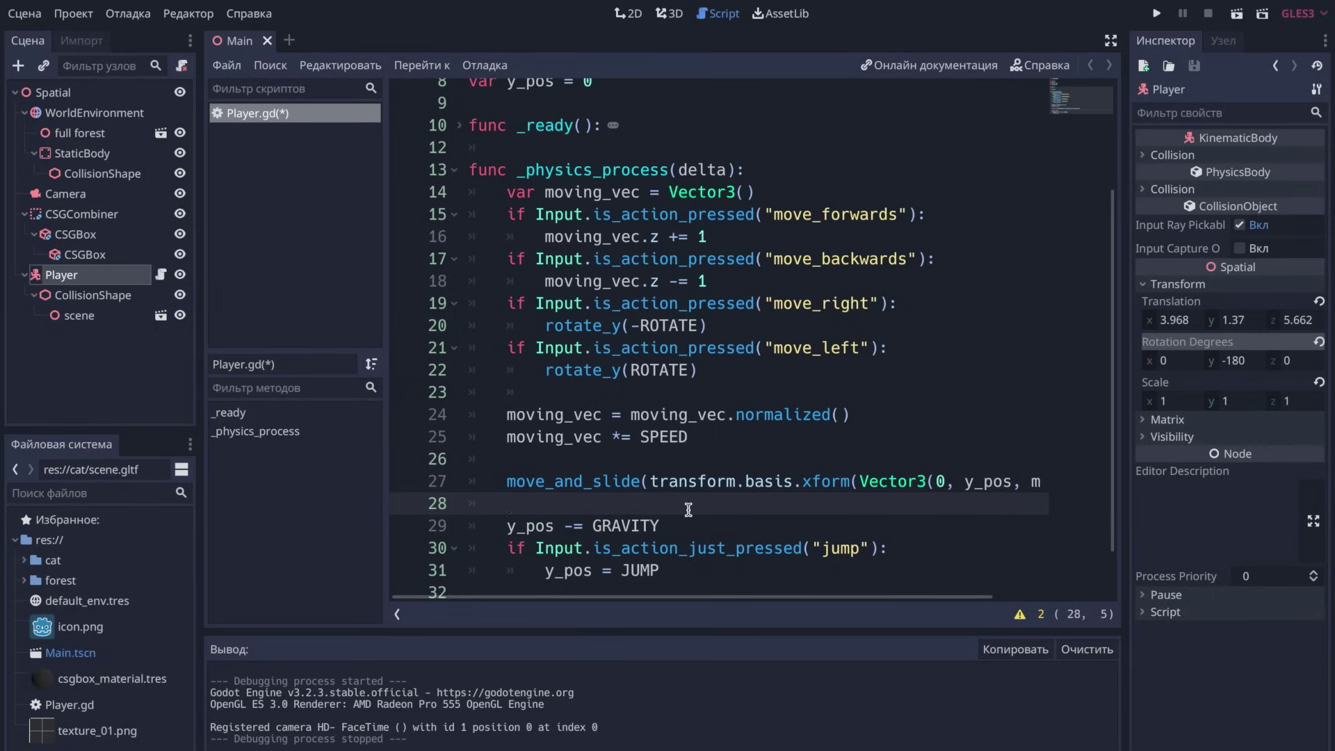
scroll(689, 510, up, 3)
double_click(567, 159)
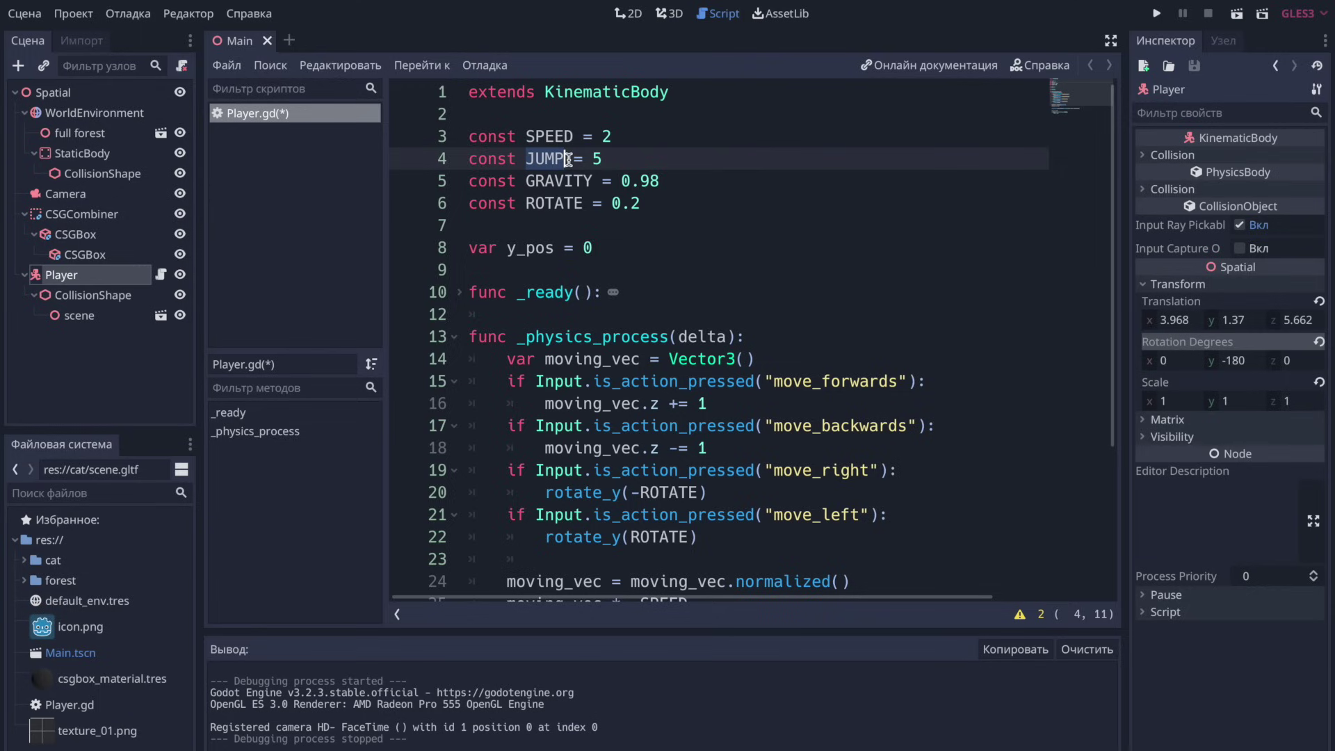
click(585, 217)
scroll(588, 225, down, 3)
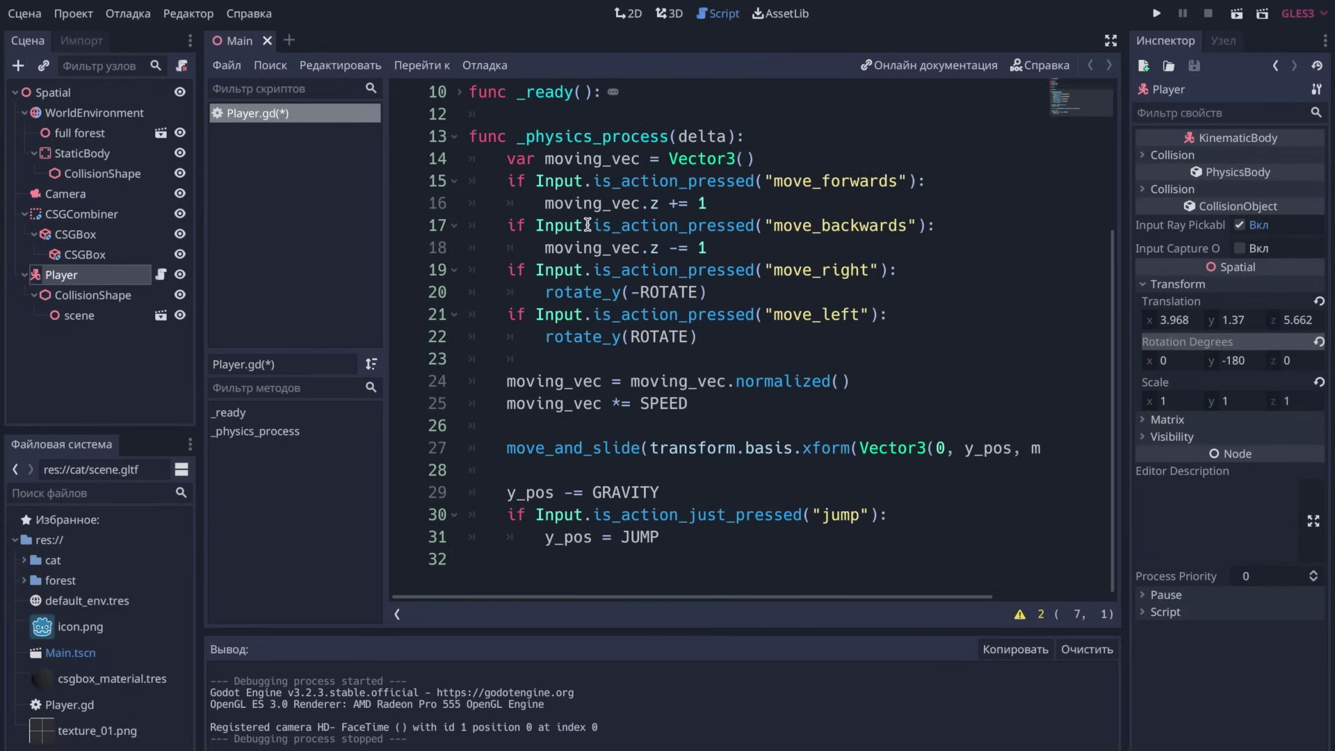
click(601, 492)
Test the gravity and jump code by walking the fox around the campfire, tent and log.
drag(594, 492, 652, 493)
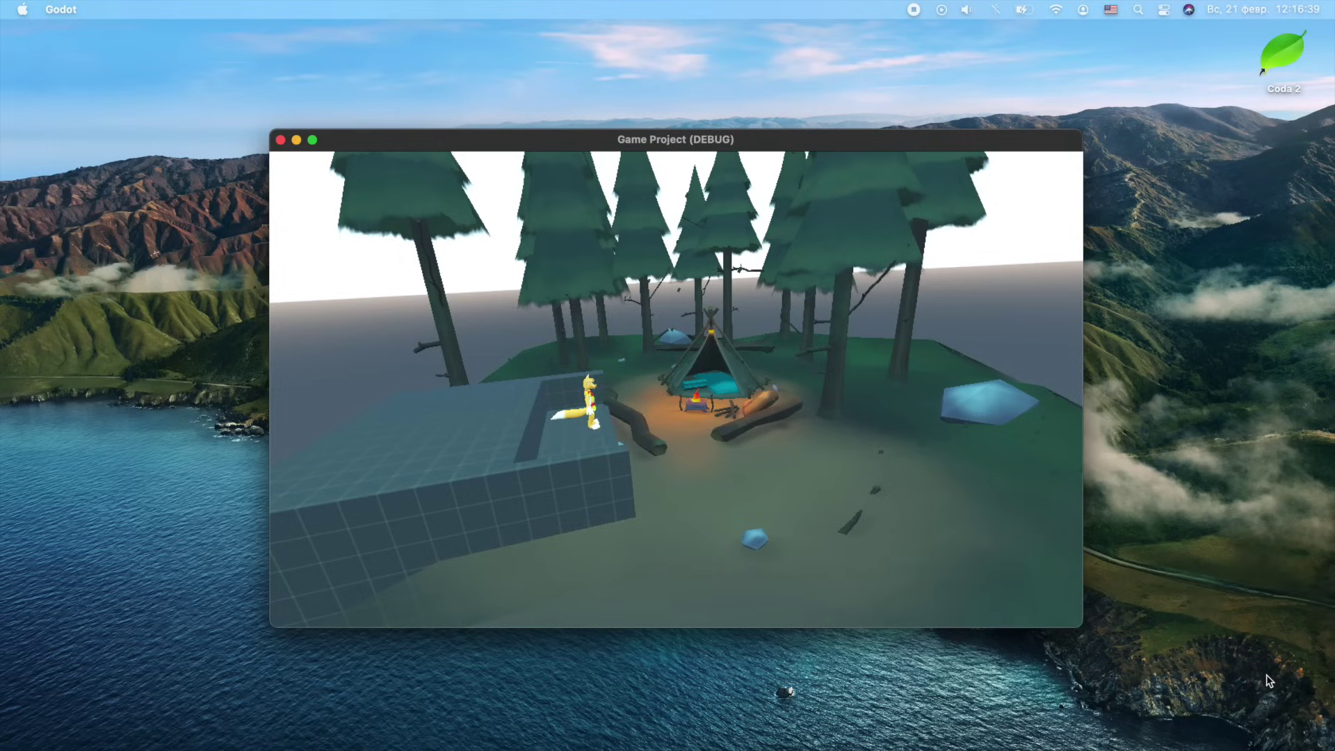
key(d)
key(d)
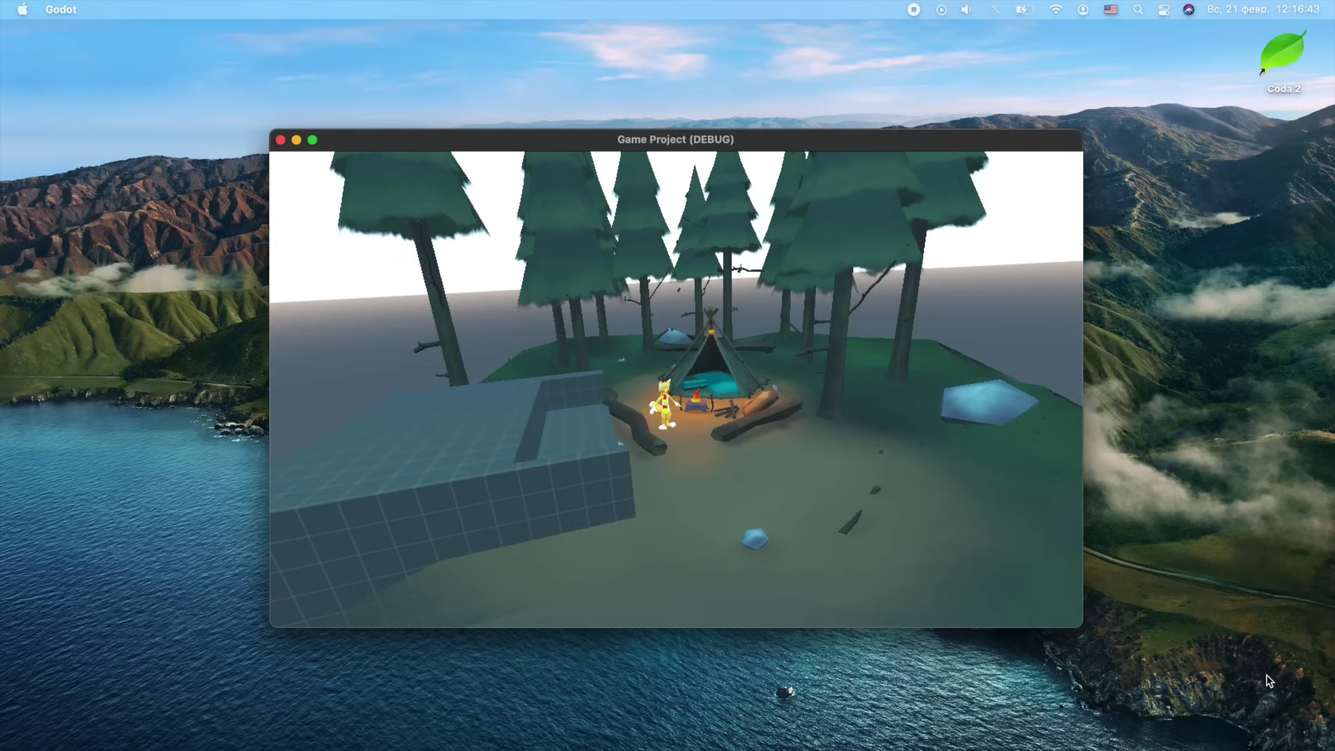
key(d)
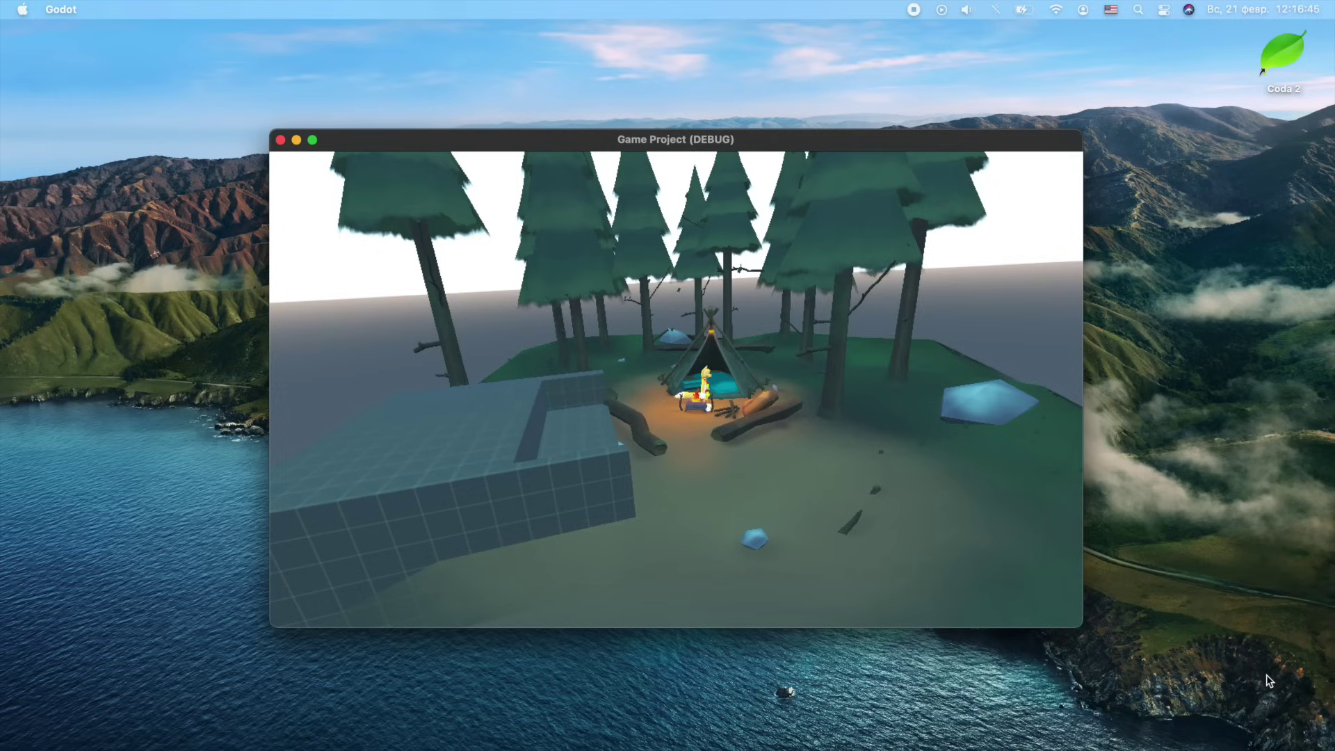
key(a)
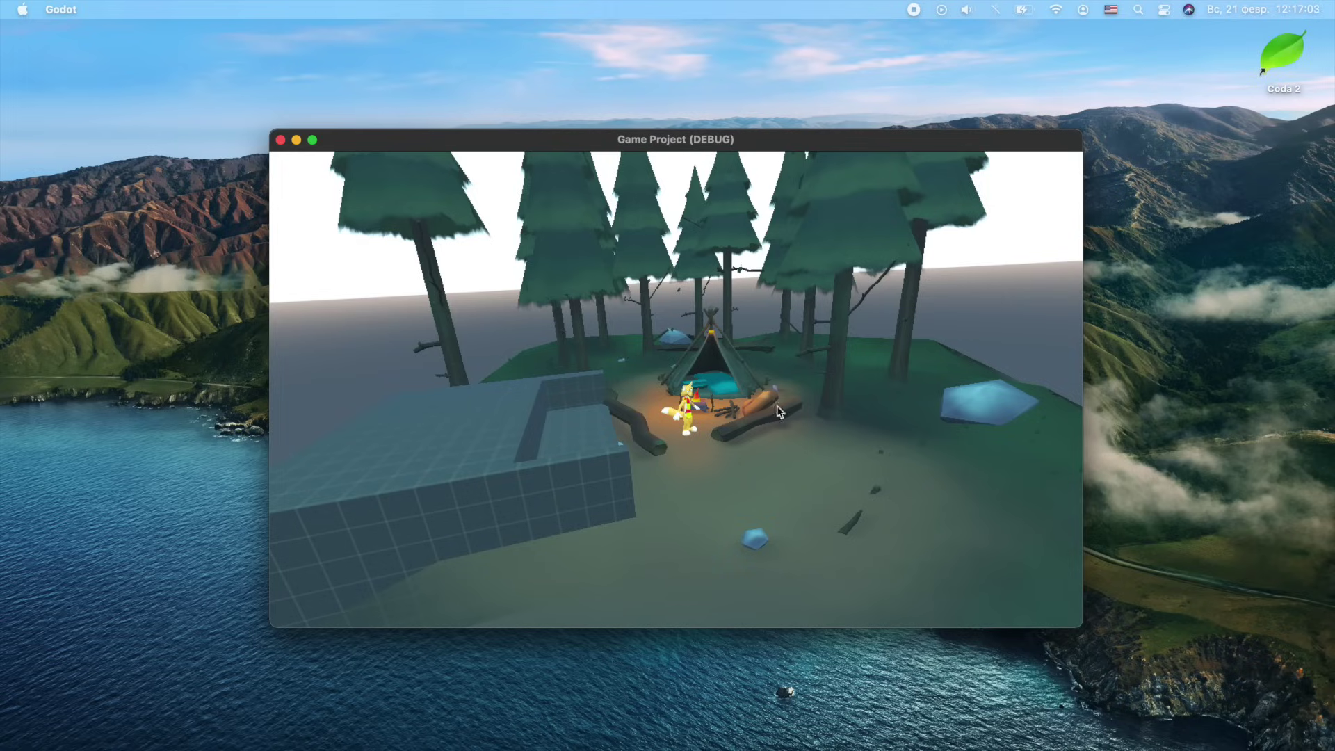
key(d)
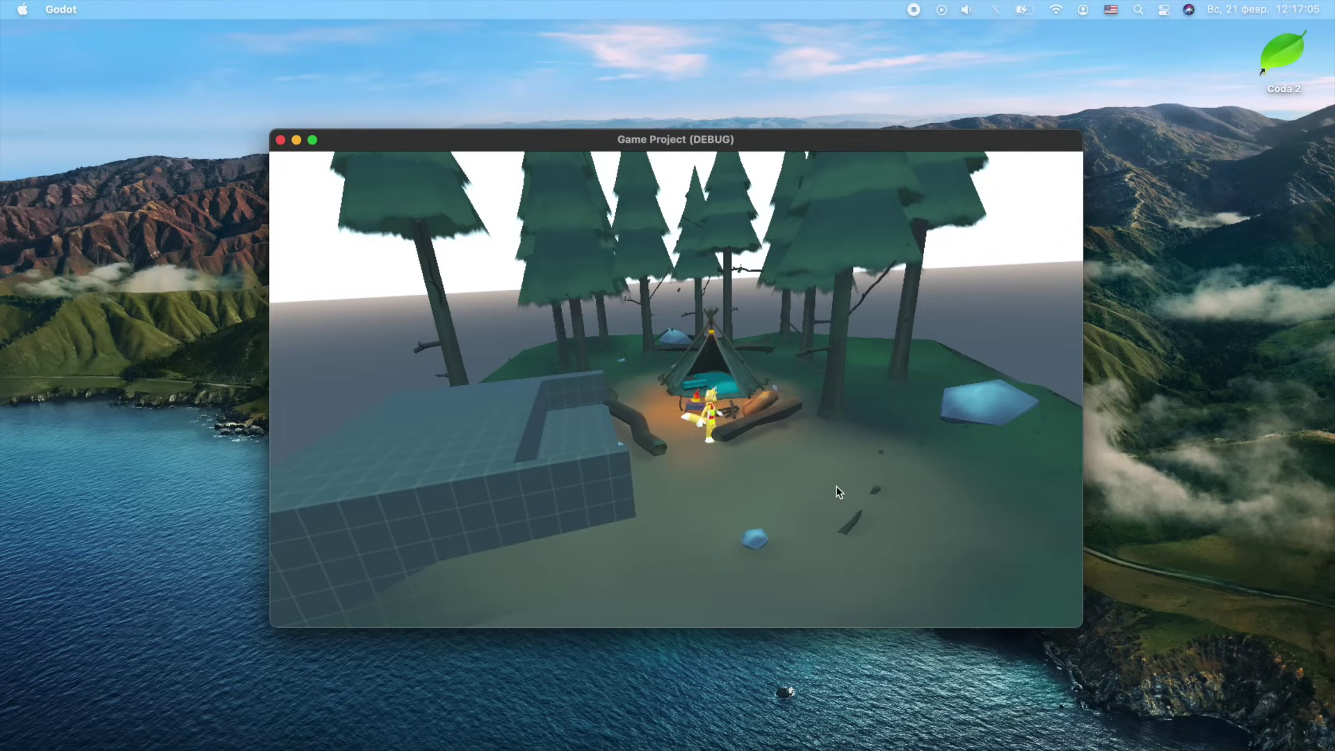
key(a)
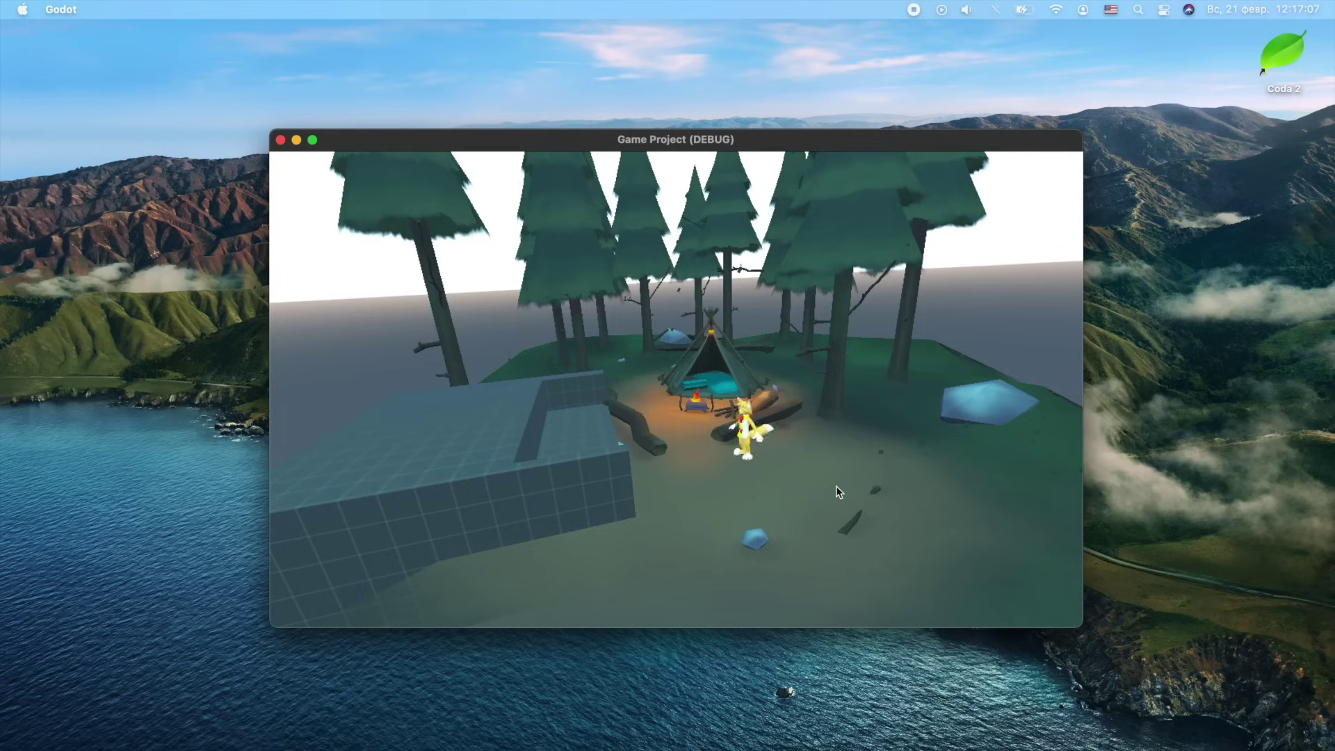
key(s)
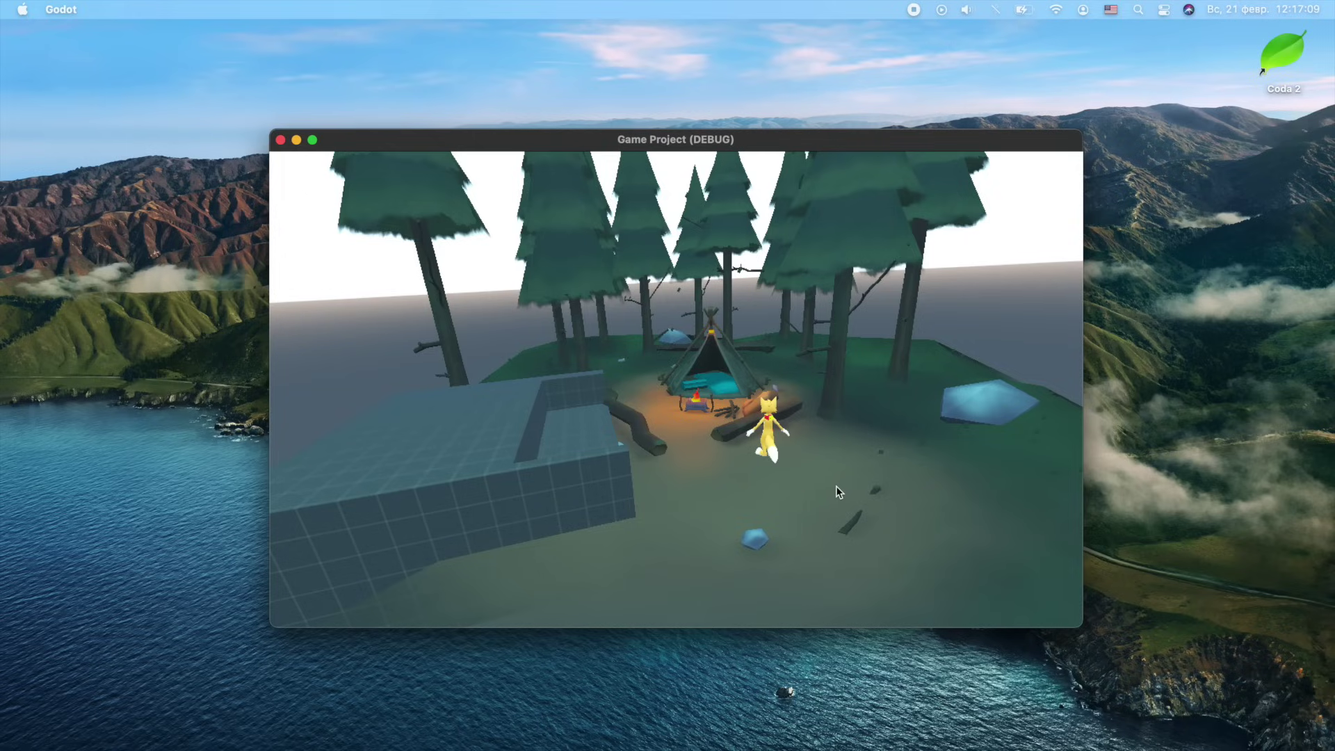
key(a)
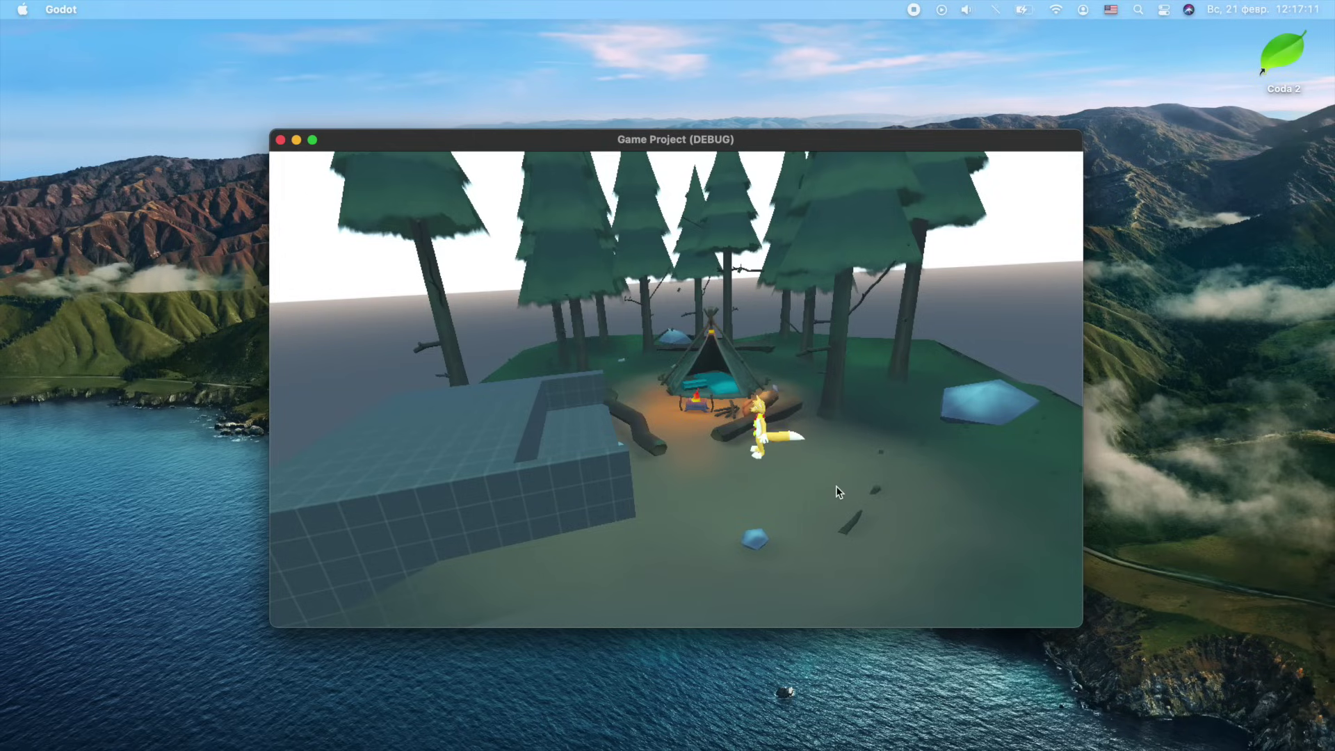
key(ctrl+Left)
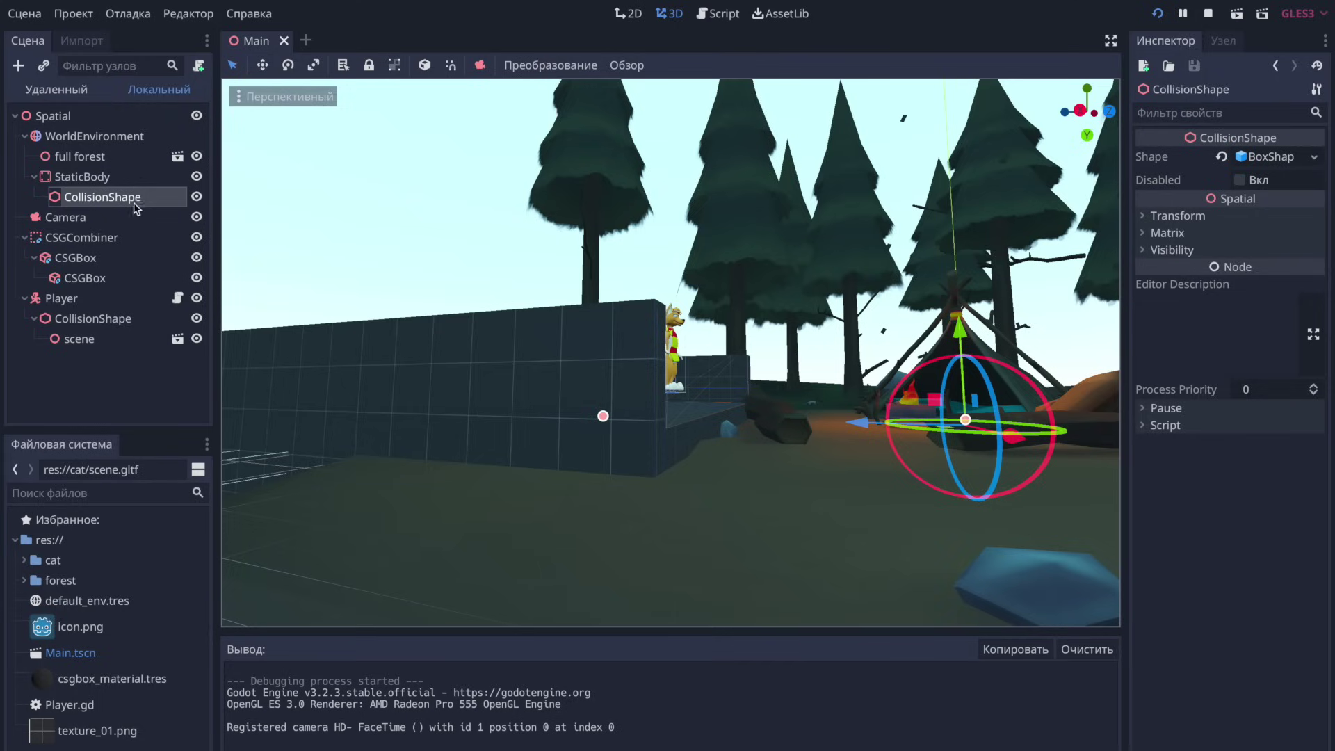
Drag the ground CollisionShape up along Y and back down, leaving it about 0.241 lower.
drag(967, 333, 959, 307)
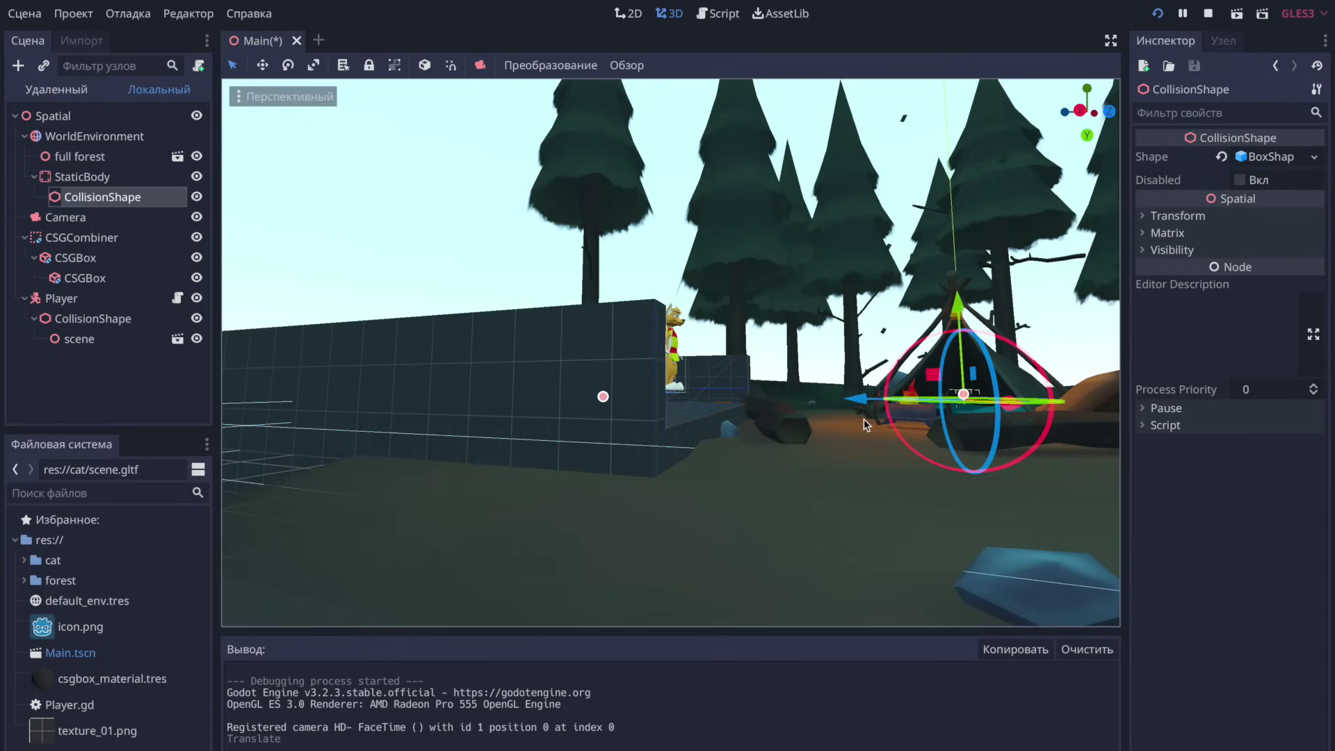
drag(963, 310, 965, 332)
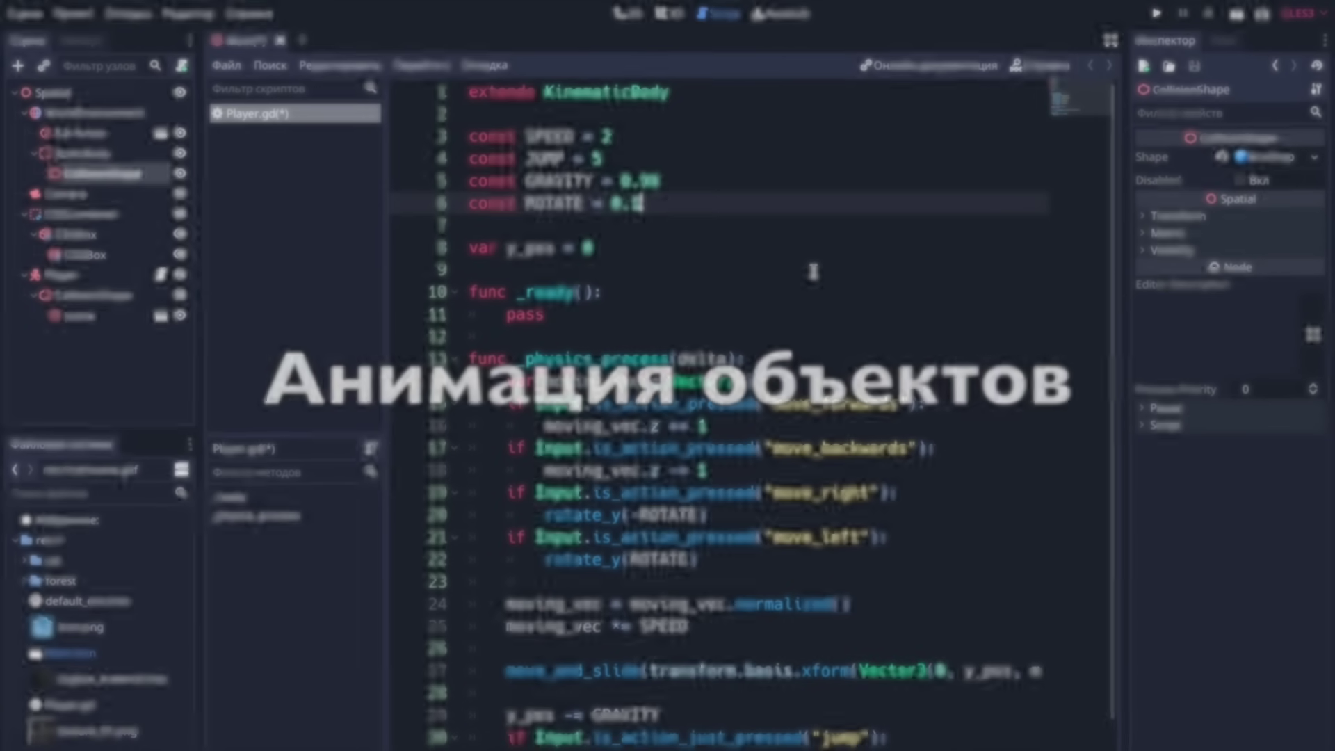
Save the scene and Player.gd, then open the fox's scene.gltf model from the Player node.
key(ctrl+s)
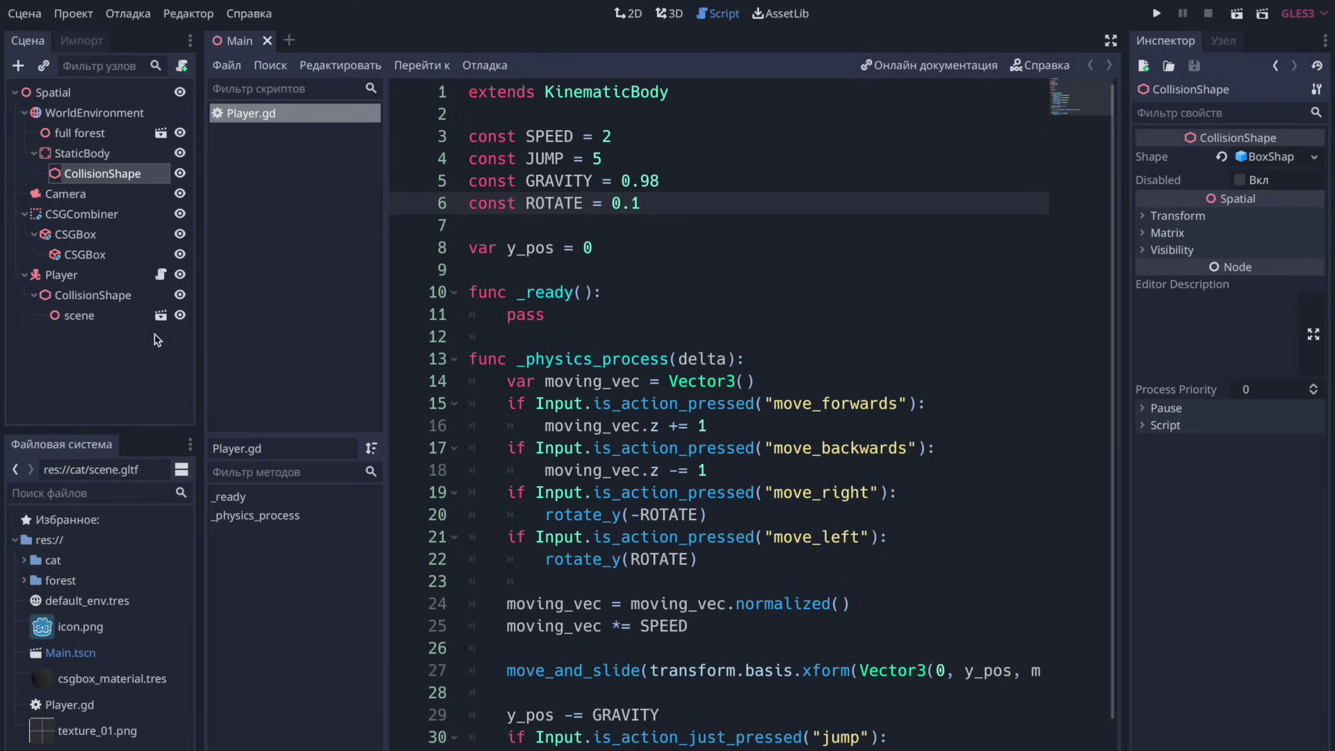
click(161, 317)
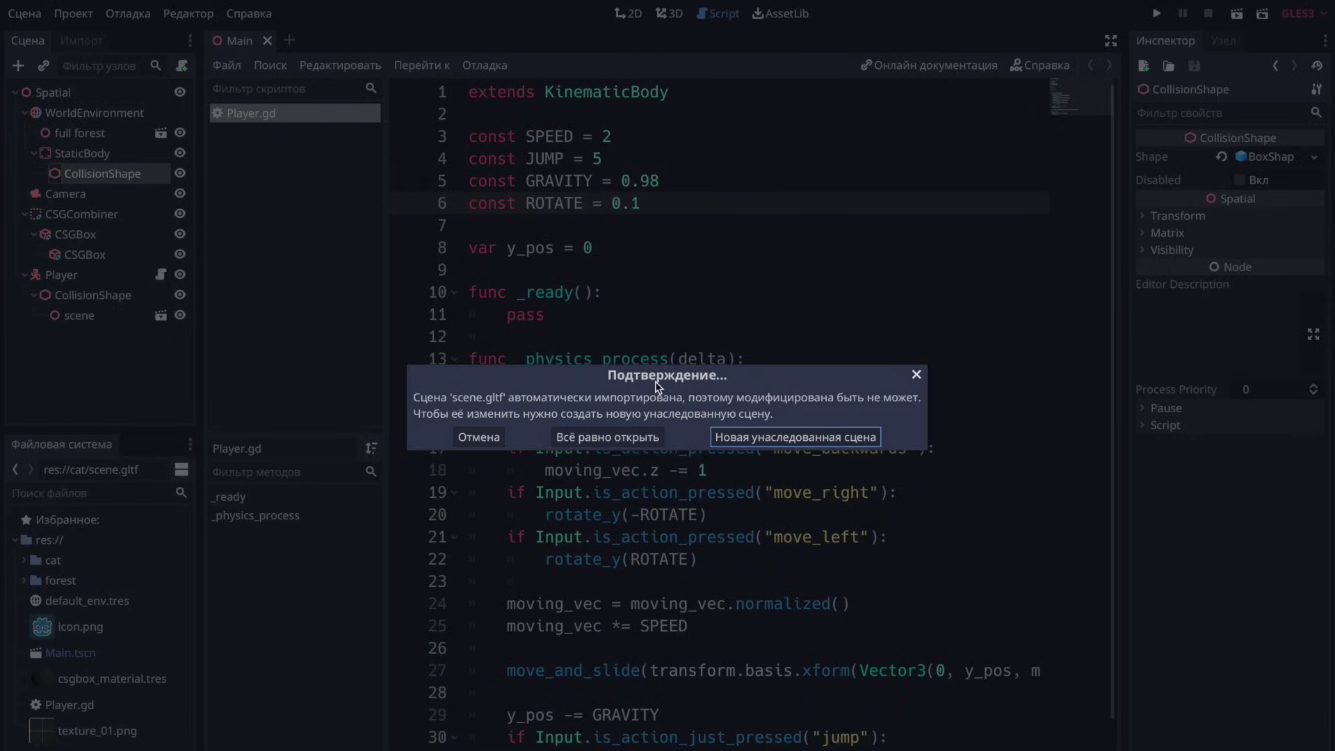
Open the imported scene.gltf anyway, select its AnimationPlayer and show the 3D view.
click(626, 435)
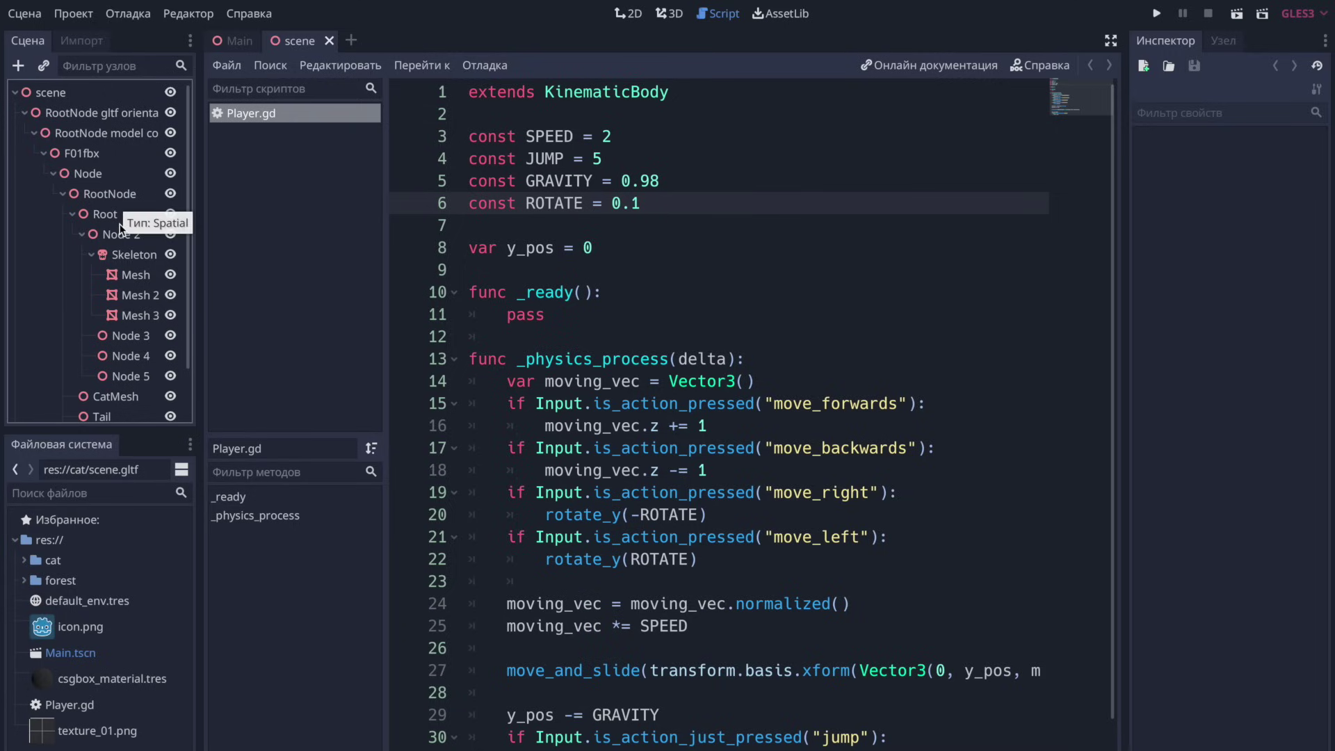
scroll(120, 228, down, 3)
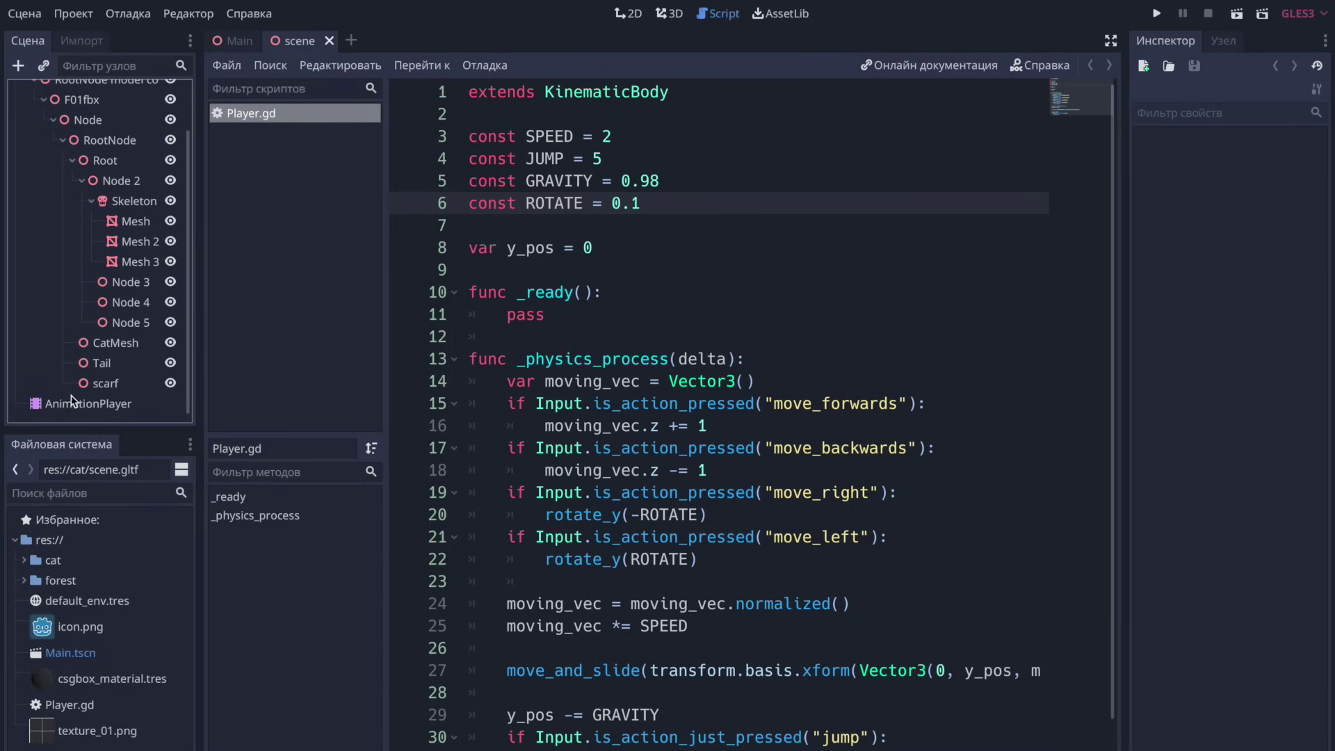
click(72, 401)
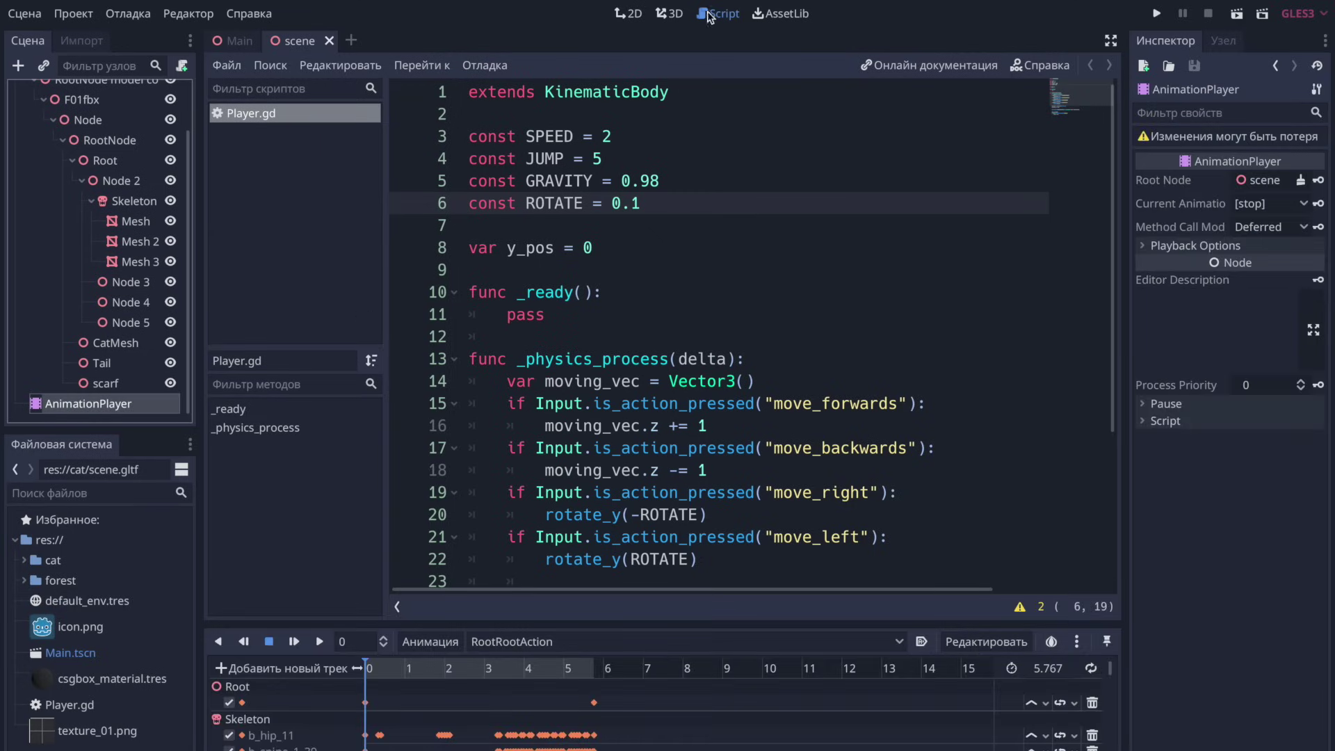
click(670, 15)
View the fox from the front, play and stop the RootRootAction animation, then return to Main.
scroll(605, 294, down, 10)
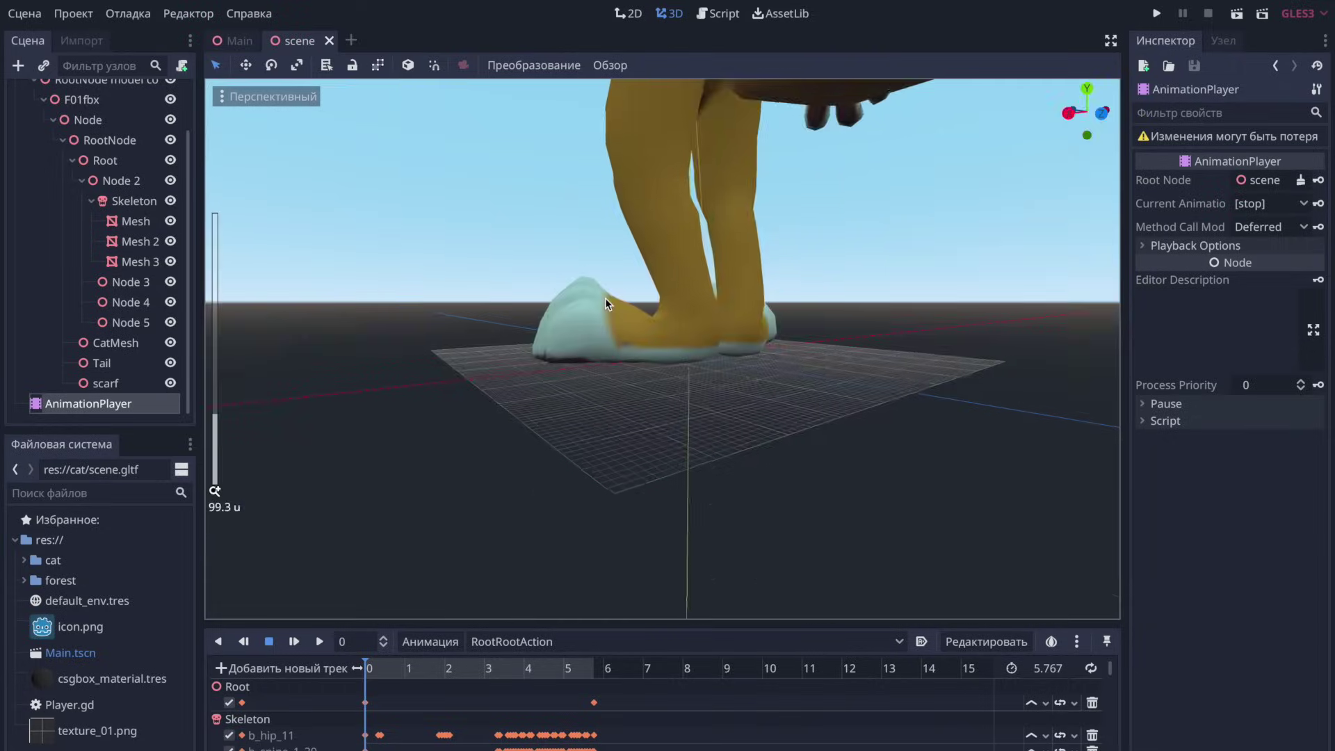
scroll(605, 298, down, 5)
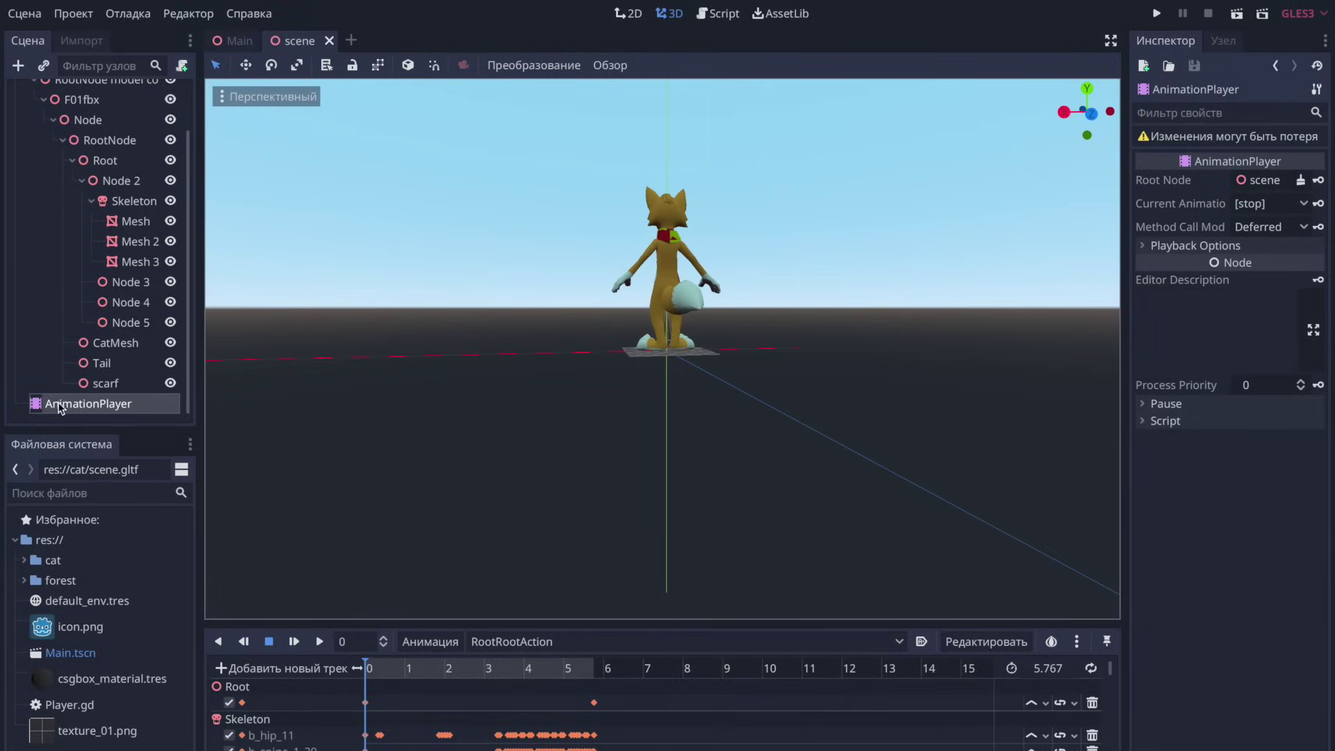
key(KP_3)
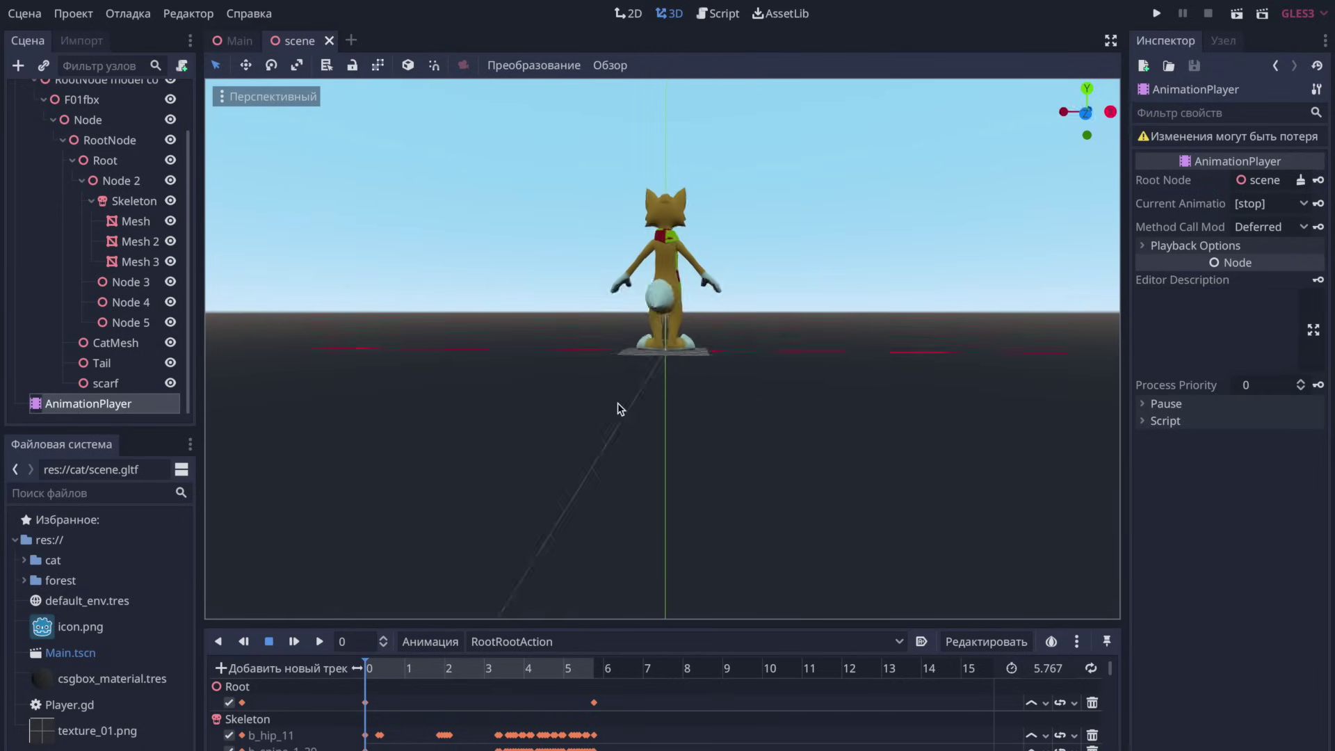
key(KP_1)
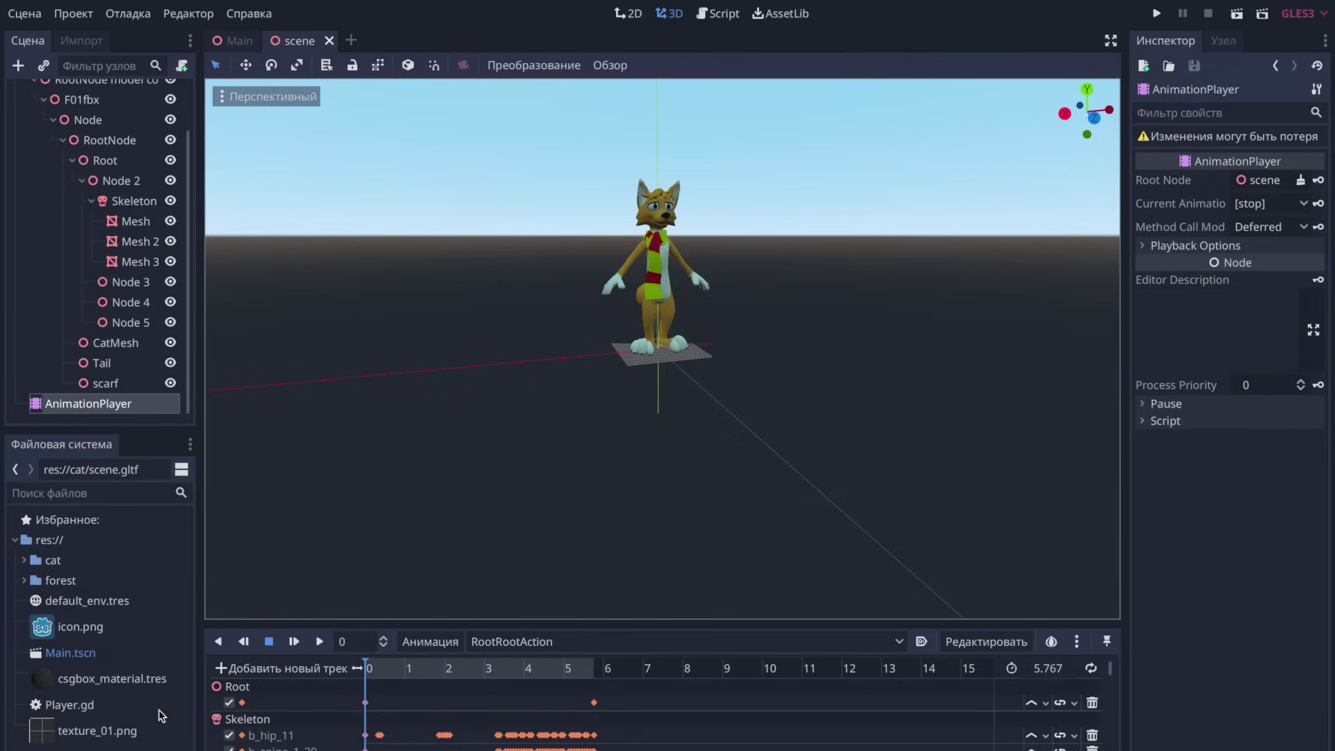
click(317, 643)
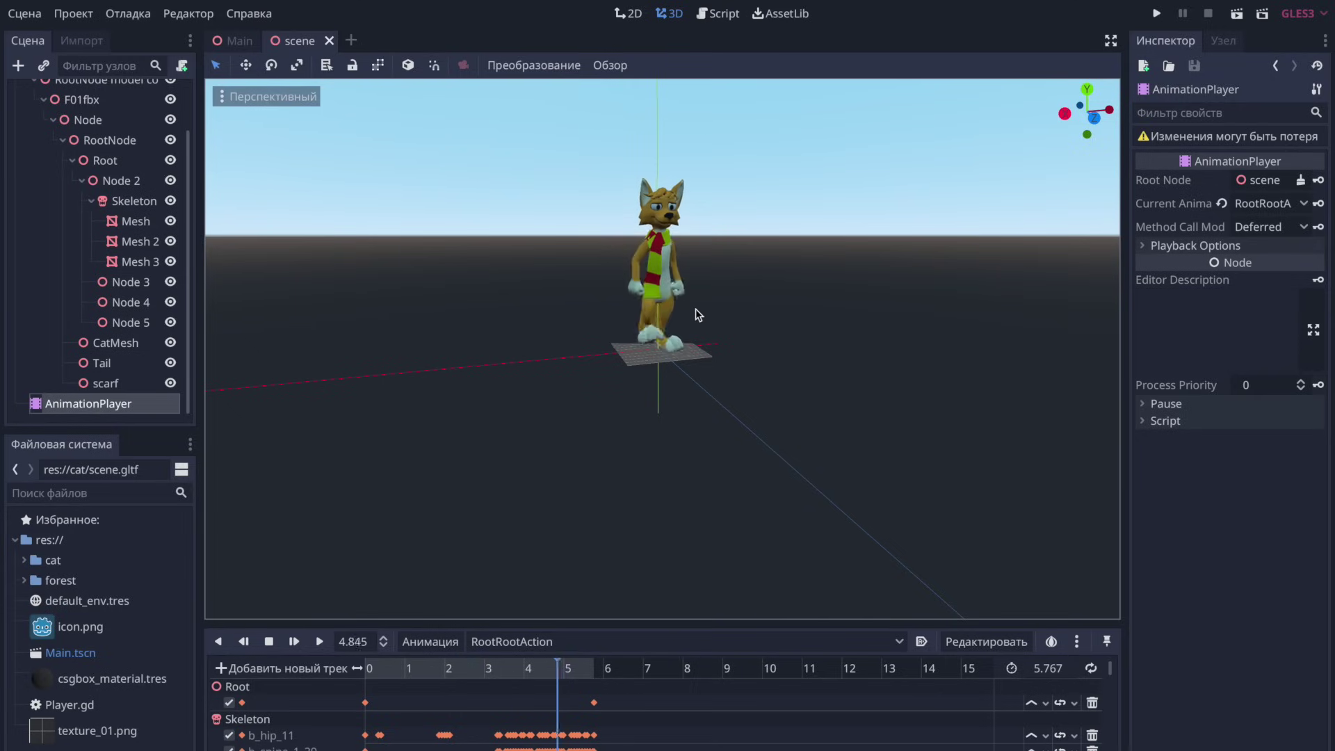
click(270, 644)
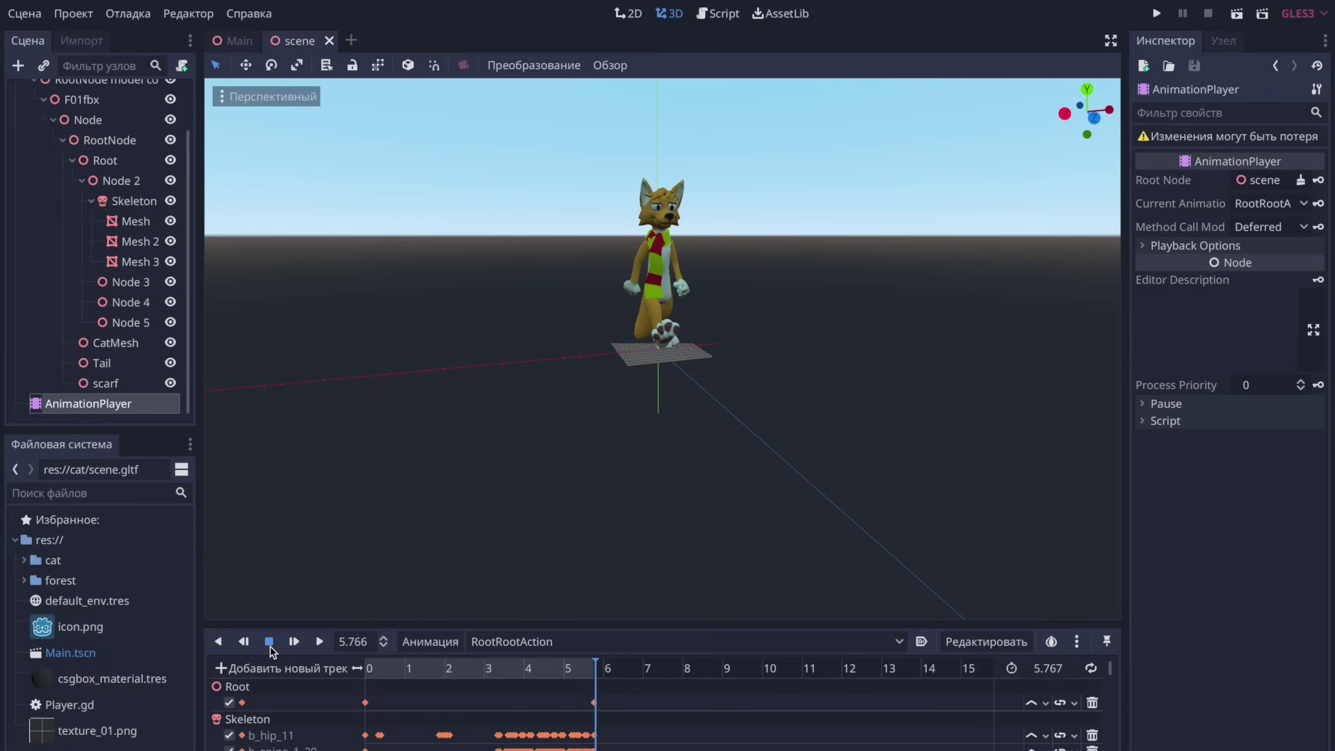
click(723, 17)
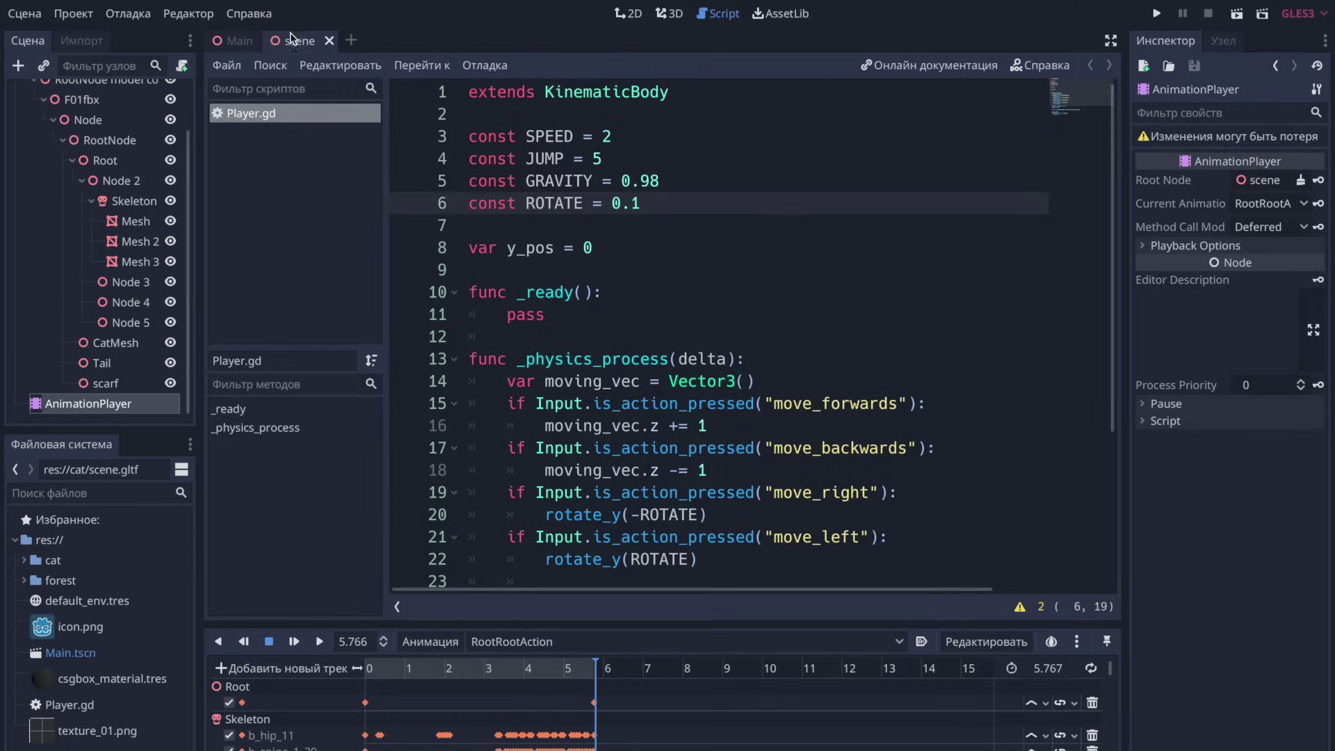
click(230, 42)
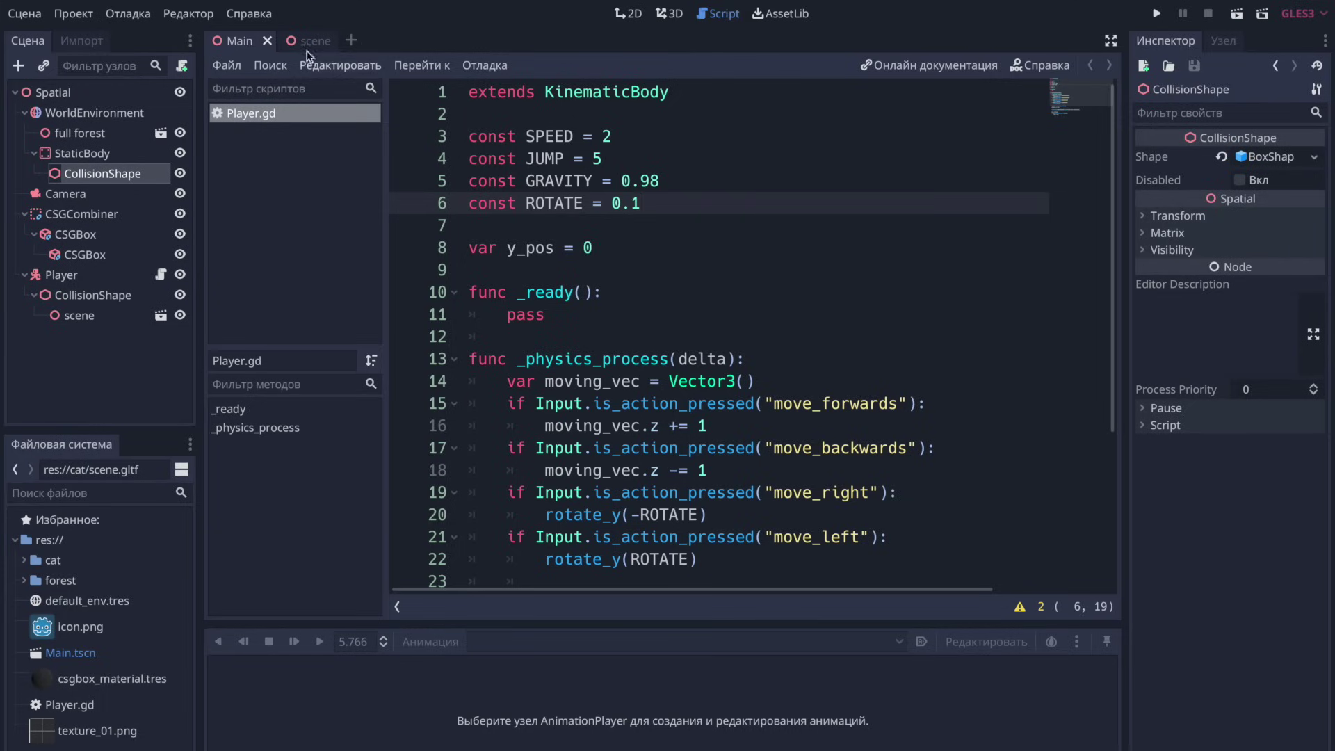
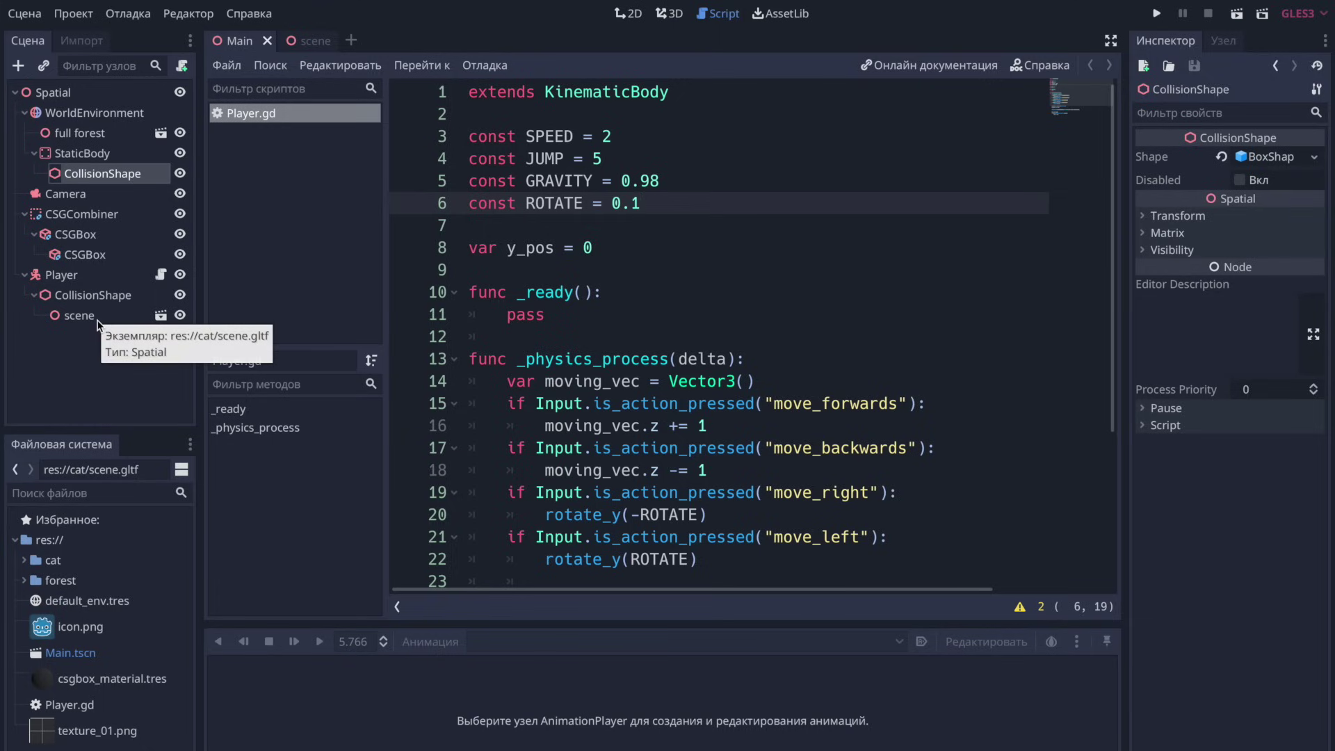
Below the constants in Player.gd, declare 'onready var anim = $CollisionShape/scene/AnimationPlayer' using autocomplete.
key(Return)
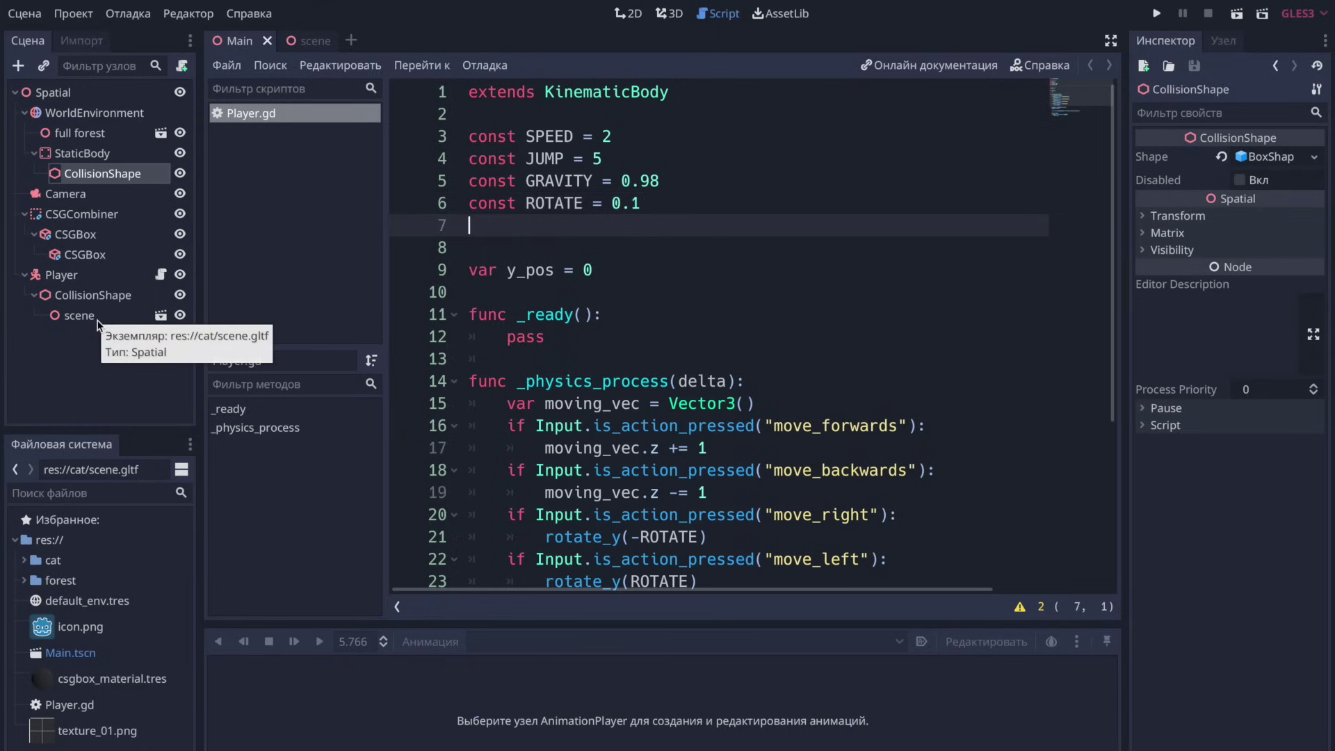
key(Return)
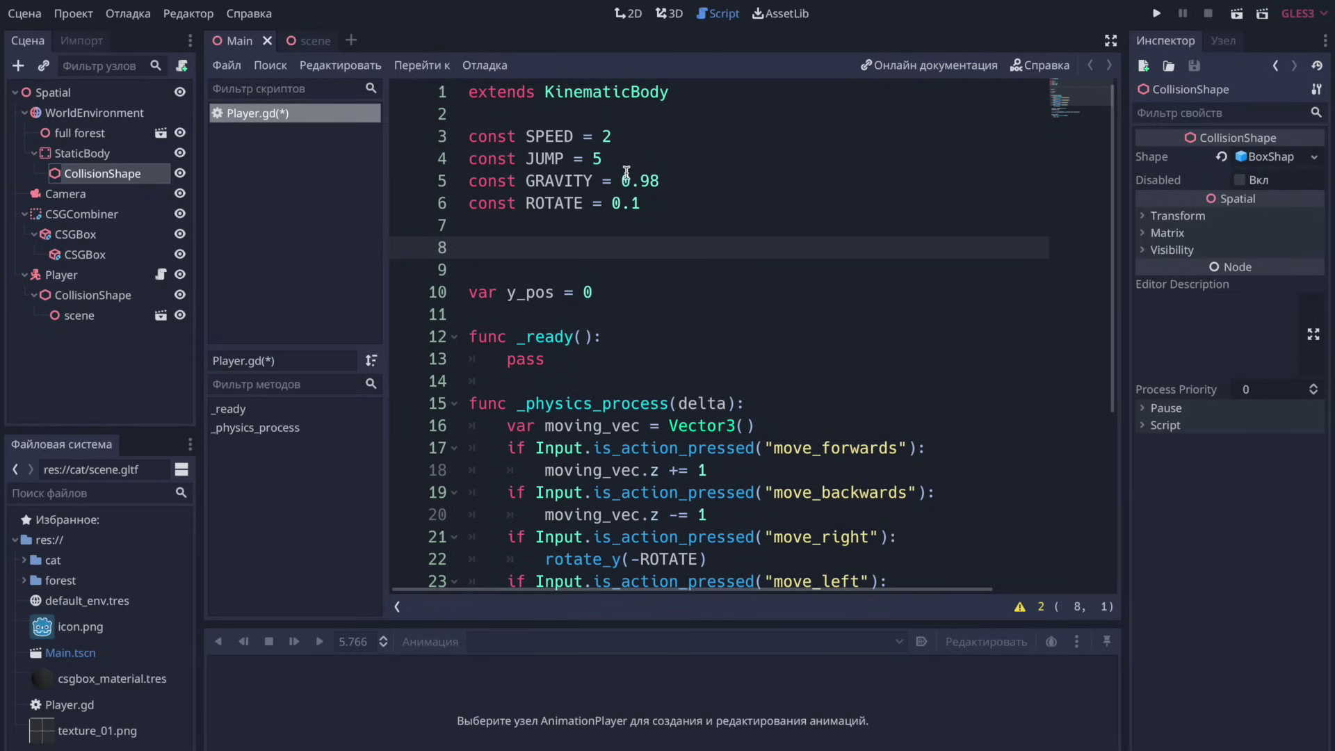
text(onrea)
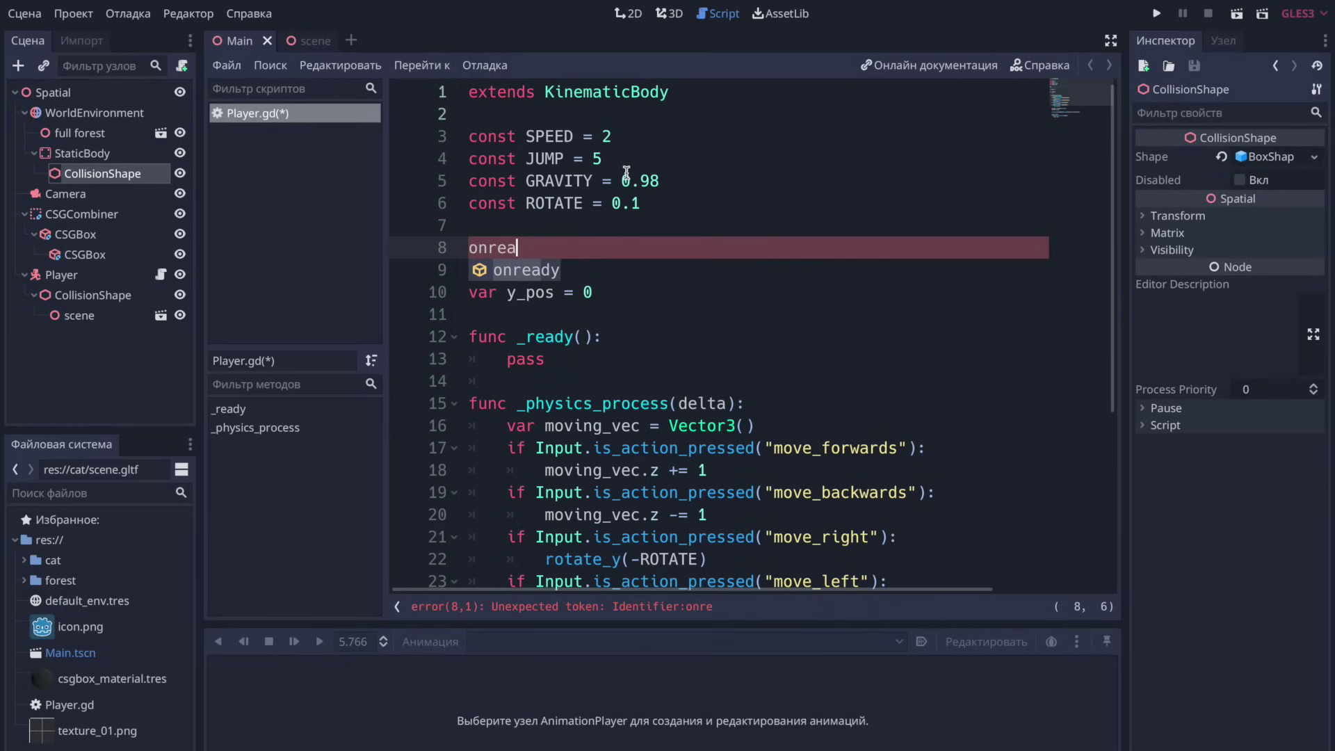
key(Return)
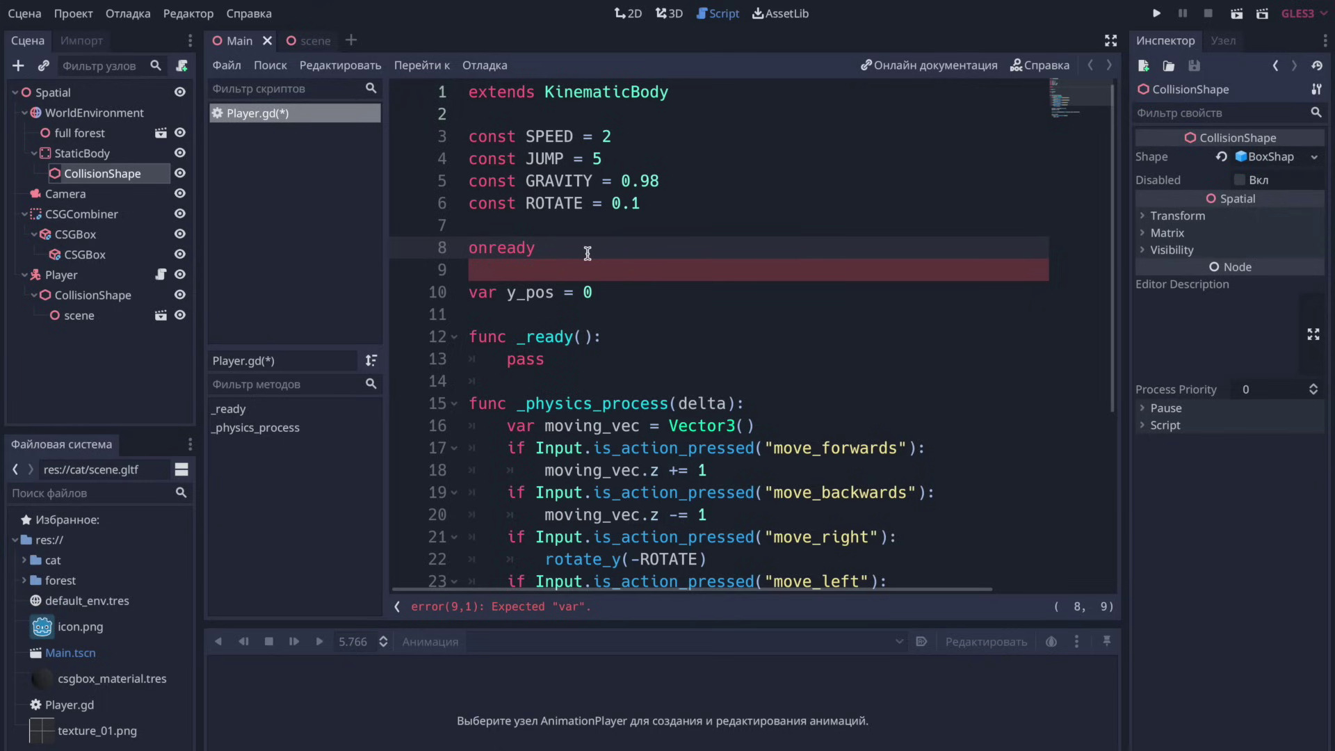
text(var )
text(anim =)
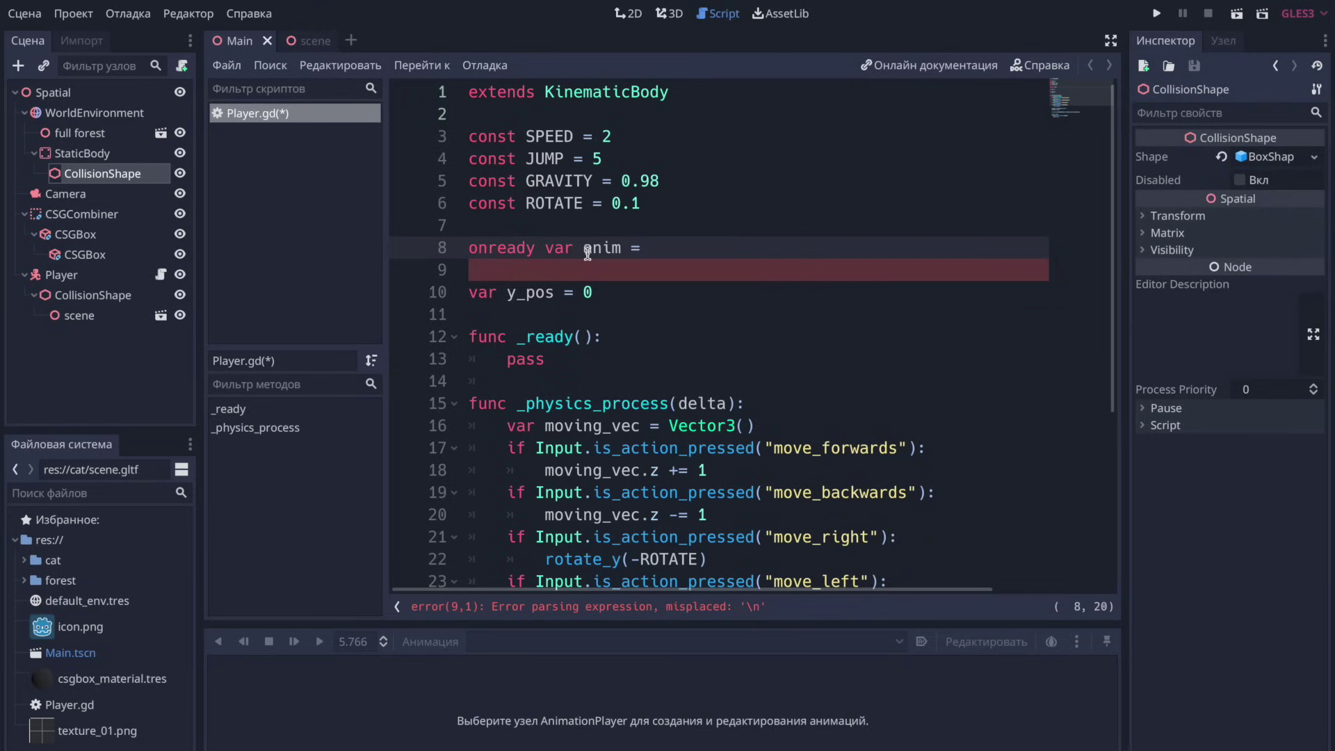
text($)
text(Co)
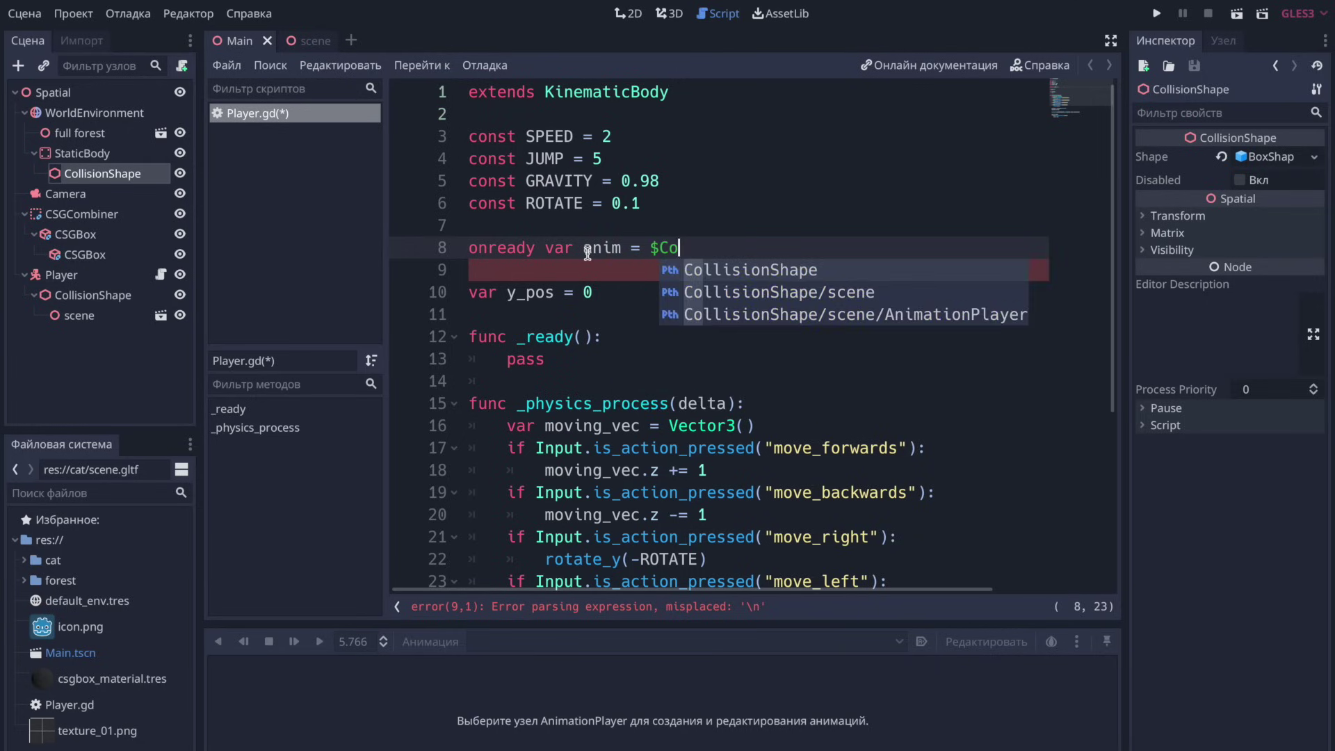
key(Return)
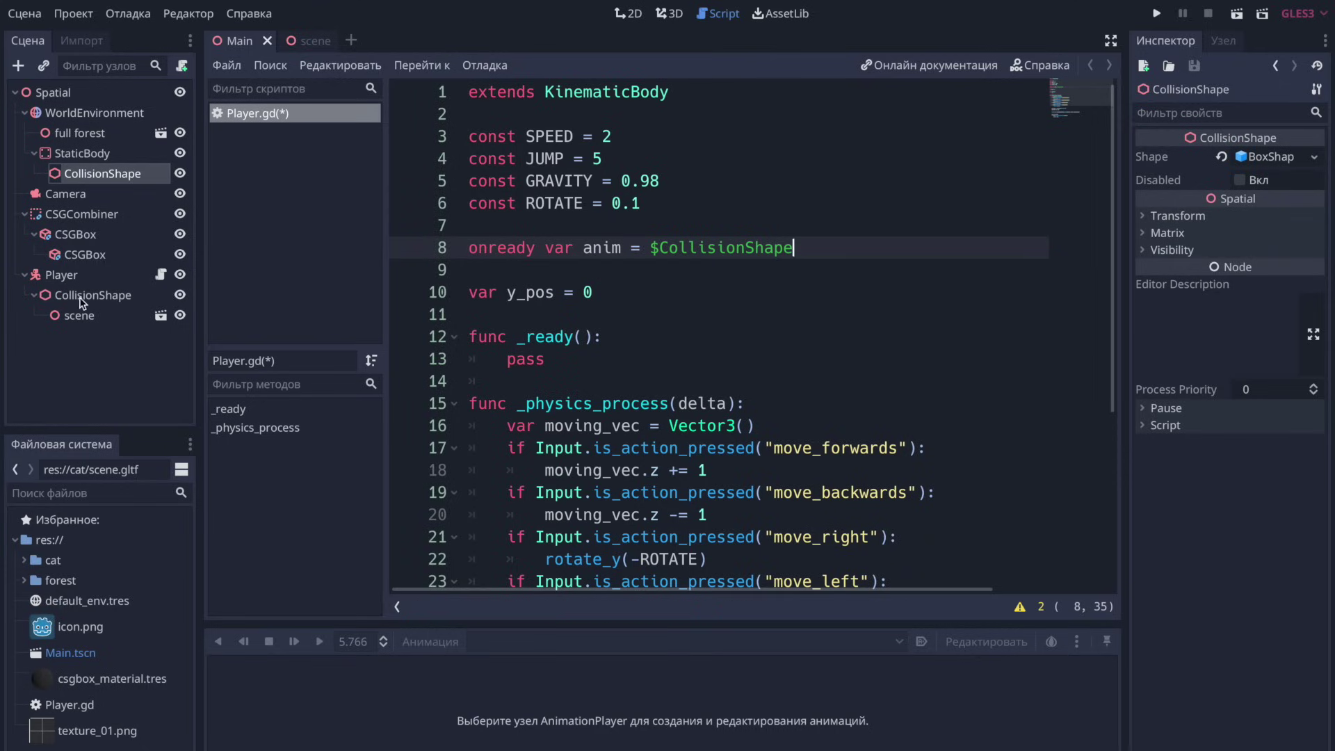
key(Left)
key(Right)
text(/scene)
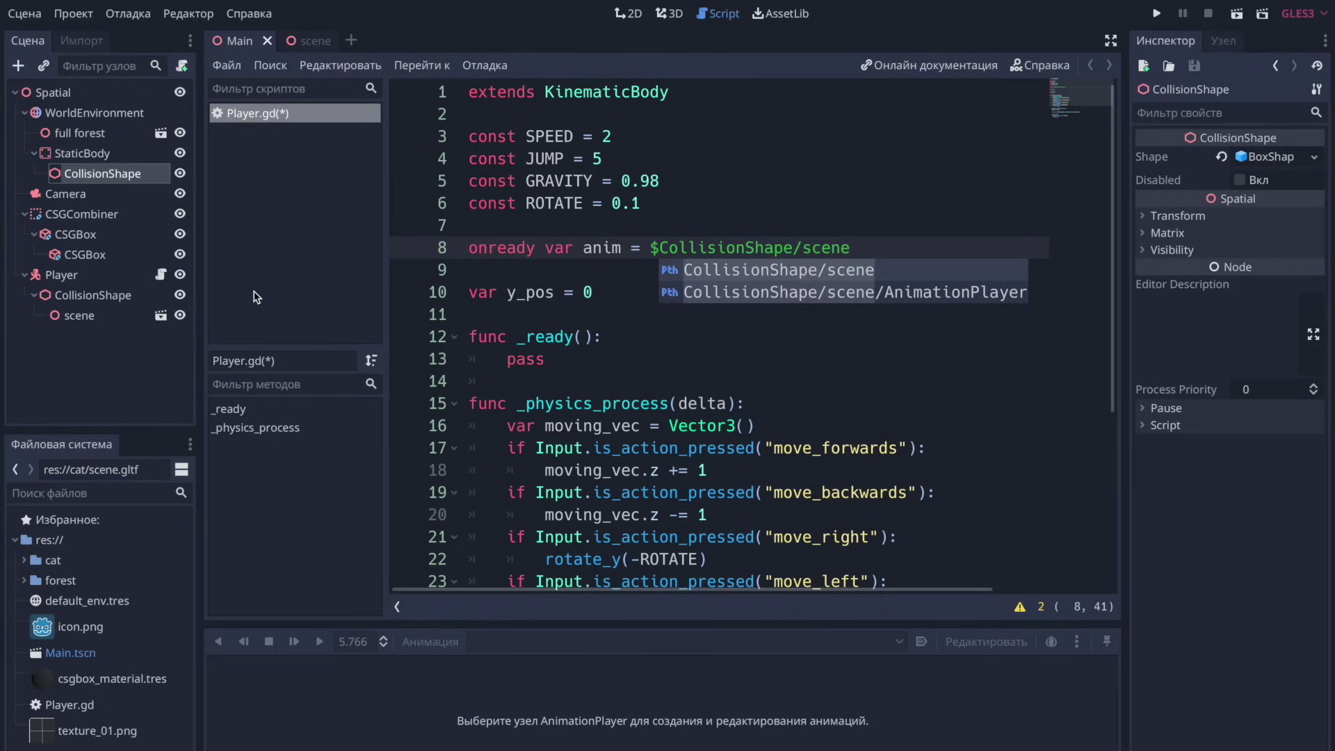
key(Down)
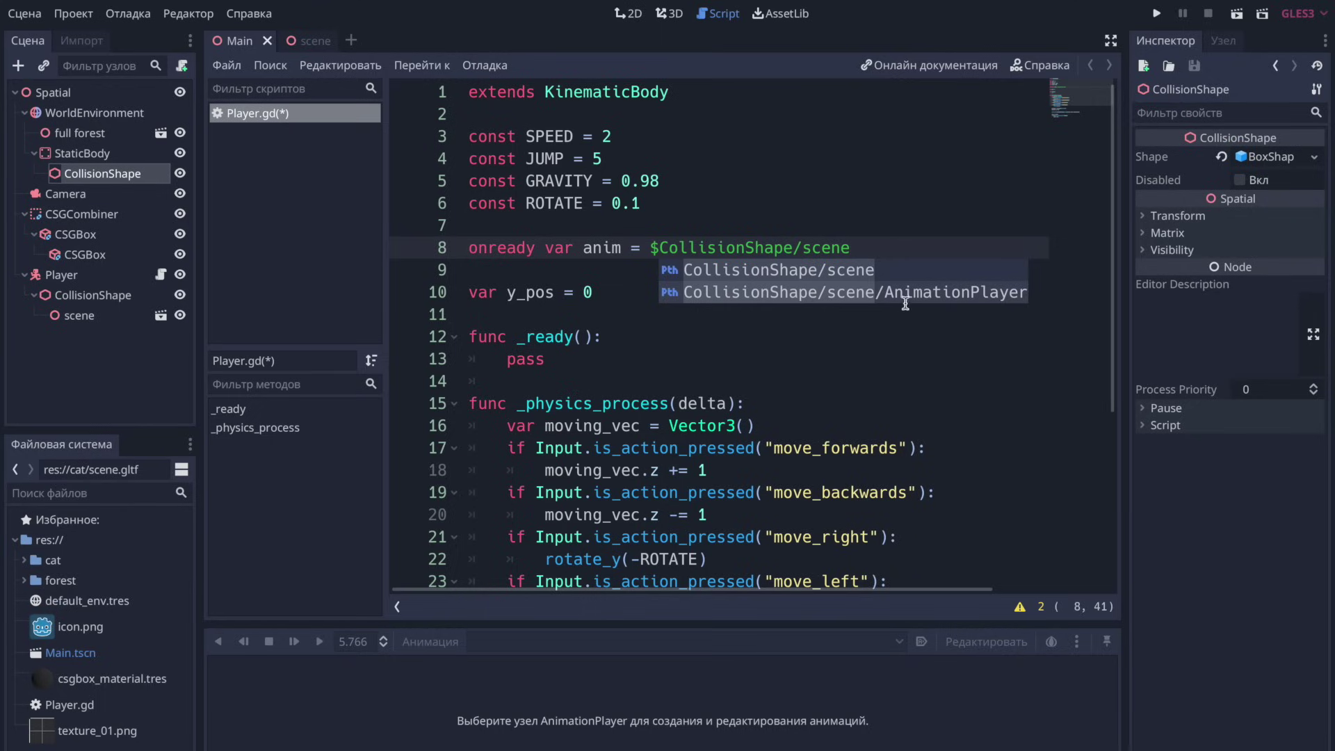
click(921, 305)
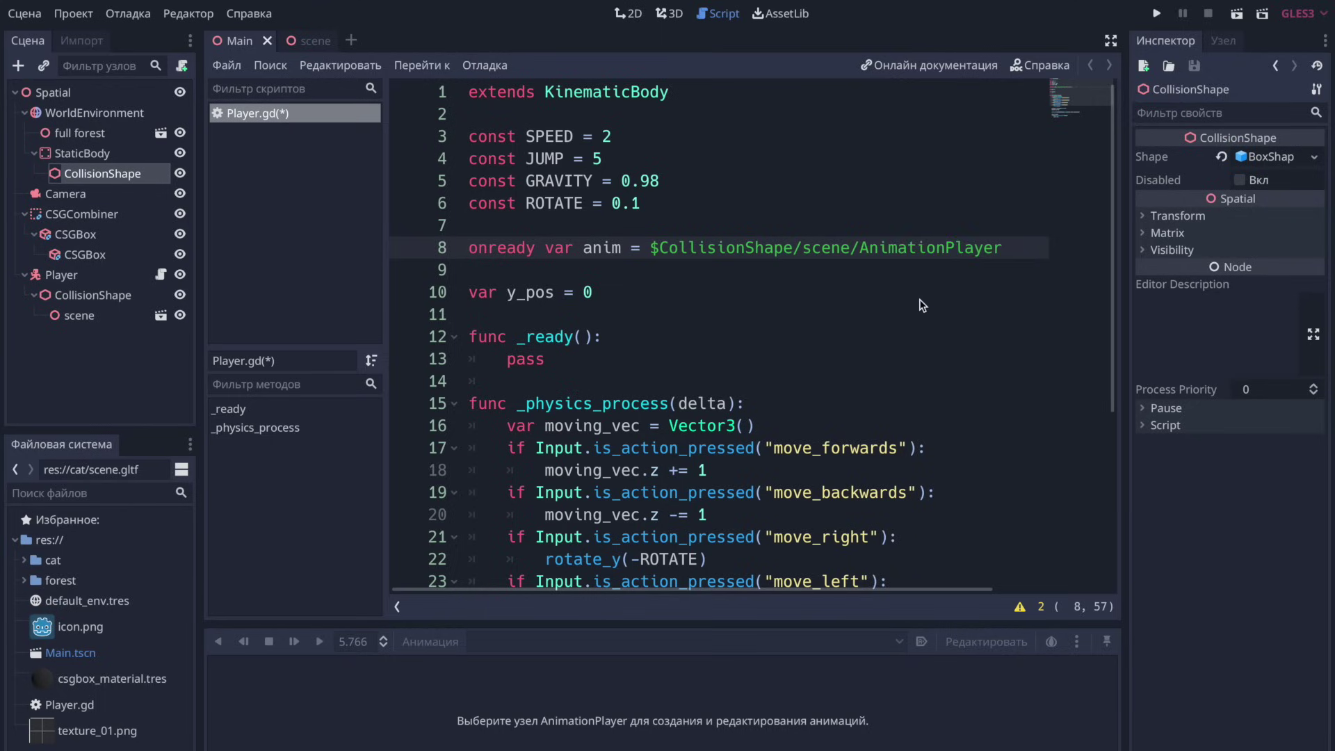
Inspect the cat scene's node tree for its AnimationPlayer, then return to the Main scene.
click(299, 41)
scroll(125, 197, up, 2)
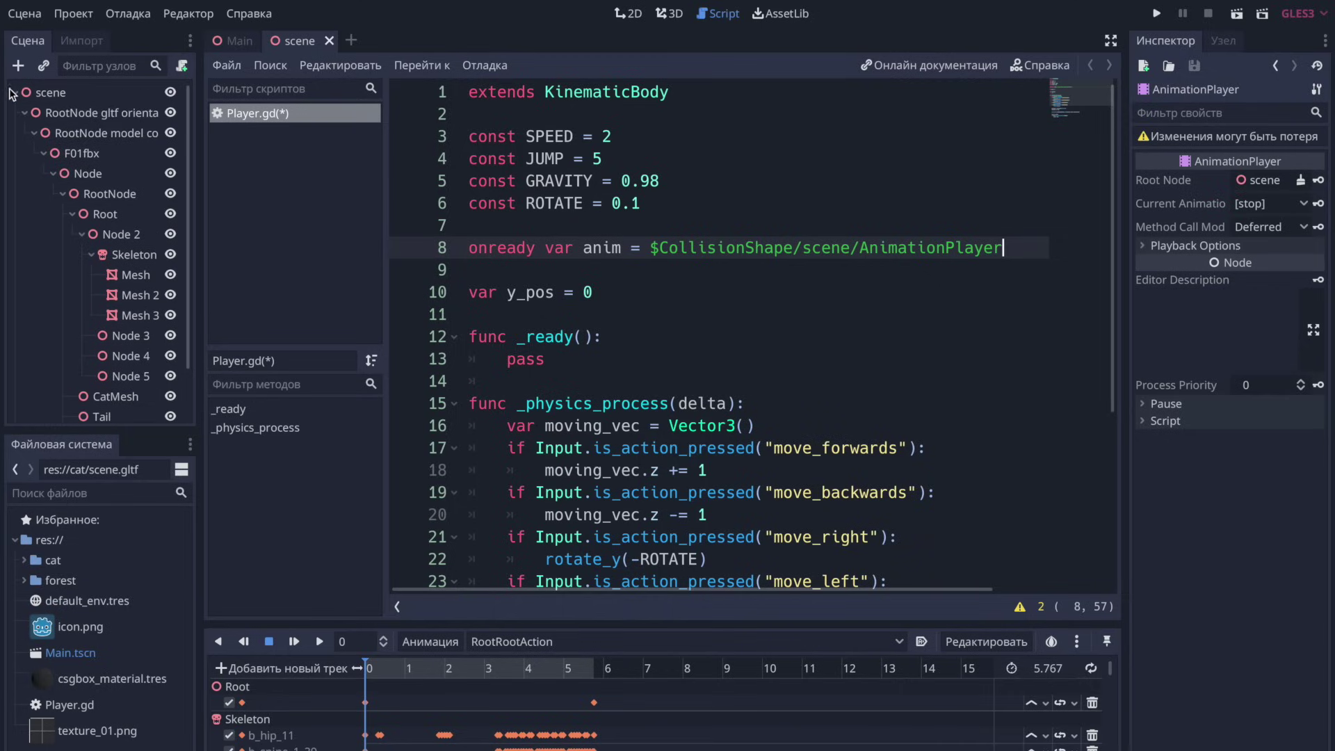
click(24, 113)
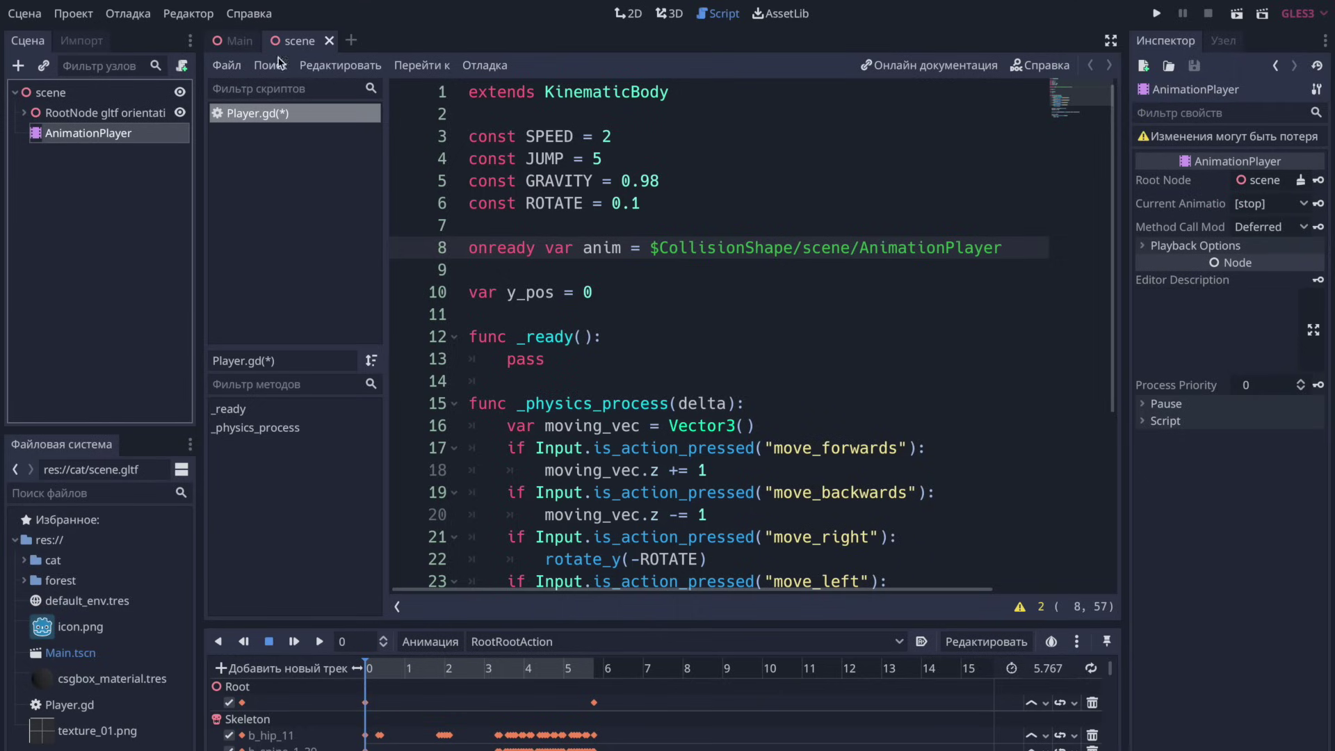
click(234, 40)
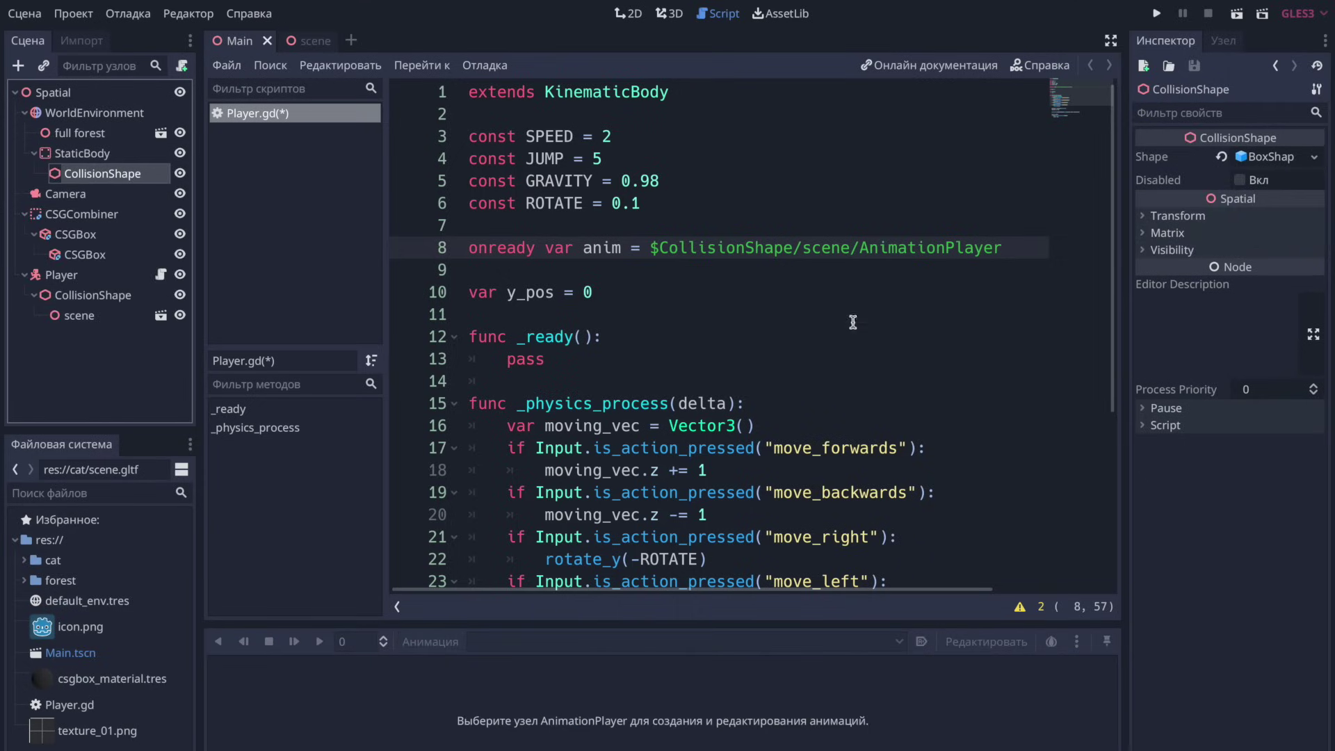
Replace pass in _ready with anim.get_animation().
drag(576, 360, 505, 361)
key(BackSpace)
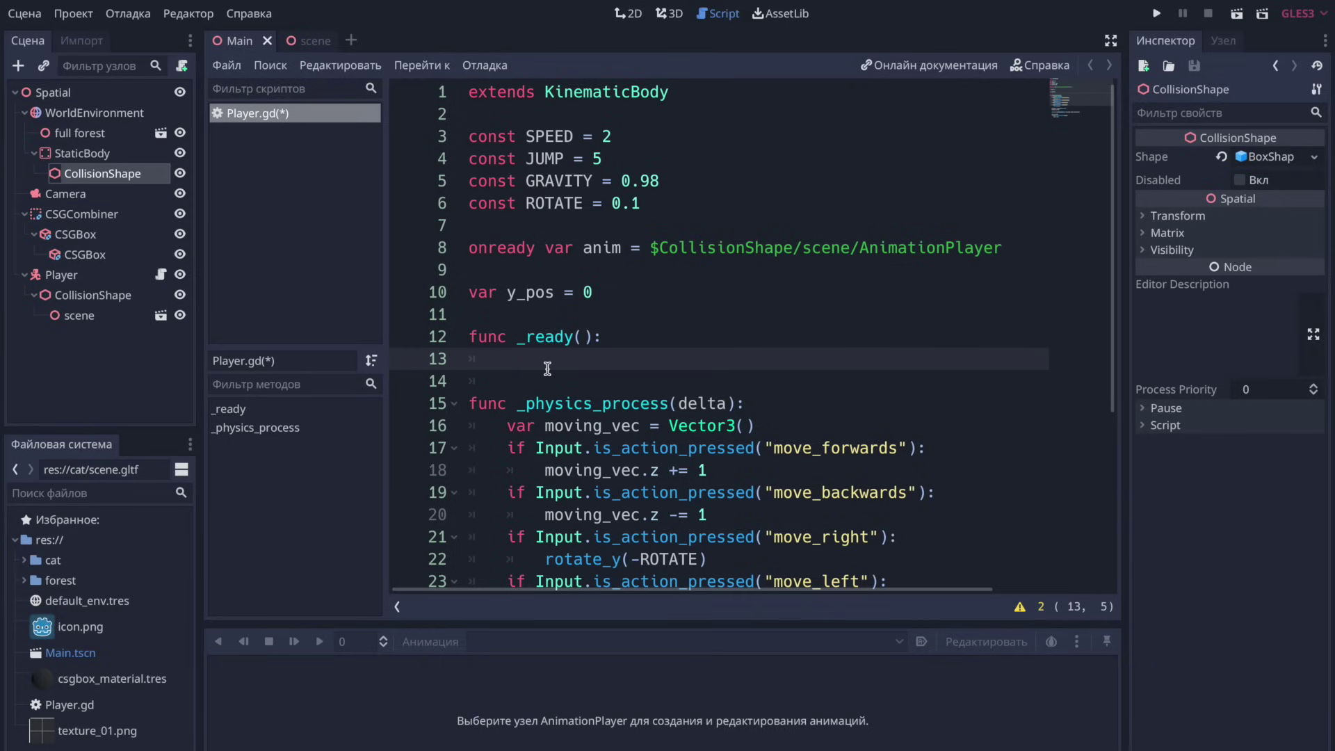
ctrl+scroll(549, 369, up, 2)
ctrl+scroll(654, 267, up, 1)
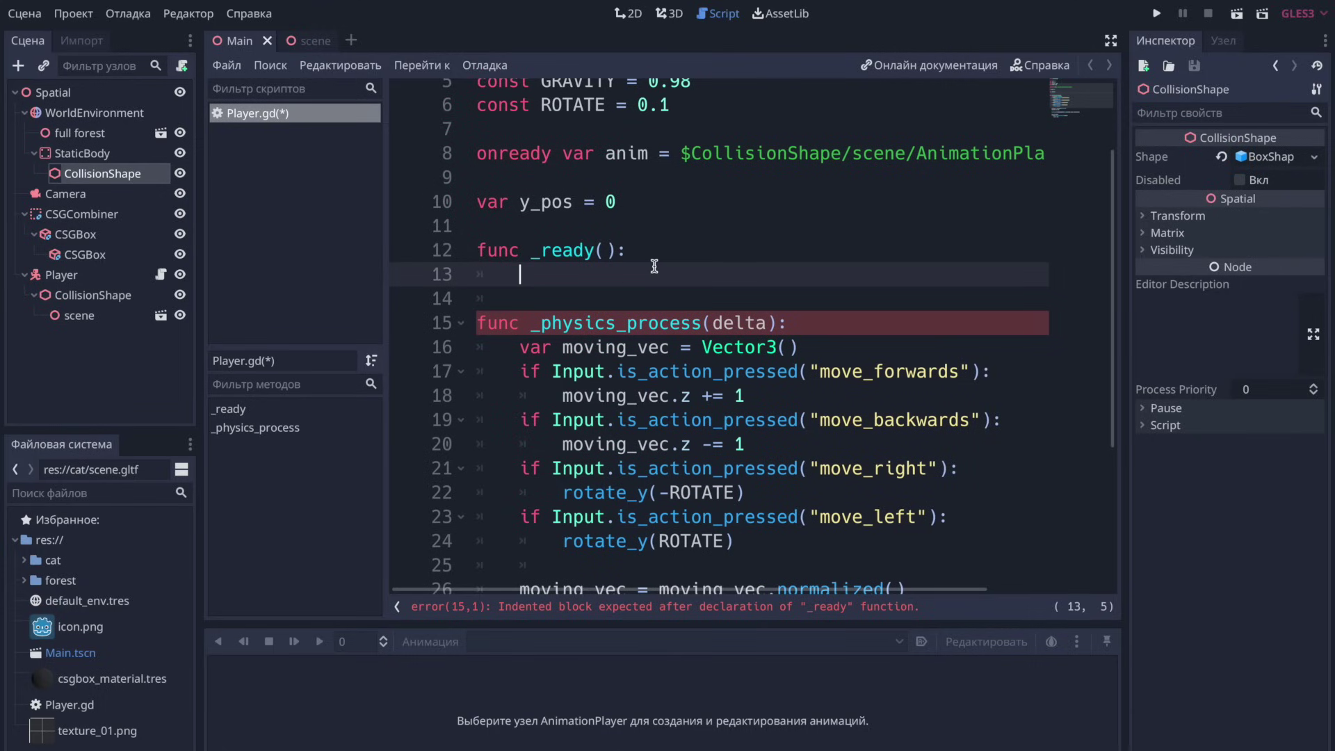
ctrl+scroll(654, 266, down, 1)
text(an)
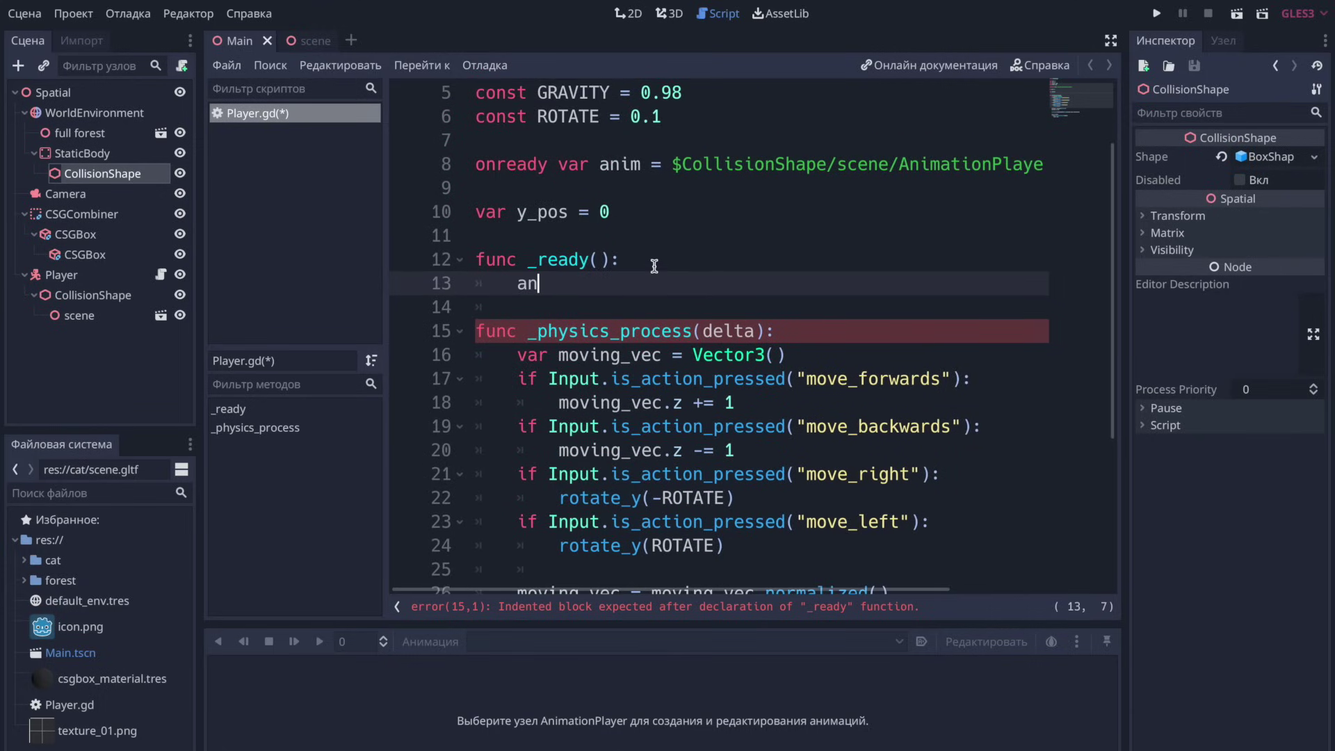
text(im.)
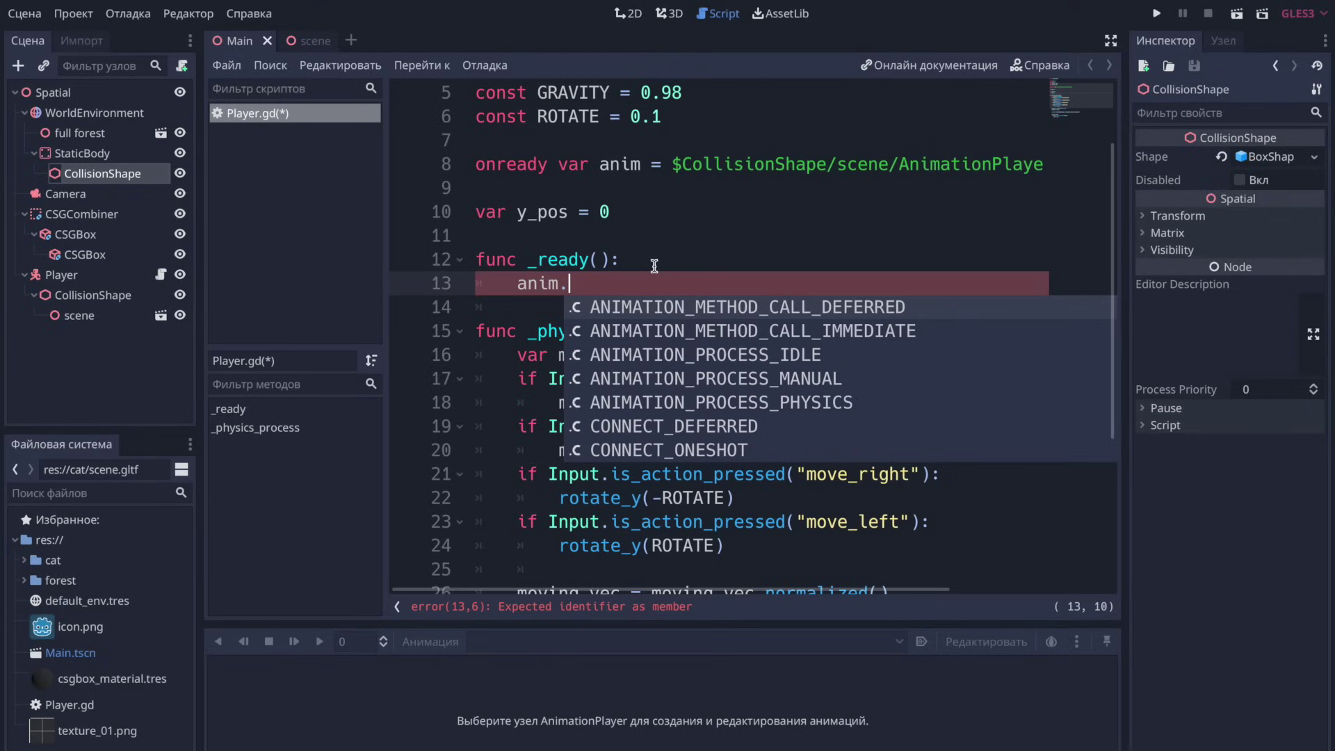
text(get)
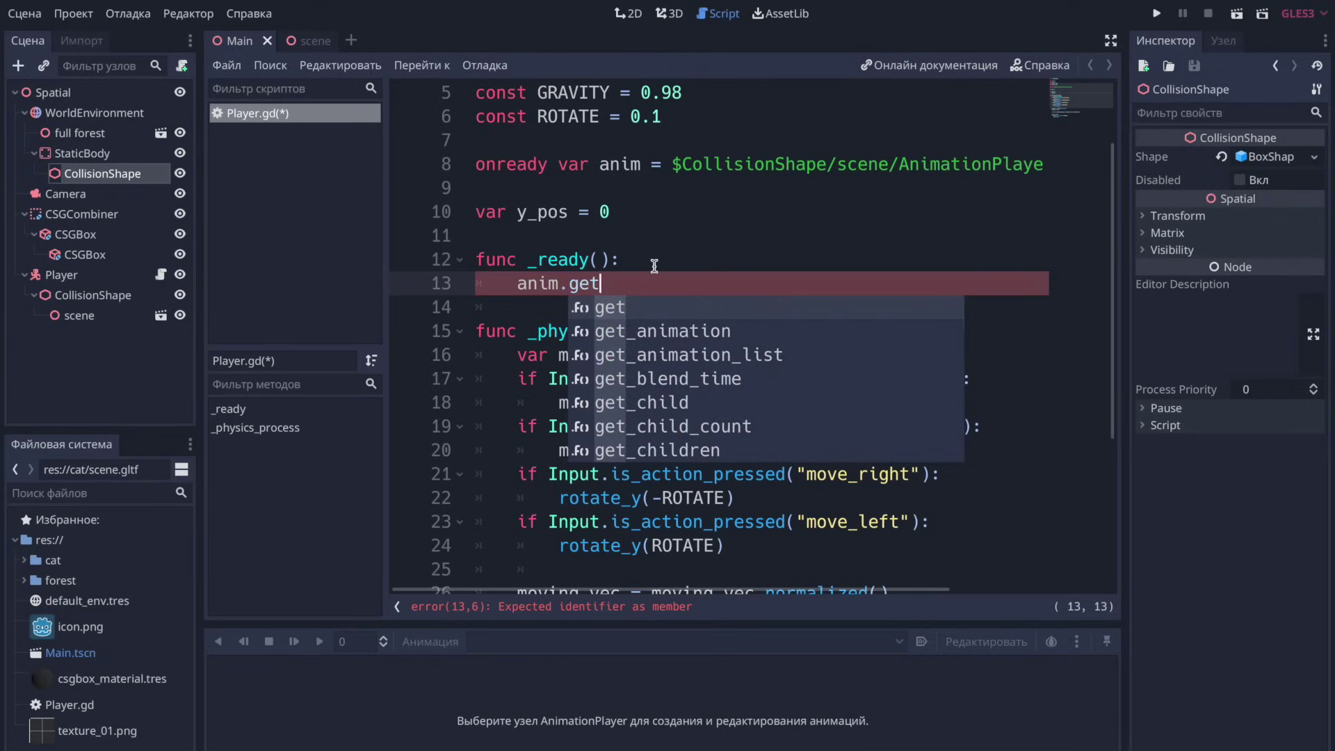
key(Down)
key(Return)
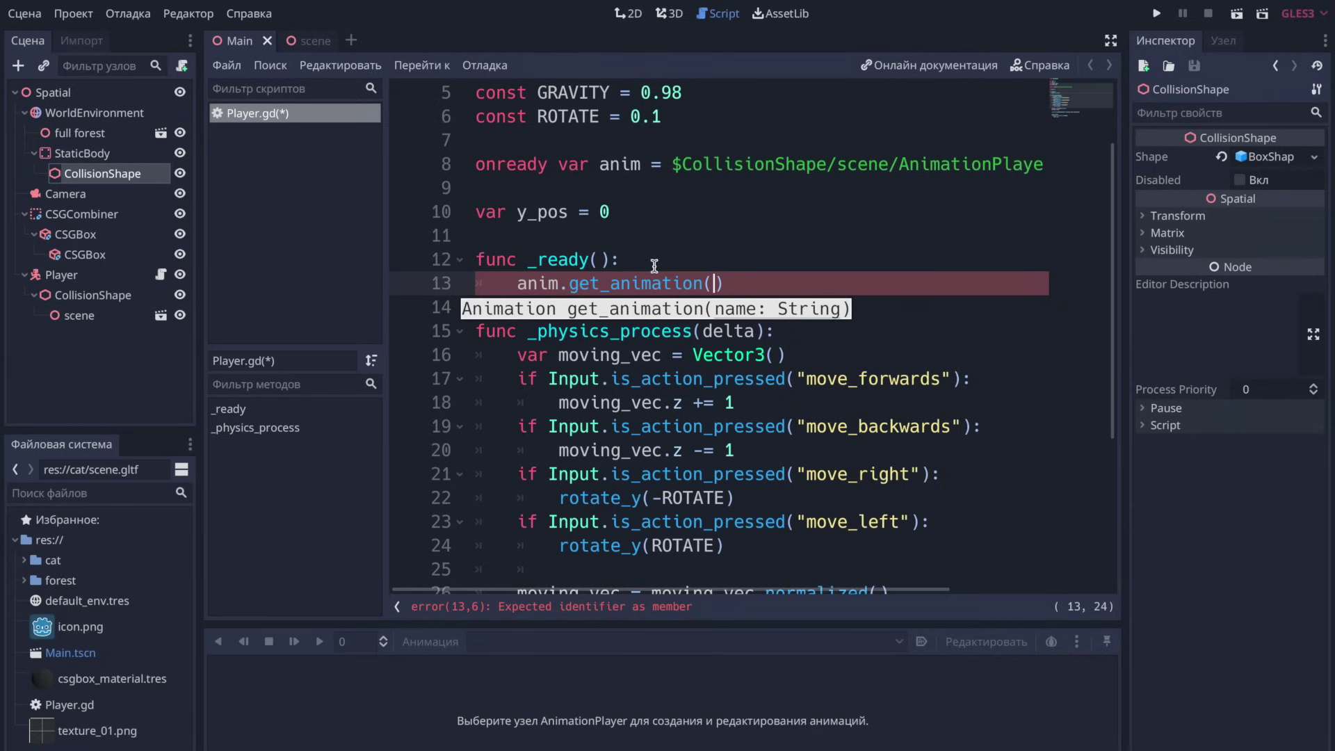
drag(900, 164, 1032, 163)
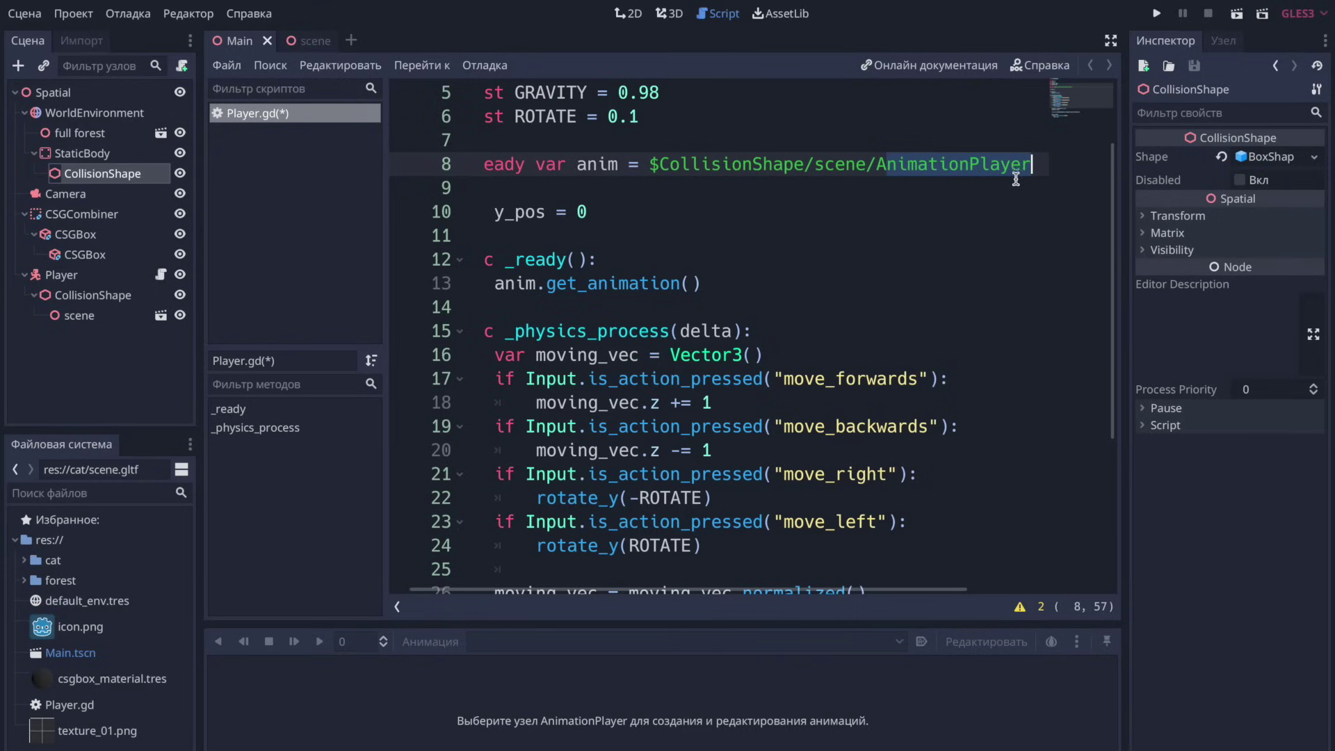
Look up the cat's animation name and make get_animation("RootRootAnimation") call set_loop(true).
click(694, 283)
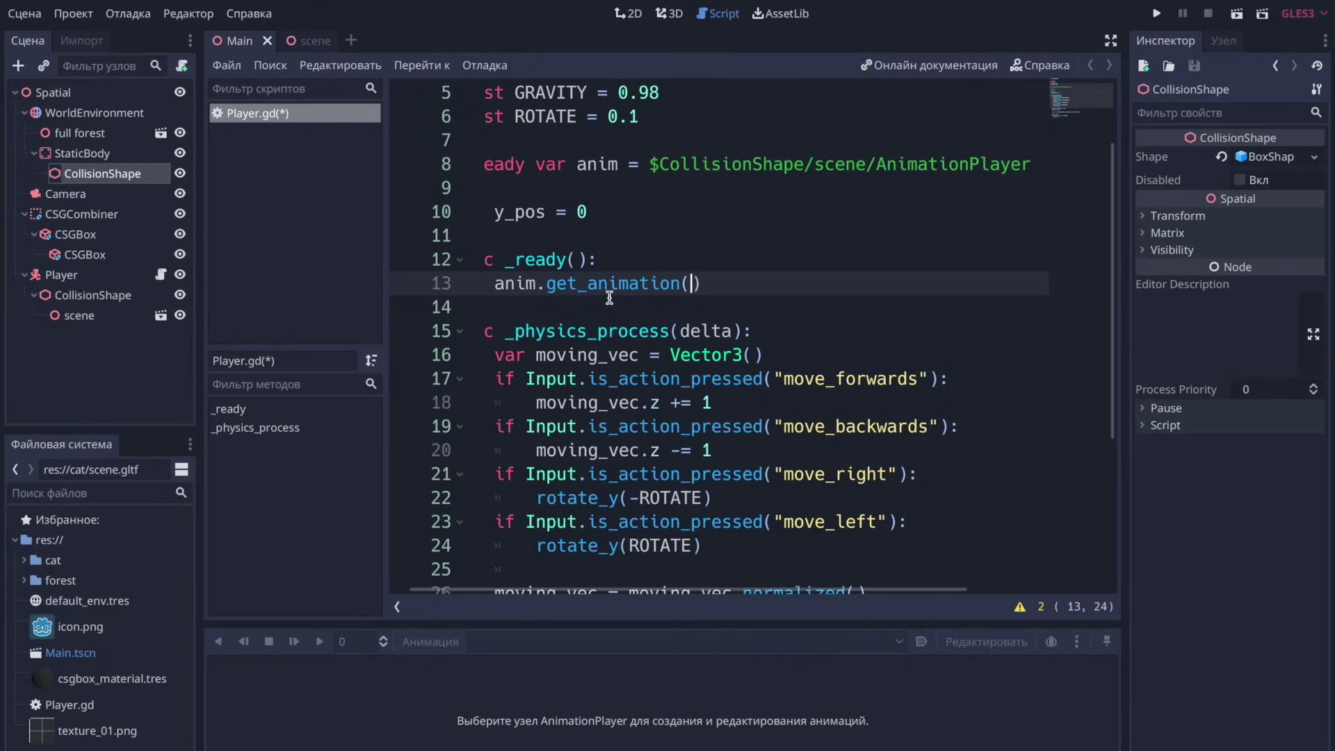
text(")
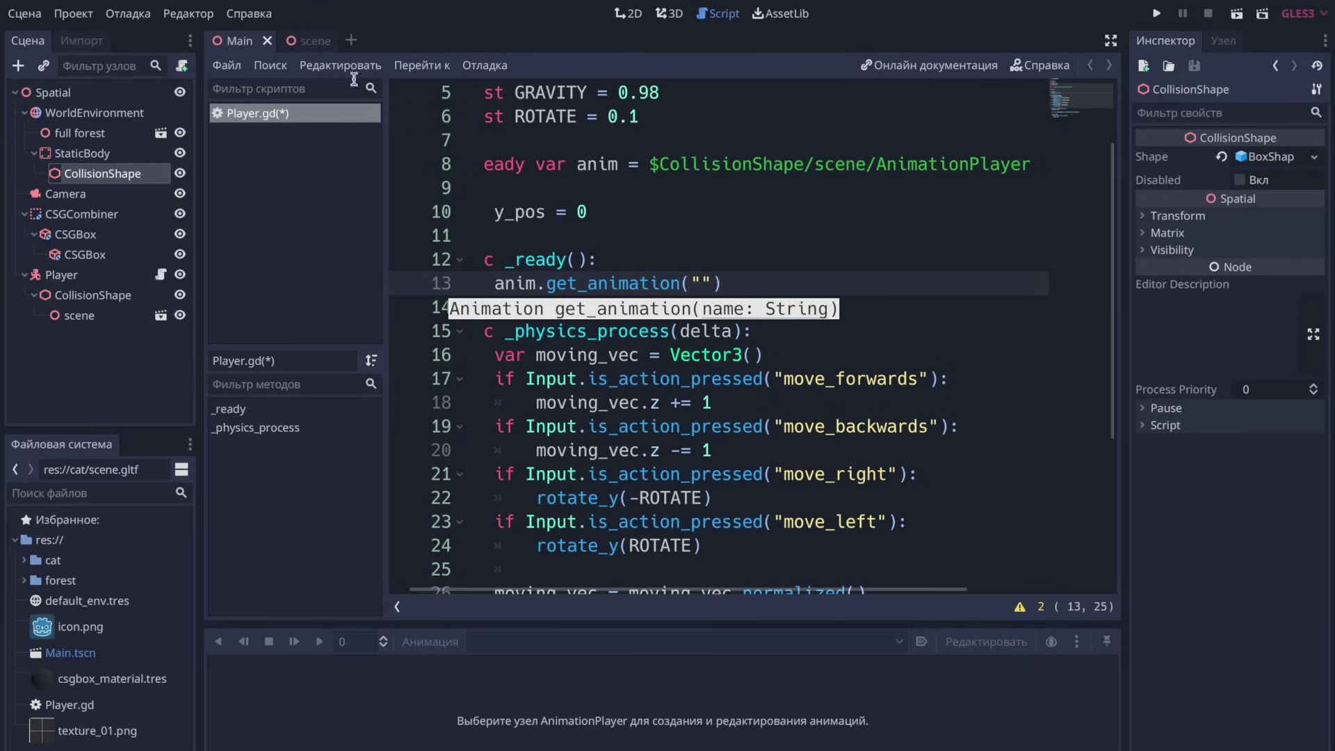
click(306, 43)
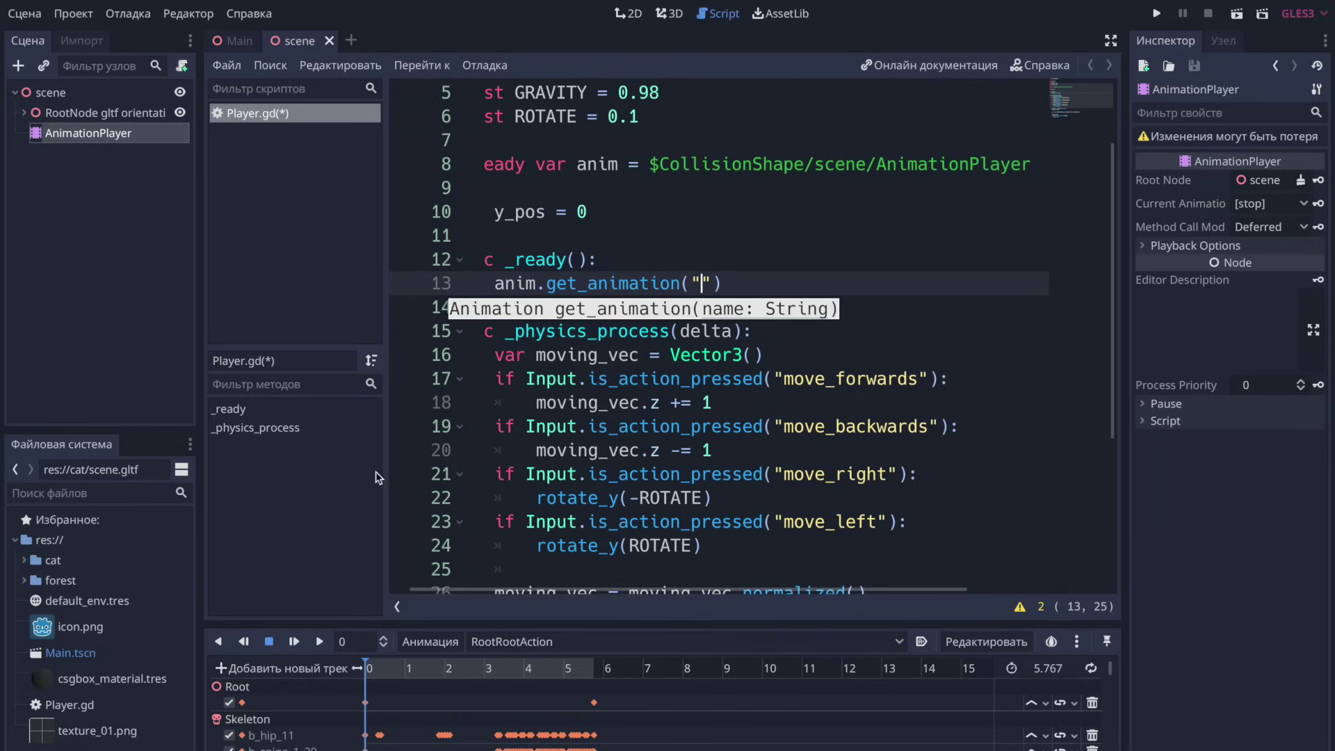
click(509, 645)
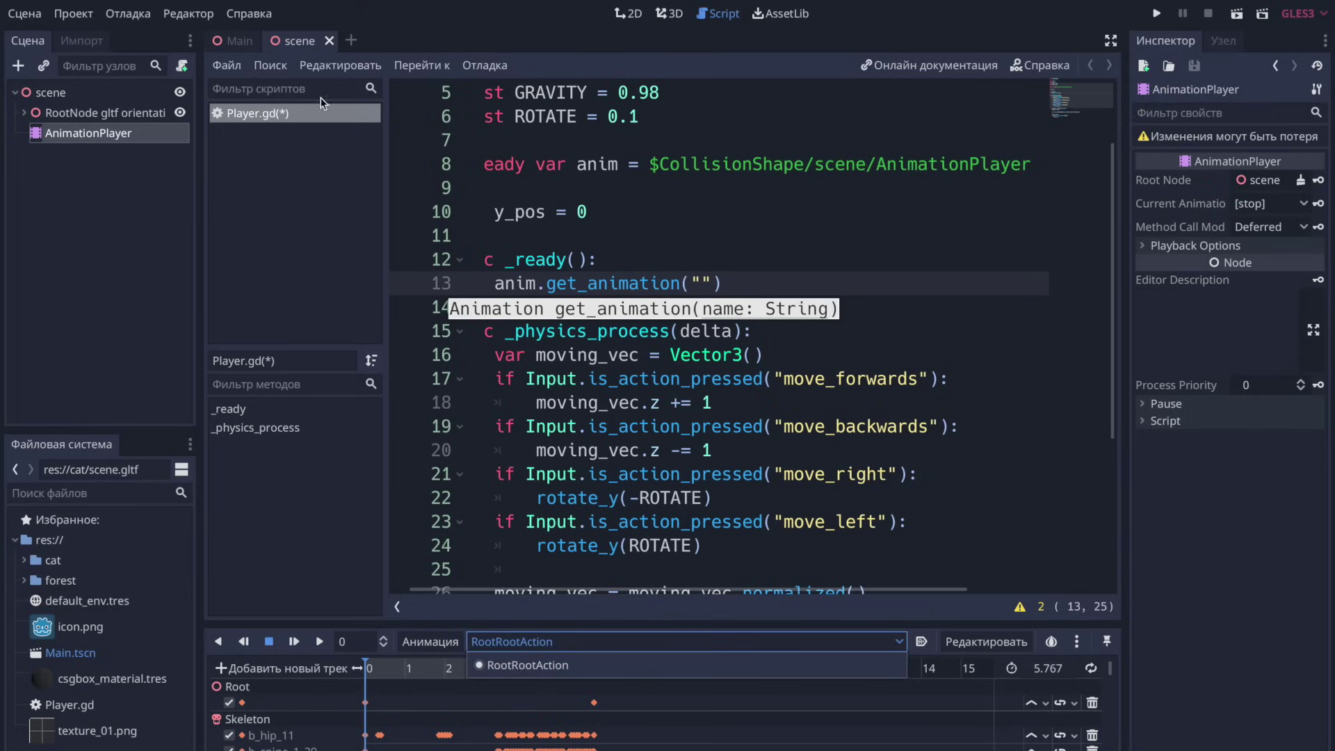
click(242, 43)
click(242, 44)
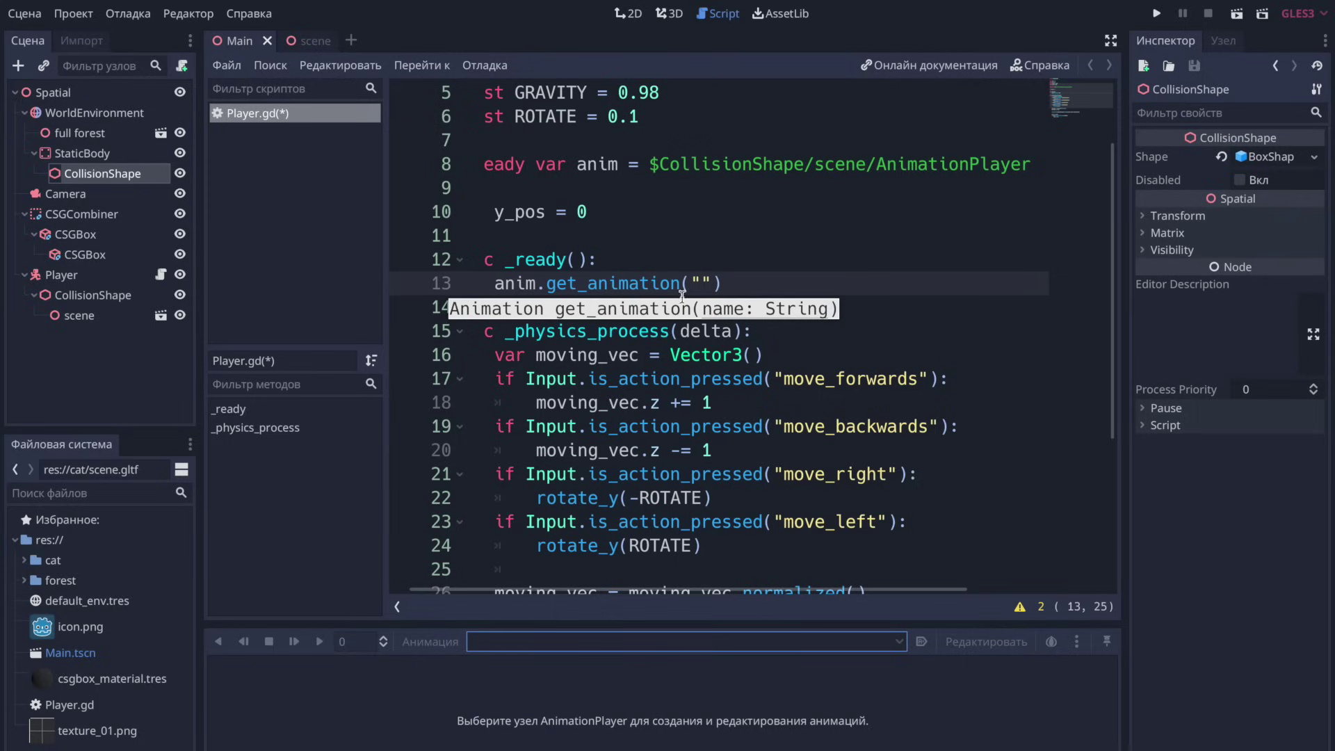
text(Root)
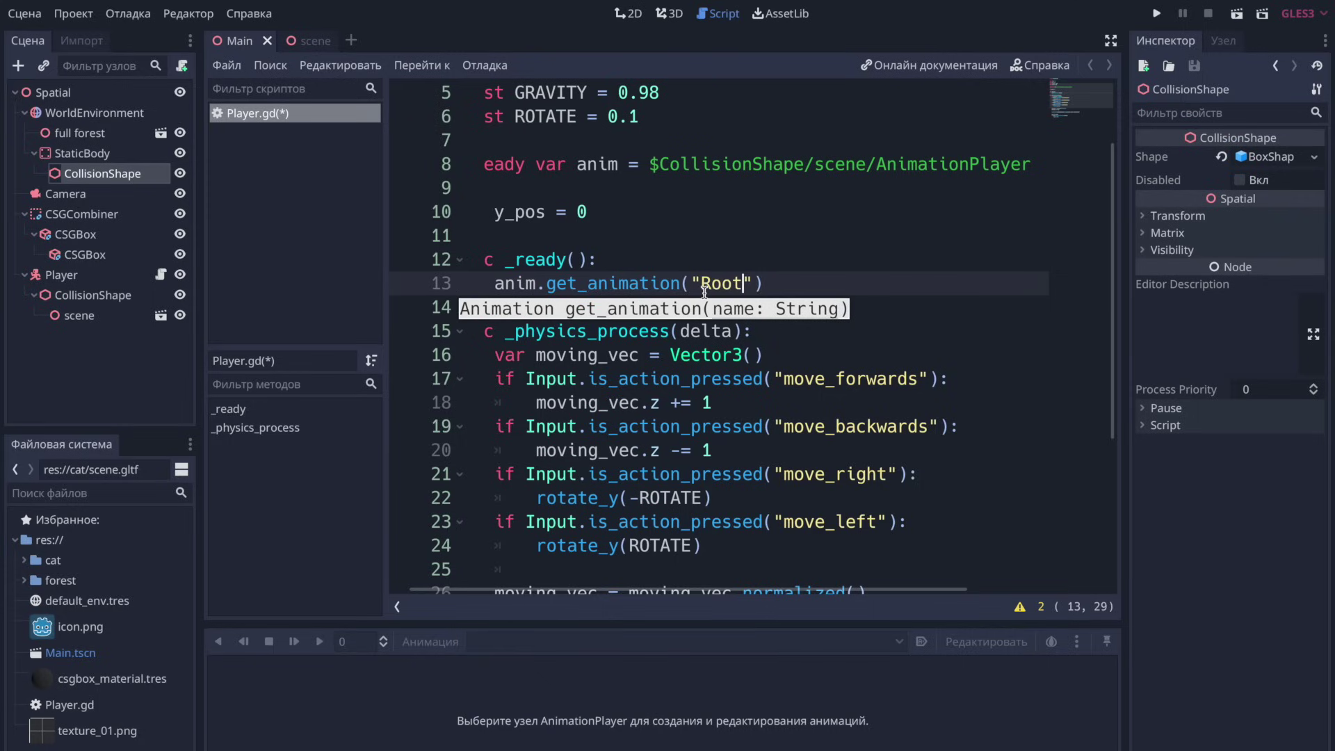
text(RoorAn)
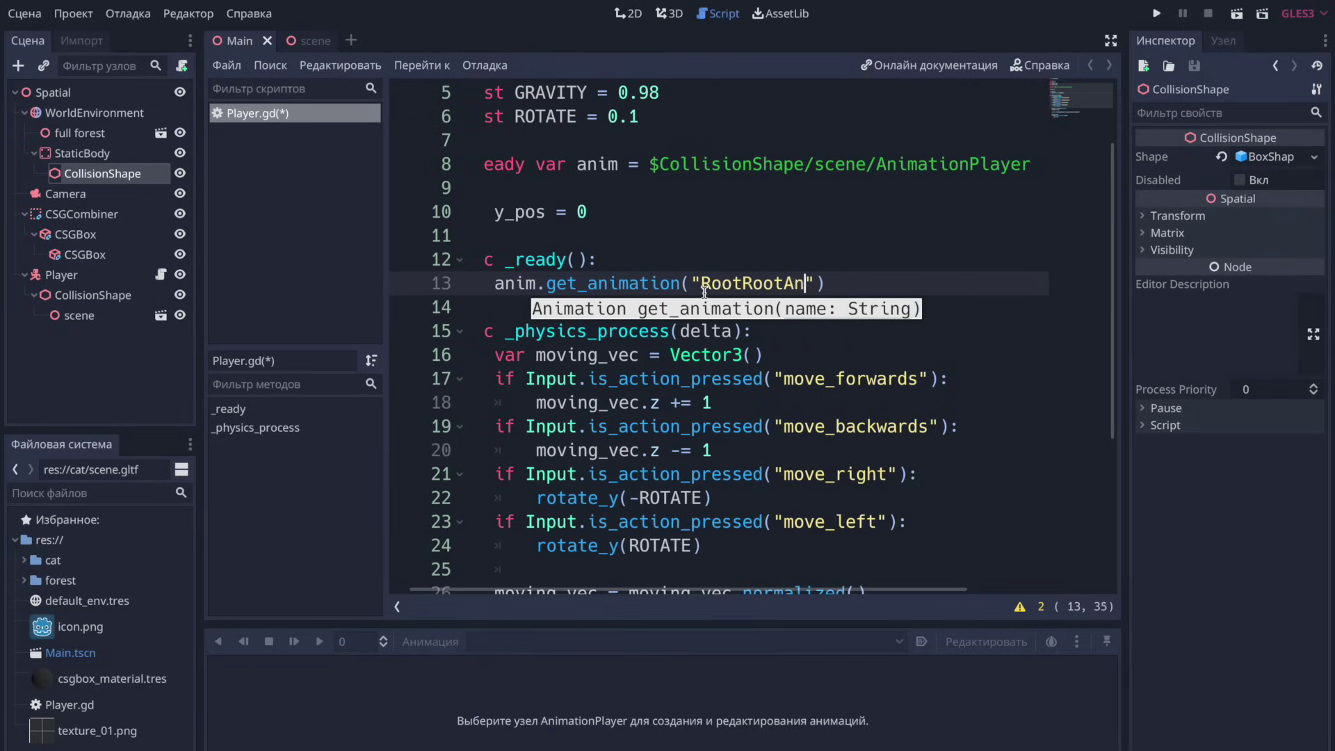
text(imation)
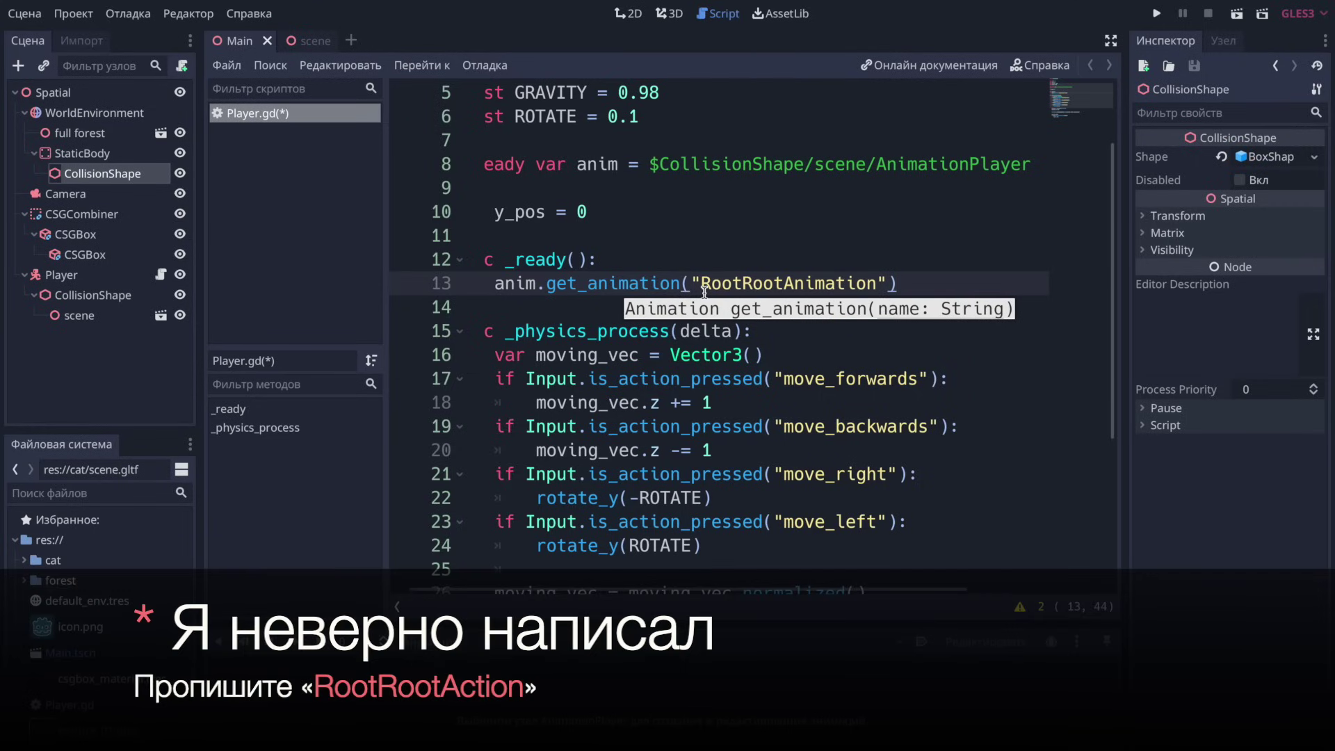
text(set+)
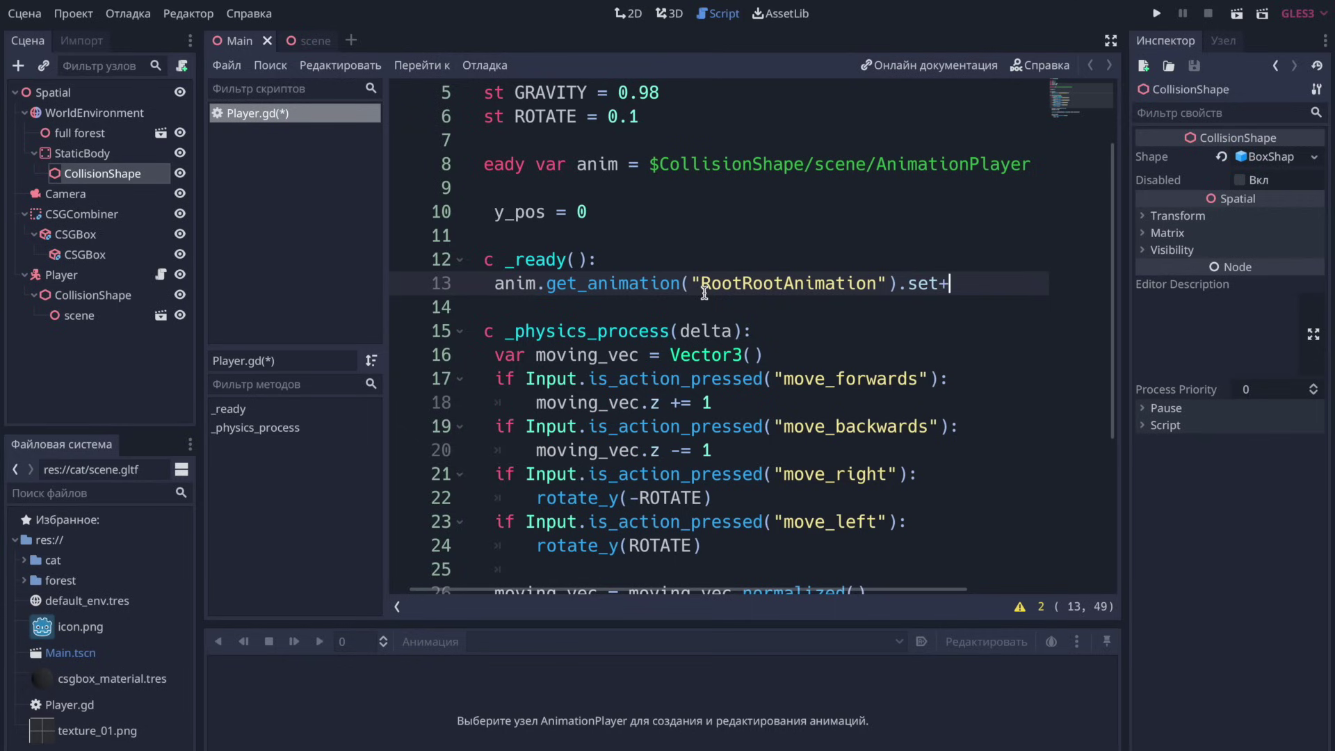
text(loop)
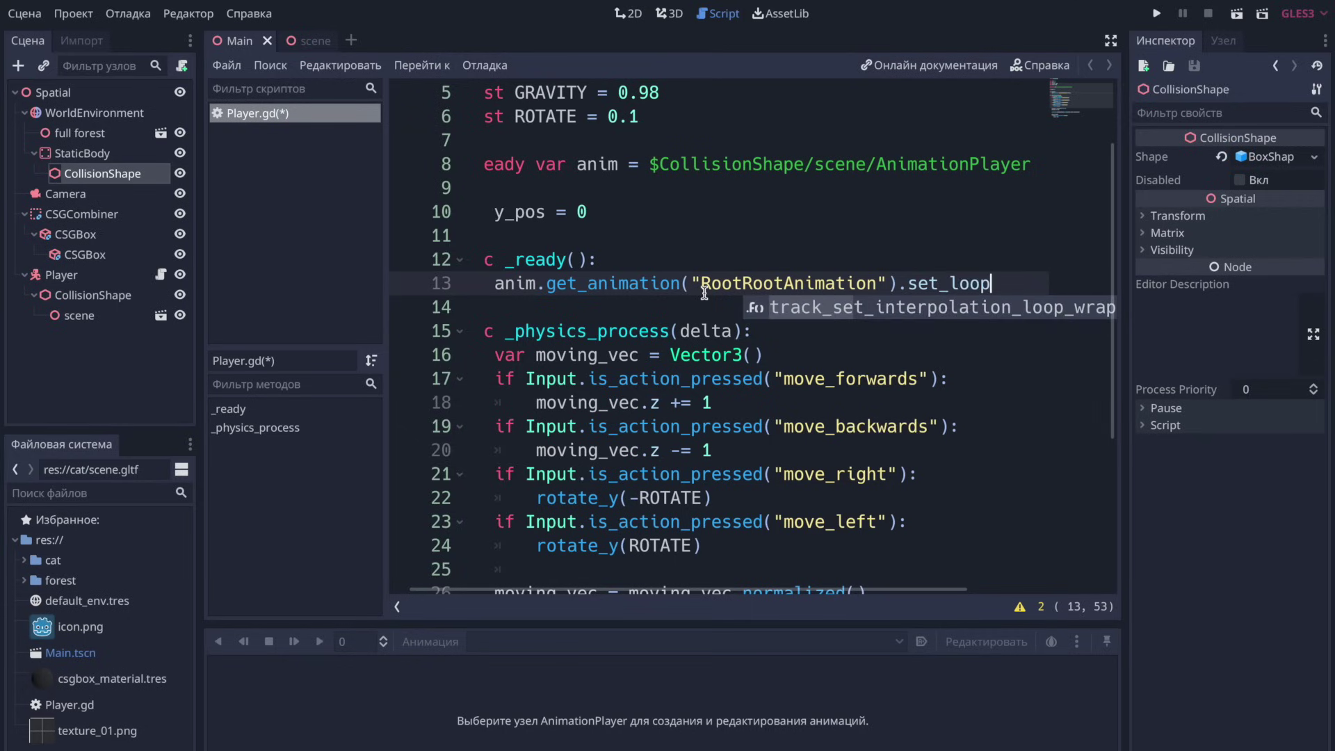
text(()
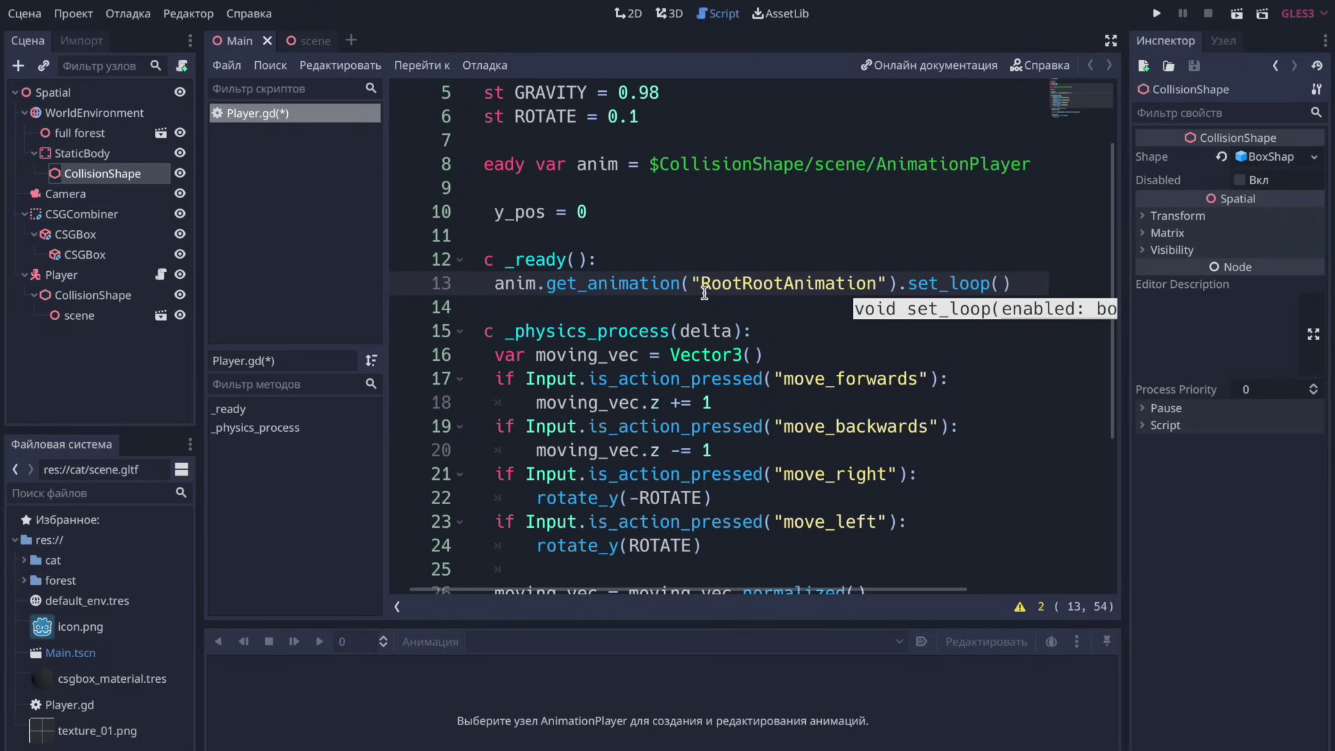
text(true)
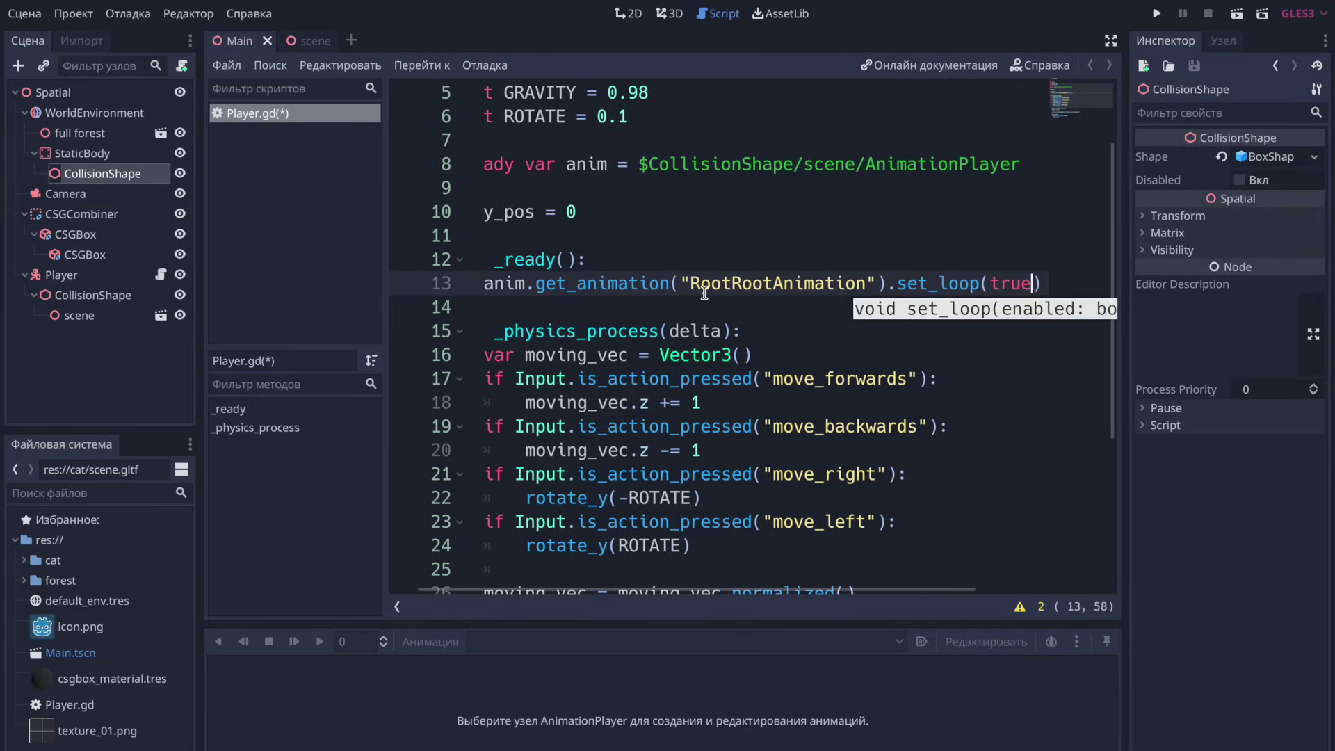
text())
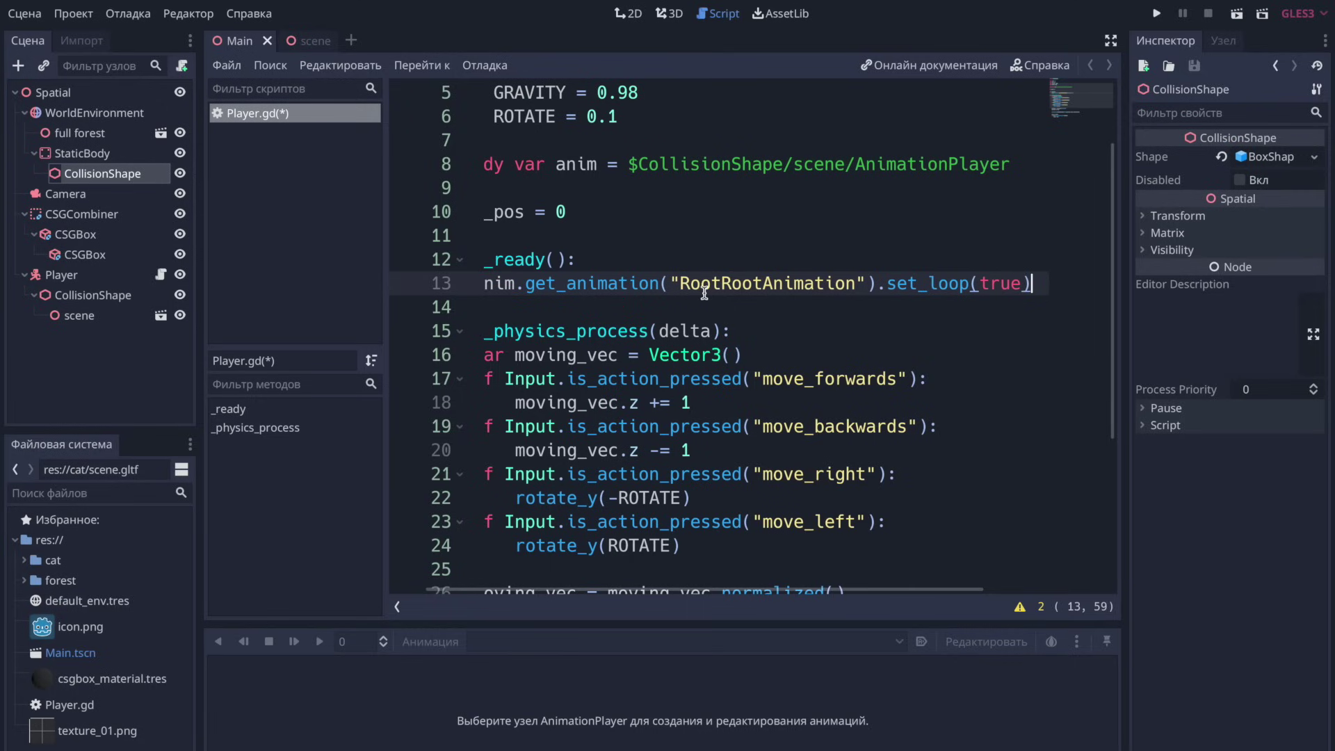
Add anim.play("RootRootAnimation") on the line below the loop call.
key(Return)
key(Up)
shift+click(884, 283)
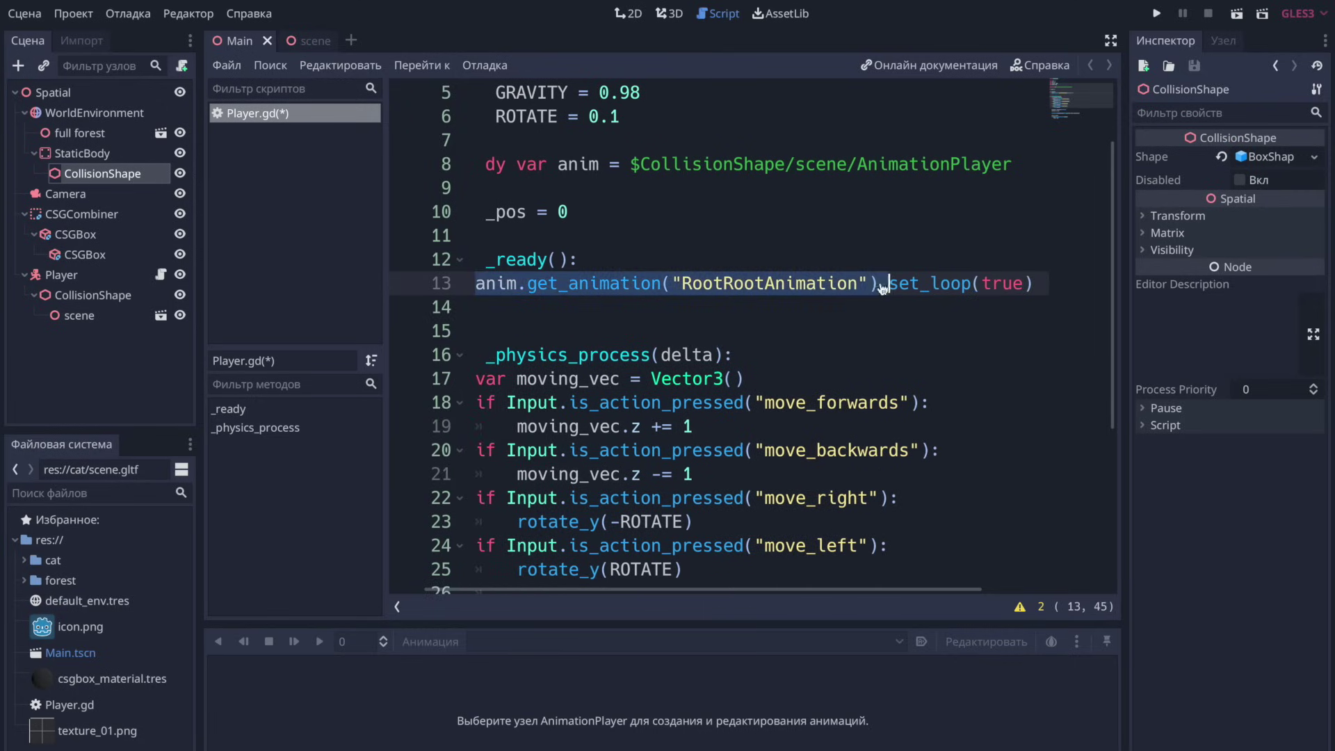
key(ctrl+c)
click(854, 305)
key(ctrl+v)
text(.)
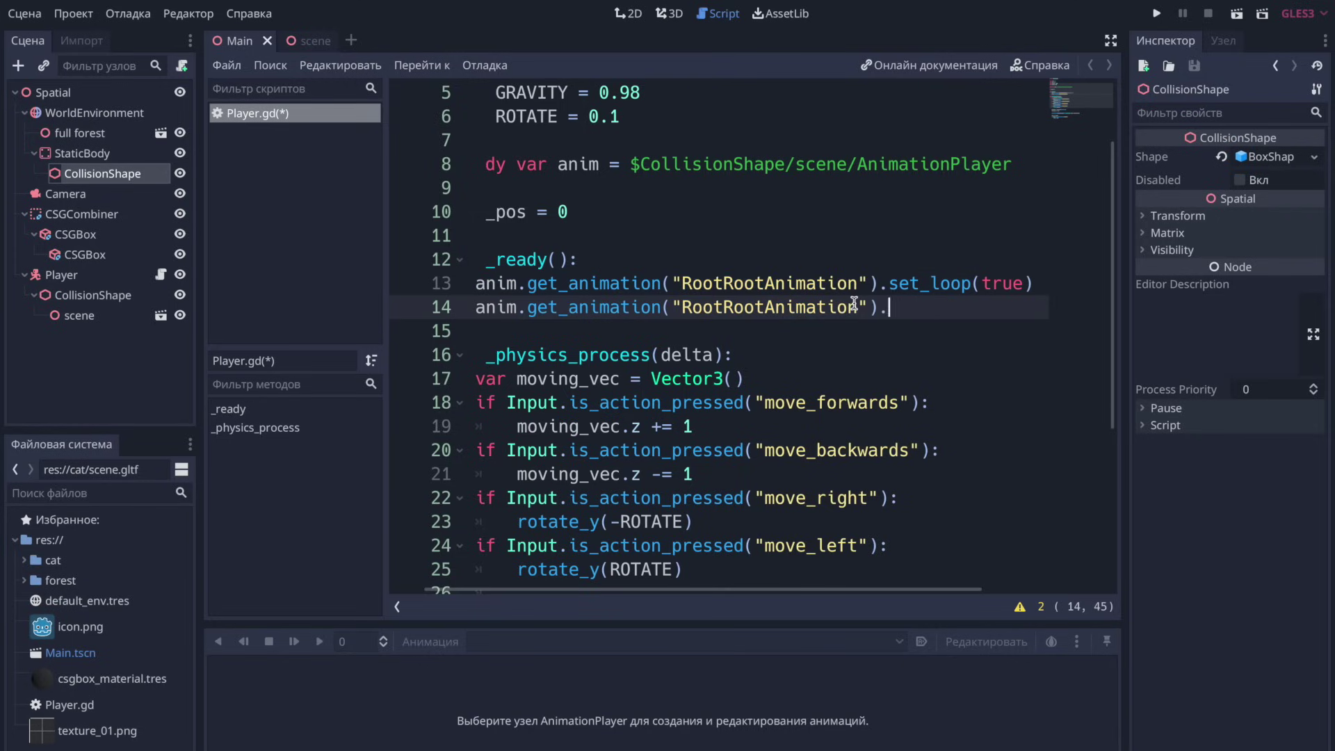
key(BackSpace)
click(556, 306)
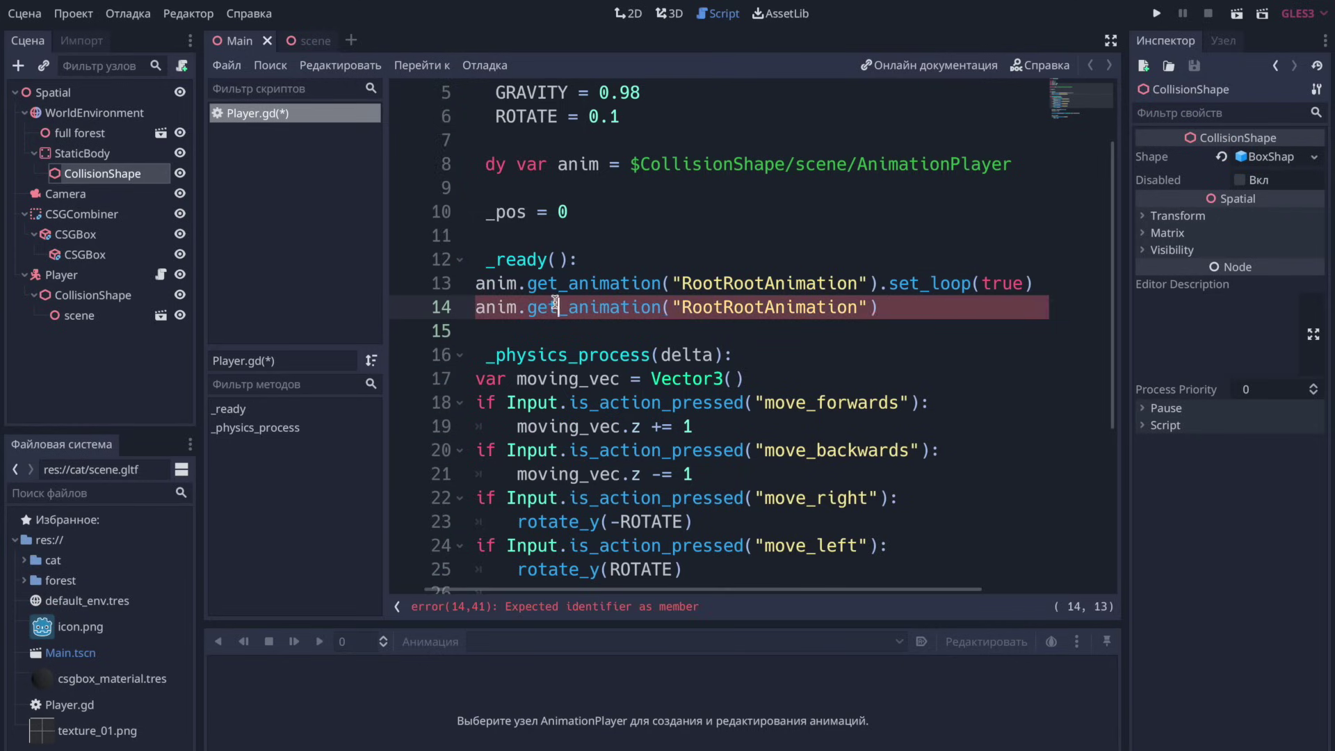
key(BackSpace)
key(BackSpace)
key(BackSpace)
key(Delete)
key(Delete)
key(Delete)
text(pl)
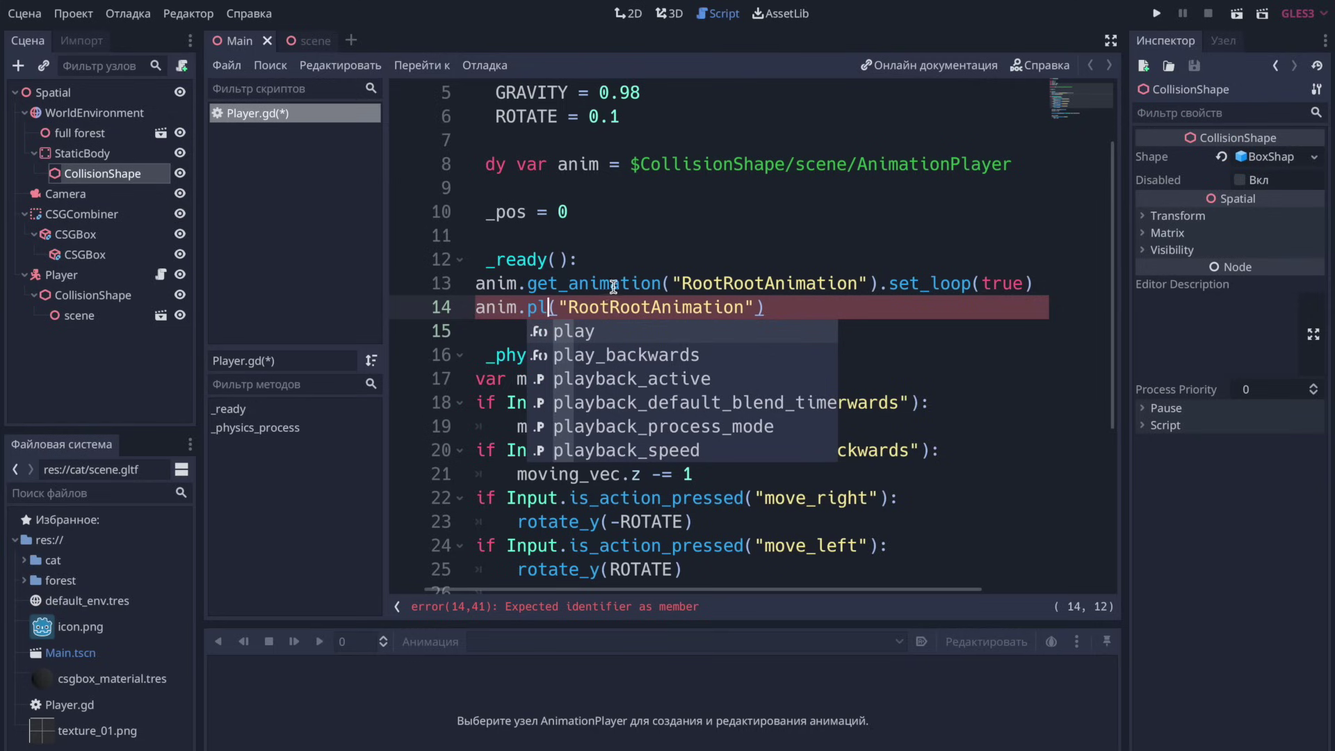
key(Return)
Review the new animation lines and save Player.gd.
double_click(543, 309)
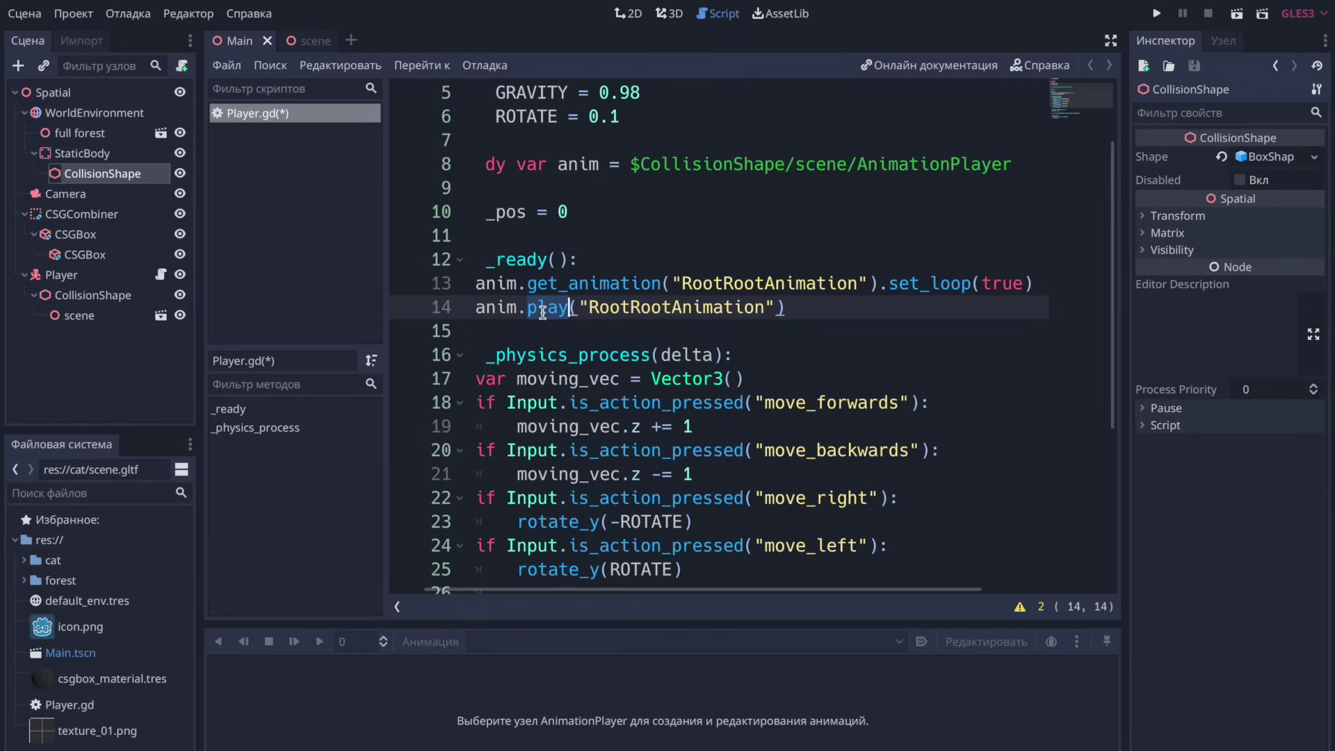
scroll(611, 319, left, 2)
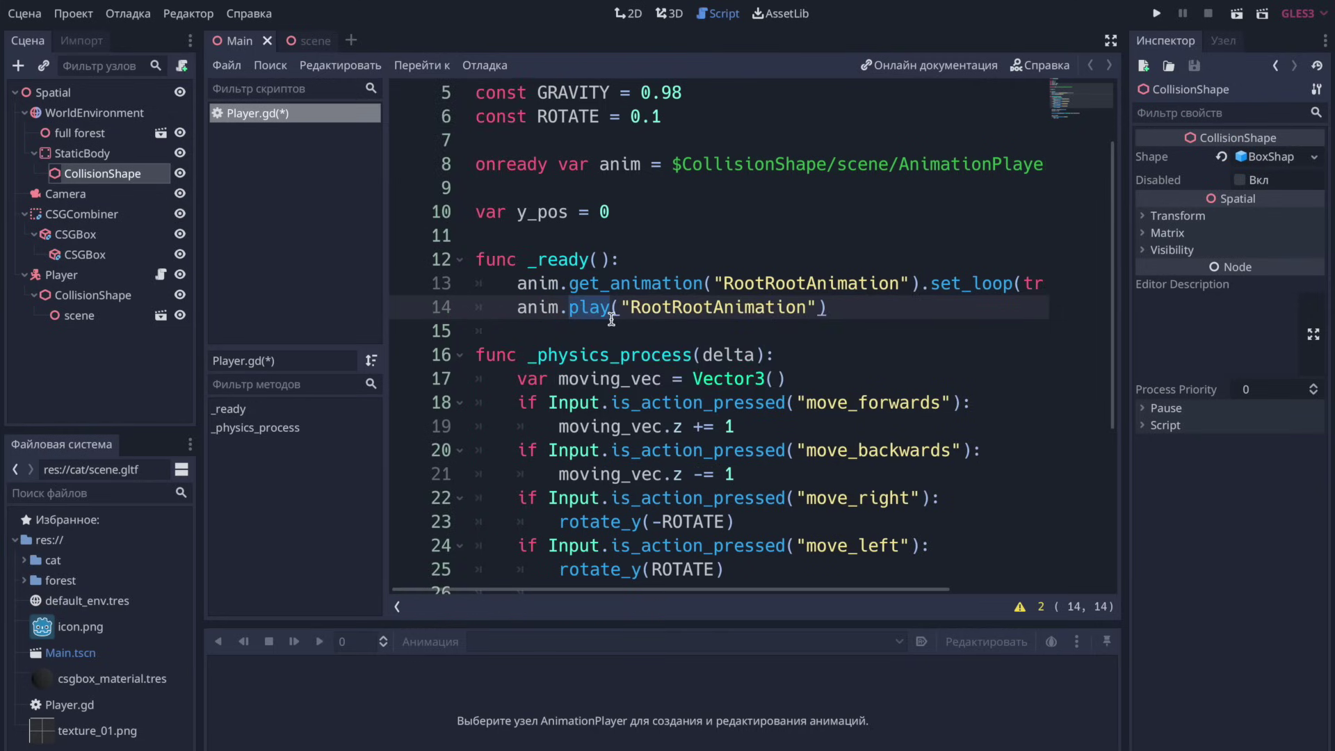
drag(630, 308, 807, 307)
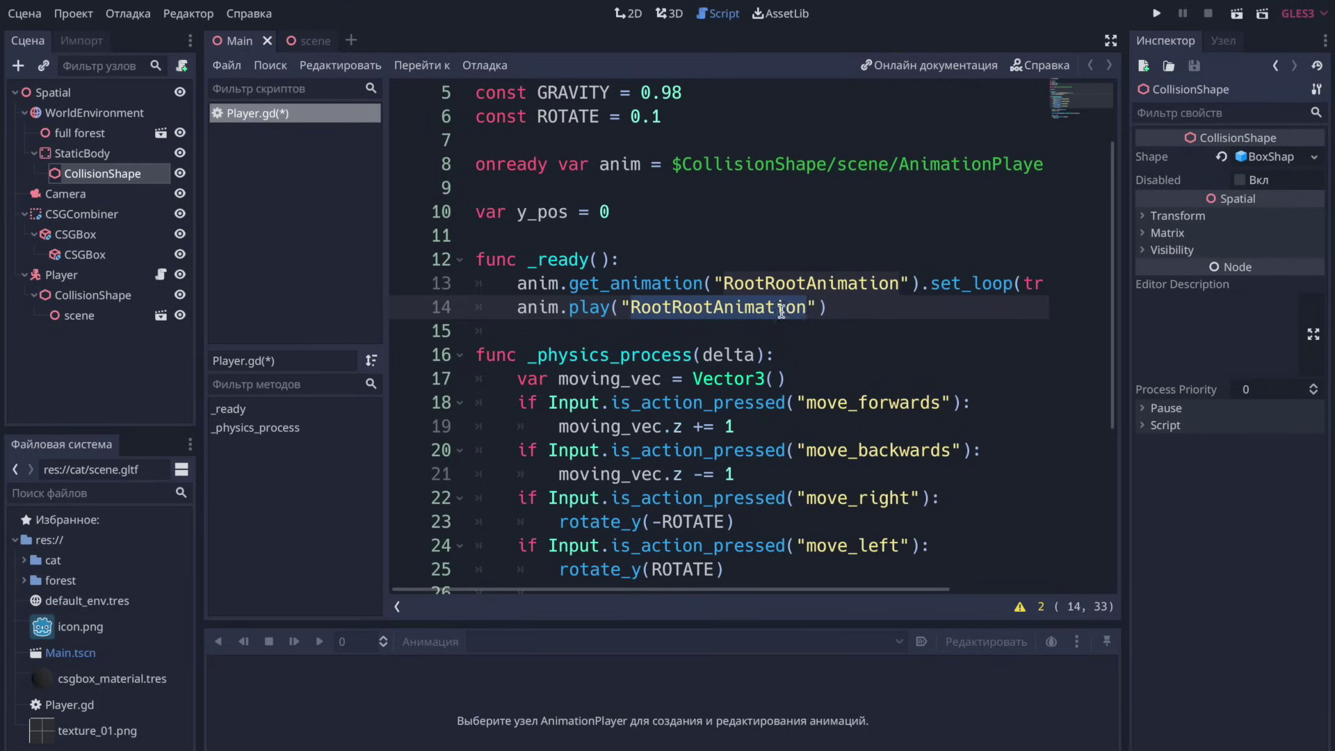
drag(940, 283, 996, 285)
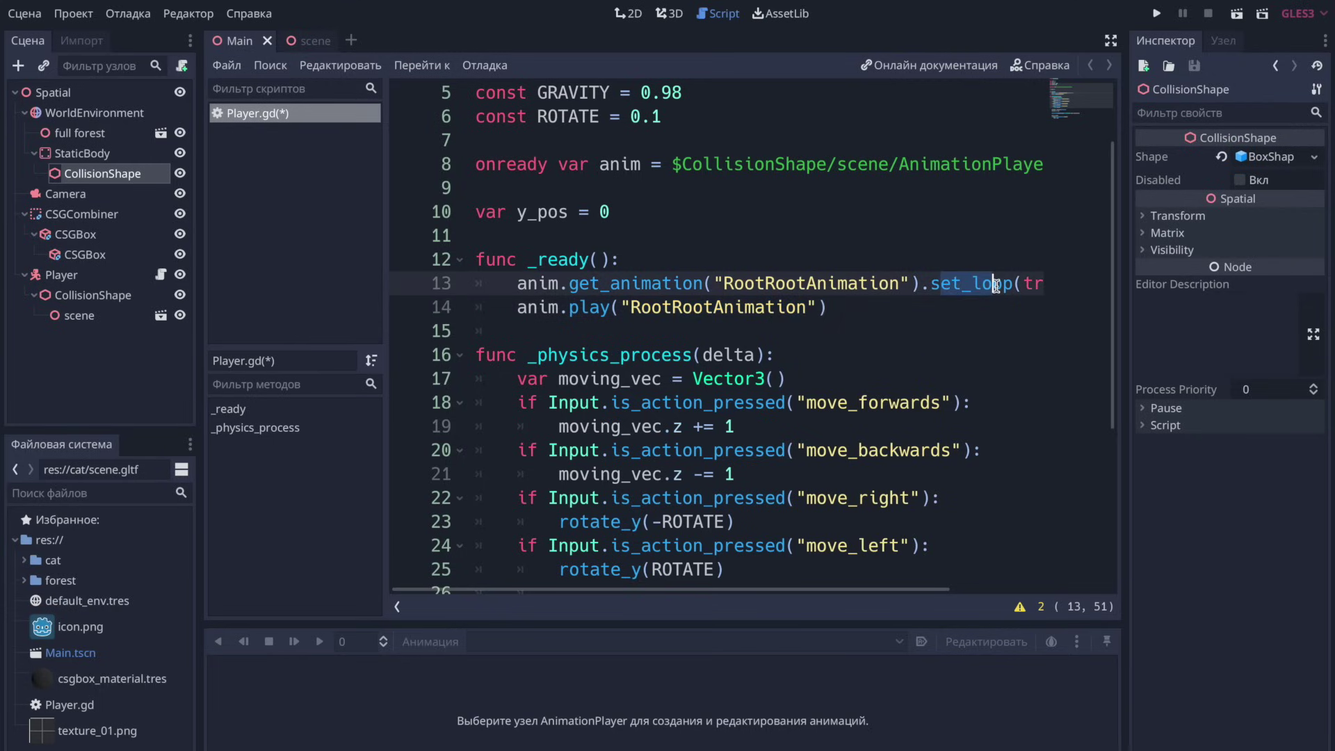
drag(831, 309, 520, 310)
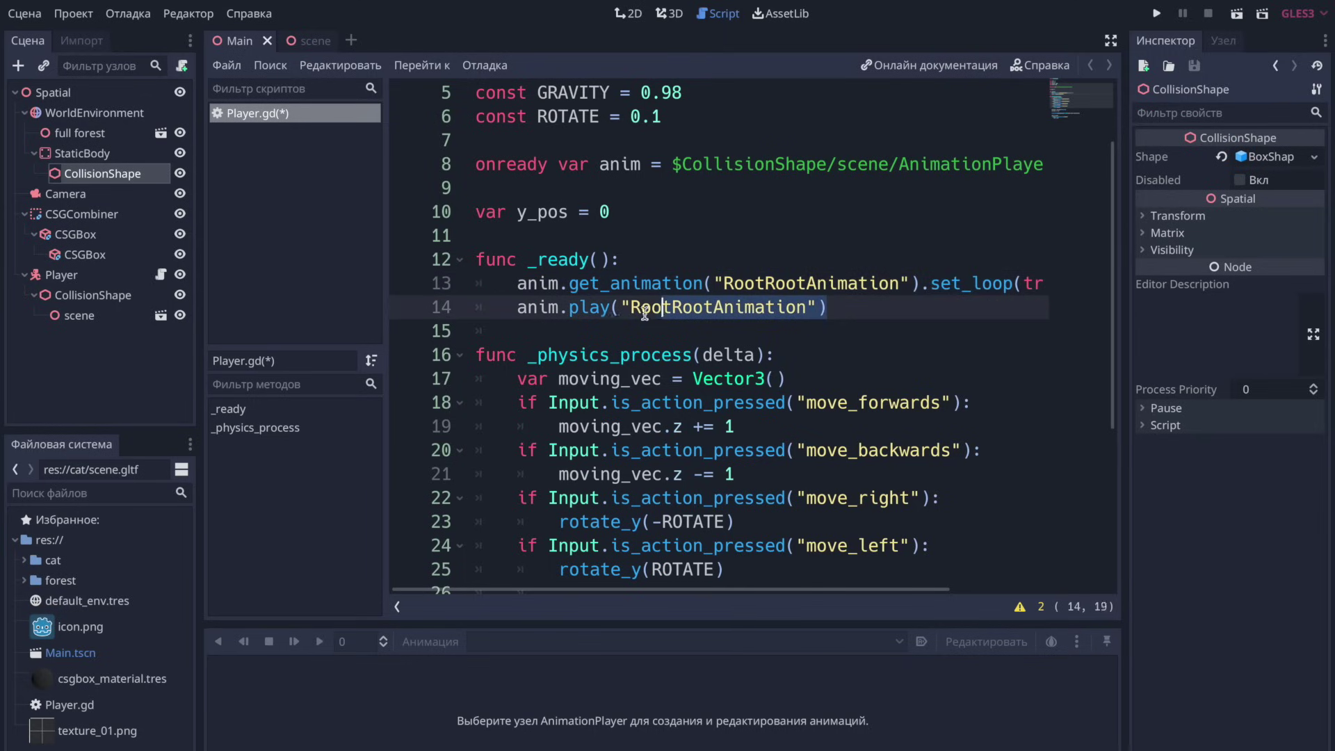
key(ctrl+s)
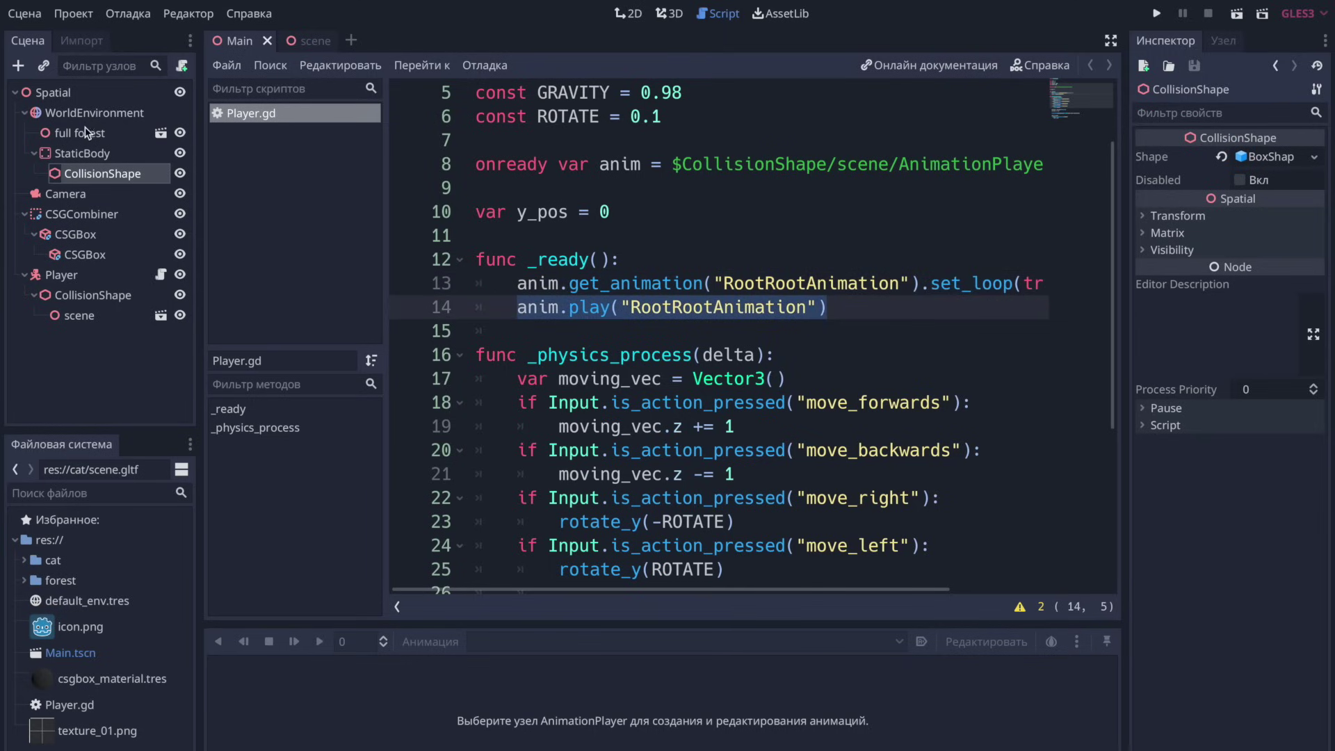
Attach a new full forest.gd script to the full forest node and strip its template comments.
right_click(79, 137)
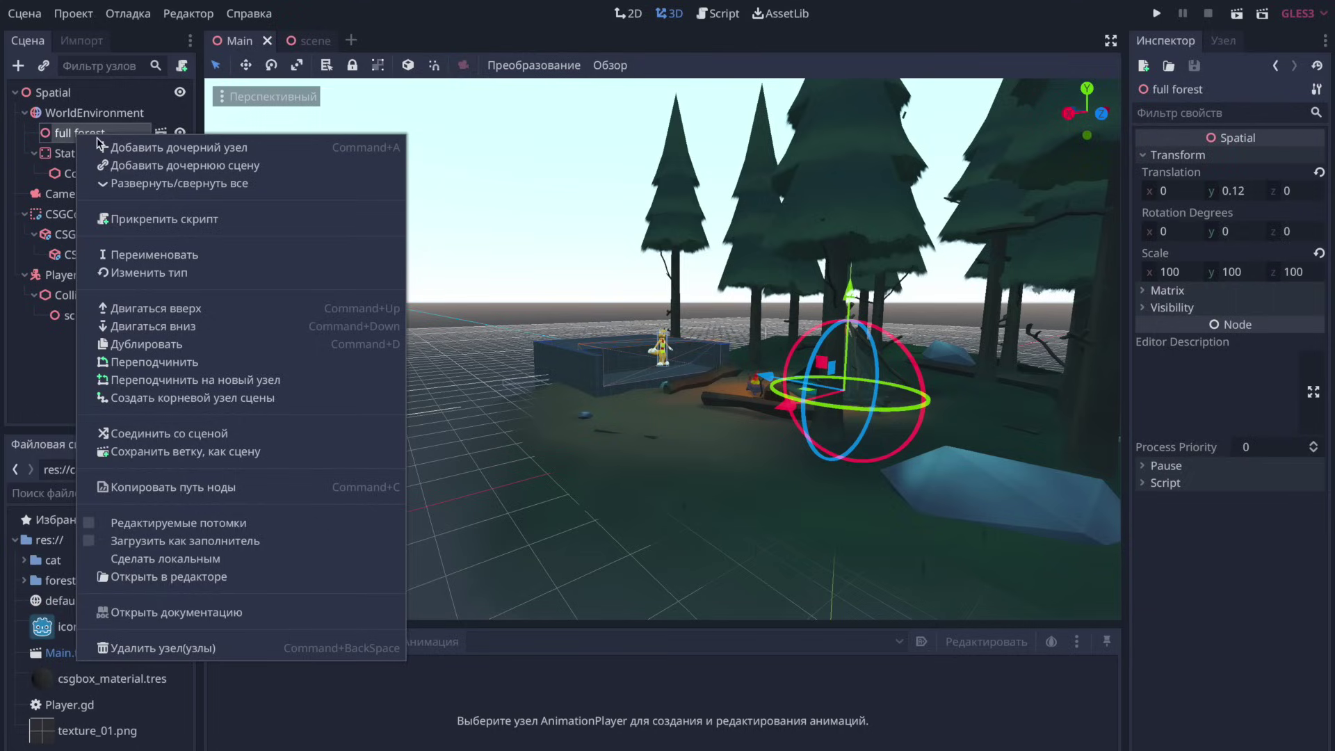
click(161, 219)
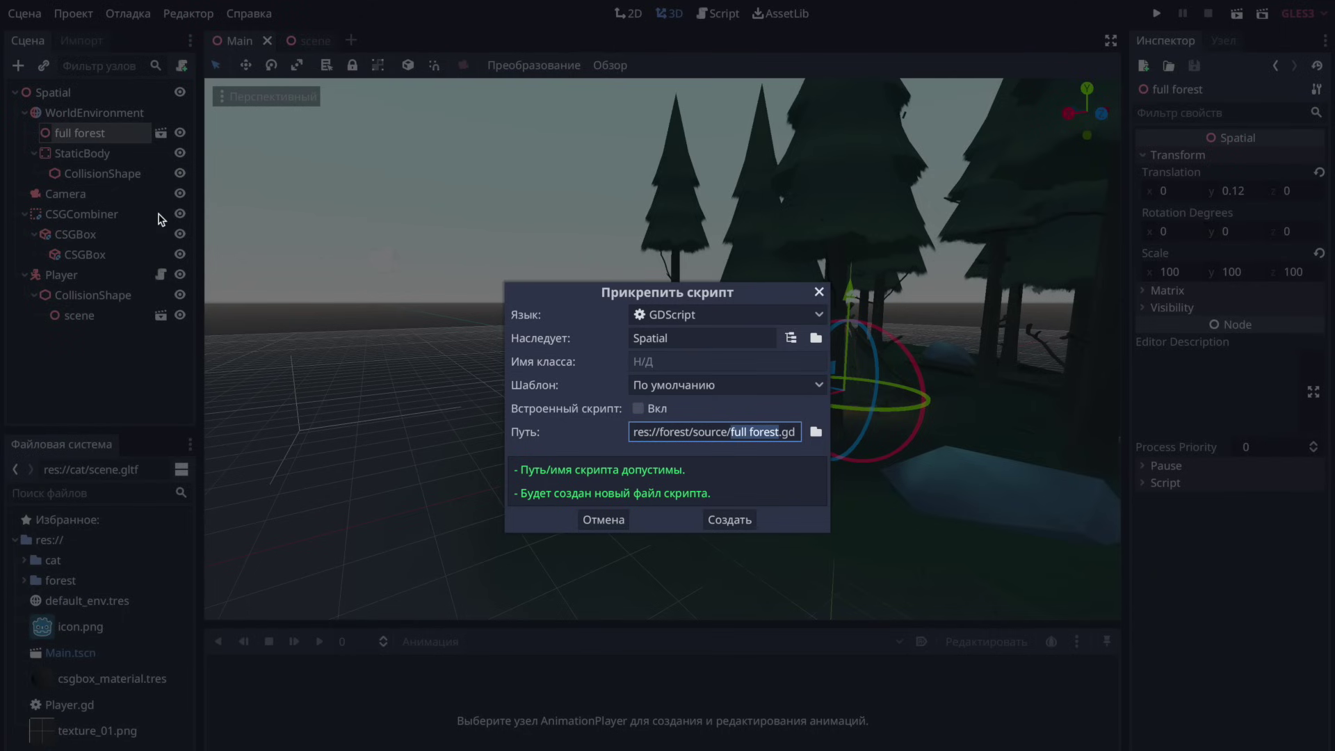
key(Return)
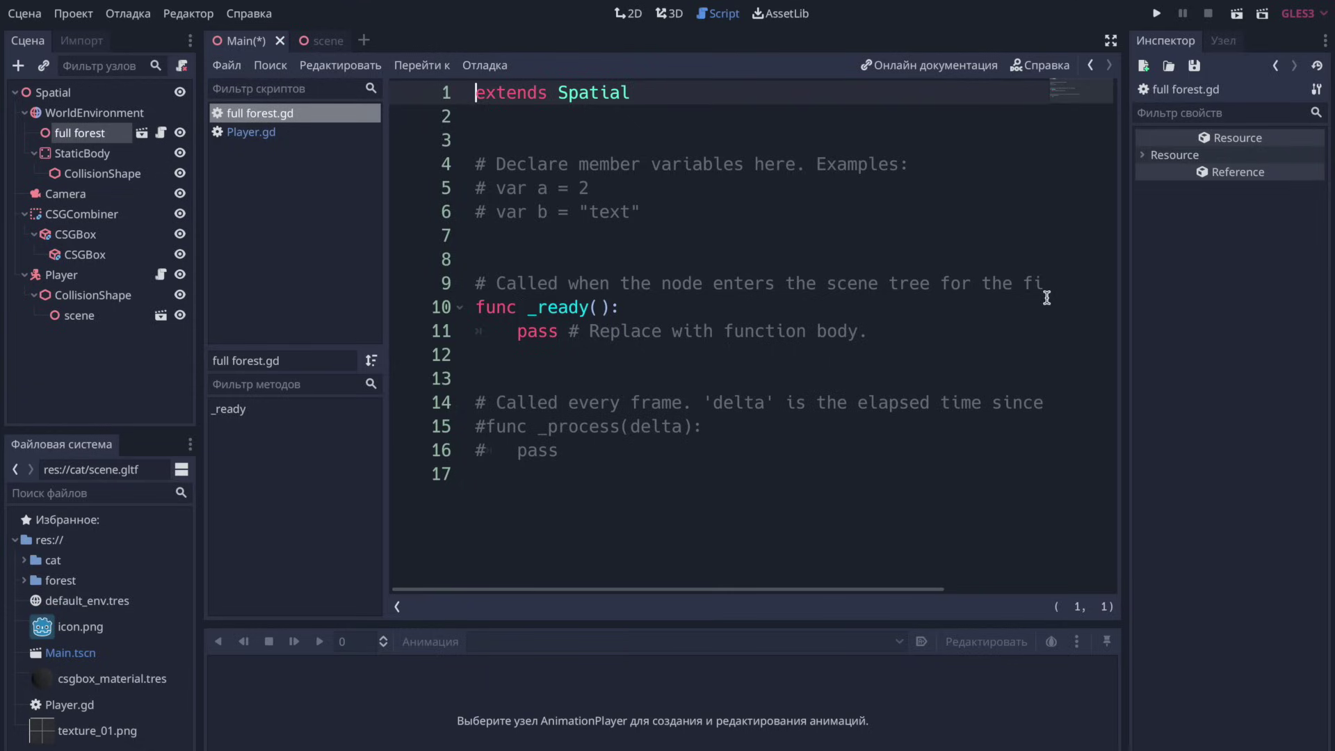
triple_click(564, 292)
key(shift+Up)
key(shift+Up)
key(shift+Up)
key(shift+Up)
key(shift+Up)
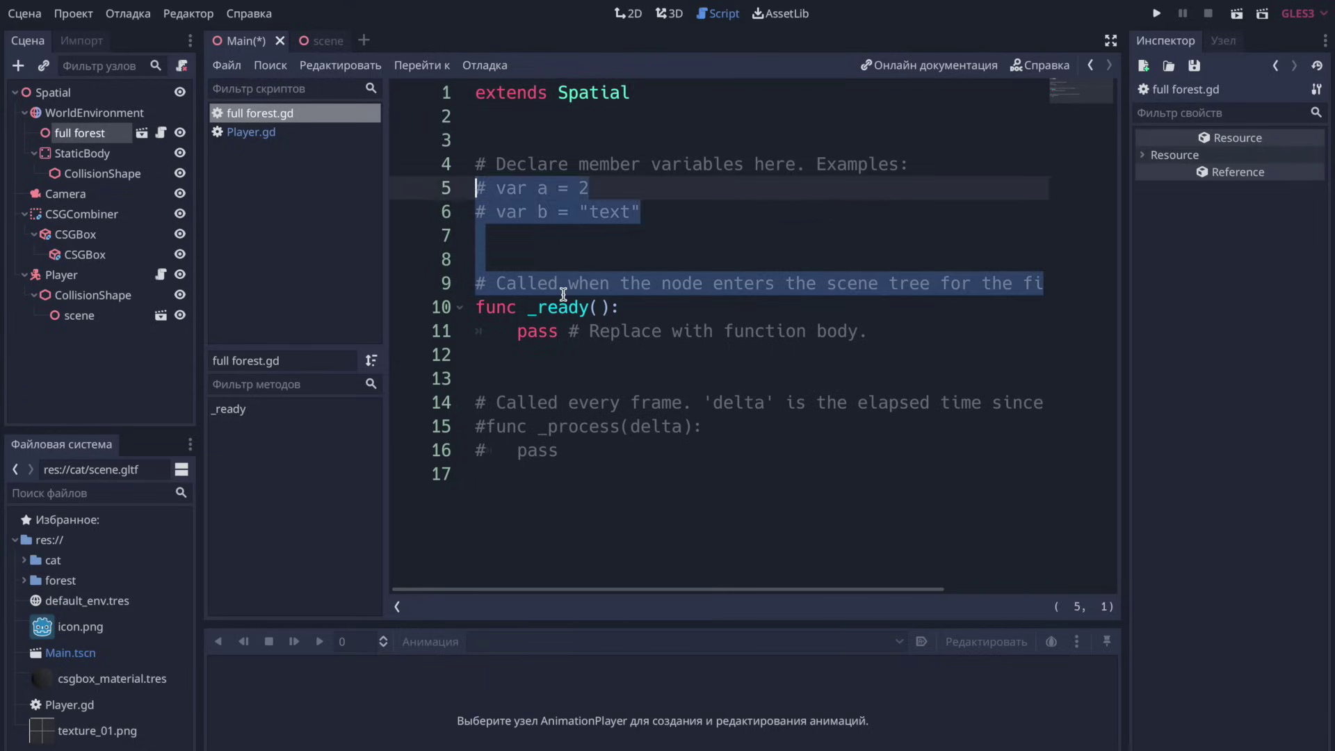
key(shift+Up)
key(Delete)
click(567, 221)
key(ctrl+shift+End)
key(Delete)
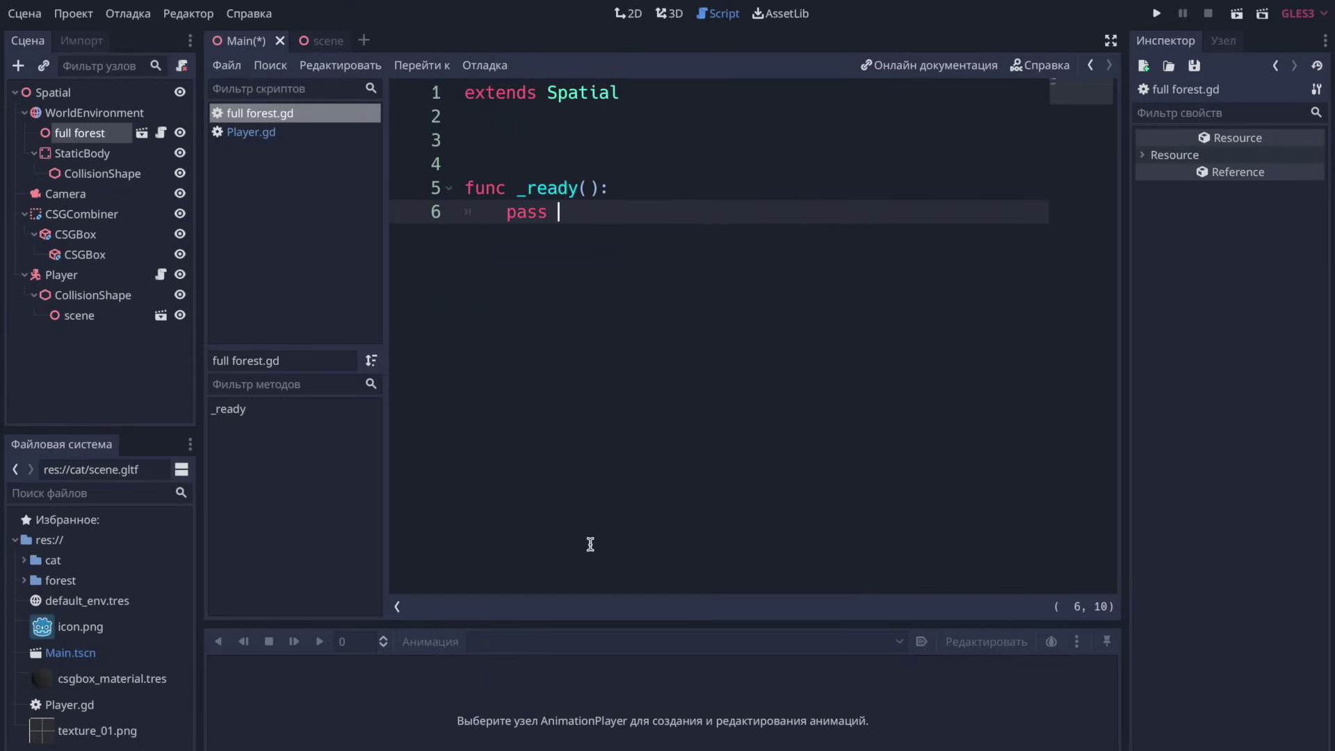
Declare 'onready var anim = $AnimationPlayer' on line 3 of full forest.gd.
click(541, 118)
key(Down)
text(onre)
key(Return)
text(vva)
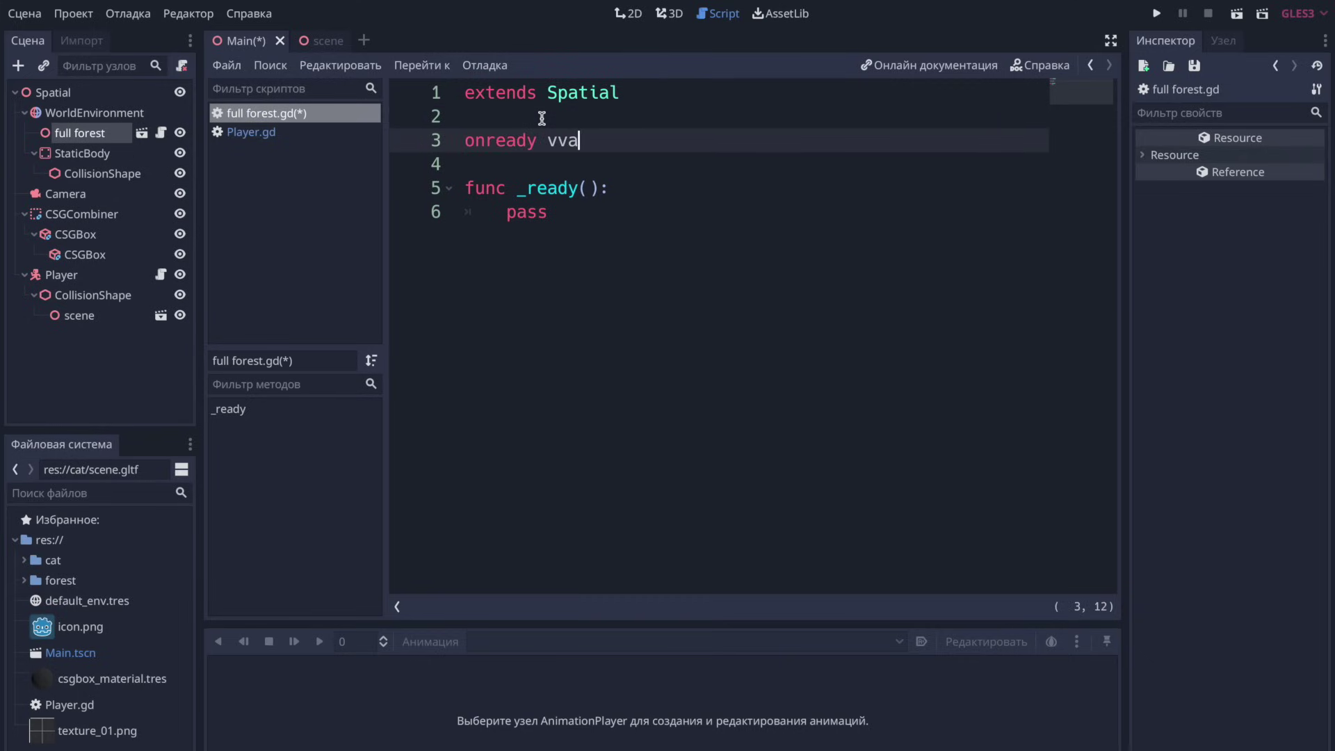
key(BackSpace)
key(BackSpace)
key(BackSpace)
text(ar )
text(anim =)
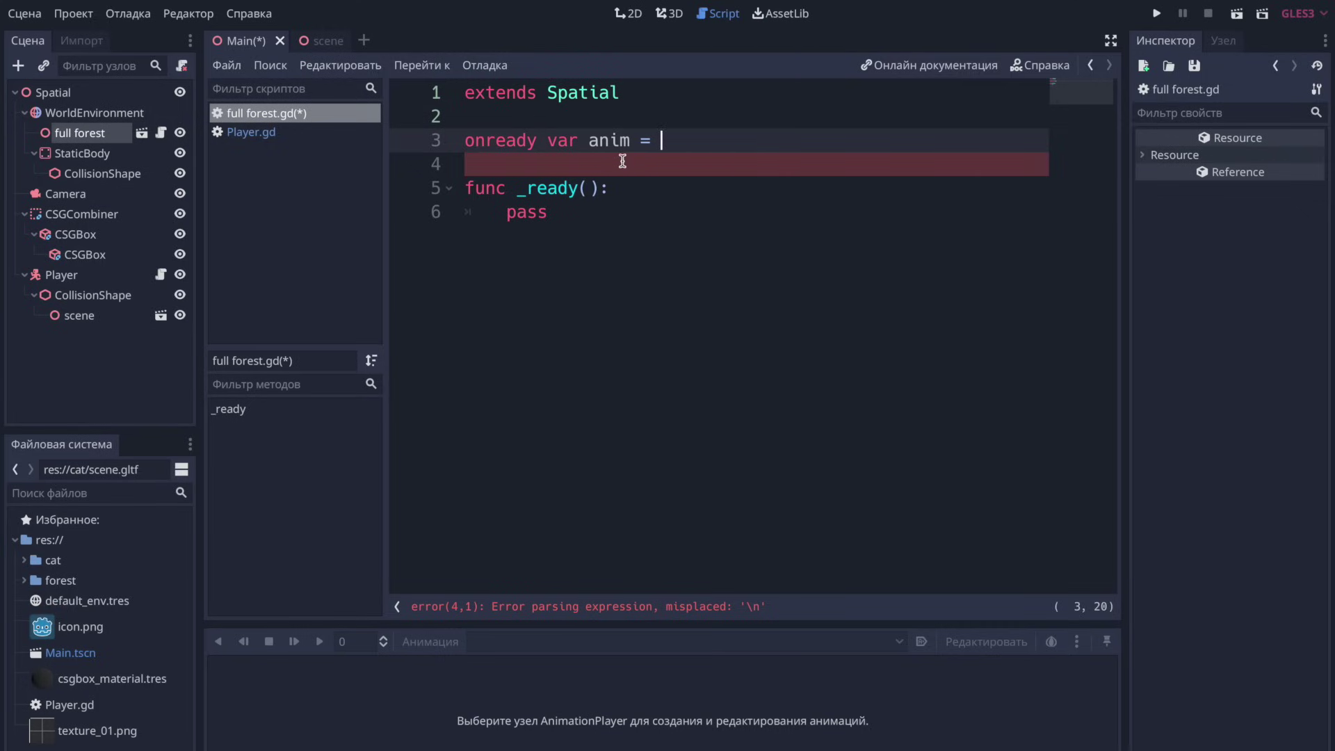
text($)
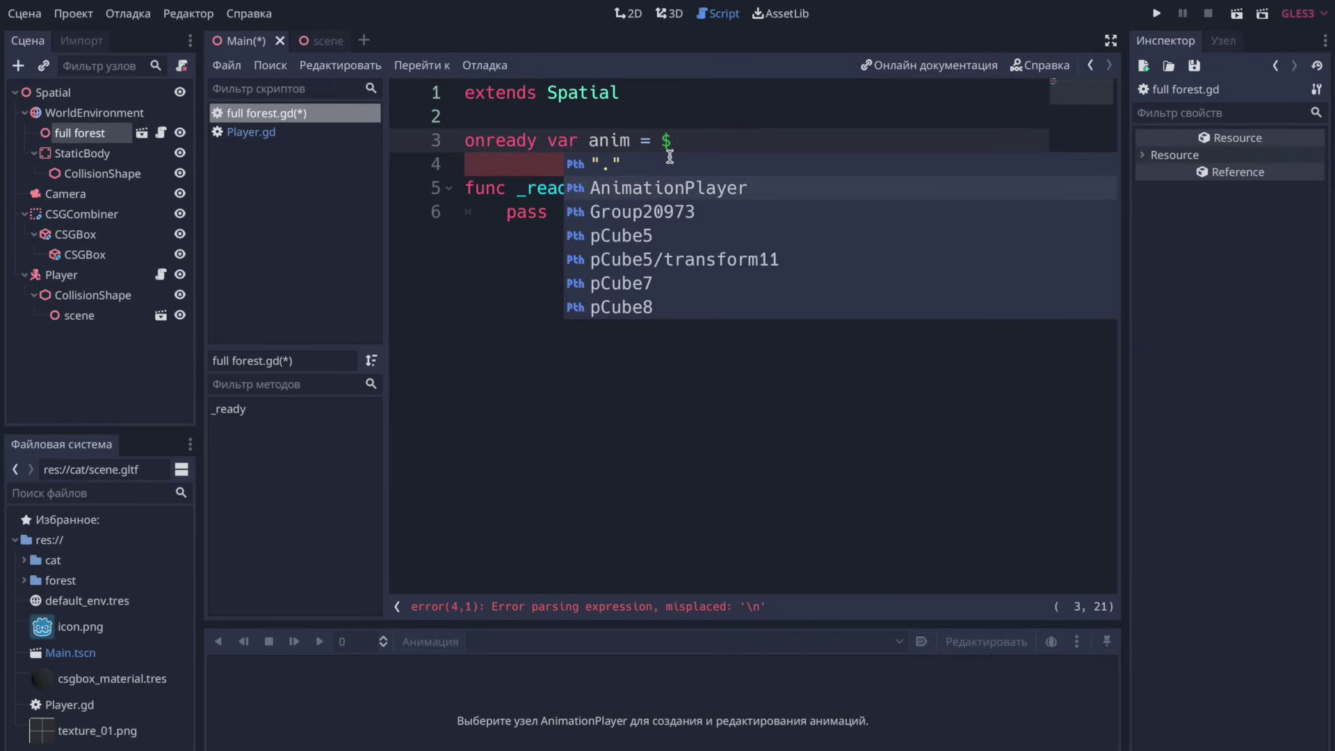
text(A)
key(Return)
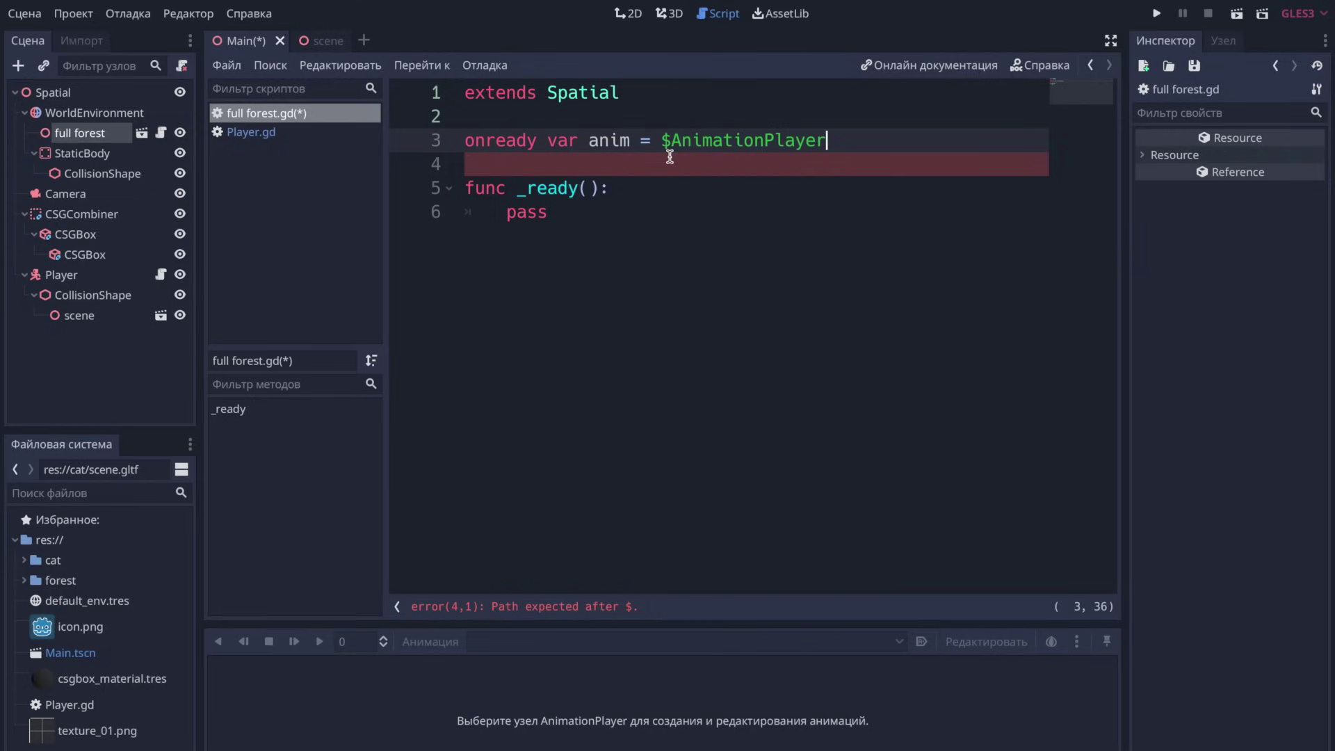
Open the imported forest scene anyway to inspect it, then return to Main.
click(143, 138)
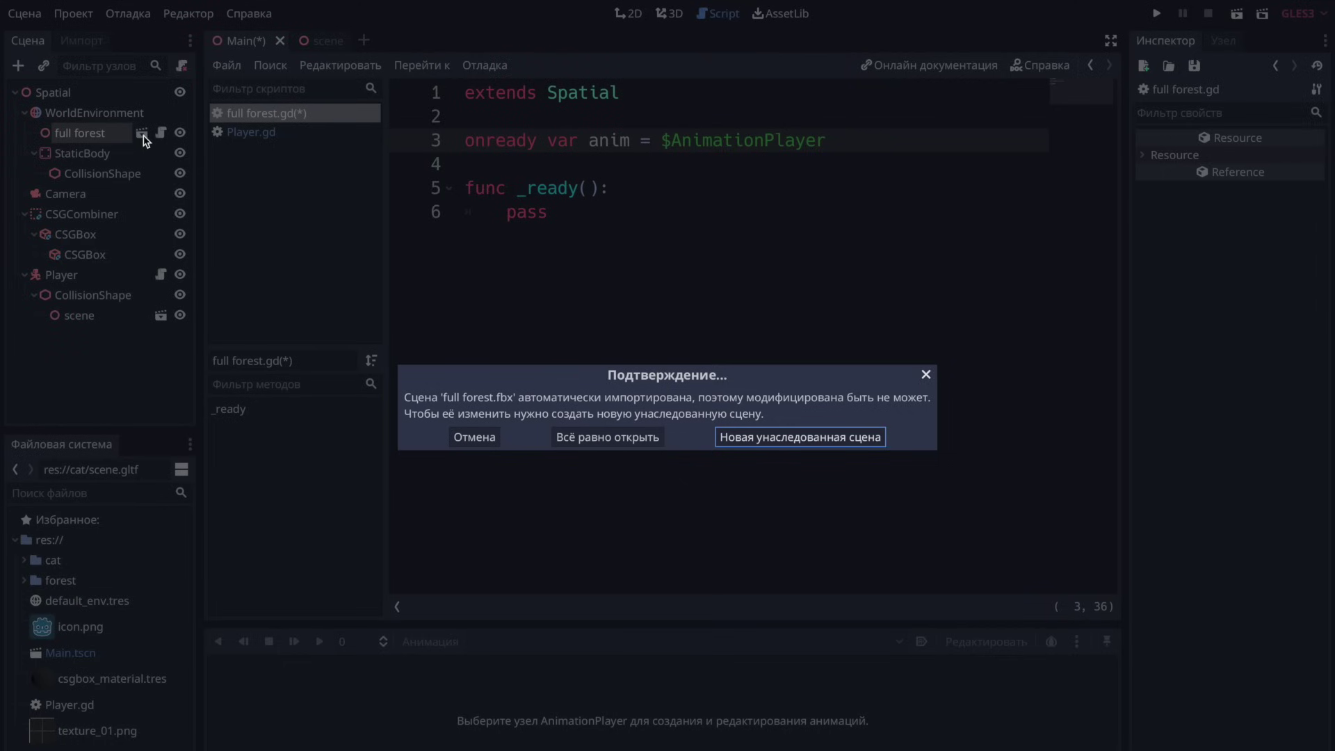
click(598, 436)
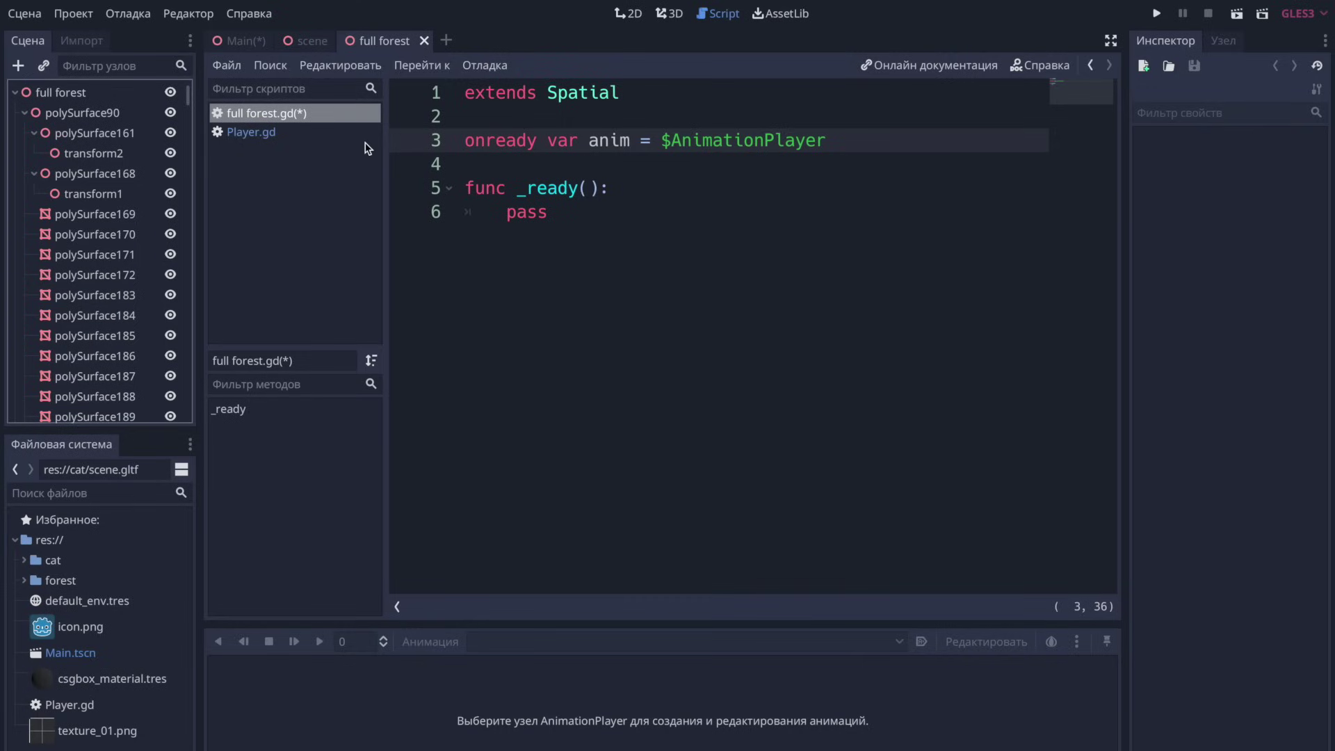
scroll(28, 157, down, 10)
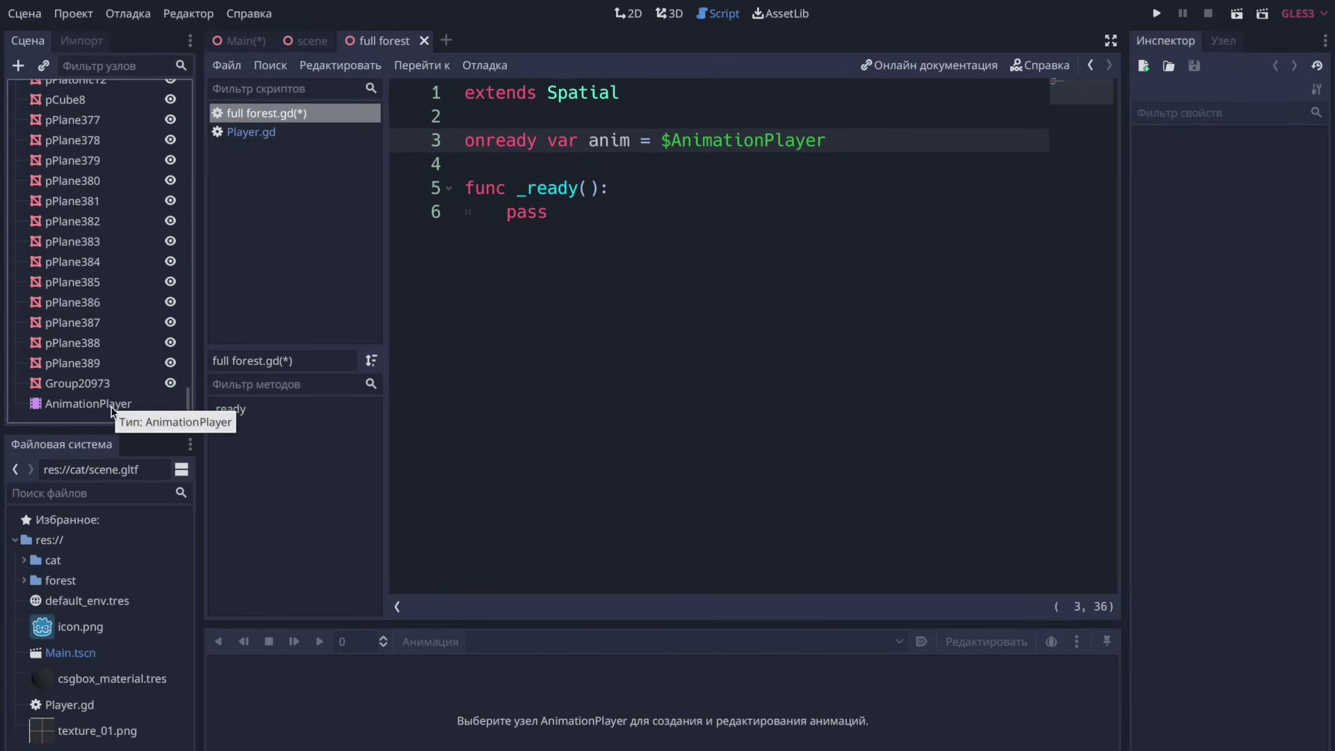
click(243, 42)
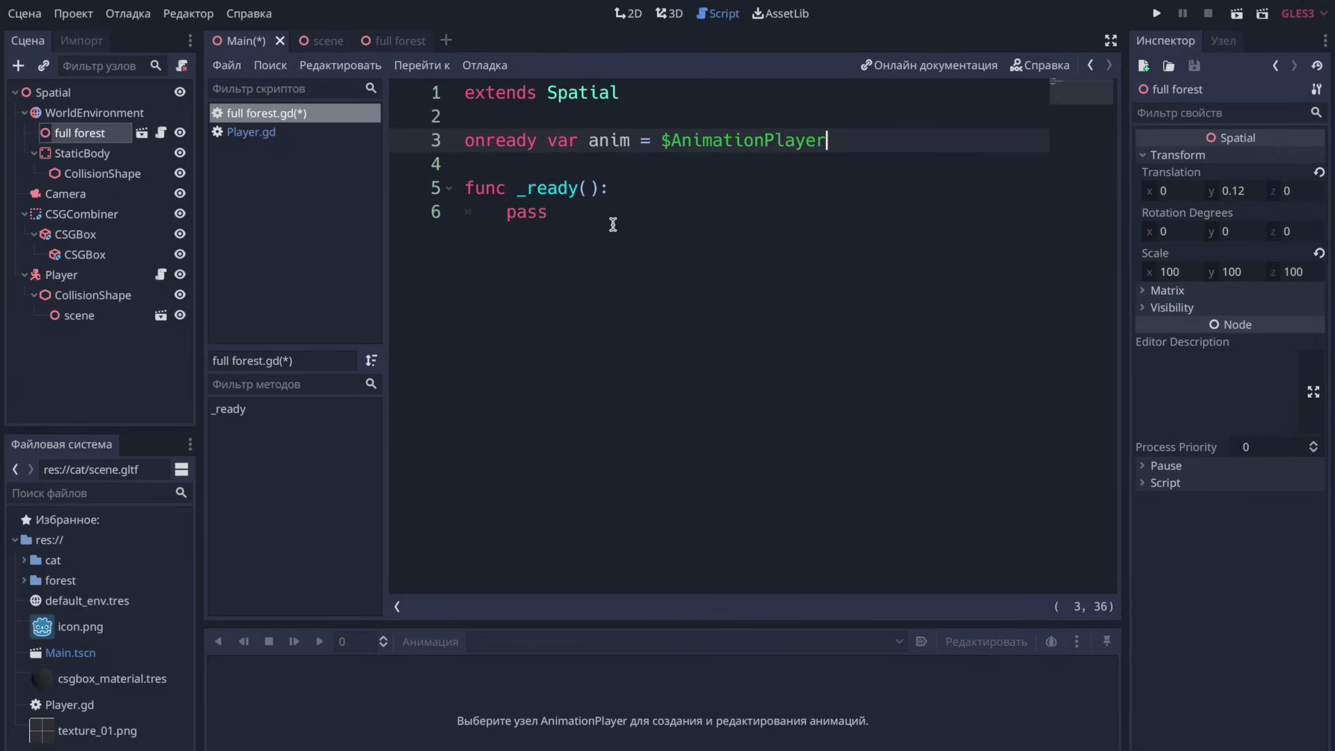
Replace pass in the forest's _ready with the set_loop and play lines copied from Player.gd.
drag(612, 223, 505, 212)
key(BackSpace)
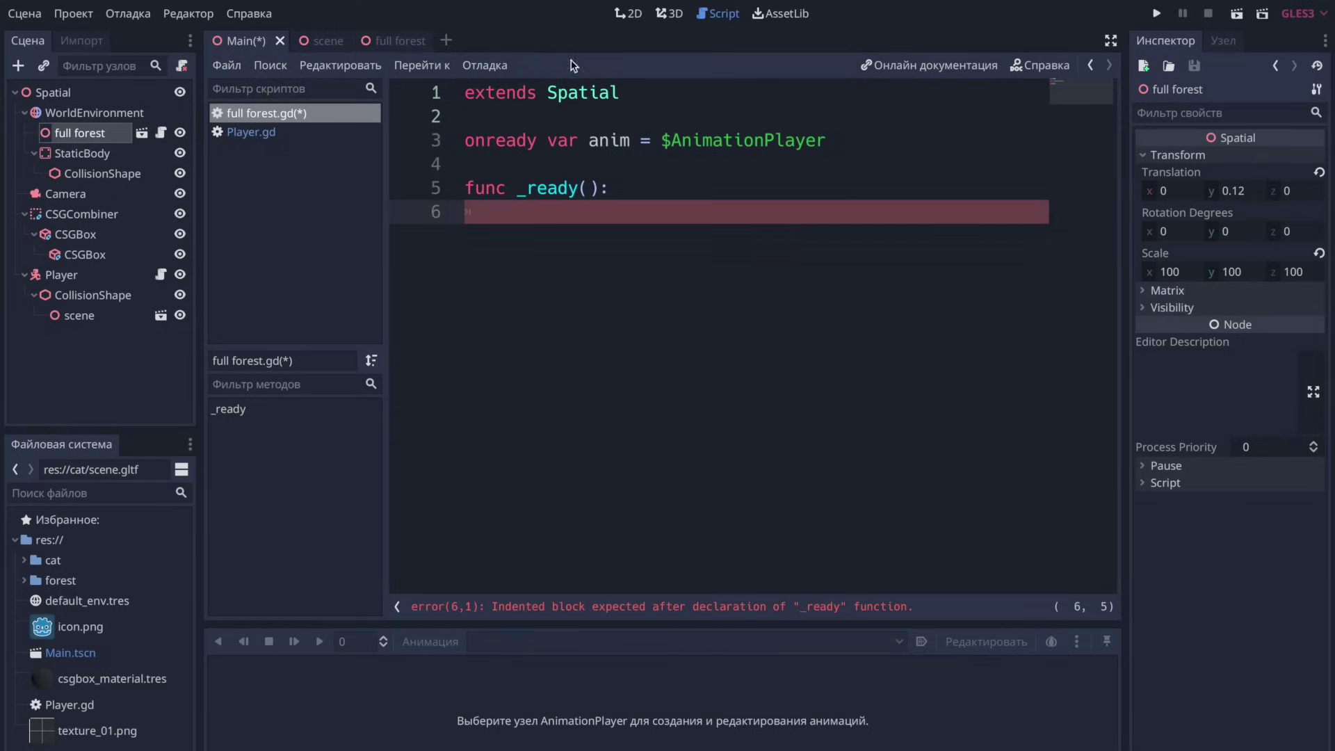
click(280, 141)
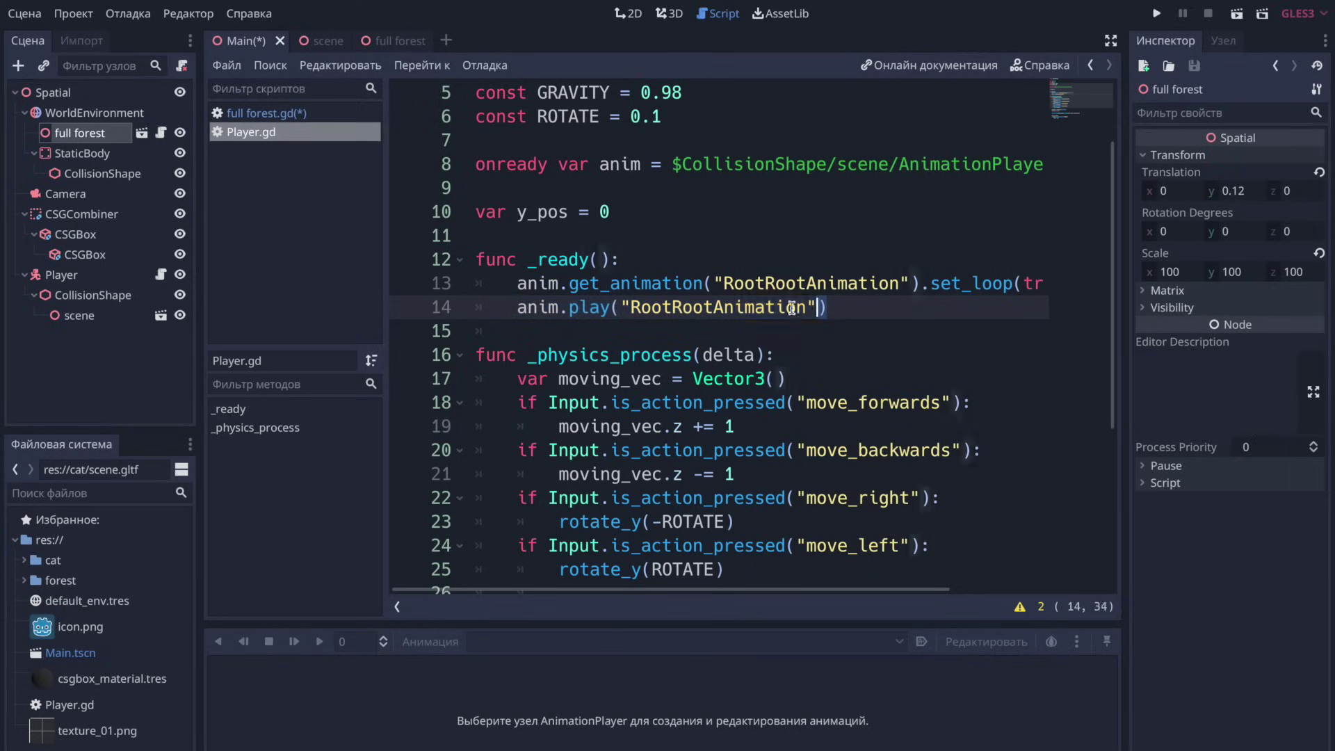
drag(842, 307, 529, 286)
key(shift+Left)
click(304, 127)
click(292, 112)
key(ctrl+v)
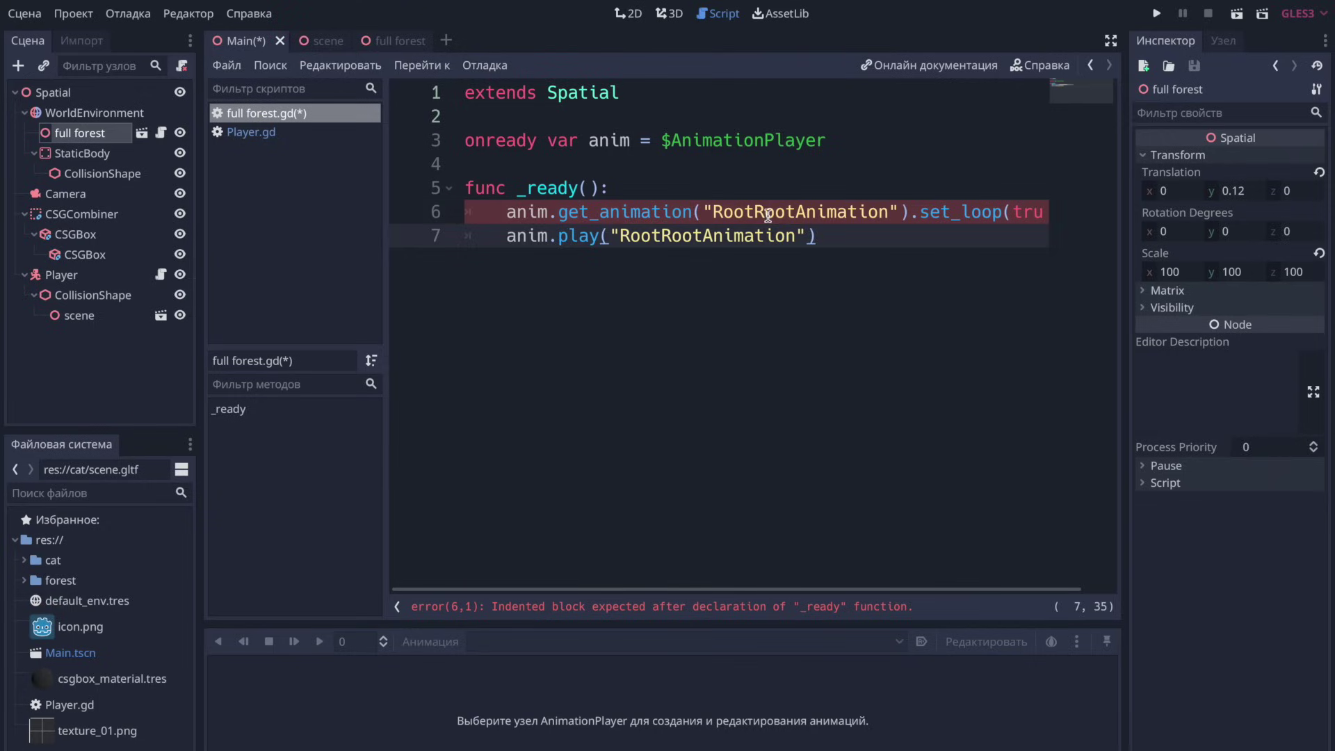
Change both animation names in full forest.gd to the forest's 'Take 001' animation.
double_click(768, 212)
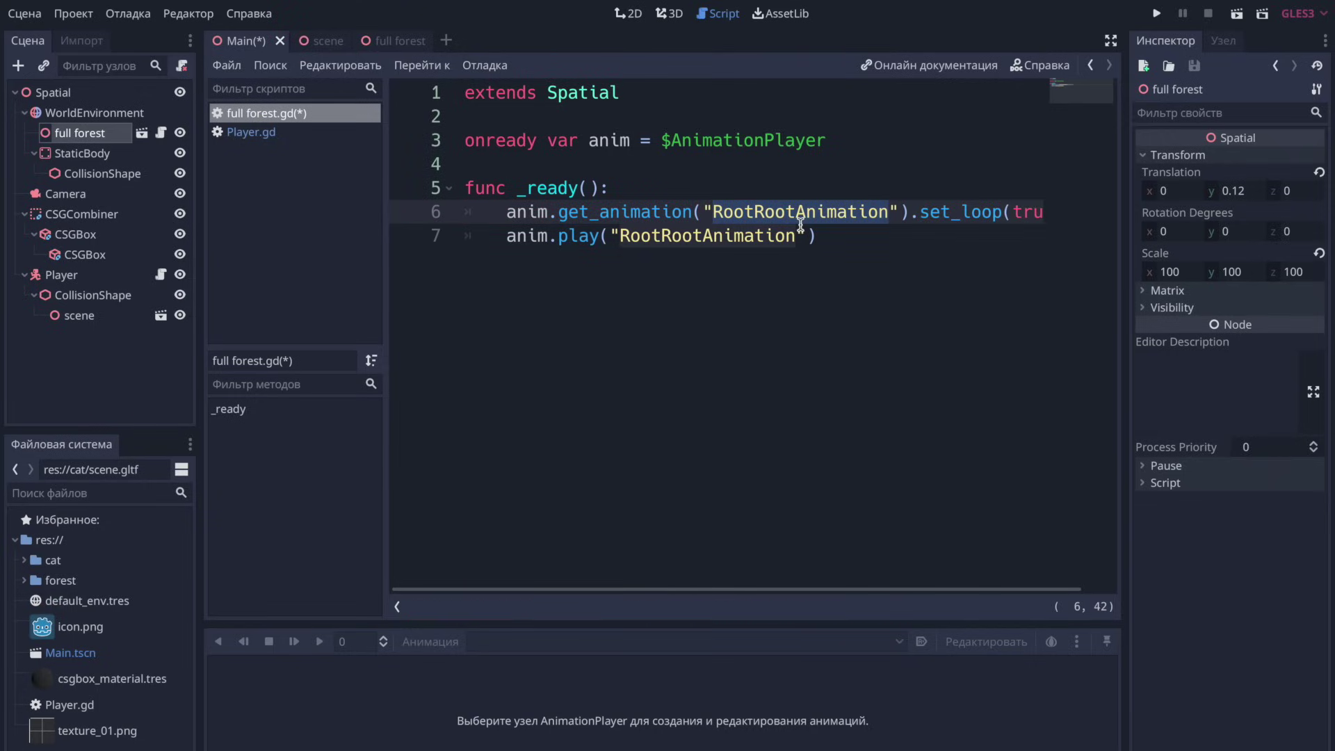
click(395, 46)
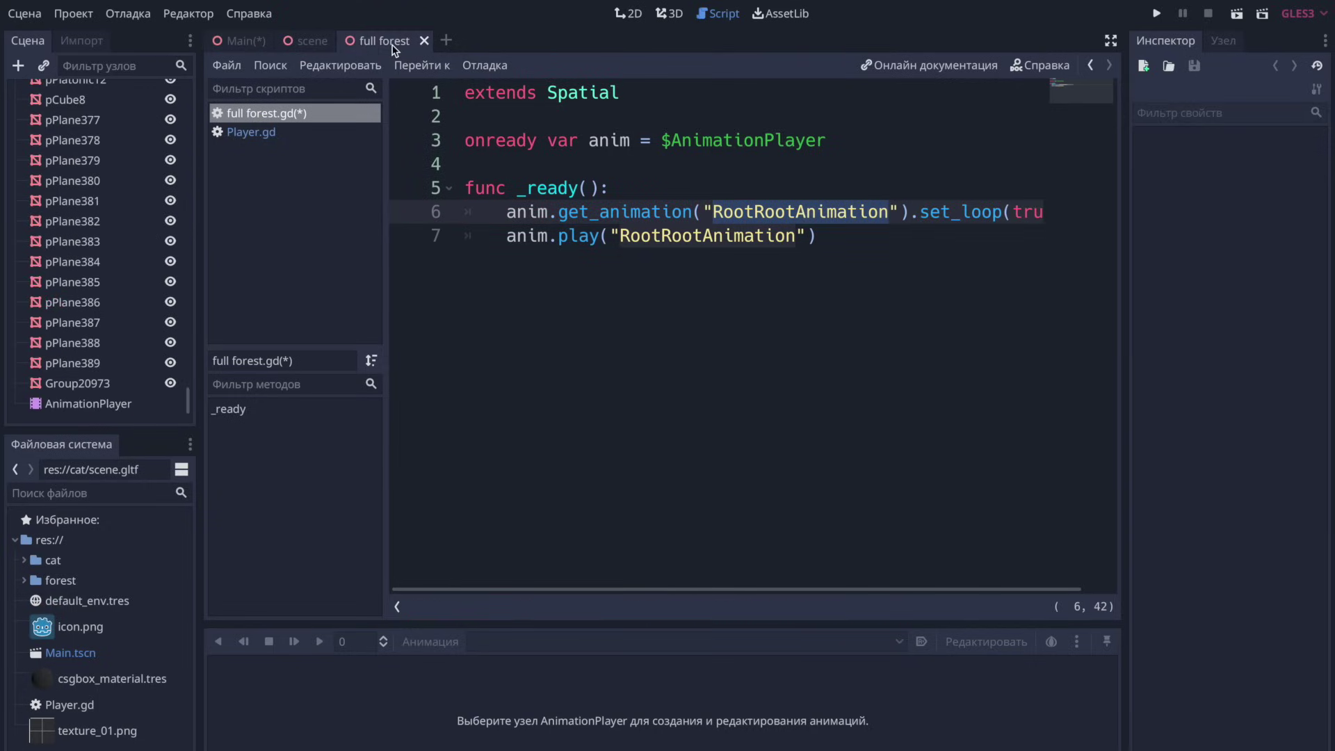
double_click(67, 407)
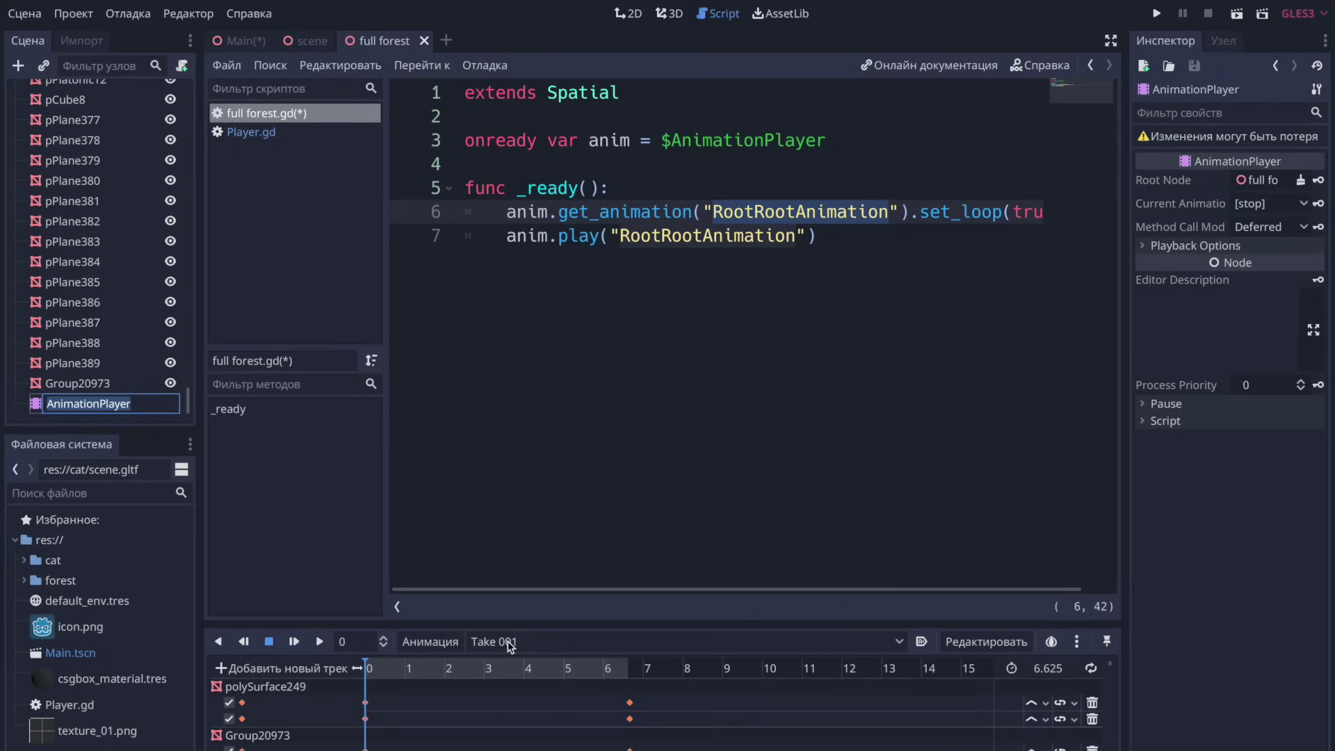
click(248, 42)
text(Take 001)
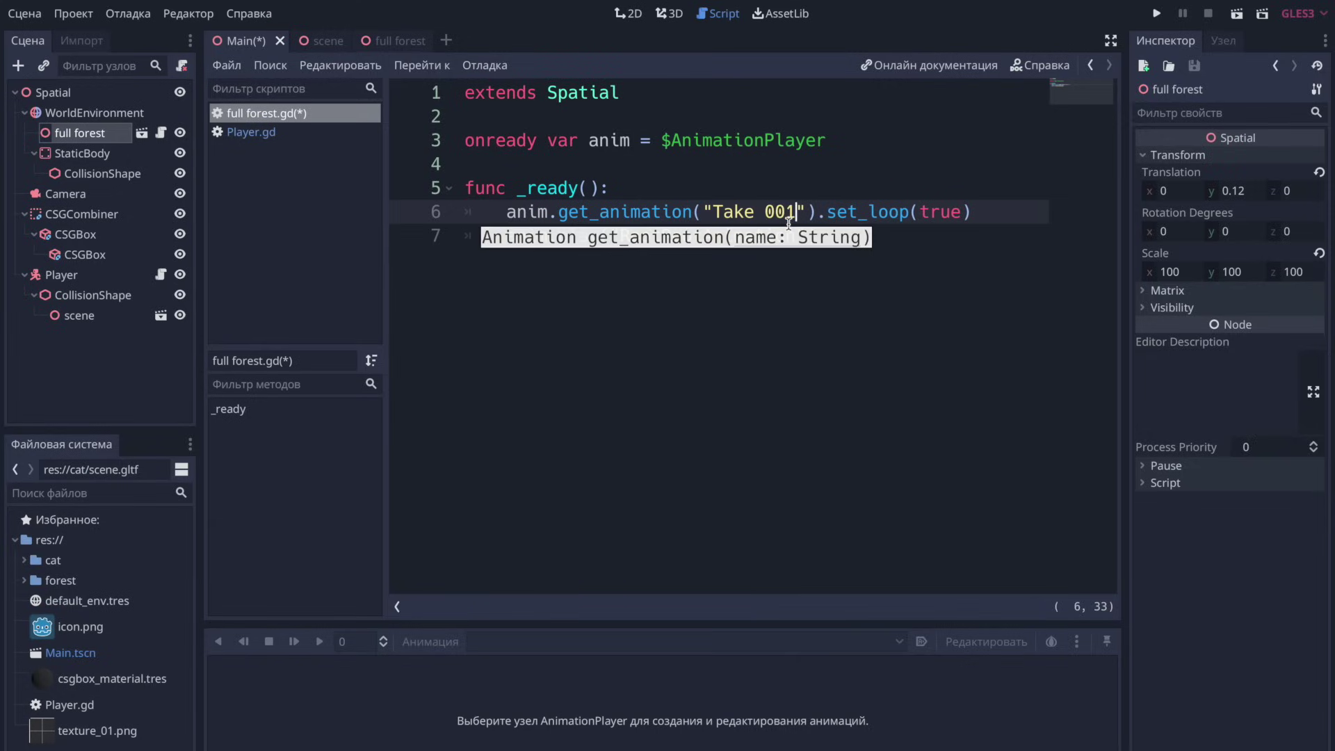
drag(786, 216, 706, 215)
key(ctrl+c)
double_click(690, 236)
key(ctrl+v)
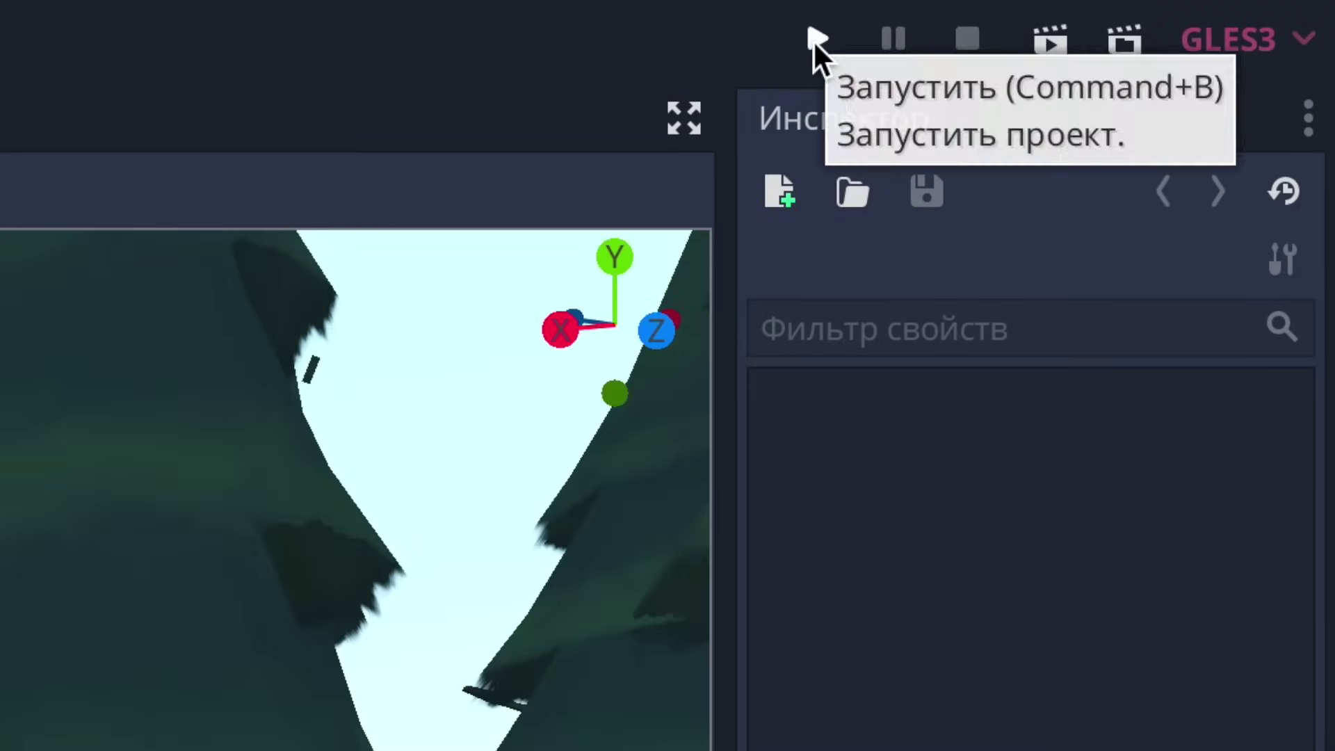
Run the game and walk the cat left to test the animations.
click(891, 35)
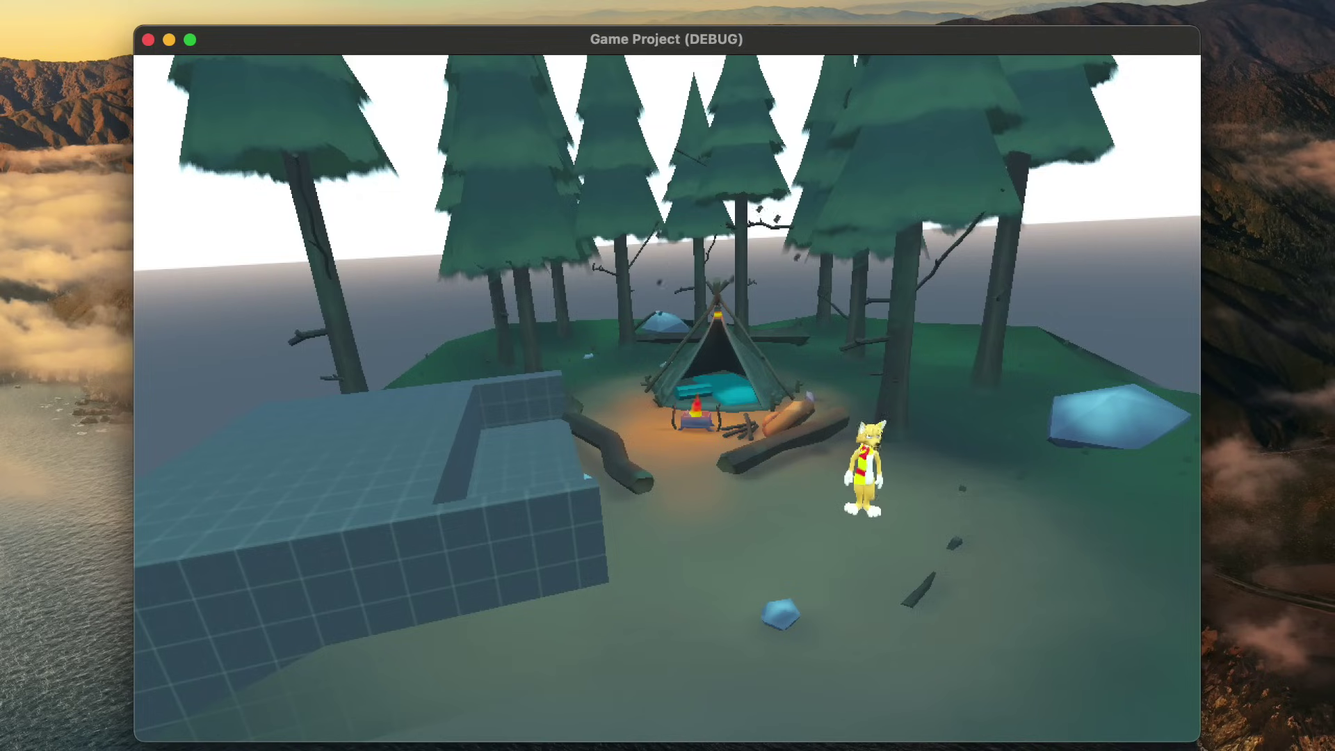
key(a)
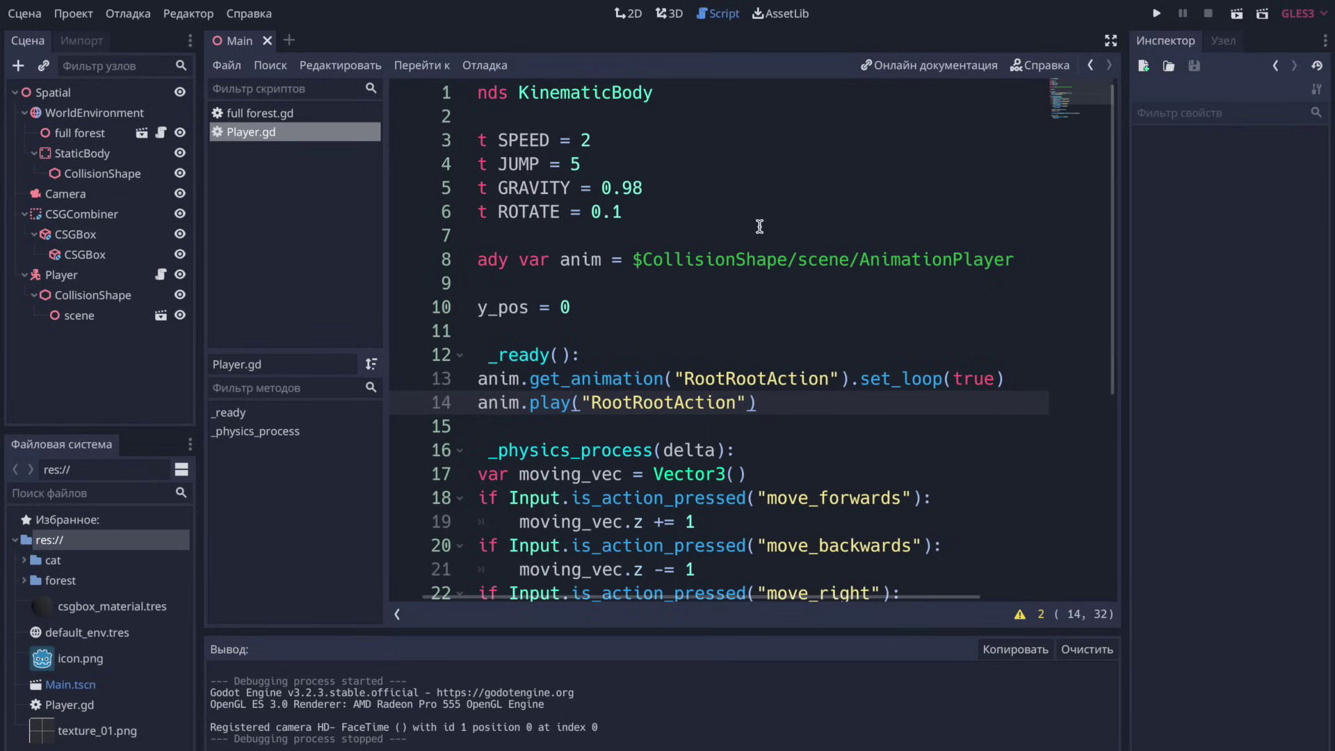
click(82, 14)
From Project > Export, add Android, iOS and HTML5 export presets one after another.
click(111, 108)
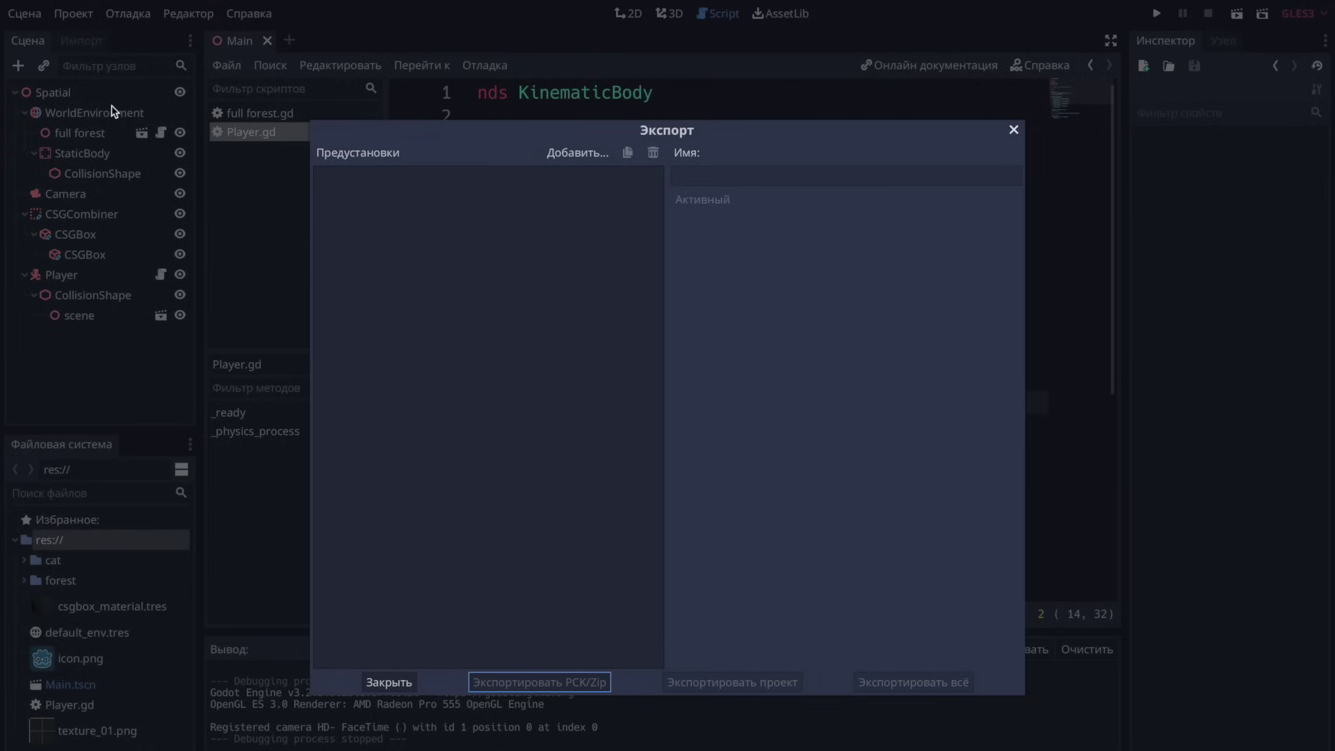
click(591, 155)
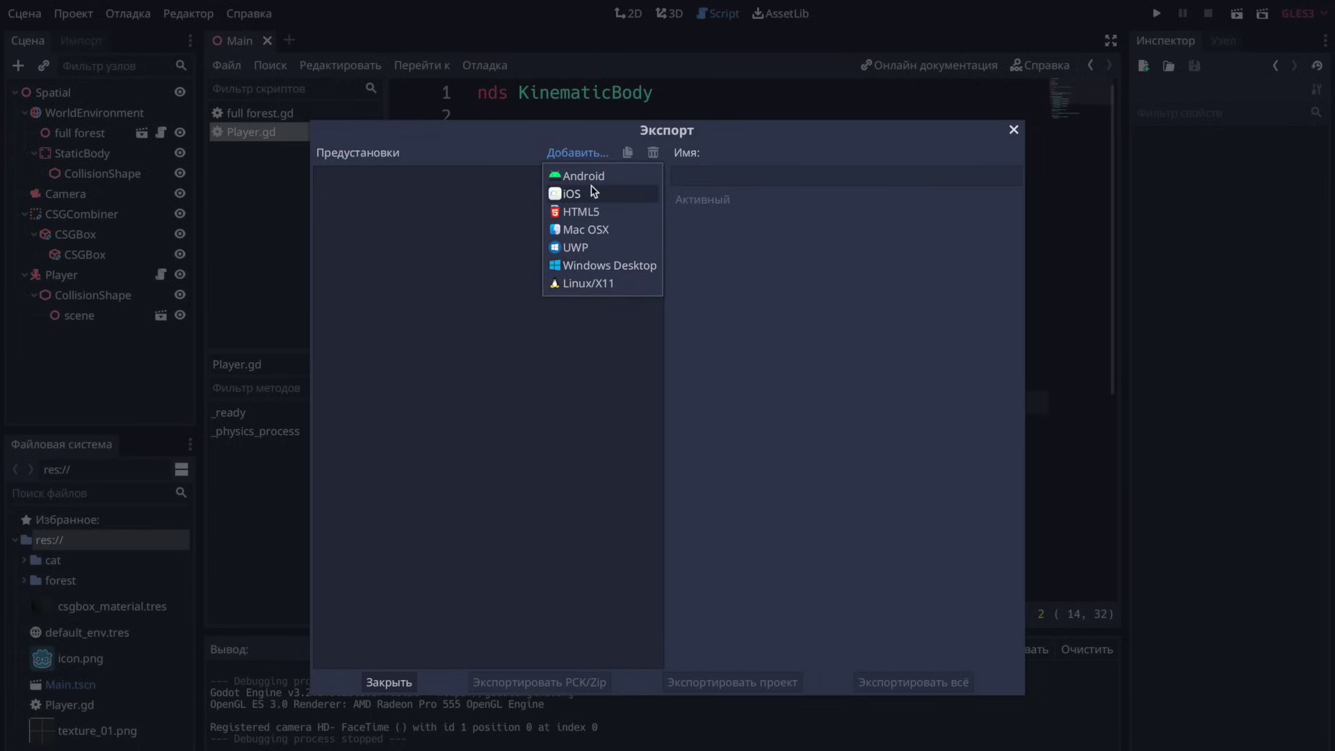
click(591, 178)
click(566, 155)
click(585, 196)
click(541, 160)
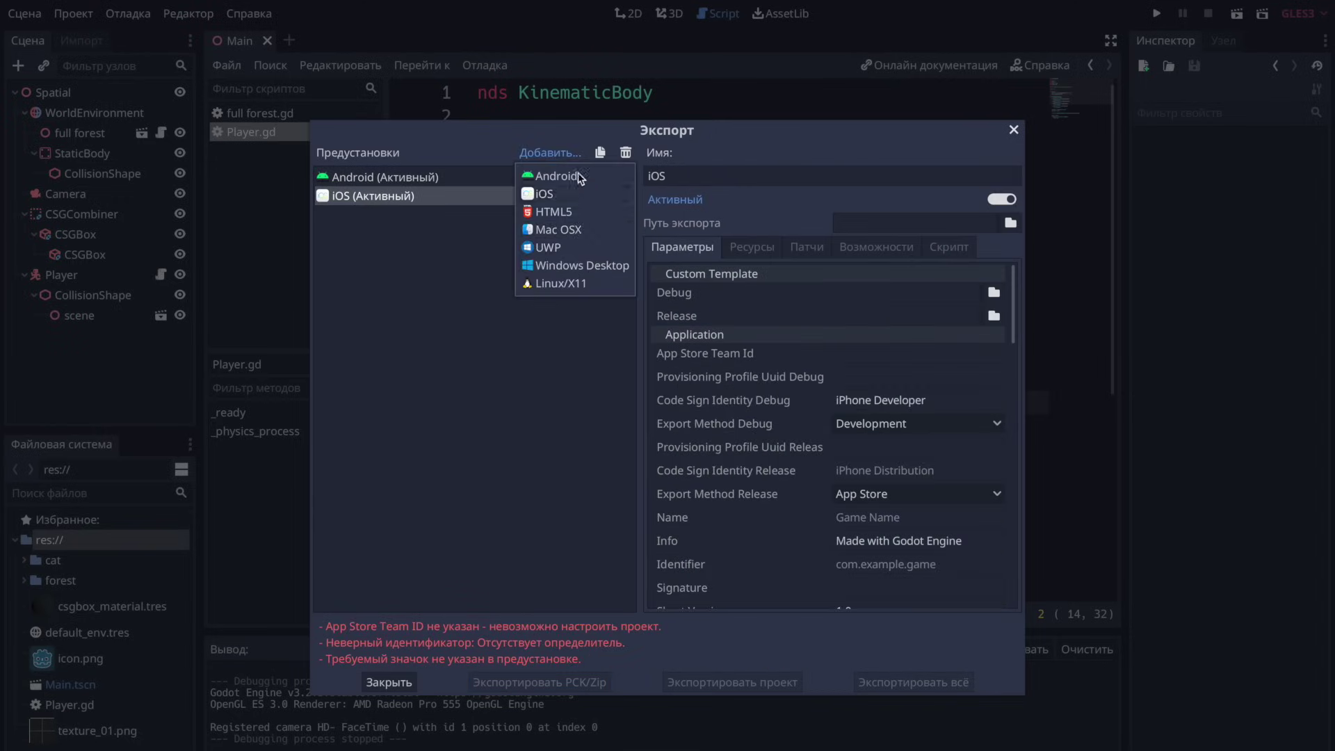
click(578, 216)
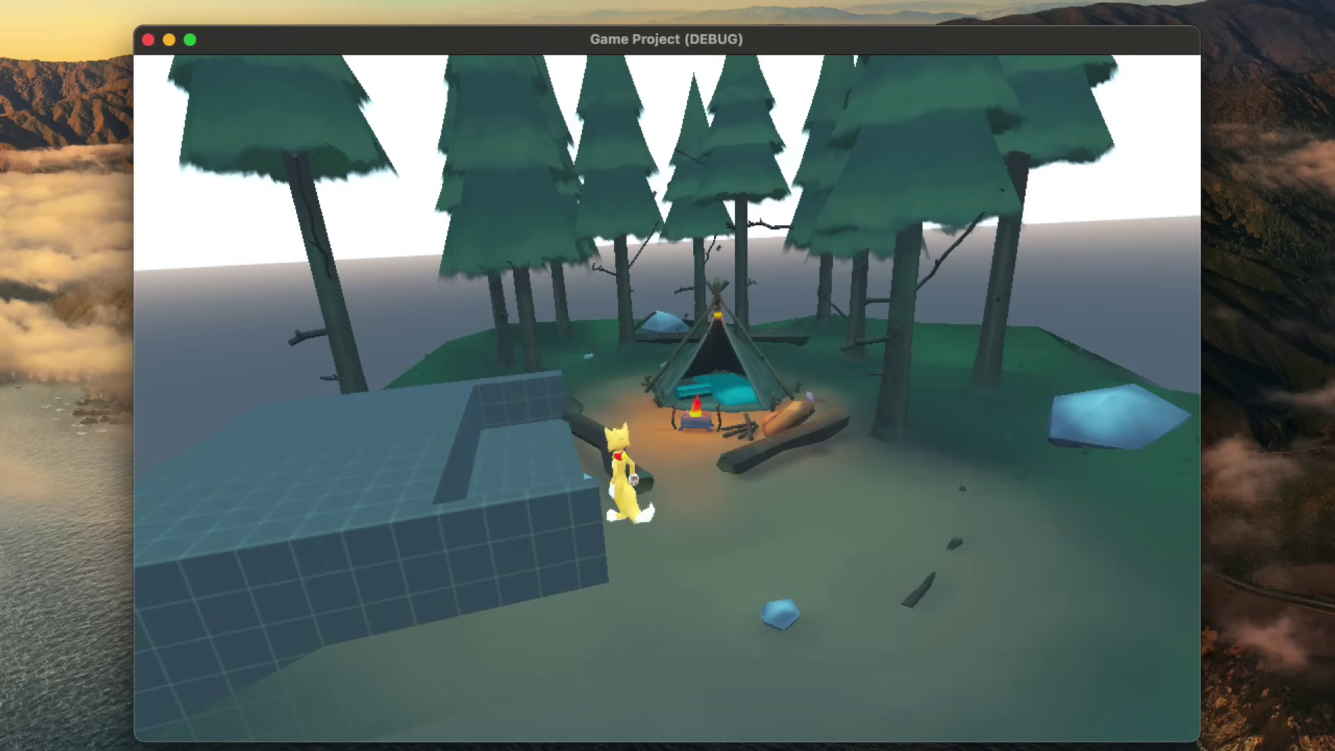
Walk the animated cat off the stone platform, across to the log, then toward the camera.
key(space)
key(w)
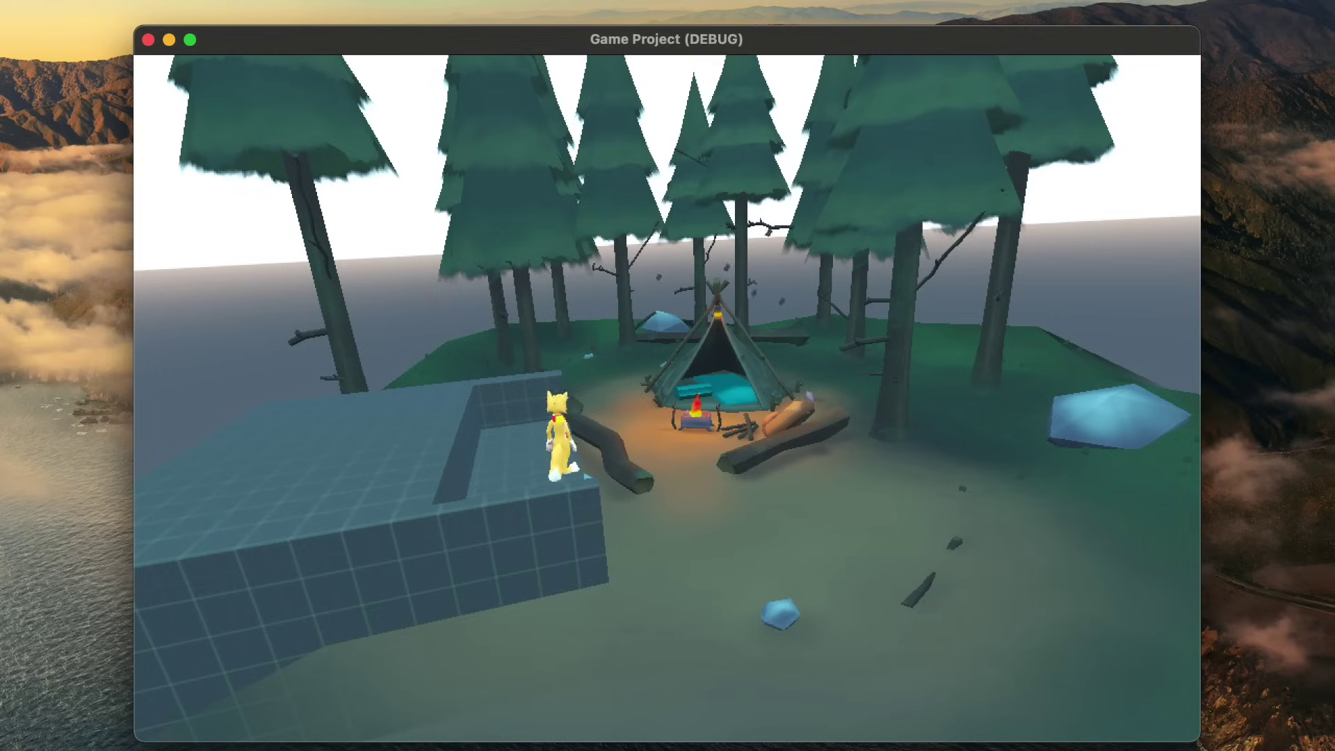
key(d)
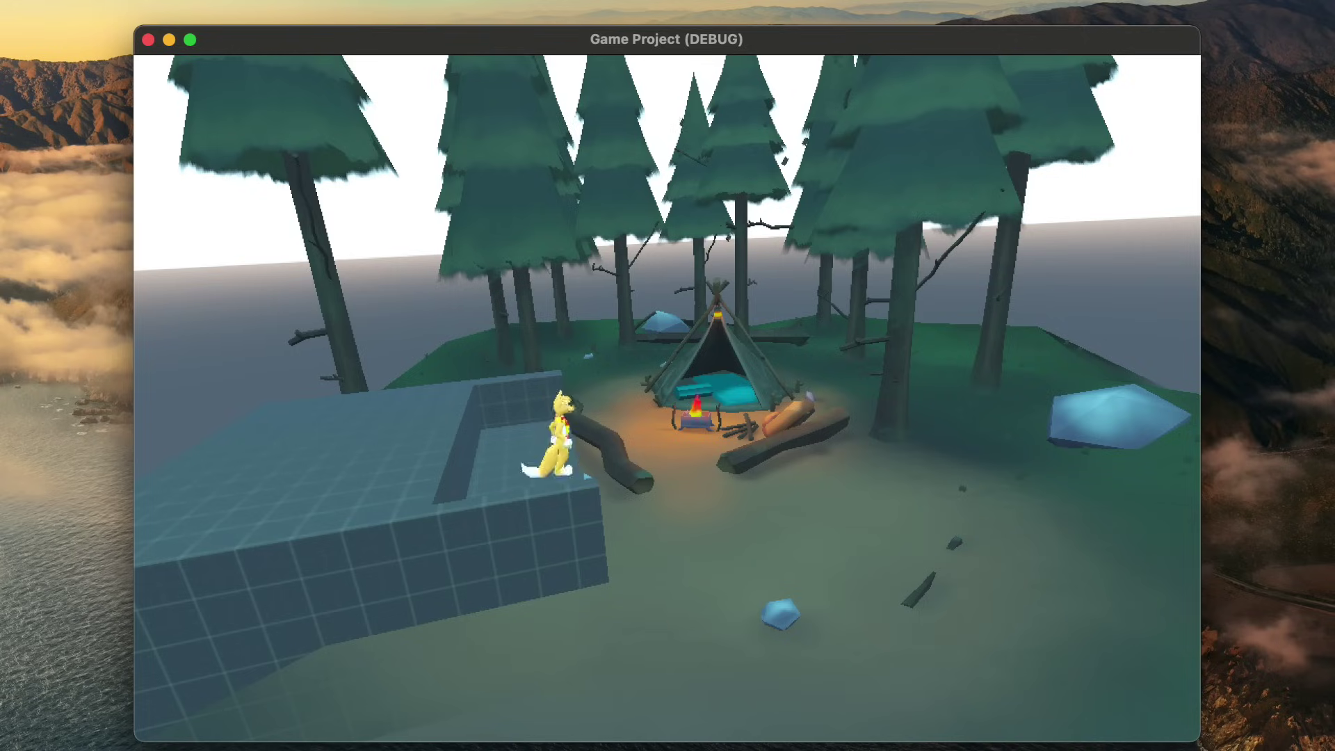
key(d)
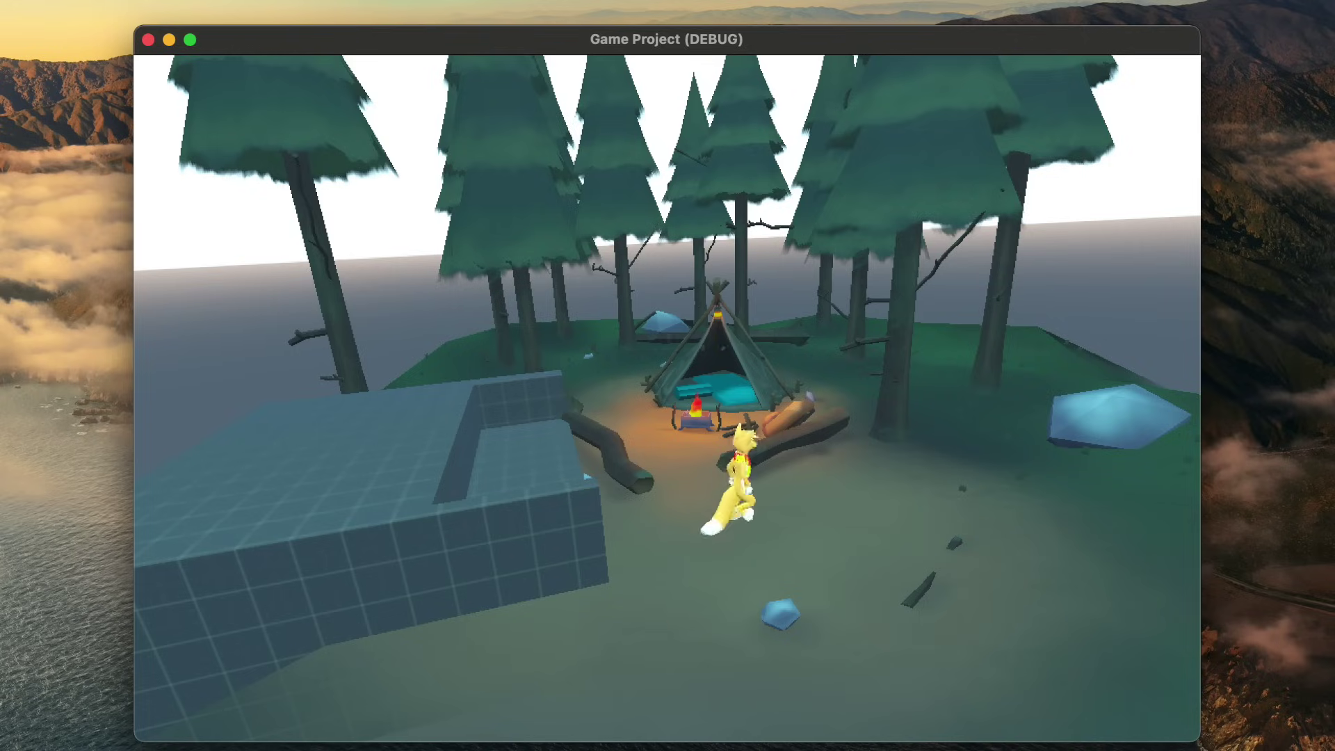
key(s)
key(s)
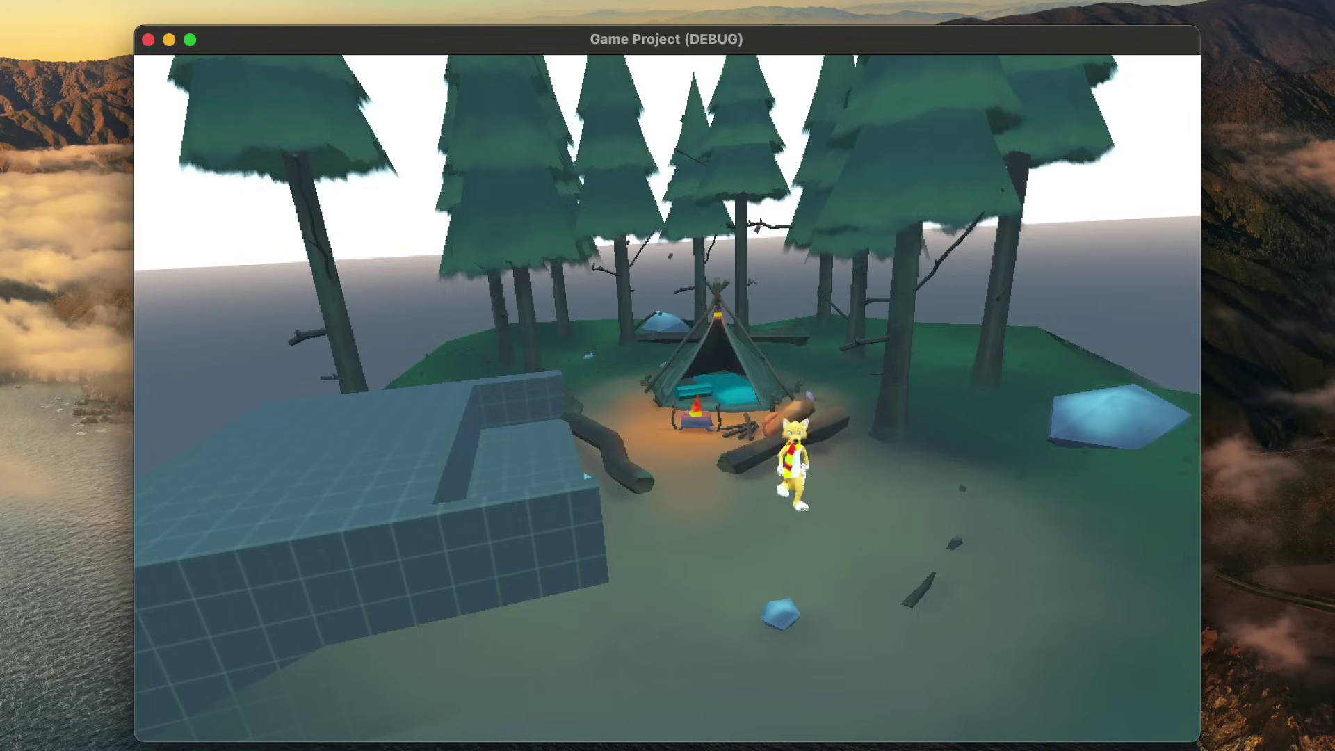
key(a)
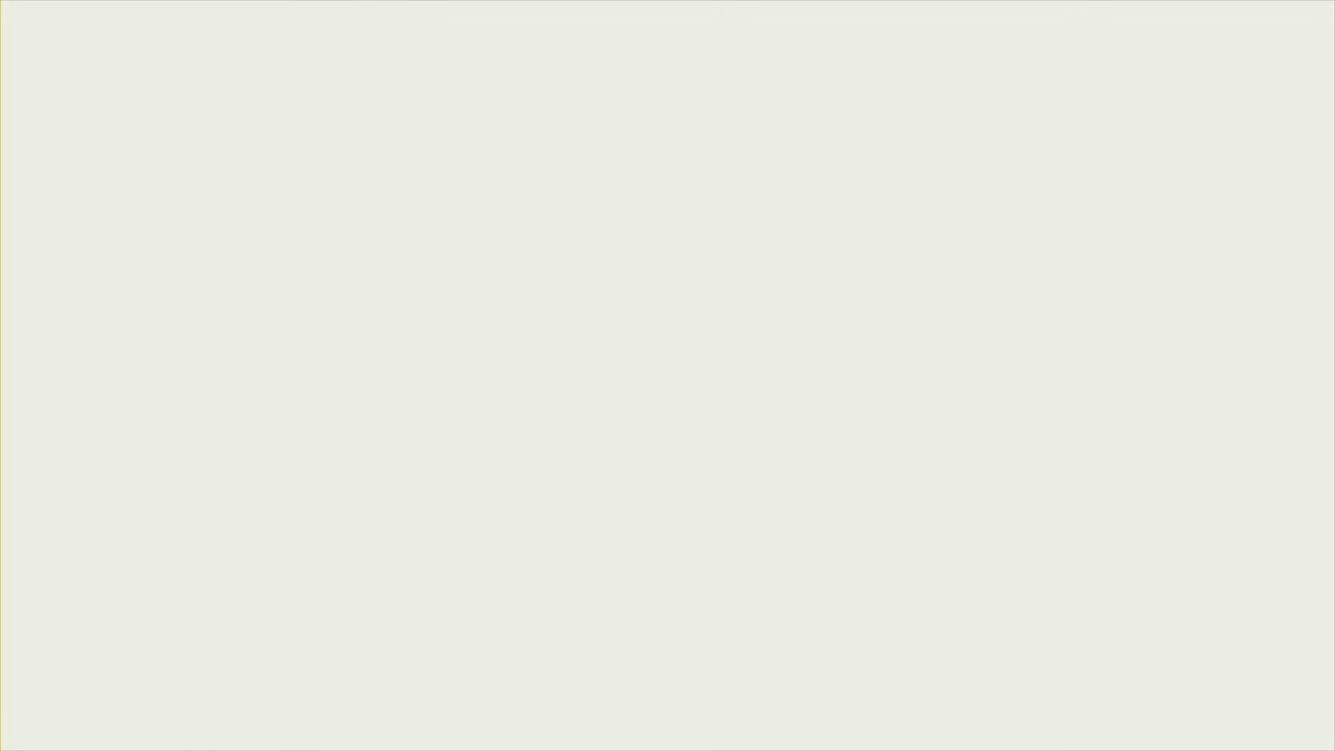